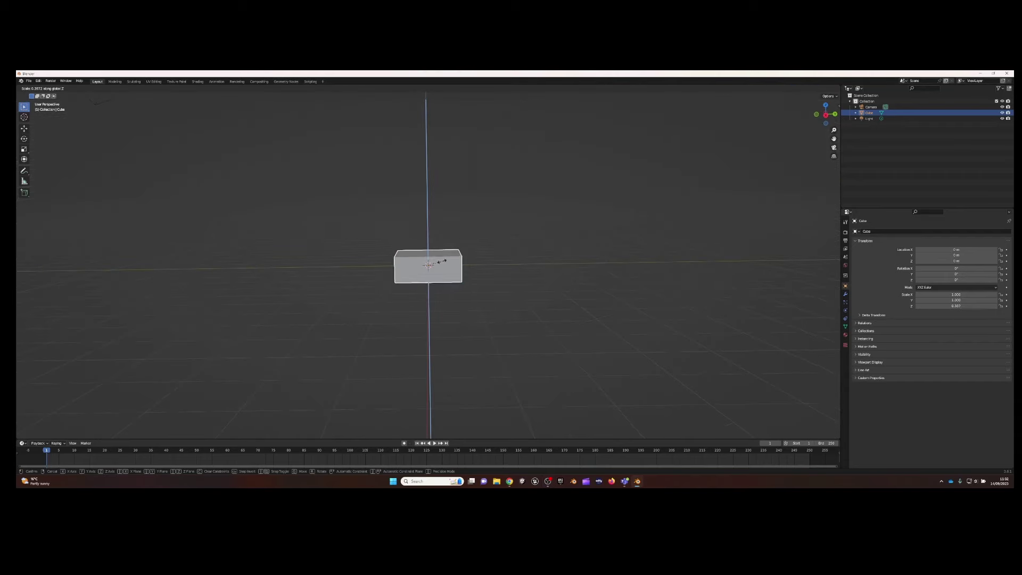
Flatten the cube into a slab and stretch it wide along the X axis
{"action": "left_click", "coordinate": [468, 265]}
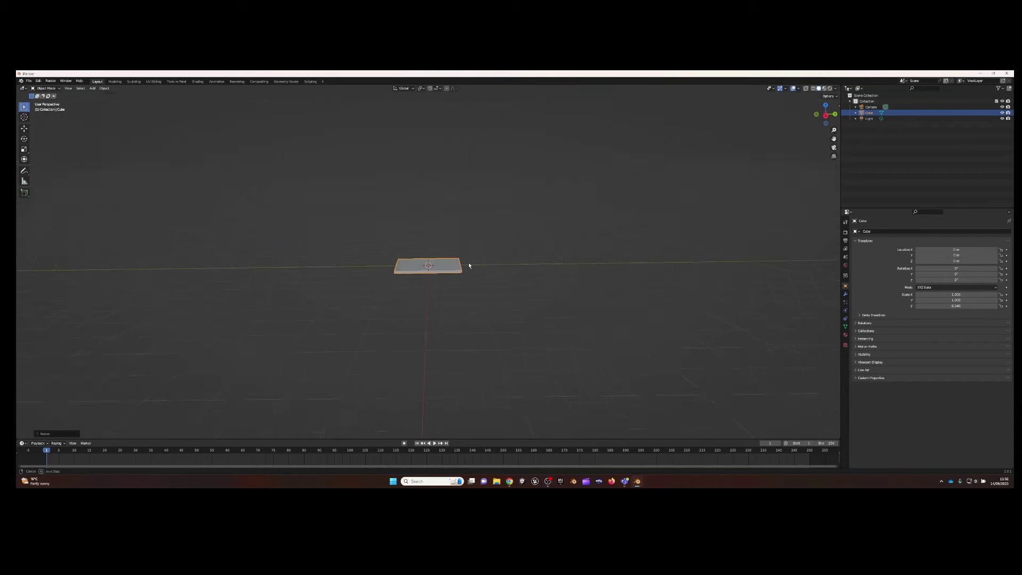
{"action": "middle_click_drag", "start_coordinate": [469, 265], "coordinate": [482, 282]}
{"action": "key", "text": "x"}
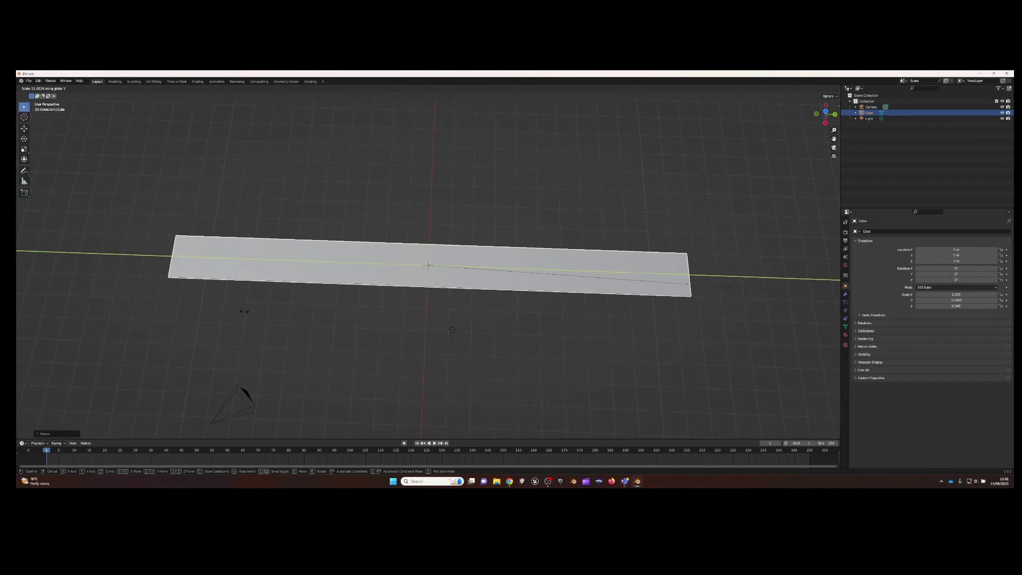
{"action": "left_click", "coordinate": [158, 232]}
{"action": "mouse_move", "coordinate": [158, 232]}
{"action": "middle_mouse_down"}
{"action": "mouse_move", "coordinate": [330, 249]}
{"action": "mouse_move", "coordinate": [357, 229]}
{"action": "mouse_move", "coordinate": [259, 268]}
{"action": "middle_mouse_up"}
In Edit Mode, select all and add a loop cut splitting the floor down the middle
{"action": "key", "text": "Tab"}
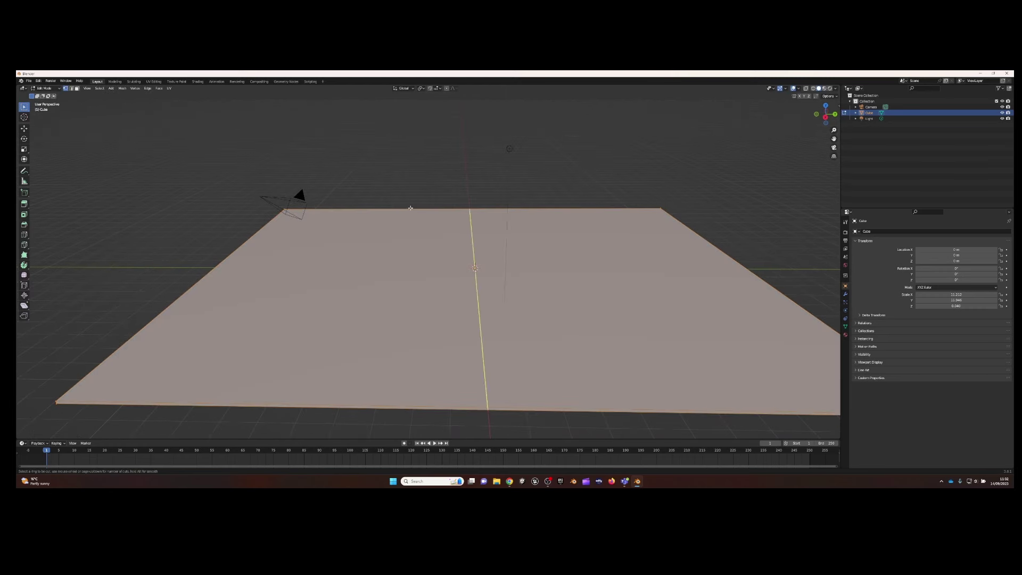
{"action": "key", "text": "a"}
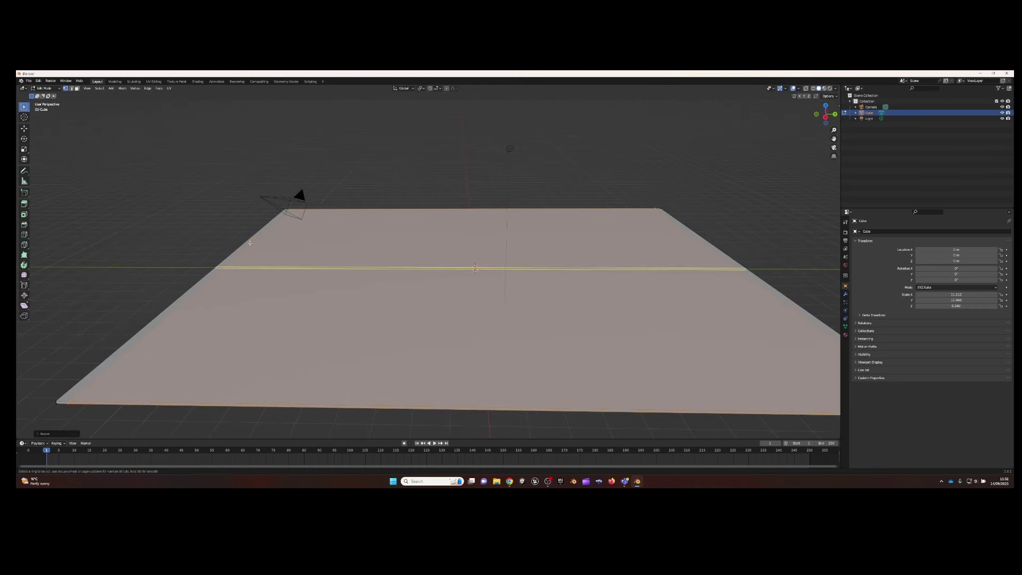
{"action": "left_click", "coordinate": [250, 242]}
{"action": "mouse_move", "coordinate": [250, 243]}
{"action": "middle_mouse_down"}
{"action": "mouse_move", "coordinate": [277, 234]}
{"action": "mouse_move", "coordinate": [242, 249]}
{"action": "middle_mouse_up"}
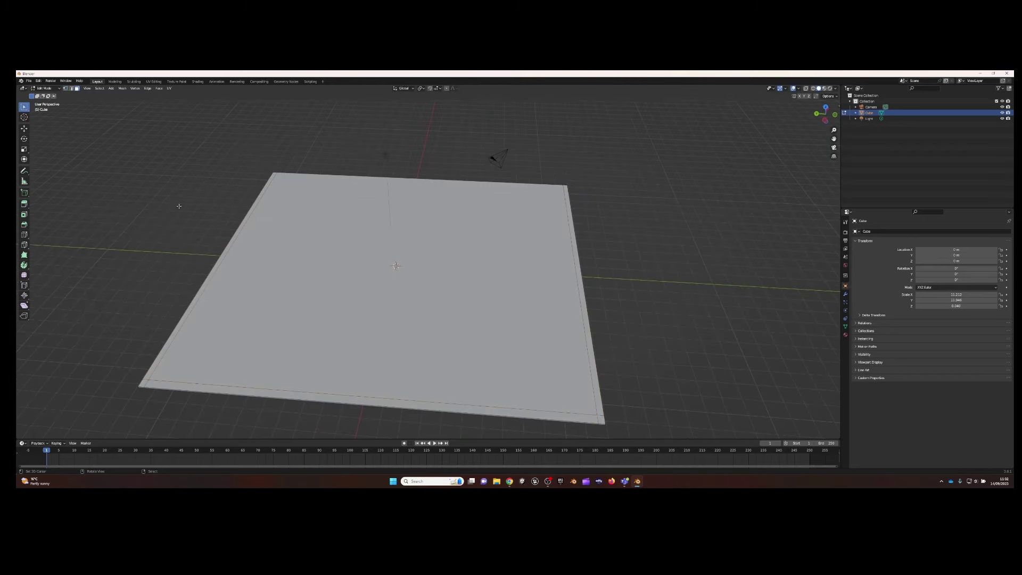
Select the floor's outer border edges and extrude them upward into surrounding walls
{"action": "left_click", "coordinate": [143, 381], "text": "alt"}
{"action": "middle_click_drag", "start_coordinate": [143, 381], "coordinate": [224, 340]}
{"action": "key", "text": "e"}
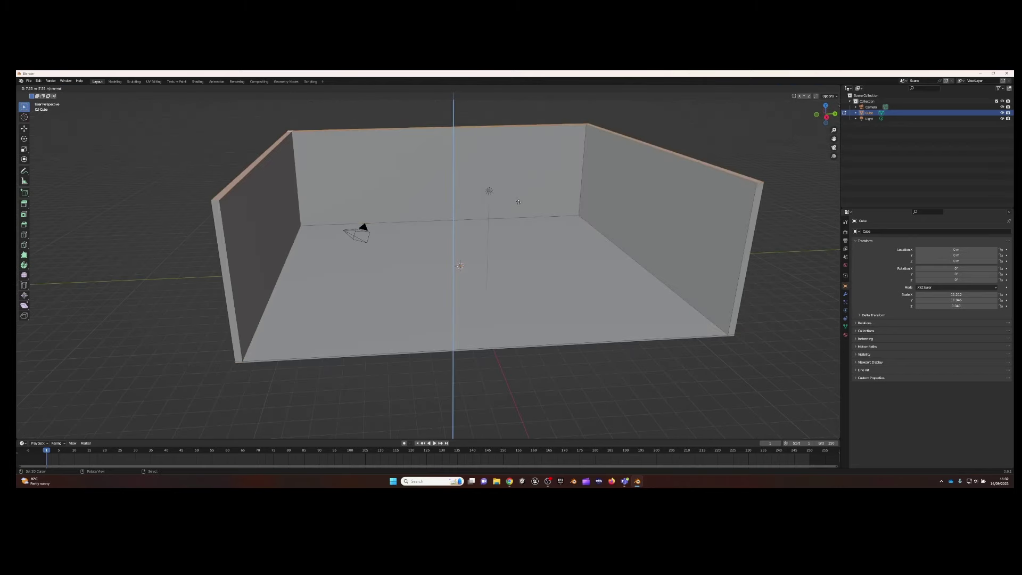
{"action": "left_click", "coordinate": [521, 215]}
{"action": "middle_click_drag", "start_coordinate": [520, 216], "coordinate": [432, 267]}
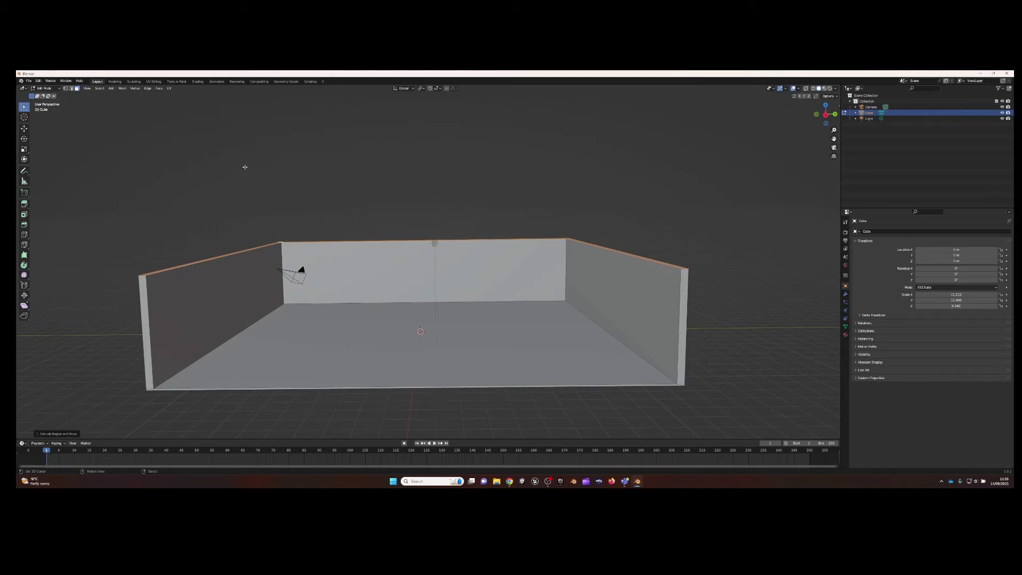
{"action": "mouse_move", "coordinate": [352, 171]}
{"action": "middle_mouse_down"}
{"action": "mouse_move", "coordinate": [356, 215]}
{"action": "mouse_move", "coordinate": [340, 234]}
{"action": "middle_mouse_up"}
Raise the back wall's top vertex straight up along Z to form a gable peak
{"action": "key", "text": "g"}
{"action": "key", "text": "z"}
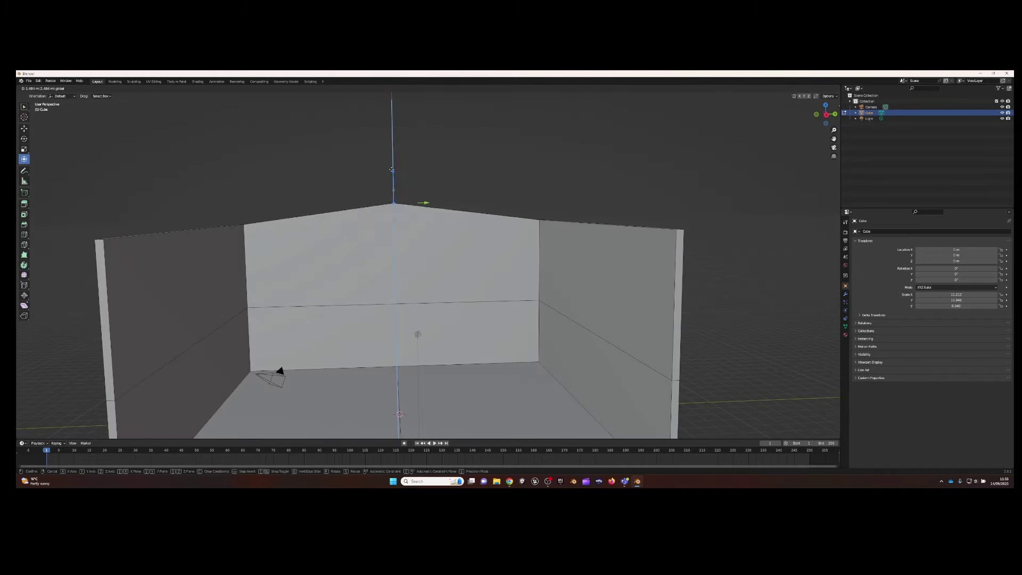
{"action": "left_click", "coordinate": [340, 187]}
{"action": "middle_click_drag", "start_coordinate": [452, 190], "coordinate": [398, 160]}
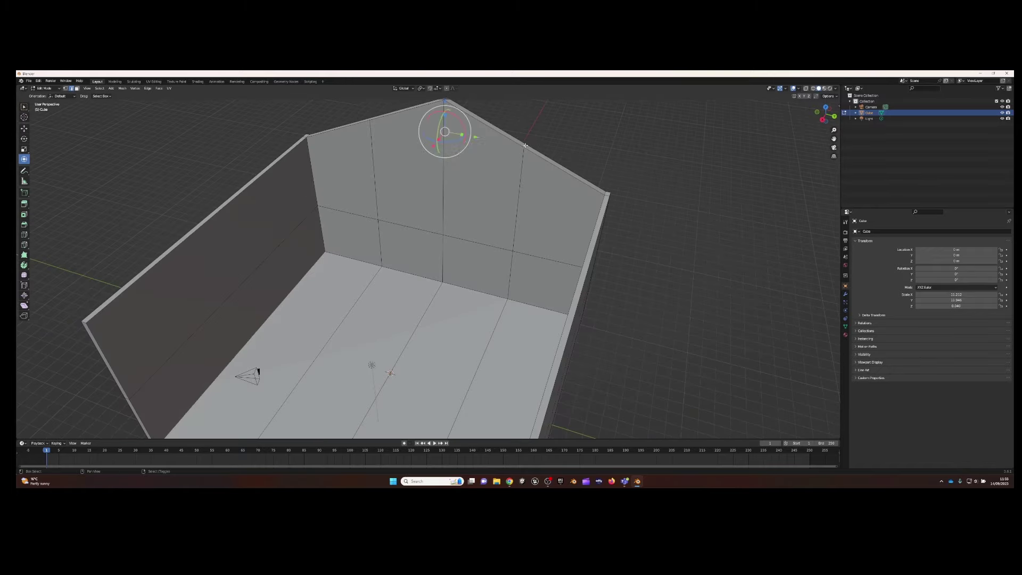
{"action": "key", "text": "g"}
{"action": "key", "text": "z"}
{"action": "left_click", "coordinate": [398, 139]}
Undo the peak and lift several wall-top vertices along Z to round the arch
{"action": "key", "text": "ctrl+z"}
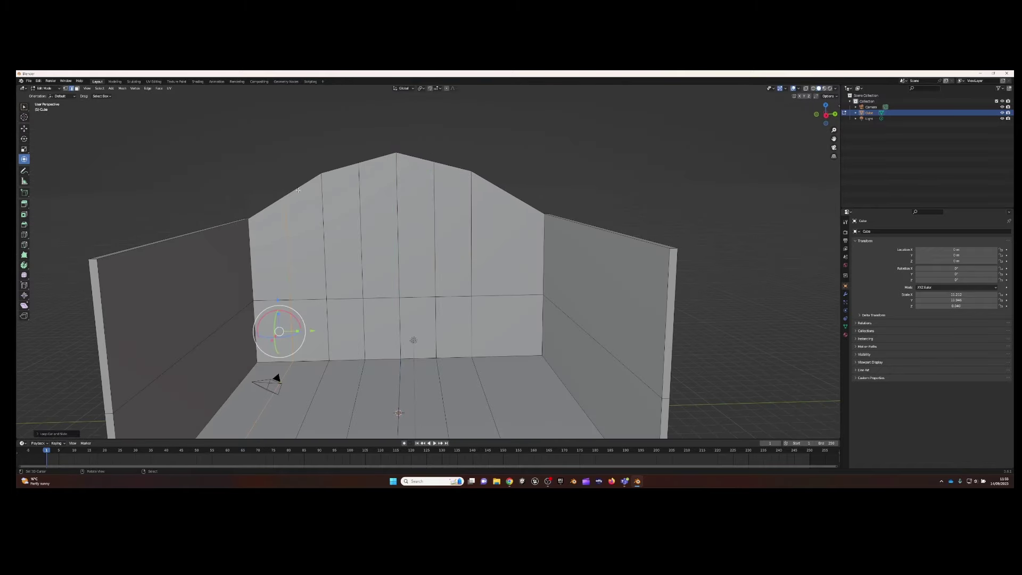
{"action": "middle_click_drag", "start_coordinate": [298, 190], "coordinate": [470, 146]}
{"action": "left_click", "coordinate": [406, 167]}
{"action": "key", "text": "g"}
{"action": "key", "text": "z"}
{"action": "left_click", "coordinate": [406, 169]}
{"action": "key", "text": "g"}
{"action": "key", "text": "z"}
{"action": "left_click", "coordinate": [373, 133]}
Extrude the selected wall edge upward along Z to extend the arched wall
{"action": "mouse_move", "coordinate": [373, 133]}
{"action": "middle_mouse_down"}
{"action": "mouse_move", "coordinate": [381, 141]}
{"action": "mouse_move", "coordinate": [333, 271]}
{"action": "middle_mouse_up"}
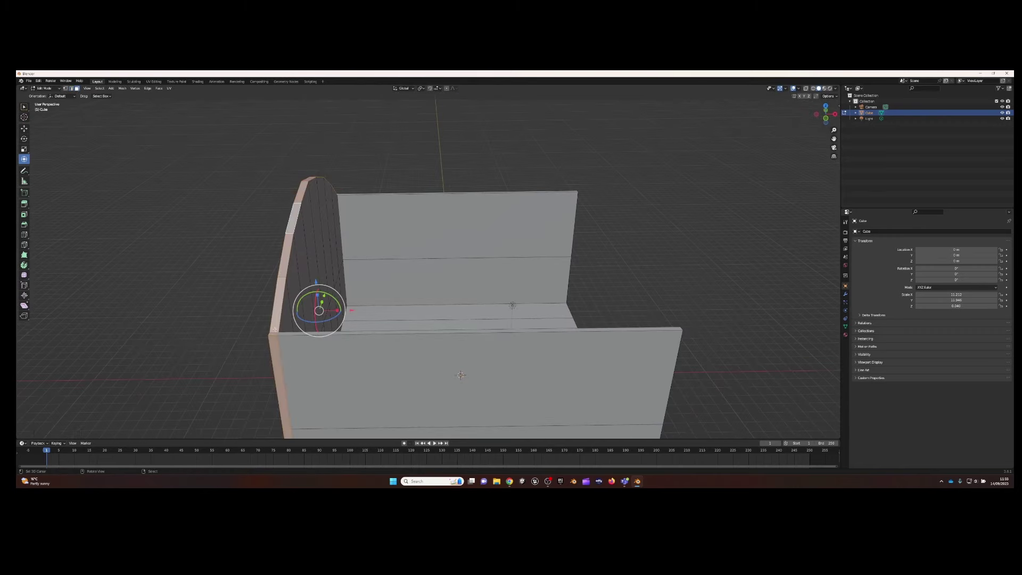
{"action": "middle_click_drag", "start_coordinate": [318, 311], "coordinate": [270, 229]}
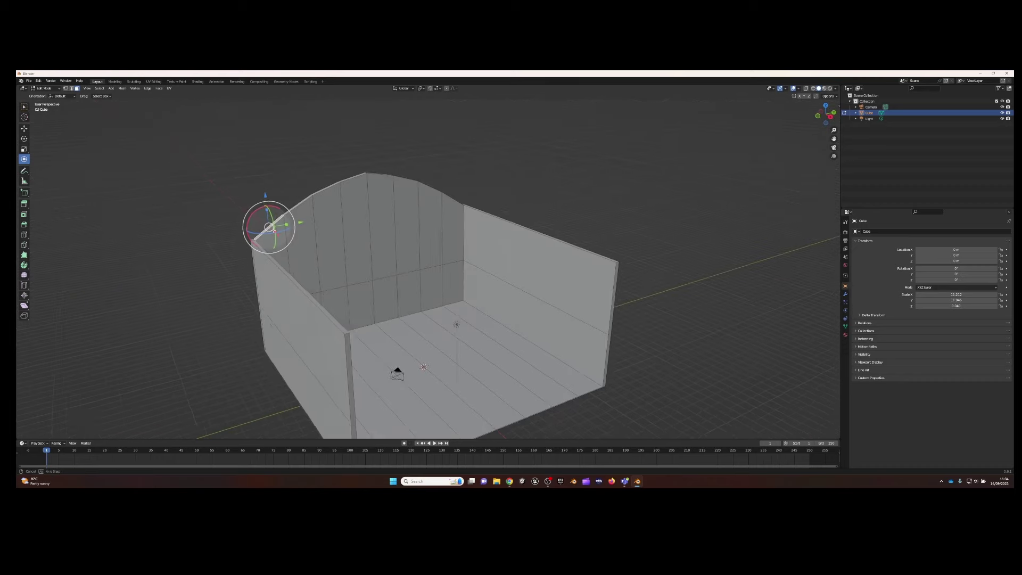
{"action": "mouse_move", "coordinate": [270, 229]}
{"action": "middle_mouse_down"}
{"action": "mouse_move", "coordinate": [451, 293]}
{"action": "mouse_move", "coordinate": [428, 268]}
{"action": "mouse_move", "coordinate": [244, 253]}
{"action": "middle_mouse_up"}
{"action": "key", "text": "g"}
{"action": "key", "text": "z"}
{"action": "key", "text": "e"}
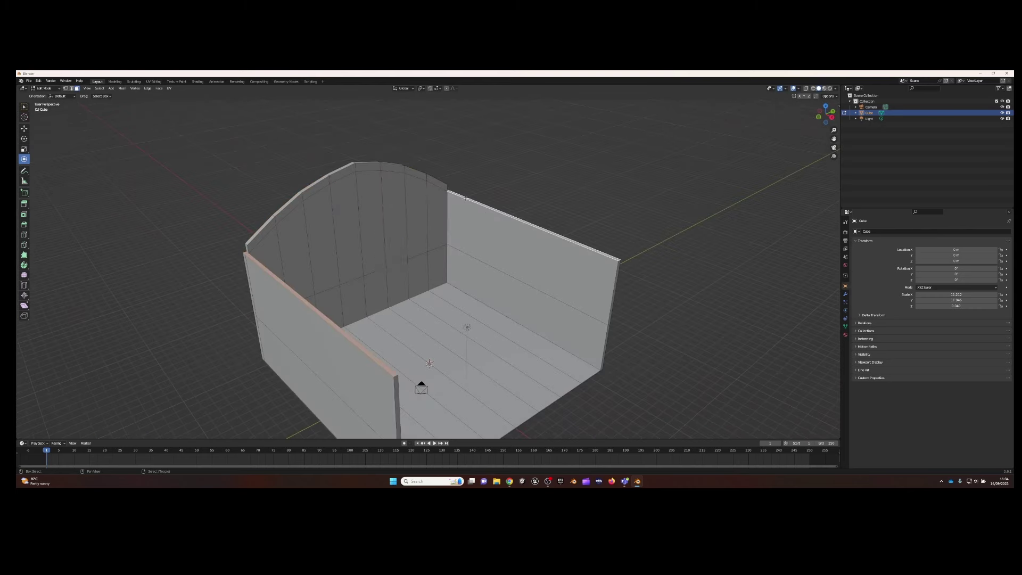
{"action": "key", "text": "z"}
{"action": "left_click", "coordinate": [449, 189]}
{"action": "mouse_move", "coordinate": [449, 189]}
{"action": "middle_mouse_down"}
{"action": "mouse_move", "coordinate": [304, 211]}
{"action": "mouse_move", "coordinate": [565, 232]}
{"action": "mouse_move", "coordinate": [410, 239]}
{"action": "mouse_move", "coordinate": [303, 207]}
{"action": "middle_mouse_up"}
{"action": "left_click", "coordinate": [553, 233]}
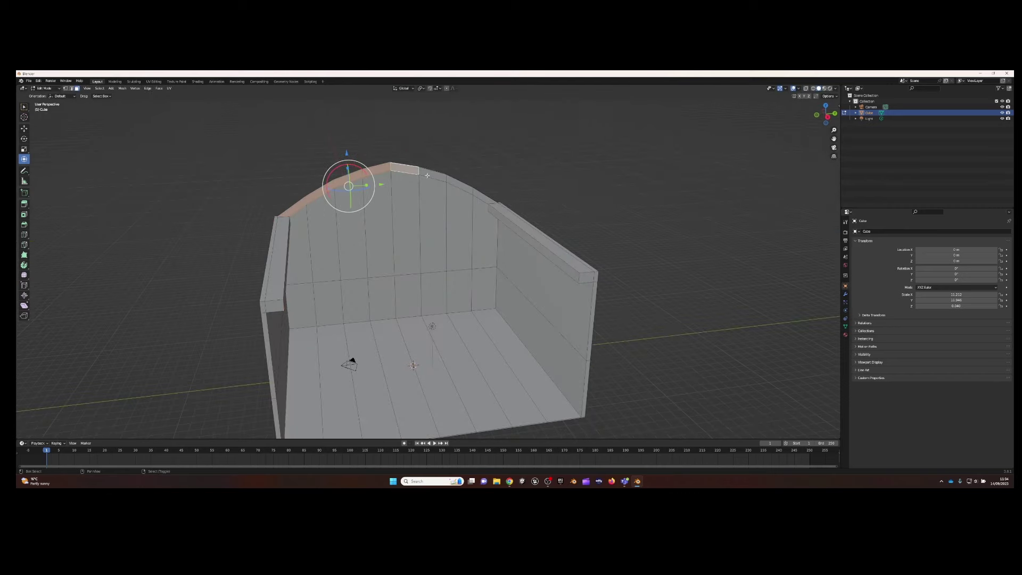
{"action": "middle_click_drag", "start_coordinate": [427, 175], "coordinate": [399, 202]}
Extrude the arch faces forward to form the roof over the room
{"action": "key", "text": "e"}
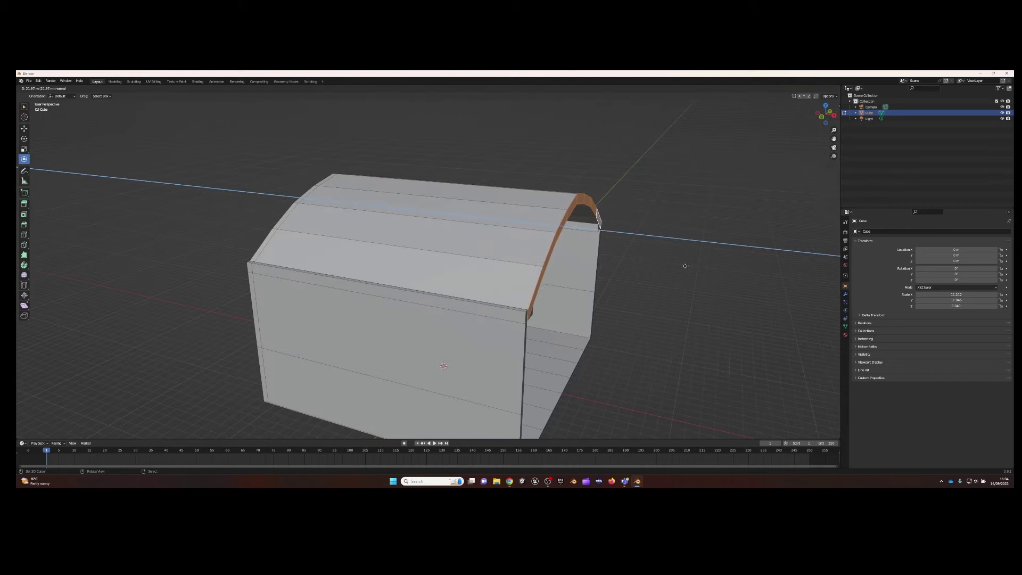
{"action": "left_click", "coordinate": [685, 266]}
{"action": "middle_click_drag", "start_coordinate": [685, 266], "coordinate": [372, 239]}
{"action": "scroll", "coordinate": [373, 239], "scroll_direction": "up", "scroll_amount": 3}
Insert an edge loop across the ceiling and scale it along X
{"action": "key", "text": "ctrl+r"}
{"action": "left_click", "coordinate": [318, 140]}
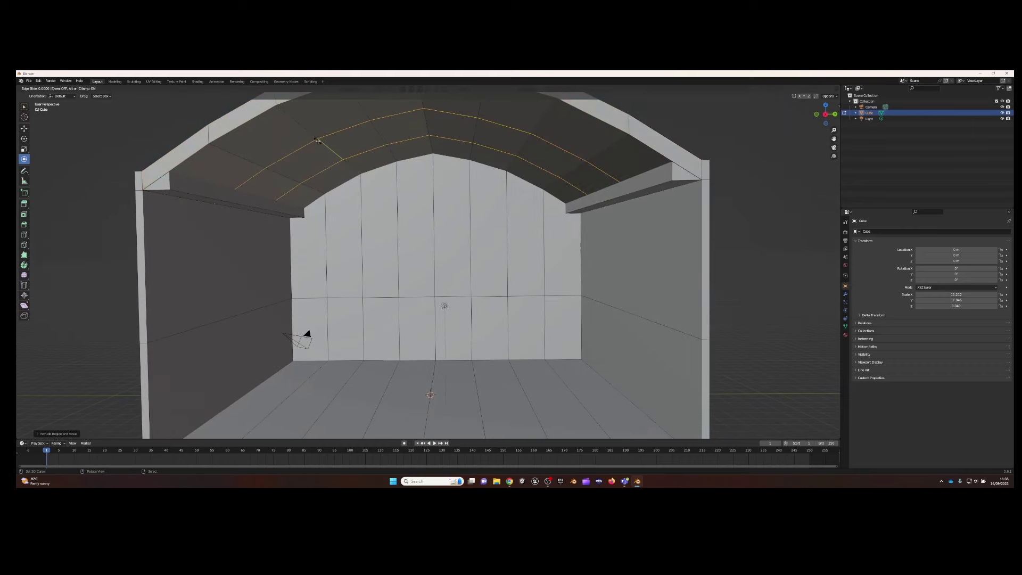
{"action": "right_click", "coordinate": [317, 140]}
{"action": "middle_click_drag", "start_coordinate": [318, 140], "coordinate": [406, 155]}
{"action": "key", "text": "s"}
{"action": "key", "text": "x"}
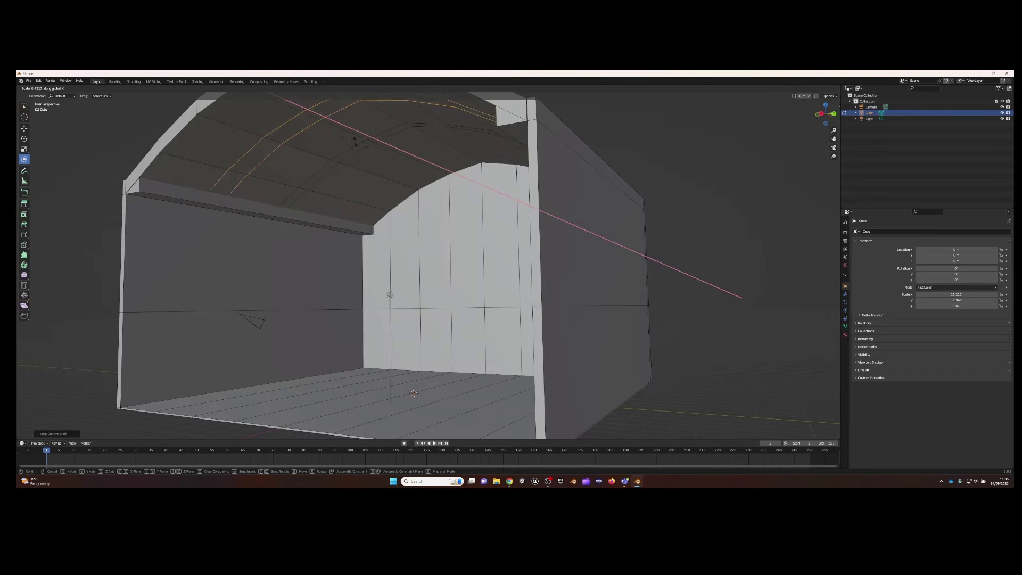
{"action": "left_click", "coordinate": [352, 132]}
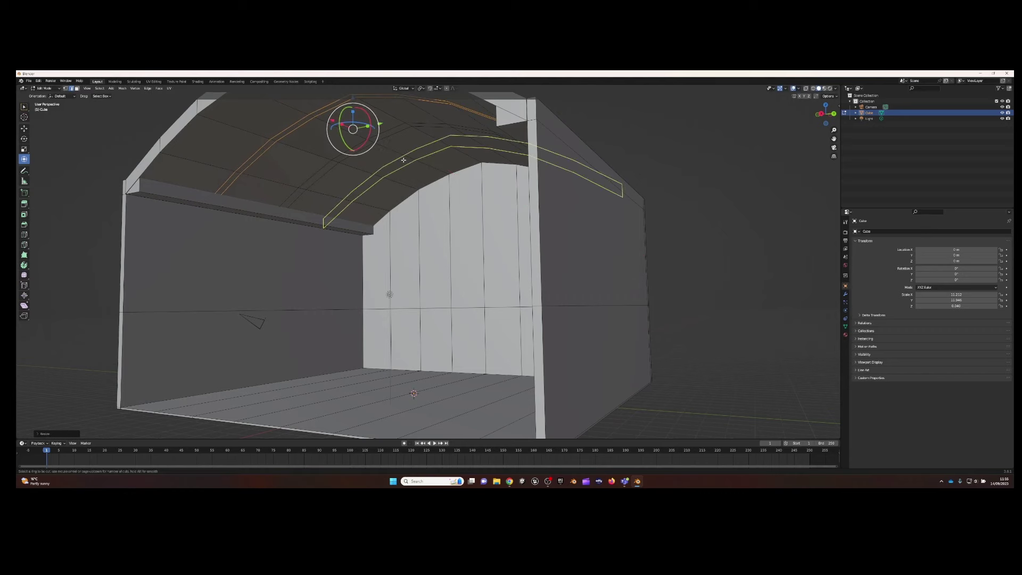
Slide the arch loop into place, add another ceiling loop, and select the beam strips
{"action": "left_click", "coordinate": [449, 171], "text": "alt"}
{"action": "mouse_move", "coordinate": [450, 171]}
{"action": "middle_mouse_down"}
{"action": "mouse_move", "coordinate": [320, 143]}
{"action": "mouse_move", "coordinate": [211, 219]}
{"action": "middle_mouse_up"}
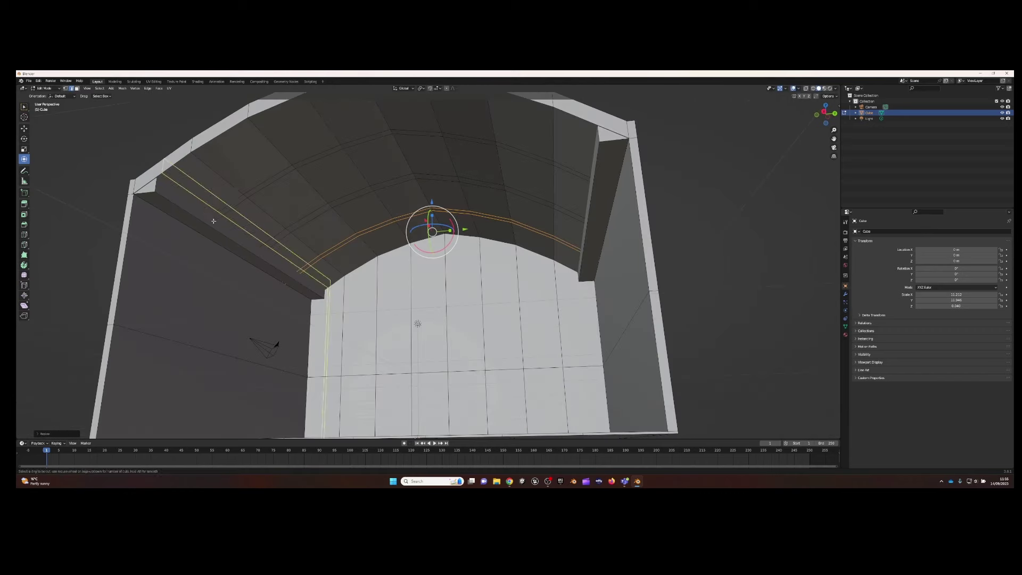
{"action": "key", "text": "g"}
{"action": "key", "text": "g"}
{"action": "key", "text": "ctrl+r"}
{"action": "left_click", "coordinate": [586, 169]}
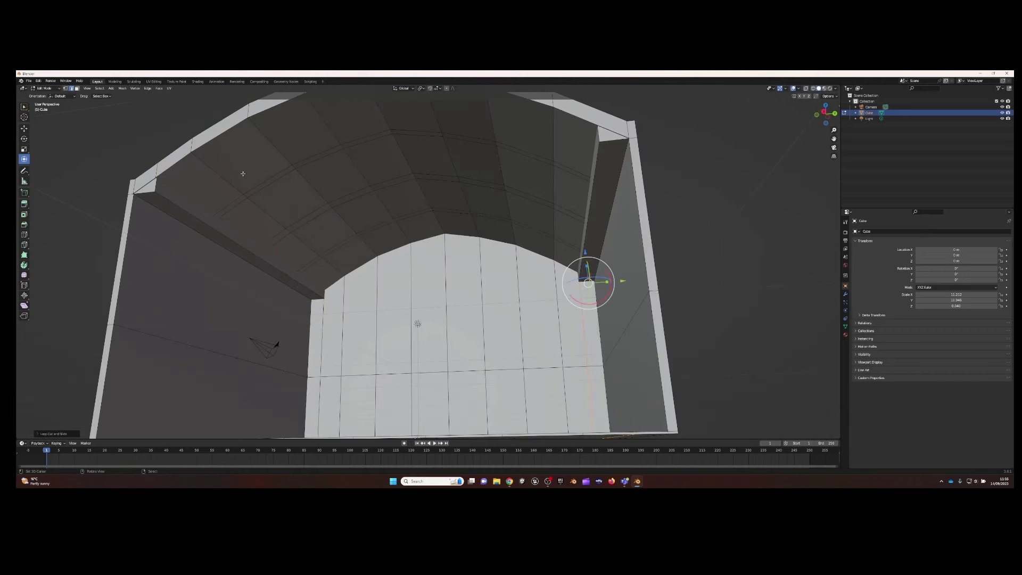
{"action": "left_click", "coordinate": [393, 133], "text": "ctrl"}
{"action": "left_click", "coordinate": [569, 169], "text": "ctrl"}
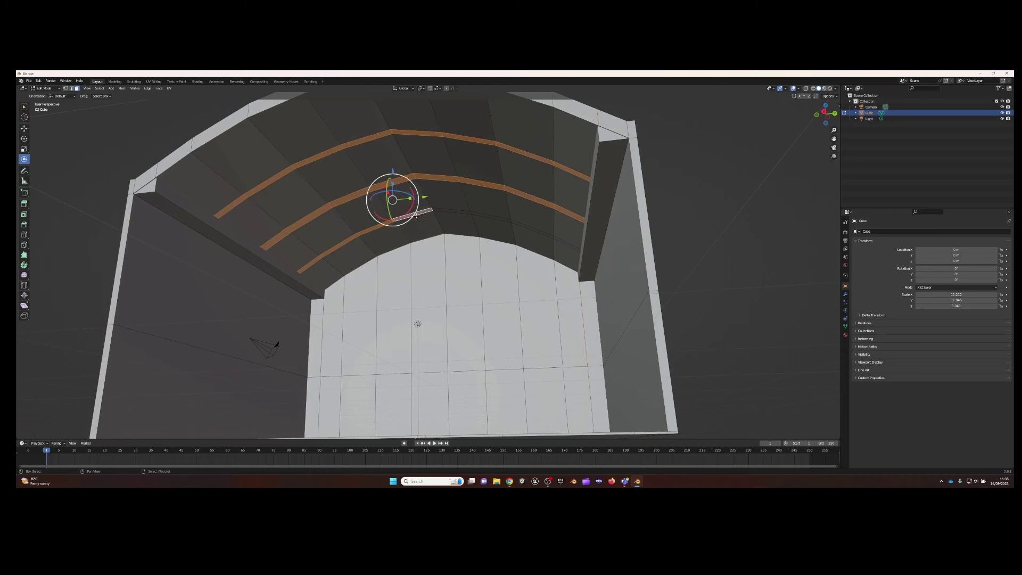
Extrude the selected ceiling strips downward into curved beams
{"action": "key", "text": "e"}
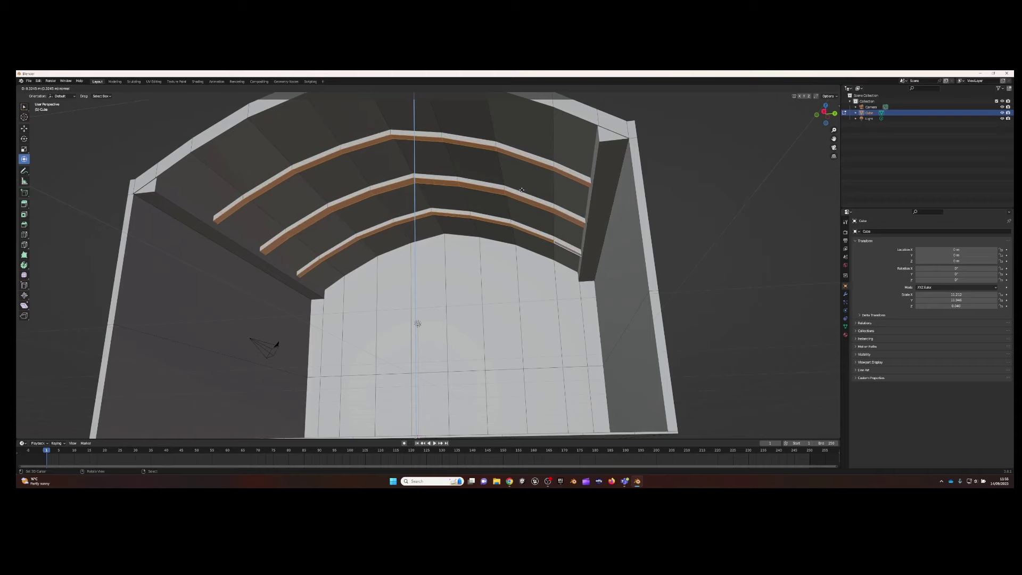
{"action": "left_click", "coordinate": [522, 190]}
{"action": "mouse_move", "coordinate": [521, 189]}
{"action": "middle_mouse_down"}
{"action": "mouse_move", "coordinate": [479, 223]}
{"action": "mouse_move", "coordinate": [191, 247]}
{"action": "middle_mouse_up"}
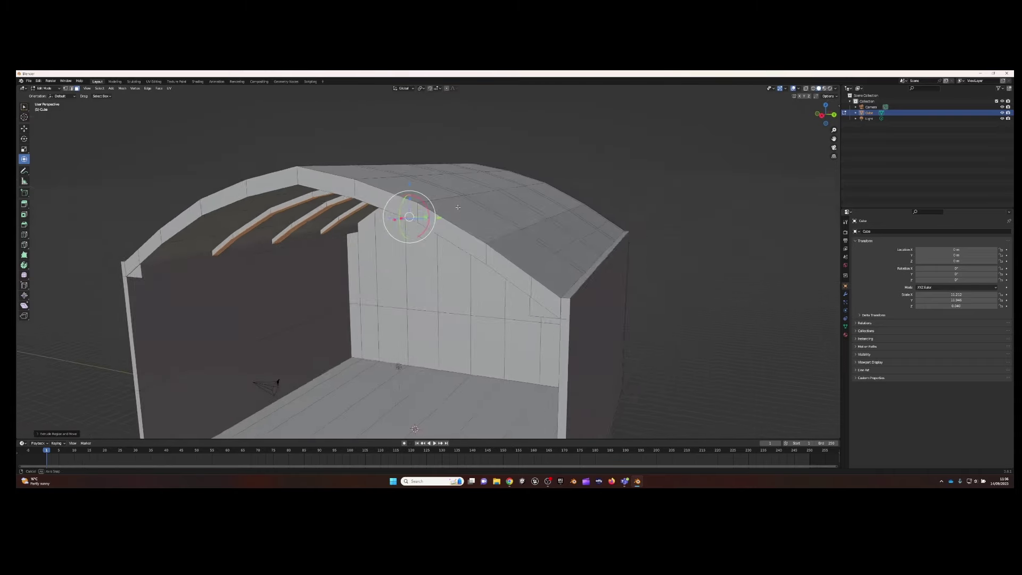
{"action": "left_click", "coordinate": [153, 239], "text": "alt"}
Inspect the three ceiling beams from low, high and side angles, then return to Object Mode
{"action": "mouse_move", "coordinate": [449, 222]}
{"action": "middle_mouse_down"}
{"action": "mouse_move", "coordinate": [481, 171]}
{"action": "mouse_move", "coordinate": [565, 209]}
{"action": "mouse_move", "coordinate": [543, 233]}
{"action": "middle_mouse_up"}
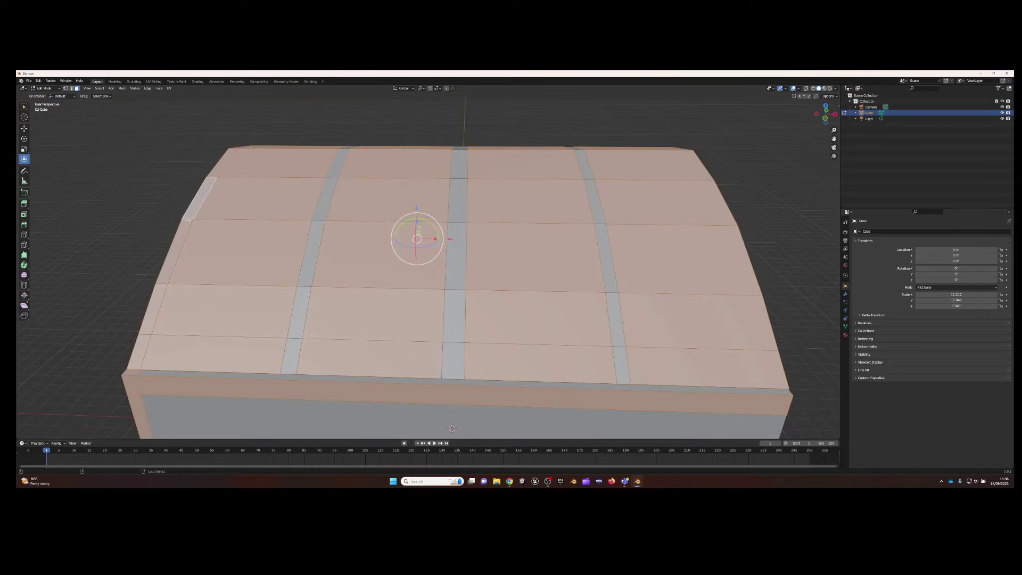
{"action": "mouse_move", "coordinate": [343, 227]}
{"action": "middle_mouse_down"}
{"action": "mouse_move", "coordinate": [332, 303]}
{"action": "mouse_move", "coordinate": [583, 196]}
{"action": "mouse_move", "coordinate": [515, 288]}
{"action": "middle_mouse_up"}
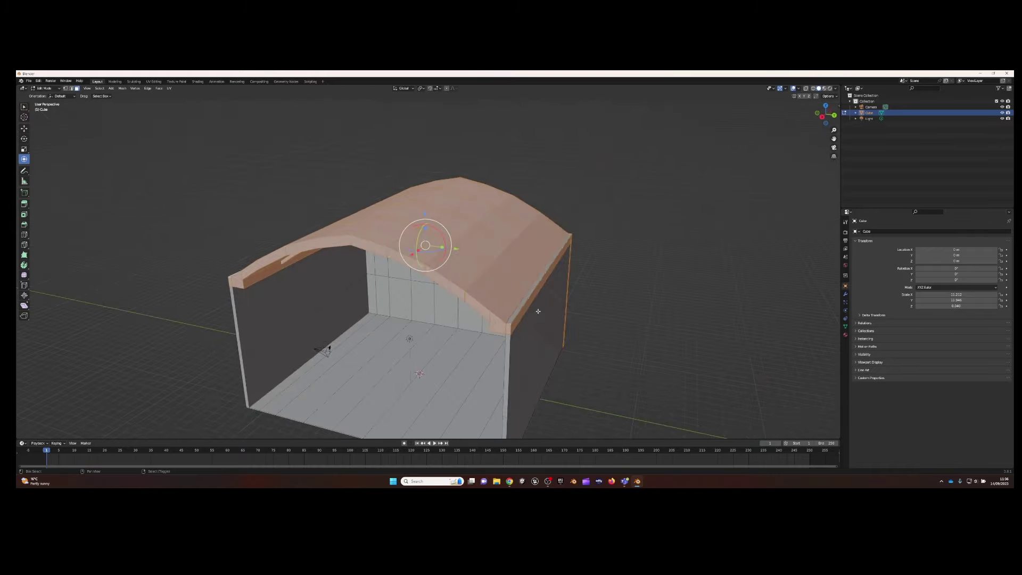
{"action": "middle_click_drag", "start_coordinate": [512, 334], "coordinate": [476, 263]}
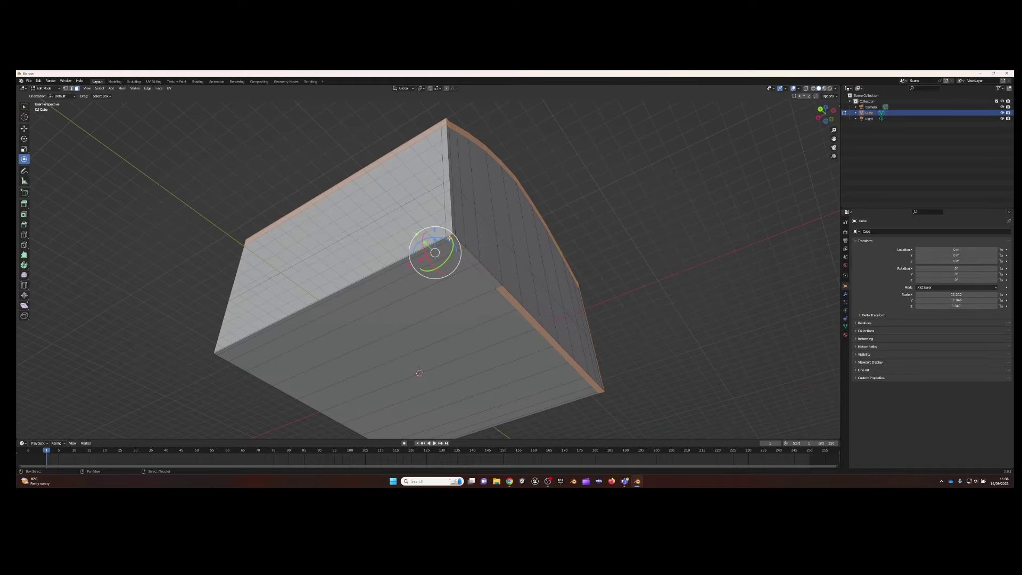
{"action": "middle_click_drag", "start_coordinate": [593, 382], "coordinate": [415, 358]}
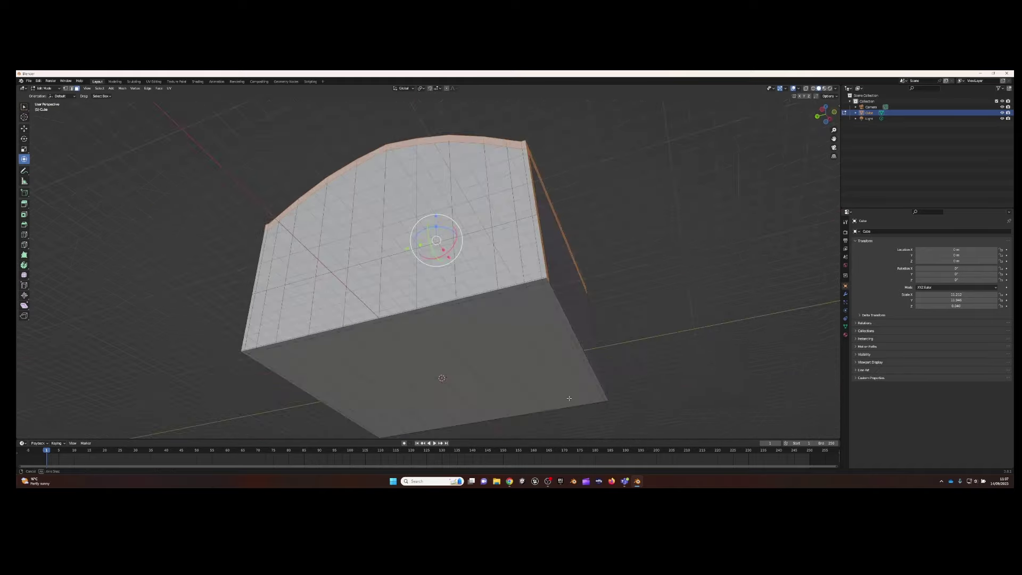
{"action": "middle_click_drag", "start_coordinate": [414, 197], "coordinate": [464, 268]}
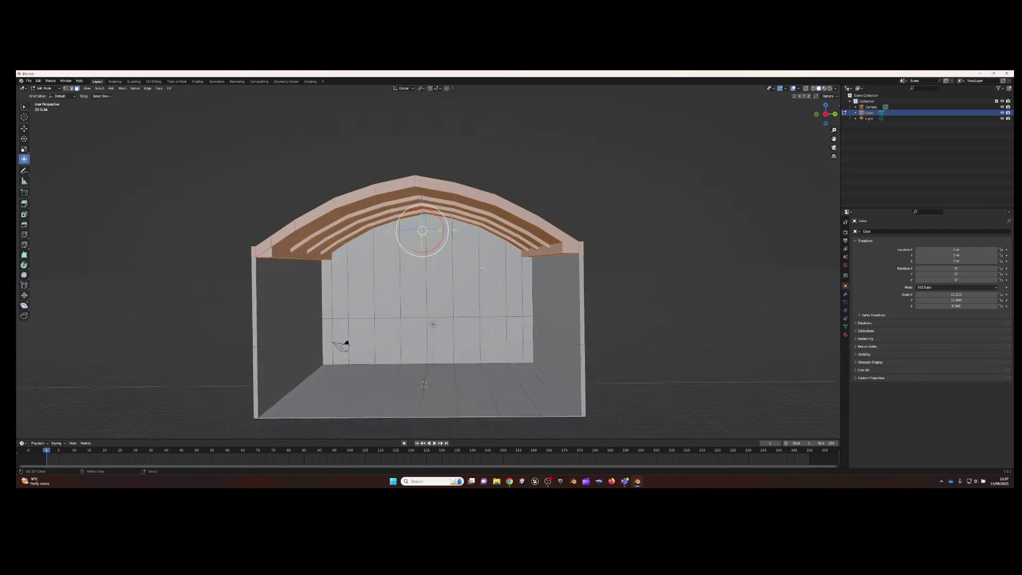
{"action": "key", "text": "Tab"}
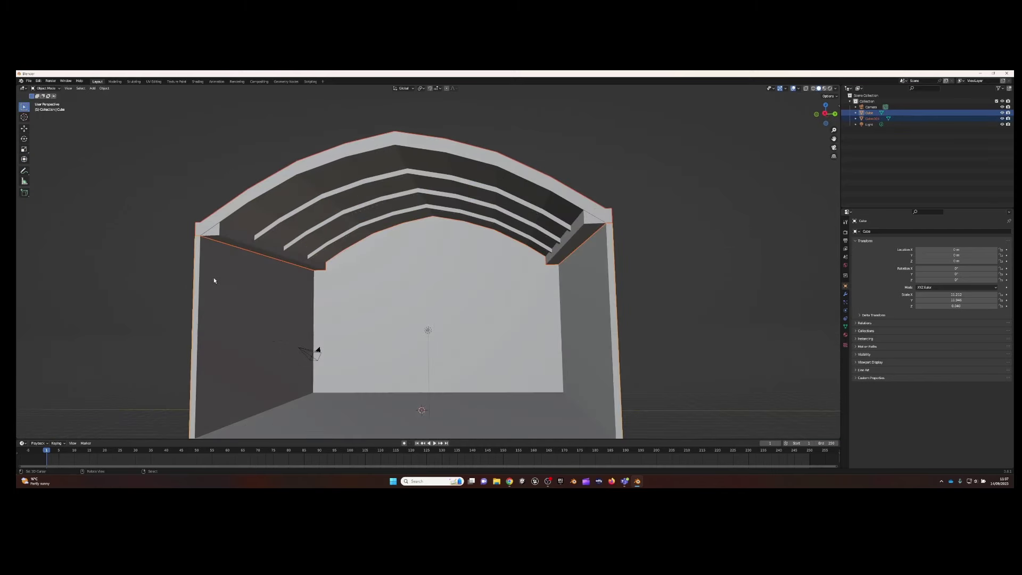
Add a cylinder, resize it, and slide it along Y against the left wall
{"action": "scroll", "coordinate": [239, 286], "scroll_direction": "up", "scroll_amount": 2}
{"action": "middle_click_drag", "start_coordinate": [238, 286], "coordinate": [309, 243]}
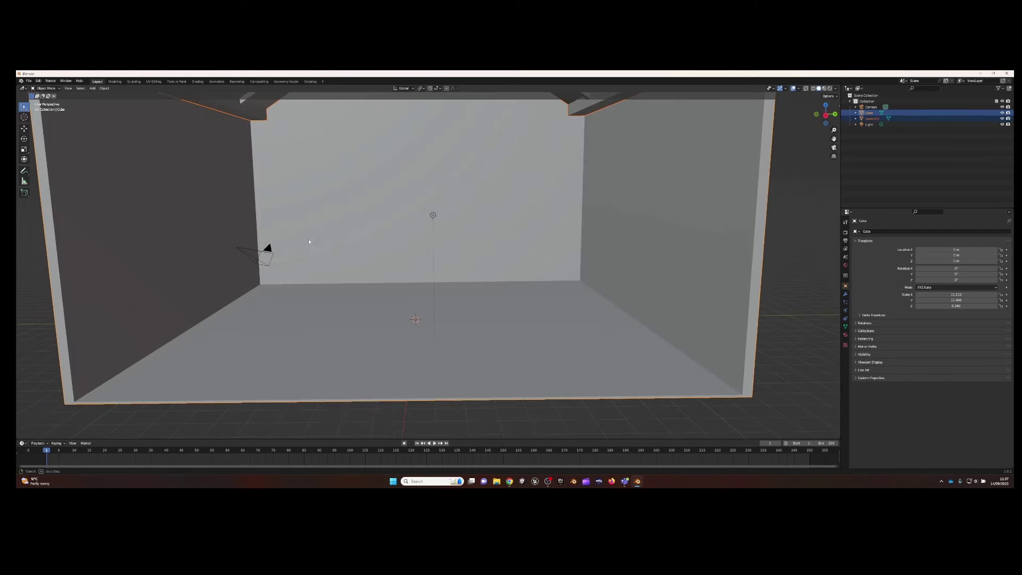
{"action": "left_click", "coordinate": [92, 87]}
{"action": "left_click", "coordinate": [155, 122]}
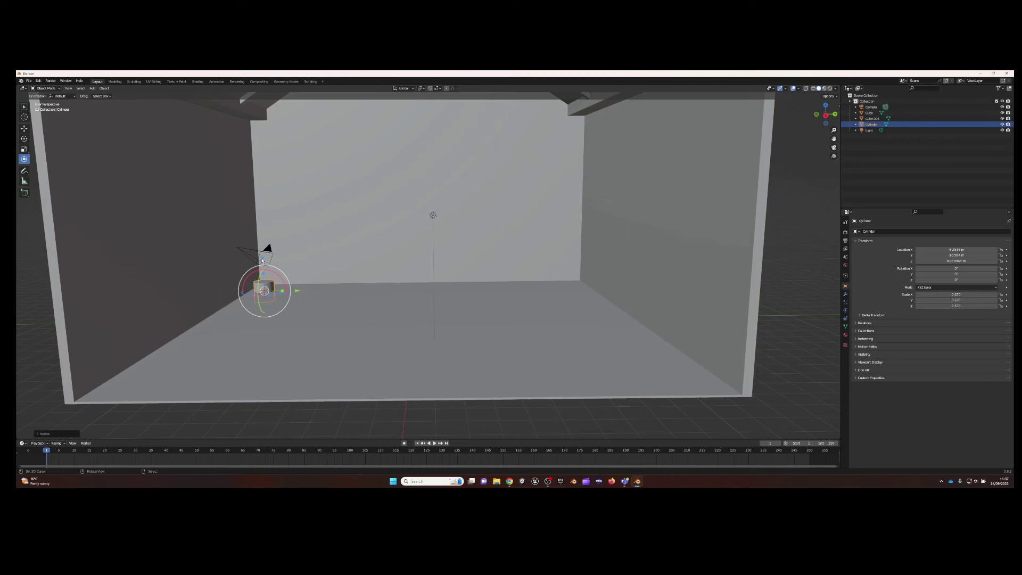
{"action": "left_click_drag", "start_coordinate": [262, 260], "coordinate": [265, 248]}
{"action": "left_click", "coordinate": [326, 272]}
{"action": "scroll", "coordinate": [273, 274], "scroll_direction": "up", "scroll_amount": 3}
{"action": "left_click_drag", "start_coordinate": [134, 299], "coordinate": [120, 300]}
{"action": "middle_click_drag", "start_coordinate": [128, 298], "coordinate": [207, 188]}
Extrude and scale the cylinder's top face into a tall column, adding an edge loop
{"action": "key", "text": "Tab"}
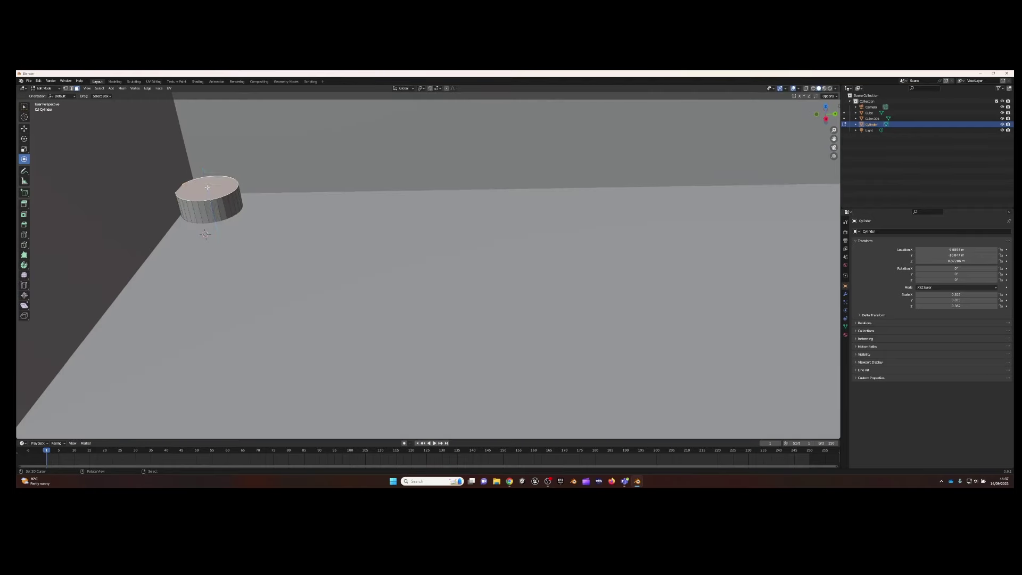
{"action": "key", "text": "e"}
{"action": "left_click", "coordinate": [207, 173]}
{"action": "key", "text": "s"}
{"action": "scroll", "coordinate": [262, 185], "scroll_direction": "down", "scroll_amount": 8}
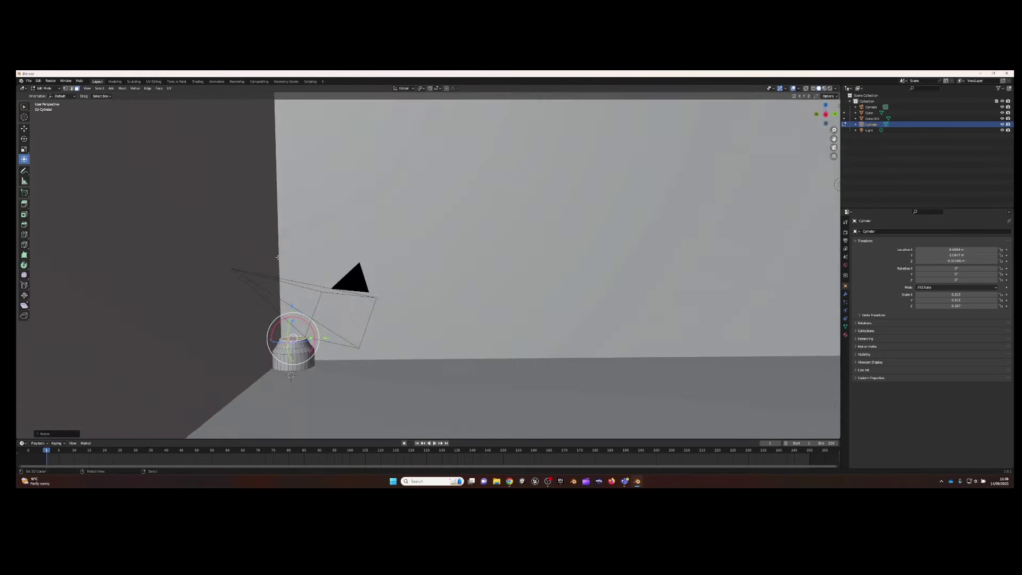
{"action": "key", "text": "e"}
{"action": "middle_click_drag", "start_coordinate": [355, 173], "coordinate": [329, 223]}
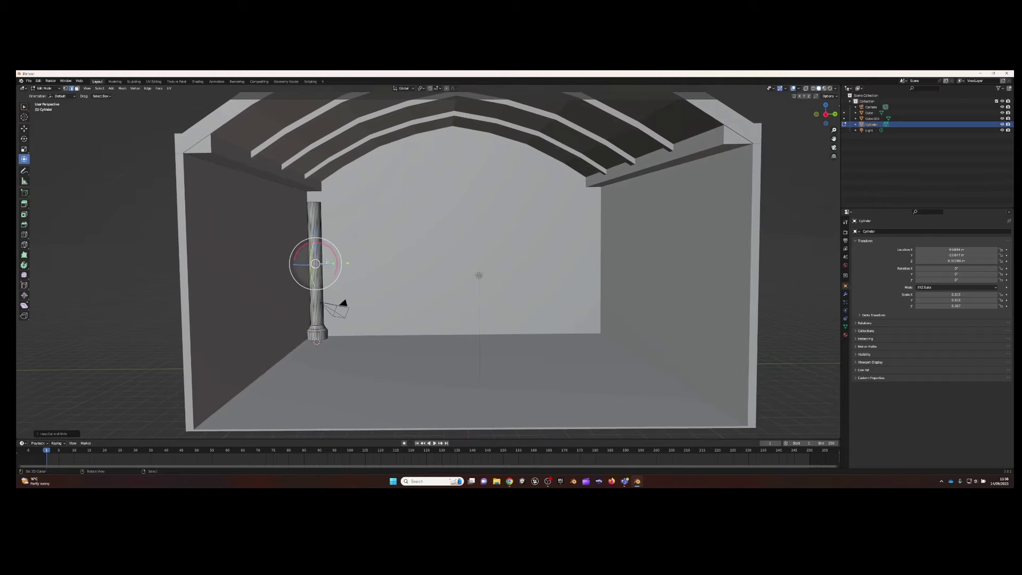
{"action": "key", "text": "ctrl+r"}
{"action": "left_click", "coordinate": [319, 283]}
Extrude and widen the column top up to the ceiling beams, then return to Object Mode
{"action": "scroll", "coordinate": [319, 276], "scroll_direction": "up", "scroll_amount": 3}
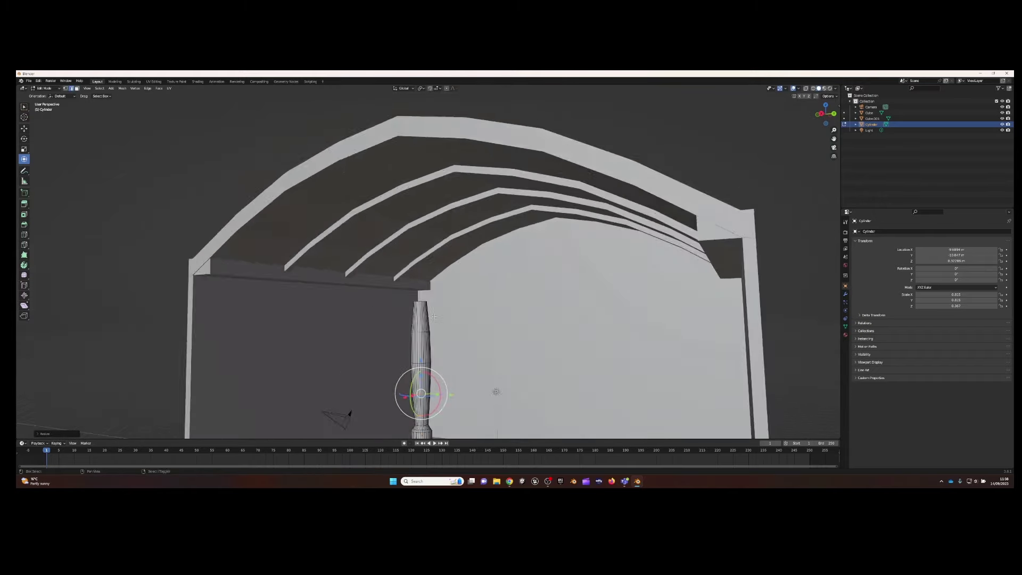
{"action": "scroll", "coordinate": [319, 272], "scroll_direction": "up", "scroll_amount": 4}
{"action": "scroll", "coordinate": [317, 264], "scroll_direction": "up", "scroll_amount": 2}
{"action": "middle_click_drag", "start_coordinate": [330, 276], "coordinate": [373, 282]}
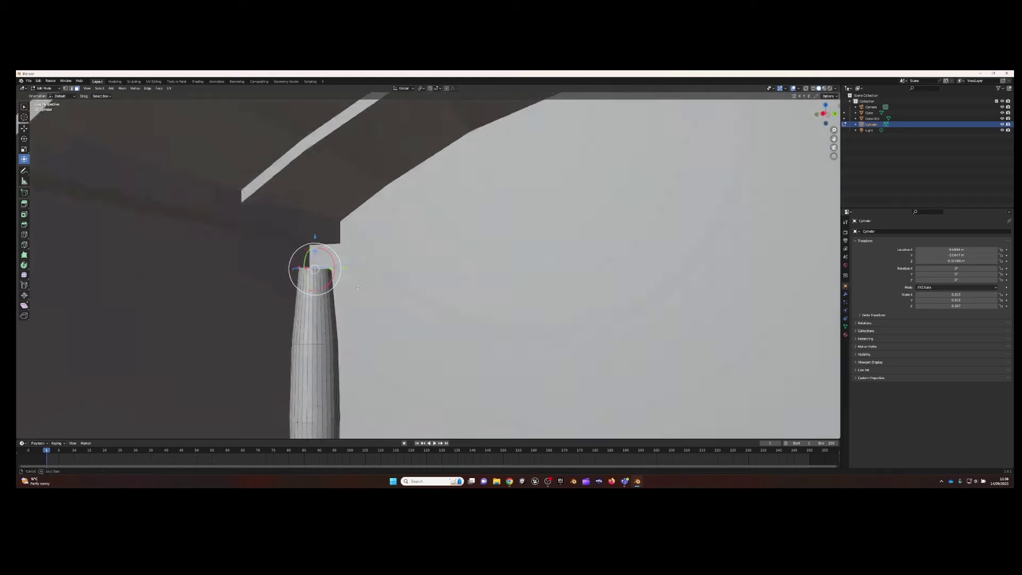
{"action": "key", "text": "e"}
{"action": "key", "text": "s"}
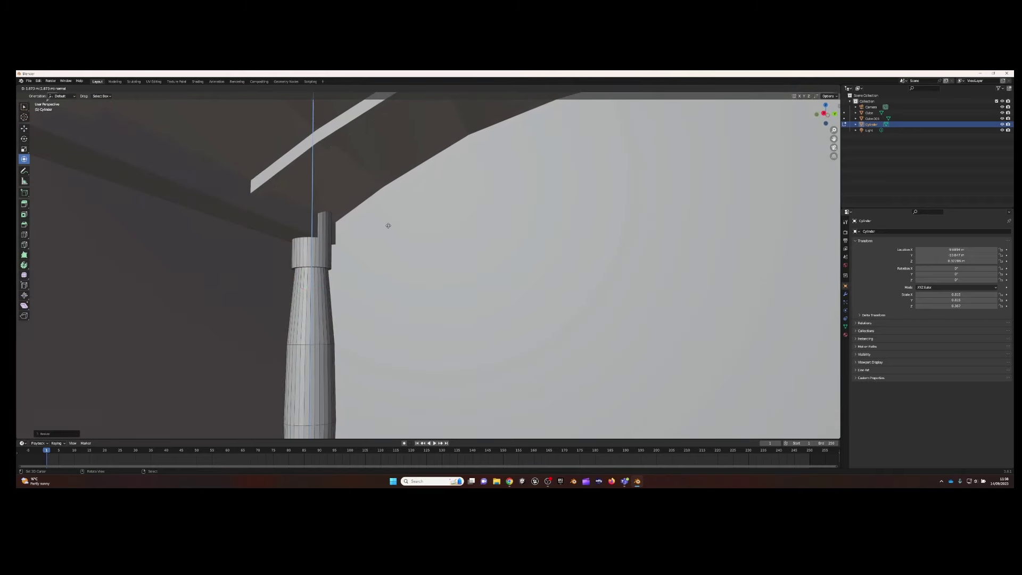
{"action": "left_click", "coordinate": [388, 226]}
{"action": "scroll", "coordinate": [388, 226], "scroll_direction": "down", "scroll_amount": 5}
{"action": "scroll", "coordinate": [404, 298], "scroll_direction": "down", "scroll_amount": 4}
{"action": "left_click", "coordinate": [47, 95]}
{"action": "scroll", "coordinate": [459, 298], "scroll_direction": "up", "scroll_amount": 5}
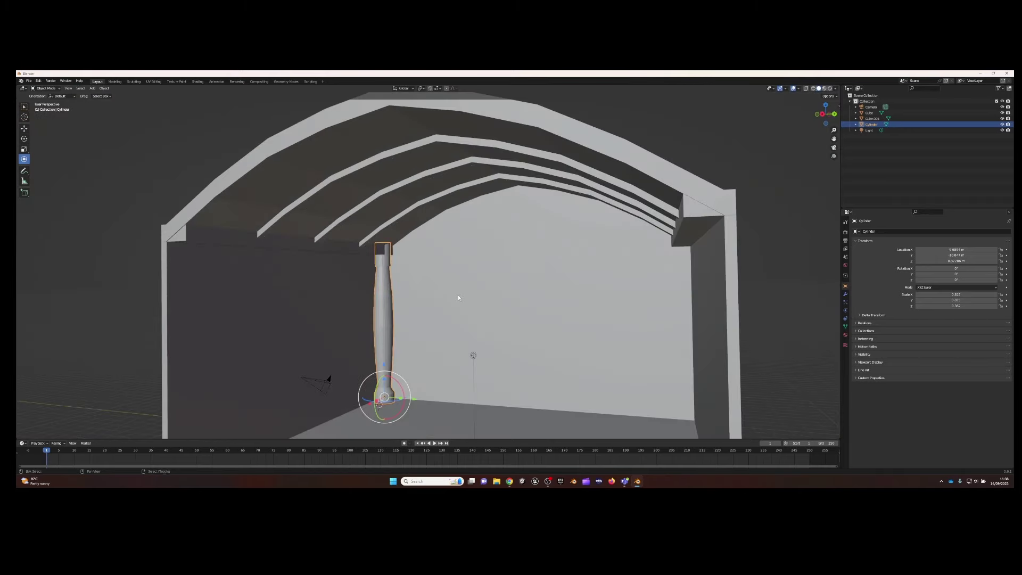
{"action": "key", "text": "shift+g"}
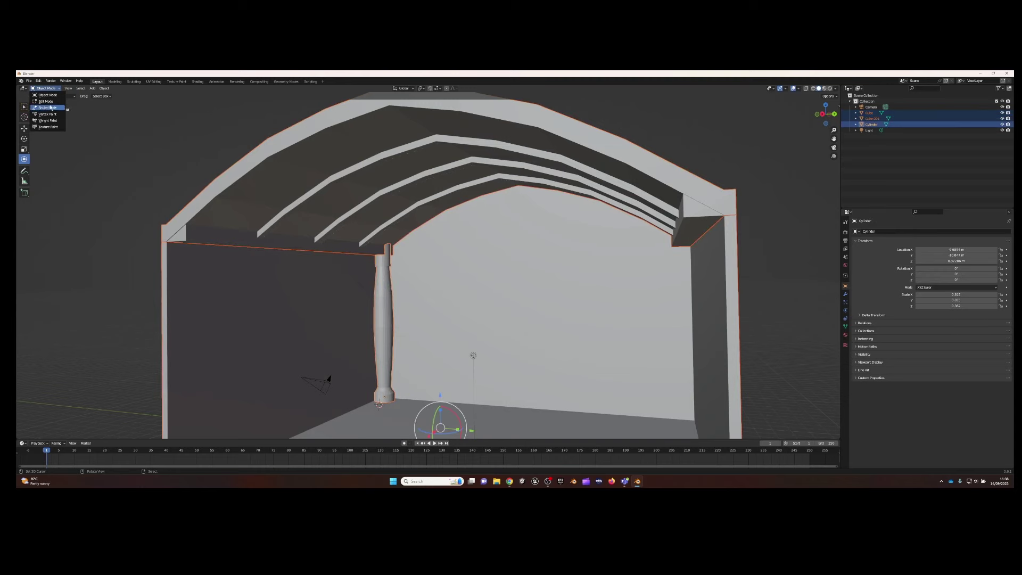
Copy the column across along Y to the right wall
{"action": "left_click", "coordinate": [383, 319]}
{"action": "scroll", "coordinate": [413, 266], "scroll_direction": "down", "scroll_amount": 5}
{"action": "scroll", "coordinate": [414, 266], "scroll_direction": "up", "scroll_amount": 2}
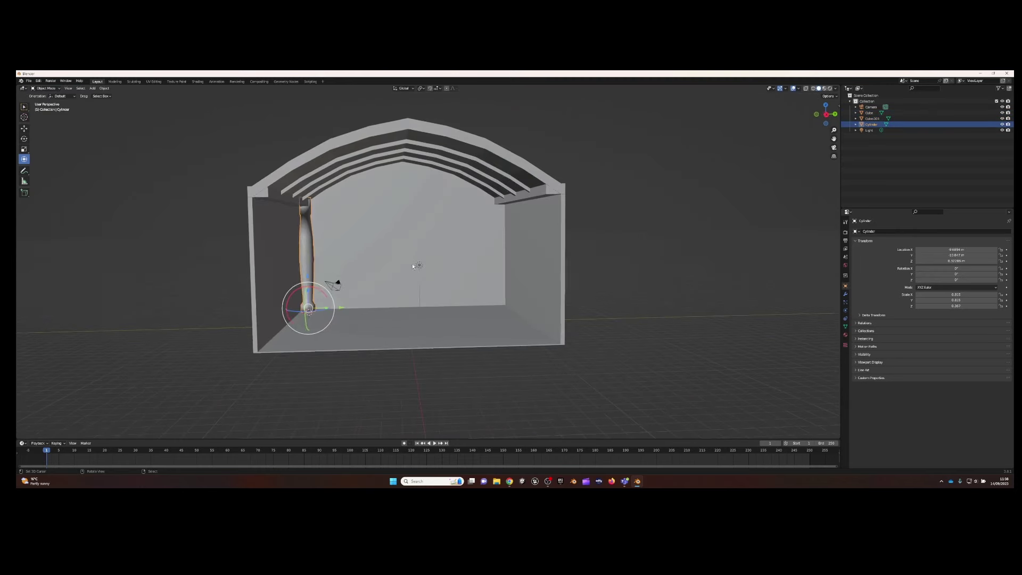
{"action": "key", "text": "g"}
{"action": "key", "text": "y"}
{"action": "left_click", "coordinate": [532, 301]}
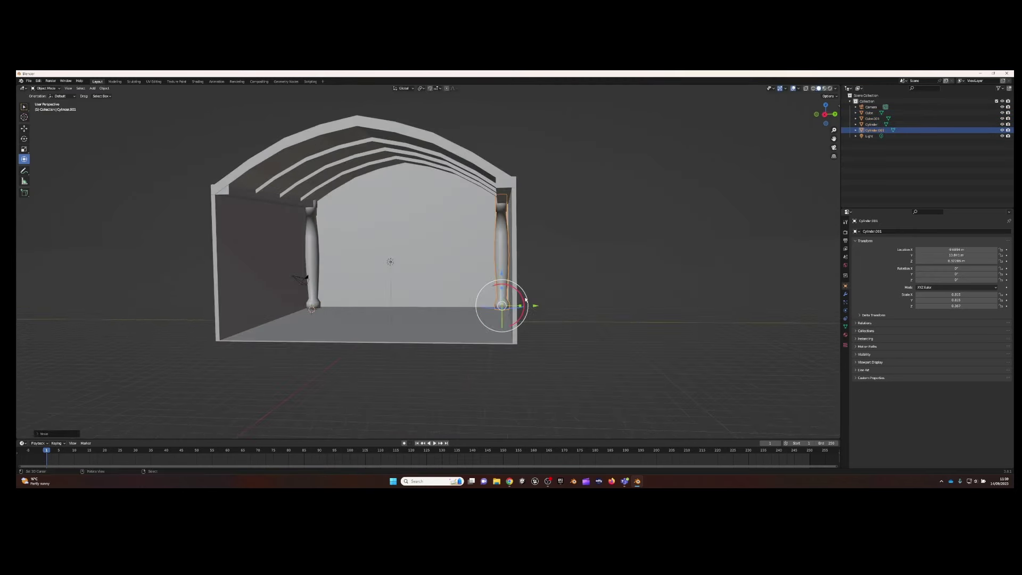
Duplicate the column pair twice along X to make six columns down the room
{"action": "key", "text": "shift+d"}
{"action": "middle_click_drag", "start_coordinate": [388, 260], "coordinate": [406, 297]}
{"action": "key", "text": "x"}
{"action": "left_click", "coordinate": [384, 318]}
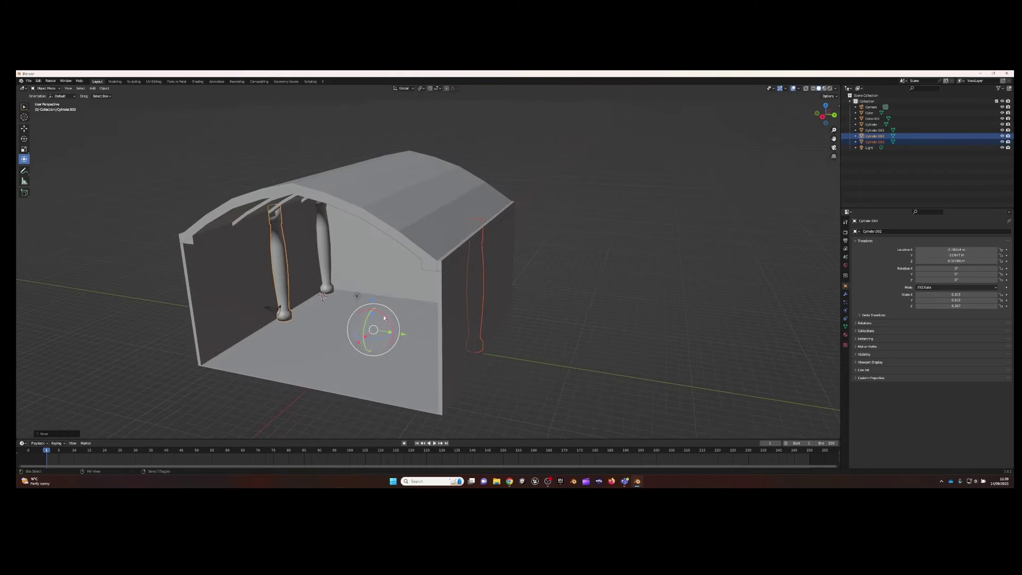
{"action": "left_click_drag", "start_coordinate": [360, 344], "coordinate": [319, 383]}
{"action": "middle_click_drag", "start_coordinate": [319, 383], "coordinate": [343, 263]}
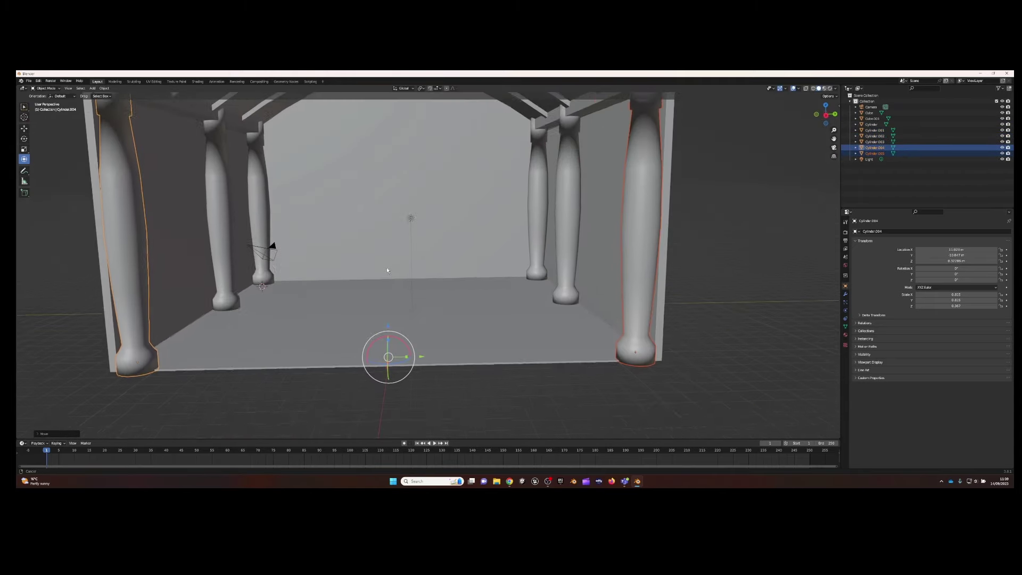
{"action": "scroll", "coordinate": [344, 263], "scroll_direction": "up", "scroll_amount": 3}
Select the room object and add a new cube to the scene
{"action": "left_click", "coordinate": [316, 248]}
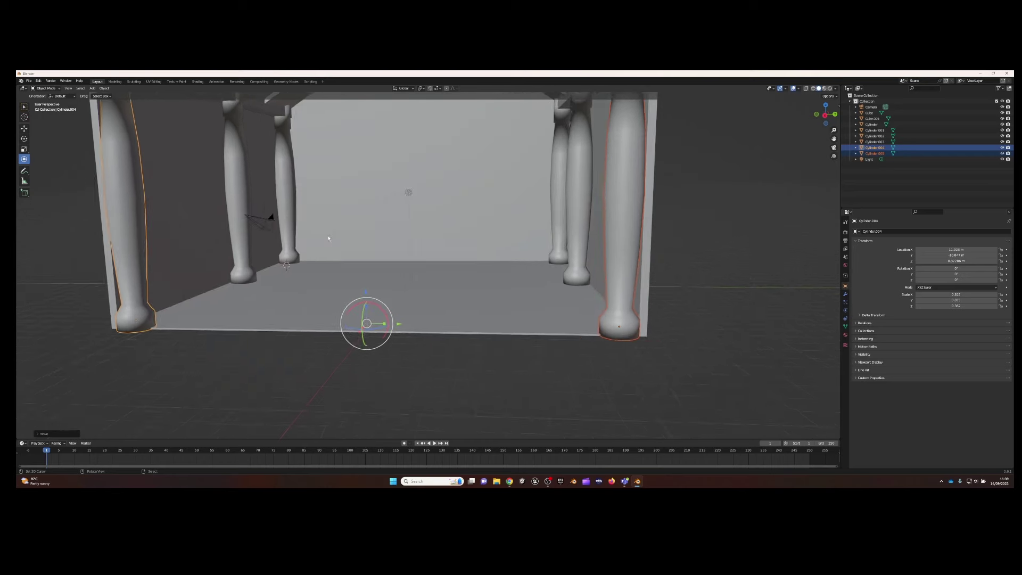
{"action": "scroll", "coordinate": [330, 240], "scroll_direction": "up", "scroll_amount": 4}
{"action": "scroll", "coordinate": [298, 266], "scroll_direction": "up", "scroll_amount": 2}
{"action": "left_click", "coordinate": [92, 88]}
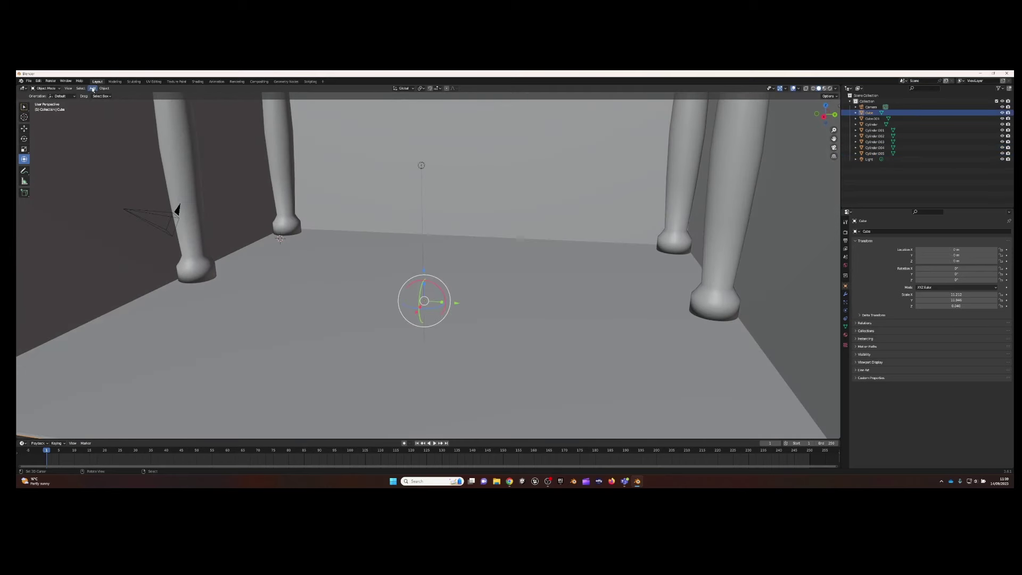
{"action": "left_click", "coordinate": [154, 107]}
Place the cube beside the left column, raise it, and stretch it along X into a long box
{"action": "key", "text": "g"}
{"action": "left_click", "coordinate": [210, 277]}
{"action": "key", "text": "g"}
{"action": "key", "text": "z"}
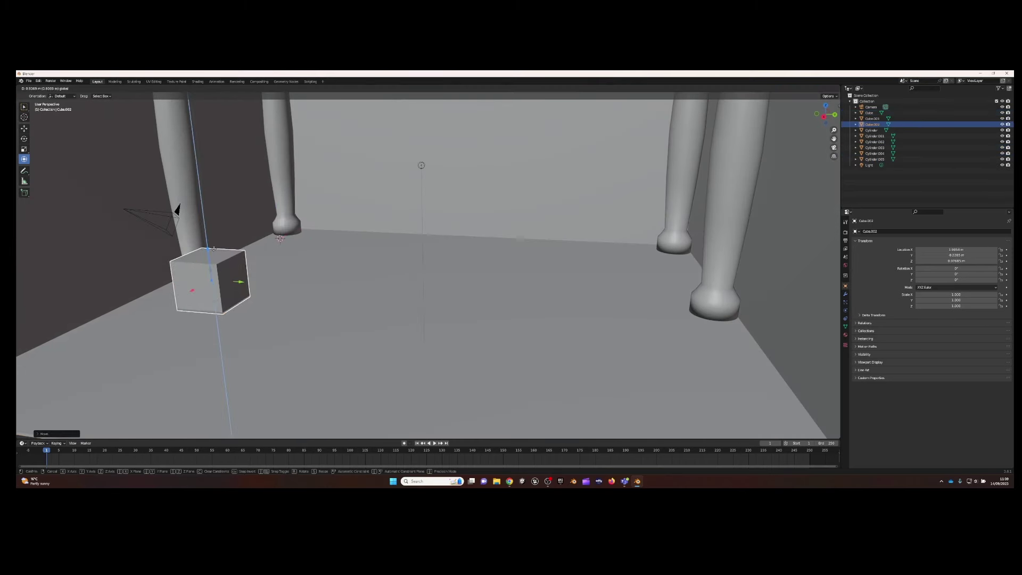
{"action": "left_click", "coordinate": [213, 266]}
{"action": "key", "text": "s"}
{"action": "key", "text": "x"}
{"action": "left_click", "coordinate": [351, 212]}
{"action": "middle_click_drag", "start_coordinate": [351, 212], "coordinate": [351, 271]}
{"action": "scroll", "coordinate": [351, 271], "scroll_direction": "down", "scroll_amount": 3}
Widen the box's depth along Y and shift it along the Y axis
{"action": "key", "text": "s"}
{"action": "key", "text": "y"}
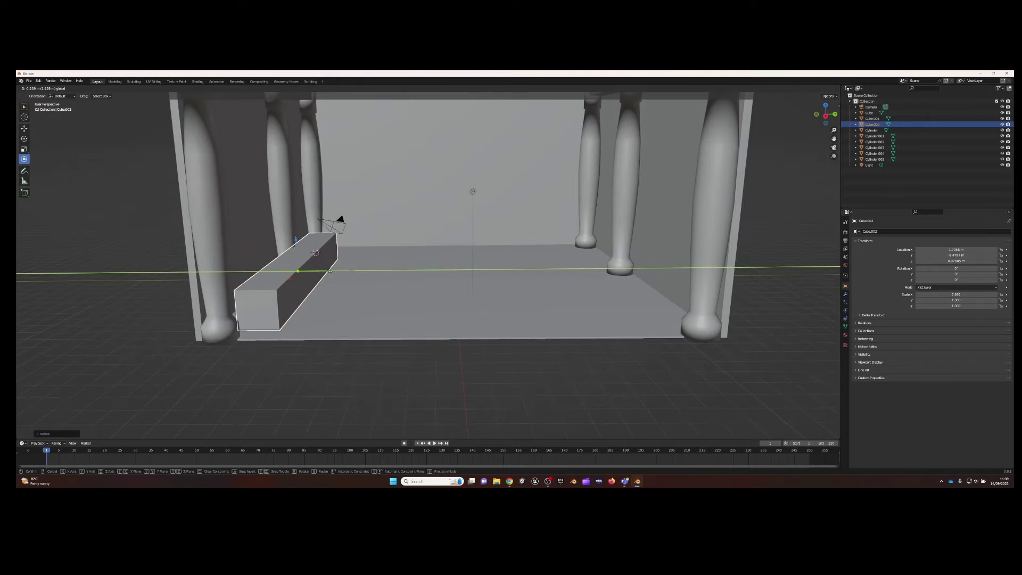
{"action": "left_click", "coordinate": [250, 255]}
{"action": "key", "text": "g"}
{"action": "key", "text": "y"}
{"action": "left_click", "coordinate": [268, 223]}
In Edit Mode, make the box much taller along Z and shift its geometry along Y
{"action": "key", "text": "Tab"}
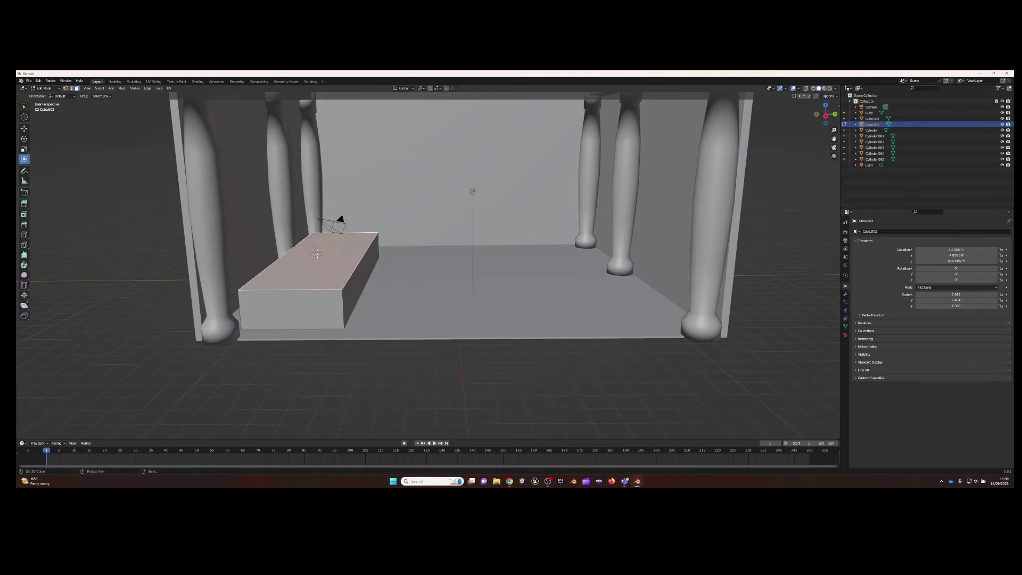
{"action": "key", "text": "s"}
{"action": "key", "text": "z"}
{"action": "key", "text": "Return"}
{"action": "key", "text": "g"}
{"action": "key", "text": "y"}
{"action": "left_click", "coordinate": [361, 227]}
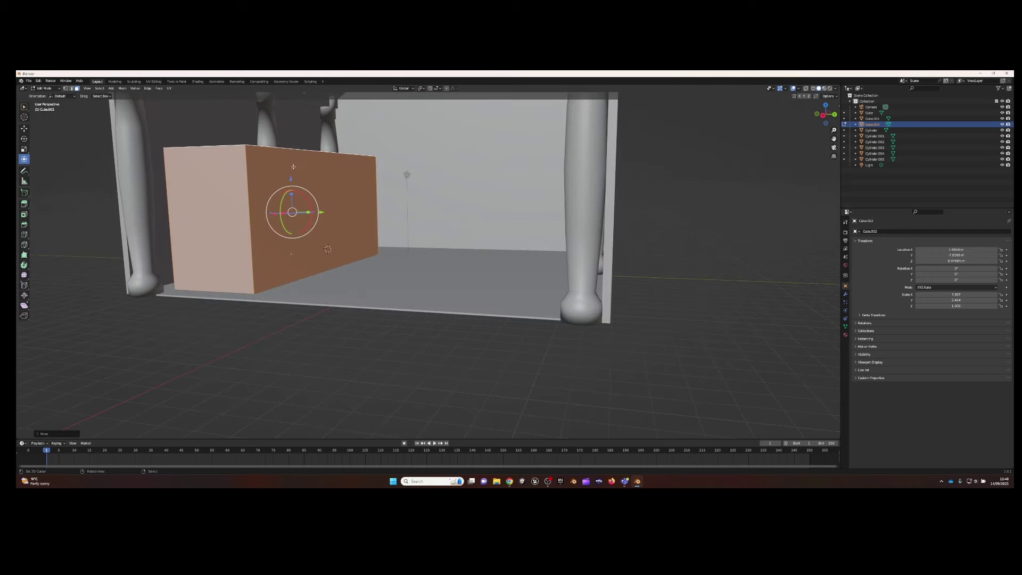
{"action": "middle_click_drag", "start_coordinate": [287, 210], "coordinate": [468, 237]}
{"action": "scroll", "coordinate": [467, 238], "scroll_direction": "up", "scroll_amount": 5}
Loop-cut near the box's top and scale the top slab faces outward into an overhang
{"action": "key", "text": "ctrl+r"}
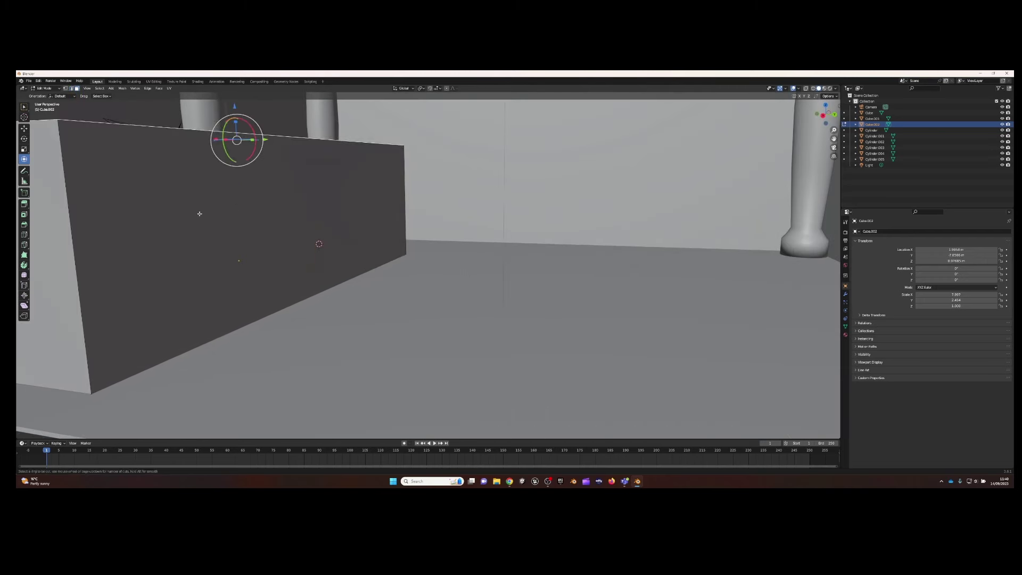
{"action": "left_click", "coordinate": [74, 222]}
{"action": "middle_click_drag", "start_coordinate": [73, 175], "coordinate": [215, 257]}
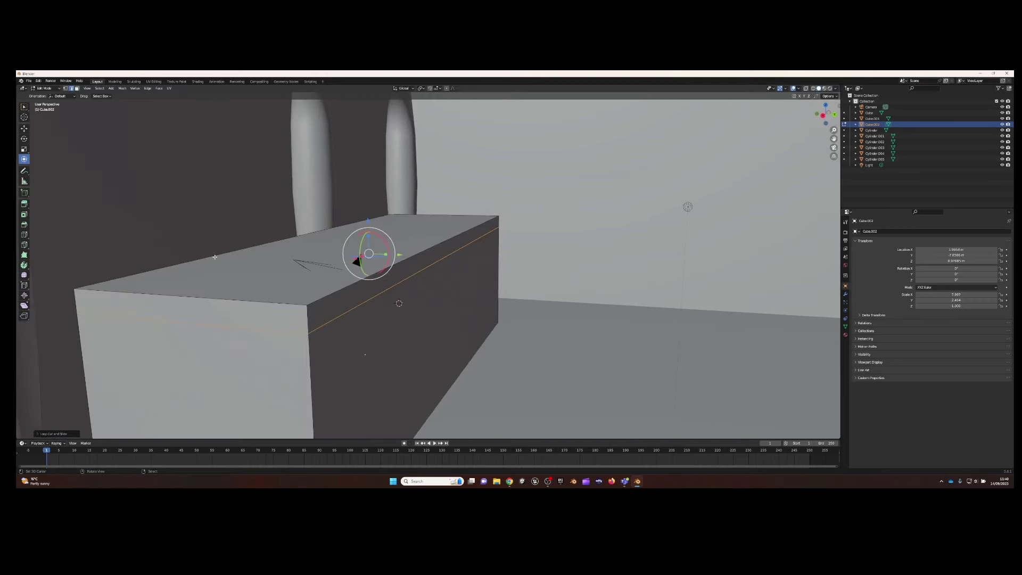
{"action": "left_click", "coordinate": [297, 320], "text": "alt"}
{"action": "key", "text": "s"}
{"action": "left_click", "coordinate": [354, 258]}
{"action": "middle_click_drag", "start_coordinate": [354, 258], "coordinate": [316, 277]}
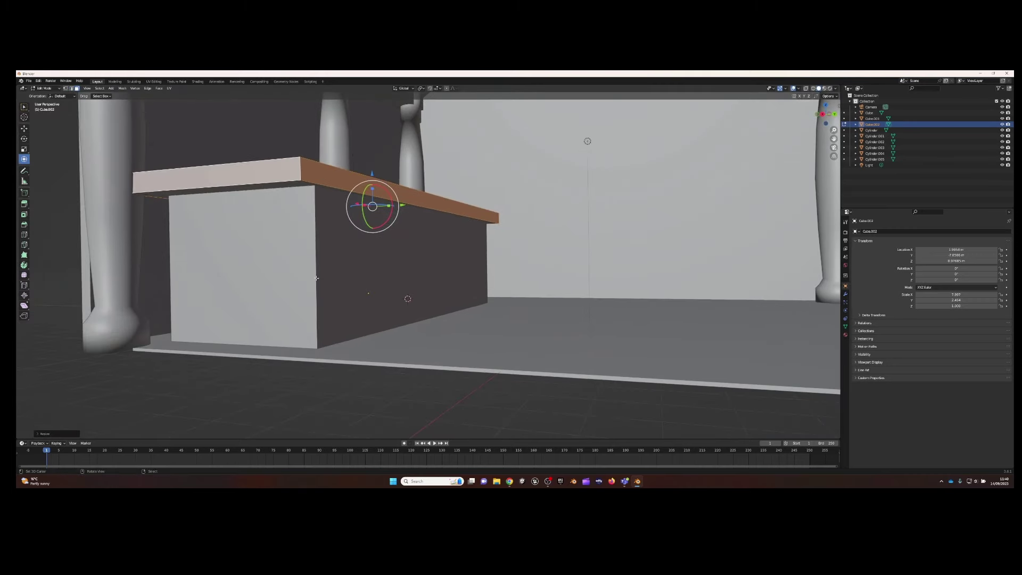
Slide the lower edge loop toward the base and select the bottom strip of faces
{"action": "left_click", "coordinate": [316, 318], "text": "alt"}
{"action": "key", "text": "g"}
{"action": "key", "text": "g"}
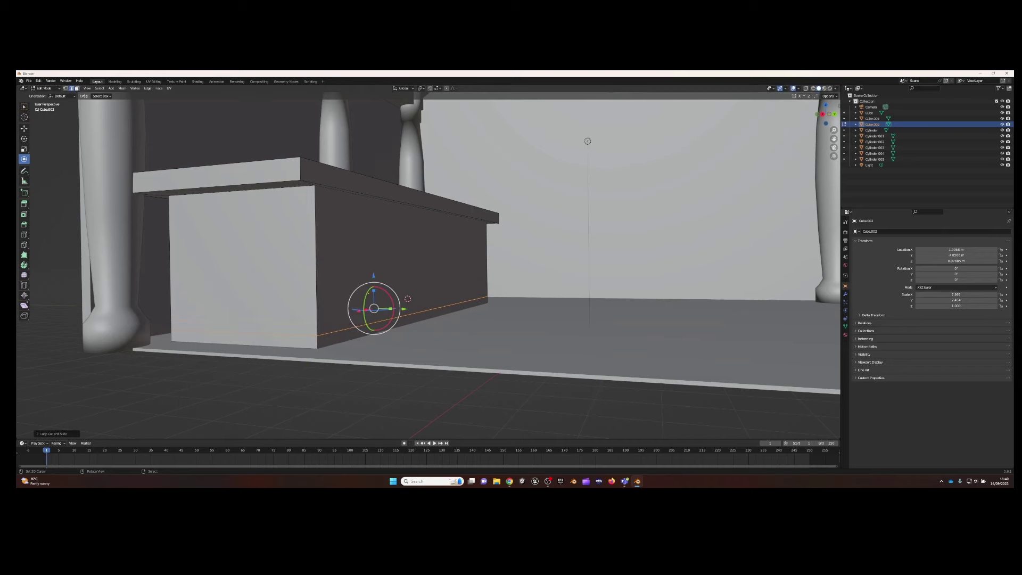
{"action": "left_click", "coordinate": [316, 342], "text": "alt"}
Extrude the bottom strip into a ledge and add two horizontal edge loops across the counter
{"action": "key", "text": "e"}
{"action": "middle_click_drag", "start_coordinate": [394, 307], "coordinate": [365, 201]}
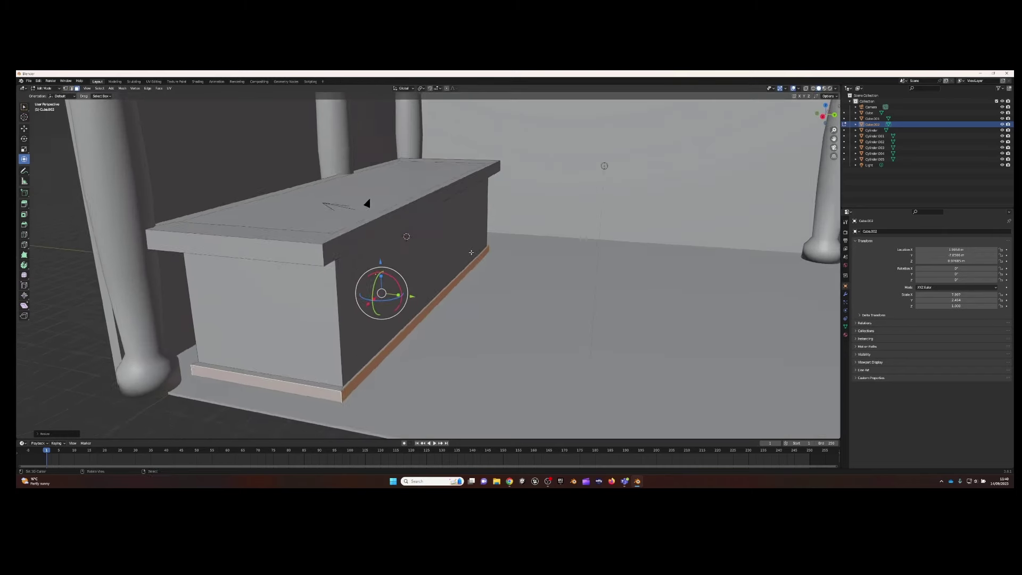
{"action": "scroll", "coordinate": [365, 201], "scroll_direction": "up", "scroll_amount": 3}
{"action": "key", "text": "ctrl+r"}
{"action": "left_click", "coordinate": [271, 219]}
{"action": "right_click", "coordinate": [271, 219]}
{"action": "key", "text": "s"}
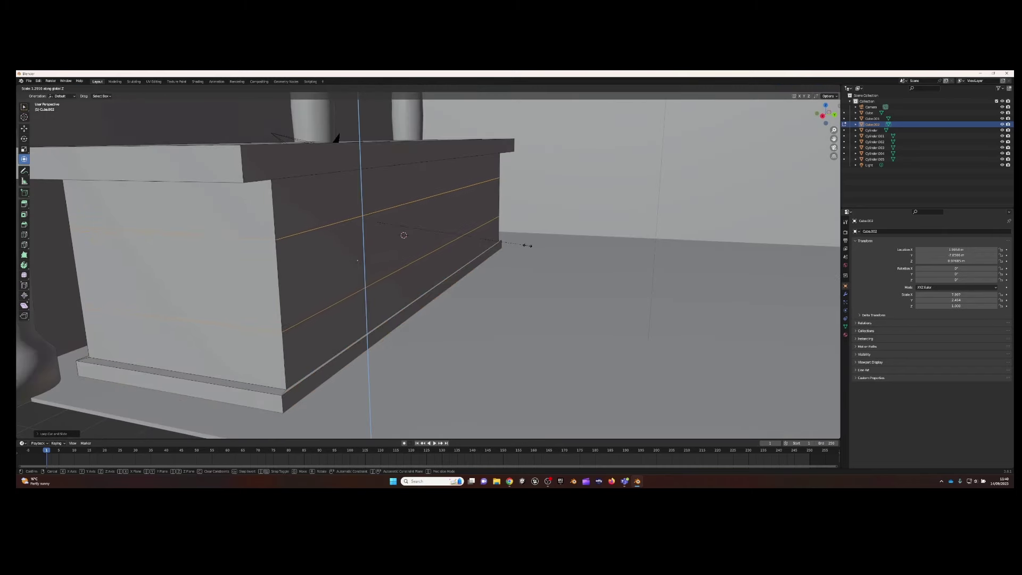
{"action": "left_click", "coordinate": [527, 245]}
Add several evenly spaced vertical edge loops across the counter
{"action": "key", "text": "ctrl+r"}
{"action": "scroll", "coordinate": [373, 240], "scroll_direction": "up", "scroll_amount": 6}
{"action": "left_click", "coordinate": [372, 240]}
{"action": "right_click", "coordinate": [373, 239]}
{"action": "mouse_move", "coordinate": [373, 240]}
{"action": "middle_mouse_down"}
{"action": "mouse_move", "coordinate": [450, 248]}
{"action": "mouse_move", "coordinate": [372, 229]}
{"action": "middle_mouse_up"}
Extrude three wall faces inward into recesses and adjust the recess depth
{"action": "left_click", "coordinate": [300, 245]}
{"action": "left_click", "coordinate": [402, 228], "text": "shift"}
{"action": "left_click", "coordinate": [470, 221], "text": "shift"}
{"action": "key", "text": "e"}
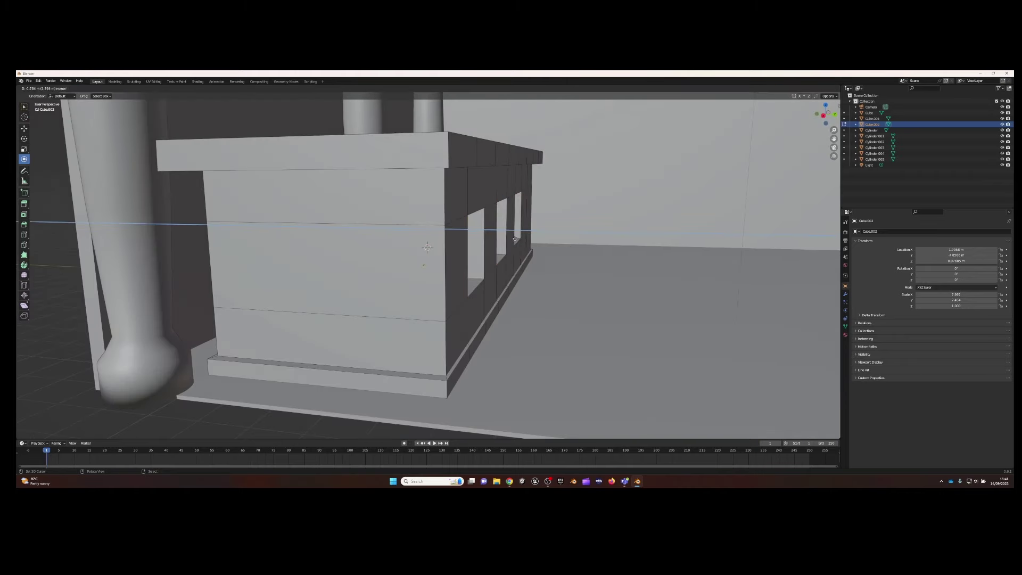
{"action": "left_click", "coordinate": [515, 239]}
{"action": "mouse_move", "coordinate": [515, 239]}
{"action": "middle_mouse_down"}
{"action": "mouse_move", "coordinate": [456, 266]}
{"action": "mouse_move", "coordinate": [346, 255]}
{"action": "middle_mouse_up"}
{"action": "left_click", "coordinate": [492, 268]}
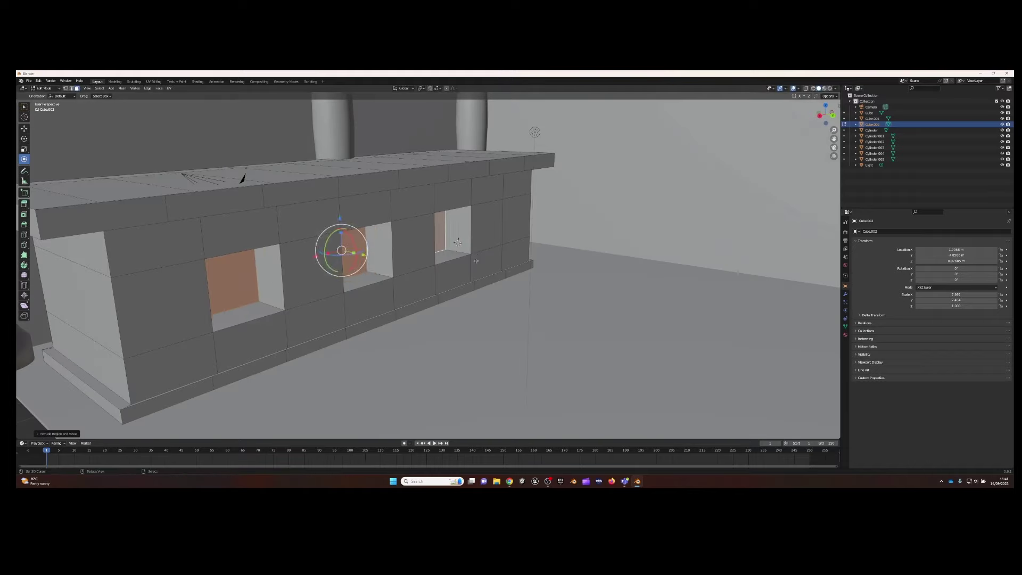
{"action": "key", "text": "alt+s"}
{"action": "left_click", "coordinate": [463, 247]}
Edge-slide the loop around the mouth of a recessed opening
{"action": "scroll", "coordinate": [463, 247], "scroll_direction": "up", "scroll_amount": 5}
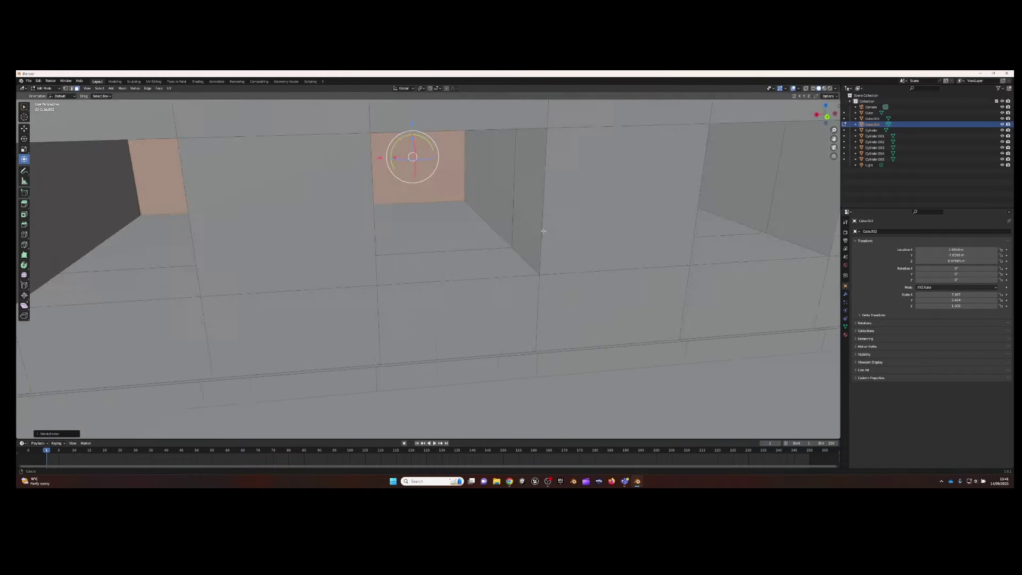
{"action": "middle_click_drag", "start_coordinate": [463, 247], "coordinate": [479, 229]}
{"action": "scroll", "coordinate": [497, 211], "scroll_direction": "up", "scroll_amount": 3}
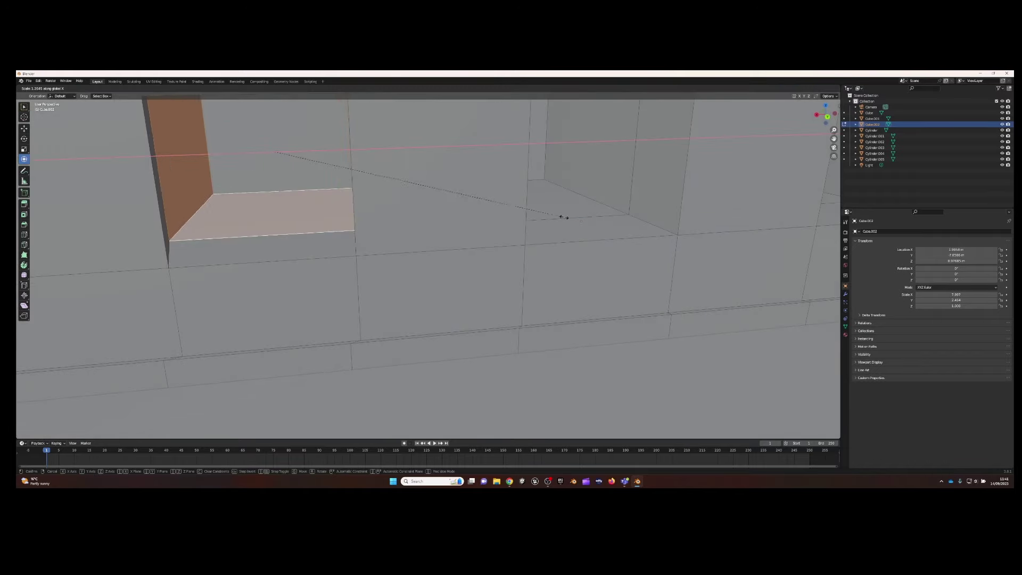
{"action": "left_click", "coordinate": [190, 236], "text": "alt"}
{"action": "key", "text": "g"}
{"action": "key", "text": "g"}
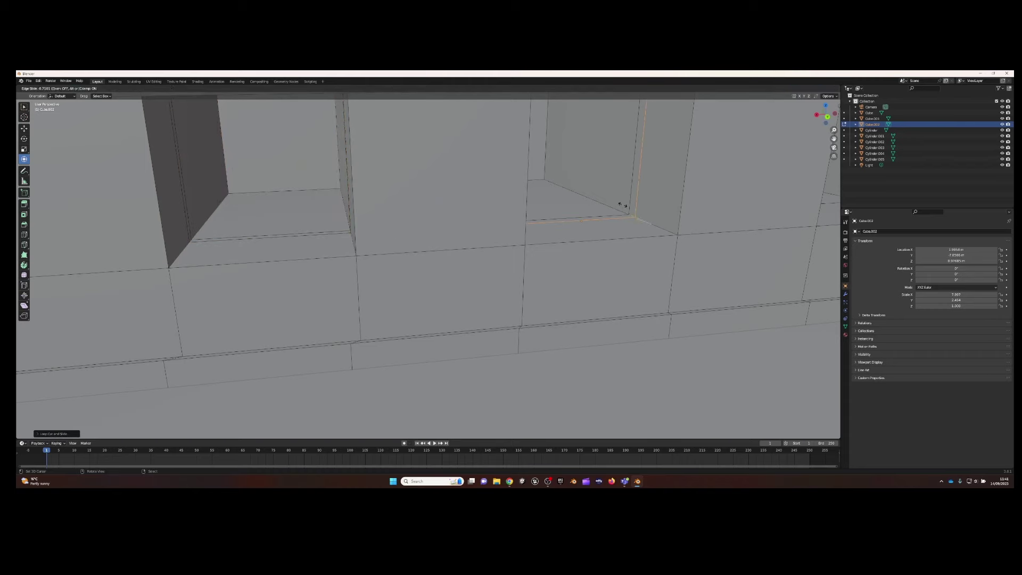
{"action": "left_click", "coordinate": [622, 205]}
{"action": "scroll", "coordinate": [621, 204], "scroll_direction": "down", "scroll_amount": 5}
{"action": "key", "text": "ctrl+r"}
{"action": "left_click", "coordinate": [564, 277]}
{"action": "mouse_move", "coordinate": [564, 277]}
{"action": "middle_mouse_down"}
{"action": "mouse_move", "coordinate": [726, 227]}
{"action": "mouse_move", "coordinate": [753, 240]}
{"action": "middle_mouse_up"}
Scale the left opening's face along Z and place a loop cut along the wall
{"action": "left_click", "coordinate": [203, 204]}
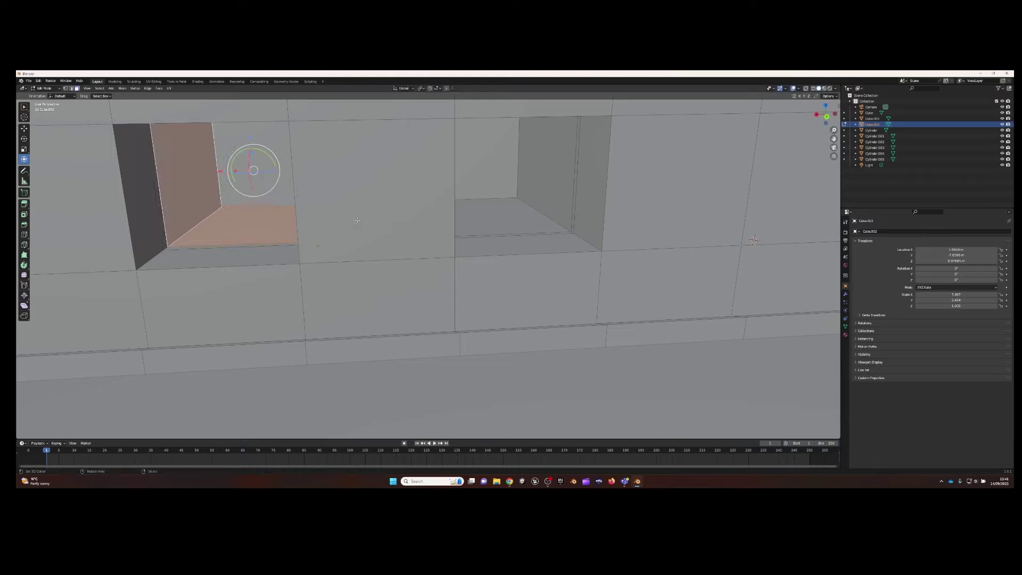
{"action": "key", "text": "s"}
{"action": "mouse_move", "coordinate": [203, 205]}
{"action": "middle_mouse_down"}
{"action": "mouse_move", "coordinate": [422, 199]}
{"action": "mouse_move", "coordinate": [251, 235]}
{"action": "middle_mouse_up"}
{"action": "scroll", "coordinate": [386, 201], "scroll_direction": "down", "scroll_amount": 5}
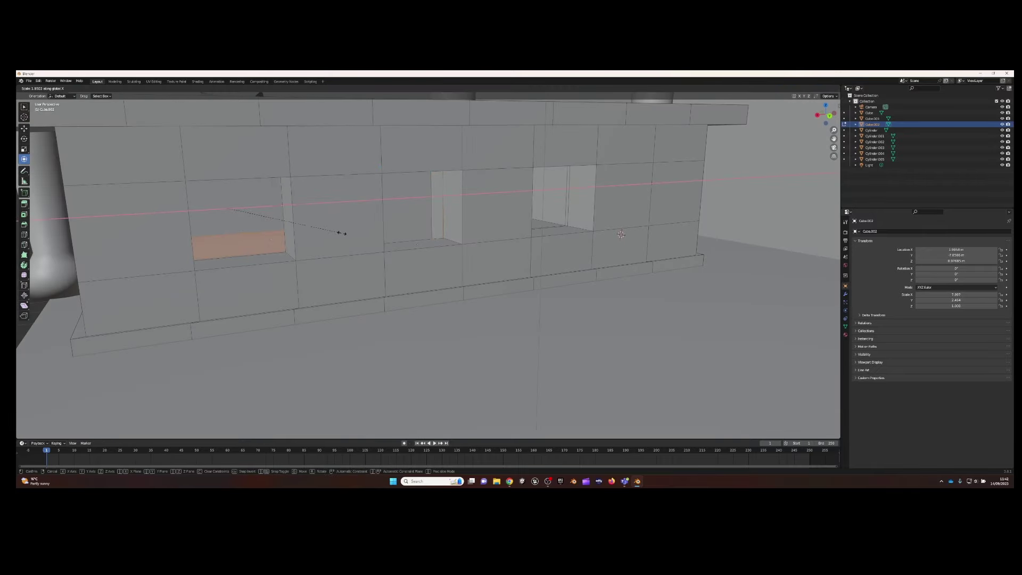
{"action": "left_click", "coordinate": [354, 220]}
{"action": "mouse_move", "coordinate": [354, 220]}
{"action": "middle_mouse_down"}
{"action": "mouse_move", "coordinate": [293, 203]}
{"action": "mouse_move", "coordinate": [428, 218]}
{"action": "middle_mouse_up"}
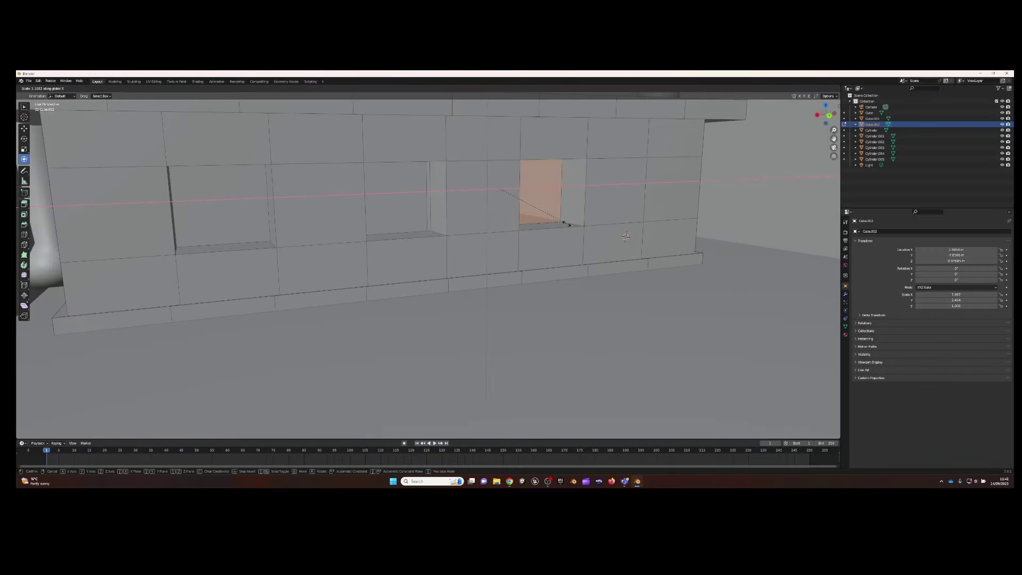
{"action": "mouse_move", "coordinate": [596, 222]}
{"action": "middle_mouse_down"}
{"action": "mouse_move", "coordinate": [446, 236]}
{"action": "mouse_move", "coordinate": [448, 213]}
{"action": "middle_mouse_up"}
{"action": "key", "text": "z"}
{"action": "left_click", "coordinate": [461, 233]}
{"action": "scroll", "coordinate": [479, 229], "scroll_direction": "down", "scroll_amount": 5}
{"action": "key", "text": "ctrl+r"}
{"action": "left_click", "coordinate": [447, 213]}
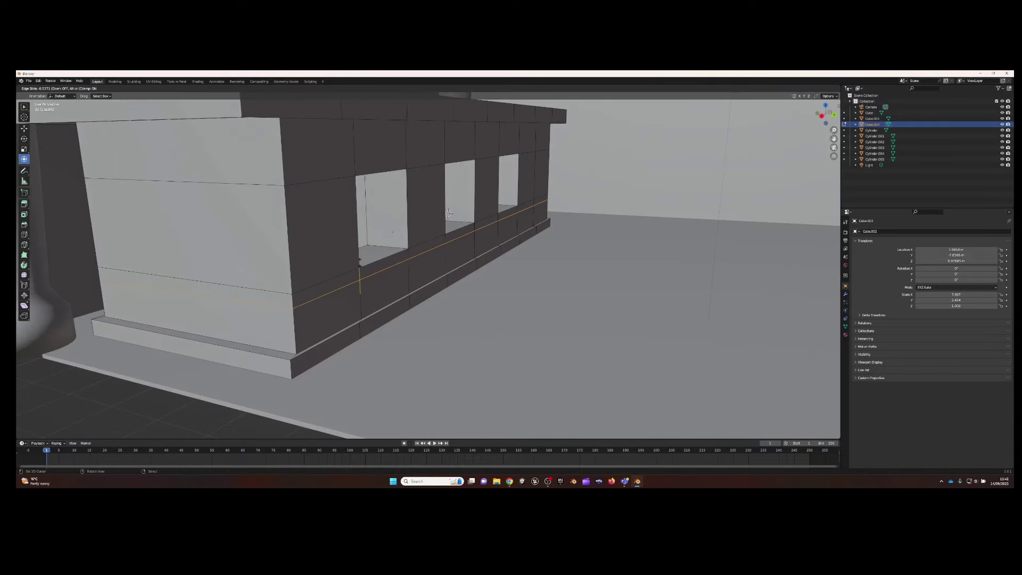
Confirm the extruded ledges, then scale in the panel face above the left opening
{"action": "left_click", "coordinate": [546, 223]}
{"action": "middle_click_drag", "start_coordinate": [547, 223], "coordinate": [468, 240]}
{"action": "scroll", "coordinate": [370, 184], "scroll_direction": "up", "scroll_amount": 3}
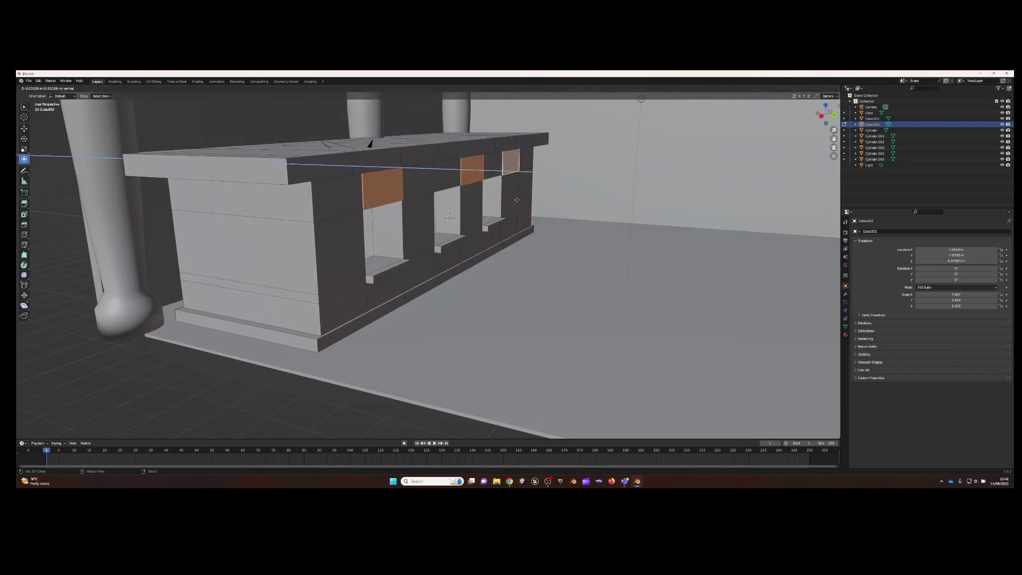
{"action": "mouse_move", "coordinate": [495, 174]}
{"action": "middle_mouse_down"}
{"action": "mouse_move", "coordinate": [605, 209]}
{"action": "mouse_move", "coordinate": [319, 228]}
{"action": "middle_mouse_up"}
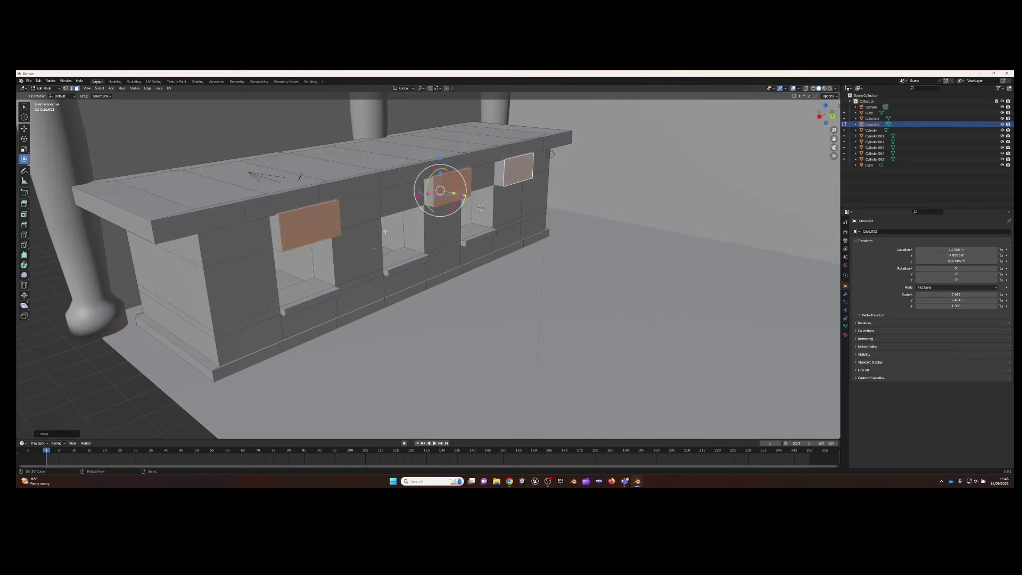
{"action": "left_click", "coordinate": [319, 229]}
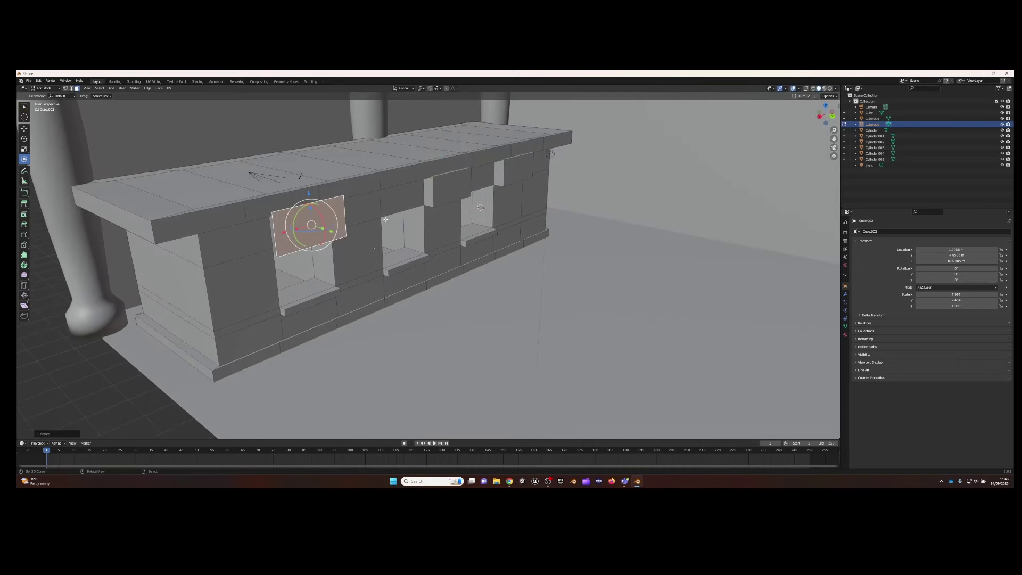
{"action": "left_click", "coordinate": [520, 172]}
{"action": "scroll", "coordinate": [521, 172], "scroll_direction": "down", "scroll_amount": 3}
Select two more faces above the openings and scale them inward into inset panels
{"action": "mouse_move", "coordinate": [520, 172]}
{"action": "middle_mouse_down"}
{"action": "mouse_move", "coordinate": [429, 176]}
{"action": "mouse_move", "coordinate": [421, 188]}
{"action": "middle_mouse_up"}
{"action": "left_click", "coordinate": [273, 221]}
{"action": "left_click", "coordinate": [429, 175], "text": "shift"}
{"action": "scroll", "coordinate": [408, 184], "scroll_direction": "up", "scroll_amount": 3}
{"action": "scroll", "coordinate": [407, 185], "scroll_direction": "down", "scroll_amount": 2}
{"action": "key", "text": "s"}
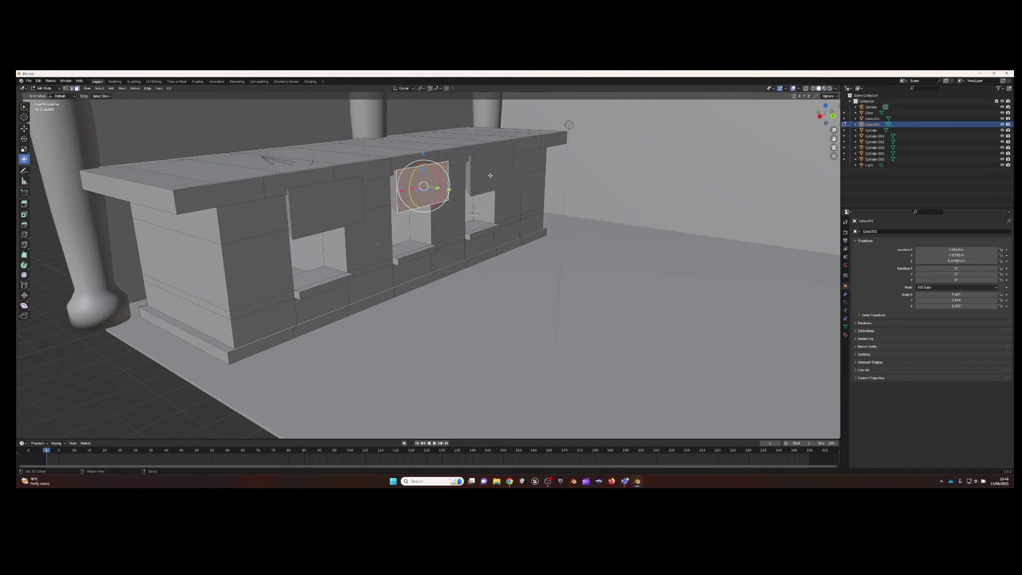
{"action": "middle_click_drag", "start_coordinate": [490, 176], "coordinate": [481, 228]}
{"action": "scroll", "coordinate": [482, 227], "scroll_direction": "down", "scroll_amount": 3}
{"action": "scroll", "coordinate": [482, 227], "scroll_direction": "up", "scroll_amount": 5}
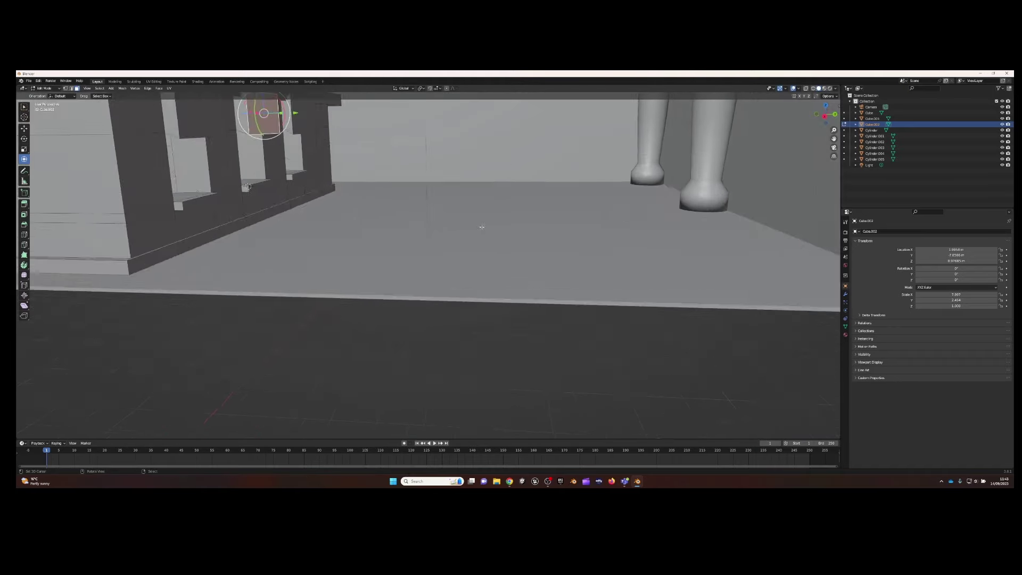
{"action": "scroll", "coordinate": [481, 227], "scroll_direction": "down", "scroll_amount": 5}
In Object Mode, duplicate the counter, move the copy along Y, and rotate it
{"action": "left_click", "coordinate": [47, 95]}
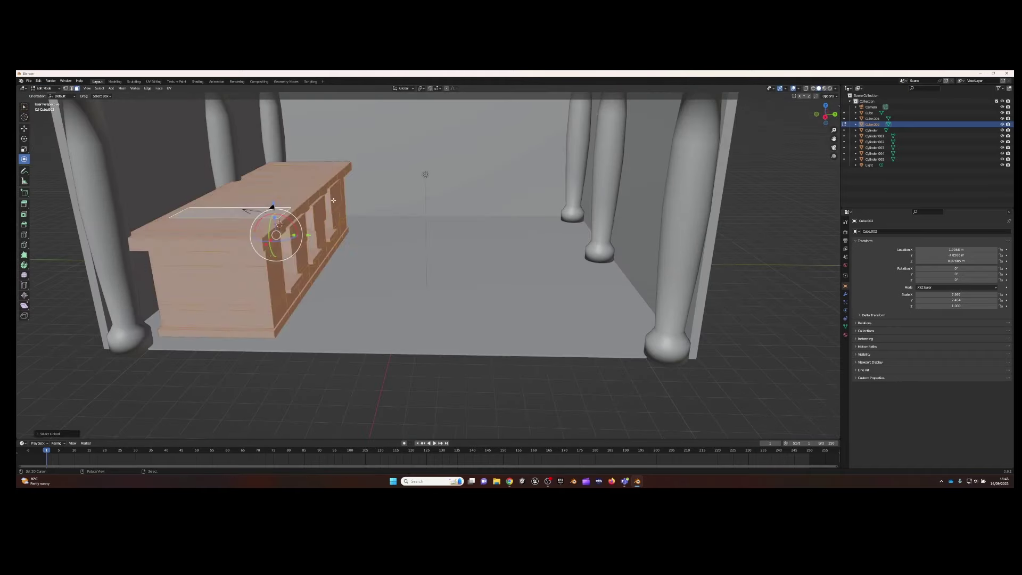
{"action": "key", "text": "shift+d"}
{"action": "key", "text": "y"}
{"action": "key", "text": "r"}
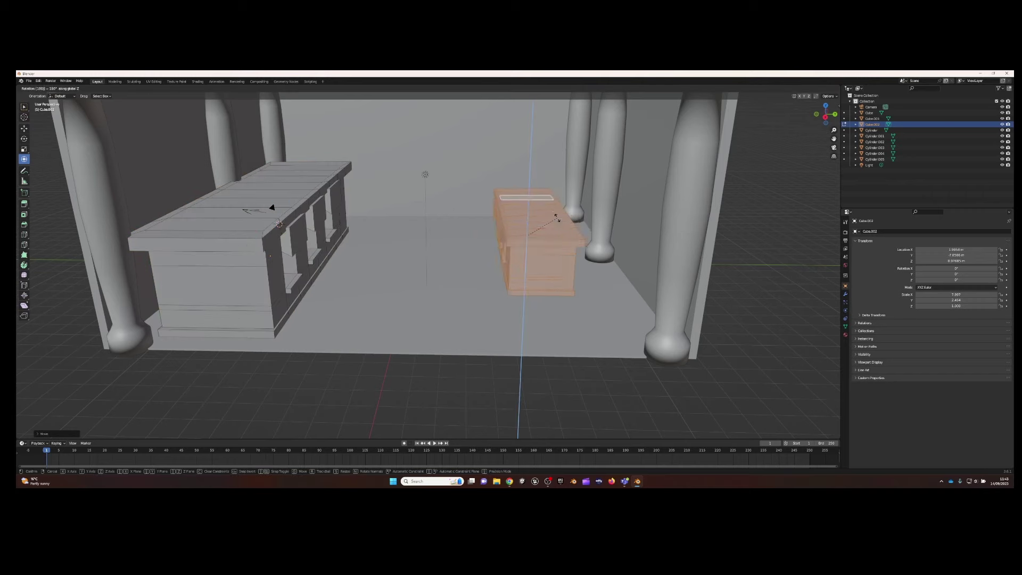
{"action": "mouse_move", "coordinate": [556, 218]}
{"action": "middle_mouse_down"}
{"action": "mouse_move", "coordinate": [532, 223]}
{"action": "mouse_move", "coordinate": [574, 239]}
{"action": "mouse_move", "coordinate": [504, 254]}
{"action": "middle_mouse_up"}
{"action": "key", "text": "Return"}
{"action": "key", "text": "s"}
{"action": "key", "text": "y"}
{"action": "key", "text": "Escape"}
Lower the copy's geometry along Z into a low base and select its end face
{"action": "key", "text": "g"}
{"action": "key", "text": "z"}
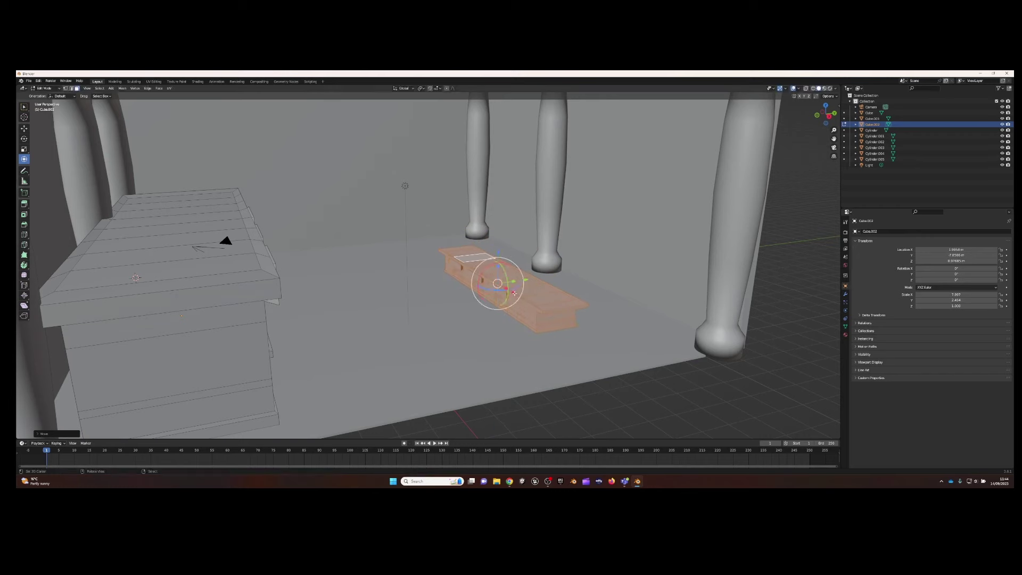
{"action": "scroll", "coordinate": [514, 293], "scroll_direction": "up", "scroll_amount": 4}
{"action": "middle_click_drag", "start_coordinate": [514, 293], "coordinate": [395, 263], "text": "shift"}
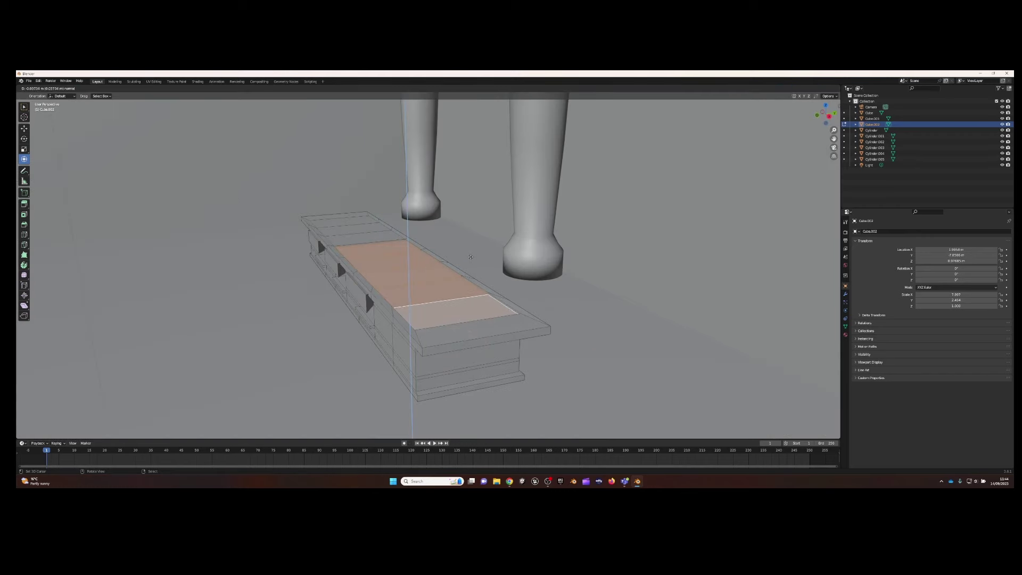
{"action": "left_click", "coordinate": [346, 226]}
{"action": "mouse_move", "coordinate": [346, 226]}
{"action": "middle_mouse_down"}
{"action": "mouse_move", "coordinate": [368, 219]}
{"action": "mouse_move", "coordinate": [382, 244]}
{"action": "mouse_move", "coordinate": [448, 220]}
{"action": "middle_mouse_up"}
Shrink the box's front face into a recess and add a loop cut on the front
{"action": "key", "text": "s"}
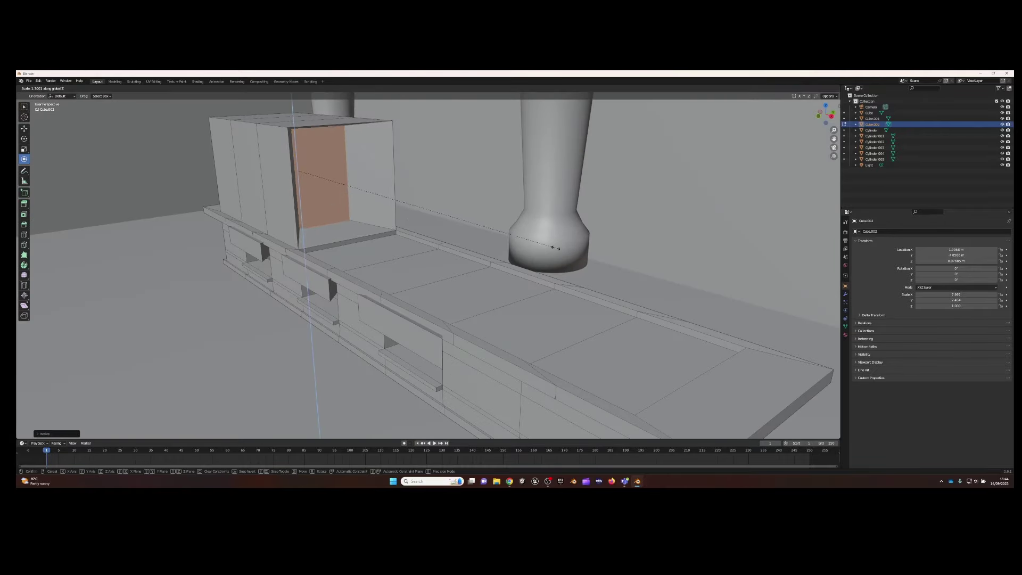
{"action": "left_click", "coordinate": [555, 247]}
{"action": "middle_click_drag", "start_coordinate": [555, 248], "coordinate": [294, 122]}
{"action": "key", "text": "ctrl+r"}
{"action": "left_click", "coordinate": [294, 122]}
Move the recess's left inner face to open the tunnel
{"action": "left_click", "coordinate": [410, 164]}
{"action": "mouse_move", "coordinate": [410, 164]}
{"action": "middle_mouse_down"}
{"action": "mouse_move", "coordinate": [354, 200]}
{"action": "mouse_move", "coordinate": [361, 177]}
{"action": "middle_mouse_up"}
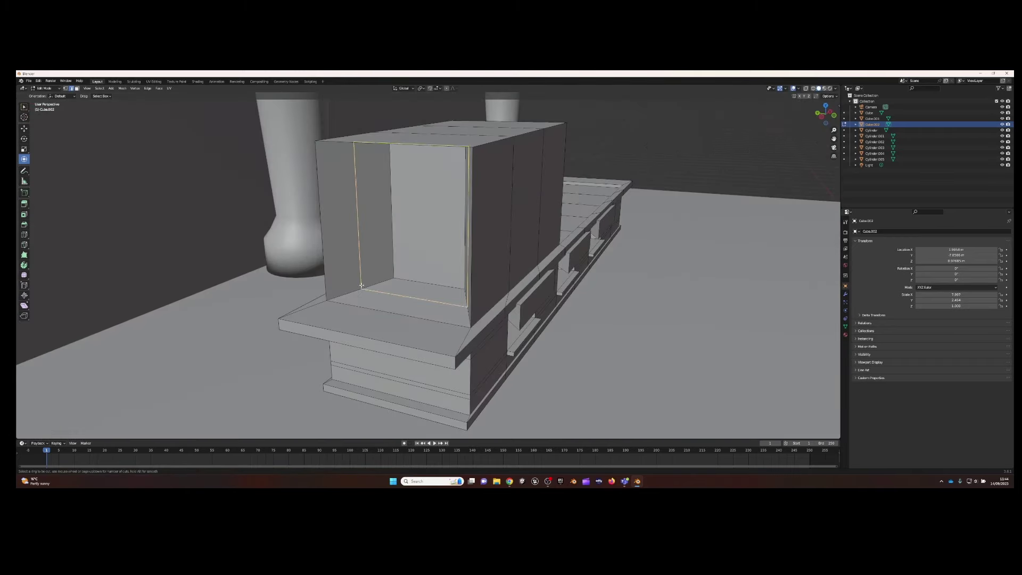
{"action": "left_click", "coordinate": [357, 223]}
{"action": "key", "text": "g"}
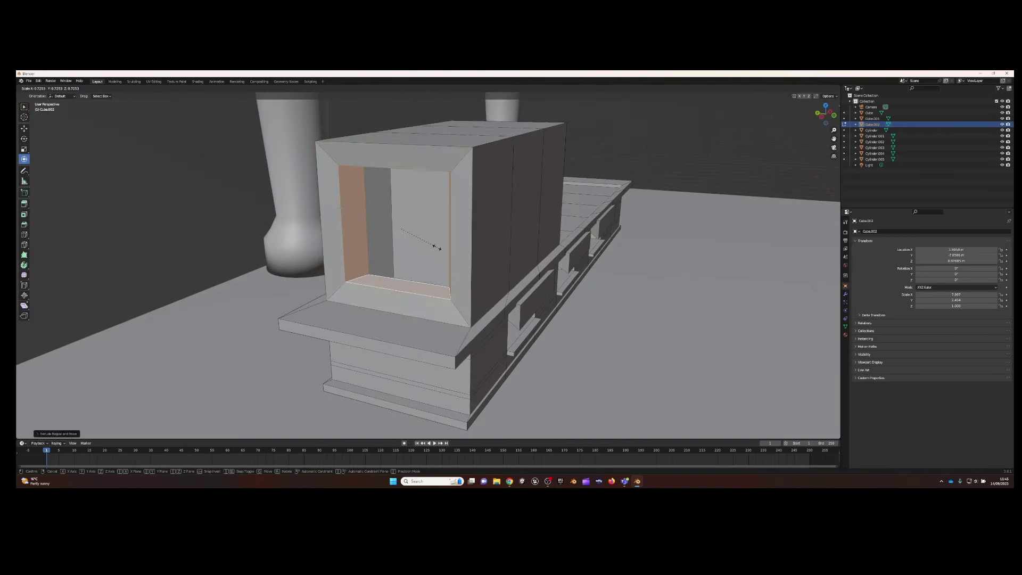
{"action": "left_click", "coordinate": [372, 229]}
{"action": "mouse_move", "coordinate": [372, 228]}
{"action": "middle_mouse_down"}
{"action": "mouse_move", "coordinate": [414, 235]}
{"action": "mouse_move", "coordinate": [340, 255]}
{"action": "mouse_move", "coordinate": [351, 266]}
{"action": "middle_mouse_up"}
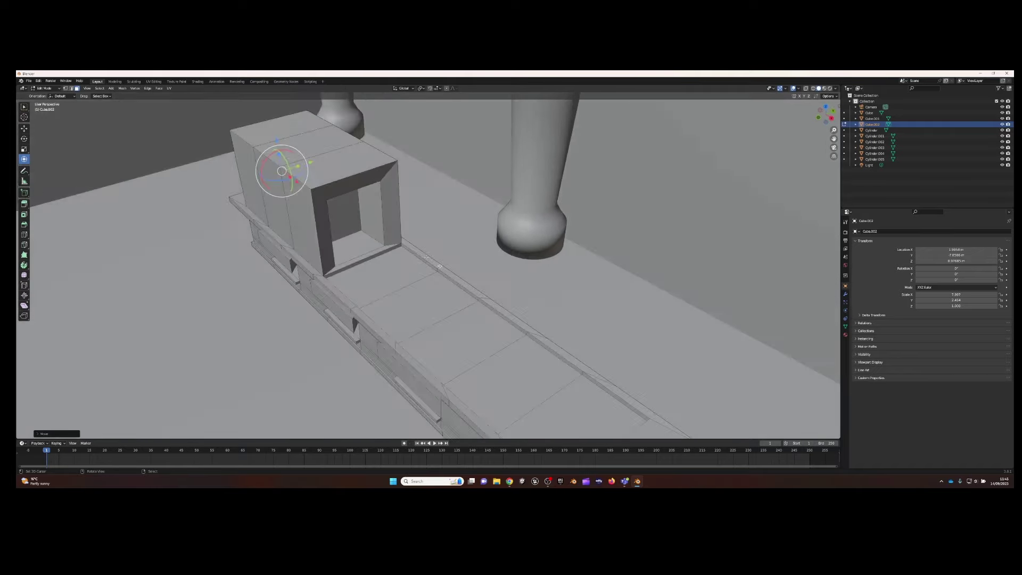
Lift the base's top faces slightly along Z beside the tunnel box
{"action": "left_click", "coordinate": [341, 266]}
{"action": "scroll", "coordinate": [491, 356], "scroll_direction": "up", "scroll_amount": 3}
{"action": "scroll", "coordinate": [491, 357], "scroll_direction": "down", "scroll_amount": 3}
{"action": "middle_click_drag", "start_coordinate": [491, 357], "coordinate": [453, 277]}
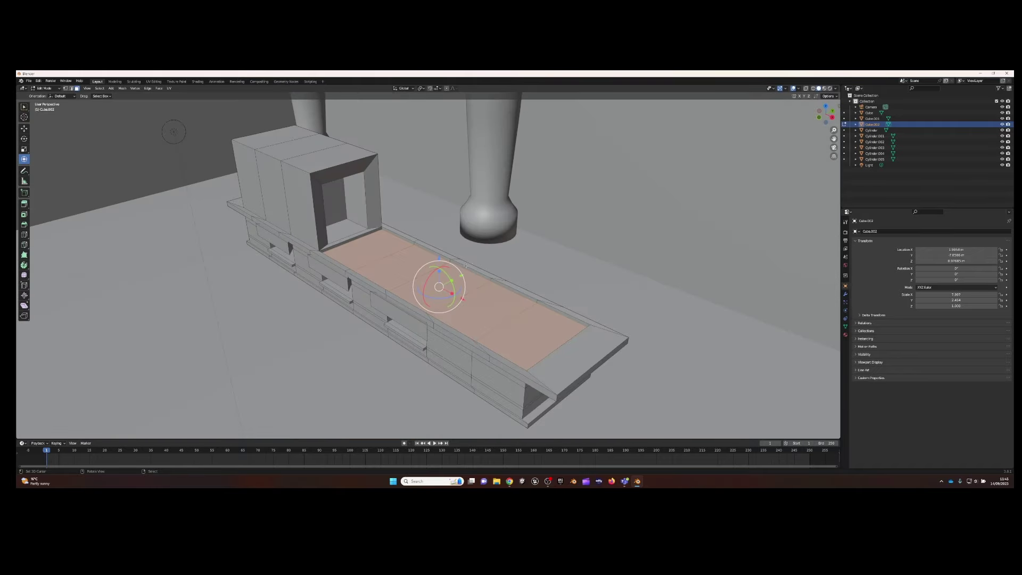
{"action": "scroll", "coordinate": [458, 256], "scroll_direction": "up", "scroll_amount": 2}
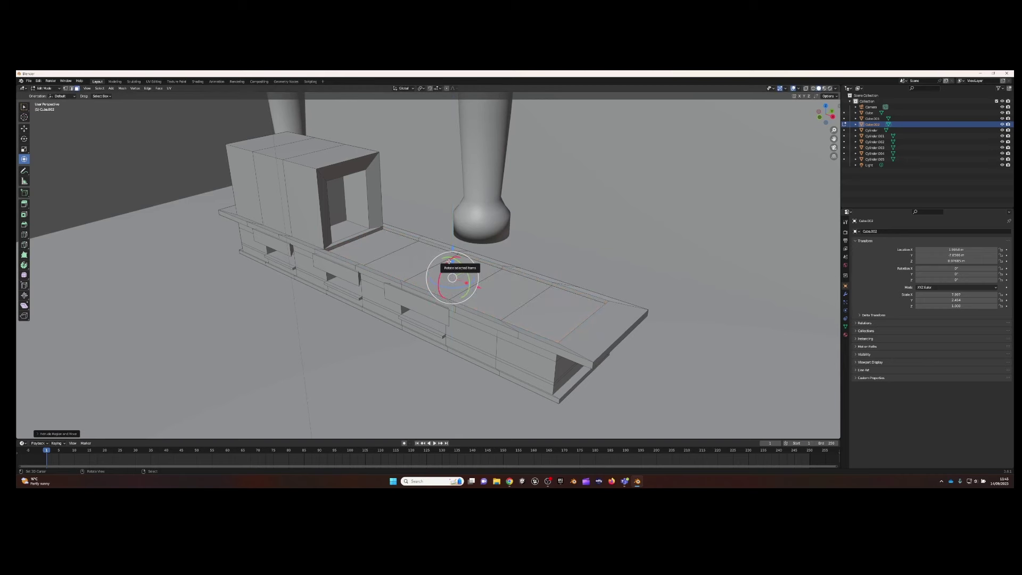
{"action": "key", "text": "g"}
{"action": "key", "text": "z"}
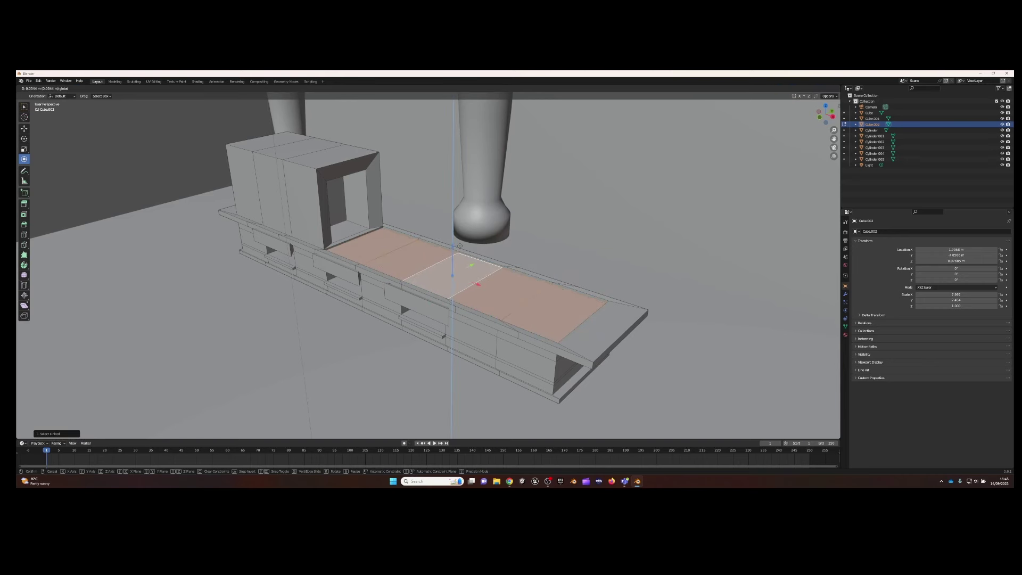
{"action": "left_click", "coordinate": [531, 304]}
{"action": "left_click", "coordinate": [373, 240]}
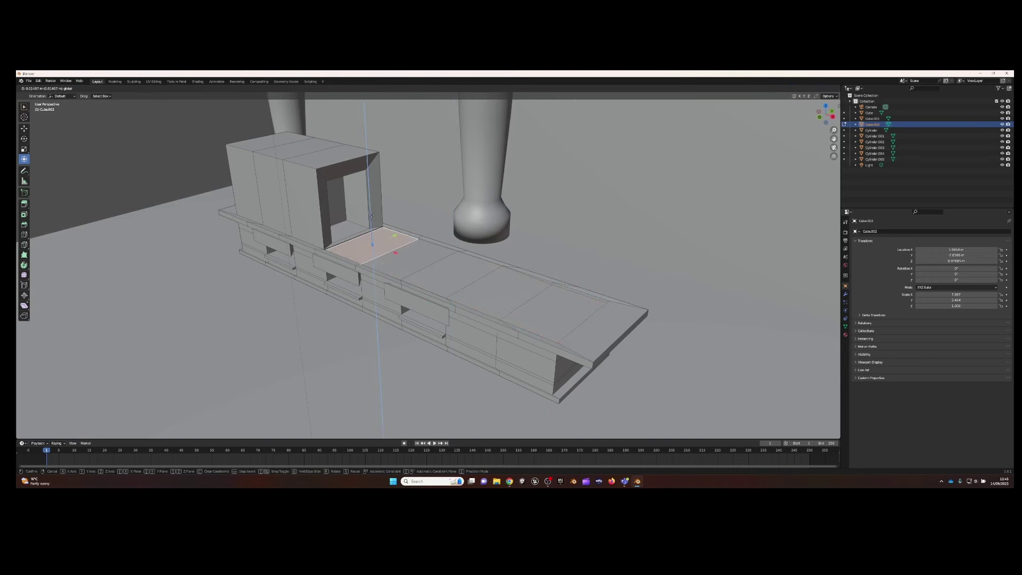
{"action": "middle_click_drag", "start_coordinate": [372, 241], "coordinate": [403, 197]}
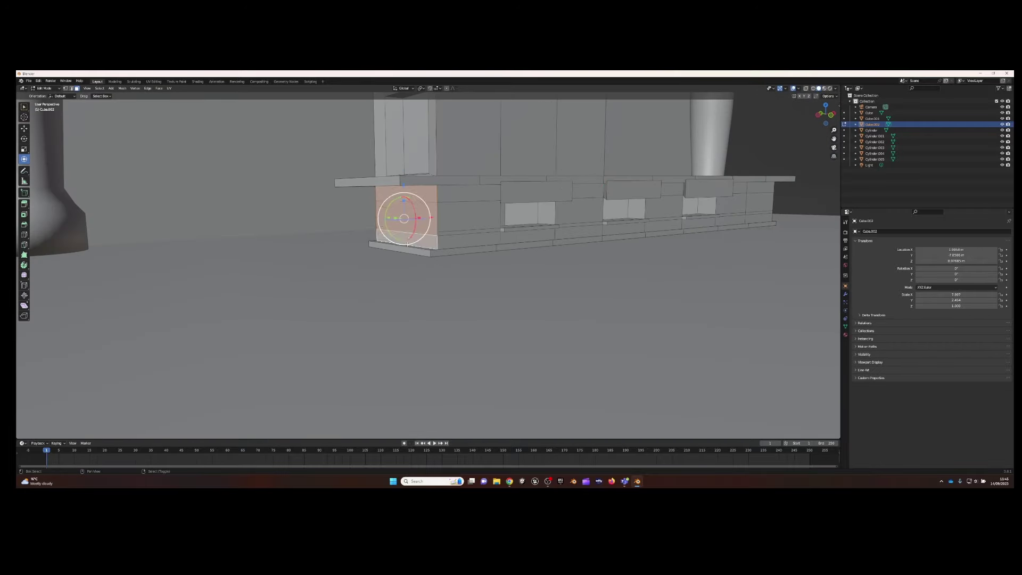
Extrude the long base's end face outward and reposition the small box
{"action": "key", "text": "e"}
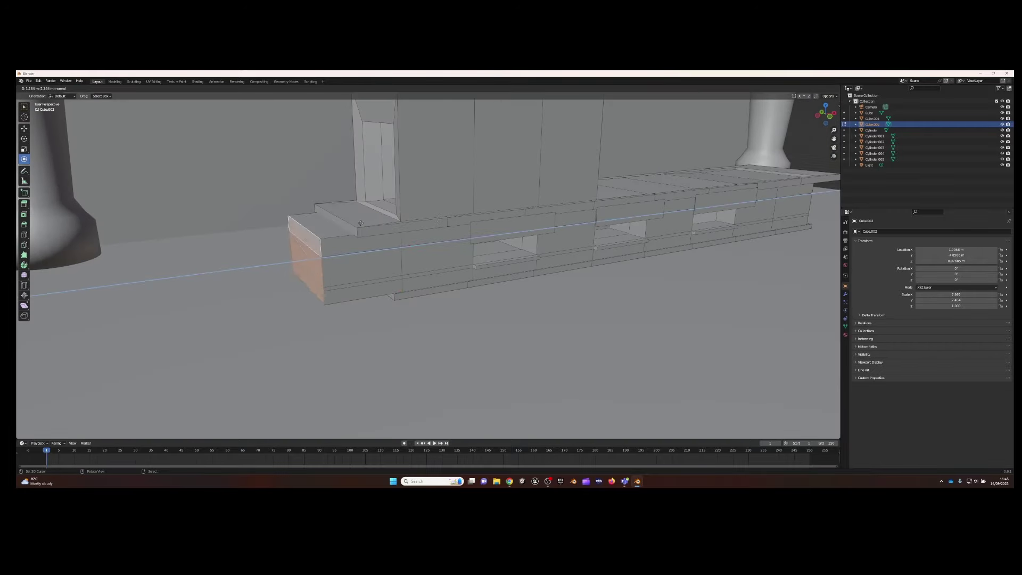
{"action": "left_click", "coordinate": [273, 228]}
{"action": "left_click", "coordinate": [202, 227]}
{"action": "scroll", "coordinate": [202, 228], "scroll_direction": "down", "scroll_amount": 3}
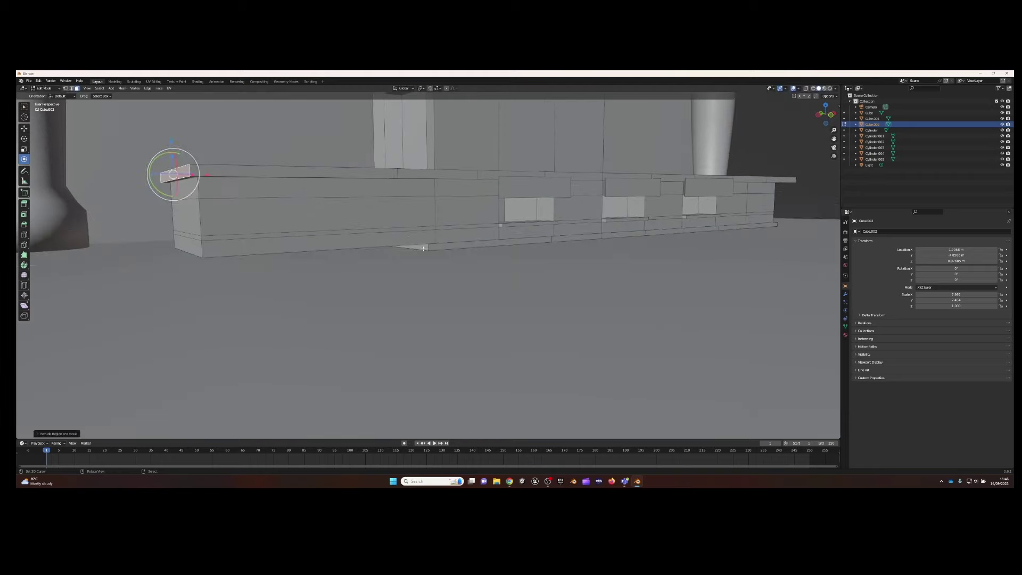
{"action": "mouse_move", "coordinate": [170, 213]}
{"action": "middle_mouse_down"}
{"action": "mouse_move", "coordinate": [141, 235]}
{"action": "mouse_move", "coordinate": [378, 241]}
{"action": "middle_mouse_up"}
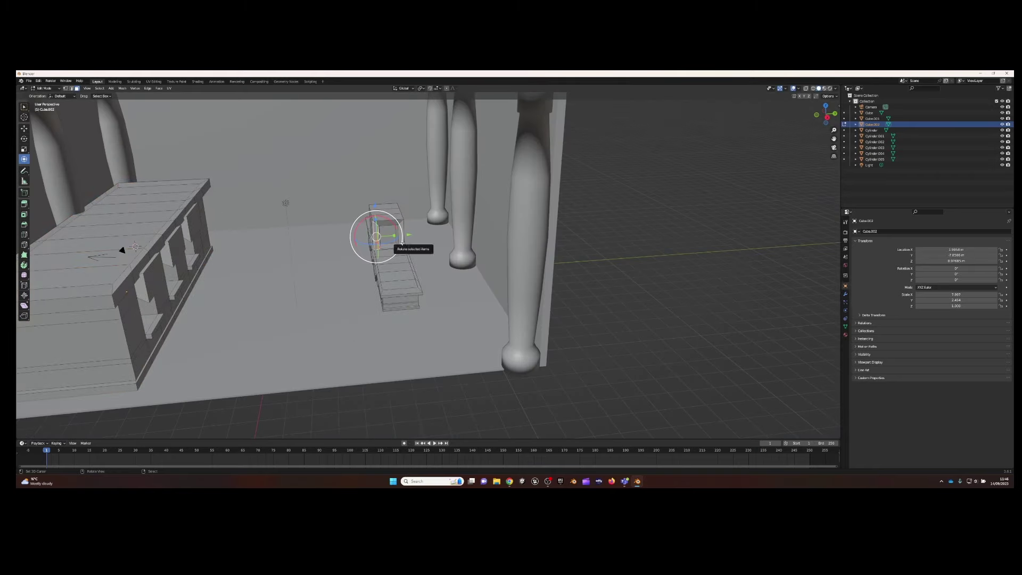
{"action": "left_click_drag", "start_coordinate": [379, 241], "coordinate": [406, 264]}
Separate the selected part into its own object, Cube.003, and move it into place
{"action": "key", "text": "g"}
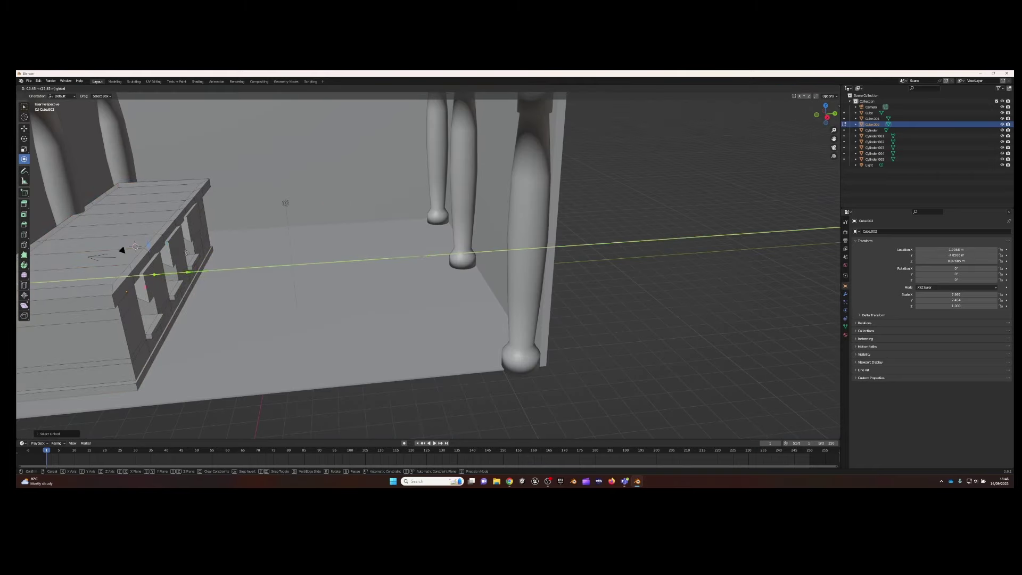
{"action": "left_click", "coordinate": [193, 242]}
{"action": "key", "text": "p"}
{"action": "left_click", "coordinate": [44, 95]}
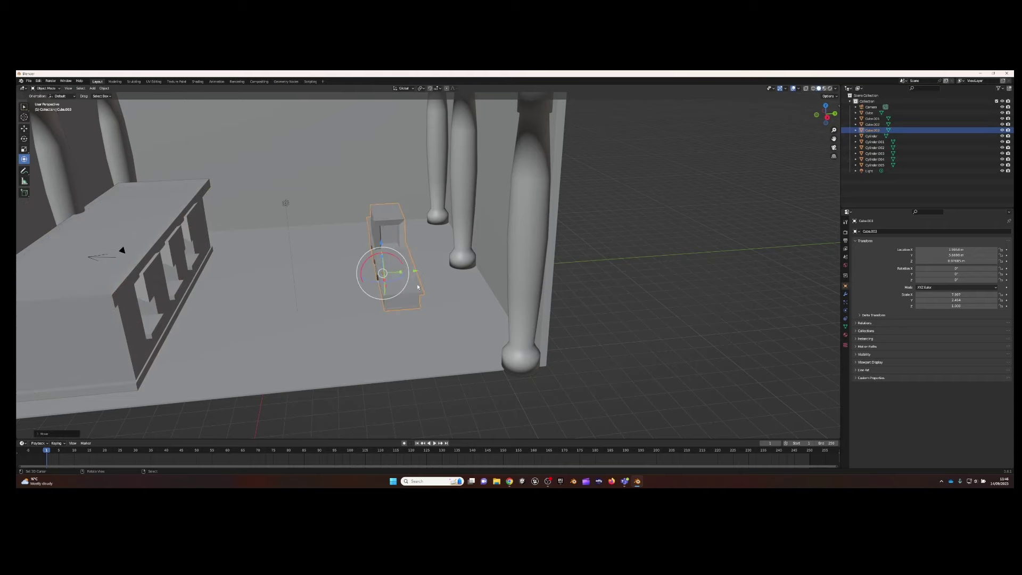
{"action": "key", "text": "KP_Decimal"}
{"action": "left_click_drag", "start_coordinate": [432, 174], "coordinate": [432, 183]}
Orbit to a front view of the room and begin adding a cylinder
{"action": "scroll", "coordinate": [432, 184], "scroll_direction": "down", "scroll_amount": 10}
{"action": "mouse_move", "coordinate": [432, 184]}
{"action": "middle_mouse_down"}
{"action": "mouse_move", "coordinate": [431, 259]}
{"action": "mouse_move", "coordinate": [403, 259]}
{"action": "middle_mouse_up"}
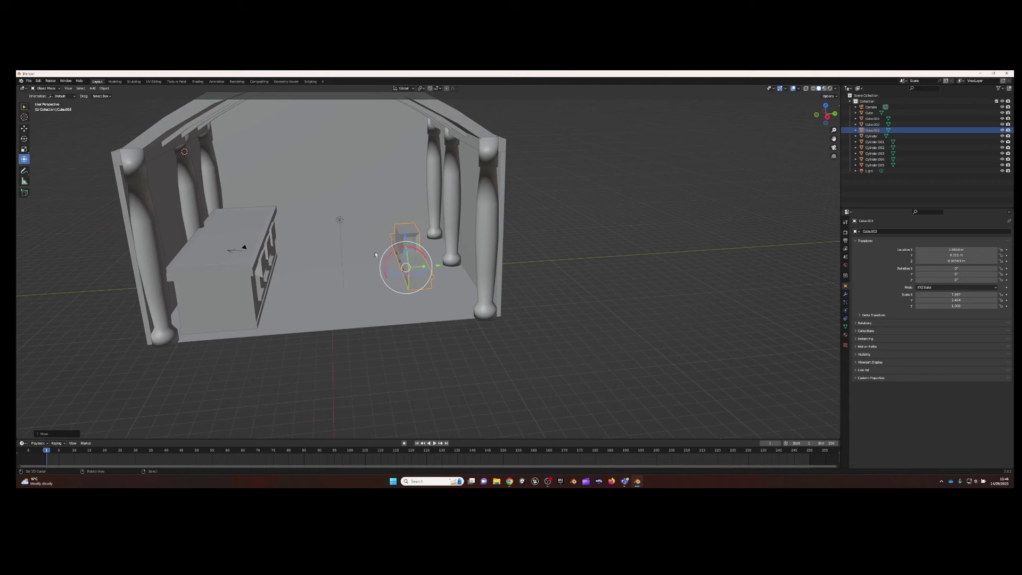
{"action": "scroll", "coordinate": [375, 255], "scroll_direction": "up", "scroll_amount": 5}
{"action": "left_click", "coordinate": [93, 88]}
Add a cylinder, stretch it into a tall post, and duplicate it along Y as a second post
{"action": "left_click", "coordinate": [153, 125]}
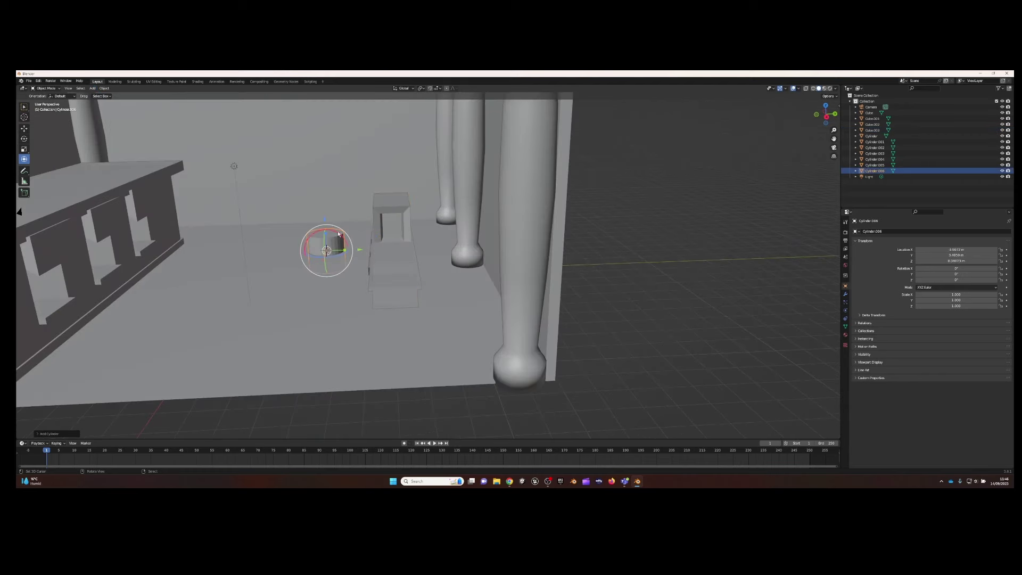
{"action": "left_click", "coordinate": [360, 248]}
{"action": "scroll", "coordinate": [340, 245], "scroll_direction": "up", "scroll_amount": 3}
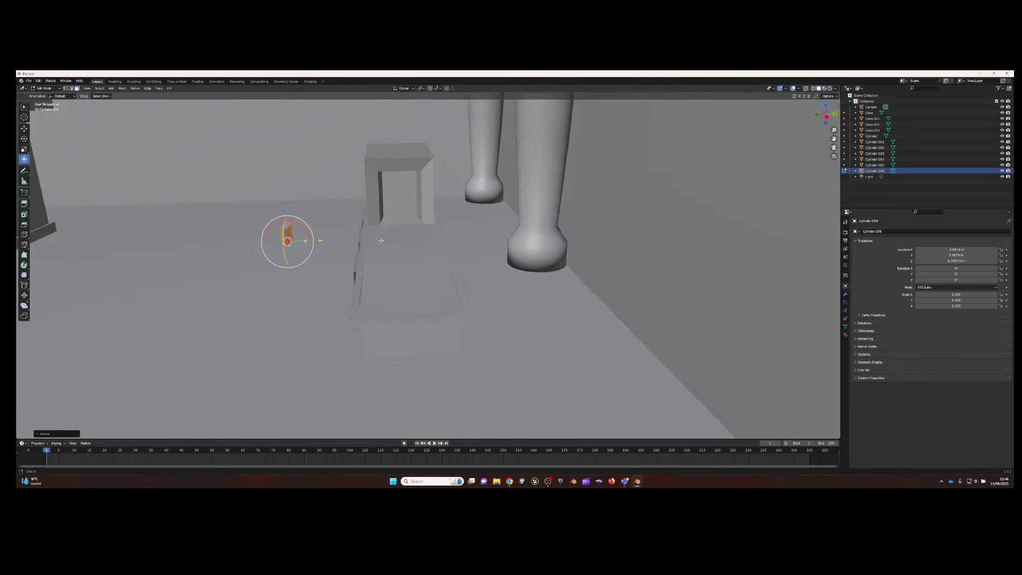
{"action": "key", "text": "y"}
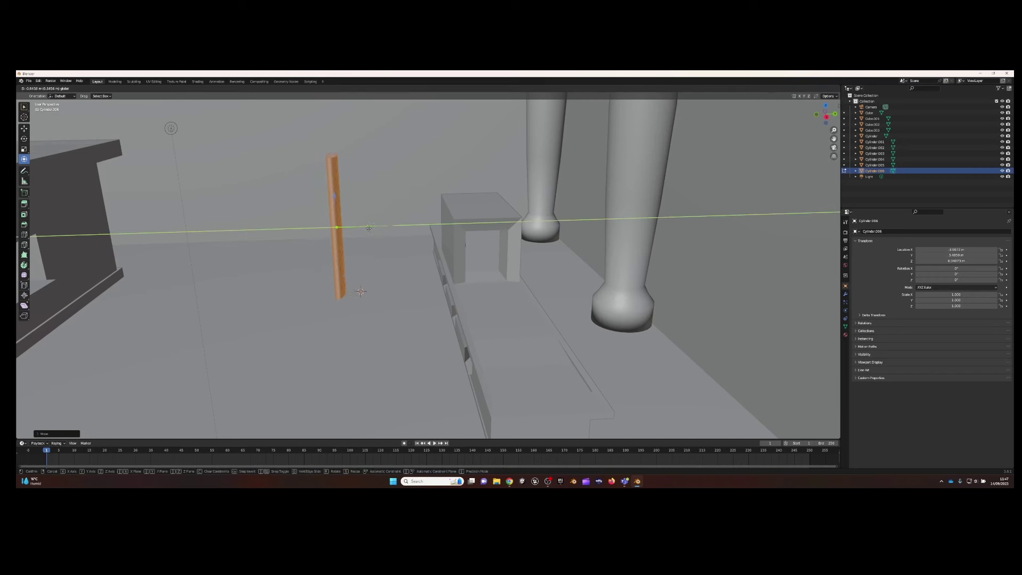
{"action": "left_click", "coordinate": [326, 228]}
{"action": "key", "text": "shift+d"}
{"action": "key", "text": "y"}
{"action": "left_click", "coordinate": [408, 204]}
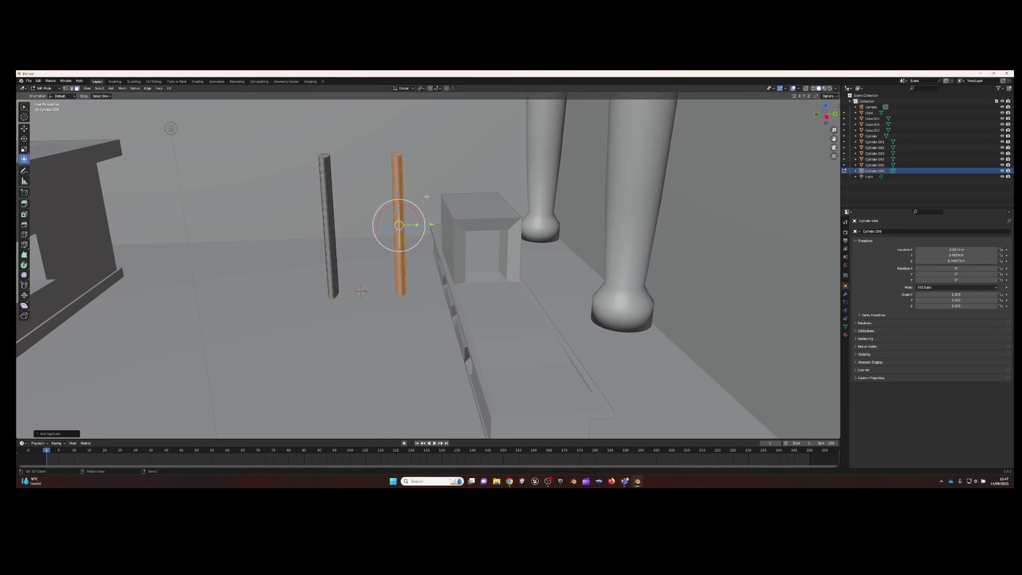
Duplicate a post, rotate it 90° on X into a crossbar, and lift it along Z
{"action": "key", "text": "shift+d"}
{"action": "key", "text": "r"}
{"action": "key", "text": "x"}
{"action": "key", "text": "9"}
{"action": "key", "text": "0"}
{"action": "key", "text": "Return"}
{"action": "key", "text": "g"}
{"action": "key", "text": "z"}
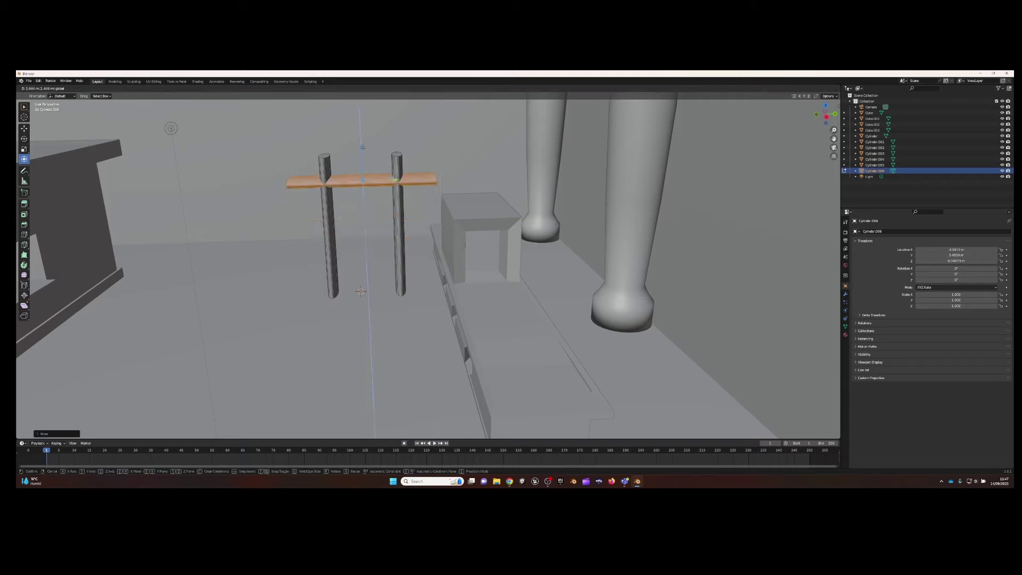
{"action": "mouse_move", "coordinate": [362, 209]}
{"action": "middle_mouse_down"}
{"action": "mouse_move", "coordinate": [455, 231]}
{"action": "mouse_move", "coordinate": [412, 219]}
{"action": "mouse_move", "coordinate": [479, 319]}
{"action": "middle_mouse_up"}
{"action": "key", "text": "a"}
{"action": "left_click", "coordinate": [57, 96]}
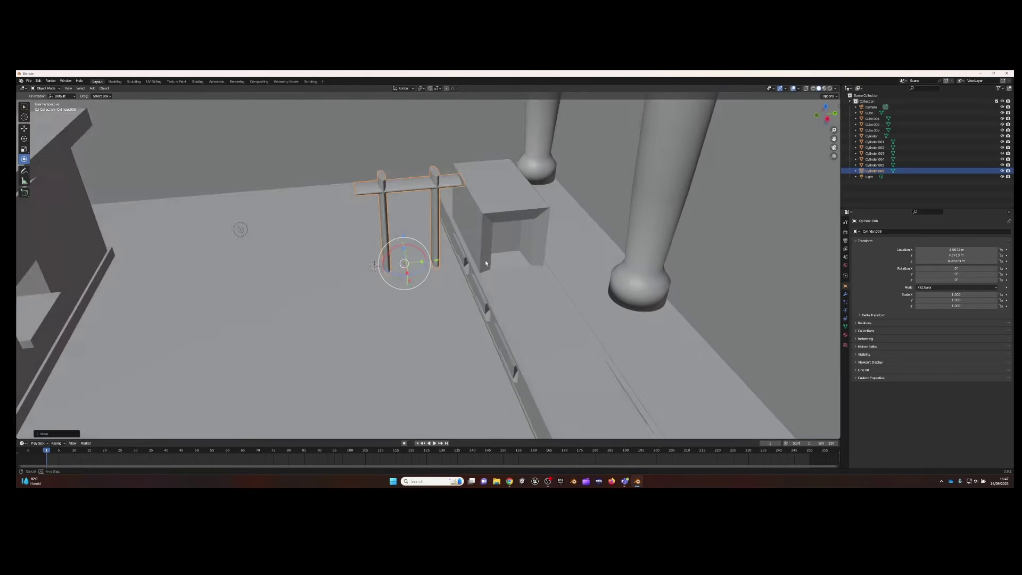
Move Cube.003 along Y, then move the post frame along X beside it
{"action": "left_click", "coordinate": [517, 348]}
{"action": "middle_click_drag", "start_coordinate": [517, 349], "coordinate": [532, 277]}
{"action": "key", "text": "g"}
{"action": "key", "text": "y"}
{"action": "left_click", "coordinate": [556, 266]}
{"action": "left_click", "coordinate": [396, 239]}
{"action": "key", "text": "g"}
{"action": "key", "text": "x"}
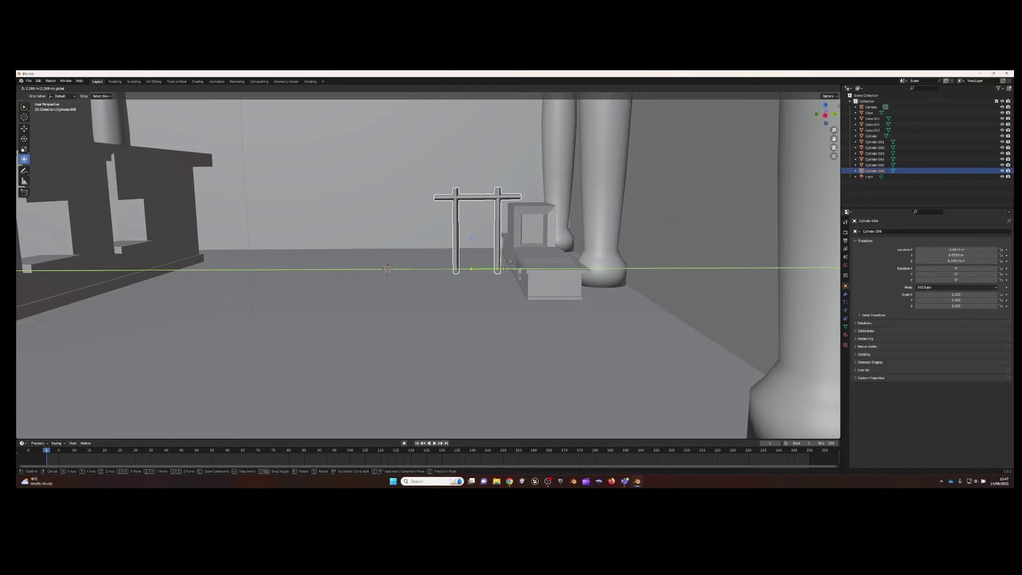
{"action": "left_click", "coordinate": [468, 266]}
{"action": "mouse_move", "coordinate": [469, 266]}
{"action": "middle_mouse_down"}
{"action": "mouse_move", "coordinate": [458, 262]}
{"action": "mouse_move", "coordinate": [522, 293]}
{"action": "middle_mouse_up"}
Edit Cube.003's mesh, shrinking the selected part into a small box stretched upward into a block
{"action": "left_click", "coordinate": [487, 266]}
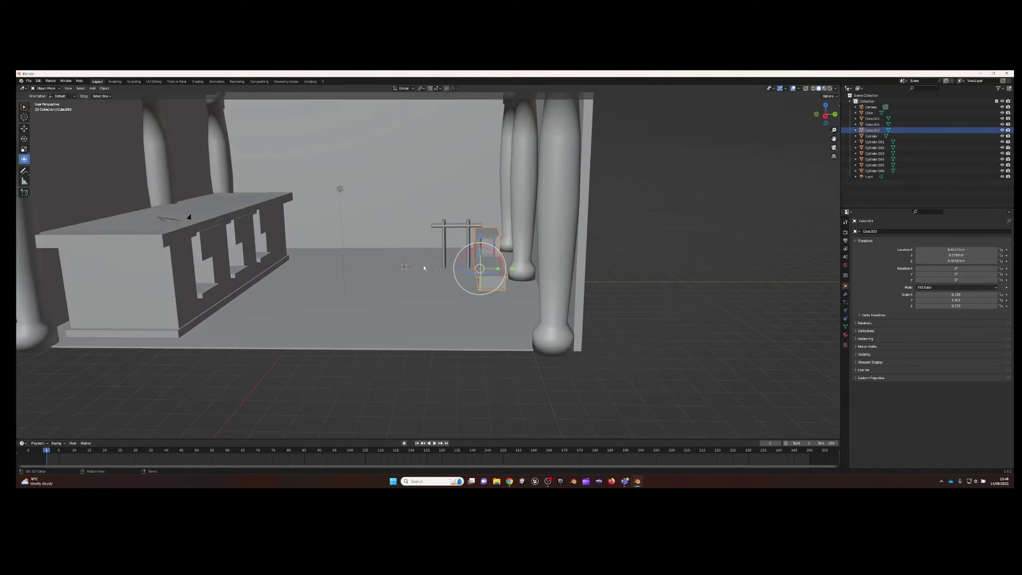
{"action": "scroll", "coordinate": [409, 239], "scroll_direction": "up", "scroll_amount": 5}
{"action": "middle_click_drag", "start_coordinate": [410, 239], "coordinate": [625, 271]}
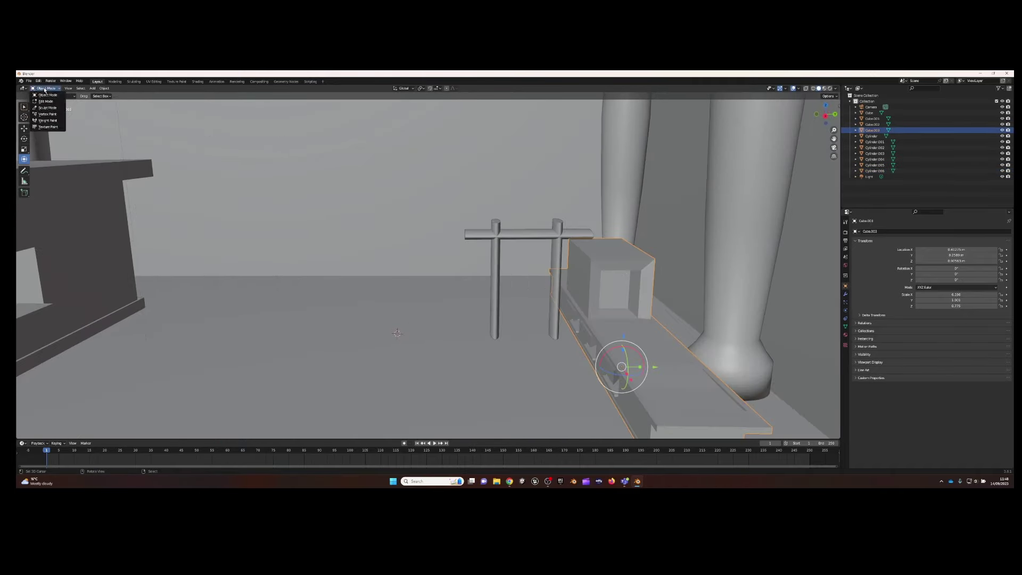
{"action": "left_click", "coordinate": [46, 101]}
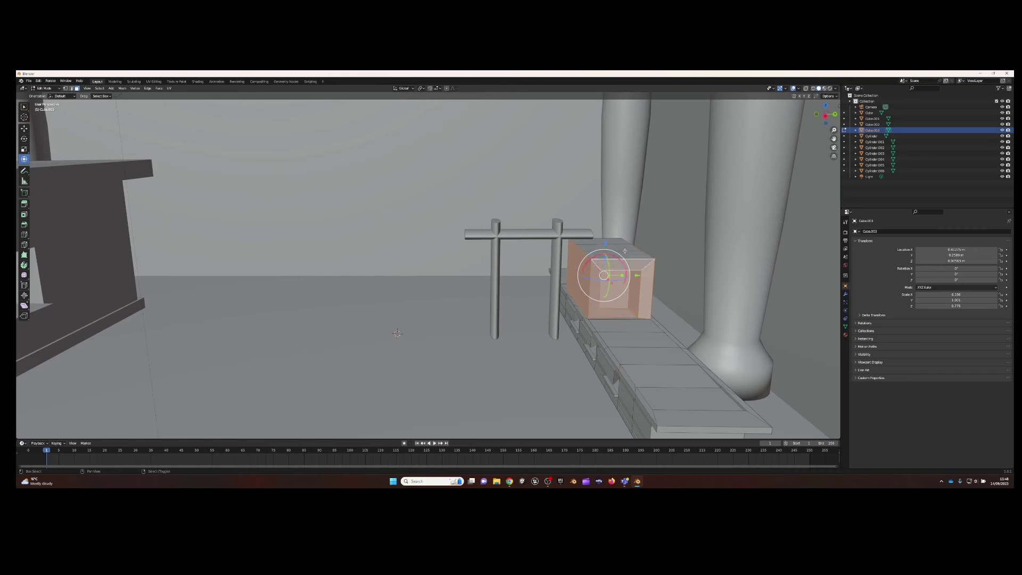
{"action": "key", "text": "shift+s"}
{"action": "key", "text": "s"}
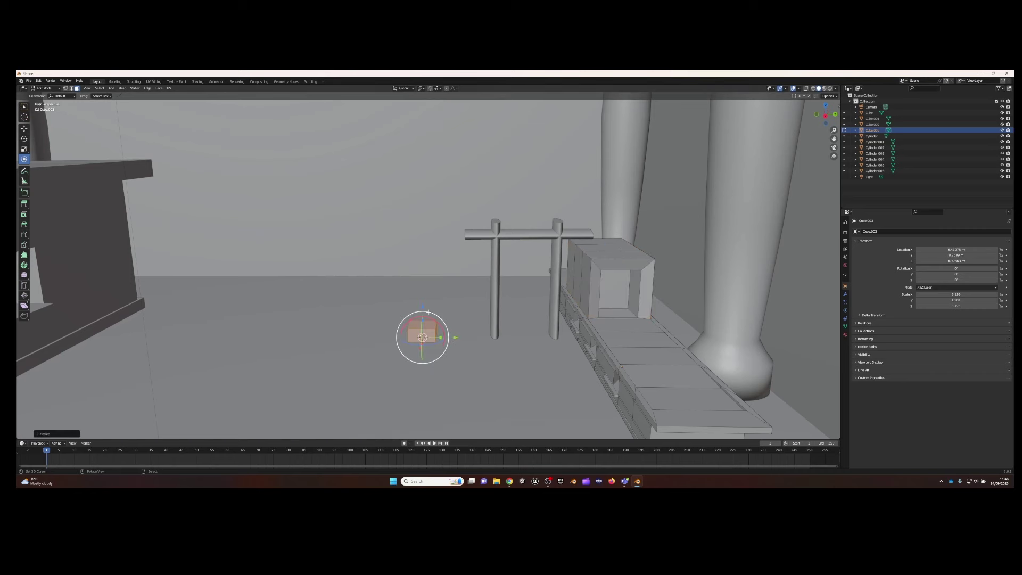
{"action": "left_click_drag", "start_coordinate": [421, 319], "coordinate": [471, 289]}
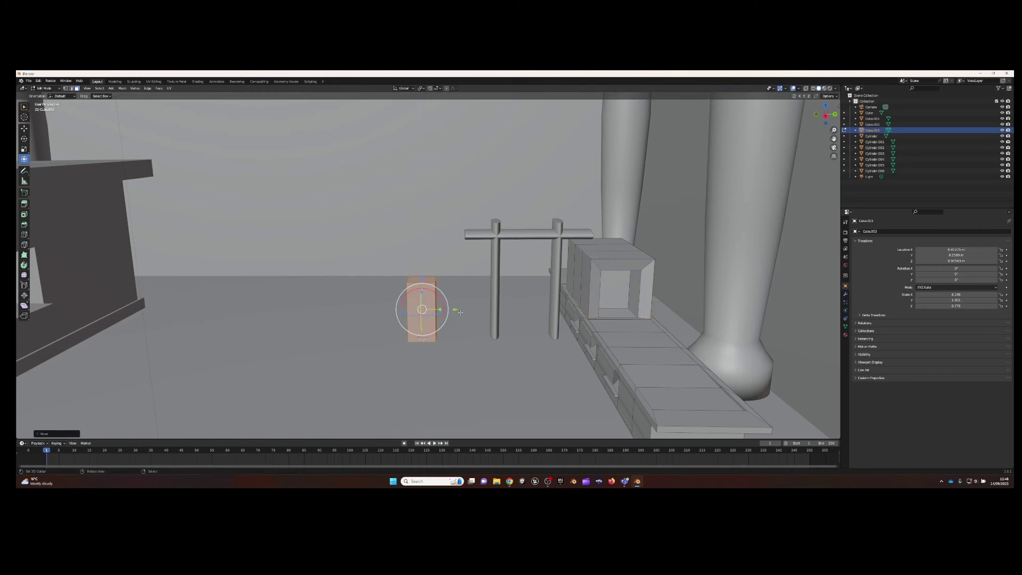
Move the block along the X axis and centre the view on it
{"action": "mouse_move", "coordinate": [461, 312]}
{"action": "middle_mouse_down"}
{"action": "mouse_move", "coordinate": [479, 325]}
{"action": "mouse_move", "coordinate": [527, 314]}
{"action": "middle_mouse_up"}
{"action": "key", "text": "g"}
{"action": "key", "text": "x"}
{"action": "left_click", "coordinate": [260, 182]}
{"action": "key", "text": "KP_Decimal"}
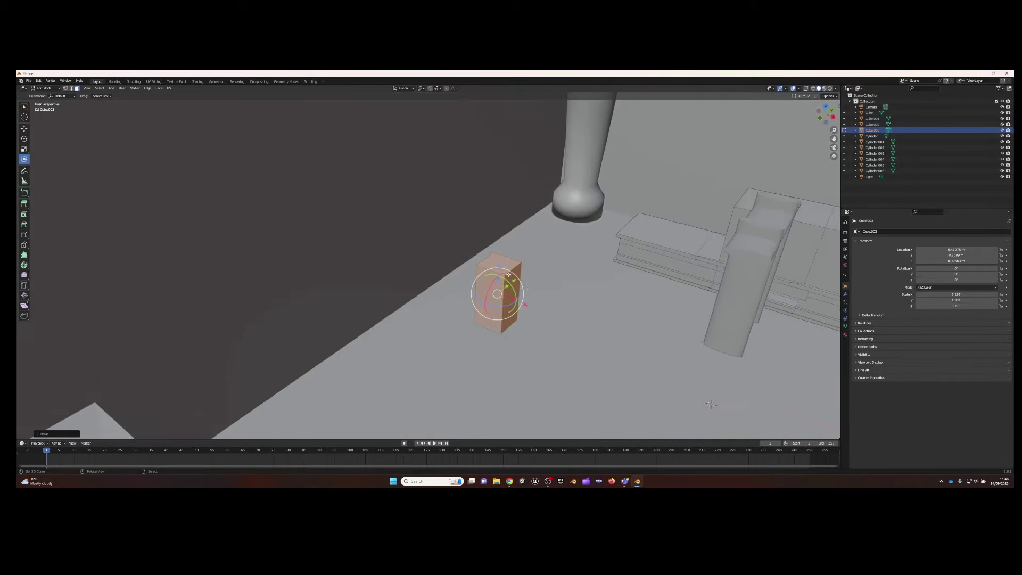
{"action": "mouse_move", "coordinate": [260, 182]}
{"action": "middle_mouse_down"}
{"action": "mouse_move", "coordinate": [450, 211]}
{"action": "mouse_move", "coordinate": [458, 229]}
{"action": "mouse_move", "coordinate": [537, 234]}
{"action": "middle_mouse_up"}
Select the block's top face and add an edge loop to taper the top
{"action": "left_click", "coordinate": [433, 237]}
{"action": "key", "text": "s"}
{"action": "key", "text": "y"}
{"action": "key", "text": "Escape"}
{"action": "key", "text": "ctrl+r"}
{"action": "left_click", "coordinate": [537, 234]}
{"action": "left_click", "coordinate": [685, 239]}
Extrude the top face down to hollow the block and add another loop cut
{"action": "key", "text": "ctrl+r"}
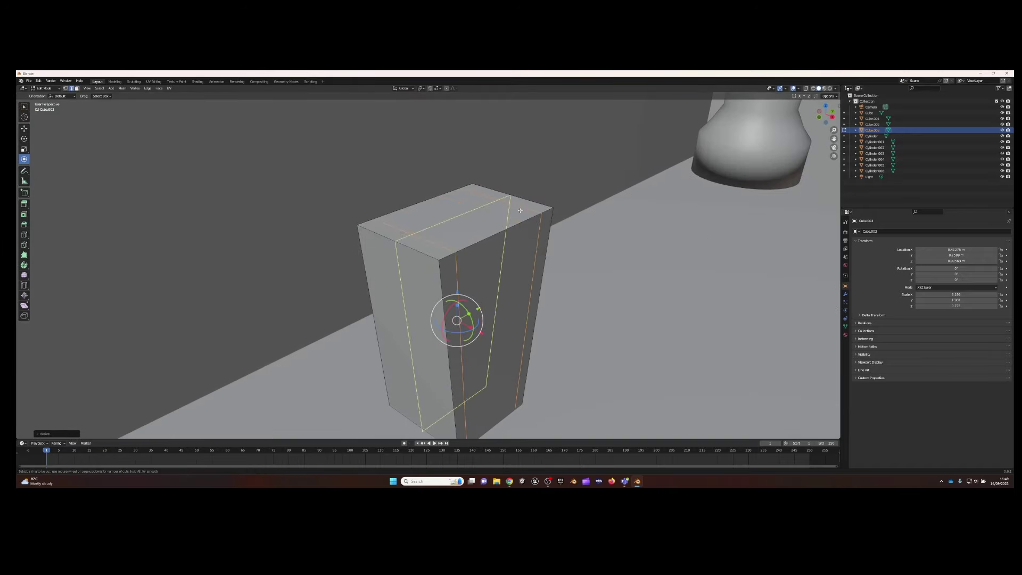
{"action": "mouse_move", "coordinate": [485, 333]}
{"action": "middle_mouse_down"}
{"action": "mouse_move", "coordinate": [458, 223]}
{"action": "mouse_move", "coordinate": [486, 186]}
{"action": "mouse_move", "coordinate": [476, 241]}
{"action": "mouse_move", "coordinate": [362, 203]}
{"action": "middle_mouse_up"}
{"action": "left_click", "coordinate": [456, 207]}
{"action": "key", "text": "e"}
{"action": "left_click", "coordinate": [470, 212]}
{"action": "key", "text": "ctrl+r"}
{"action": "left_click", "coordinate": [499, 192]}
{"action": "left_click", "coordinate": [522, 243]}
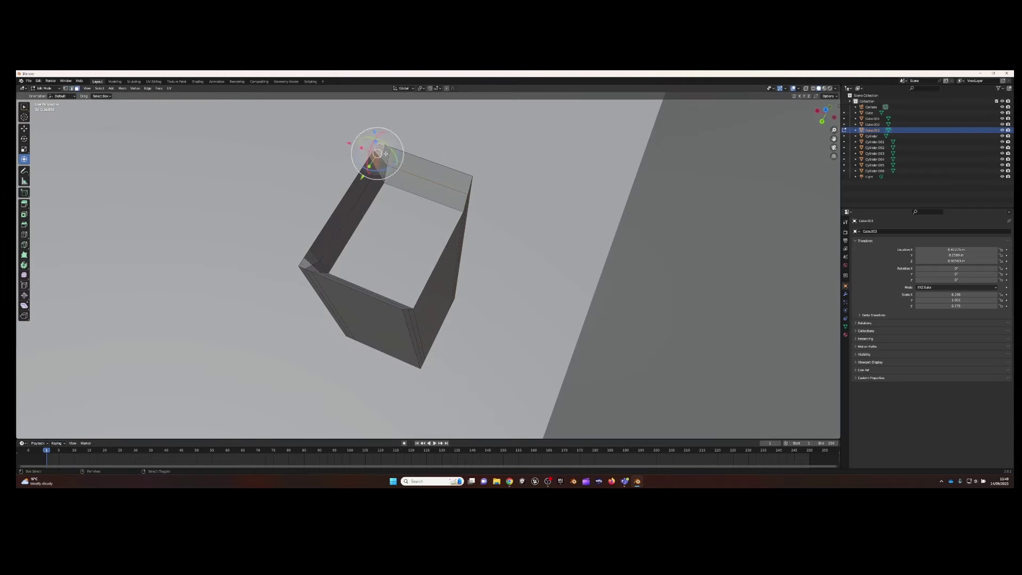
Scale the bin's rim faces, then orbit out toward the floor by the furniture
{"action": "left_click", "coordinate": [313, 259], "text": "alt"}
{"action": "key", "text": "s"}
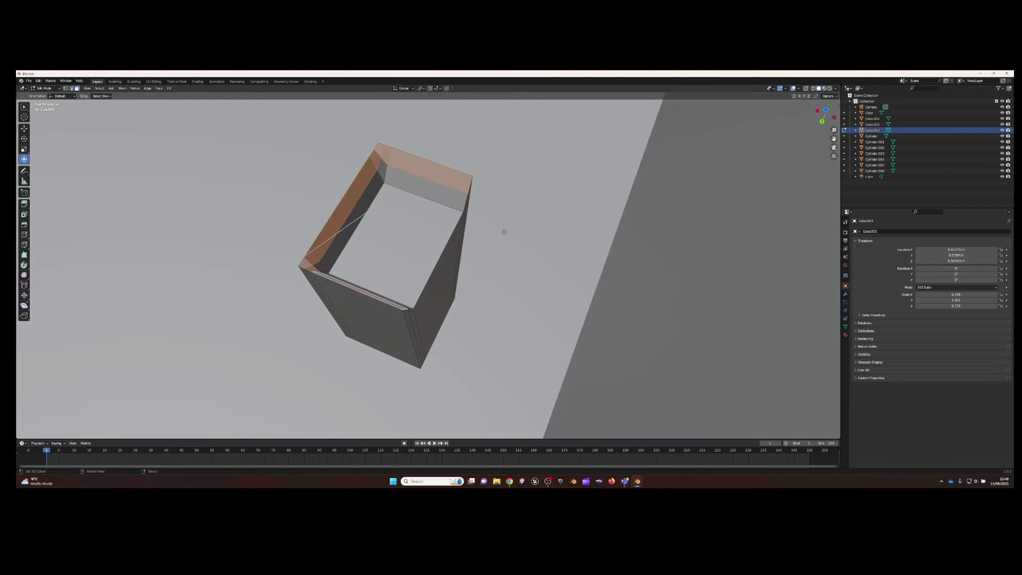
{"action": "left_click", "coordinate": [506, 229]}
{"action": "scroll", "coordinate": [479, 229], "scroll_direction": "down", "scroll_amount": 5}
{"action": "mouse_move", "coordinate": [479, 229]}
{"action": "middle_mouse_down"}
{"action": "mouse_move", "coordinate": [443, 226]}
{"action": "mouse_move", "coordinate": [460, 240]}
{"action": "middle_mouse_up"}
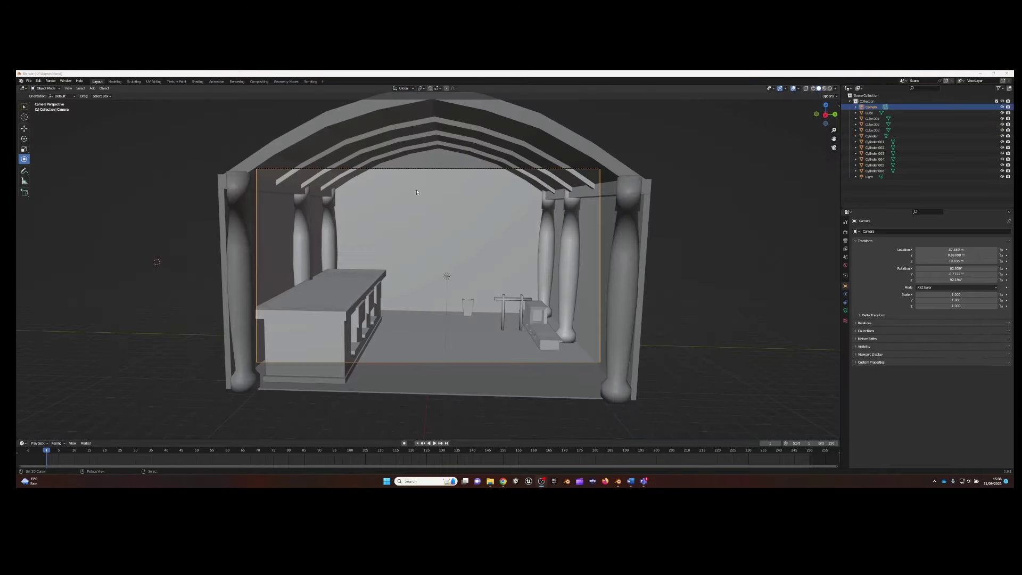
{"action": "mouse_move", "coordinate": [416, 192]}
{"action": "middle_mouse_down"}
{"action": "mouse_move", "coordinate": [257, 224]}
{"action": "mouse_move", "coordinate": [394, 296]}
{"action": "middle_mouse_up"}
Edit the back wall, add a vertical edge loop, and select the door-shaped faces
{"action": "left_click", "coordinate": [869, 112]}
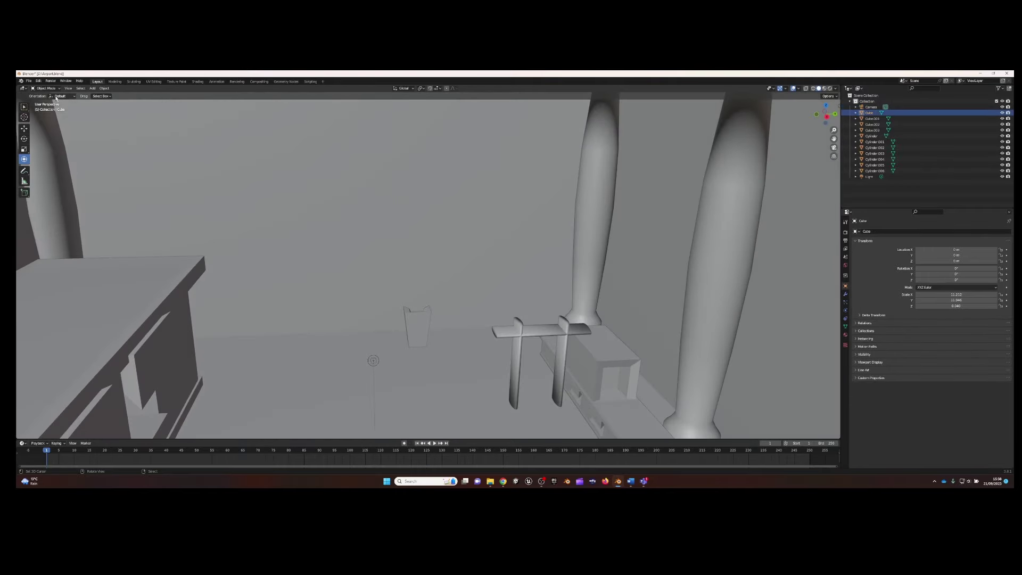
{"action": "key", "text": "Tab"}
{"action": "left_click", "coordinate": [195, 248], "text": "ctrl"}
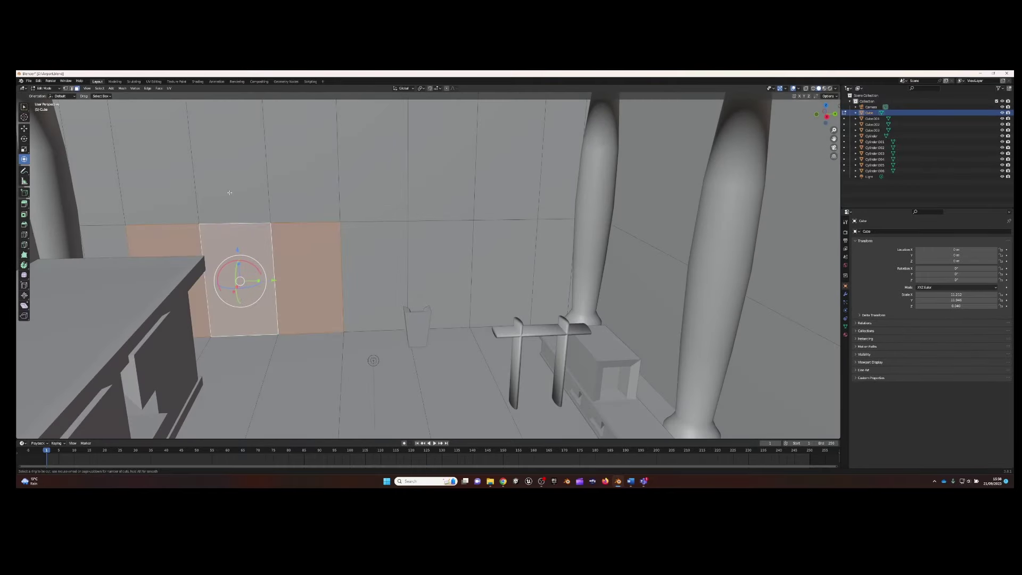
{"action": "left_click", "coordinate": [230, 192]}
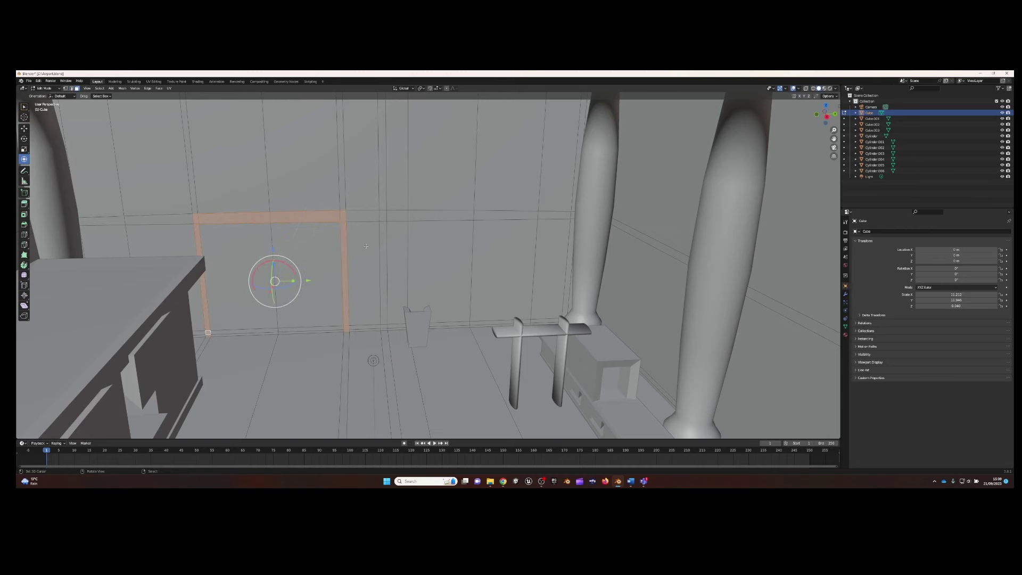
{"action": "left_click", "coordinate": [525, 216], "text": "shift"}
{"action": "left_click", "coordinate": [384, 272], "text": "shift"}
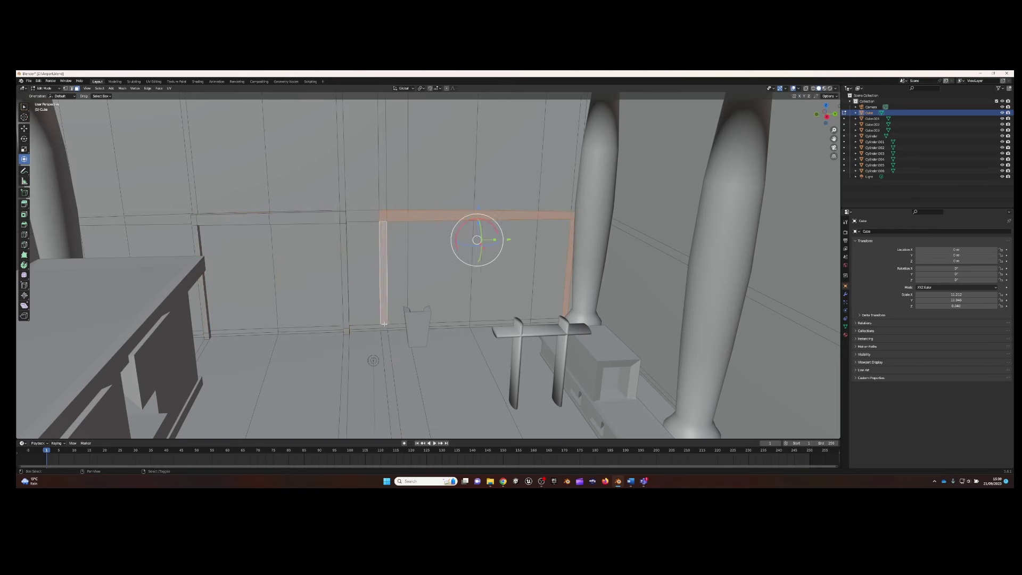
Separate the door face from the wall as its own object, Cube.004
{"action": "mouse_move", "coordinate": [384, 272]}
{"action": "middle_mouse_down"}
{"action": "mouse_move", "coordinate": [367, 319]}
{"action": "mouse_move", "coordinate": [363, 235]}
{"action": "mouse_move", "coordinate": [375, 250]}
{"action": "middle_mouse_up"}
{"action": "key", "text": "e"}
{"action": "right_click", "coordinate": [372, 336]}
{"action": "right_click", "coordinate": [375, 250]}
{"action": "left_click", "coordinate": [381, 253]}
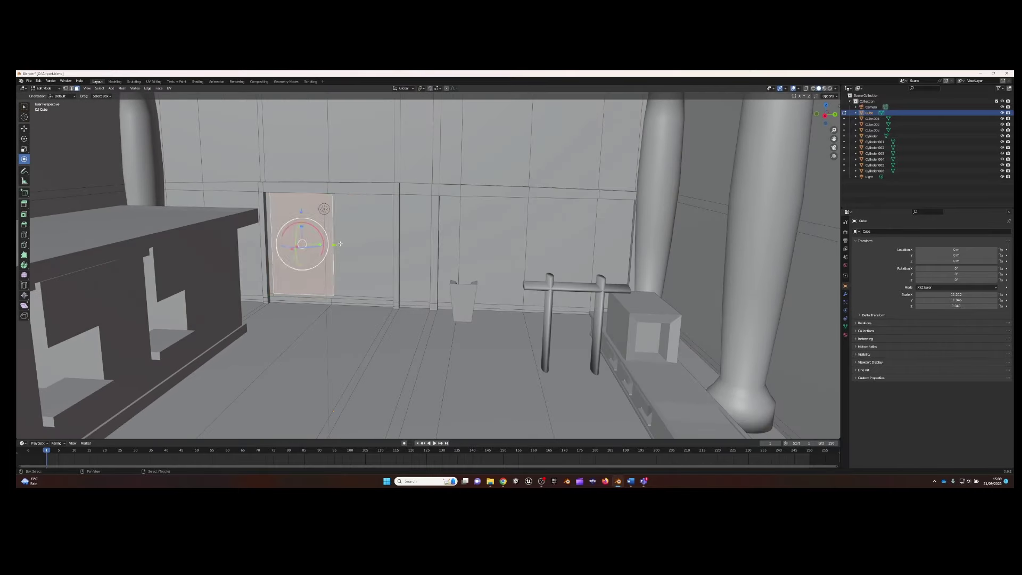
{"action": "key", "text": "p"}
{"action": "left_click", "coordinate": [382, 246]}
{"action": "left_click", "coordinate": [55, 100]}
Split the other door half off as Cube.005, then inspect the panel, cancelling a trial extrusion
{"action": "left_click", "coordinate": [333, 222]}
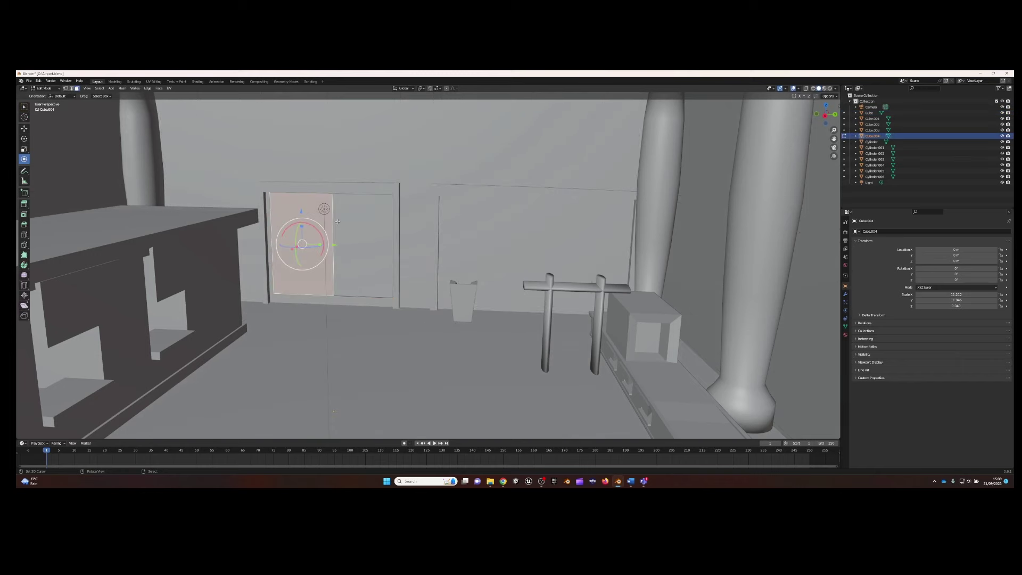
{"action": "left_click", "coordinate": [347, 226]}
{"action": "key", "text": "Tab"}
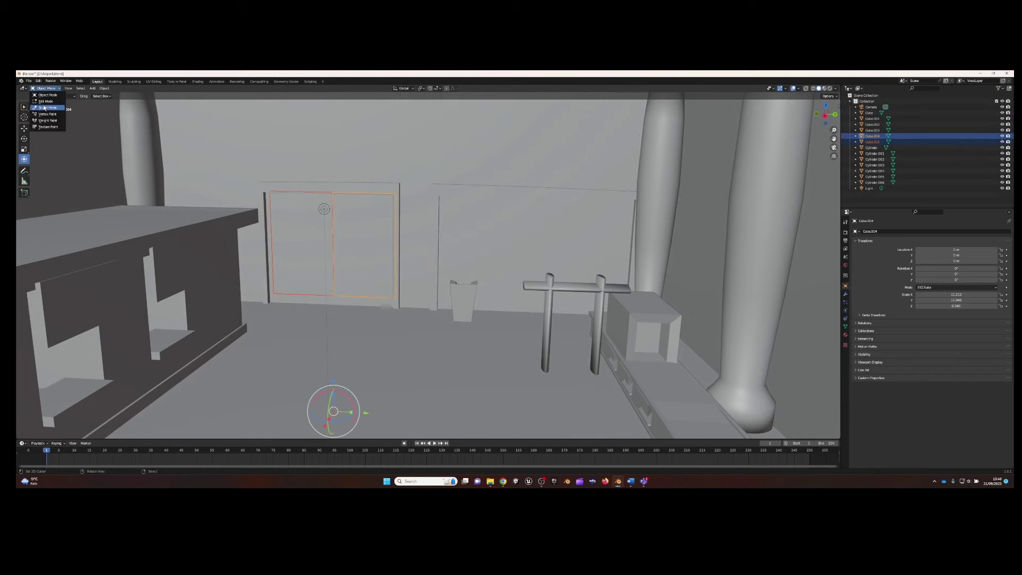
{"action": "left_click", "coordinate": [46, 101]}
{"action": "middle_click_drag", "start_coordinate": [397, 200], "coordinate": [249, 227]}
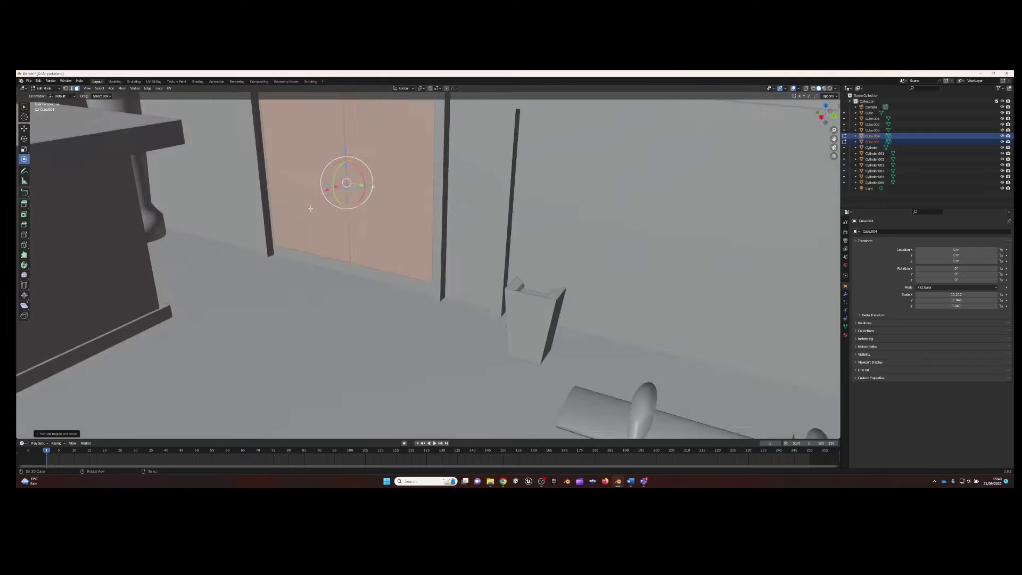
{"action": "key", "text": "e"}
{"action": "key", "text": "Escape"}
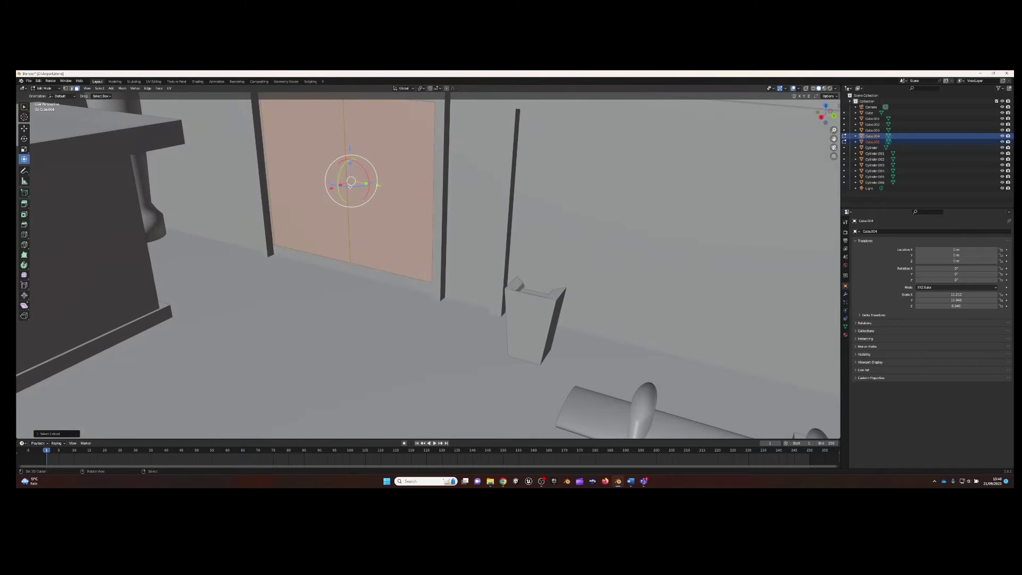
{"action": "mouse_move", "coordinate": [349, 186]}
{"action": "middle_mouse_down"}
{"action": "mouse_move", "coordinate": [340, 341]}
{"action": "mouse_move", "coordinate": [258, 110]}
{"action": "mouse_move", "coordinate": [382, 176]}
{"action": "middle_mouse_up"}
{"action": "scroll", "coordinate": [340, 341], "scroll_direction": "up", "scroll_amount": 3}
{"action": "key", "text": "Tab"}
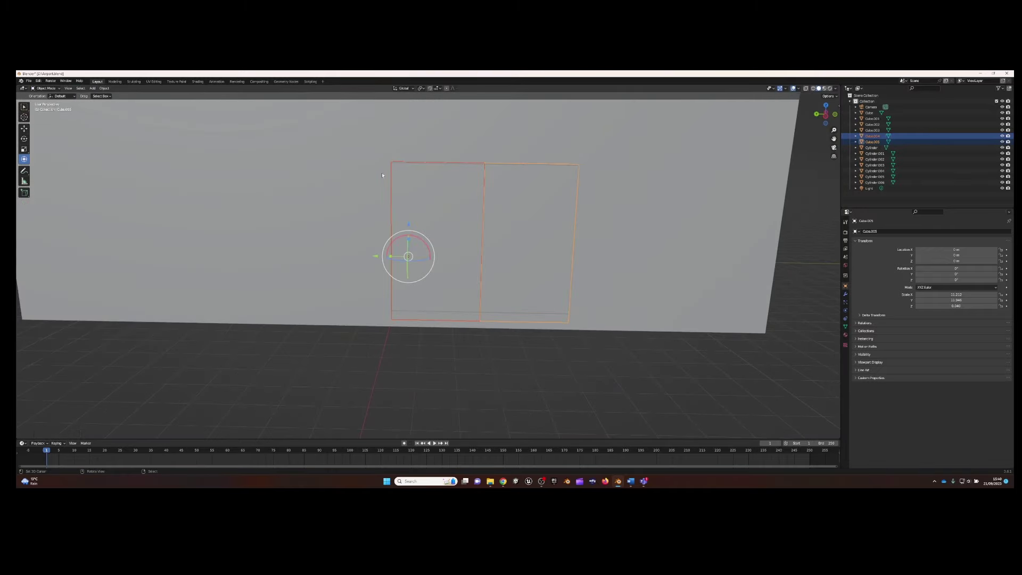
Edit the back wall's mesh, selecting a bottom edge and the edge loop on the beam column
{"action": "left_click", "coordinate": [382, 175]}
{"action": "left_click", "coordinate": [45, 101]}
{"action": "mouse_move", "coordinate": [319, 213]}
{"action": "middle_mouse_down"}
{"action": "mouse_move", "coordinate": [432, 332]}
{"action": "mouse_move", "coordinate": [340, 279]}
{"action": "mouse_move", "coordinate": [421, 343]}
{"action": "middle_mouse_up"}
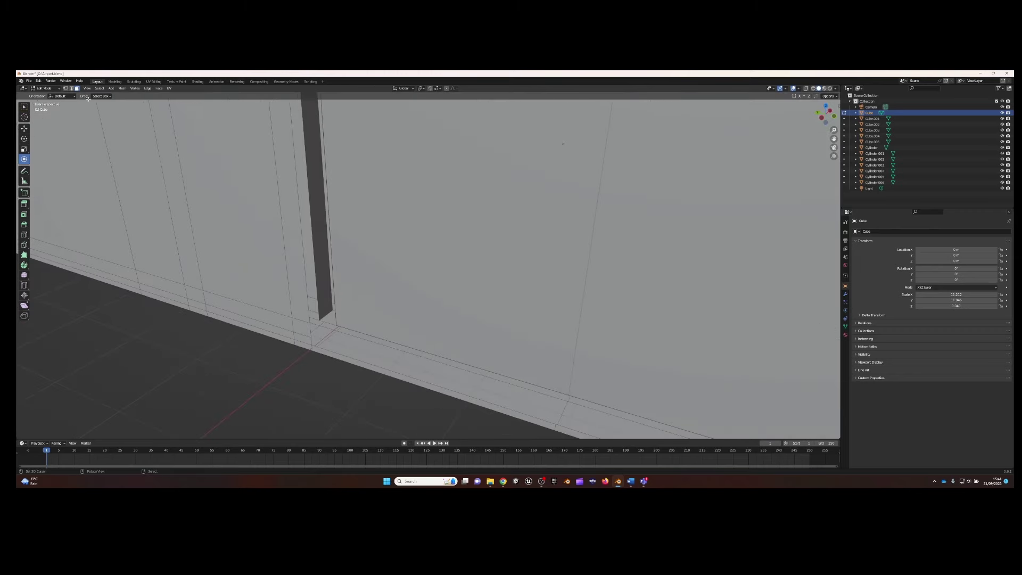
{"action": "left_click", "coordinate": [341, 330]}
{"action": "mouse_move", "coordinate": [341, 330]}
{"action": "middle_mouse_down"}
{"action": "mouse_move", "coordinate": [497, 337]}
{"action": "mouse_move", "coordinate": [520, 319]}
{"action": "mouse_move", "coordinate": [513, 286]}
{"action": "mouse_move", "coordinate": [592, 143]}
{"action": "middle_mouse_up"}
{"action": "mouse_move", "coordinate": [391, 167]}
{"action": "middle_mouse_down"}
{"action": "mouse_move", "coordinate": [707, 276]}
{"action": "mouse_move", "coordinate": [478, 212]}
{"action": "mouse_move", "coordinate": [739, 191]}
{"action": "mouse_move", "coordinate": [74, 219]}
{"action": "mouse_move", "coordinate": [657, 403]}
{"action": "mouse_move", "coordinate": [528, 351]}
{"action": "mouse_move", "coordinate": [554, 342]}
{"action": "mouse_move", "coordinate": [503, 245]}
{"action": "mouse_move", "coordinate": [442, 324]}
{"action": "middle_mouse_up"}
{"action": "left_click", "coordinate": [746, 190], "text": "alt"}
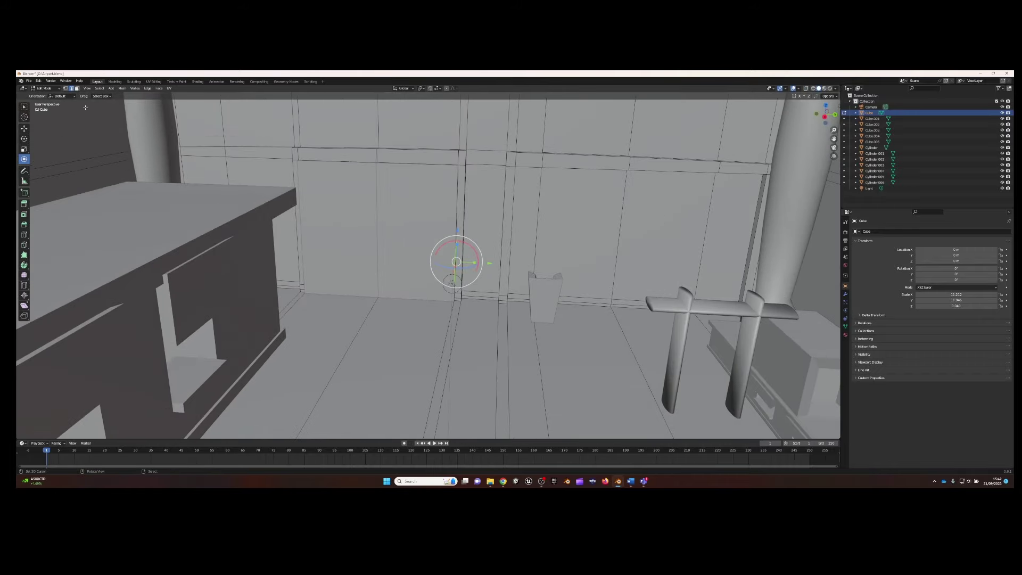
Add a cylinder and raise its top vertically into a tall barrier post
{"action": "key", "text": "Tab"}
{"action": "left_click", "coordinate": [104, 88]}
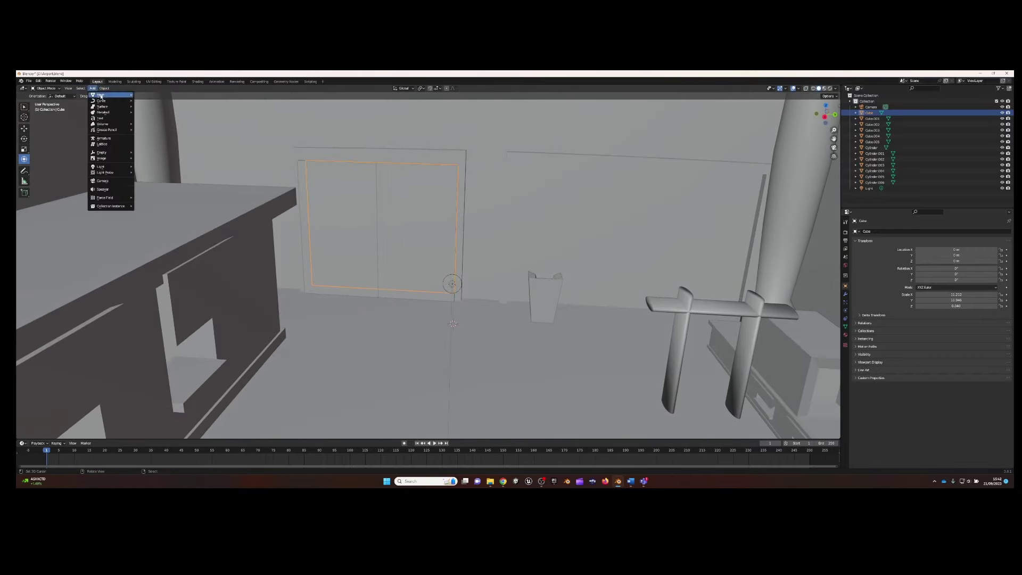
{"action": "left_click", "coordinate": [155, 126]}
{"action": "middle_click_drag", "start_coordinate": [484, 280], "coordinate": [445, 272]}
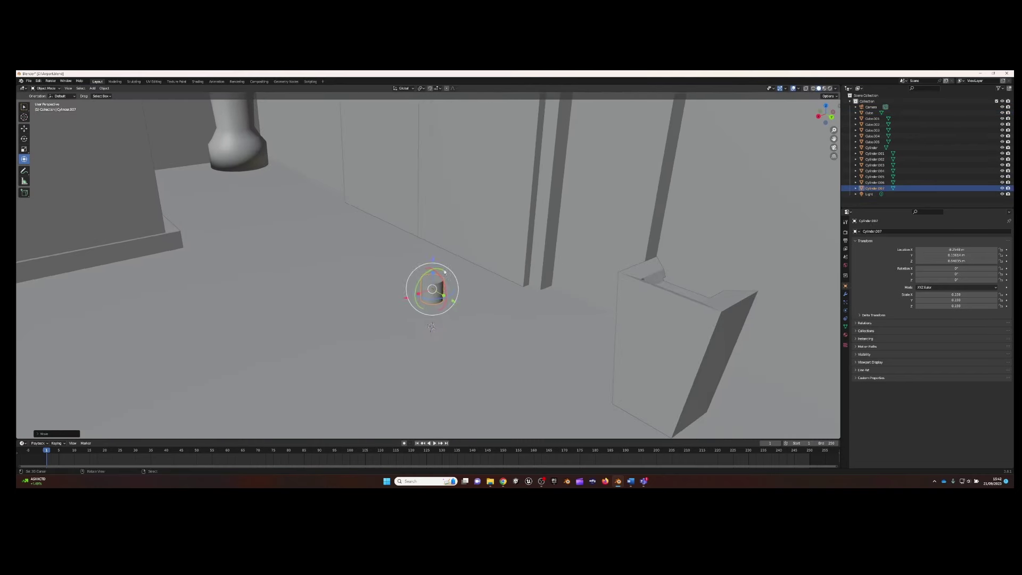
{"action": "left_click", "coordinate": [437, 308]}
{"action": "middle_click_drag", "start_coordinate": [437, 308], "coordinate": [399, 310]}
{"action": "key", "text": "g"}
{"action": "key", "text": "z"}
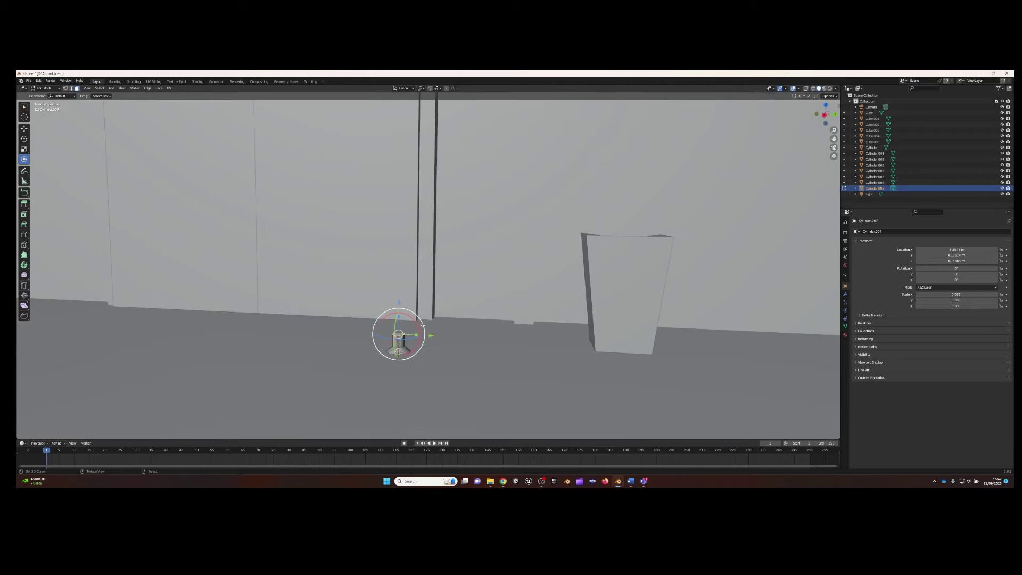
{"action": "left_click", "coordinate": [417, 191]}
Cut a new edge loop around the post and shift the column left
{"action": "mouse_move", "coordinate": [399, 212]}
{"action": "middle_mouse_down"}
{"action": "mouse_move", "coordinate": [360, 200]}
{"action": "mouse_move", "coordinate": [341, 213]}
{"action": "mouse_move", "coordinate": [364, 267]}
{"action": "mouse_move", "coordinate": [330, 266]}
{"action": "mouse_move", "coordinate": [241, 190]}
{"action": "middle_mouse_up"}
{"action": "key", "text": "ctrl+r"}
{"action": "left_click", "coordinate": [367, 203]}
{"action": "key", "text": "a"}
{"action": "key", "text": "g"}
{"action": "left_click", "coordinate": [364, 292]}
{"action": "scroll", "coordinate": [298, 239], "scroll_direction": "up", "scroll_amount": 5}
Extrude faces near the top of the post out into a rail panel
{"action": "left_click", "coordinate": [241, 190], "text": "alt"}
{"action": "left_click", "coordinate": [78, 88]}
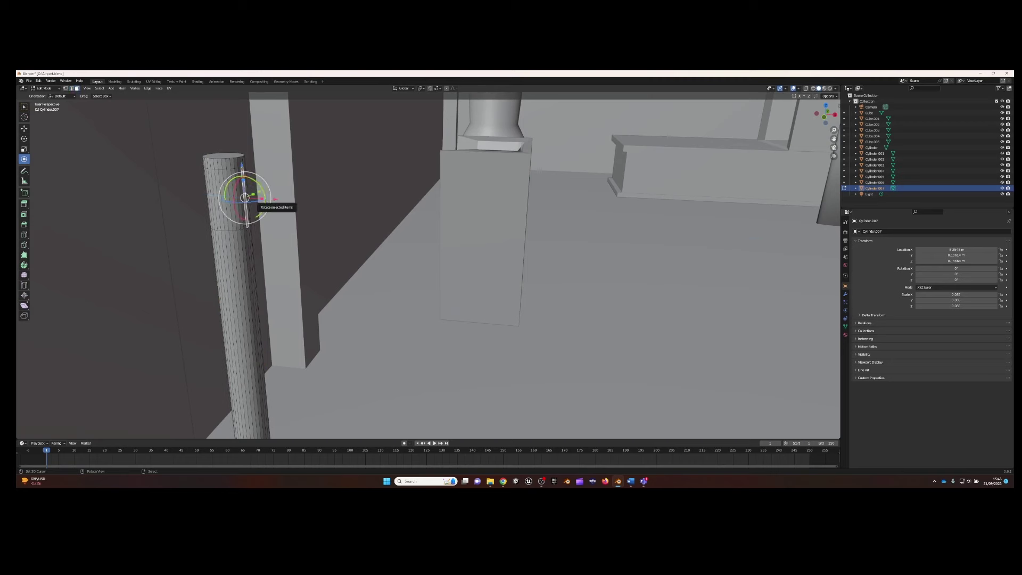
{"action": "key", "text": "e"}
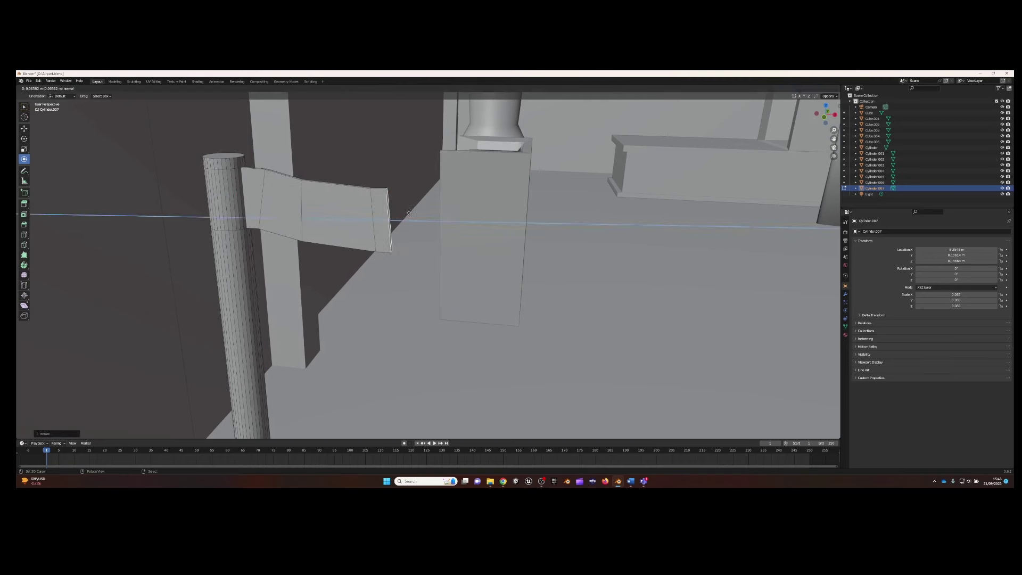
{"action": "left_click", "coordinate": [408, 213]}
{"action": "middle_click_drag", "start_coordinate": [408, 213], "coordinate": [490, 219]}
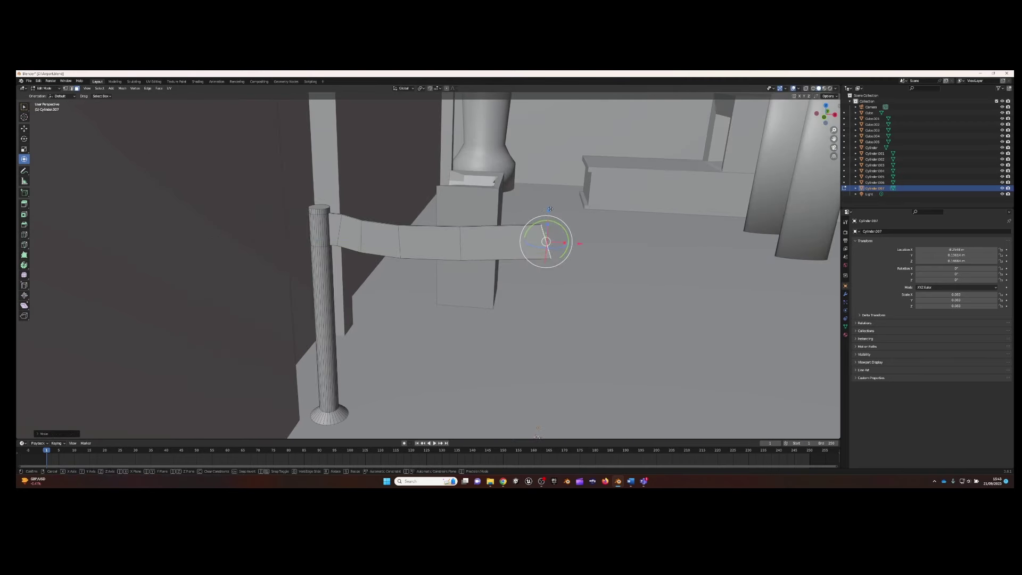
{"action": "middle_click_drag", "start_coordinate": [550, 209], "coordinate": [552, 214]}
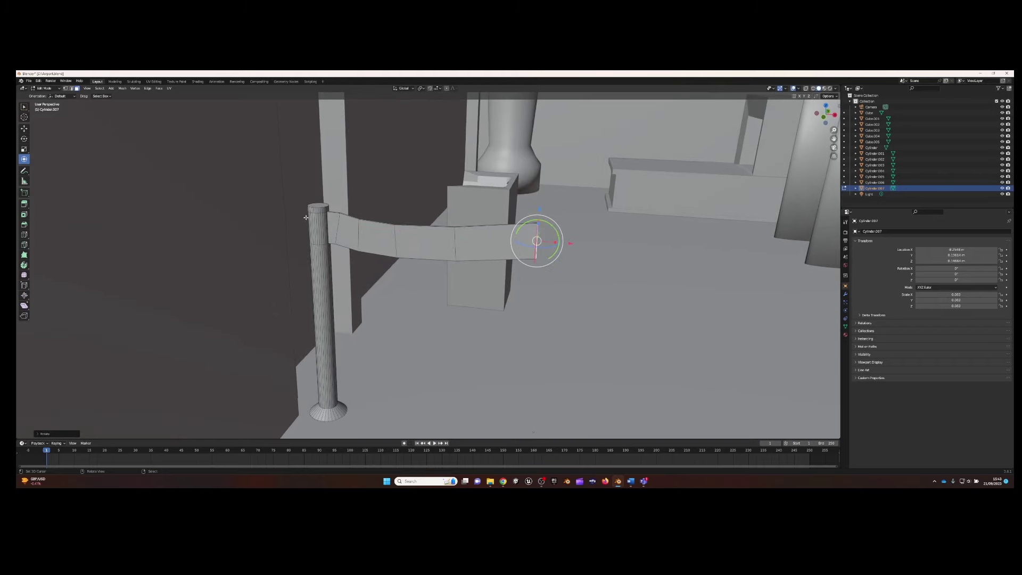
{"action": "key", "text": "a"}
{"action": "left_click", "coordinate": [336, 214]}
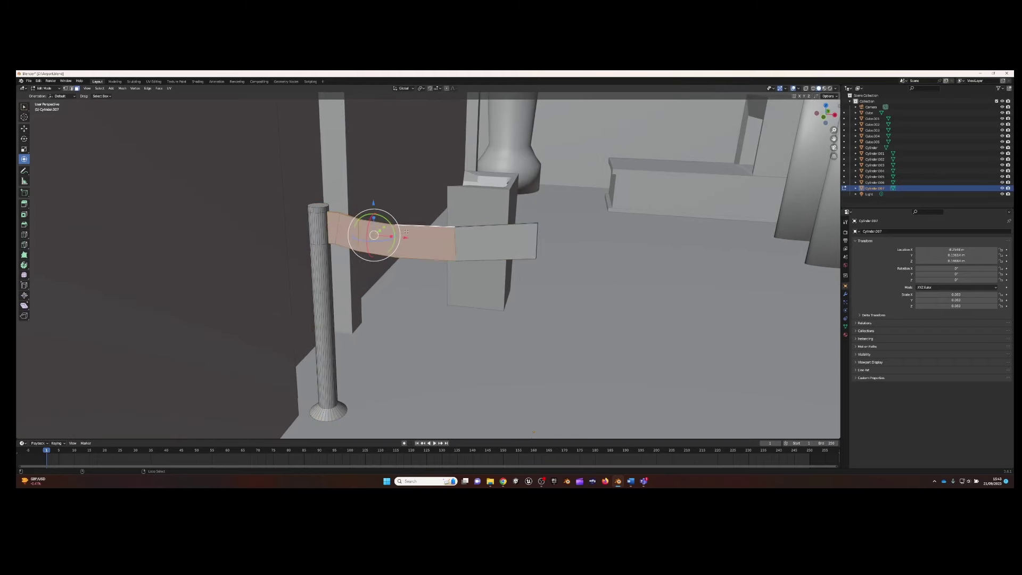
{"action": "mouse_move", "coordinate": [406, 230]}
{"action": "middle_mouse_down"}
{"action": "mouse_move", "coordinate": [344, 142]}
{"action": "mouse_move", "coordinate": [330, 319]}
{"action": "mouse_move", "coordinate": [422, 239]}
{"action": "middle_mouse_up"}
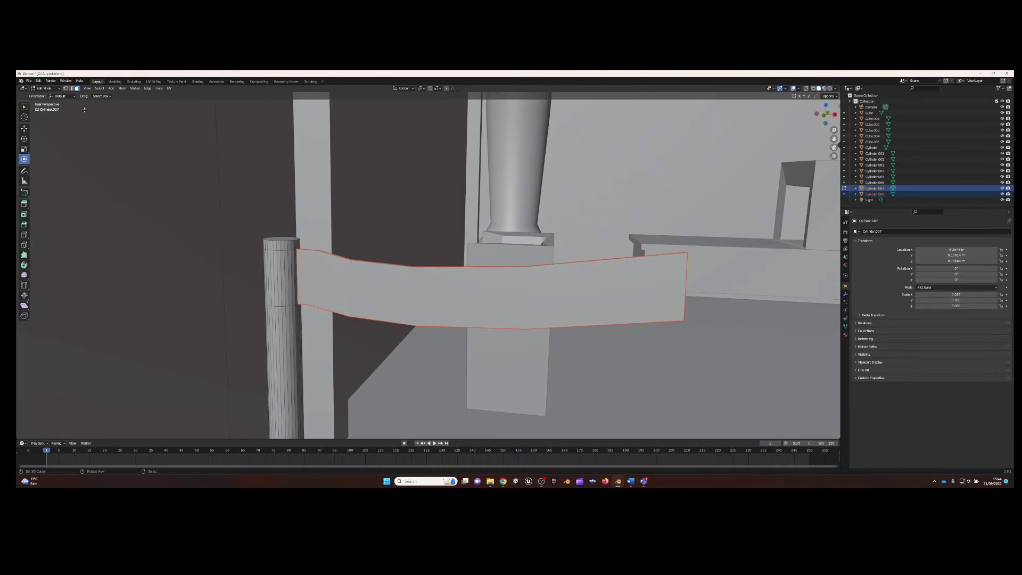
Apply smooth shading to the pole and rail together
{"action": "key", "text": "Tab"}
{"action": "left_click", "coordinate": [290, 263]}
{"action": "left_click", "coordinate": [316, 262], "text": "shift"}
{"action": "key", "text": "Tab"}
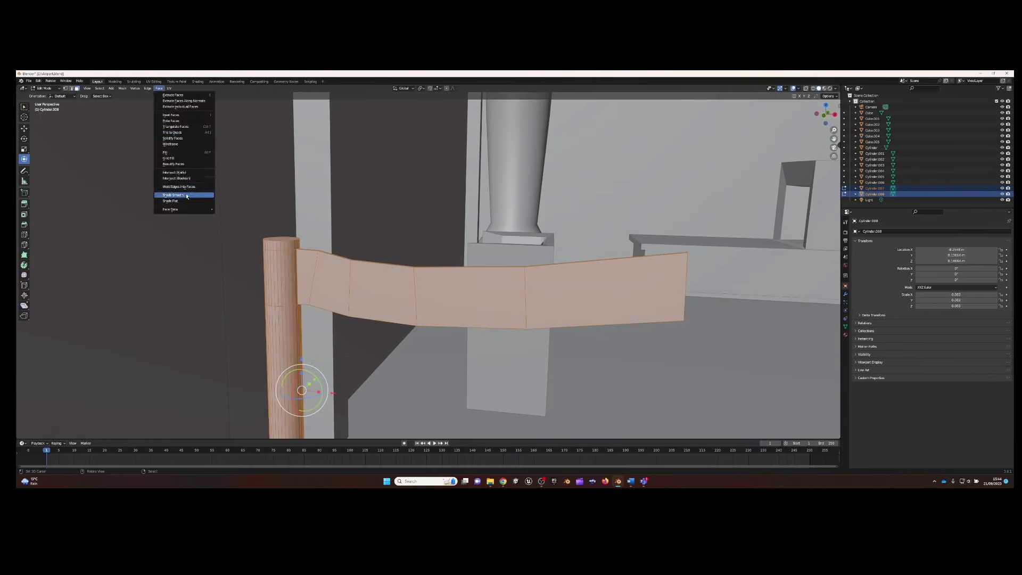
{"action": "left_click", "coordinate": [183, 196]}
{"action": "middle_click_drag", "start_coordinate": [273, 274], "coordinate": [418, 243]}
Duplicate the pole and slide the copy to the rail's far end
{"action": "key", "text": "Escape"}
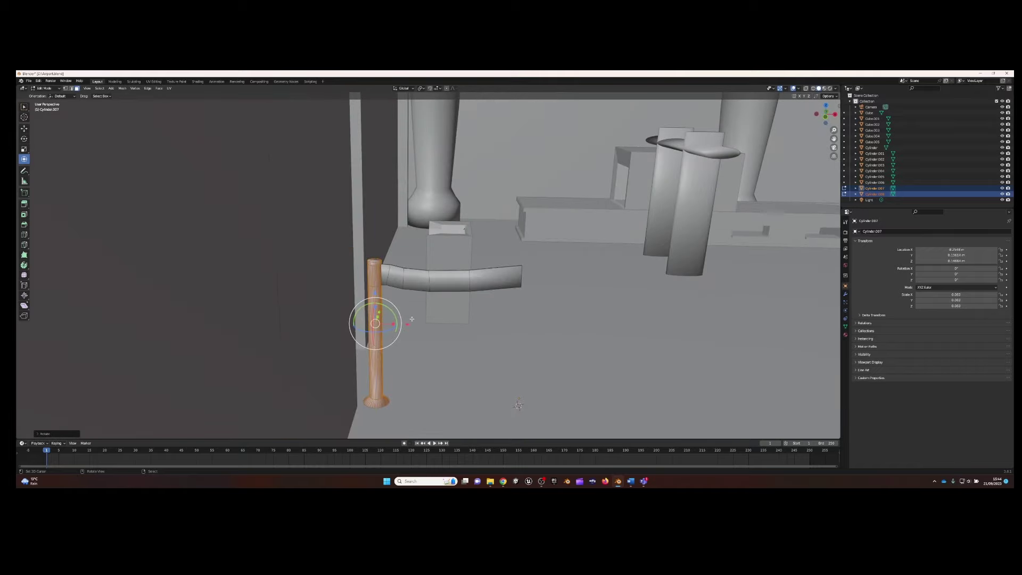
{"action": "left_click_drag", "start_coordinate": [379, 331], "coordinate": [527, 330]}
{"action": "mouse_move", "coordinate": [527, 330]}
{"action": "middle_mouse_down"}
{"action": "mouse_move", "coordinate": [637, 242]}
{"action": "mouse_move", "coordinate": [467, 228]}
{"action": "middle_mouse_up"}
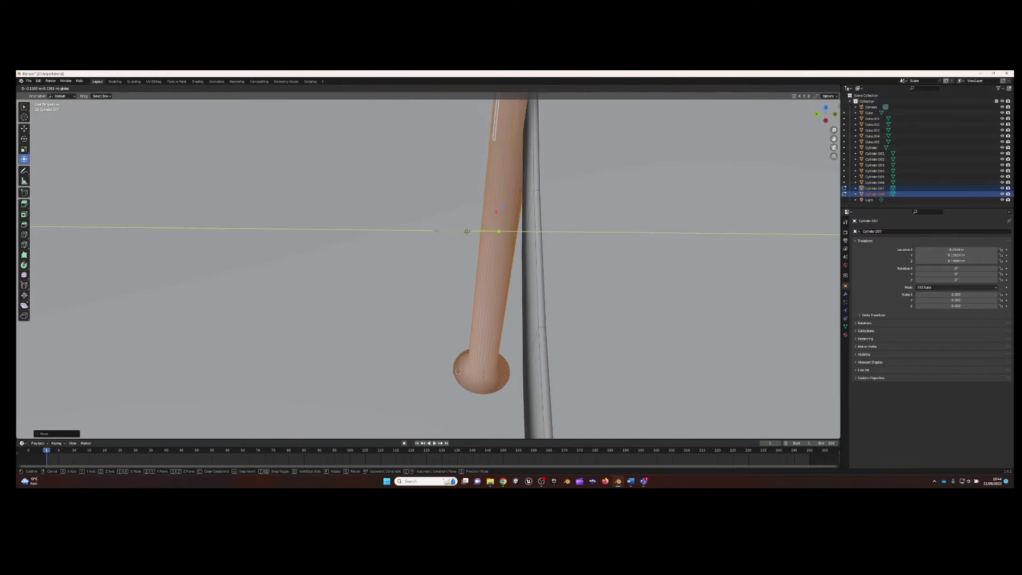
{"action": "scroll", "coordinate": [467, 227], "scroll_direction": "down", "scroll_amount": 3}
{"action": "scroll", "coordinate": [479, 234], "scroll_direction": "down", "scroll_amount": 3}
{"action": "scroll", "coordinate": [513, 251], "scroll_direction": "up", "scroll_amount": 2}
{"action": "mouse_move", "coordinate": [513, 251]}
{"action": "middle_mouse_down"}
{"action": "mouse_move", "coordinate": [372, 224]}
{"action": "mouse_move", "coordinate": [399, 165]}
{"action": "mouse_move", "coordinate": [317, 173]}
{"action": "mouse_move", "coordinate": [361, 213]}
{"action": "mouse_move", "coordinate": [520, 256]}
{"action": "mouse_move", "coordinate": [463, 276]}
{"action": "middle_mouse_up"}
{"action": "scroll", "coordinate": [319, 208], "scroll_direction": "up", "scroll_amount": 4}
{"action": "scroll", "coordinate": [407, 151], "scroll_direction": "down", "scroll_amount": 4}
{"action": "scroll", "coordinate": [362, 213], "scroll_direction": "down", "scroll_amount": 5}
Duplicate the linked post and rail along X to extend the barrier, then turn the copy
{"action": "left_click", "coordinate": [462, 277]}
{"action": "key", "text": "ctrl+l"}
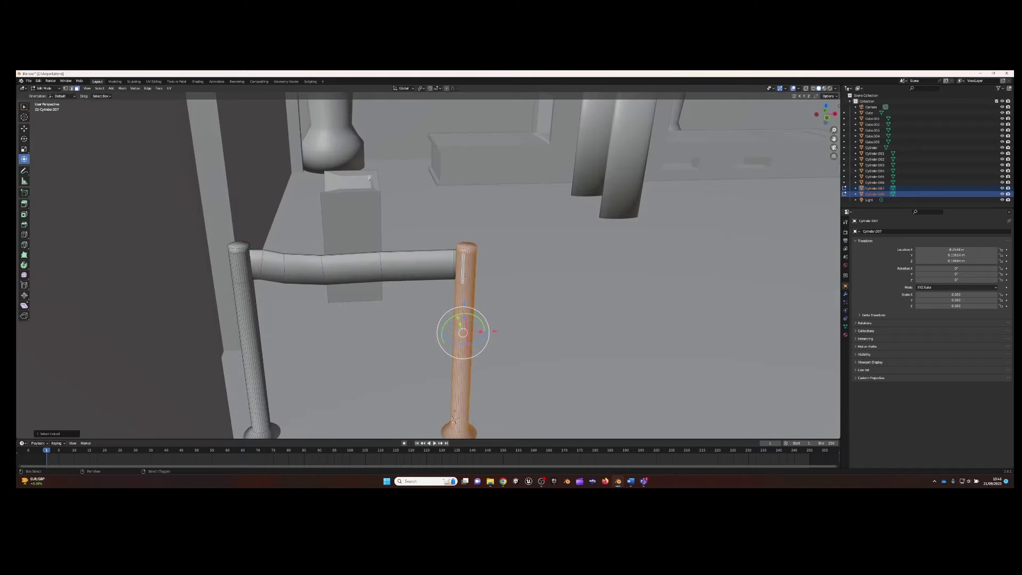
{"action": "key", "text": "shift+d"}
{"action": "key", "text": "x"}
{"action": "middle_click_drag", "start_coordinate": [515, 334], "coordinate": [460, 283]}
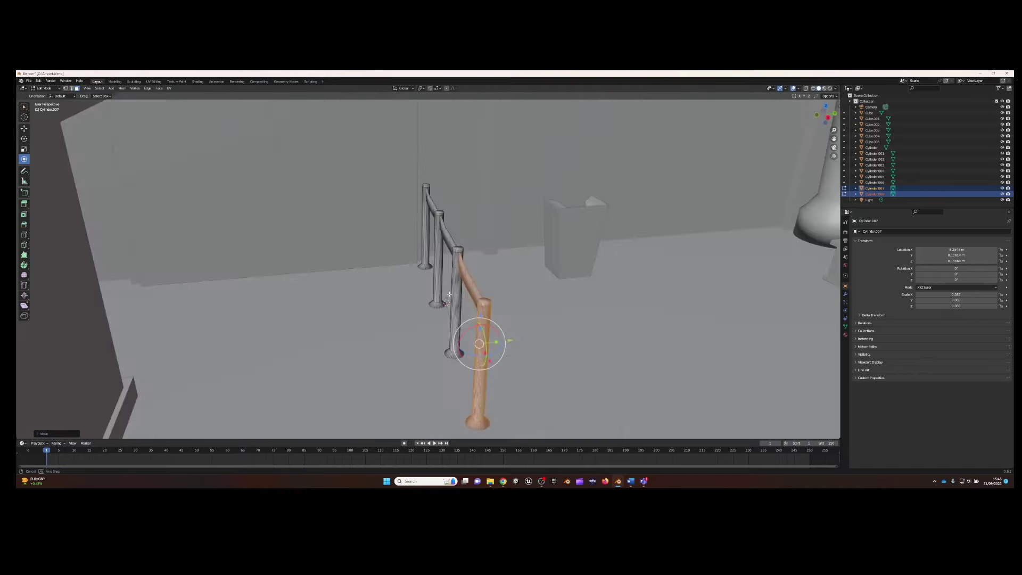
{"action": "mouse_move", "coordinate": [307, 238]}
{"action": "middle_mouse_down"}
{"action": "mouse_move", "coordinate": [459, 292]}
{"action": "mouse_move", "coordinate": [455, 273]}
{"action": "middle_mouse_up"}
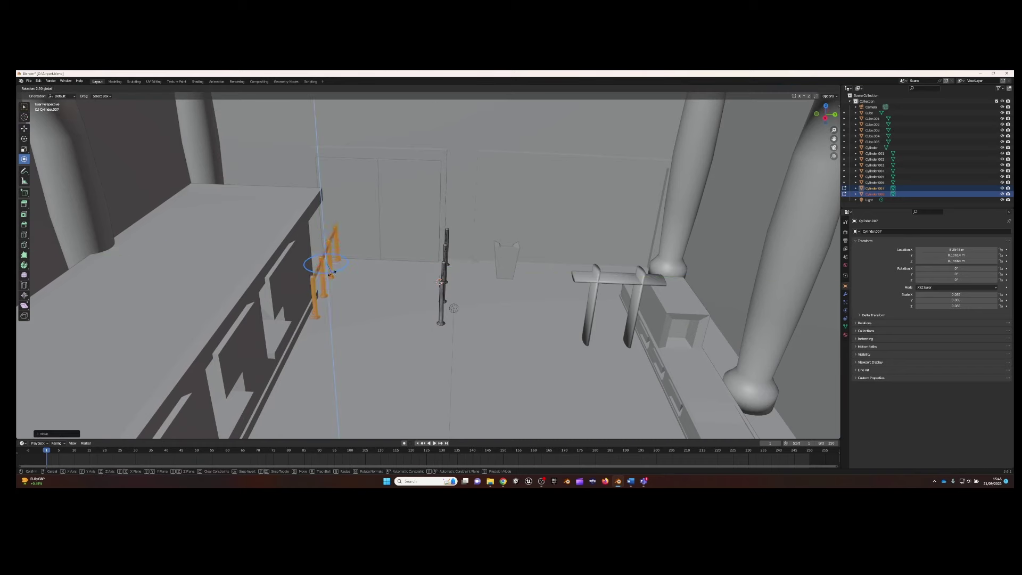
{"action": "middle_click_drag", "start_coordinate": [352, 265], "coordinate": [497, 276]}
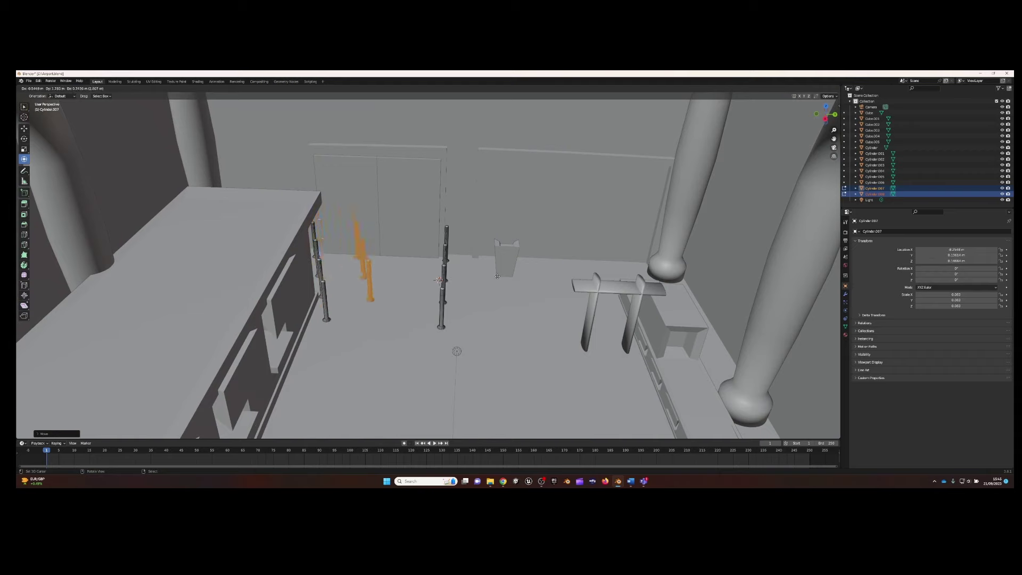
Confirm the copied section's rotation and shift the orange posts along X
{"action": "left_click", "coordinate": [438, 281]}
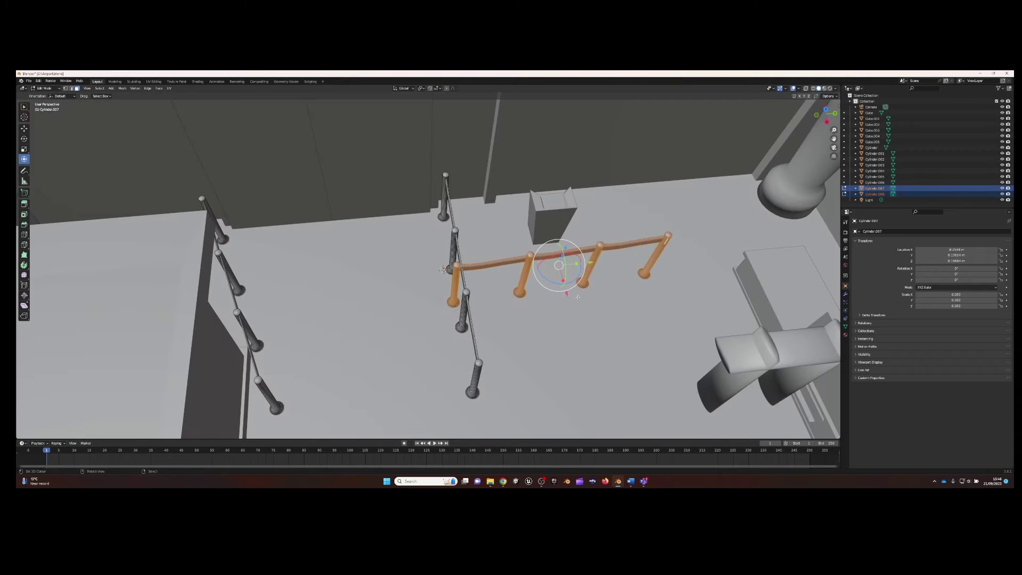
{"action": "middle_click_drag", "start_coordinate": [438, 281], "coordinate": [433, 319]}
{"action": "key", "text": "g"}
{"action": "key", "text": "x"}
{"action": "left_click", "coordinate": [431, 333]}
{"action": "key", "text": "Tab"}
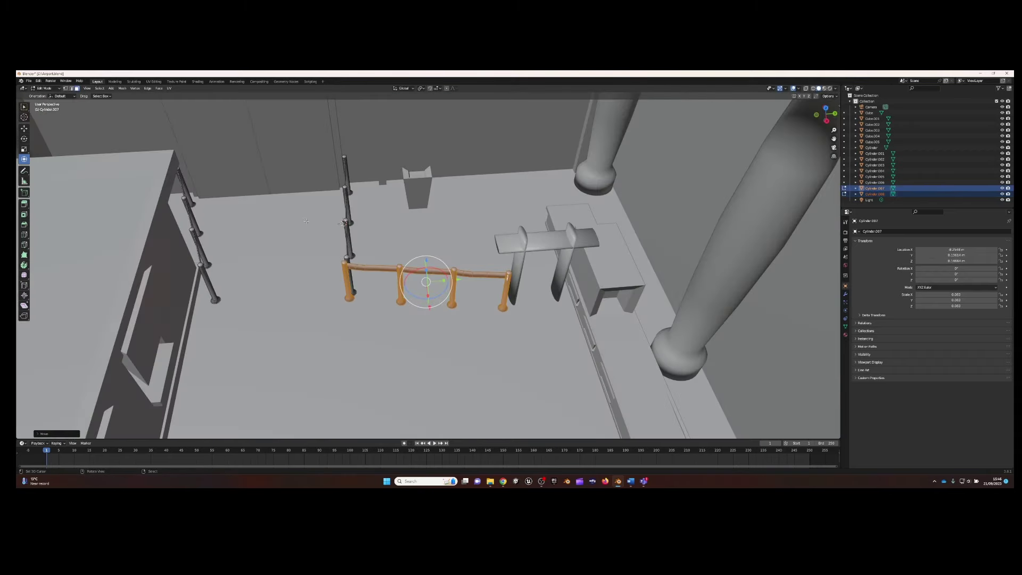
{"action": "mouse_move", "coordinate": [431, 333]}
{"action": "middle_mouse_down"}
{"action": "mouse_move", "coordinate": [388, 223]}
{"action": "mouse_move", "coordinate": [419, 286]}
{"action": "middle_mouse_up"}
{"action": "scroll", "coordinate": [388, 222], "scroll_direction": "down", "scroll_amount": 10}
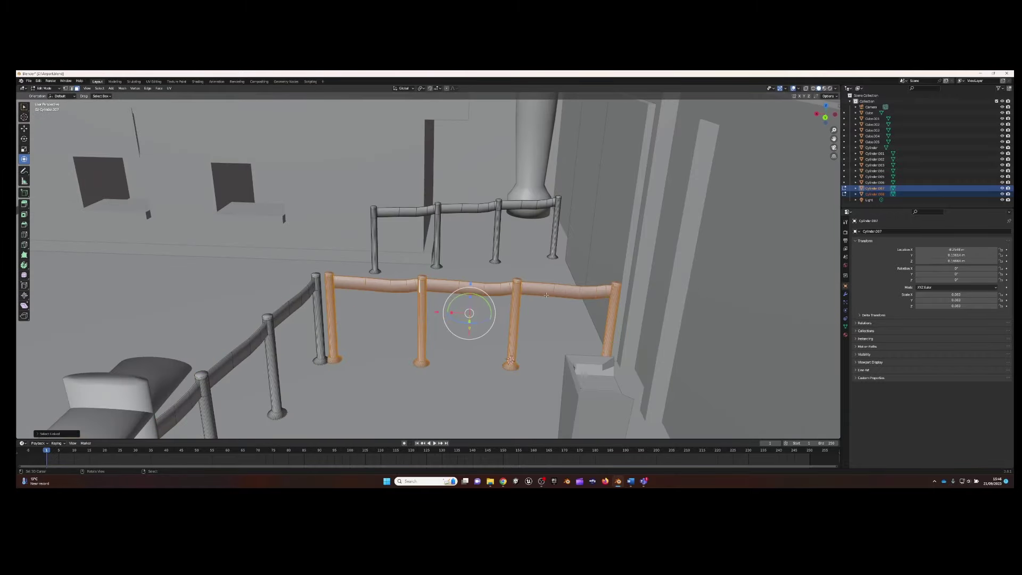
Rotate the orange fence 90° about Z and move it along Y beside the grey barrier
{"action": "key", "text": "r"}
{"action": "key", "text": "z"}
{"action": "key", "text": "9"}
{"action": "key", "text": "0"}
{"action": "key", "text": "Return"}
{"action": "key", "text": "g"}
{"action": "key", "text": "y"}
{"action": "left_click", "coordinate": [361, 326]}
{"action": "mouse_move", "coordinate": [362, 327]}
{"action": "middle_mouse_down"}
{"action": "mouse_move", "coordinate": [418, 334]}
{"action": "mouse_move", "coordinate": [408, 304]}
{"action": "middle_mouse_up"}
Fine-tune the fence's Y position, then return to Object Mode with nothing selected
{"action": "key", "text": "g"}
{"action": "key", "text": "y"}
{"action": "left_click", "coordinate": [388, 330]}
{"action": "scroll", "coordinate": [408, 304], "scroll_direction": "up", "scroll_amount": 4}
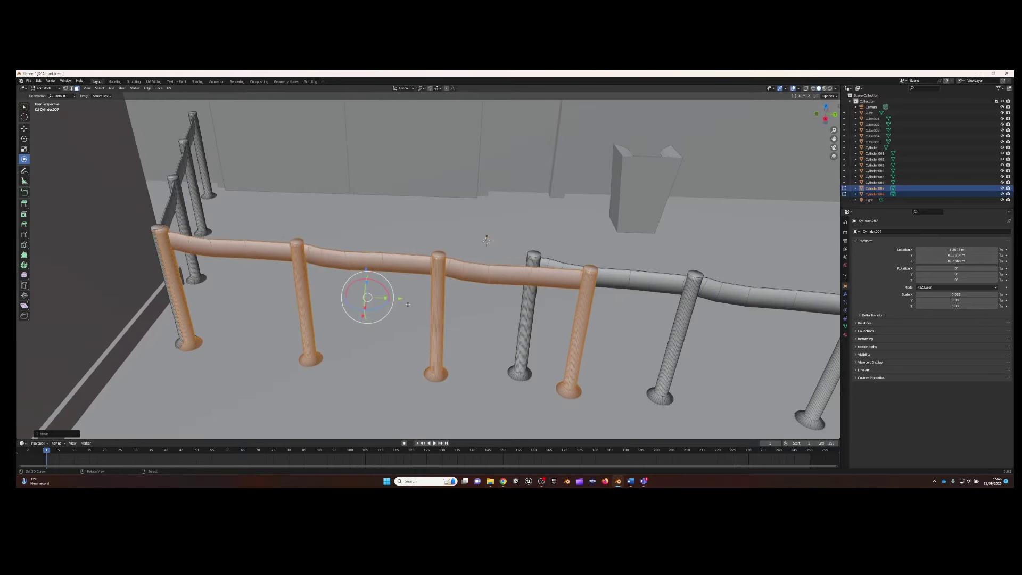
{"action": "key", "text": "ctrl+z"}
{"action": "key", "text": "ctrl+z"}
{"action": "mouse_move", "coordinate": [407, 303]}
{"action": "middle_mouse_down"}
{"action": "mouse_move", "coordinate": [569, 294]}
{"action": "mouse_move", "coordinate": [465, 191]}
{"action": "mouse_move", "coordinate": [478, 265]}
{"action": "middle_mouse_up"}
{"action": "scroll", "coordinate": [568, 294], "scroll_direction": "down", "scroll_amount": 8}
{"action": "key", "text": "Tab"}
{"action": "left_click", "coordinate": [465, 191]}
{"action": "key", "text": "alt+a"}
Add a cylinder, shrink it, and stretch it along Z into a raised chair stem
{"action": "key", "text": "shift+a"}
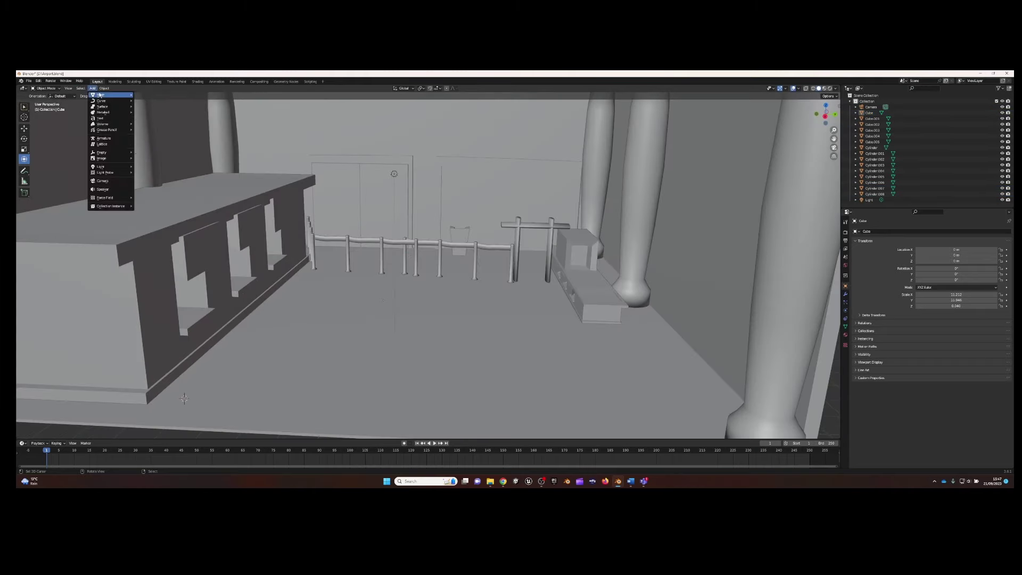
{"action": "left_click", "coordinate": [155, 124]}
{"action": "key", "text": "s"}
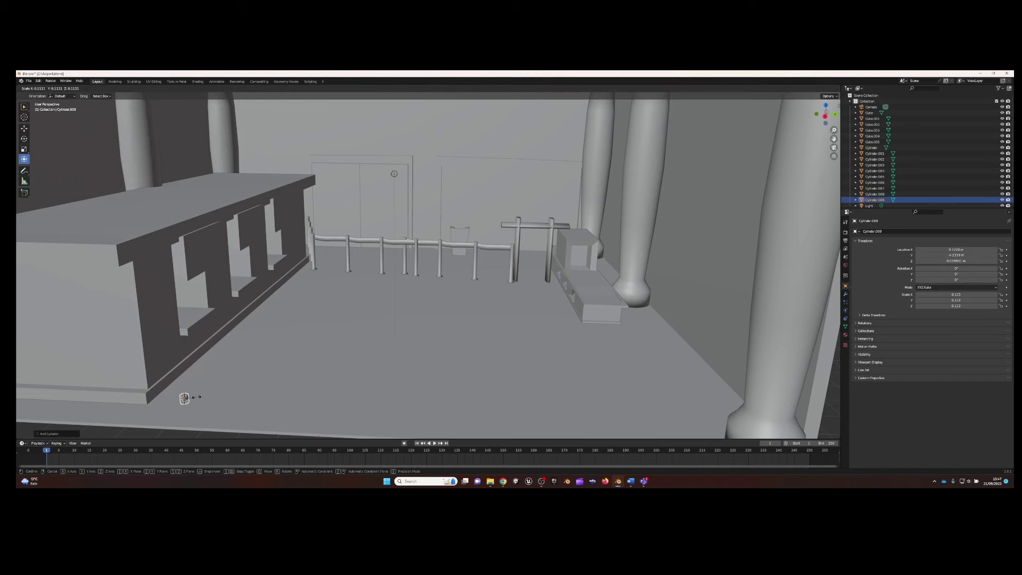
{"action": "left_click", "coordinate": [253, 347]}
{"action": "scroll", "coordinate": [253, 347], "scroll_direction": "up", "scroll_amount": 5}
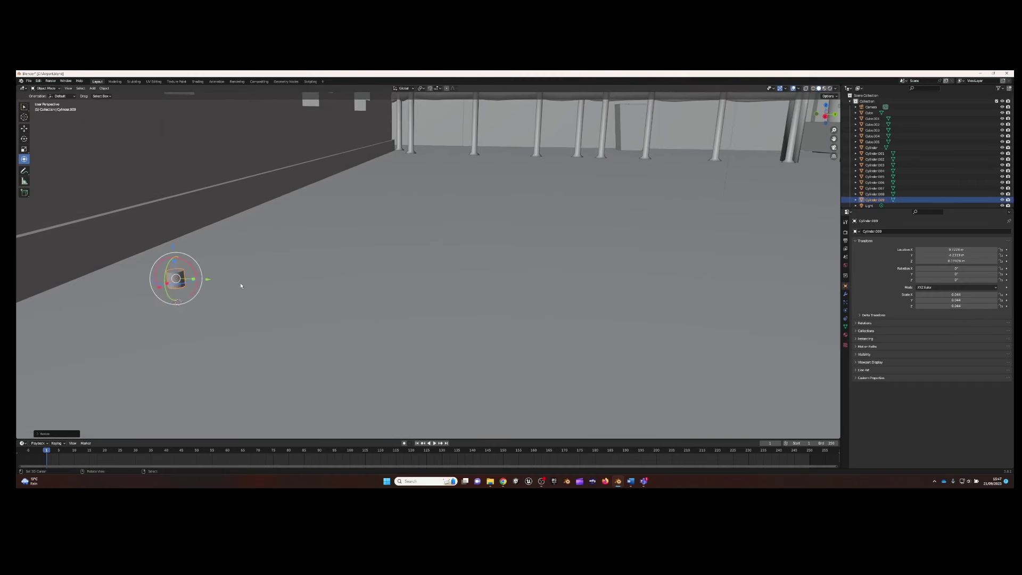
{"action": "key", "text": "s"}
{"action": "key", "text": "z"}
{"action": "left_click", "coordinate": [495, 238]}
{"action": "middle_click_drag", "start_coordinate": [171, 249], "coordinate": [197, 223]}
{"action": "key", "text": "g"}
{"action": "key", "text": "z"}
{"action": "left_click", "coordinate": [352, 275]}
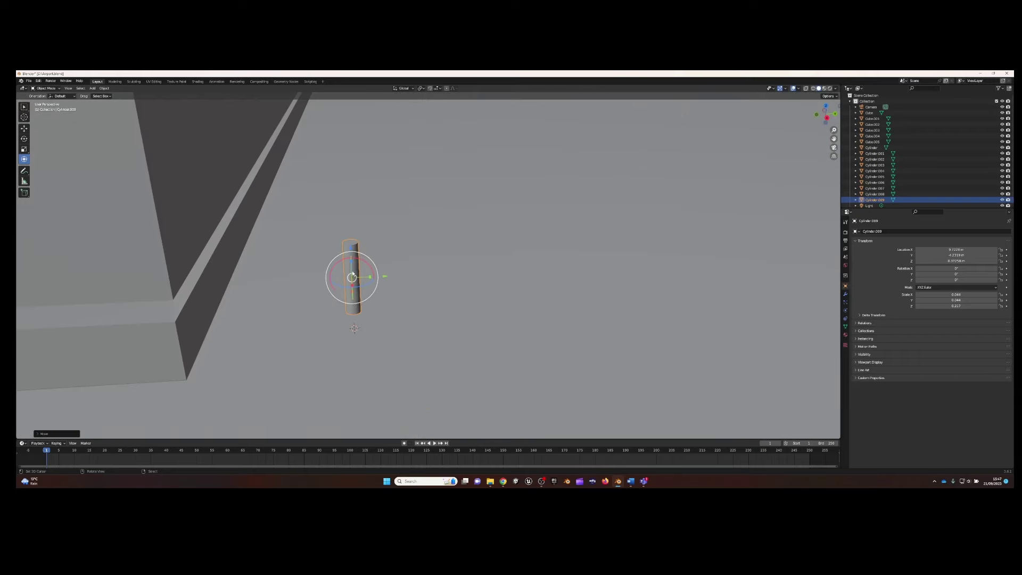
Extrude and widen the stem's top into a thick round seat
{"action": "left_click", "coordinate": [46, 101]}
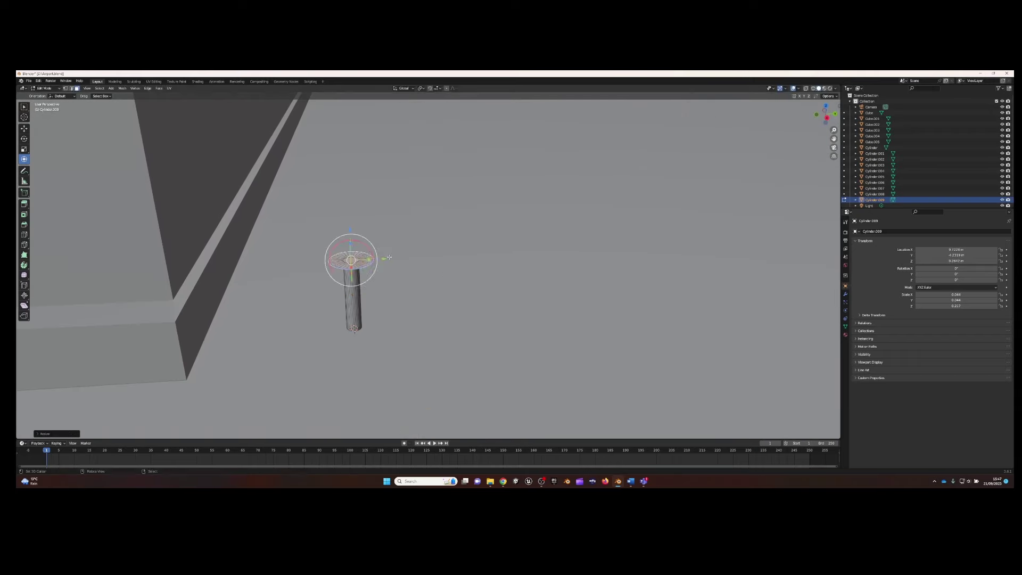
{"action": "key", "text": "e"}
{"action": "key", "text": "s"}
{"action": "left_click", "coordinate": [479, 224]}
{"action": "key", "text": "e"}
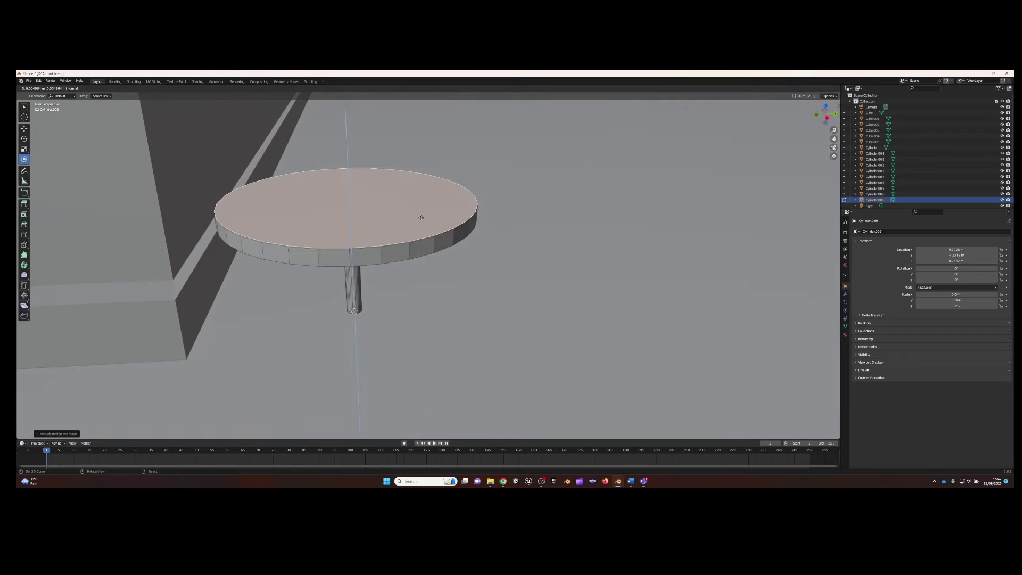
{"action": "left_click", "coordinate": [421, 217]}
{"action": "middle_click_drag", "start_coordinate": [420, 217], "coordinate": [372, 250]}
Extrude faces along the seat rim upward into a curved backrest
{"action": "left_click", "coordinate": [290, 261]}
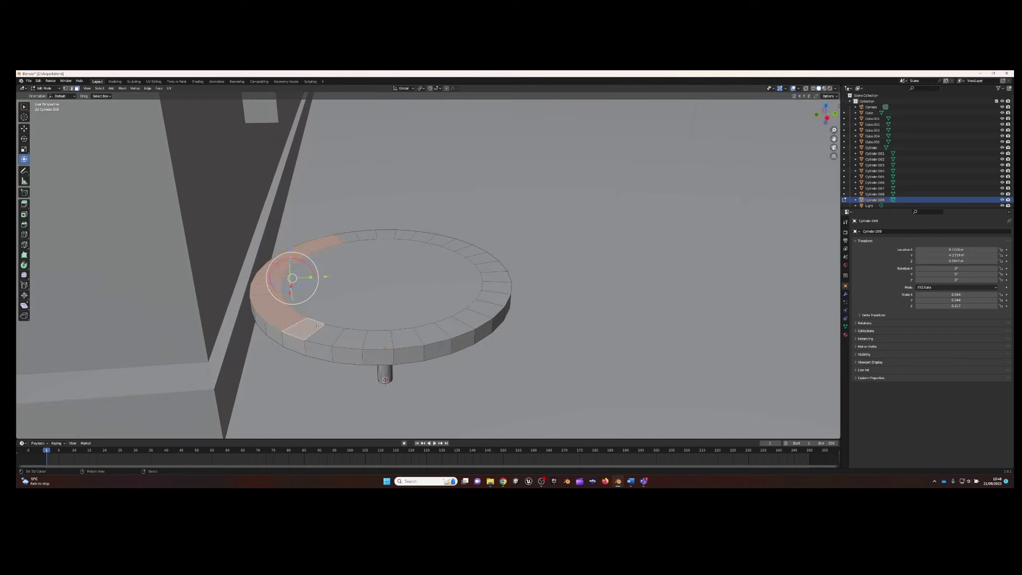
{"action": "key", "text": "e"}
{"action": "left_click", "coordinate": [318, 223]}
{"action": "scroll", "coordinate": [300, 336], "scroll_direction": "down", "scroll_amount": 3}
{"action": "mouse_move", "coordinate": [320, 319]}
{"action": "middle_mouse_down"}
{"action": "mouse_move", "coordinate": [300, 335]}
{"action": "mouse_move", "coordinate": [266, 287]}
{"action": "mouse_move", "coordinate": [371, 263]}
{"action": "middle_mouse_up"}
{"action": "key", "text": "a"}
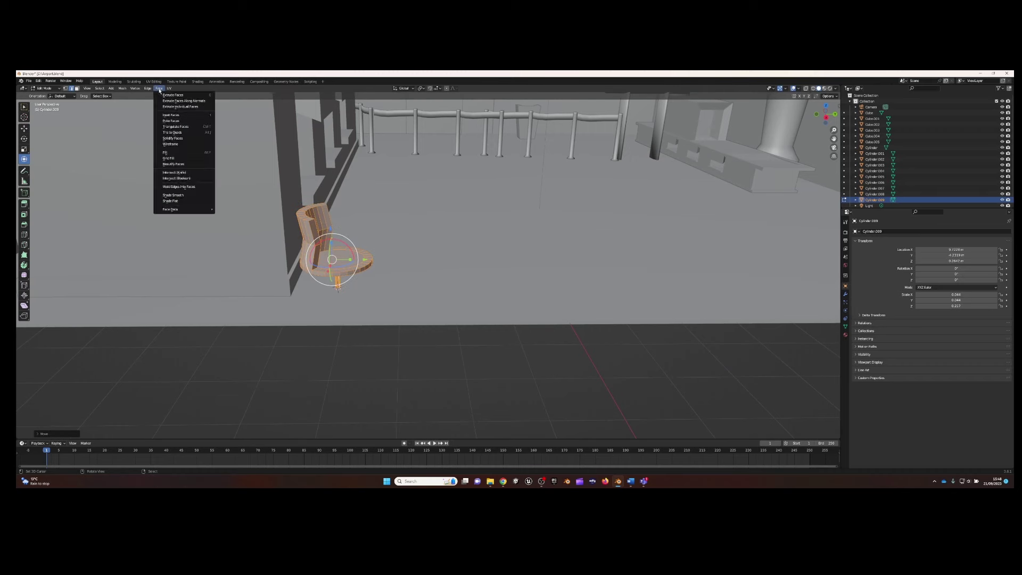
{"action": "left_click", "coordinate": [337, 259], "text": "alt"}
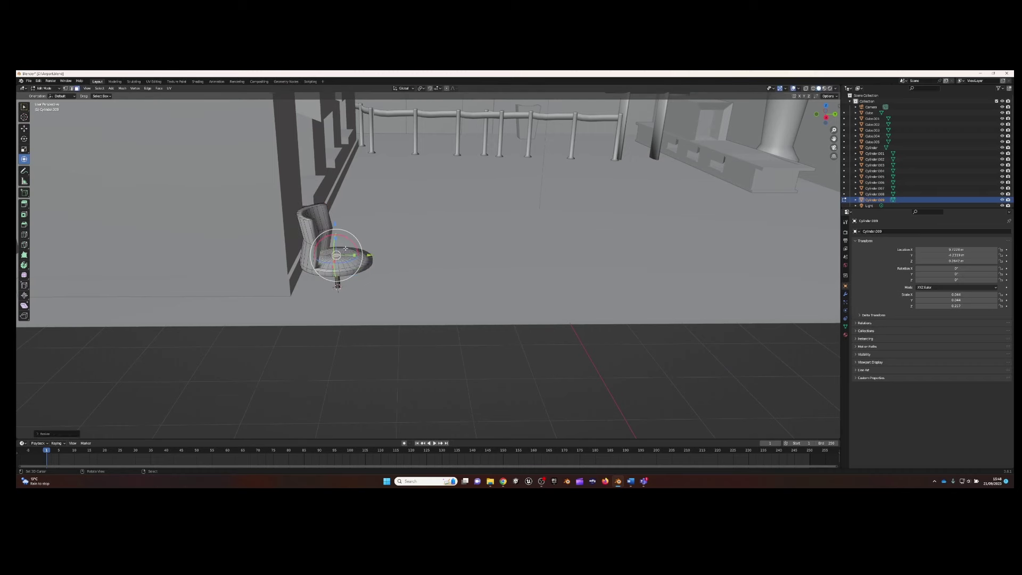
Move the whole chair into place by the wall and rotate it to face outward
{"action": "mouse_move", "coordinate": [345, 248]}
{"action": "middle_mouse_down"}
{"action": "mouse_move", "coordinate": [399, 239]}
{"action": "mouse_move", "coordinate": [486, 119]}
{"action": "middle_mouse_up"}
{"action": "key", "text": "a"}
{"action": "key", "text": "g"}
{"action": "scroll", "coordinate": [492, 258], "scroll_direction": "up", "scroll_amount": 3}
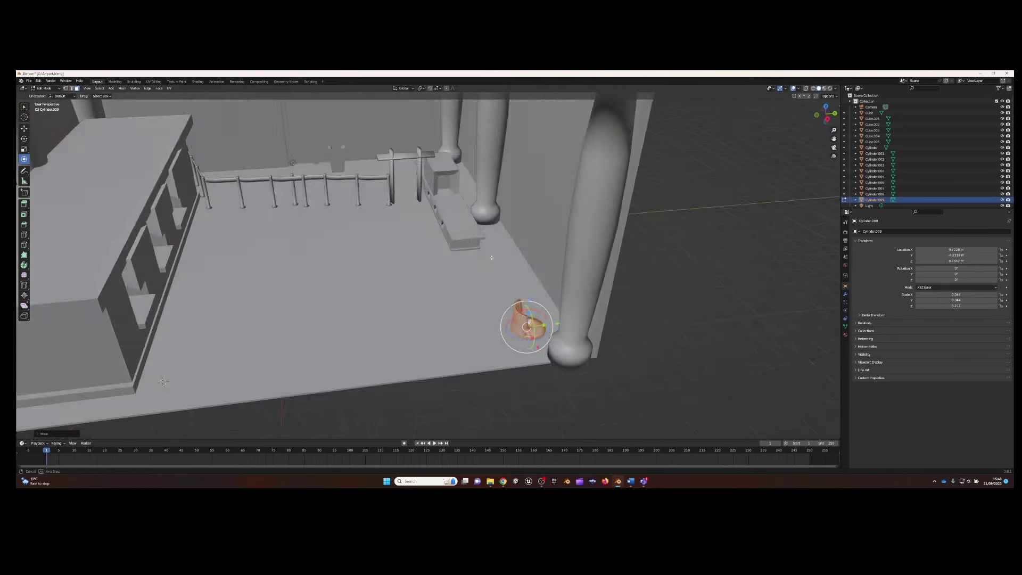
{"action": "scroll", "coordinate": [482, 298], "scroll_direction": "up", "scroll_amount": 2}
{"action": "mouse_move", "coordinate": [491, 258]}
{"action": "middle_mouse_down"}
{"action": "mouse_move", "coordinate": [481, 298]}
{"action": "mouse_move", "coordinate": [500, 303]}
{"action": "mouse_move", "coordinate": [512, 293]}
{"action": "middle_mouse_up"}
{"action": "key", "text": "r"}
Duplicate the waiting chair three times along X to form a row of copies
{"action": "key", "text": "shift+d"}
{"action": "key", "text": "x"}
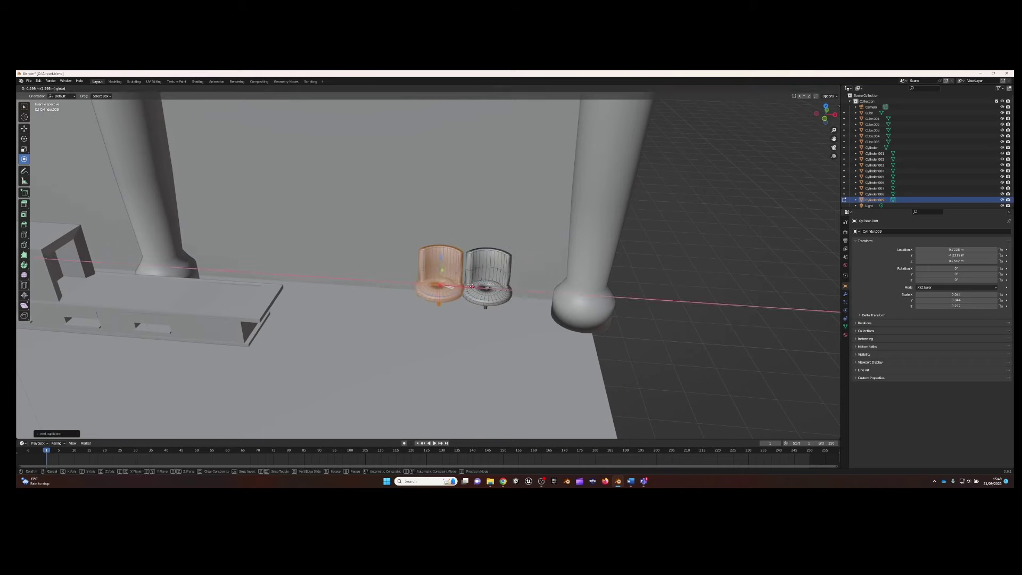
{"action": "left_click", "coordinate": [488, 291]}
{"action": "key", "text": "shift+d"}
{"action": "key", "text": "x"}
{"action": "left_click", "coordinate": [416, 283]}
{"action": "key", "text": "shift+d"}
{"action": "key", "text": "x"}
{"action": "left_click", "coordinate": [366, 279]}
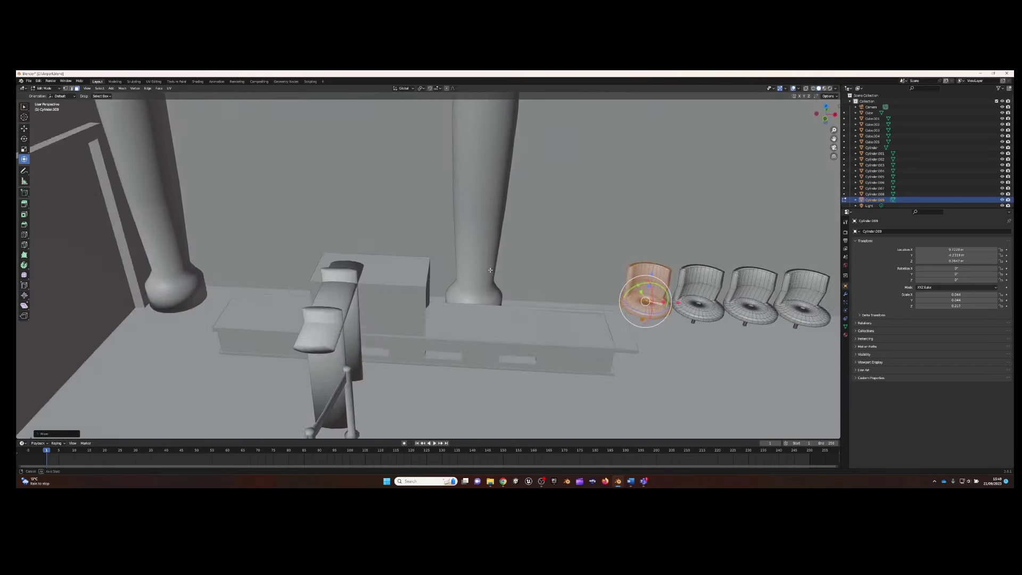
Add another chair copy at the end of the row
{"action": "middle_click_drag", "start_coordinate": [366, 279], "coordinate": [319, 288]}
{"action": "key", "text": "shift+d"}
{"action": "left_click", "coordinate": [274, 262]}
{"action": "middle_click_drag", "start_coordinate": [274, 262], "coordinate": [321, 299]}
{"action": "left_click_drag", "start_coordinate": [321, 299], "coordinate": [369, 295]}
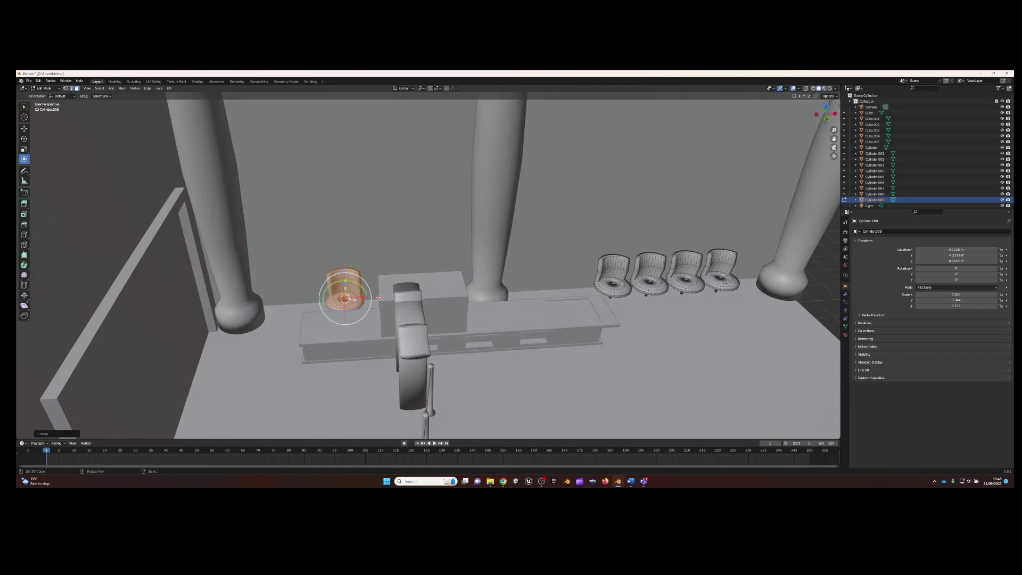
{"action": "mouse_move", "coordinate": [369, 296]}
{"action": "middle_mouse_down"}
{"action": "mouse_move", "coordinate": [431, 266]}
{"action": "mouse_move", "coordinate": [532, 271]}
{"action": "middle_mouse_up"}
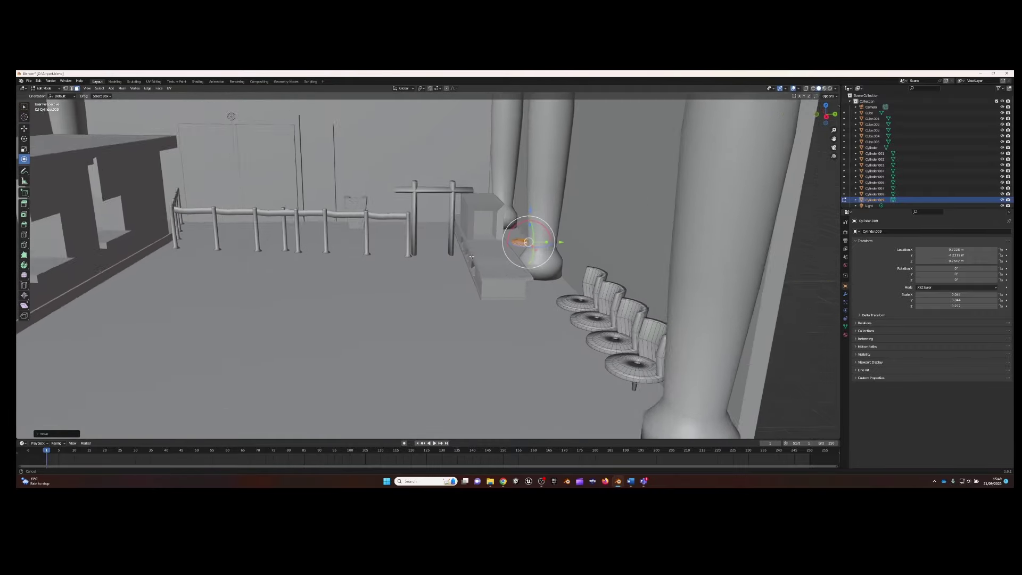
Slide the orange chair copies along X to line up with the window openings
{"action": "key", "text": "g"}
{"action": "key", "text": "x"}
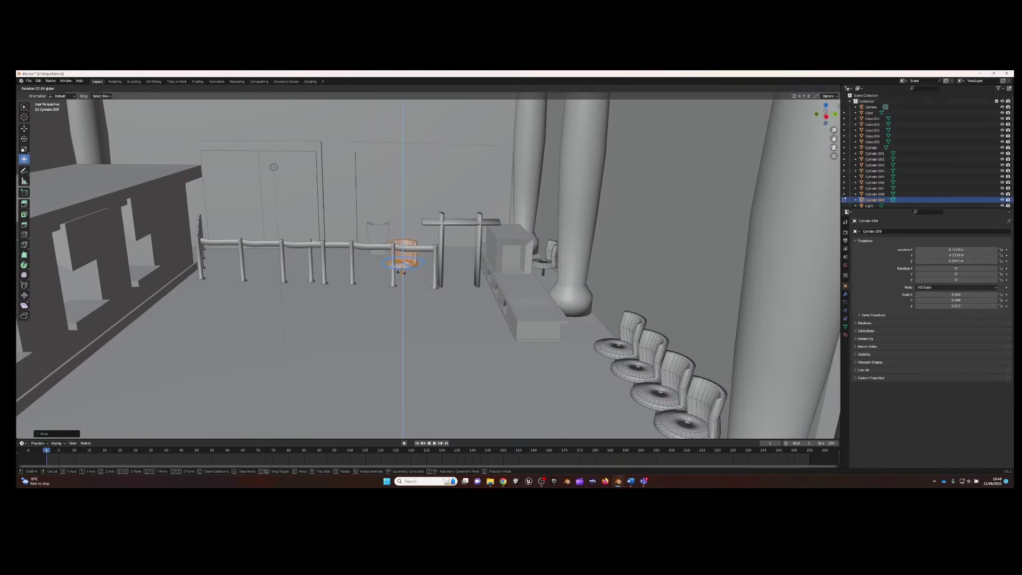
{"action": "key", "text": "g"}
{"action": "key", "text": "x"}
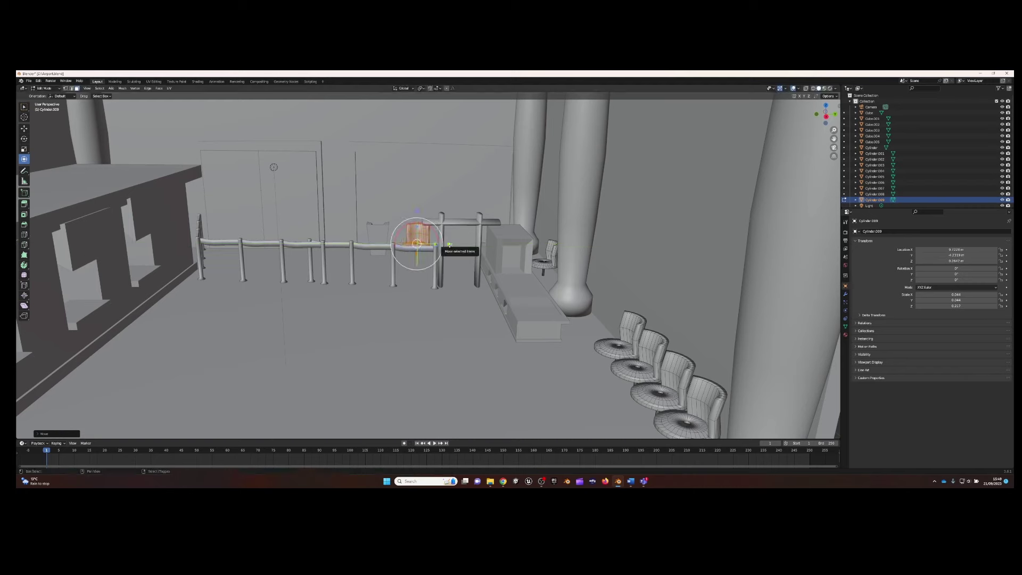
{"action": "left_click", "coordinate": [435, 242]}
{"action": "key", "text": "g"}
{"action": "key", "text": "x"}
{"action": "left_click", "coordinate": [347, 242]}
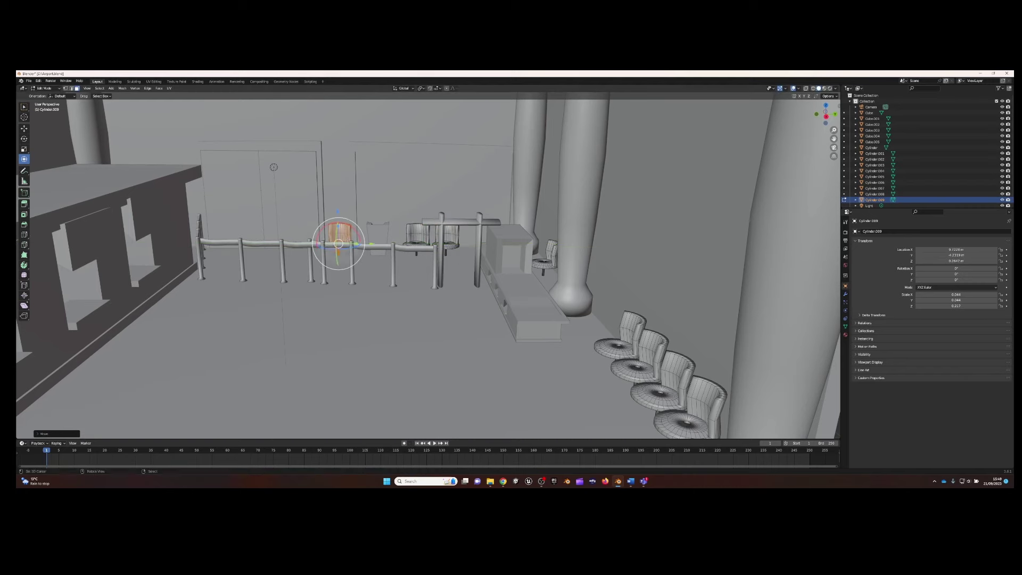
{"action": "middle_click_drag", "start_coordinate": [367, 245], "coordinate": [114, 274]}
{"action": "scroll", "coordinate": [485, 267], "scroll_direction": "up", "scroll_amount": 5}
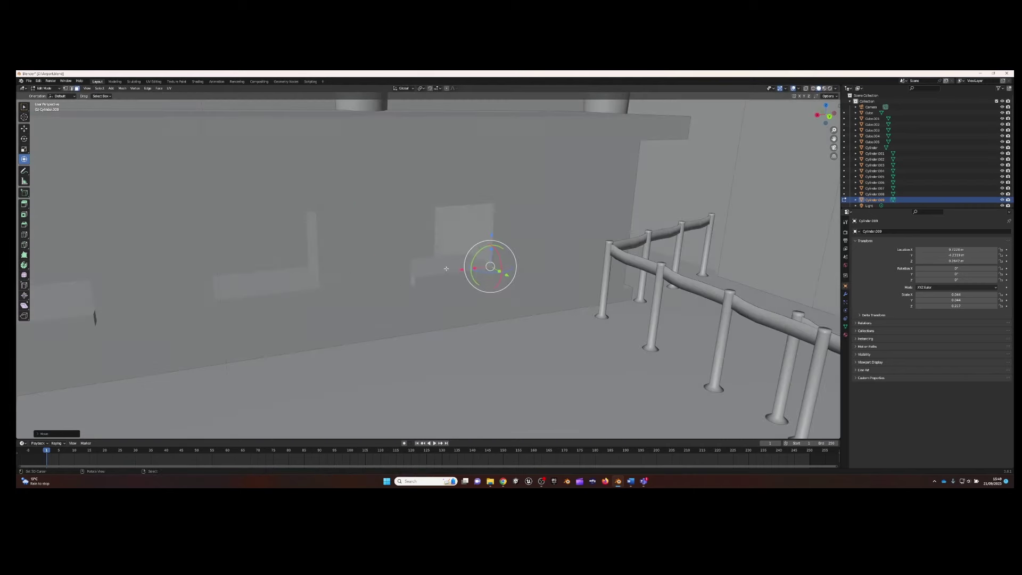
Raise a chair copy along Z so it sits on the window ledge
{"action": "key", "text": "g"}
{"action": "key", "text": "x"}
{"action": "middle_click_drag", "start_coordinate": [411, 274], "coordinate": [341, 269]}
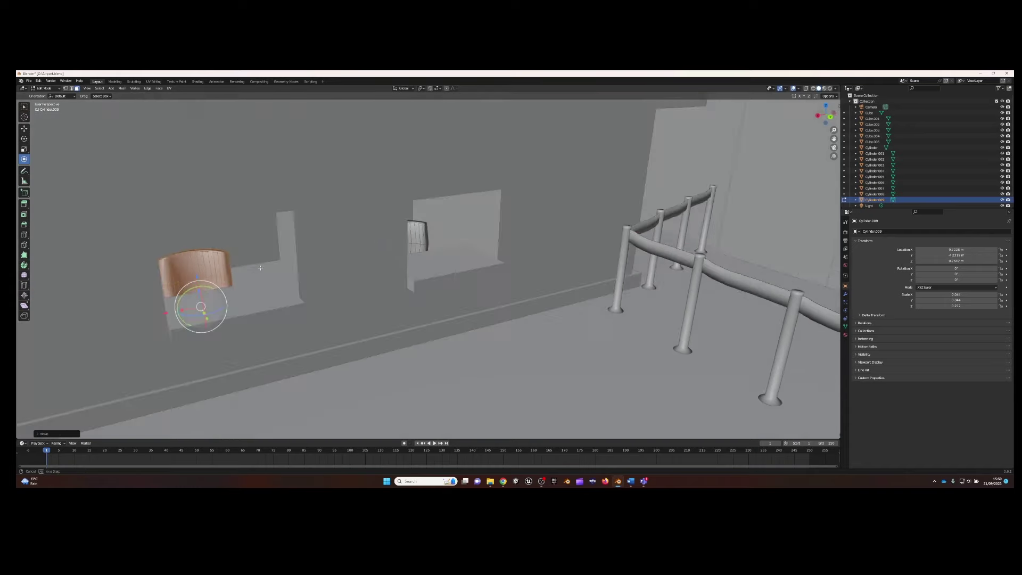
{"action": "scroll", "coordinate": [324, 265], "scroll_direction": "up", "scroll_amount": 3}
{"action": "scroll", "coordinate": [323, 264], "scroll_direction": "down", "scroll_amount": 5}
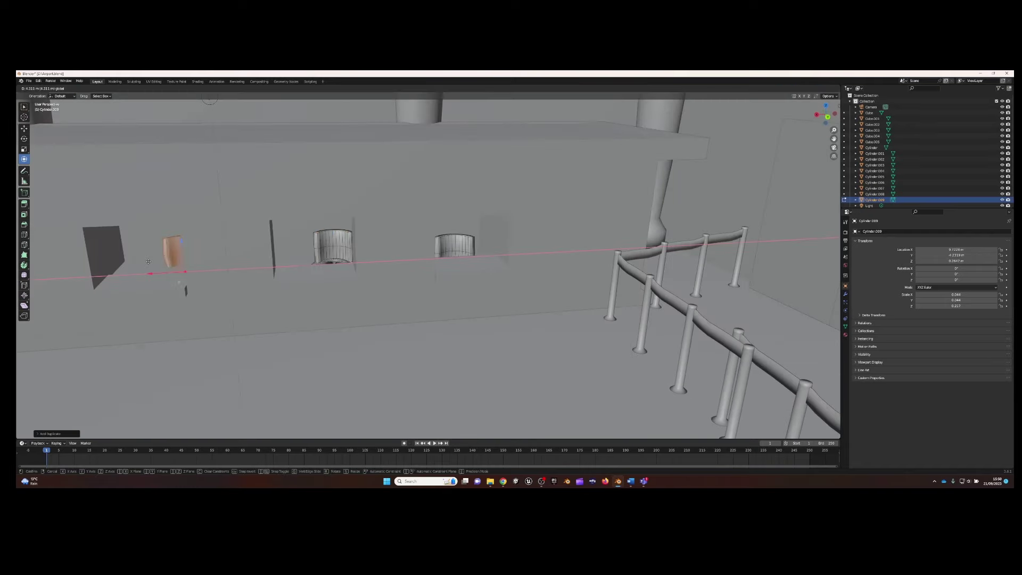
{"action": "middle_click_drag", "start_coordinate": [183, 286], "coordinate": [202, 292]}
{"action": "scroll", "coordinate": [199, 269], "scroll_direction": "up", "scroll_amount": 5}
{"action": "key", "text": "g"}
{"action": "key", "text": "z"}
{"action": "left_click", "coordinate": [142, 233]}
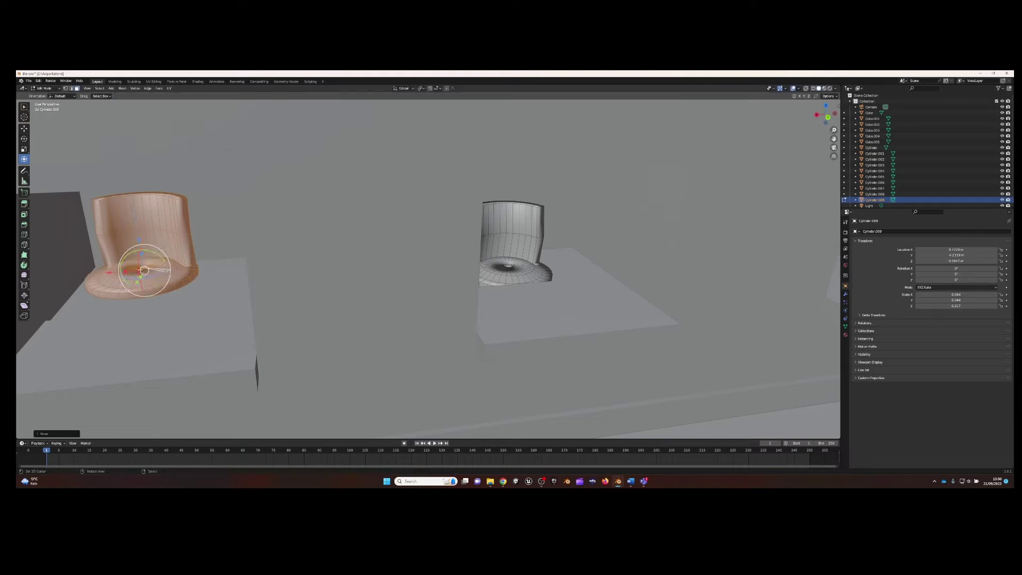
Review the chairs in the window openings beside the counter and queue fences
{"action": "scroll", "coordinate": [142, 234], "scroll_direction": "down", "scroll_amount": 5}
{"action": "middle_click_drag", "start_coordinate": [160, 240], "coordinate": [373, 256]}
{"action": "scroll", "coordinate": [513, 256], "scroll_direction": "up", "scroll_amount": 3}
{"action": "scroll", "coordinate": [513, 256], "scroll_direction": "down", "scroll_amount": 5}
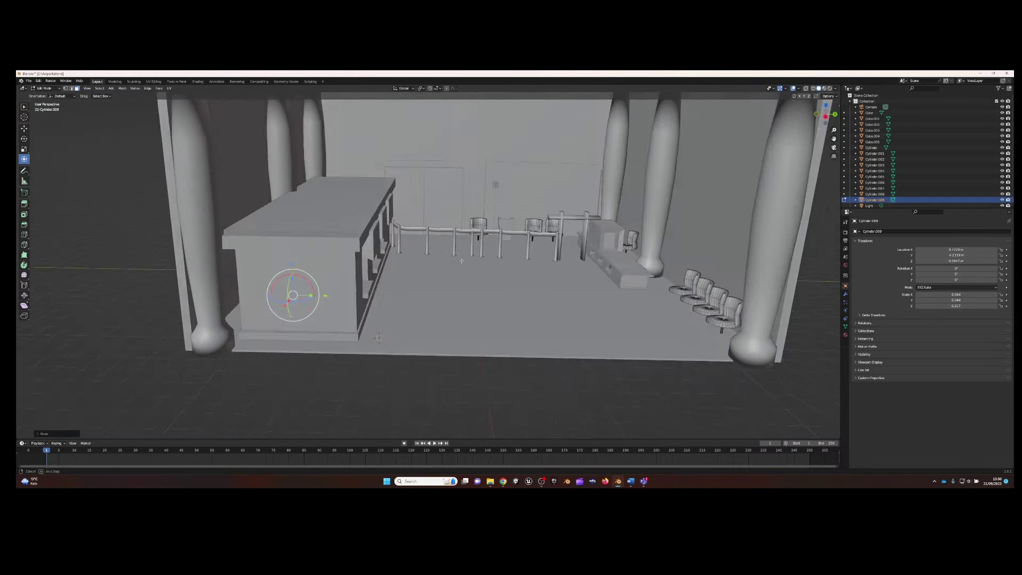
{"action": "middle_click_drag", "start_coordinate": [513, 256], "coordinate": [372, 266]}
{"action": "scroll", "coordinate": [372, 266], "scroll_direction": "up", "scroll_amount": 3}
{"action": "left_click", "coordinate": [29, 81]}
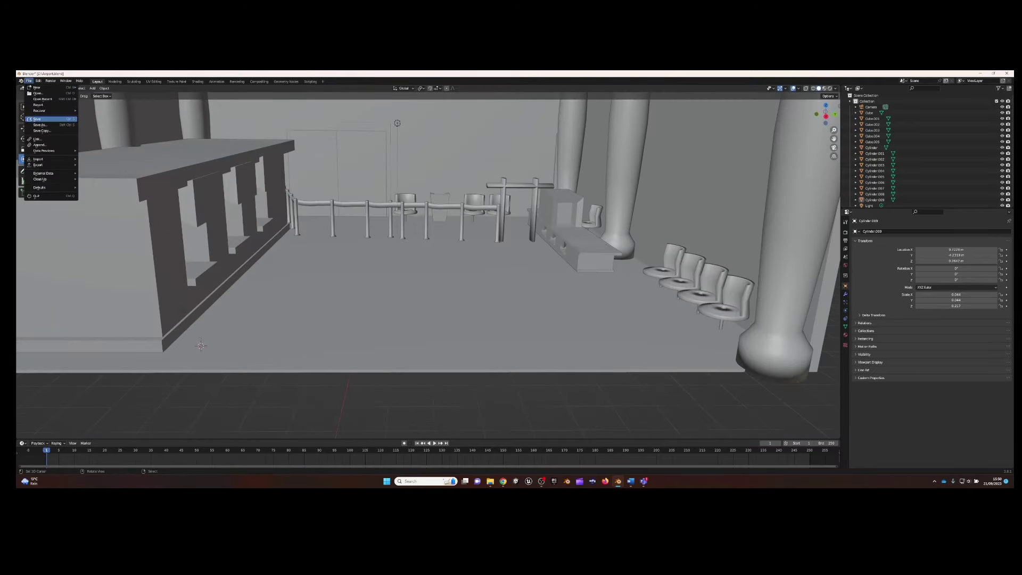
Save the project file
{"action": "left_click", "coordinate": [37, 119]}
{"action": "scroll", "coordinate": [426, 266], "scroll_direction": "down", "scroll_amount": 3}
{"action": "scroll", "coordinate": [425, 266], "scroll_direction": "up", "scroll_amount": 4}
Add a cylinder and stretch it along Z into an upright post
{"action": "left_click", "coordinate": [92, 88]}
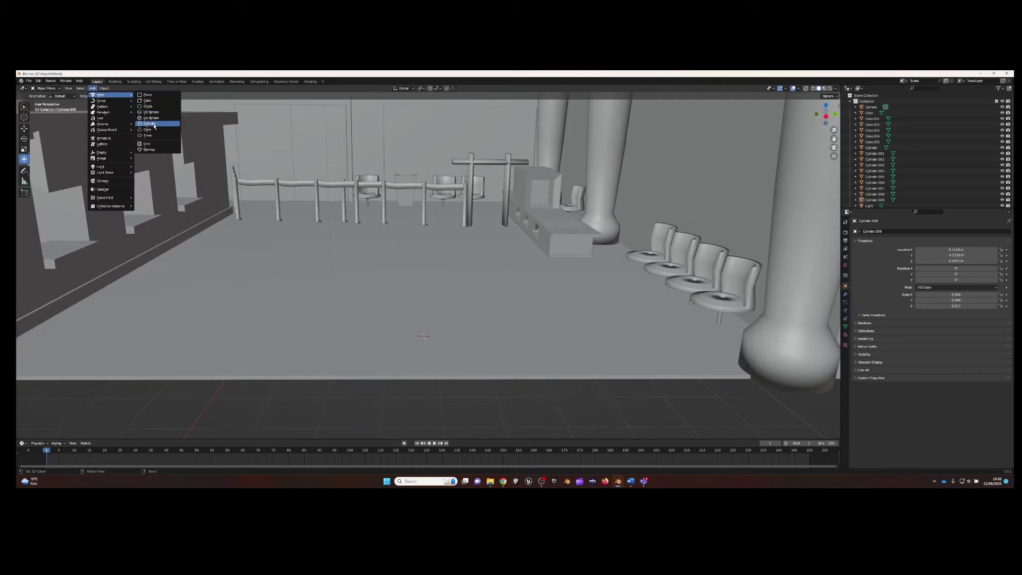
{"action": "left_click", "coordinate": [154, 126]}
{"action": "key", "text": "s"}
{"action": "scroll", "coordinate": [276, 246], "scroll_direction": "up", "scroll_amount": 2}
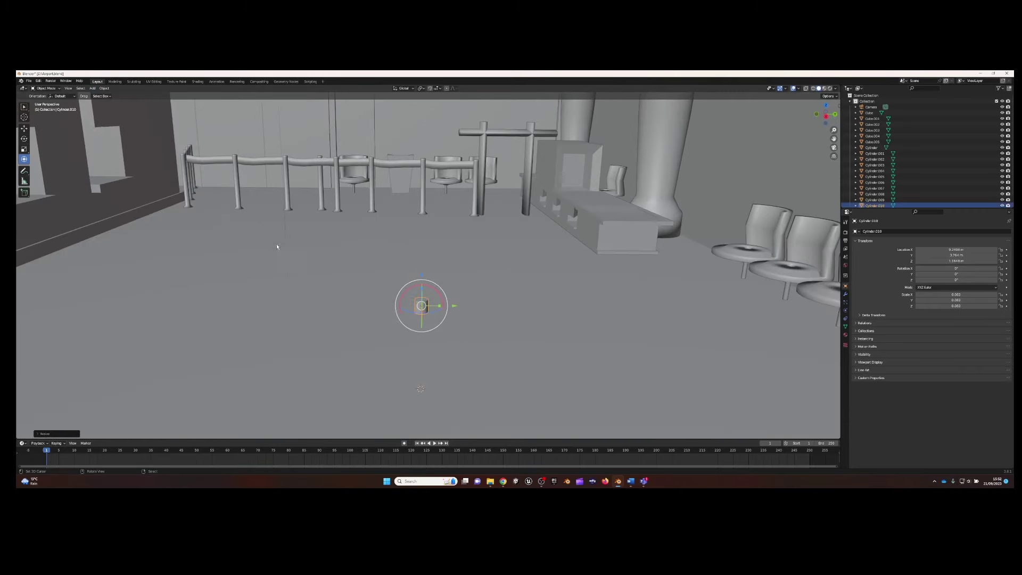
{"action": "left_click", "coordinate": [53, 101]}
{"action": "middle_click_drag", "start_coordinate": [425, 266], "coordinate": [426, 213]}
{"action": "key", "text": "s"}
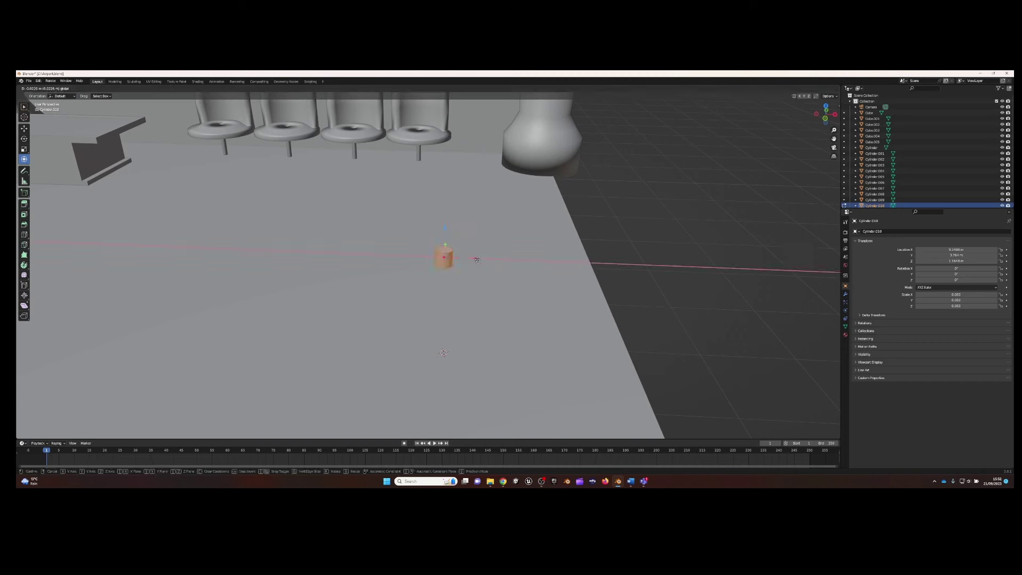
{"action": "key", "text": "z"}
Duplicate the post along X, rotate the copy 90° on X and raise it as a crossbar
{"action": "key", "text": "shift+d"}
{"action": "key", "text": "x"}
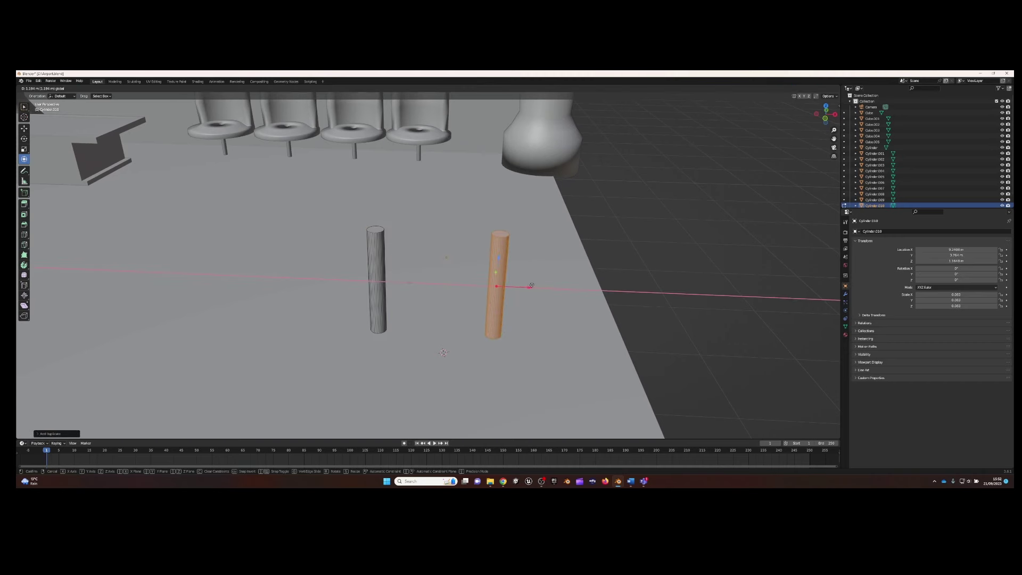
{"action": "left_click", "coordinate": [529, 285]}
{"action": "middle_click_drag", "start_coordinate": [486, 283], "coordinate": [433, 229]}
{"action": "type", "text": "rx90"}
{"action": "key", "text": "Return"}
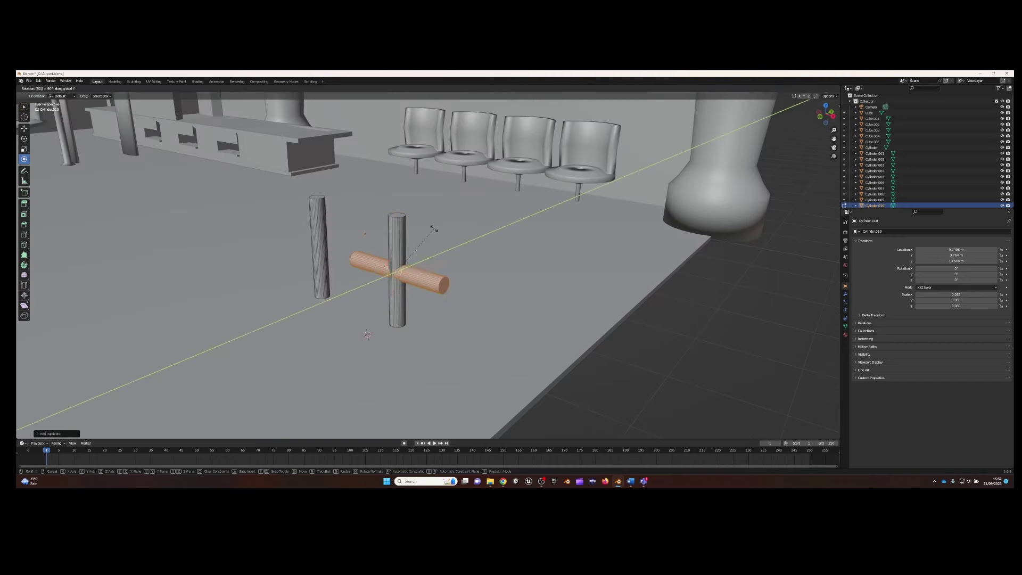
{"action": "key", "text": "g"}
{"action": "key", "text": "z"}
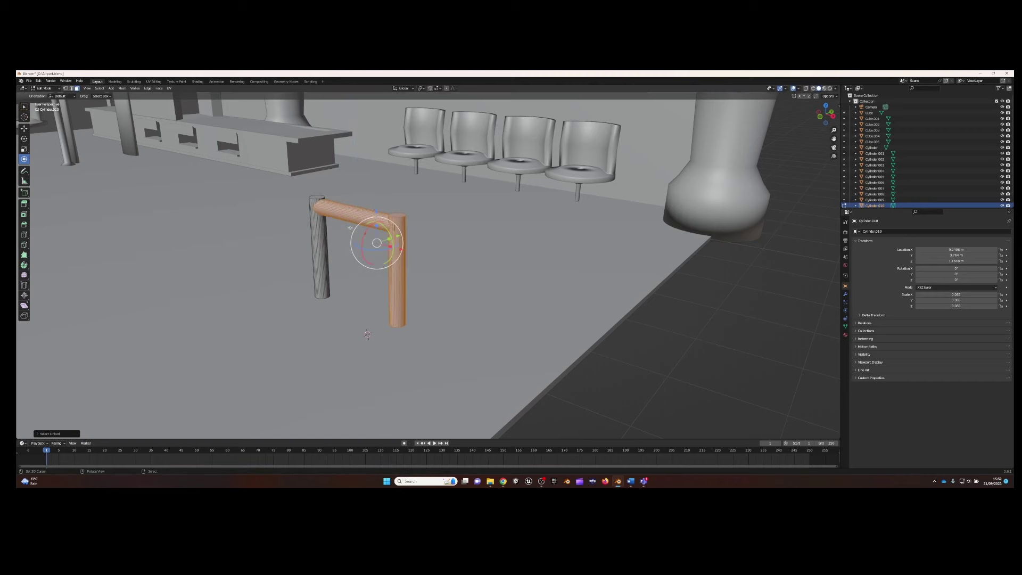
{"action": "type", "text": "90"}
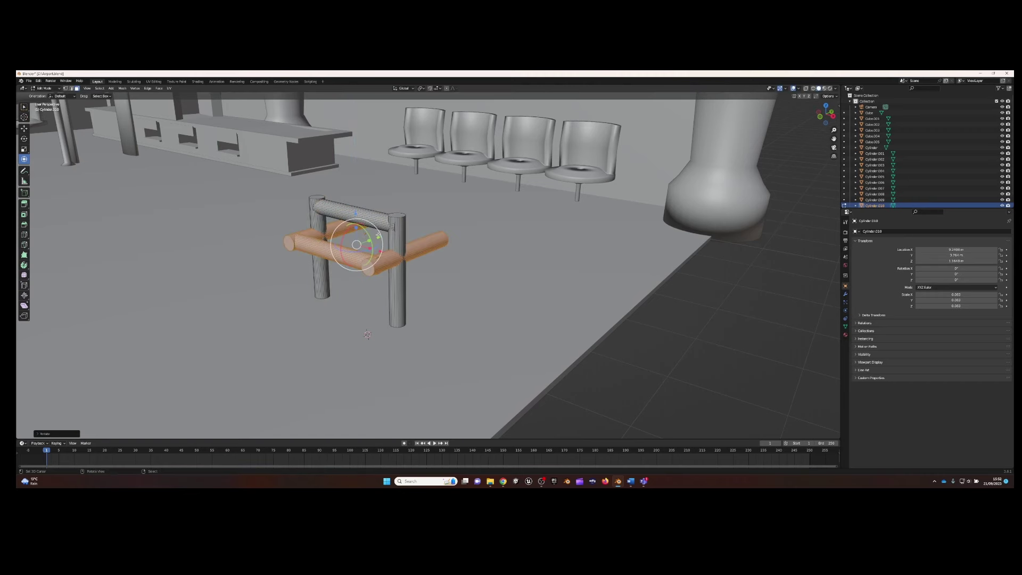
{"action": "key", "text": "Return"}
Lower the flat frame copy to the floor and lengthen the lower bars to the left post
{"action": "key", "text": "g"}
{"action": "key", "text": "z"}
{"action": "left_click", "coordinate": [313, 299]}
{"action": "scroll", "coordinate": [314, 299], "scroll_direction": "down", "scroll_amount": 3}
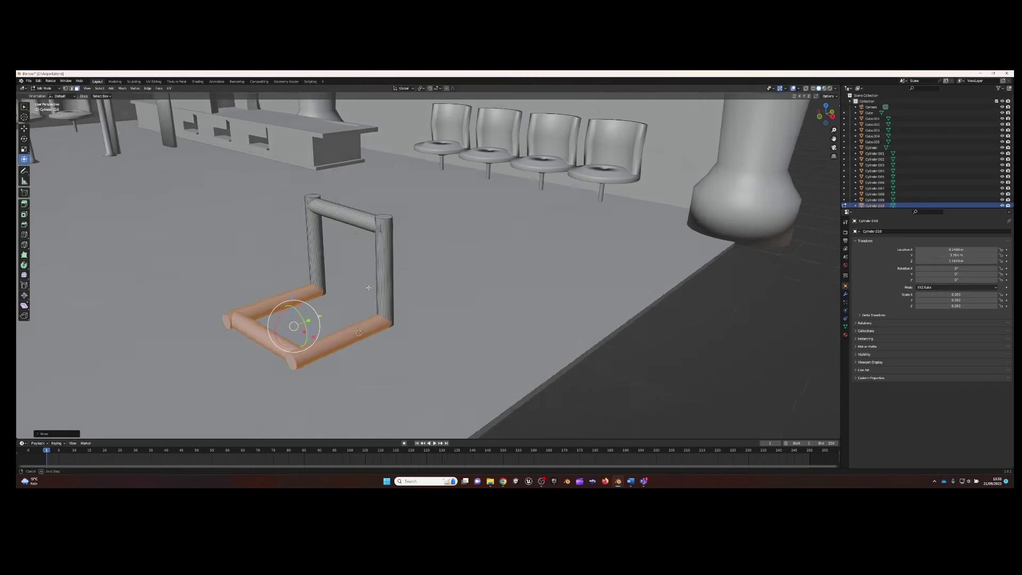
{"action": "middle_click_drag", "start_coordinate": [346, 287], "coordinate": [425, 263]}
{"action": "left_click_drag", "start_coordinate": [379, 282], "coordinate": [325, 289]}
{"action": "left_click", "coordinate": [419, 289]}
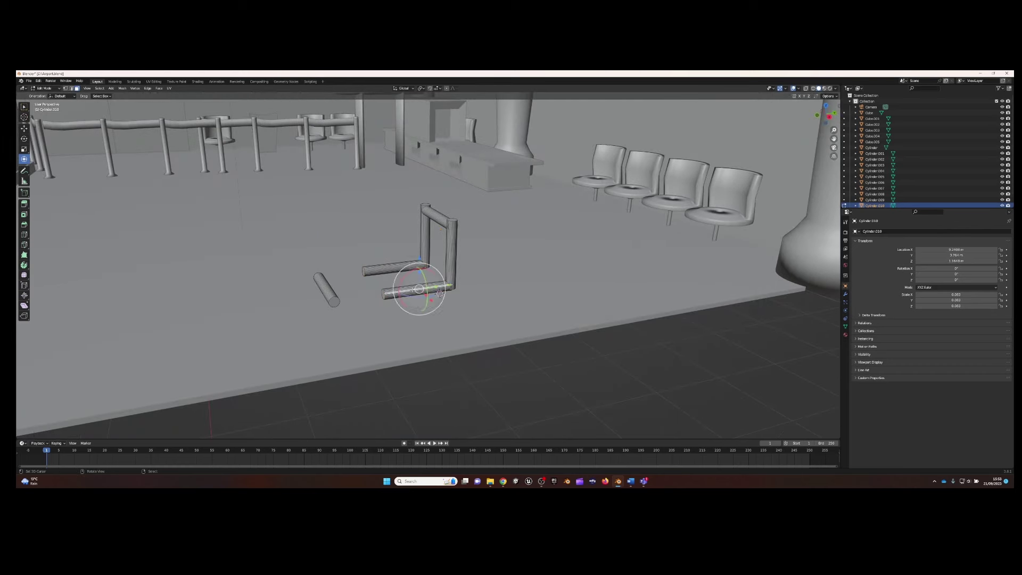
{"action": "key", "text": "s"}
{"action": "left_click", "coordinate": [420, 254]}
{"action": "scroll", "coordinate": [420, 255], "scroll_direction": "up", "scroll_amount": 2}
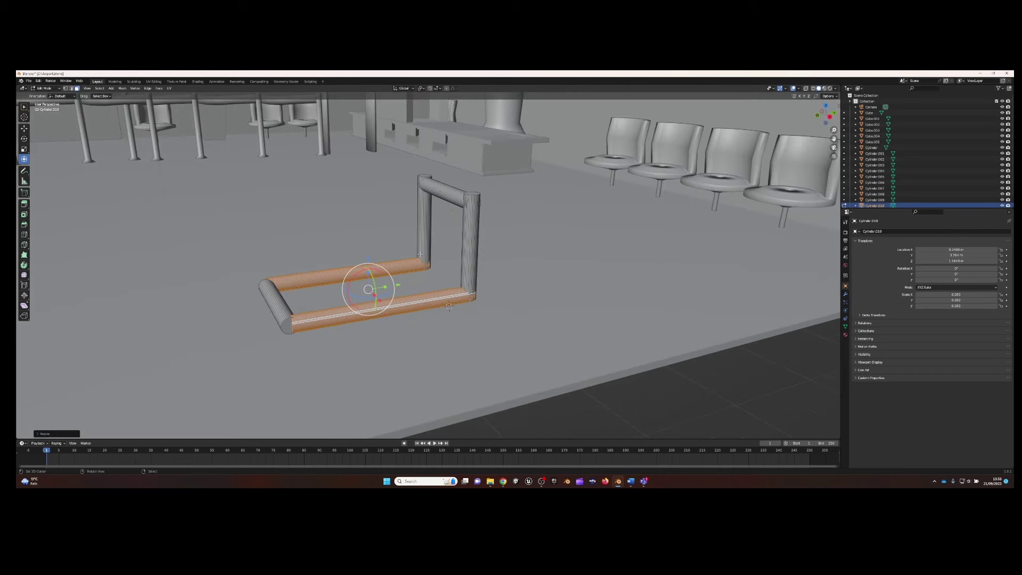
Make all the frame tubes thinner with Shrink/Fatten and shift the left end bar along X
{"action": "key", "text": "a"}
{"action": "key", "text": "alt+s"}
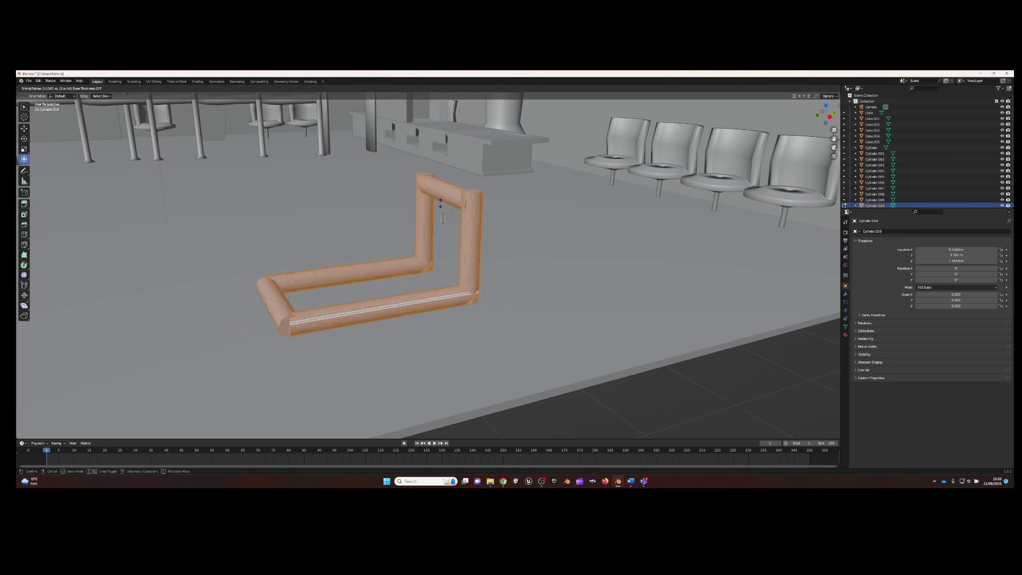
{"action": "left_click", "coordinate": [445, 254]}
{"action": "key", "text": "alt+a"}
{"action": "left_click", "coordinate": [274, 296], "text": "alt"}
{"action": "key", "text": "g"}
{"action": "key", "text": "x"}
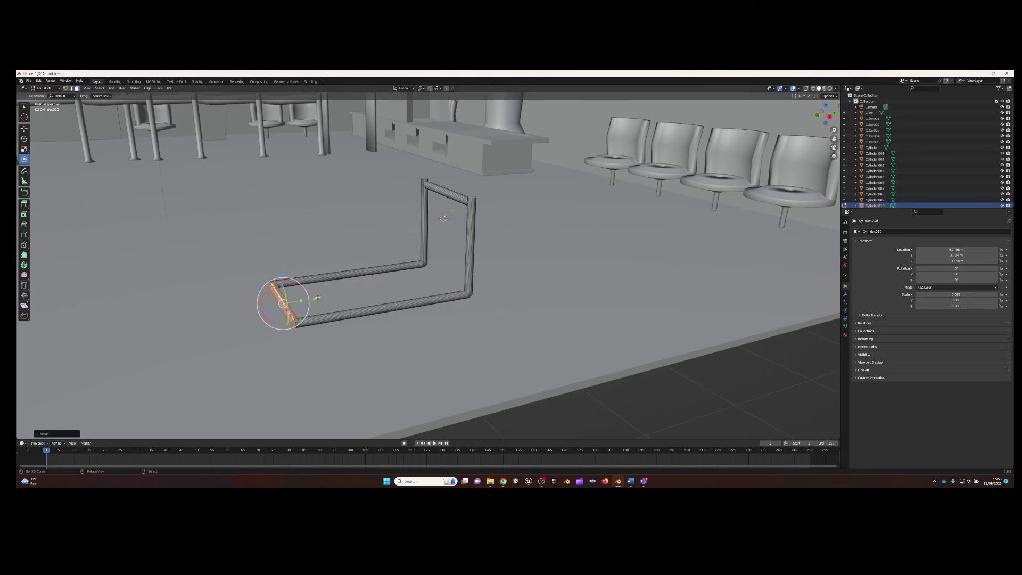
Duplicate the cross-bar rungs along X to space them beneath the trolley deck
{"action": "mouse_move", "coordinate": [277, 298]}
{"action": "middle_mouse_down"}
{"action": "mouse_move", "coordinate": [504, 206]}
{"action": "mouse_move", "coordinate": [429, 241]}
{"action": "mouse_move", "coordinate": [503, 292]}
{"action": "middle_mouse_up"}
{"action": "left_click", "coordinate": [425, 219], "text": "alt+shift"}
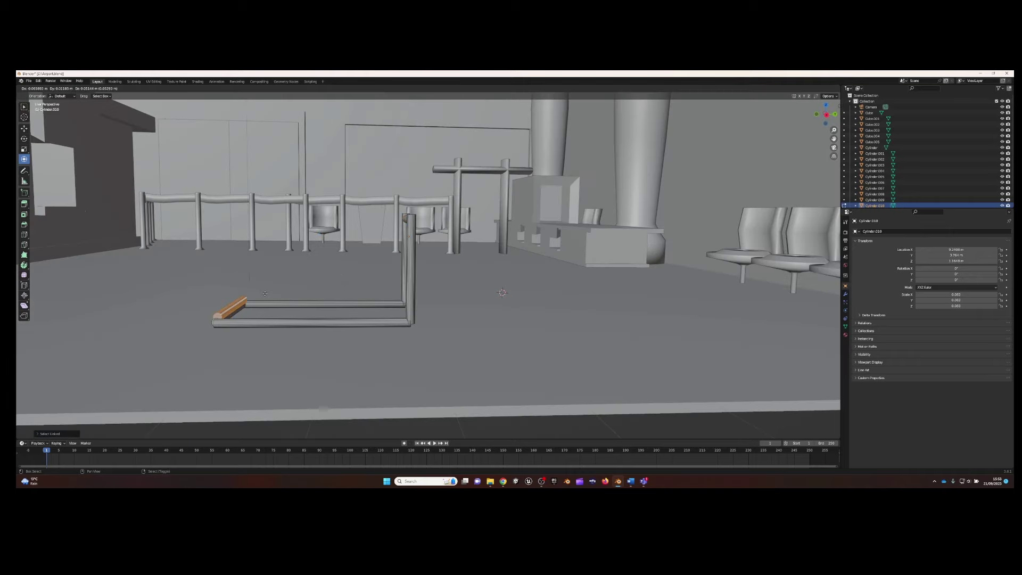
{"action": "key", "text": "shift+d"}
{"action": "key", "text": "x"}
{"action": "left_click", "coordinate": [318, 314]}
{"action": "key", "text": "shift+d"}
{"action": "key", "text": "x"}
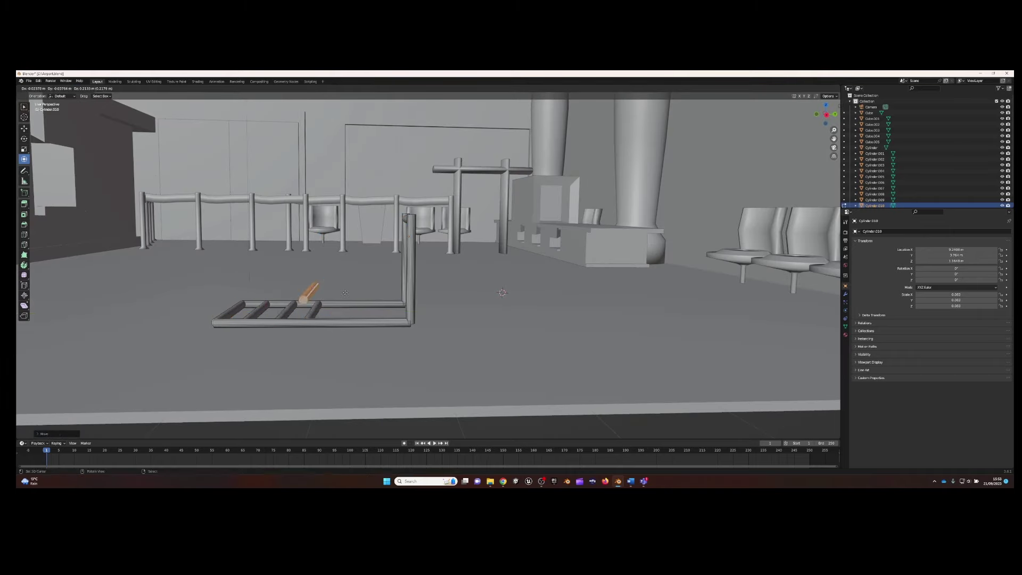
{"action": "key", "text": "shift+d"}
{"action": "key", "text": "x"}
{"action": "left_click", "coordinate": [377, 313]}
{"action": "mouse_move", "coordinate": [377, 313]}
{"action": "middle_mouse_down"}
{"action": "mouse_move", "coordinate": [427, 244]}
{"action": "mouse_move", "coordinate": [506, 291]}
{"action": "middle_mouse_up"}
Duplicate and rotate a rung into an angled strut, then select its connected piece
{"action": "key", "text": "shift+d"}
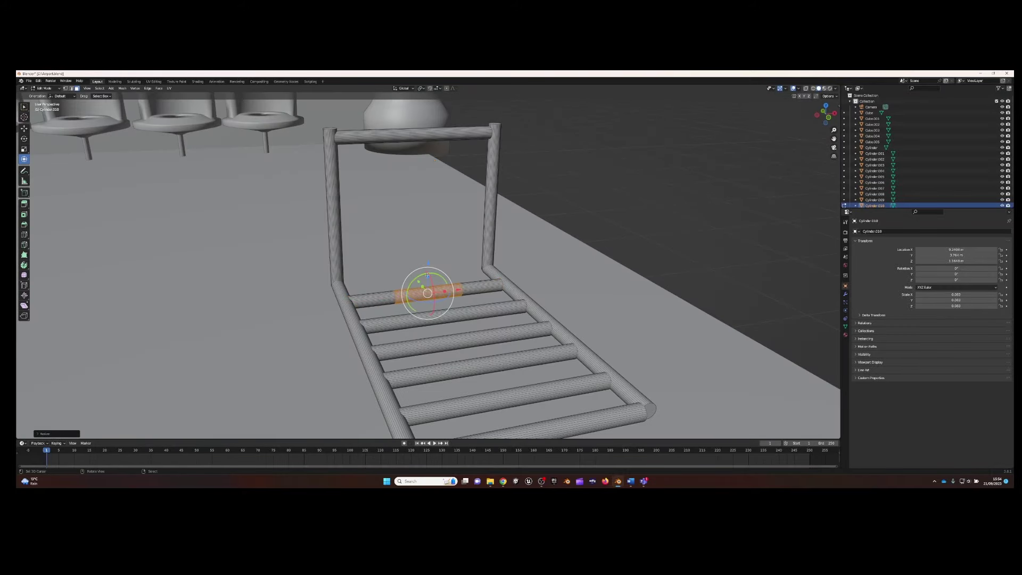
{"action": "left_click", "coordinate": [447, 266]}
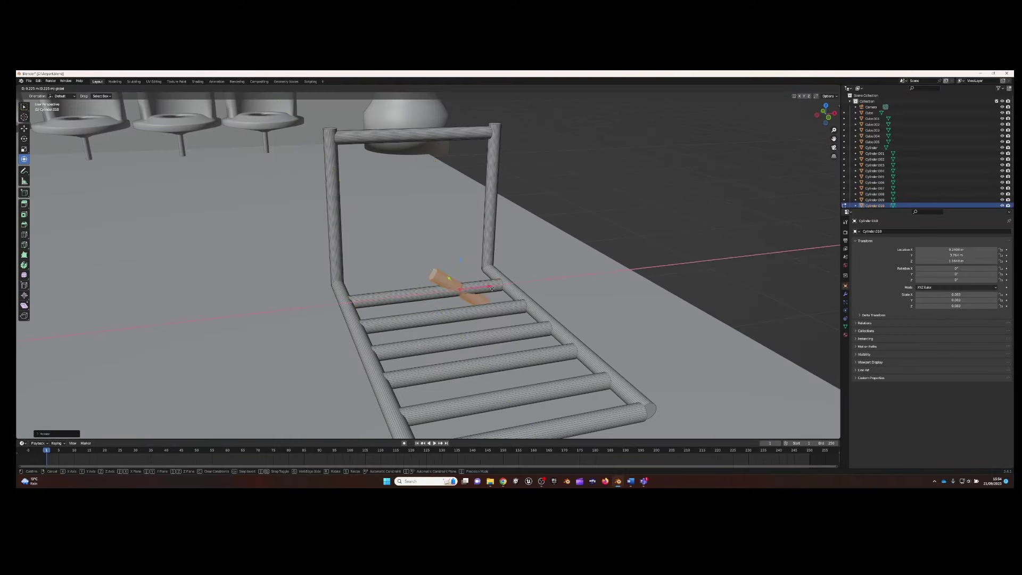
{"action": "key", "text": "Tab"}
{"action": "key", "text": "g"}
{"action": "mouse_move", "coordinate": [467, 303]}
{"action": "middle_mouse_down"}
{"action": "mouse_move", "coordinate": [349, 292]}
{"action": "mouse_move", "coordinate": [358, 262]}
{"action": "middle_mouse_up"}
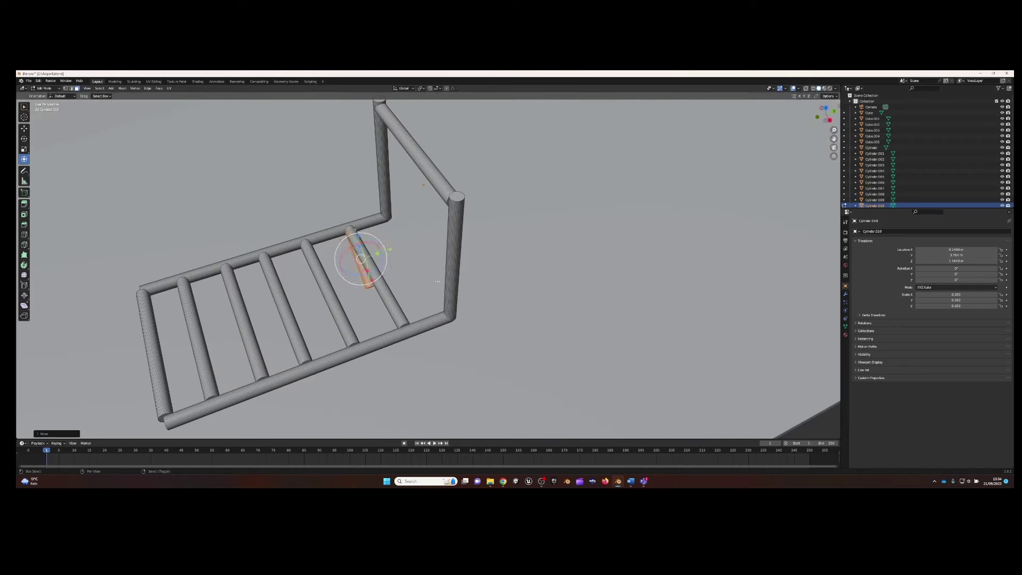
{"action": "left_click", "coordinate": [263, 276]}
{"action": "key", "text": "ctrl+l"}
{"action": "middle_click_drag", "start_coordinate": [262, 277], "coordinate": [497, 302]}
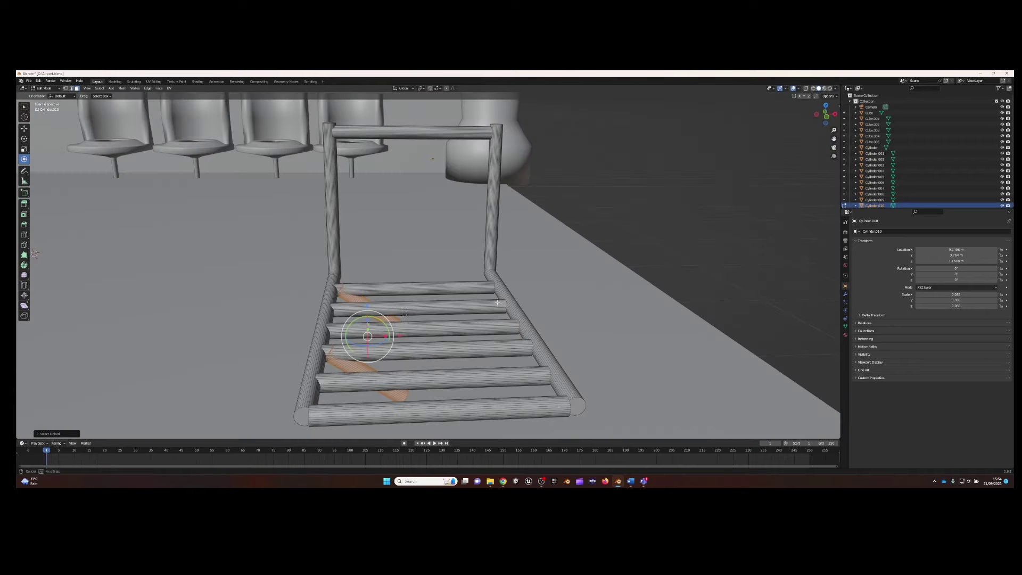
Copy the rotated strut pieces along X to the other side and place the lower bar
{"action": "left_click", "coordinate": [428, 323]}
{"action": "key", "text": "shift+d"}
{"action": "key", "text": "x"}
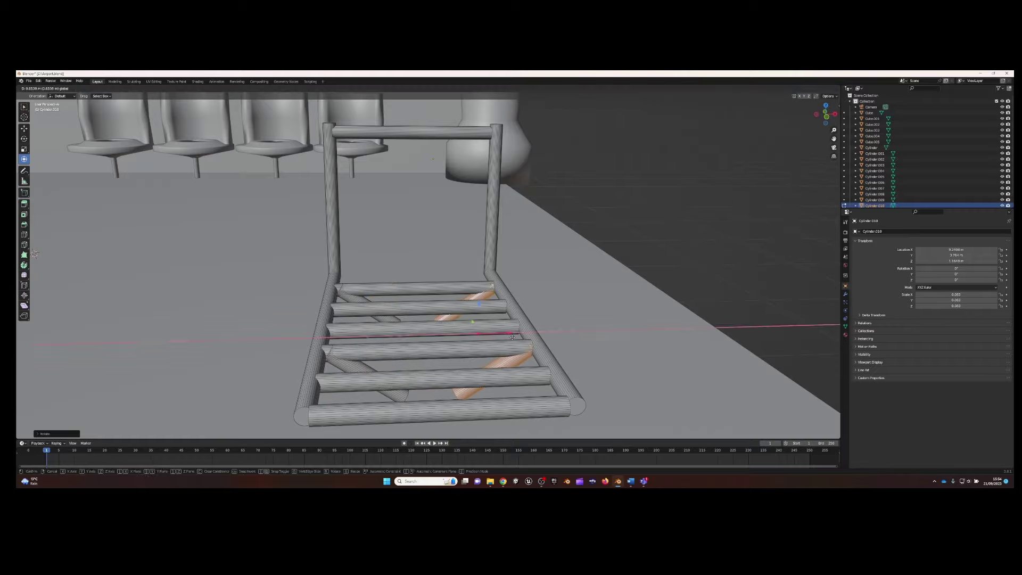
{"action": "left_click", "coordinate": [512, 337]}
{"action": "middle_click_drag", "start_coordinate": [512, 337], "coordinate": [388, 326]}
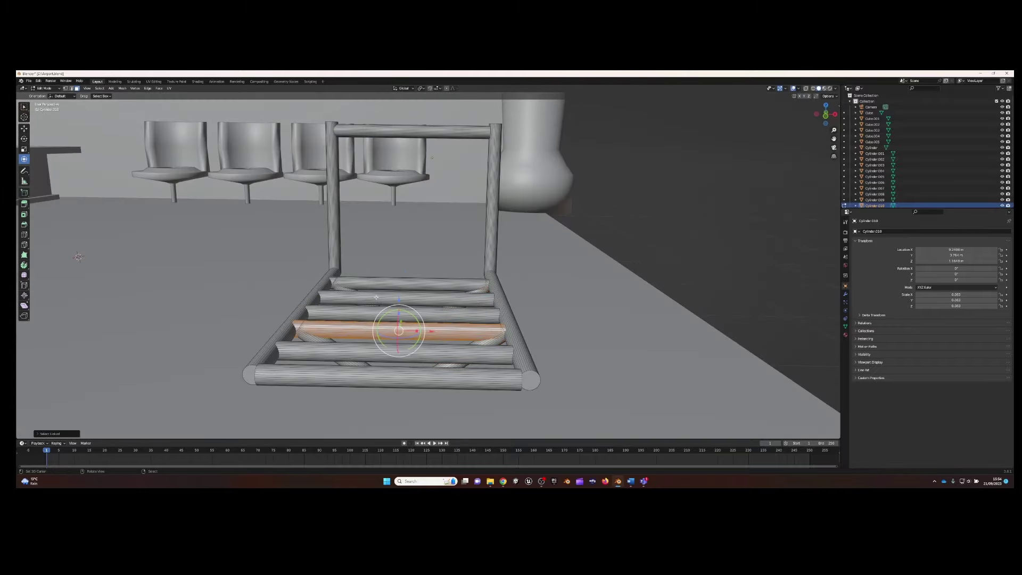
{"action": "left_click", "coordinate": [456, 286]}
In Edit Mode, select both lower bars' end faces, extrude them and fatten them
{"action": "middle_click_drag", "start_coordinate": [457, 286], "coordinate": [408, 351]}
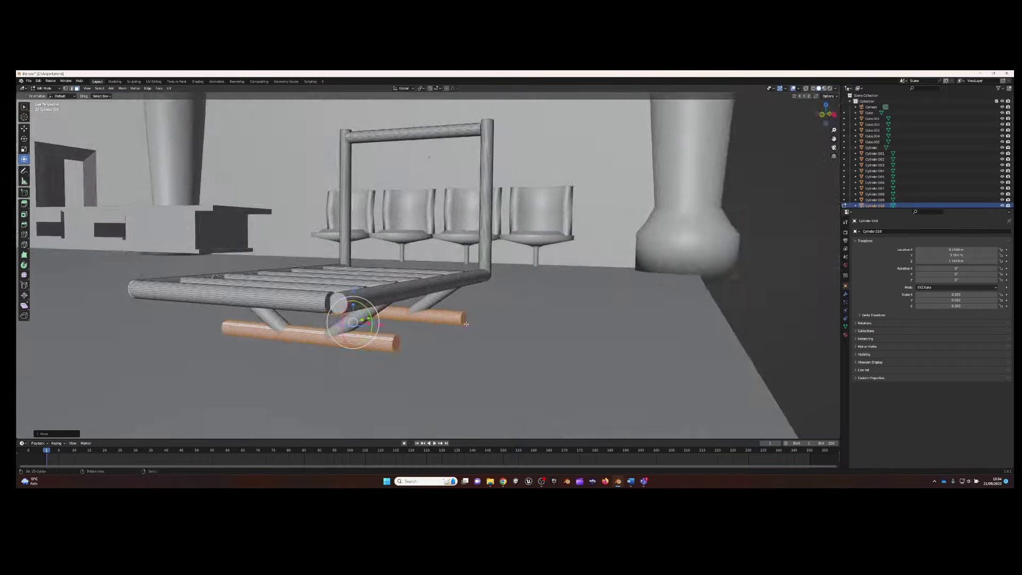
{"action": "key", "text": "Tab"}
{"action": "left_click", "coordinate": [201, 366]}
{"action": "mouse_move", "coordinate": [201, 366]}
{"action": "middle_mouse_down"}
{"action": "mouse_move", "coordinate": [634, 384]}
{"action": "mouse_move", "coordinate": [544, 338]}
{"action": "middle_mouse_up"}
{"action": "left_click", "coordinate": [633, 385], "text": "shift"}
{"action": "key", "text": "e"}
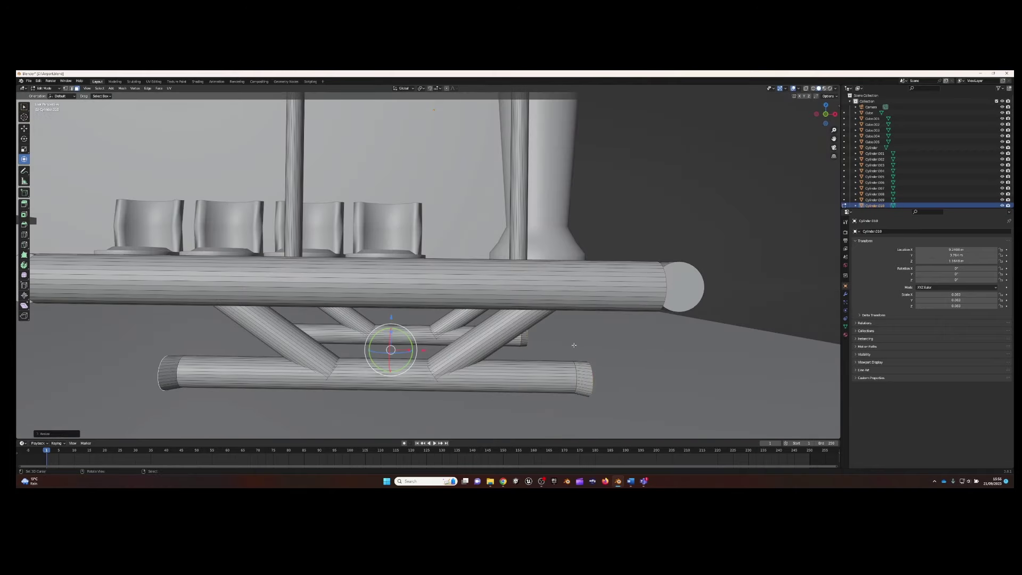
{"action": "left_click", "coordinate": [585, 222]}
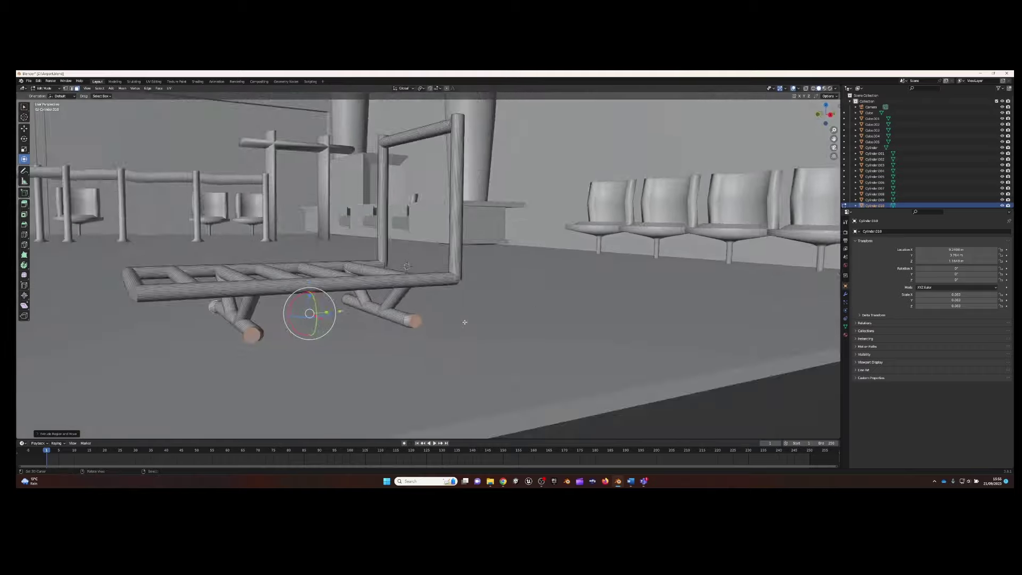
Scale the extruded ends along Z and Y into half-disc wheel shapes
{"action": "middle_click_drag", "start_coordinate": [585, 223], "coordinate": [501, 324]}
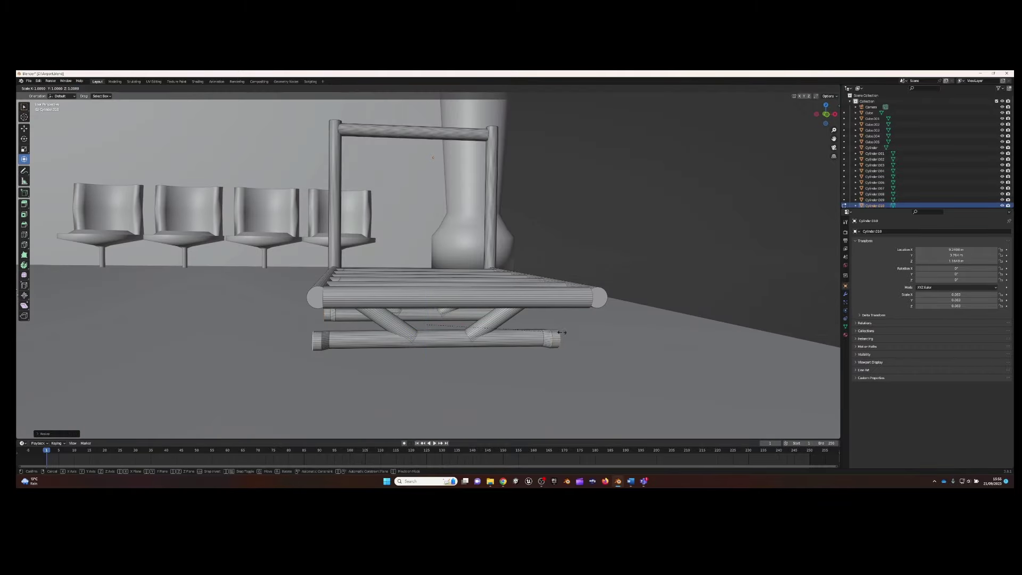
{"action": "left_click", "coordinate": [833, 348]}
{"action": "mouse_move", "coordinate": [832, 348]}
{"action": "middle_mouse_down"}
{"action": "mouse_move", "coordinate": [621, 341]}
{"action": "mouse_move", "coordinate": [533, 383]}
{"action": "middle_mouse_up"}
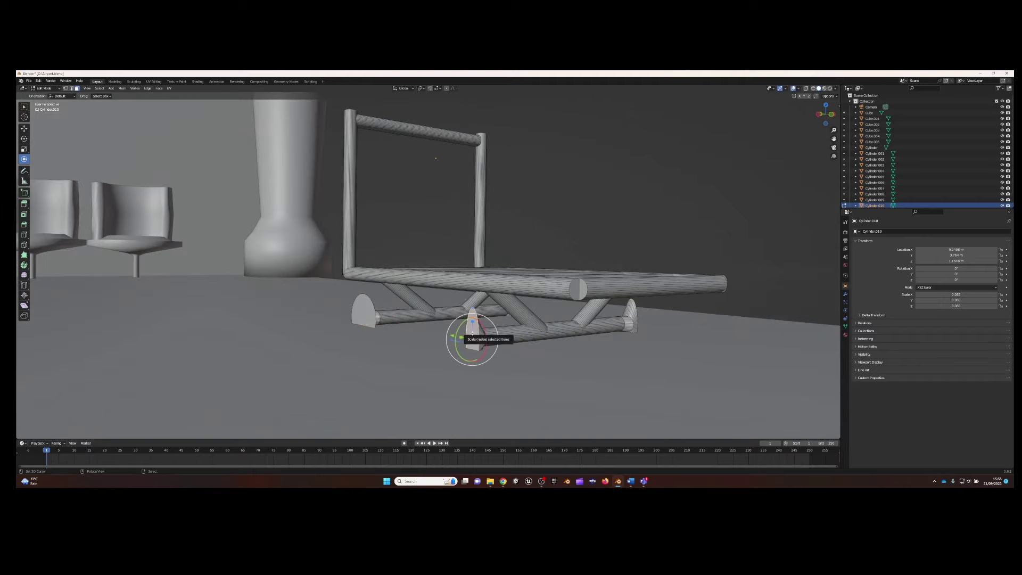
{"action": "left_click", "coordinate": [491, 340]}
{"action": "mouse_move", "coordinate": [491, 340]}
{"action": "middle_mouse_down"}
{"action": "mouse_move", "coordinate": [414, 321]}
{"action": "mouse_move", "coordinate": [426, 346]}
{"action": "mouse_move", "coordinate": [474, 354]}
{"action": "mouse_move", "coordinate": [406, 336]}
{"action": "middle_mouse_up"}
{"action": "left_click", "coordinate": [395, 342]}
{"action": "left_click", "coordinate": [508, 357]}
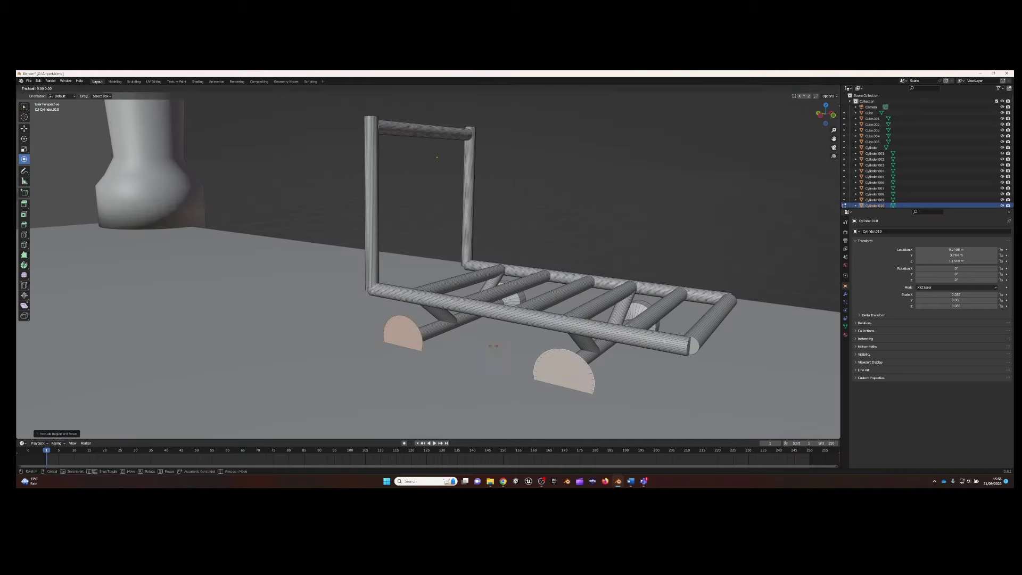
Finish rotating, resizing and shifting the trolley's round wheel pieces along X
{"action": "left_click", "coordinate": [493, 346]}
{"action": "mouse_move", "coordinate": [494, 346]}
{"action": "middle_mouse_down"}
{"action": "mouse_move", "coordinate": [474, 358]}
{"action": "mouse_move", "coordinate": [486, 301]}
{"action": "mouse_move", "coordinate": [446, 347]}
{"action": "middle_mouse_up"}
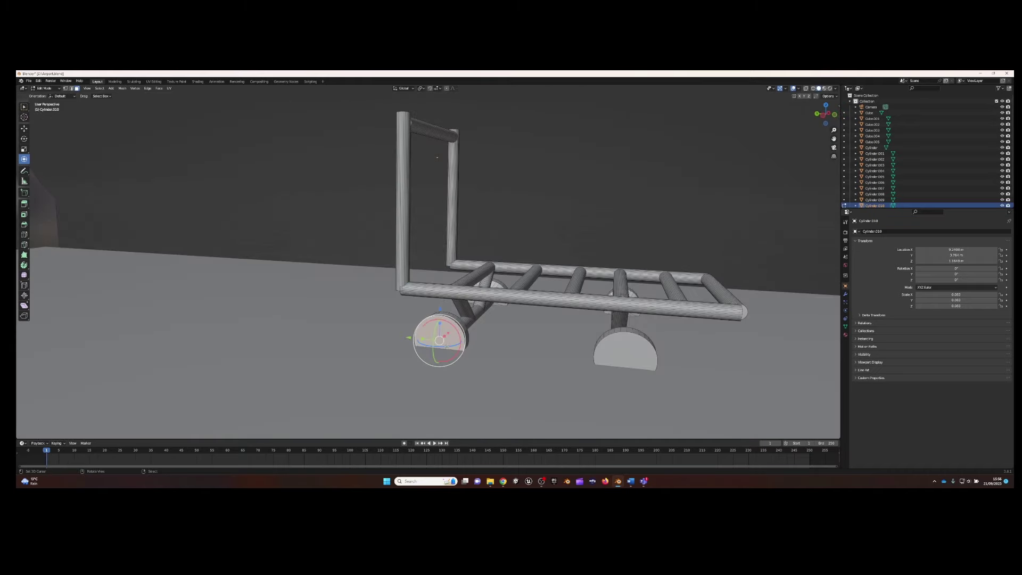
{"action": "left_click", "coordinate": [664, 367]}
{"action": "mouse_move", "coordinate": [664, 367]}
{"action": "middle_mouse_down"}
{"action": "mouse_move", "coordinate": [374, 324]}
{"action": "mouse_move", "coordinate": [331, 328]}
{"action": "middle_mouse_up"}
{"action": "left_click", "coordinate": [336, 329]}
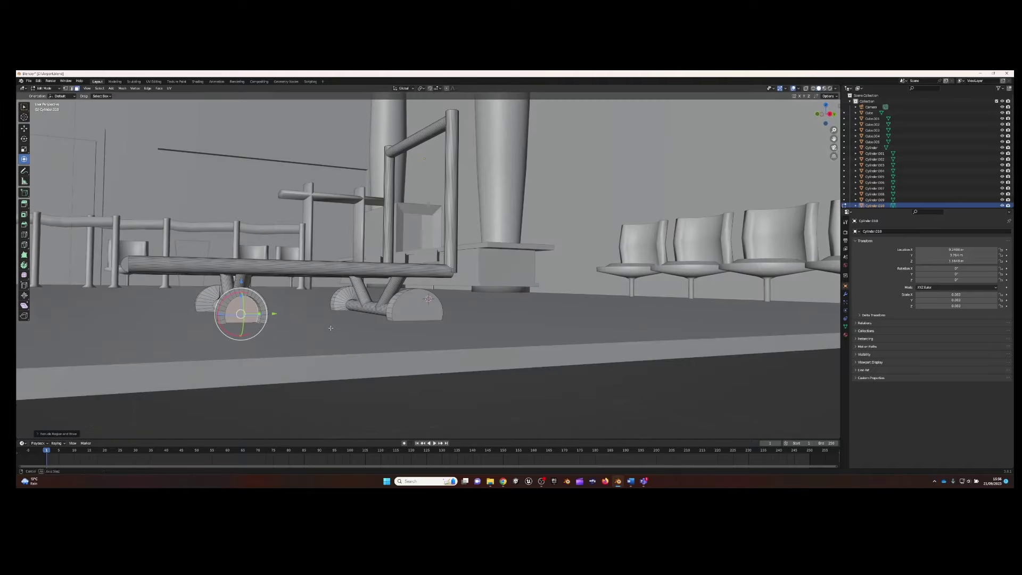
{"action": "left_click", "coordinate": [500, 321]}
{"action": "mouse_move", "coordinate": [500, 321]}
{"action": "middle_mouse_down"}
{"action": "mouse_move", "coordinate": [468, 327]}
{"action": "mouse_move", "coordinate": [422, 312]}
{"action": "mouse_move", "coordinate": [404, 327]}
{"action": "mouse_move", "coordinate": [426, 298]}
{"action": "mouse_move", "coordinate": [437, 319]}
{"action": "middle_mouse_up"}
{"action": "key", "text": "g"}
{"action": "key", "text": "x"}
{"action": "left_click", "coordinate": [472, 328]}
Select the whole trolley mesh and raise it straight up along Z
{"action": "key", "text": "a"}
{"action": "key", "text": "g"}
{"action": "key", "text": "z"}
{"action": "left_click", "coordinate": [422, 312]}
Add a cube, stretch it along X into a long luggage box, and loop-cut it
{"action": "left_click", "coordinate": [110, 89]}
{"action": "left_click", "coordinate": [117, 112]}
{"action": "key", "text": "s"}
{"action": "left_click", "coordinate": [410, 320]}
{"action": "key", "text": "g"}
{"action": "key", "text": "z"}
{"action": "key", "text": "s"}
{"action": "key", "text": "x"}
{"action": "key", "text": "ctrl+r"}
{"action": "left_click", "coordinate": [415, 341]}
{"action": "key", "text": "s"}
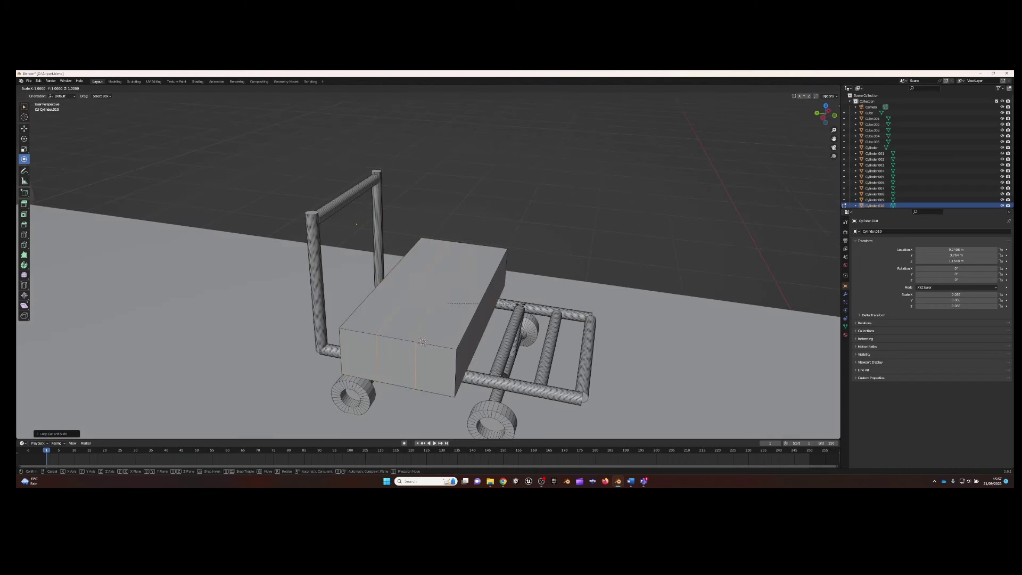
Resize the new edge loop and extrude the box's end face outward
{"action": "left_click", "coordinate": [445, 300]}
{"action": "left_click", "coordinate": [77, 88]}
{"action": "mouse_move", "coordinate": [435, 282]}
{"action": "middle_mouse_down"}
{"action": "mouse_move", "coordinate": [506, 279]}
{"action": "mouse_move", "coordinate": [479, 368]}
{"action": "mouse_move", "coordinate": [436, 315]}
{"action": "middle_mouse_up"}
{"action": "left_click", "coordinate": [479, 373]}
{"action": "key", "text": "e"}
Duplicate the box, rotate and shrink the copy, and set it on the trolley
{"action": "key", "text": "a"}
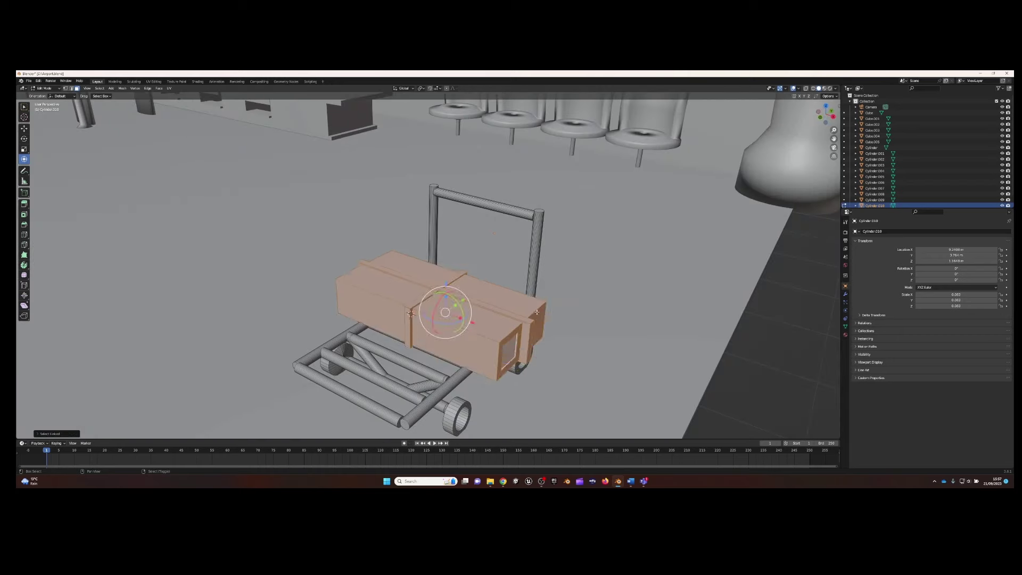
{"action": "key", "text": "shift+d"}
{"action": "left_click", "coordinate": [376, 365]}
{"action": "key", "text": "r"}
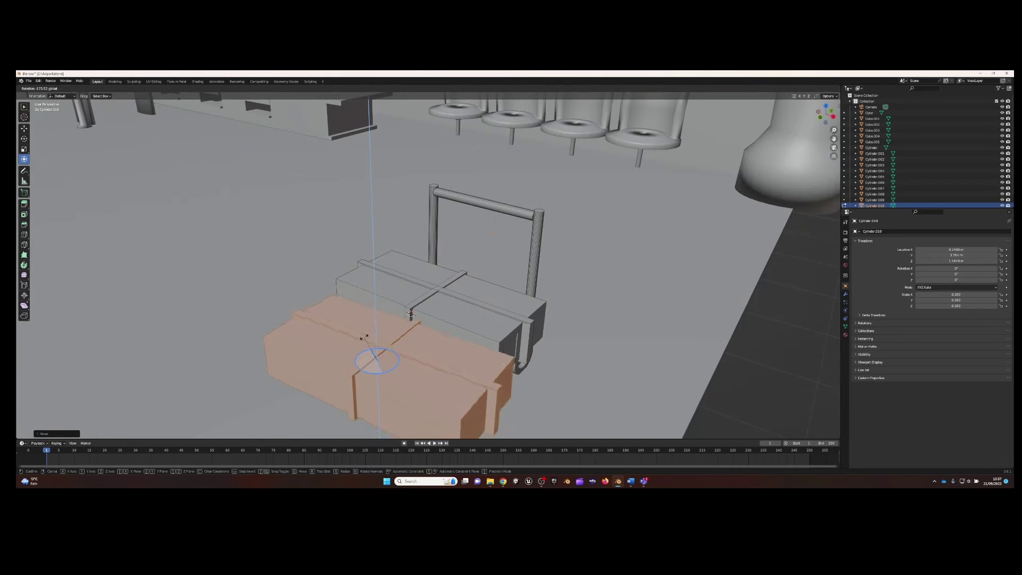
{"action": "left_click", "coordinate": [389, 351]}
{"action": "key", "text": "s"}
{"action": "left_click", "coordinate": [426, 342]}
{"action": "key", "text": "g"}
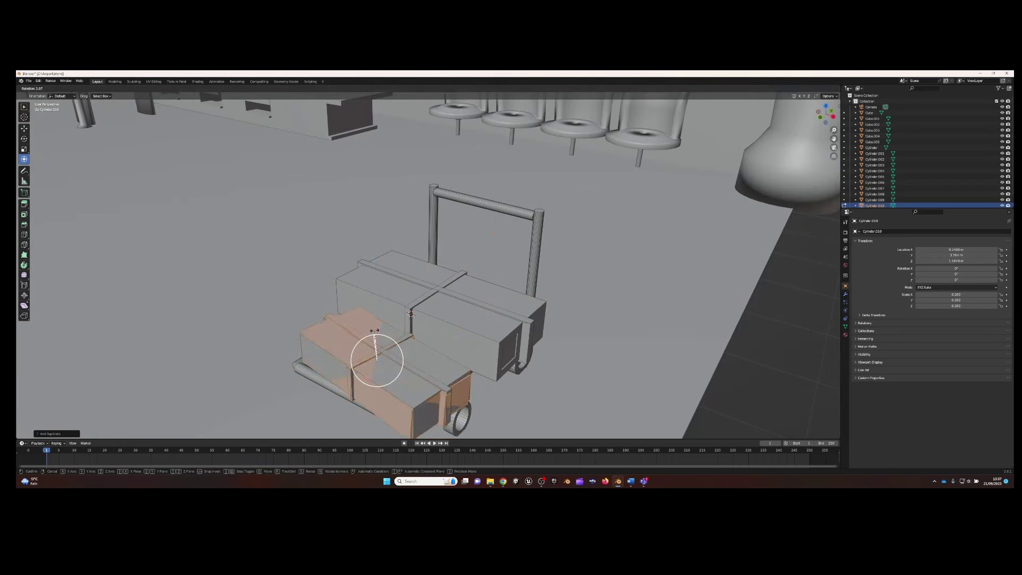
{"action": "left_click", "coordinate": [383, 325]}
Turn that box around Z and duplicate it onto the top of the stack
{"action": "mouse_move", "coordinate": [383, 325]}
{"action": "middle_mouse_down"}
{"action": "mouse_move", "coordinate": [319, 287]}
{"action": "mouse_move", "coordinate": [431, 289]}
{"action": "middle_mouse_up"}
{"action": "key", "text": "r"}
{"action": "key", "text": "z"}
{"action": "left_click", "coordinate": [315, 285]}
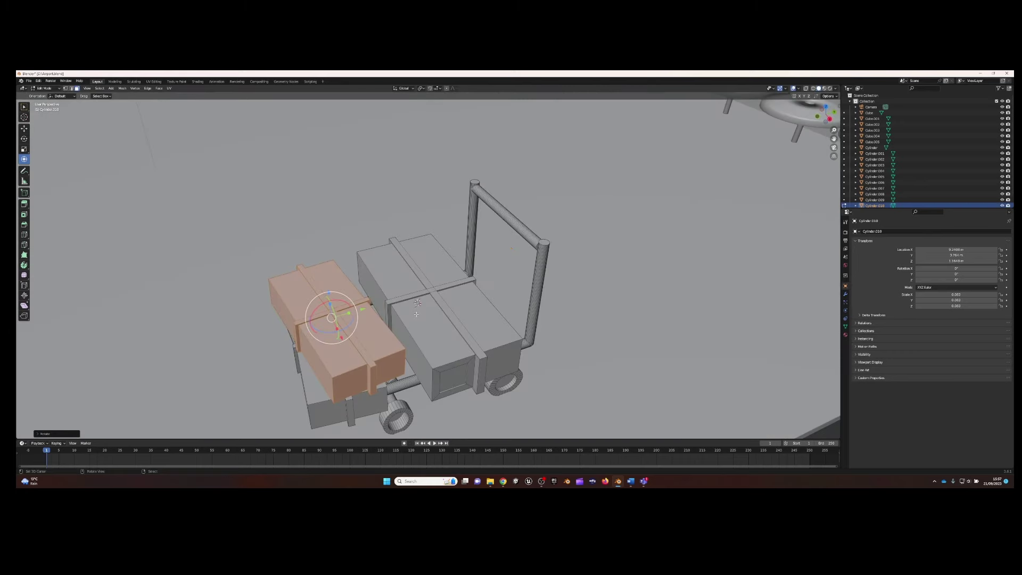
{"action": "key", "text": "Tab"}
{"action": "key", "text": "a"}
{"action": "key", "text": "shift+d"}
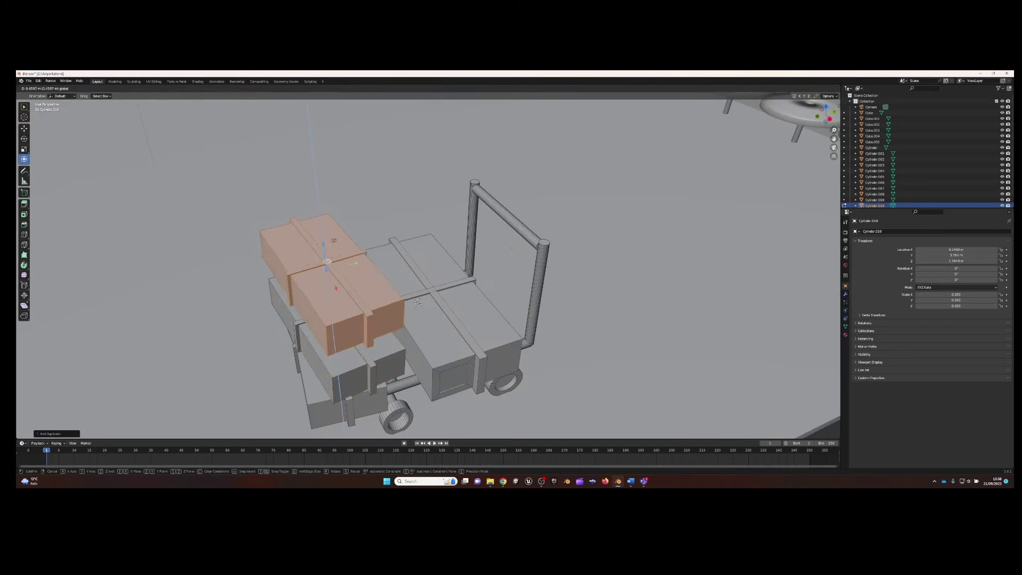
{"action": "left_click", "coordinate": [445, 298]}
Add loop cuts along the box and extrude them into raised strap bands
{"action": "middle_click_drag", "start_coordinate": [445, 298], "coordinate": [261, 234]}
{"action": "key", "text": "ctrl+r"}
{"action": "left_click", "coordinate": [261, 234]}
{"action": "key", "text": "g"}
{"action": "key", "text": "g"}
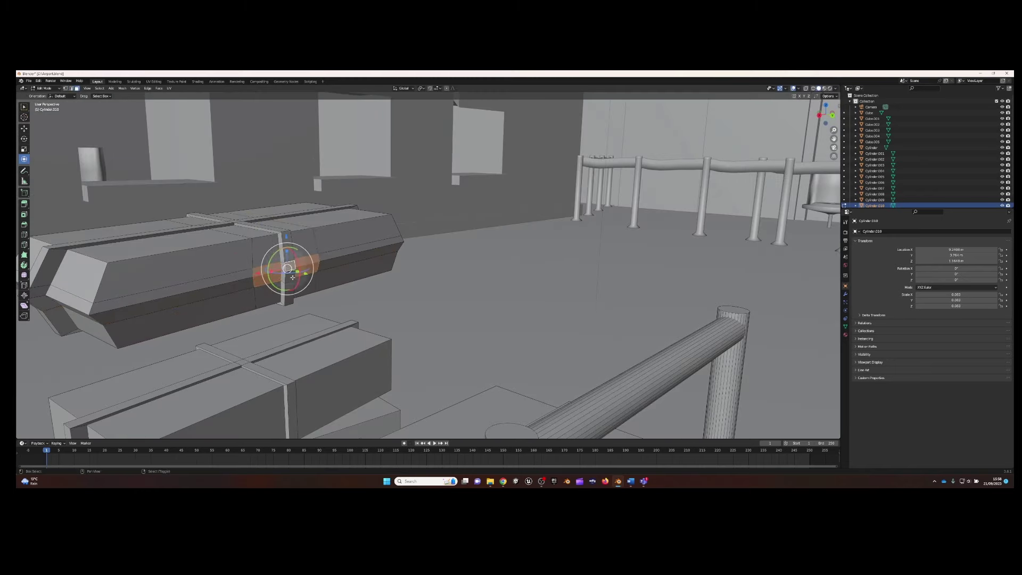
{"action": "mouse_move", "coordinate": [292, 277]}
{"action": "middle_mouse_down"}
{"action": "mouse_move", "coordinate": [267, 358]}
{"action": "mouse_move", "coordinate": [308, 353]}
{"action": "middle_mouse_up"}
{"action": "key", "text": "e"}
{"action": "left_click", "coordinate": [267, 358]}
{"action": "key", "text": "ctrl+r"}
{"action": "left_click", "coordinate": [258, 391]}
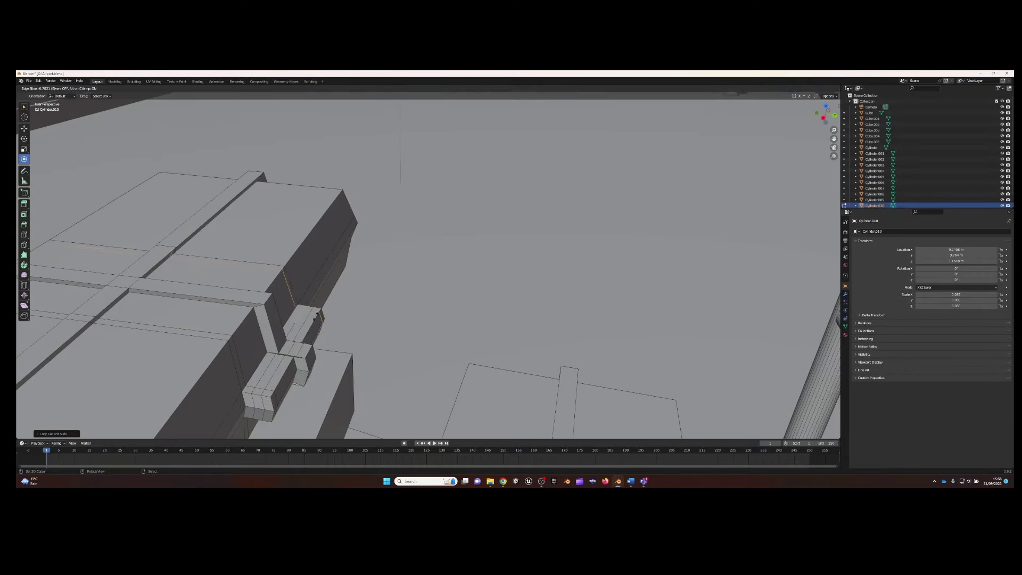
{"action": "scroll", "coordinate": [281, 367], "scroll_direction": "down", "scroll_amount": 5}
Subdivide the top box and smooth its vertices into a soft rounded bag
{"action": "middle_click_drag", "start_coordinate": [280, 368], "coordinate": [394, 298]}
{"action": "key", "text": "ctrl+l"}
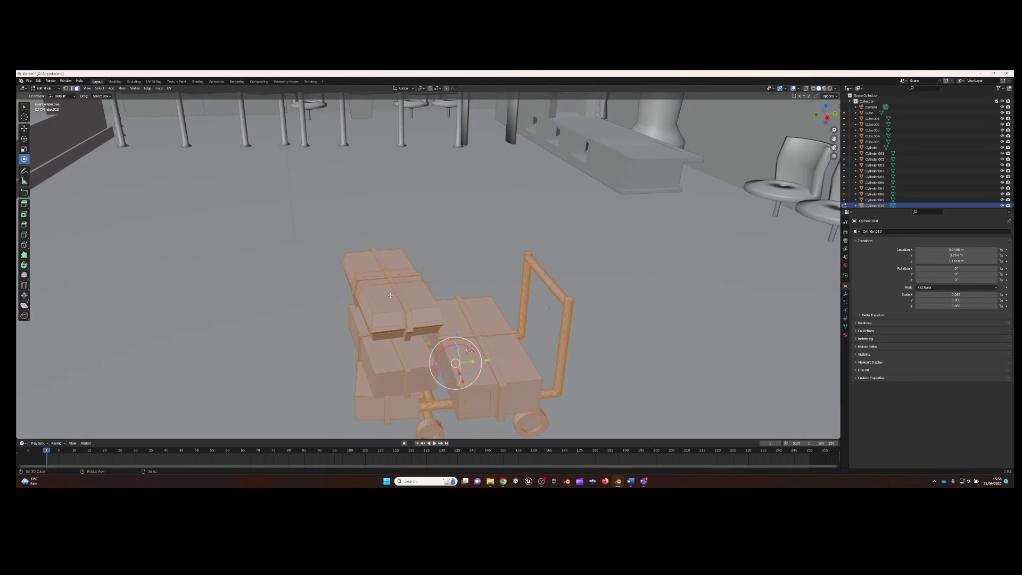
{"action": "key", "text": "l"}
{"action": "left_click", "coordinate": [159, 88]}
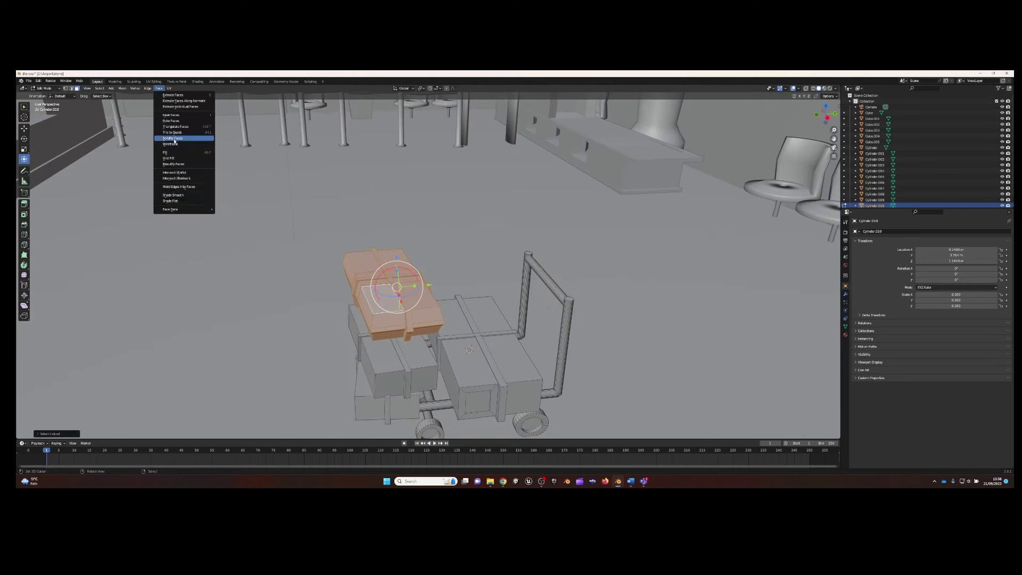
{"action": "left_click", "coordinate": [161, 89]}
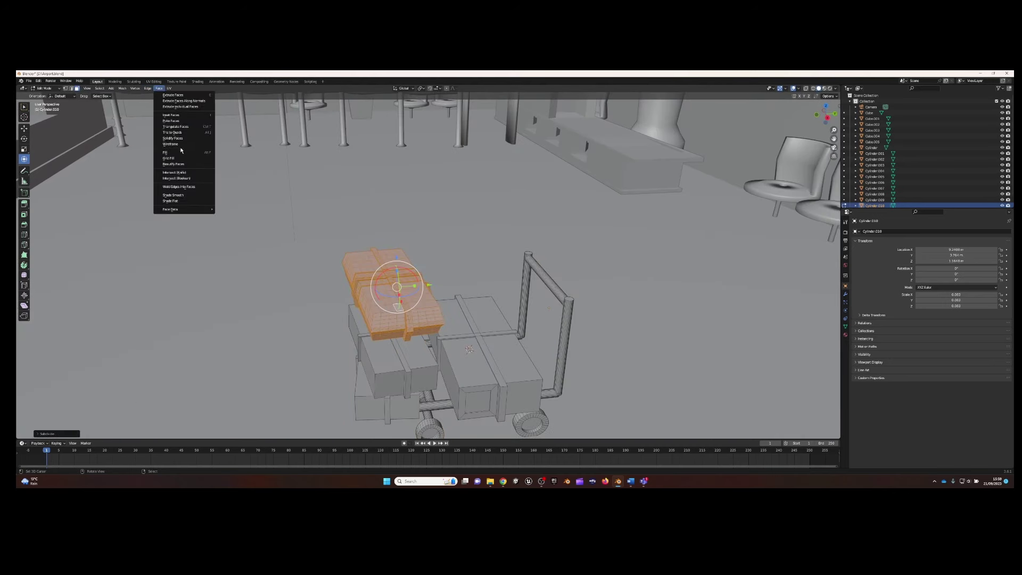
{"action": "left_click", "coordinate": [122, 89]}
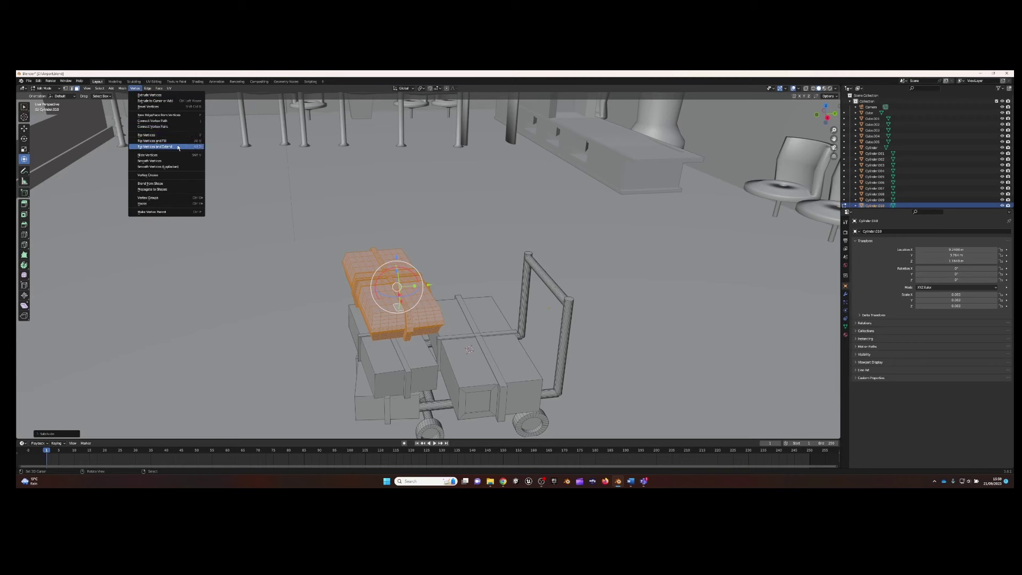
{"action": "left_click", "coordinate": [160, 162]}
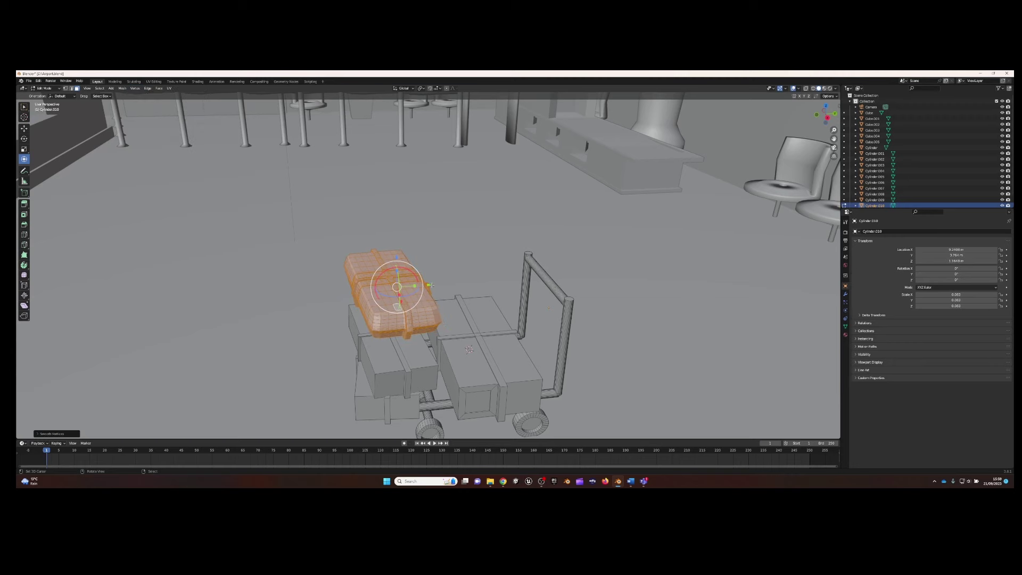
Rotate the bag upright and move it along Y and Z against the handle
{"action": "left_click_drag", "start_coordinate": [430, 285], "coordinate": [415, 270]}
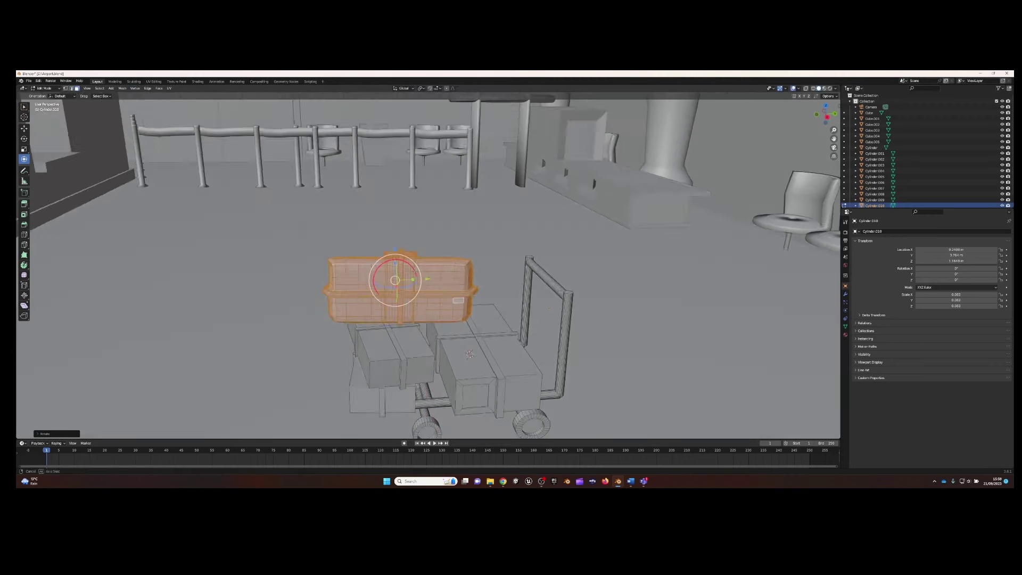
{"action": "middle_click_drag", "start_coordinate": [415, 271], "coordinate": [405, 282]}
{"action": "left_click_drag", "start_coordinate": [394, 266], "coordinate": [420, 298]}
{"action": "key", "text": "g"}
{"action": "key", "text": "y"}
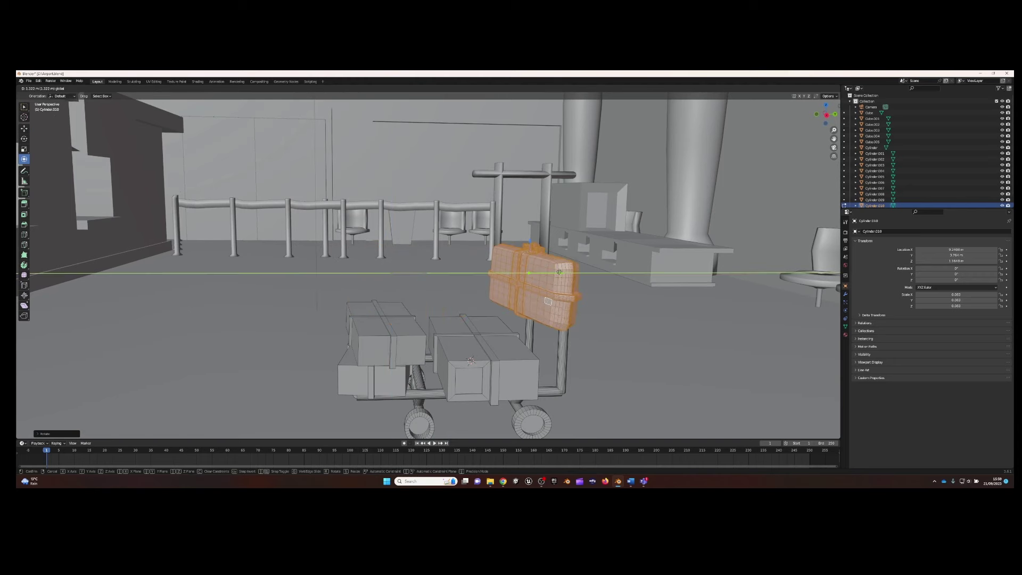
{"action": "key", "text": "z"}
{"action": "key", "text": "g"}
{"action": "key", "text": "z"}
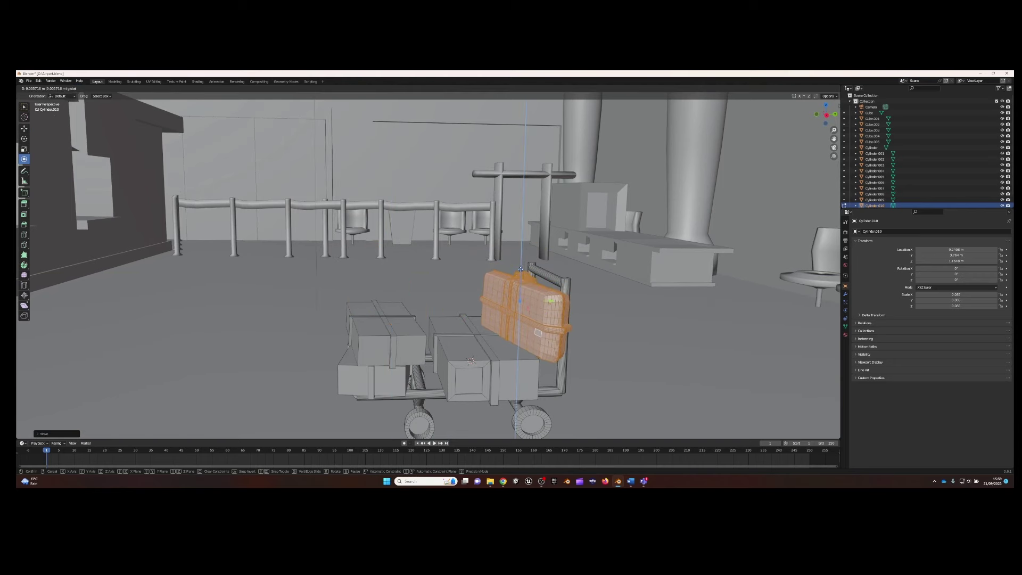
{"action": "left_click", "coordinate": [532, 266]}
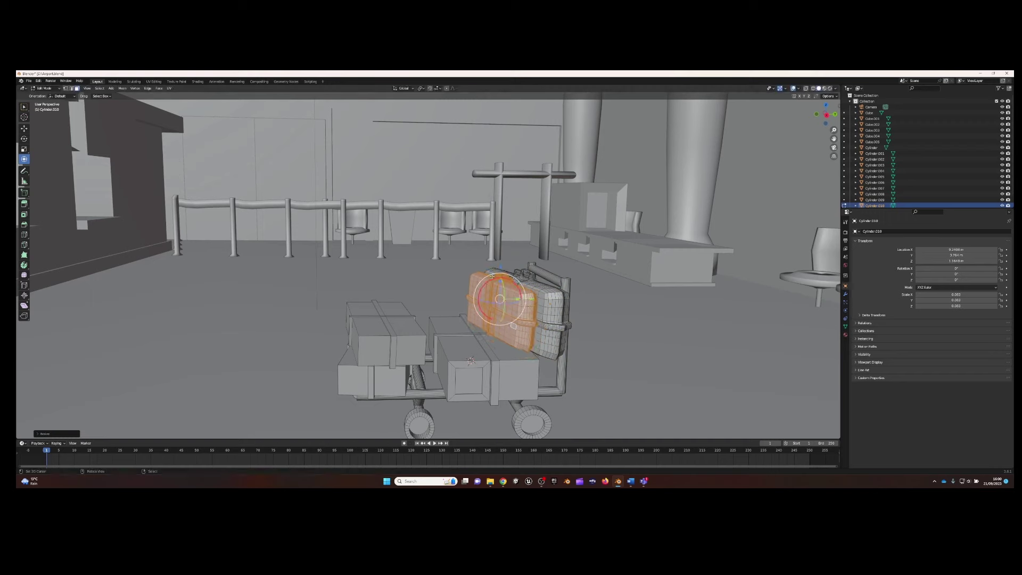
Turn the bag slightly around Z, deselect all, and return to Object Mode
{"action": "key", "text": "r"}
{"action": "key", "text": "z"}
{"action": "left_click", "coordinate": [506, 307]}
{"action": "key", "text": "a"}
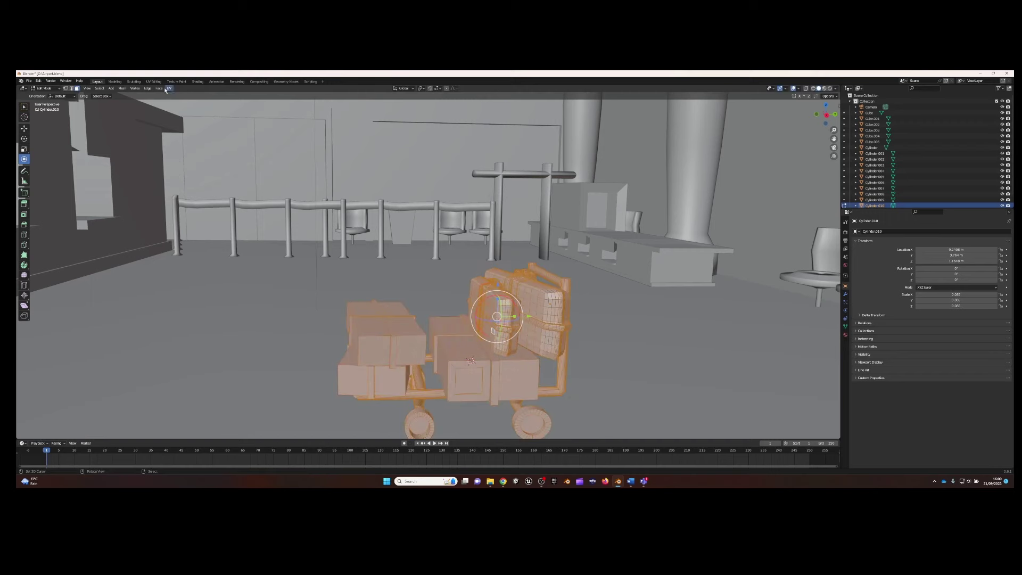
{"action": "key", "text": "alt+a"}
{"action": "mouse_move", "coordinate": [479, 293]}
{"action": "middle_mouse_down"}
{"action": "mouse_move", "coordinate": [416, 217]}
{"action": "mouse_move", "coordinate": [184, 110]}
{"action": "middle_mouse_up"}
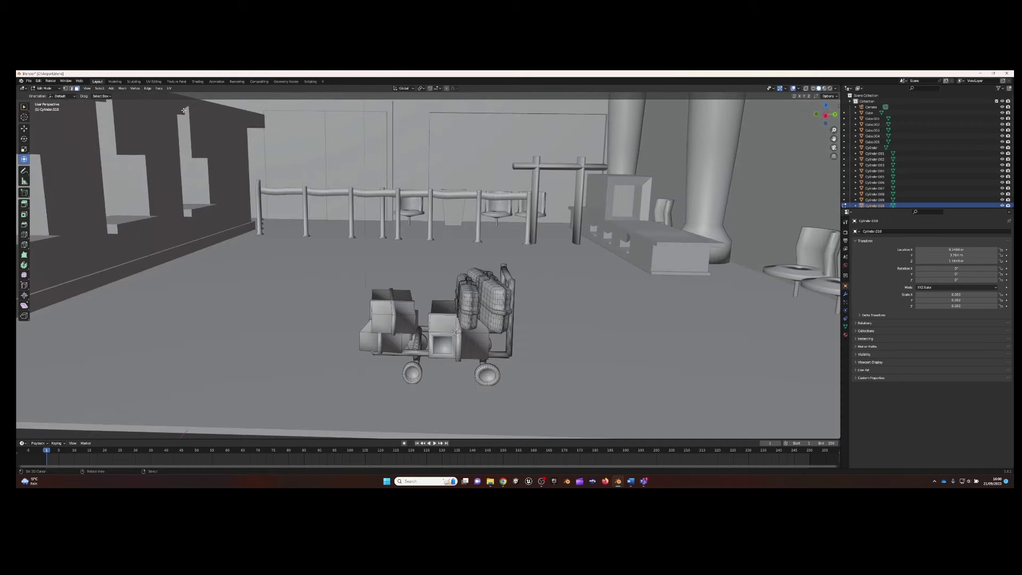
{"action": "key", "text": "Tab"}
In camera view, enlarge, lift, shift and slightly rotate the luggage cart in the hall
{"action": "left_click", "coordinate": [68, 88]}
{"action": "left_click", "coordinate": [149, 160]}
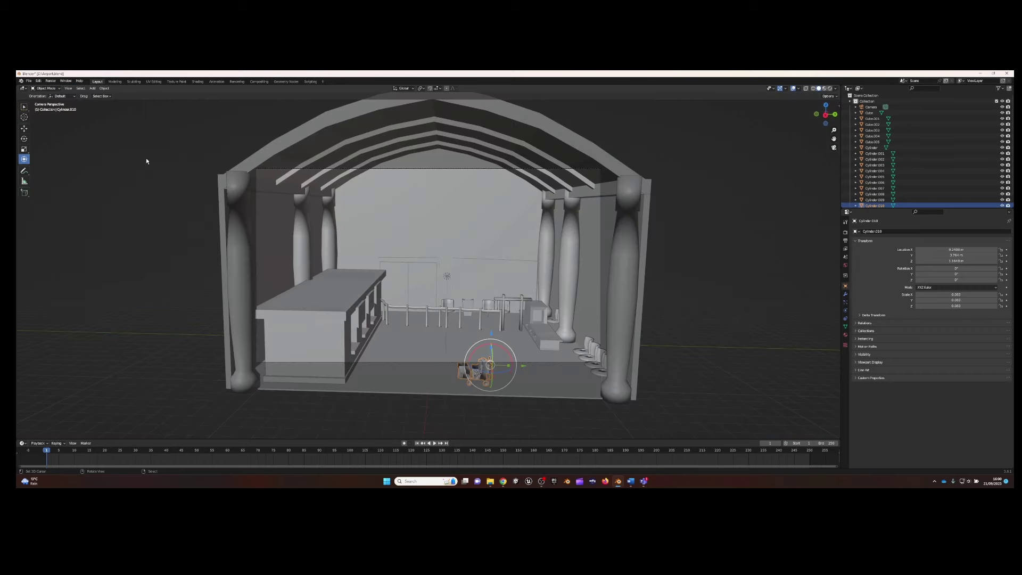
{"action": "scroll", "coordinate": [373, 266], "scroll_direction": "up", "scroll_amount": 2}
{"action": "scroll", "coordinate": [450, 316], "scroll_direction": "up", "scroll_amount": 2}
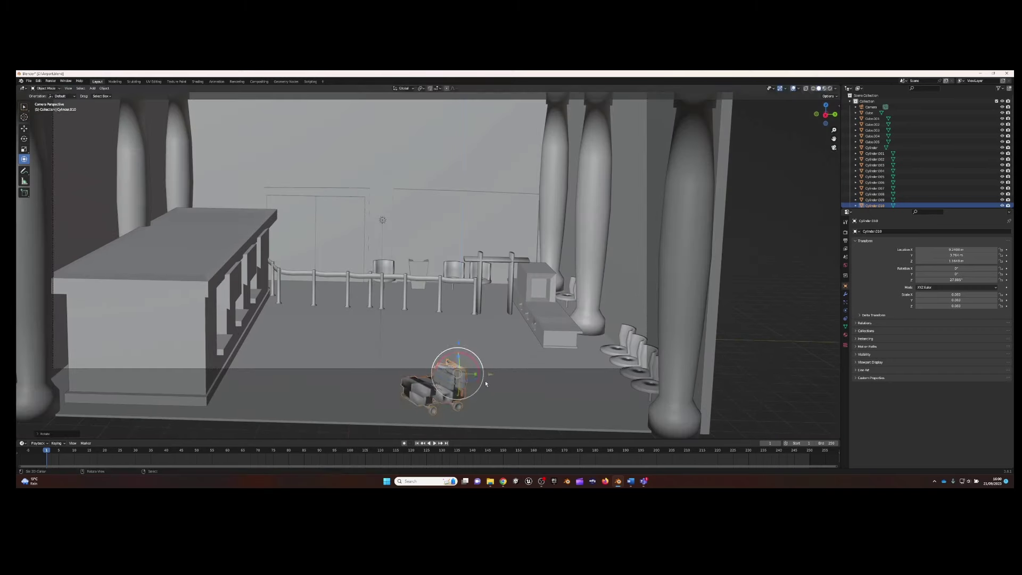
{"action": "mouse_move", "coordinate": [449, 380]}
{"action": "left_mouse_down"}
{"action": "mouse_move", "coordinate": [463, 396]}
{"action": "mouse_move", "coordinate": [453, 323]}
{"action": "mouse_move", "coordinate": [462, 309]}
{"action": "mouse_move", "coordinate": [503, 339]}
{"action": "mouse_move", "coordinate": [159, 351]}
{"action": "mouse_move", "coordinate": [60, 341]}
{"action": "left_mouse_up"}
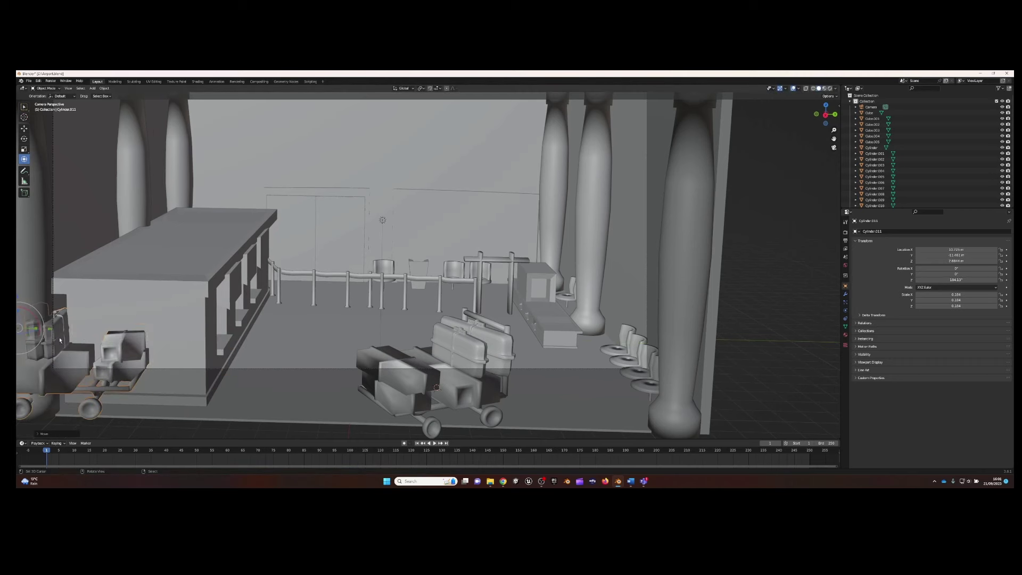
{"action": "scroll", "coordinate": [66, 329], "scroll_direction": "down", "scroll_amount": 4}
{"action": "left_click_drag", "start_coordinate": [142, 319], "coordinate": [153, 297]}
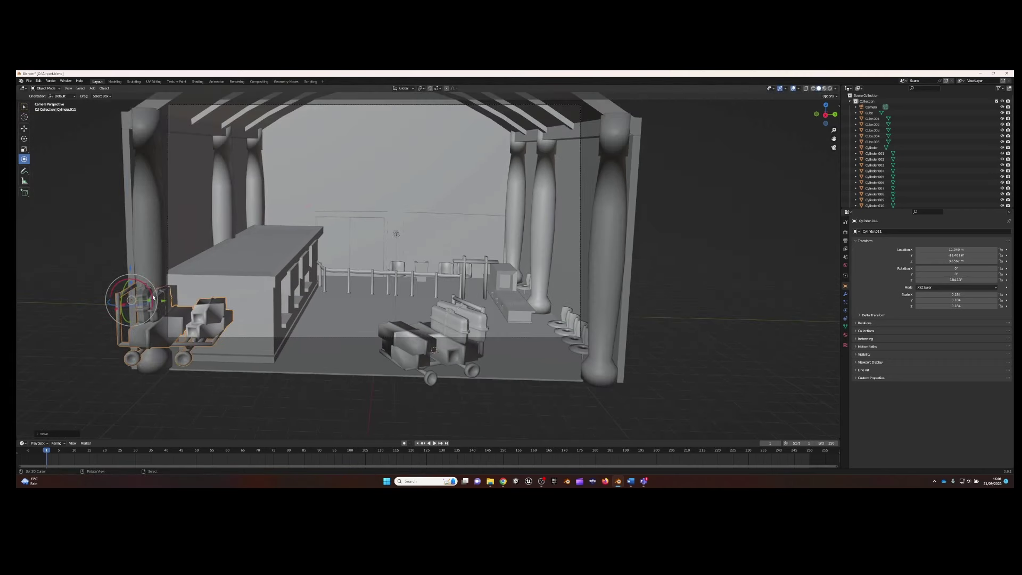
{"action": "scroll", "coordinate": [153, 292], "scroll_direction": "up", "scroll_amount": 3}
{"action": "scroll", "coordinate": [223, 314], "scroll_direction": "up", "scroll_amount": 2}
{"action": "scroll", "coordinate": [287, 336], "scroll_direction": "up", "scroll_amount": 1}
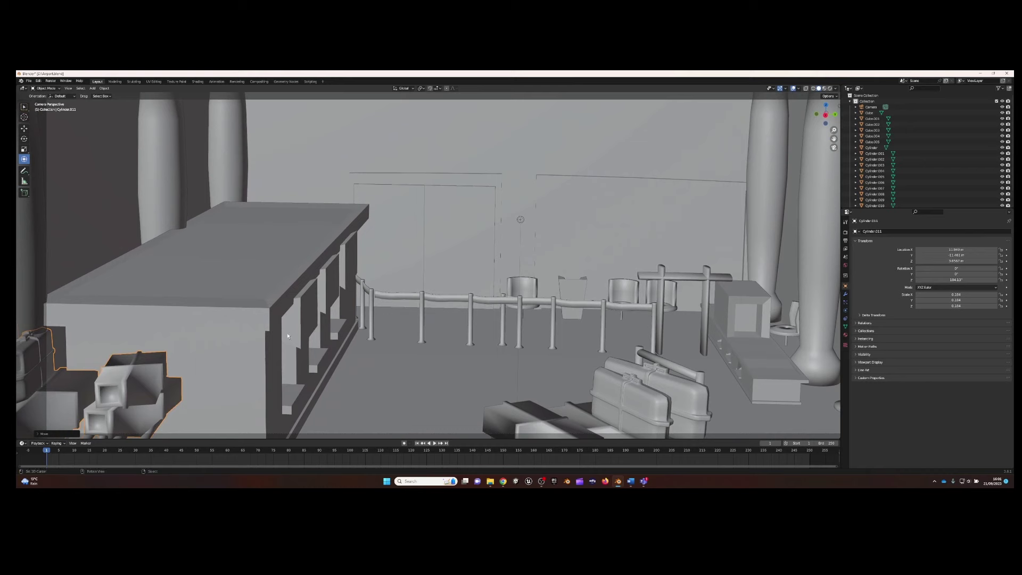
{"action": "left_click_drag", "start_coordinate": [171, 362], "coordinate": [177, 377]}
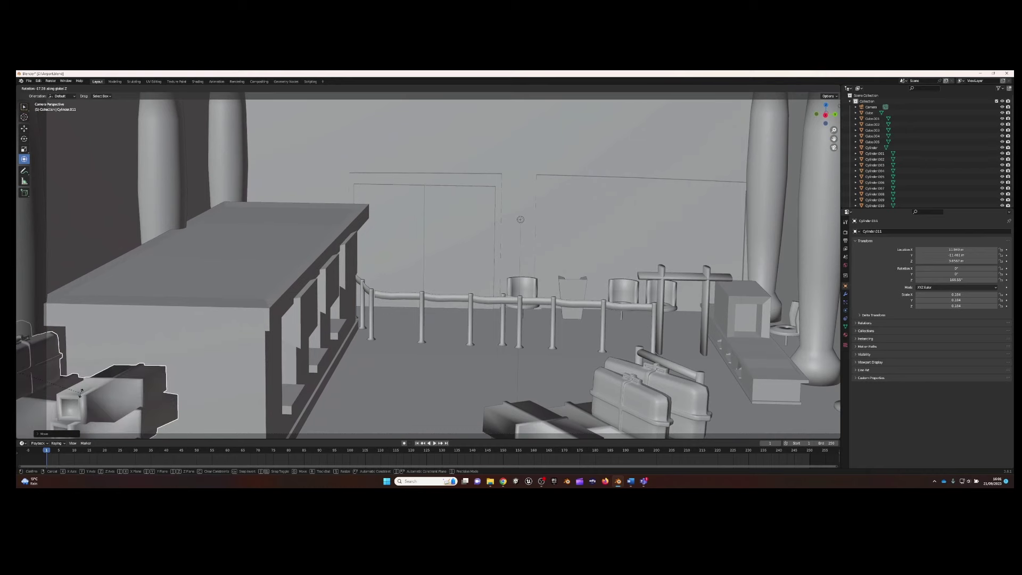
Move the camera back so its frame takes in the whole hall
{"action": "scroll", "coordinate": [301, 354], "scroll_direction": "down", "scroll_amount": 3}
{"action": "left_click", "coordinate": [357, 363]}
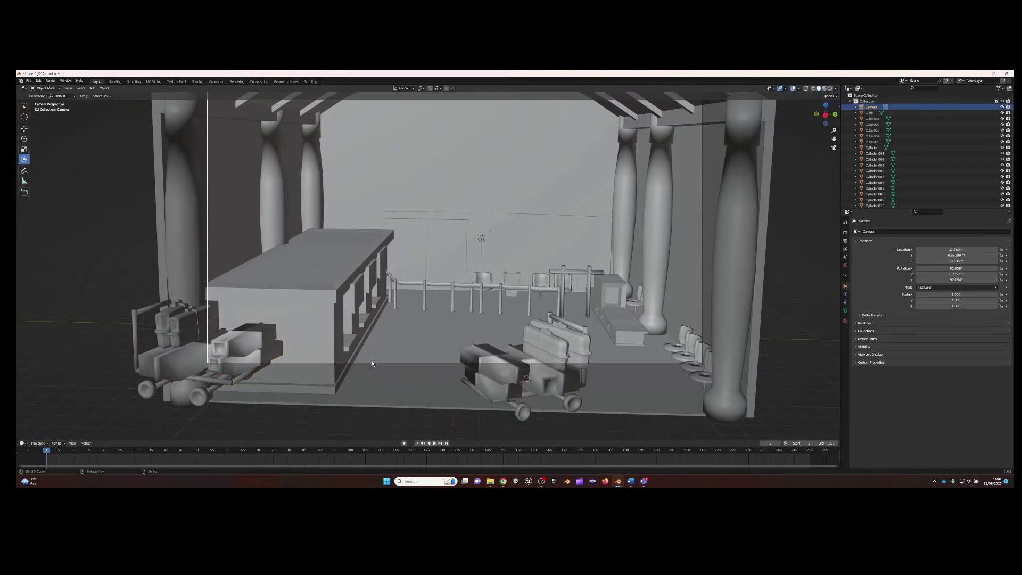
{"action": "key", "text": "g"}
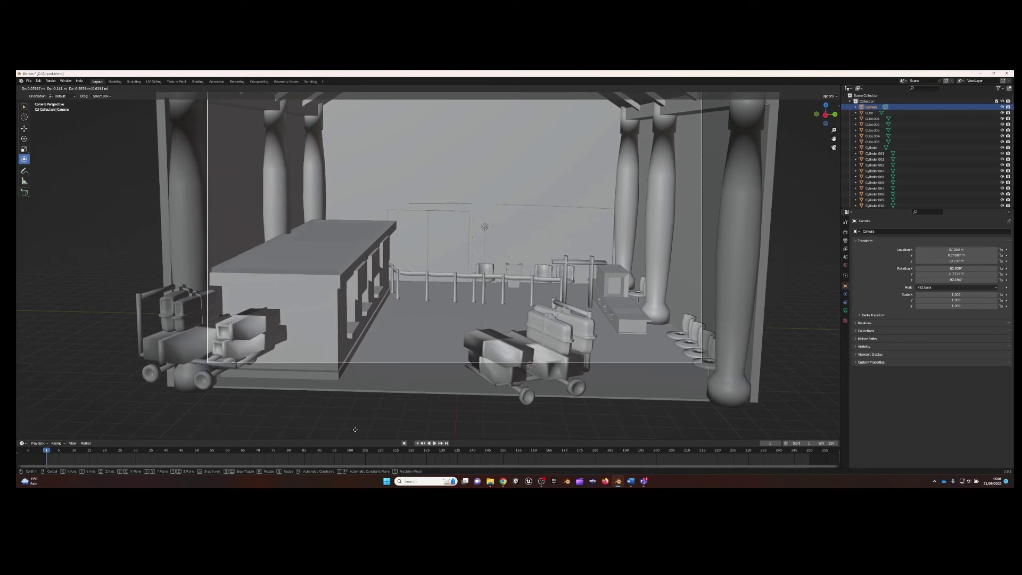
{"action": "left_click", "coordinate": [362, 425]}
Add a sun light and place it at the upper left of the hall
{"action": "scroll", "coordinate": [457, 256], "scroll_direction": "down", "scroll_amount": 3}
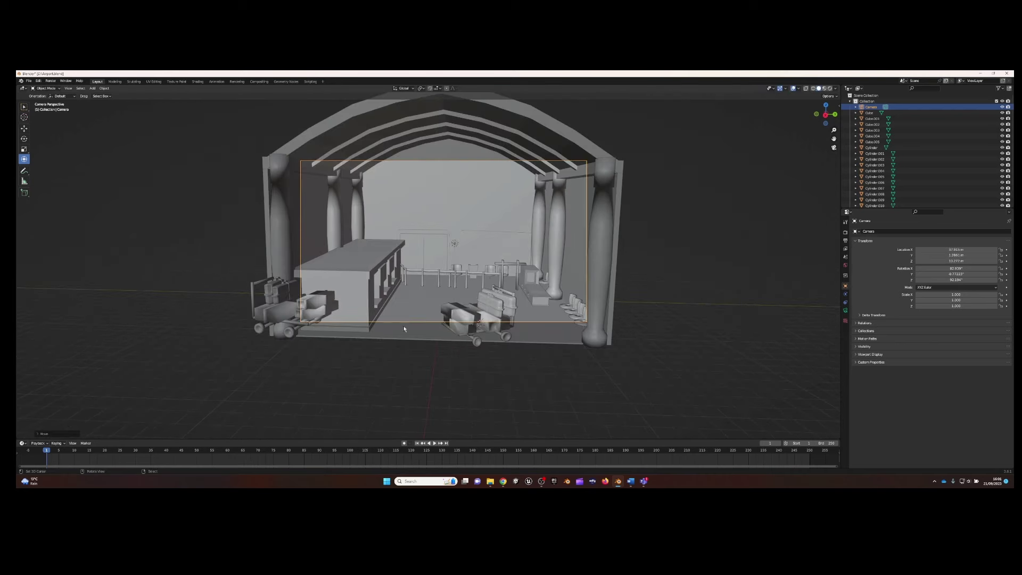
{"action": "scroll", "coordinate": [457, 256], "scroll_direction": "up", "scroll_amount": 1}
{"action": "scroll", "coordinate": [458, 256], "scroll_direction": "up", "scroll_amount": 1}
{"action": "scroll", "coordinate": [458, 256], "scroll_direction": "up", "scroll_amount": 2}
{"action": "left_click", "coordinate": [460, 212]}
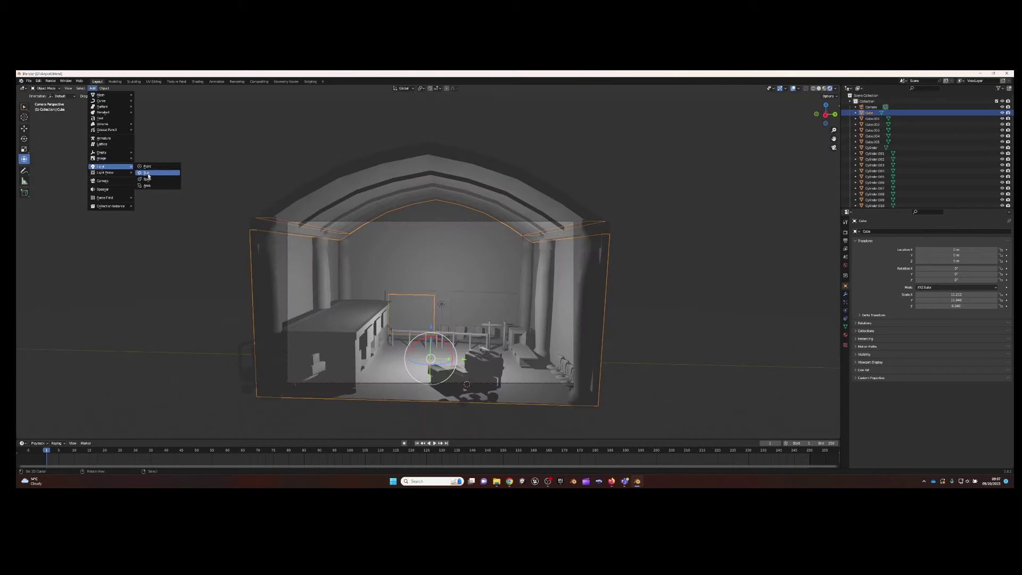
{"action": "left_click", "coordinate": [147, 172]}
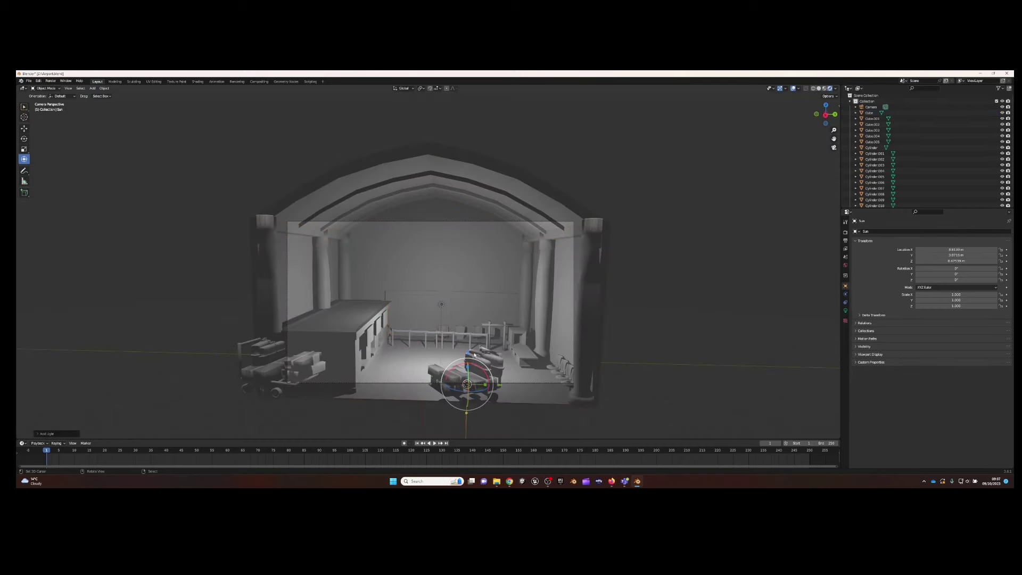
{"action": "key", "text": "g"}
{"action": "left_click", "coordinate": [153, 188]}
Angle the sun around Y and its vertical axis to cast shadows across the interior
{"action": "key", "text": "r"}
{"action": "key", "text": "y"}
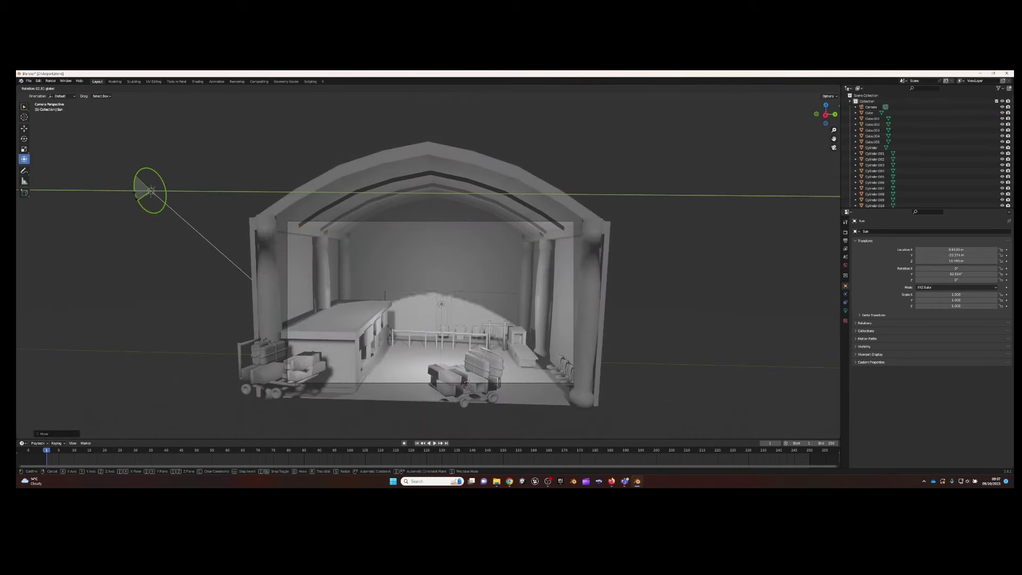
{"action": "left_click", "coordinate": [137, 202]}
{"action": "left_click", "coordinate": [845, 311]}
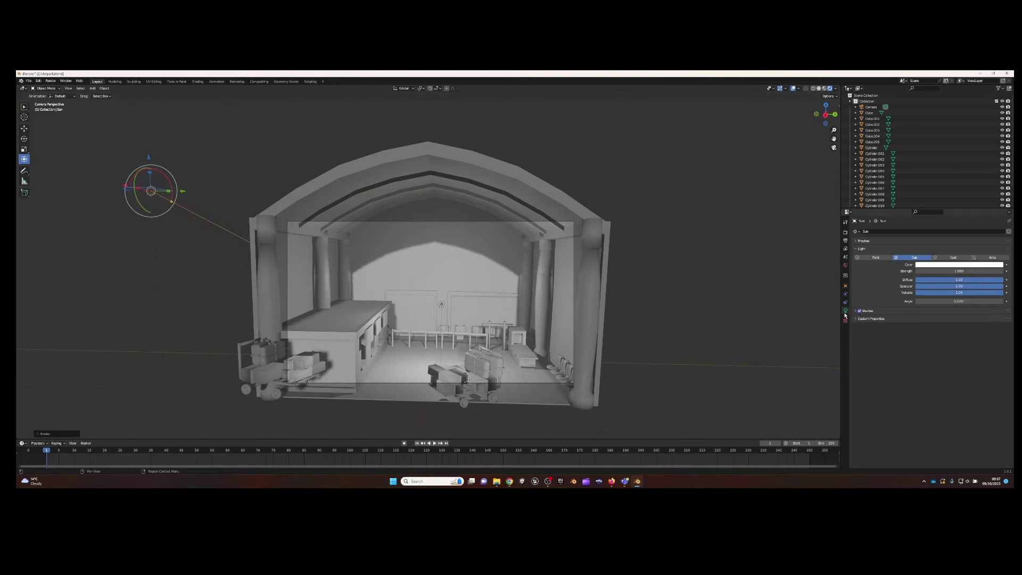
{"action": "left_click_drag", "start_coordinate": [162, 190], "coordinate": [153, 190]}
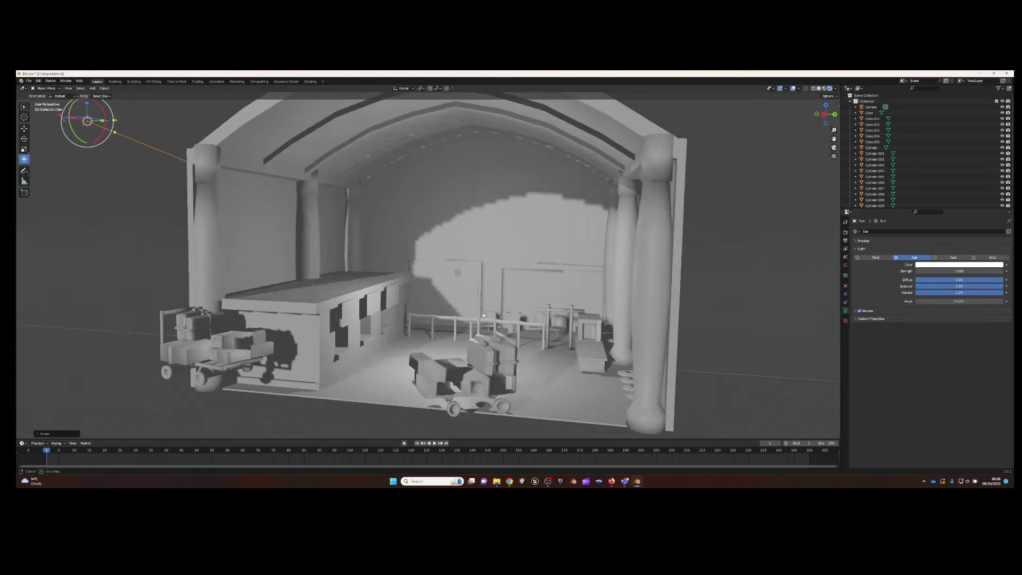
{"action": "scroll", "coordinate": [438, 306], "scroll_direction": "up", "scroll_amount": 10}
{"action": "scroll", "coordinate": [438, 306], "scroll_direction": "down", "scroll_amount": 3}
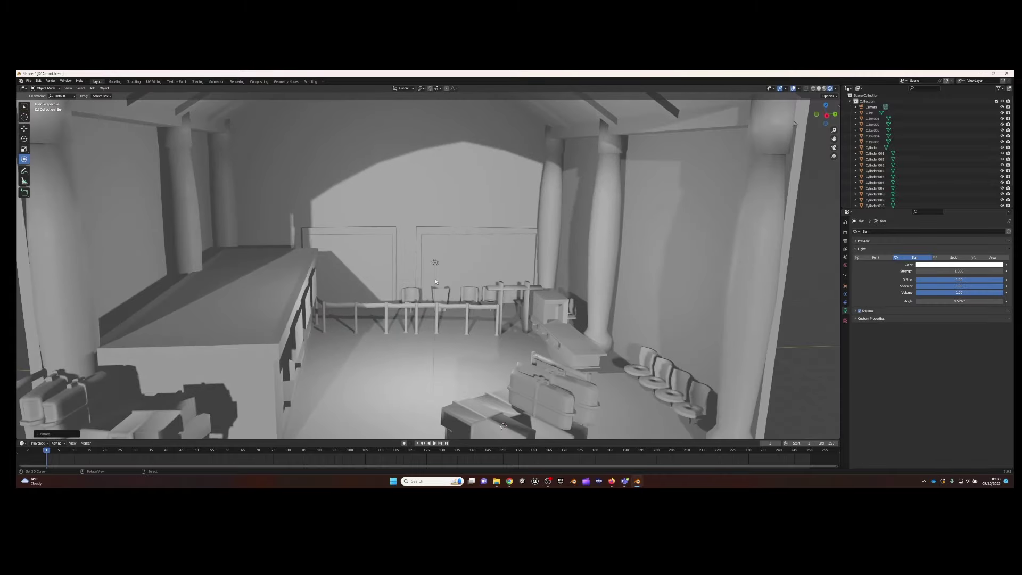
{"action": "middle_click_drag", "start_coordinate": [435, 281], "coordinate": [464, 255]}
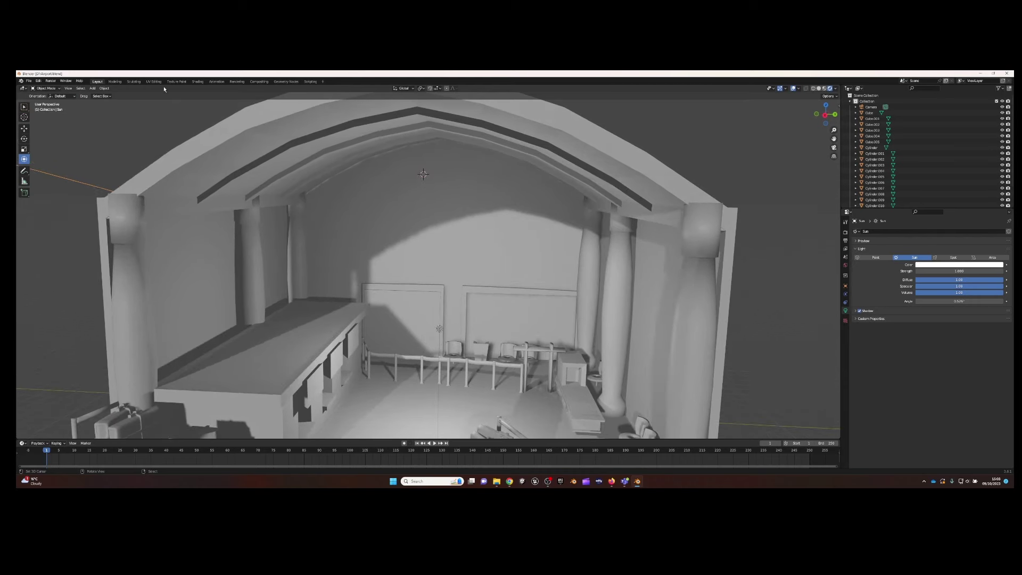
Add a cylinder and rotate it flat into a long ceiling beam
{"action": "left_click", "coordinate": [92, 87]}
{"action": "mouse_move", "coordinate": [102, 94]}
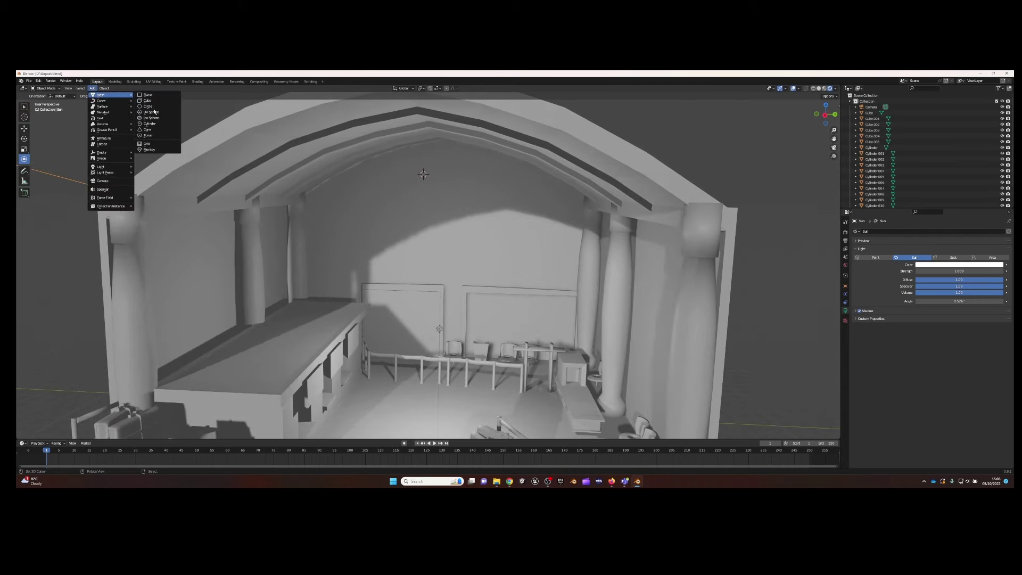
{"action": "left_click", "coordinate": [149, 125]}
{"action": "key", "text": "r"}
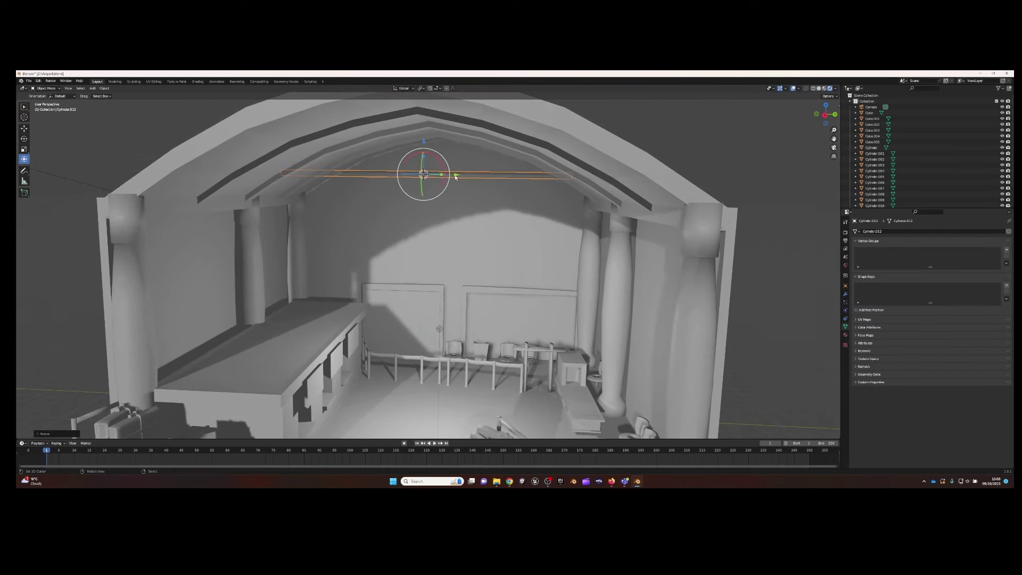
{"action": "middle_click_drag", "start_coordinate": [475, 165], "coordinate": [472, 187]}
{"action": "scroll", "coordinate": [755, 280], "scroll_direction": "down", "scroll_amount": 5}
{"action": "middle_click_drag", "start_coordinate": [755, 280], "coordinate": [710, 282]}
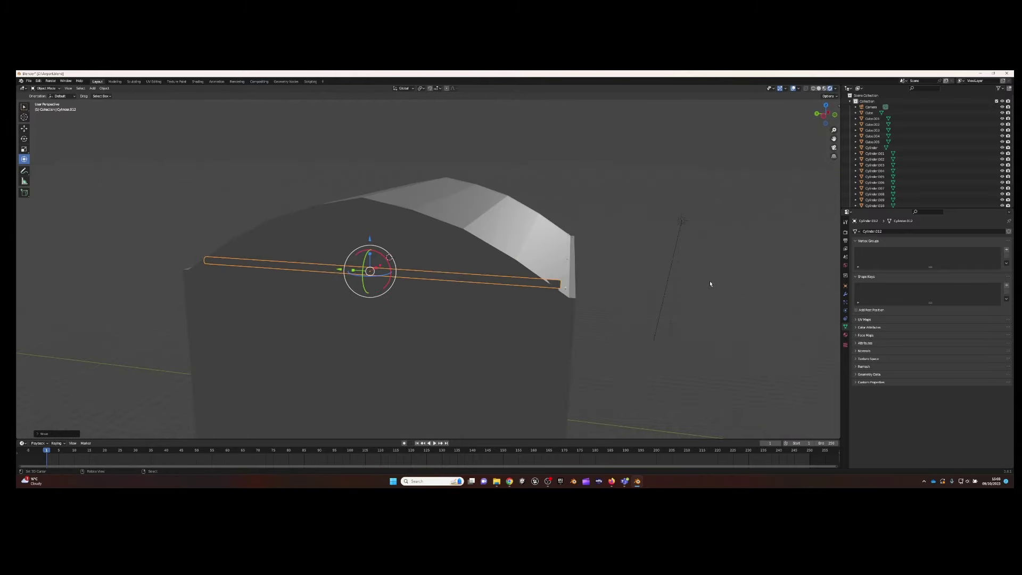
{"action": "scroll", "coordinate": [604, 249], "scroll_direction": "down", "scroll_amount": 3}
{"action": "scroll", "coordinate": [604, 249], "scroll_direction": "up", "scroll_amount": 5}
{"action": "middle_click_drag", "start_coordinate": [532, 255], "coordinate": [479, 266]}
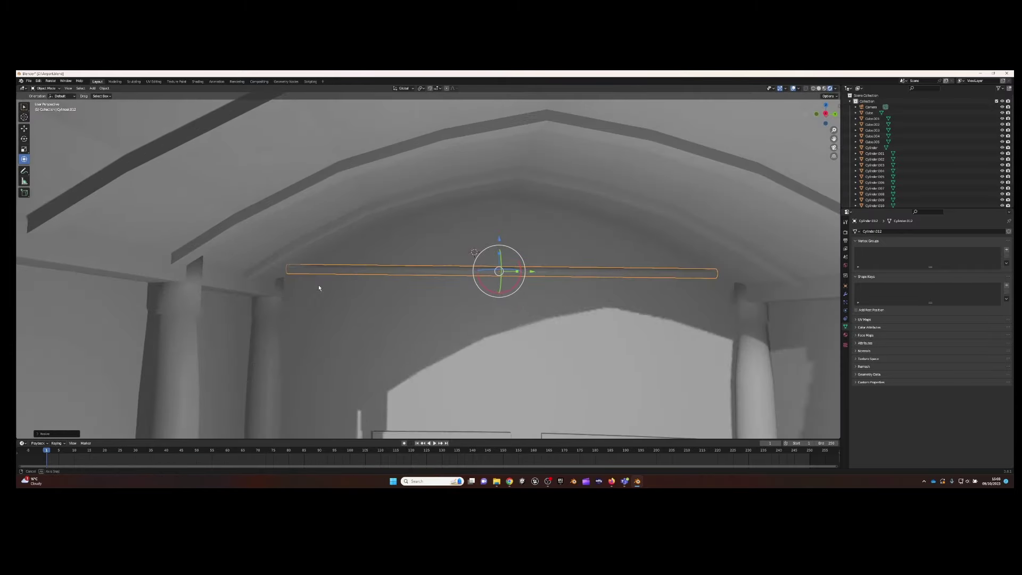
{"action": "scroll", "coordinate": [436, 250], "scroll_direction": "down", "scroll_amount": 5}
{"action": "scroll", "coordinate": [380, 246], "scroll_direction": "up", "scroll_amount": 6}
{"action": "middle_click_drag", "start_coordinate": [380, 246], "coordinate": [457, 269]}
{"action": "scroll", "coordinate": [458, 269], "scroll_direction": "down", "scroll_amount": 5}
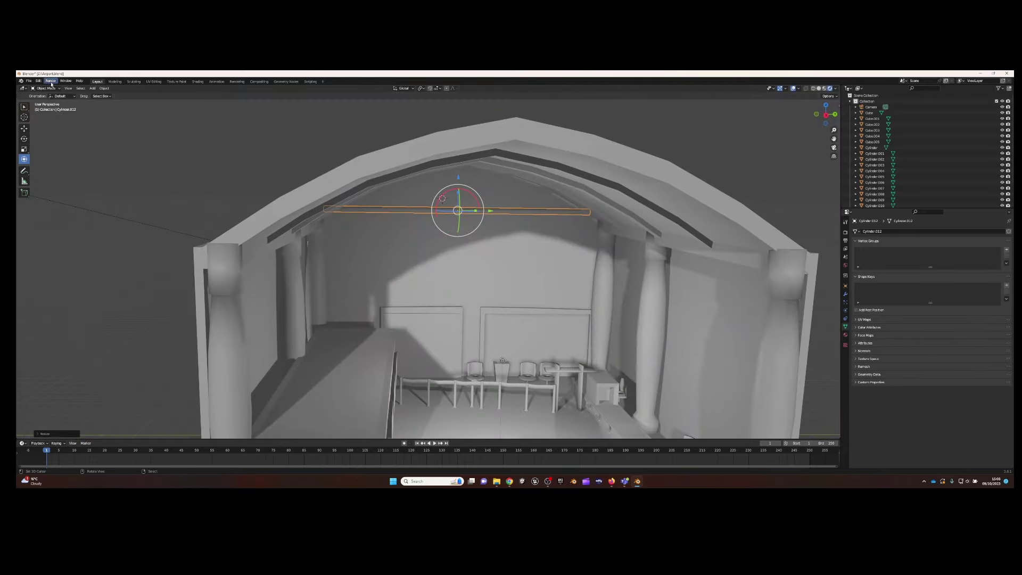
In Edit Mode, place a second beam copy below the first along Z and shift it along Y
{"action": "key", "text": "Tab"}
{"action": "scroll", "coordinate": [506, 219], "scroll_direction": "up", "scroll_amount": 3}
{"action": "key", "text": "g"}
{"action": "key", "text": "z"}
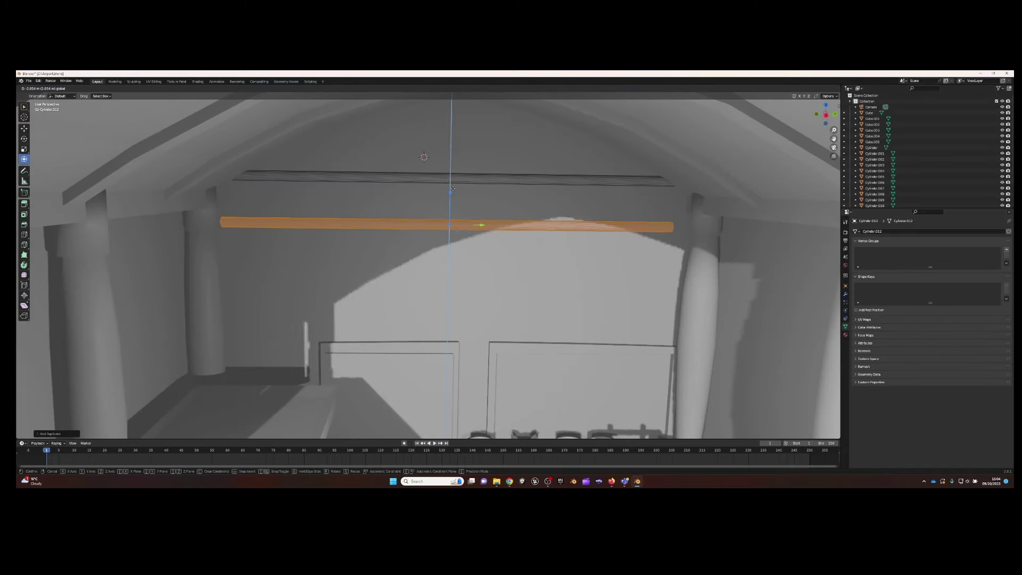
{"action": "left_click", "coordinate": [597, 210]}
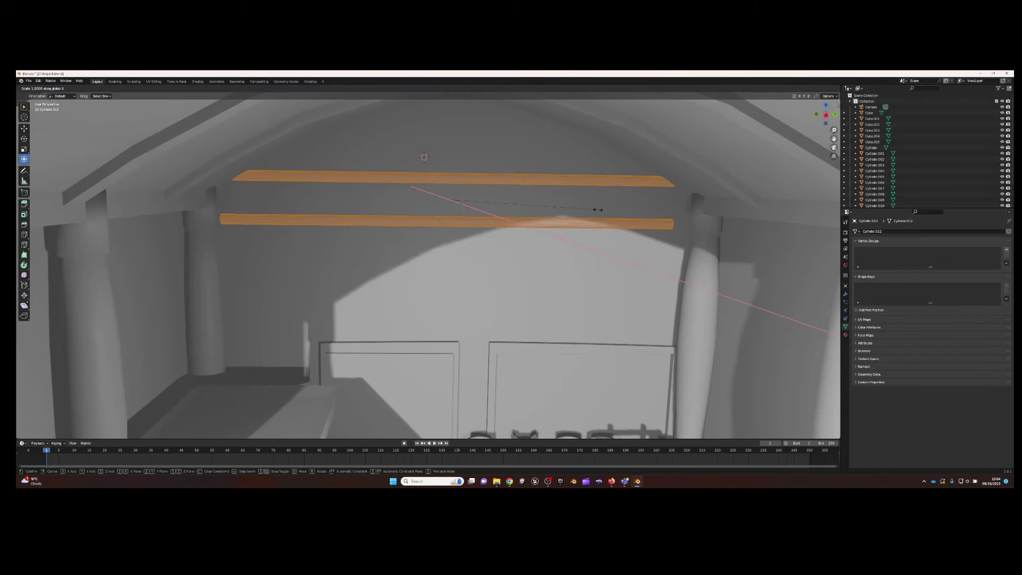
{"action": "left_click", "coordinate": [621, 209]}
{"action": "scroll", "coordinate": [585, 255], "scroll_direction": "down", "scroll_amount": 5}
{"action": "middle_click_drag", "start_coordinate": [585, 256], "coordinate": [319, 293]}
{"action": "scroll", "coordinate": [250, 273], "scroll_direction": "up", "scroll_amount": 5}
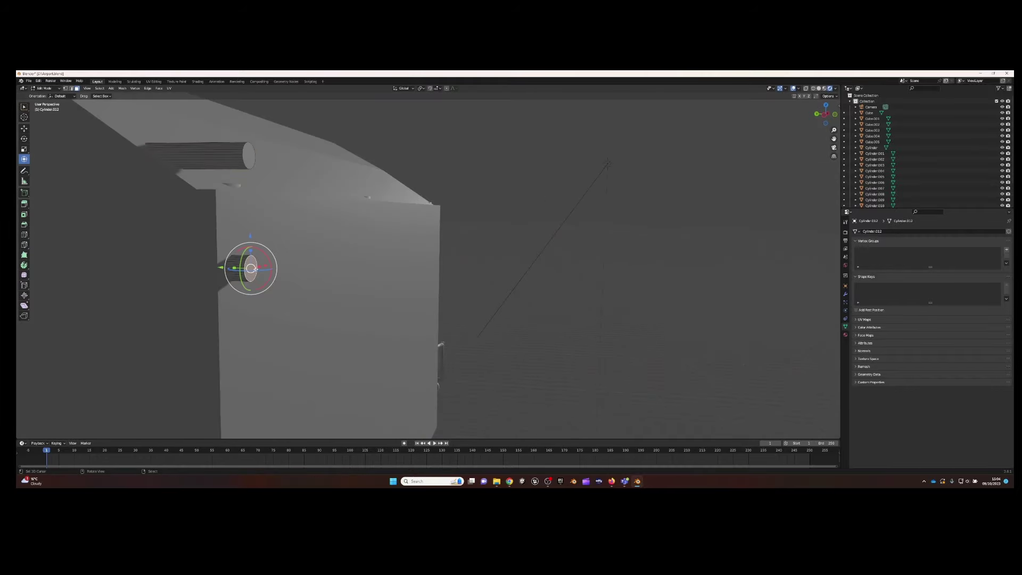
{"action": "key", "text": "g"}
{"action": "key", "text": "y"}
{"action": "left_click", "coordinate": [205, 264]}
Attempt an axis-locked rotation of the cylinder end, then cancel it
{"action": "key", "text": "r"}
{"action": "middle_click_drag", "start_coordinate": [228, 267], "coordinate": [392, 227]}
{"action": "key", "text": "y"}
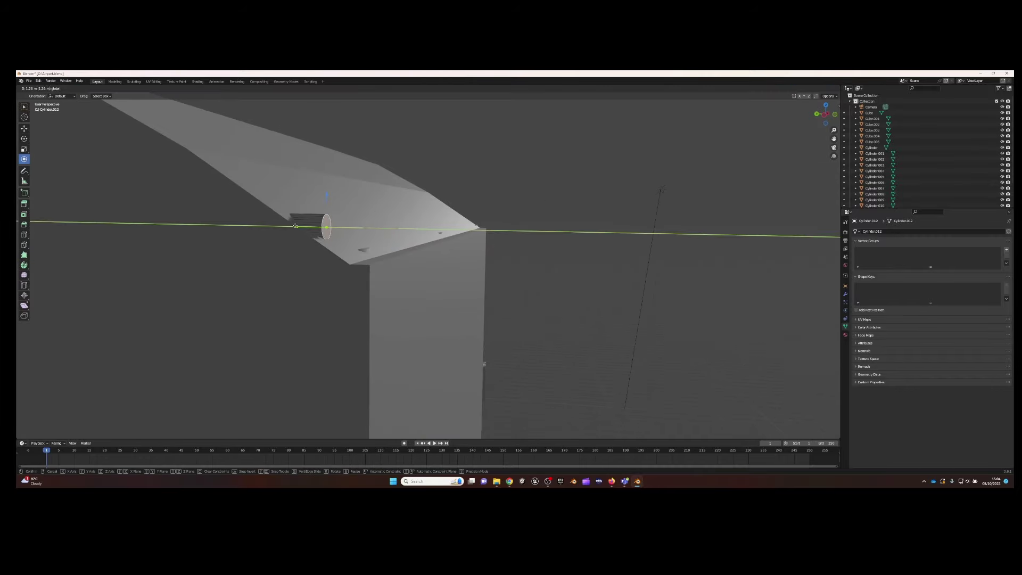
{"action": "key", "text": "x"}
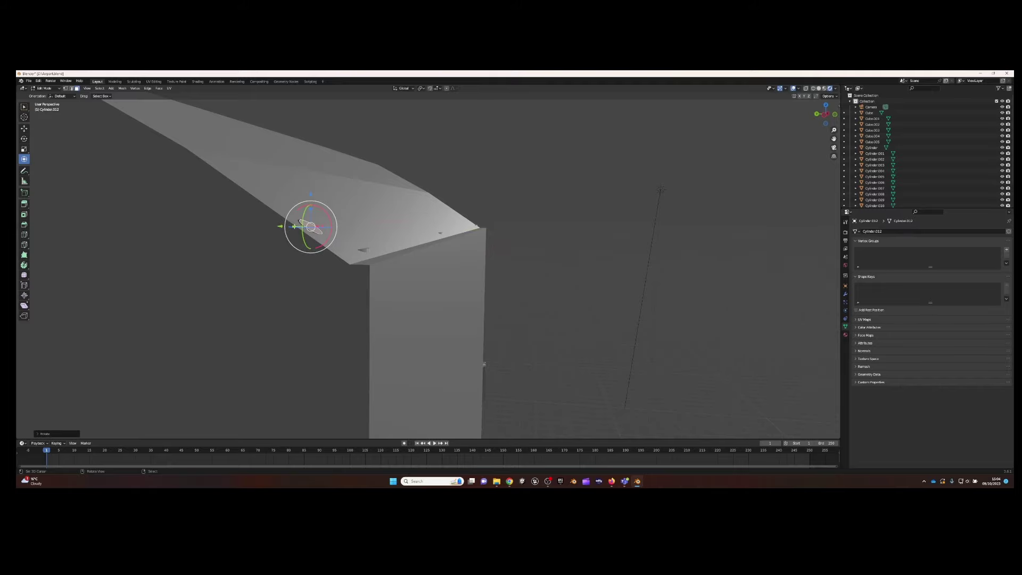
{"action": "key", "text": "Escape"}
{"action": "middle_click_drag", "start_coordinate": [296, 227], "coordinate": [424, 230]}
{"action": "scroll", "coordinate": [425, 230], "scroll_direction": "up", "scroll_amount": 5}
Rotate the cylinder end about its axes to align the beam with the ceiling
{"action": "key", "text": "r"}
{"action": "key", "text": "x"}
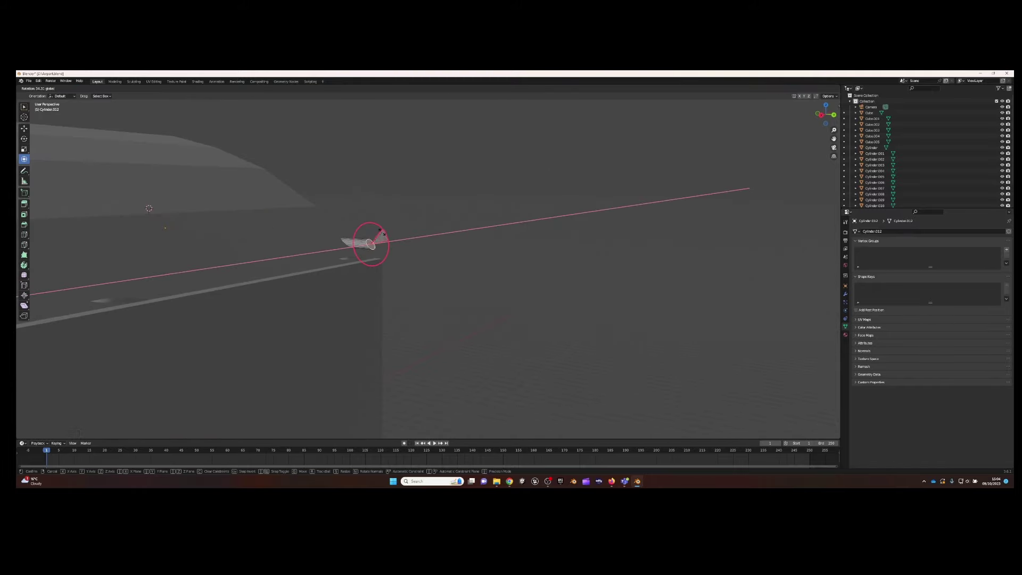
{"action": "key", "text": "y"}
{"action": "left_click", "coordinate": [347, 242]}
{"action": "scroll", "coordinate": [346, 242], "scroll_direction": "down", "scroll_amount": 5}
{"action": "middle_click_drag", "start_coordinate": [406, 206], "coordinate": [418, 209]}
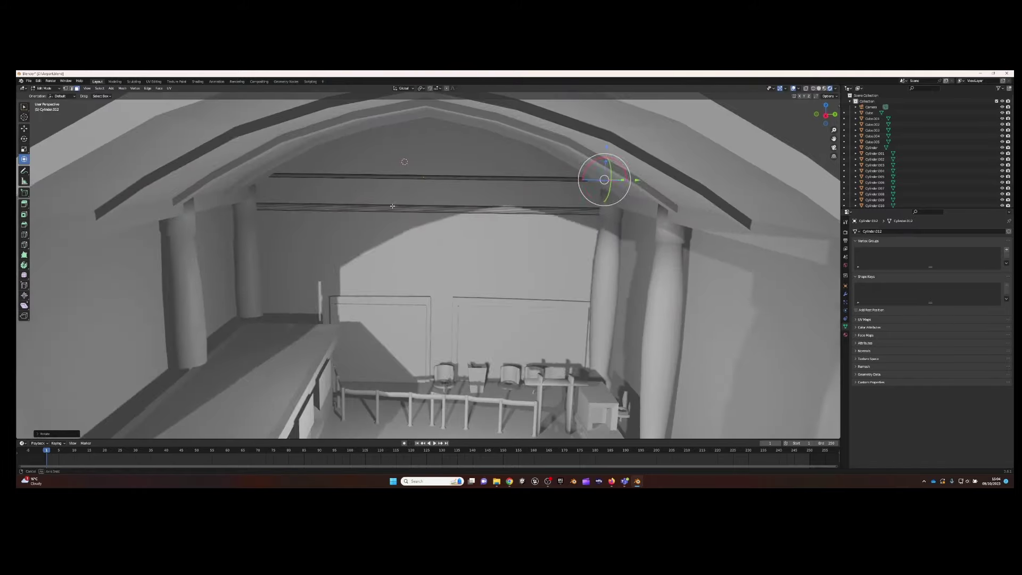
{"action": "left_click", "coordinate": [536, 198]}
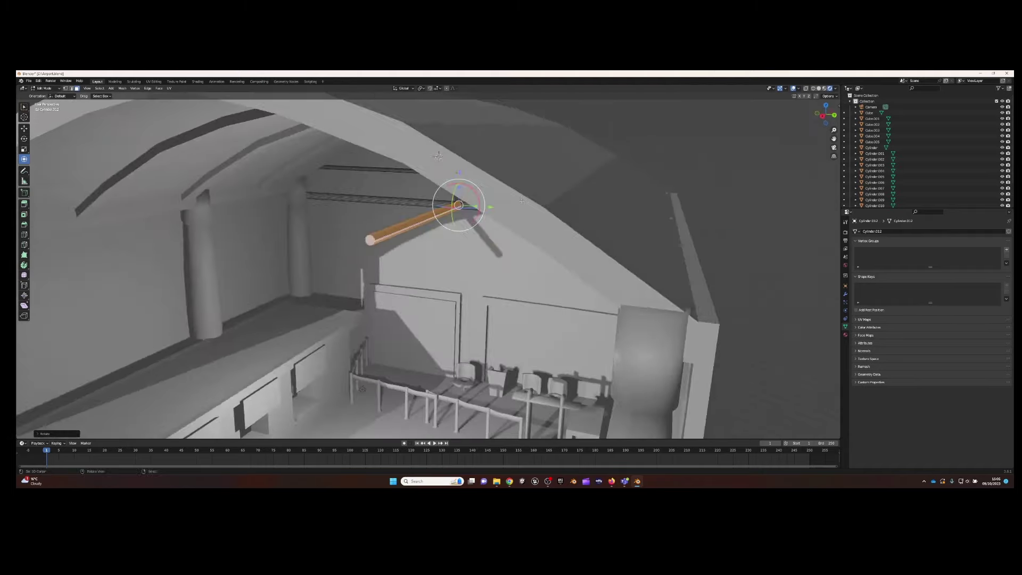
{"action": "mouse_move", "coordinate": [536, 198]}
{"action": "middle_mouse_down"}
{"action": "mouse_move", "coordinate": [535, 243]}
{"action": "mouse_move", "coordinate": [570, 264]}
{"action": "mouse_move", "coordinate": [461, 244]}
{"action": "mouse_move", "coordinate": [488, 223]}
{"action": "mouse_move", "coordinate": [418, 213]}
{"action": "mouse_move", "coordinate": [370, 166]}
{"action": "middle_mouse_up"}
{"action": "scroll", "coordinate": [534, 243], "scroll_direction": "down", "scroll_amount": 5}
Try moving the beam geometry along X, then abandon the move
{"action": "key", "text": "g"}
{"action": "key", "text": "x"}
{"action": "left_click", "coordinate": [534, 244]}
{"action": "scroll", "coordinate": [535, 243], "scroll_direction": "down", "scroll_amount": 5}
{"action": "scroll", "coordinate": [543, 212], "scroll_direction": "up", "scroll_amount": 3}
{"action": "scroll", "coordinate": [446, 229], "scroll_direction": "up", "scroll_amount": 5}
{"action": "key", "text": "Escape"}
Raise the cylinder geometry slightly and create a new material for the beam
{"action": "key", "text": "Tab"}
{"action": "key", "text": "g"}
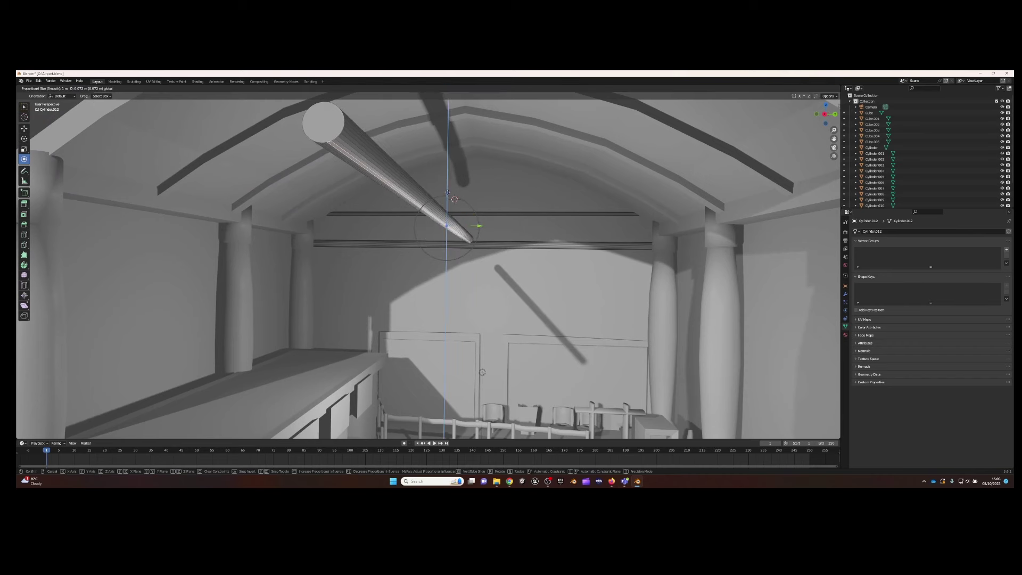
{"action": "left_click", "coordinate": [416, 178]}
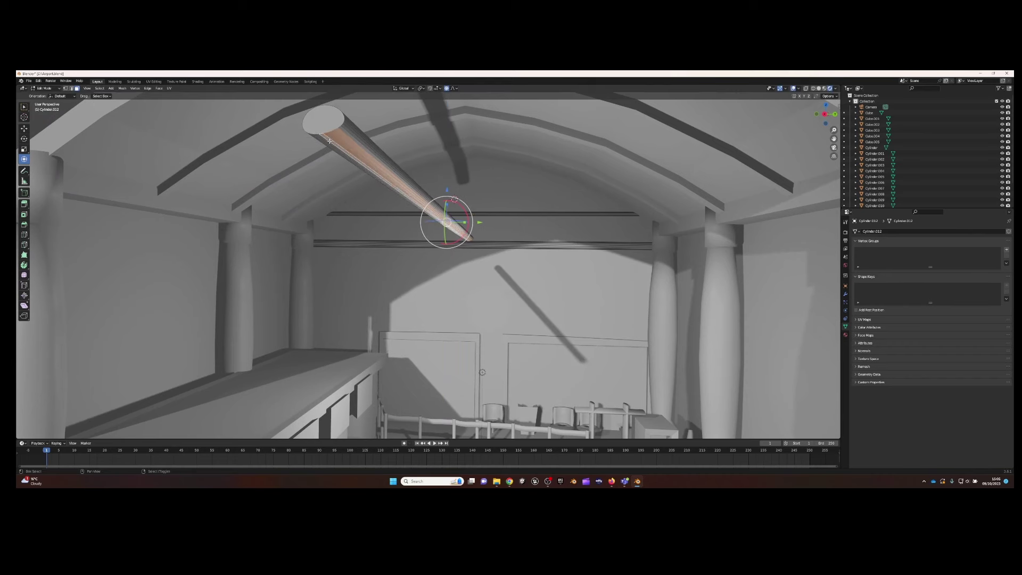
{"action": "middle_click_drag", "start_coordinate": [447, 84], "coordinate": [517, 165]}
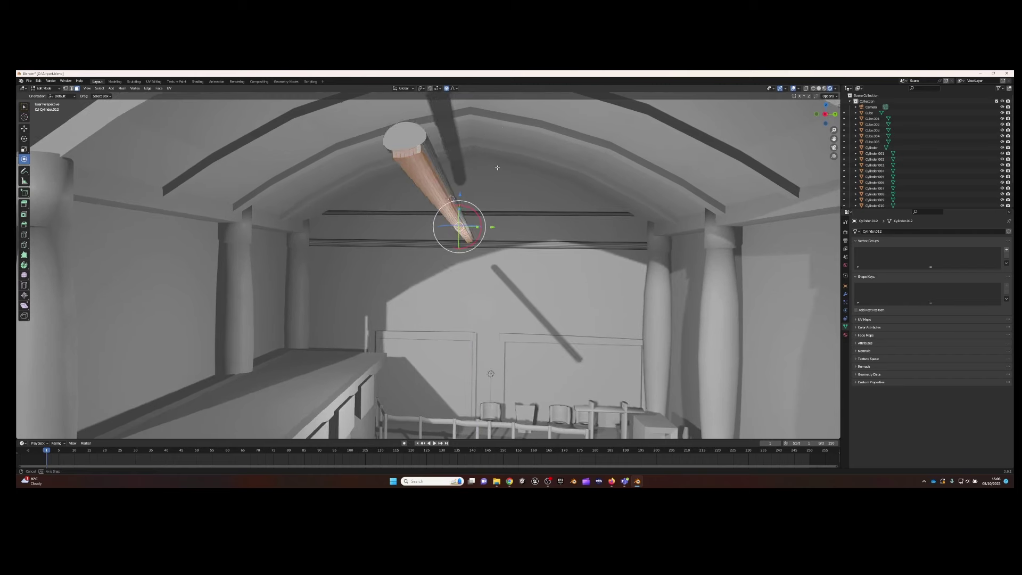
{"action": "middle_click_drag", "start_coordinate": [436, 149], "coordinate": [469, 160]}
{"action": "left_click", "coordinate": [845, 334]}
{"action": "left_click", "coordinate": [900, 257]}
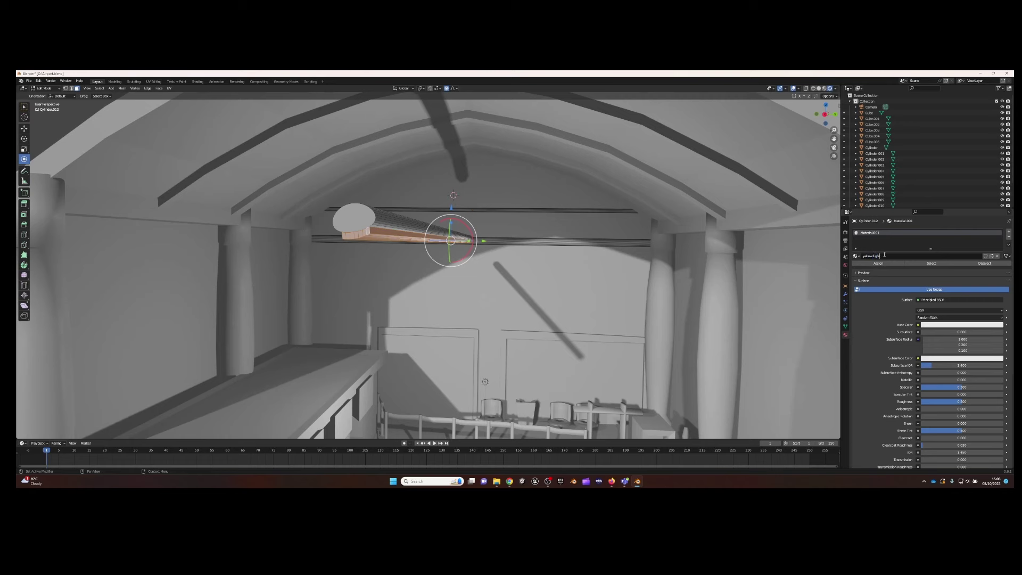
Add a material slot and new 'Yellow light' material with a bright yellow base colour
{"action": "left_click", "coordinate": [937, 325]}
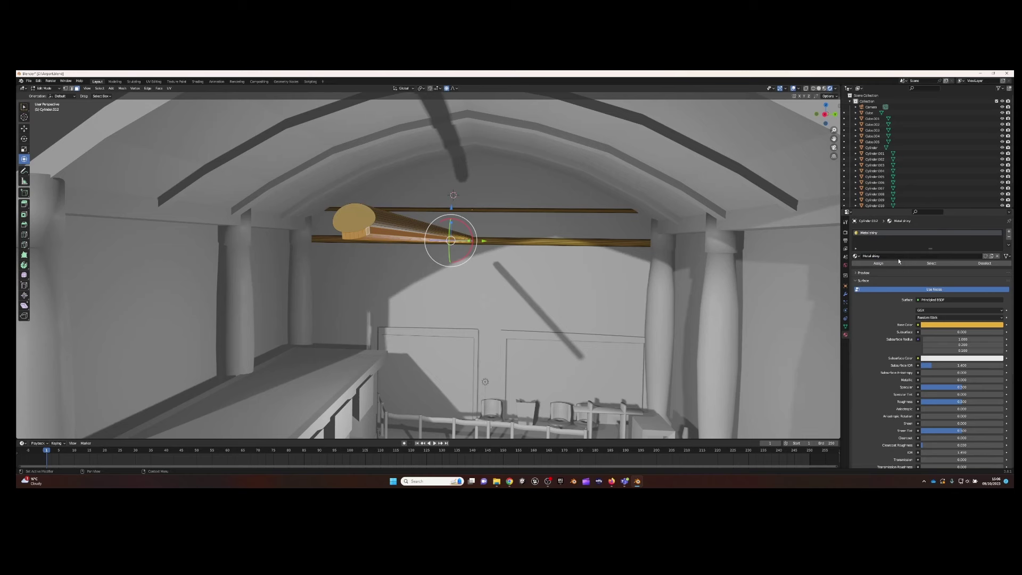
{"action": "left_click", "coordinate": [1007, 232]}
{"action": "left_click", "coordinate": [892, 269]}
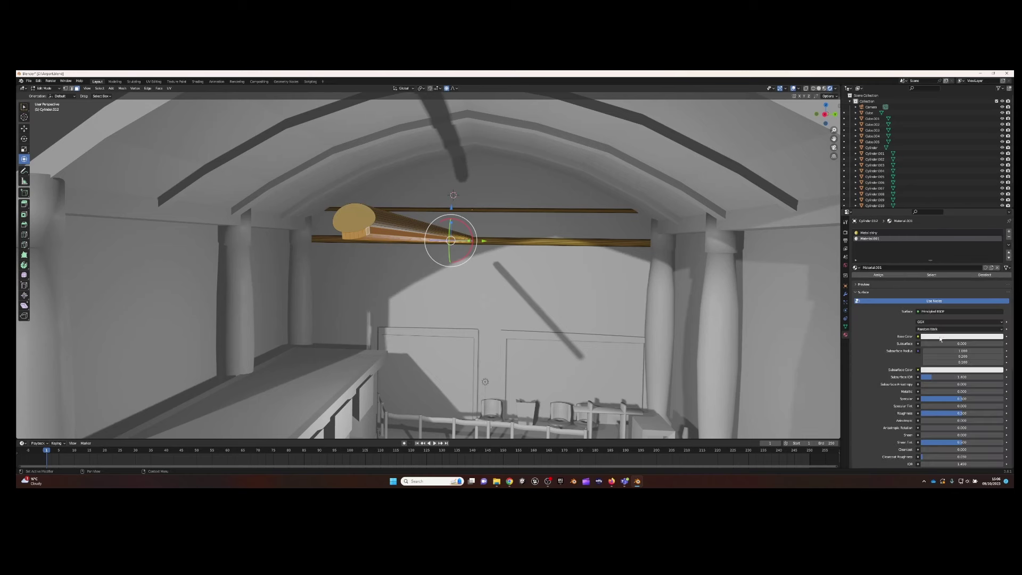
{"action": "left_click", "coordinate": [961, 336]}
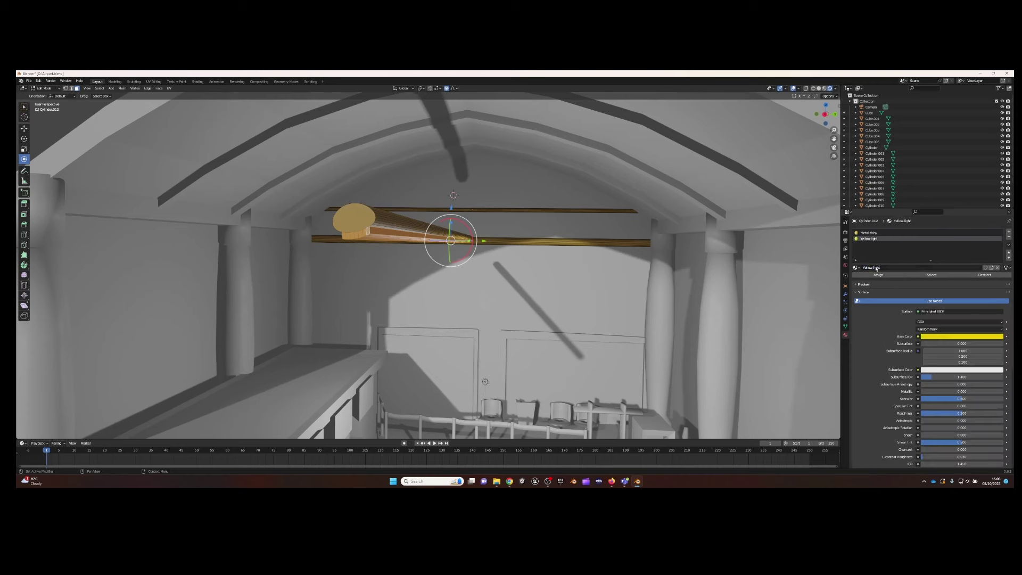
{"action": "scroll", "coordinate": [876, 268], "scroll_direction": "down", "scroll_amount": 5}
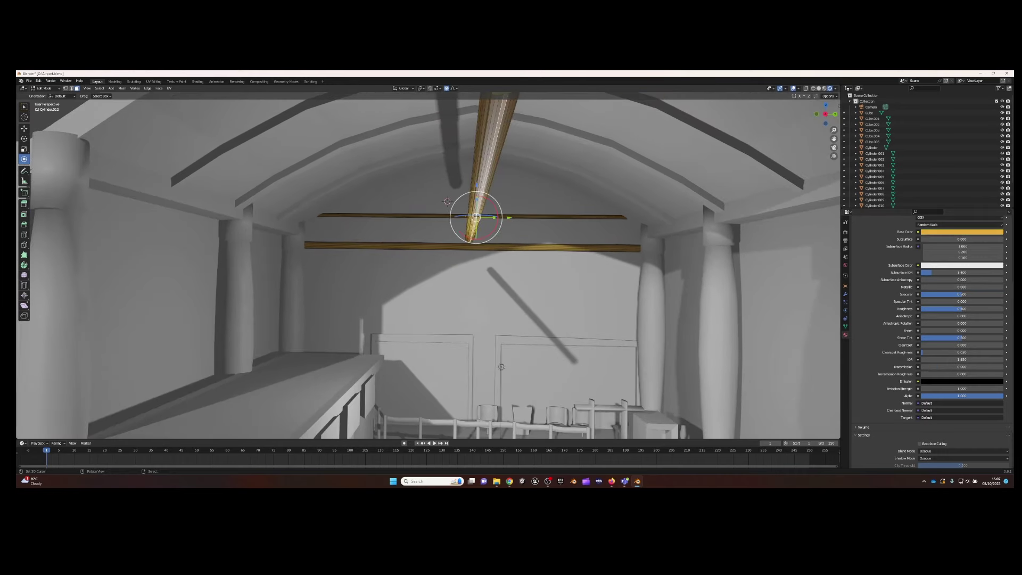
Rotate the connected log about X and reposition it along the X, Z and Y axes
{"action": "key", "text": "ctrl+l"}
{"action": "key", "text": "r"}
{"action": "key", "text": "x"}
{"action": "key", "text": "Return"}
{"action": "middle_click_drag", "start_coordinate": [485, 234], "coordinate": [298, 239]}
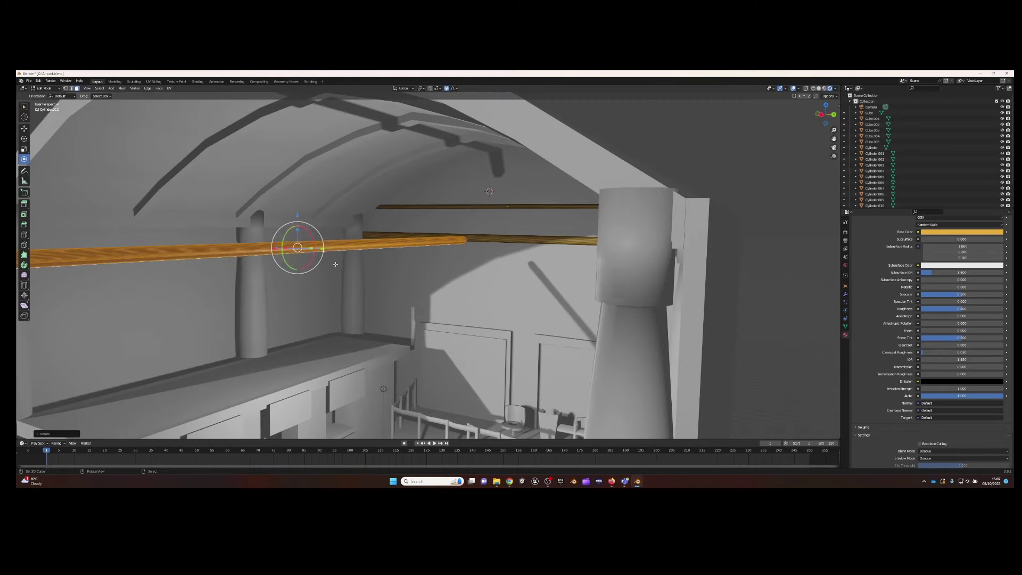
{"action": "key", "text": "g"}
{"action": "key", "text": "x"}
{"action": "key", "text": "z"}
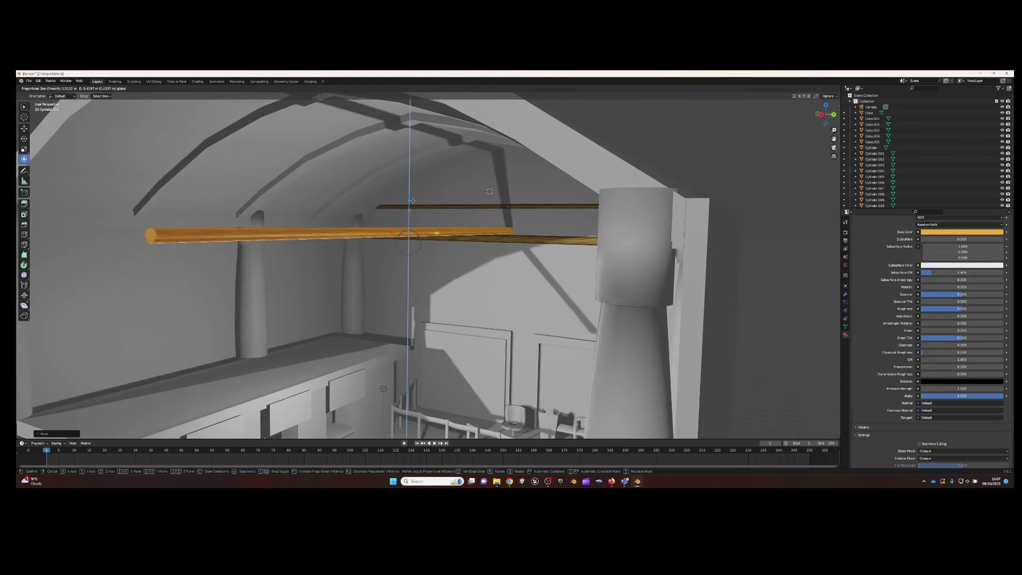
{"action": "key", "text": "Return"}
{"action": "mouse_move", "coordinate": [407, 242]}
{"action": "middle_mouse_down"}
{"action": "mouse_move", "coordinate": [428, 244]}
{"action": "mouse_move", "coordinate": [133, 141]}
{"action": "middle_mouse_up"}
{"action": "key", "text": "g"}
{"action": "key", "text": "y"}
{"action": "key", "text": "Return"}
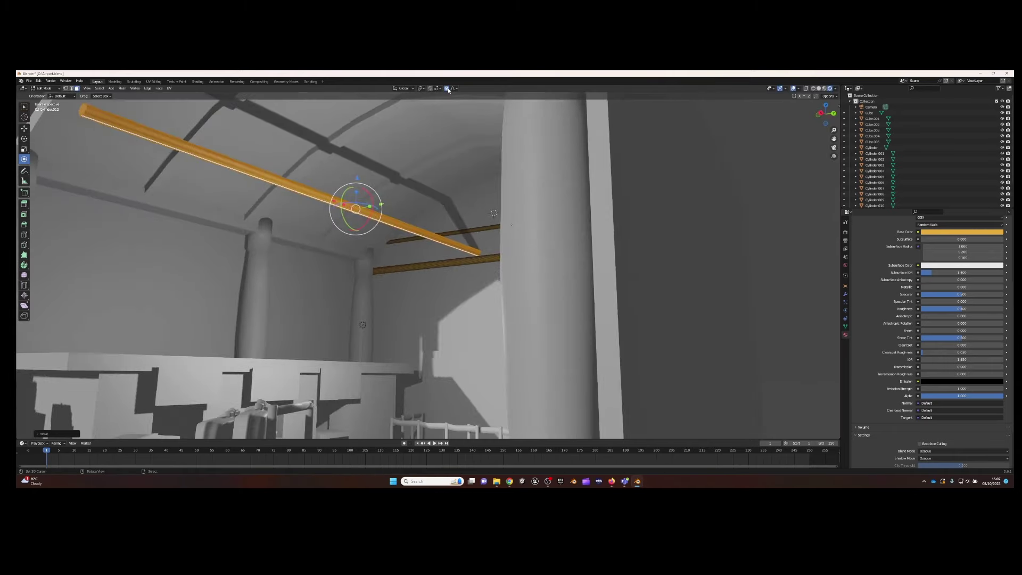
{"action": "middle_click_drag", "start_coordinate": [449, 106], "coordinate": [490, 251]}
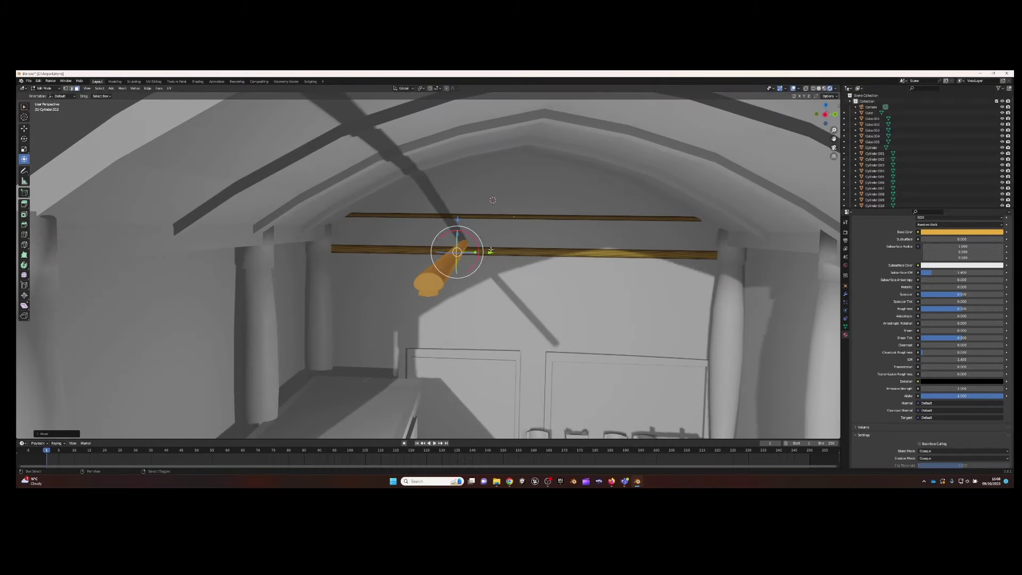
Duplicate the log twice along Y, placing copies beside and far right of the first
{"action": "key", "text": "shift+d"}
{"action": "key", "text": "y"}
{"action": "key", "text": "Return"}
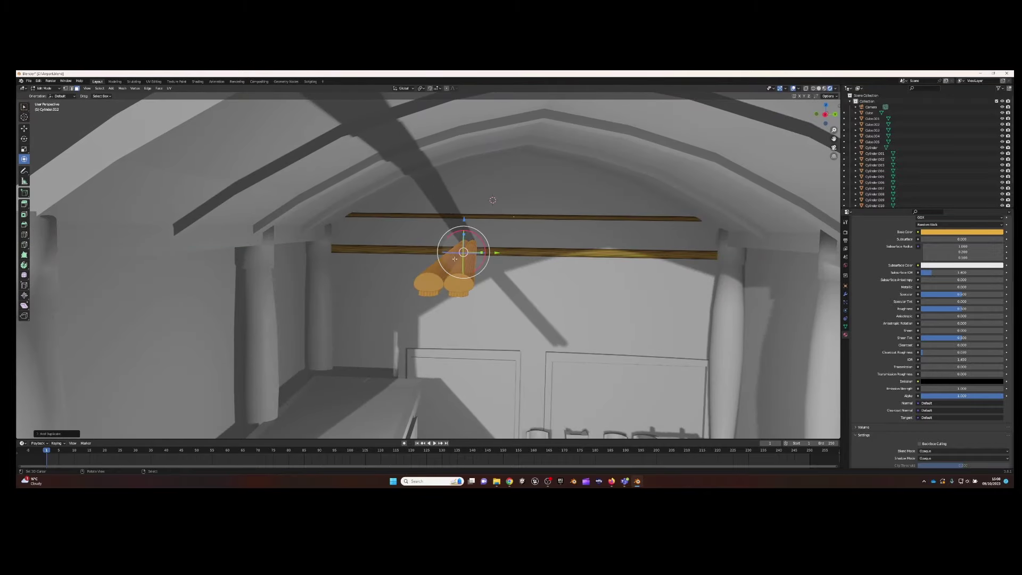
{"action": "key", "text": "shift+d"}
{"action": "key", "text": "y"}
{"action": "key", "text": "Return"}
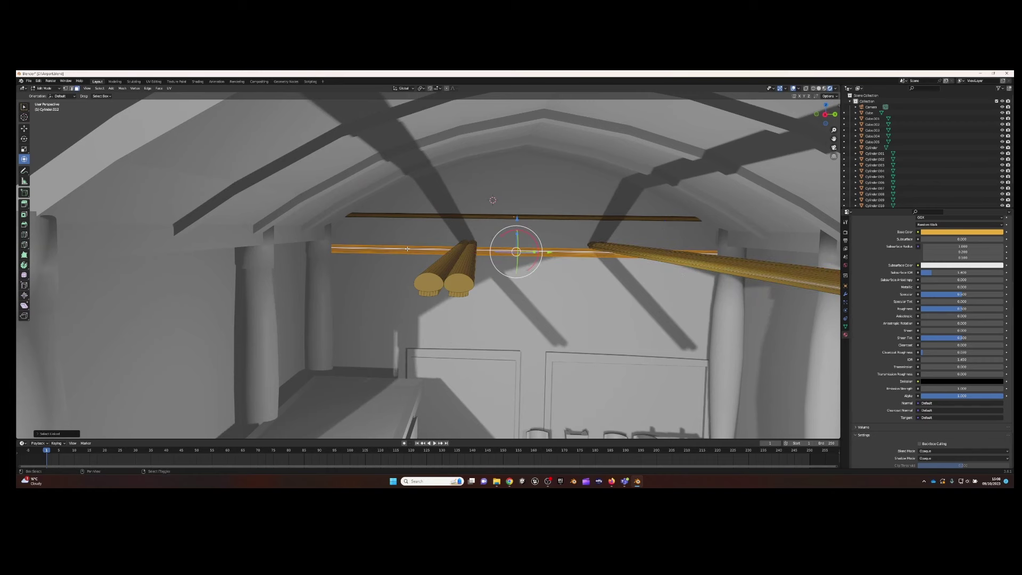
Resize a small beam and rotate it 90° into a post at the railing's left end
{"action": "left_click", "coordinate": [570, 256]}
{"action": "key", "text": "Tab"}
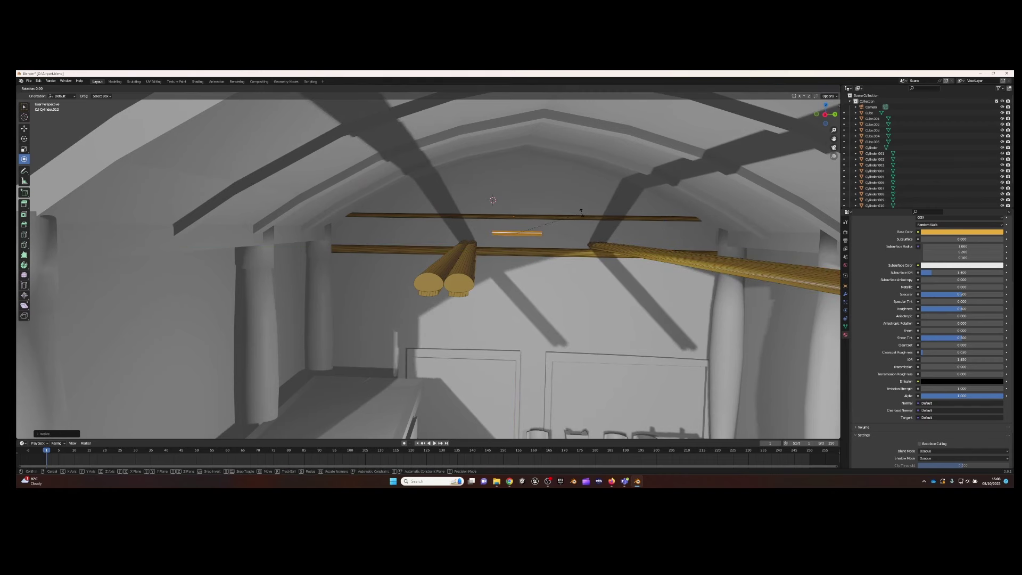
{"action": "type", "text": "90"}
{"action": "key", "text": "Return"}
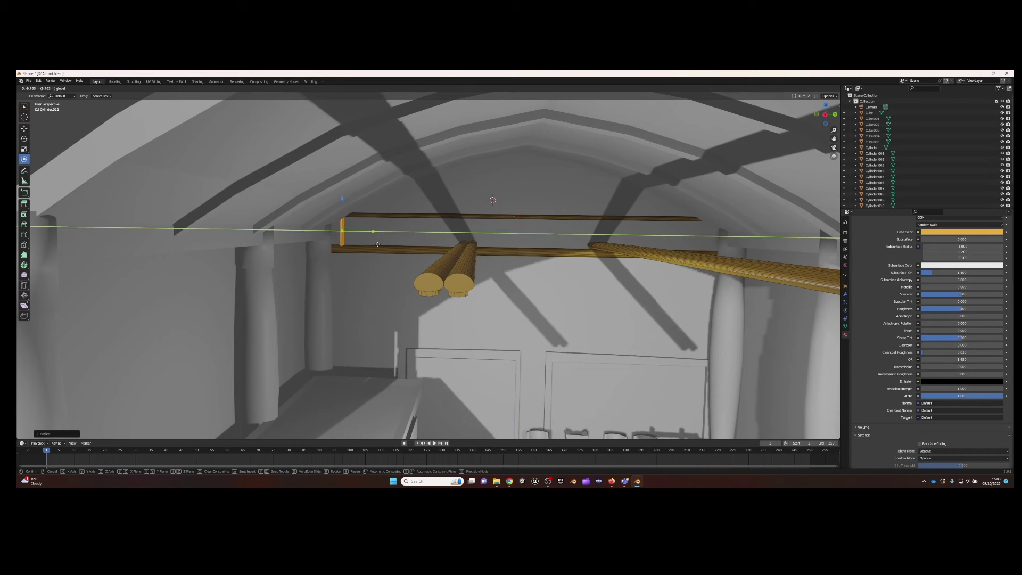
{"action": "left_click", "coordinate": [377, 244]}
Duplicate the post three times along X to space posts across the railing
{"action": "key", "text": "shift+d"}
{"action": "key", "text": "x"}
{"action": "left_click", "coordinate": [432, 222]}
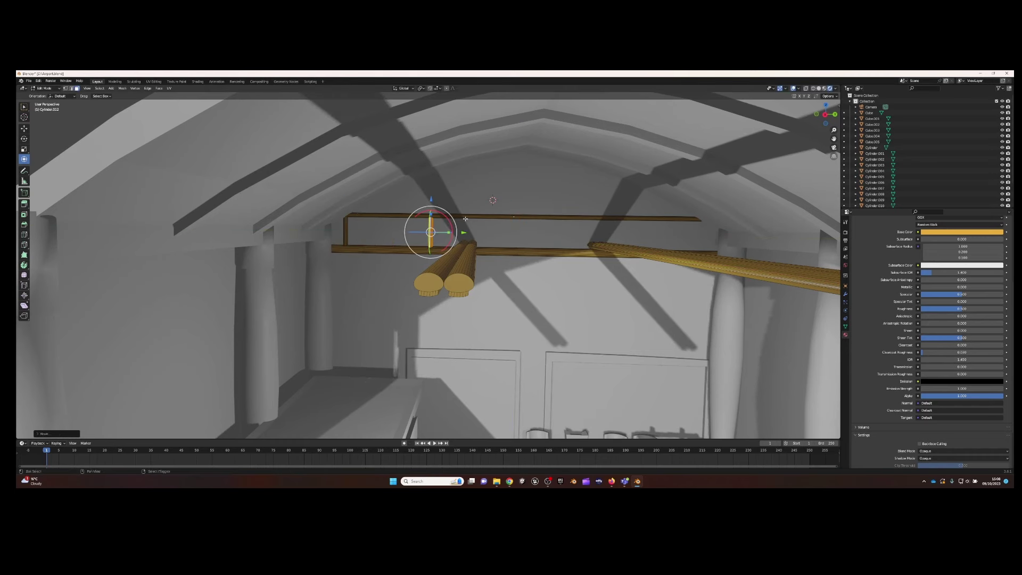
{"action": "key", "text": "shift+d"}
{"action": "key", "text": "x"}
{"action": "left_click", "coordinate": [503, 221]}
{"action": "key", "text": "shift+d"}
{"action": "key", "text": "x"}
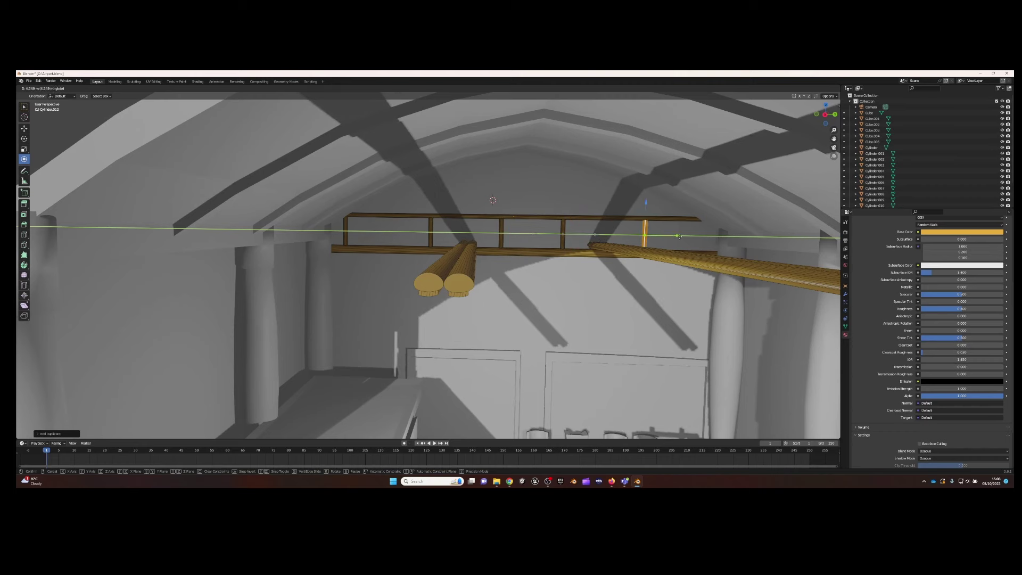
{"action": "left_click", "coordinate": [732, 220]}
{"action": "middle_click_drag", "start_coordinate": [731, 220], "coordinate": [539, 256]}
Select the whole railing with L and move a copy toward the front along Y
{"action": "key", "text": "Tab"}
{"action": "key", "text": "l"}
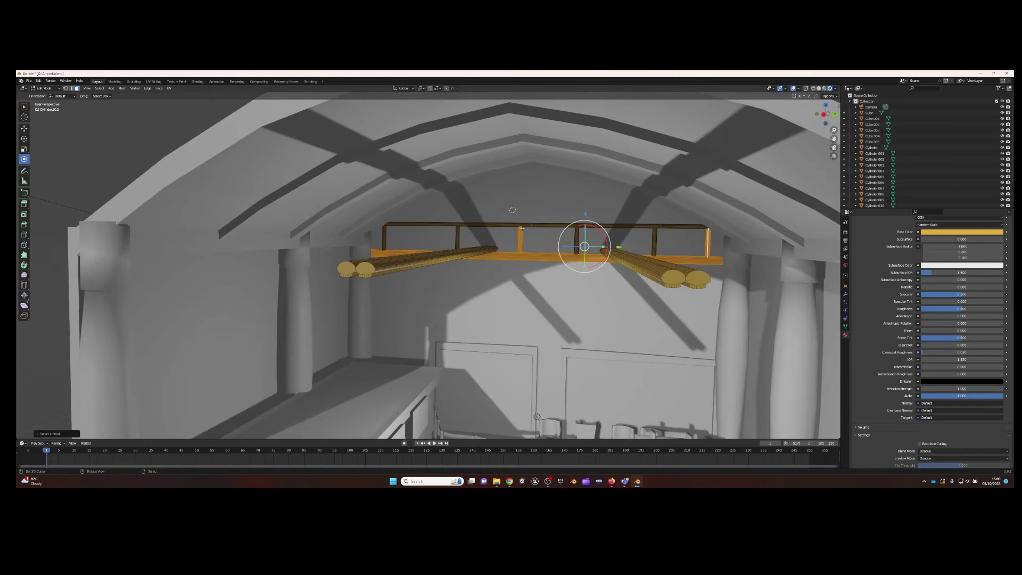
{"action": "key", "text": "g"}
{"action": "key", "text": "y"}
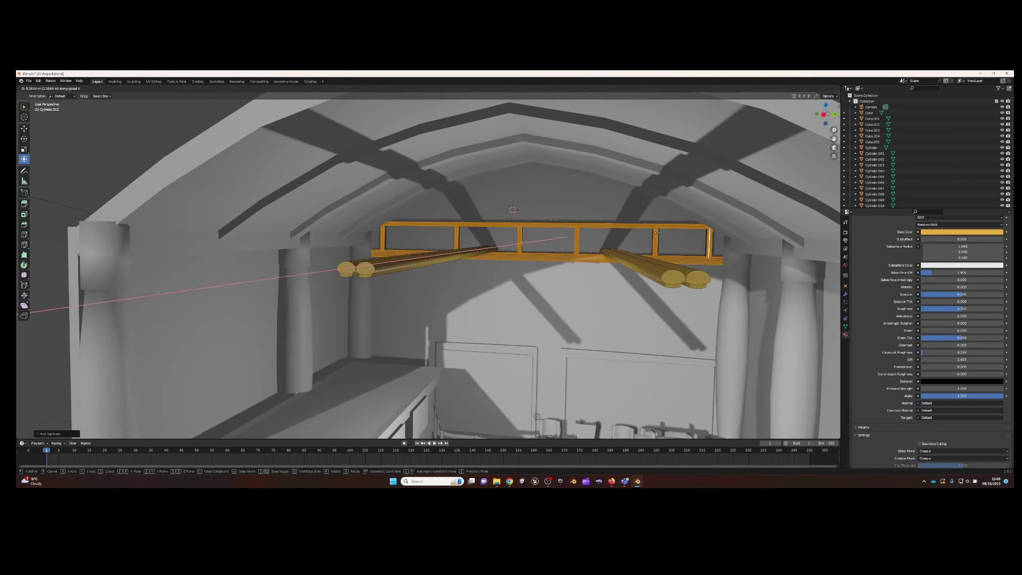
{"action": "left_click", "coordinate": [528, 285]}
Select the diagonal logs and lower them beneath the railing
{"action": "left_click", "coordinate": [420, 263]}
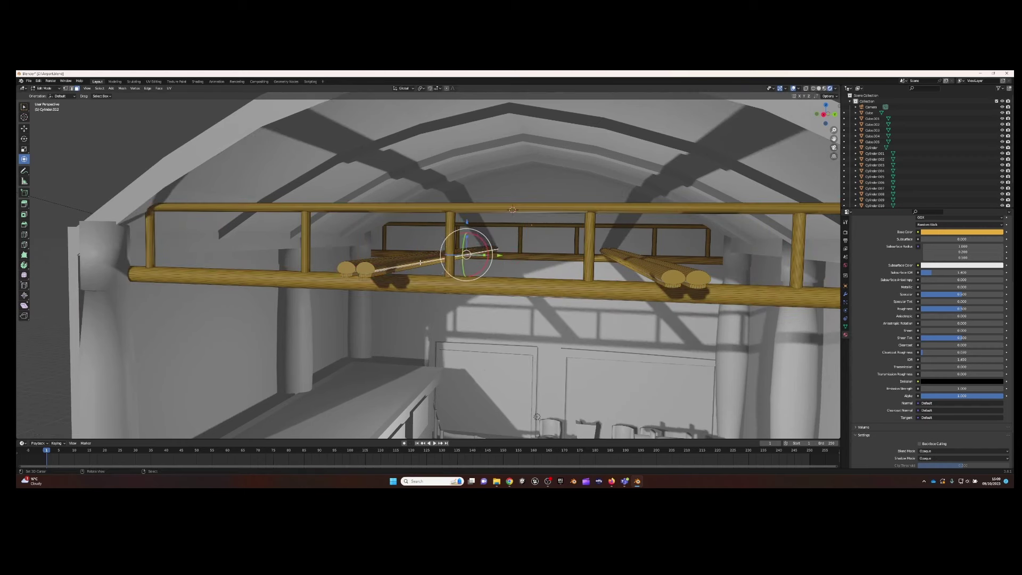
{"action": "left_click", "coordinate": [382, 267]}
{"action": "key", "text": "l"}
{"action": "key", "text": "g"}
{"action": "left_click", "coordinate": [537, 417]}
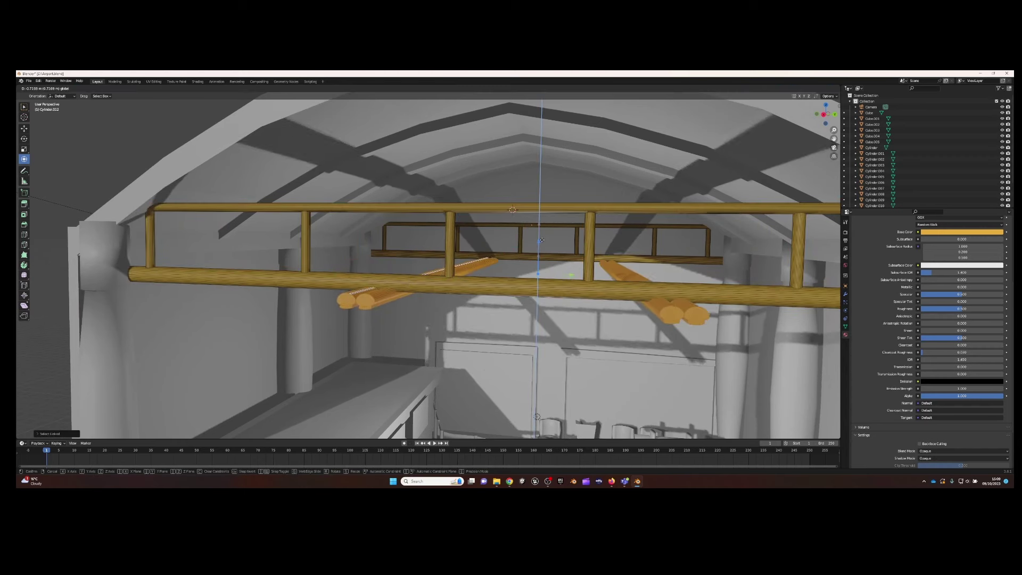
{"action": "middle_click_drag", "start_coordinate": [537, 416], "coordinate": [502, 426]}
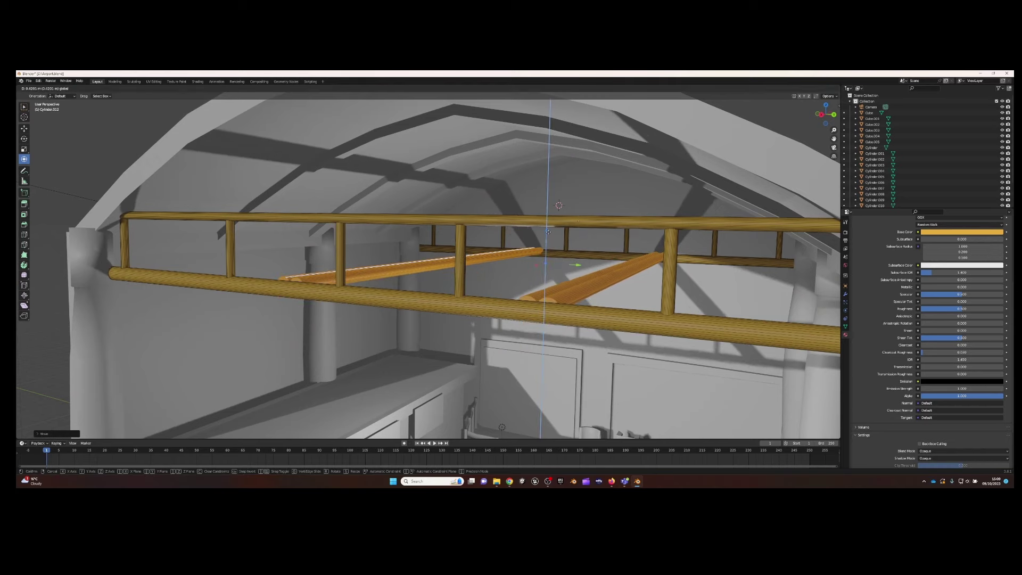
Look through the scene camera via View options, then return to Object Mode
{"action": "mouse_move", "coordinate": [553, 277]}
{"action": "middle_mouse_down"}
{"action": "mouse_move", "coordinate": [589, 282]}
{"action": "mouse_move", "coordinate": [553, 266]}
{"action": "middle_mouse_up"}
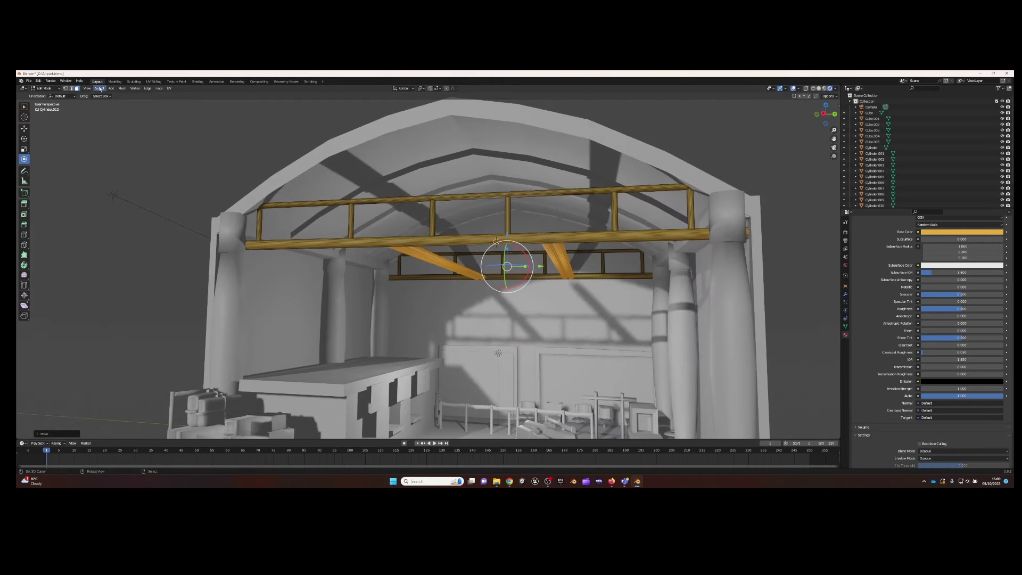
{"action": "left_click", "coordinate": [99, 88]}
{"action": "left_click", "coordinate": [87, 88]}
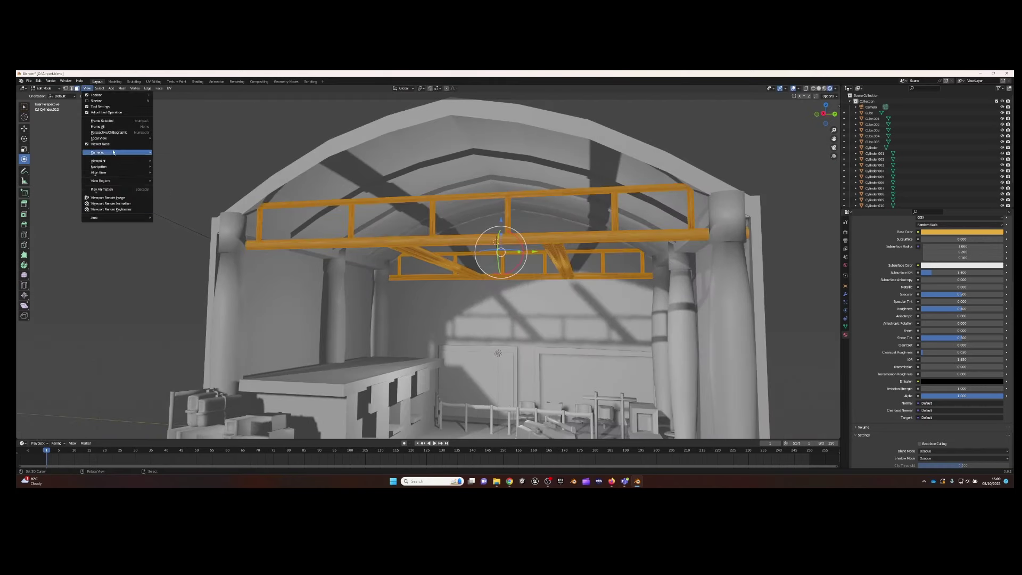
{"action": "left_click", "coordinate": [191, 157]}
{"action": "key", "text": "Tab"}
{"action": "scroll", "coordinate": [649, 303], "scroll_direction": "up", "scroll_amount": 3}
{"action": "scroll", "coordinate": [654, 293], "scroll_direction": "up", "scroll_amount": 3}
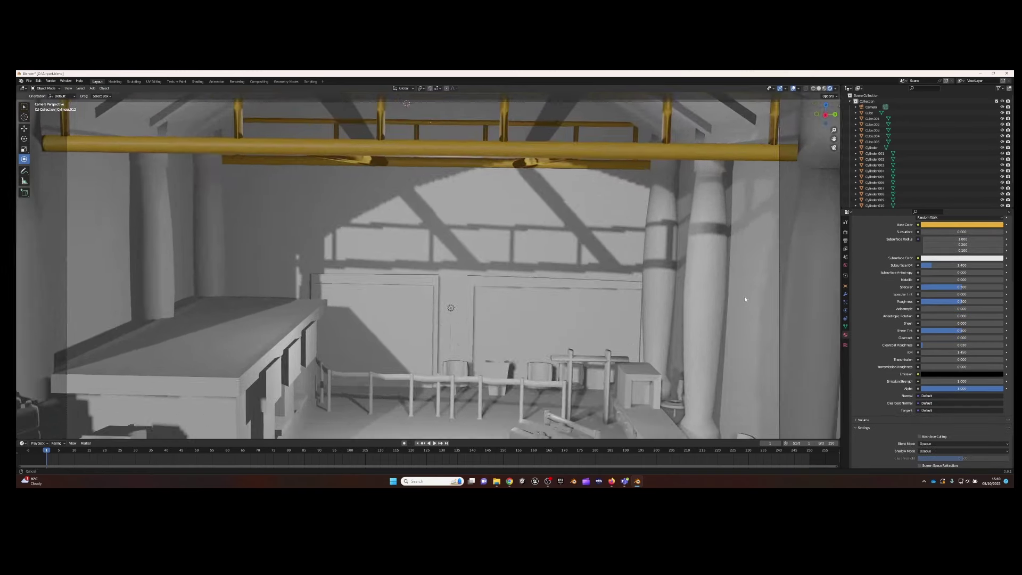
{"action": "scroll", "coordinate": [648, 235], "scroll_direction": "down", "scroll_amount": 1}
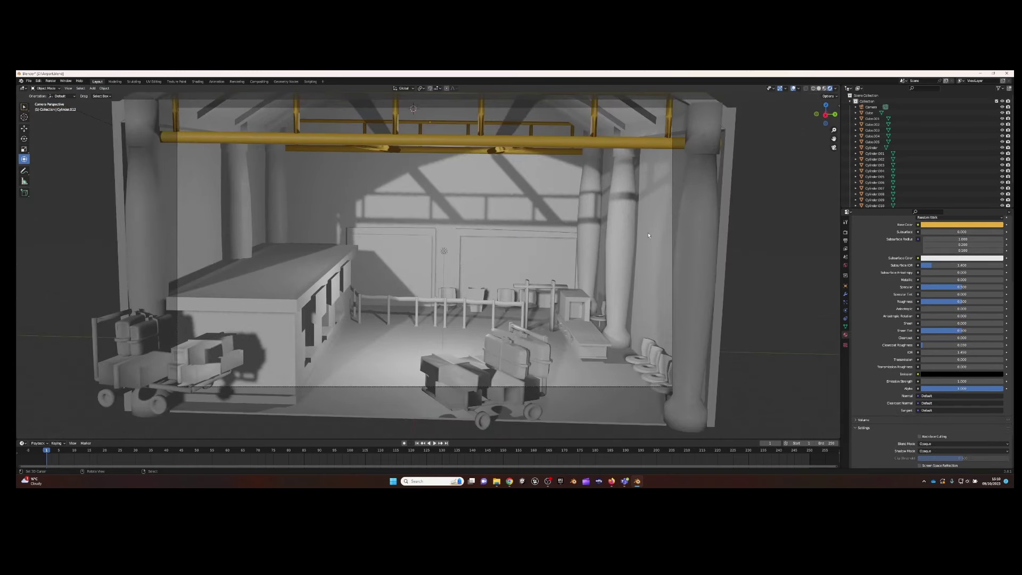
{"action": "middle_click_drag", "start_coordinate": [450, 153], "coordinate": [426, 170]}
Add a cube, stretch it along X, and place it beneath the ceiling railing
{"action": "left_click", "coordinate": [92, 88]}
{"action": "left_click", "coordinate": [151, 106]}
{"action": "key", "text": "s"}
{"action": "key", "text": "x"}
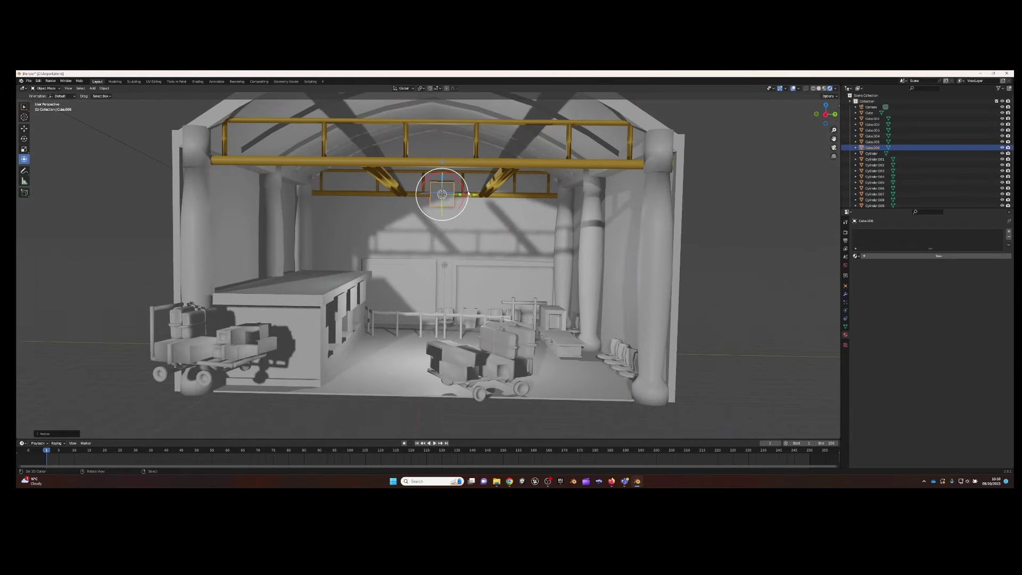
{"action": "left_click", "coordinate": [532, 189]}
{"action": "key", "text": "g"}
{"action": "left_click", "coordinate": [506, 163]}
Duplicate the box twice along X, then frame the view on the check-in counter
{"action": "key", "text": "shift+d"}
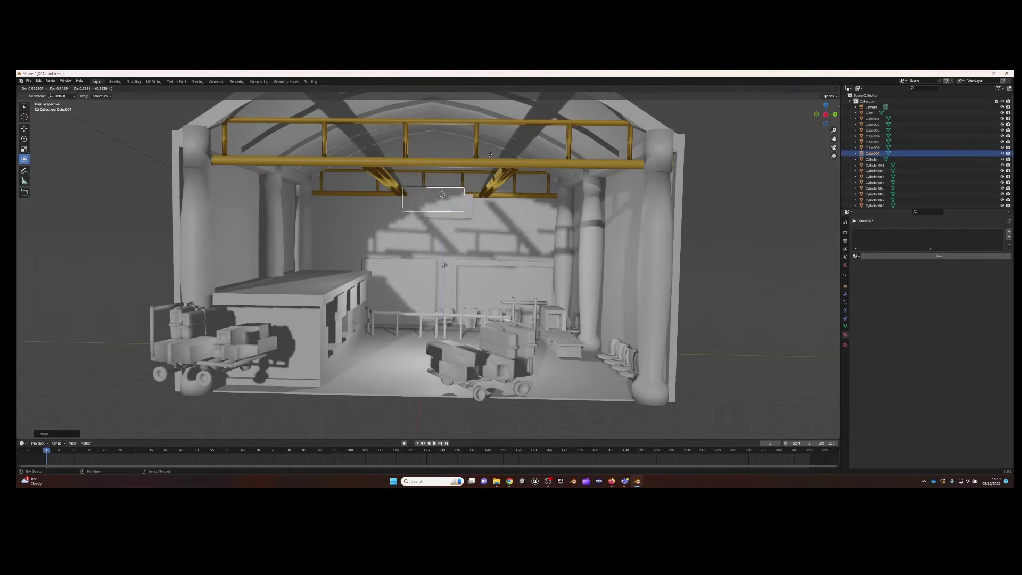
{"action": "key", "text": "x"}
{"action": "left_click", "coordinate": [378, 207]}
{"action": "key", "text": "shift+d"}
{"action": "key", "text": "x"}
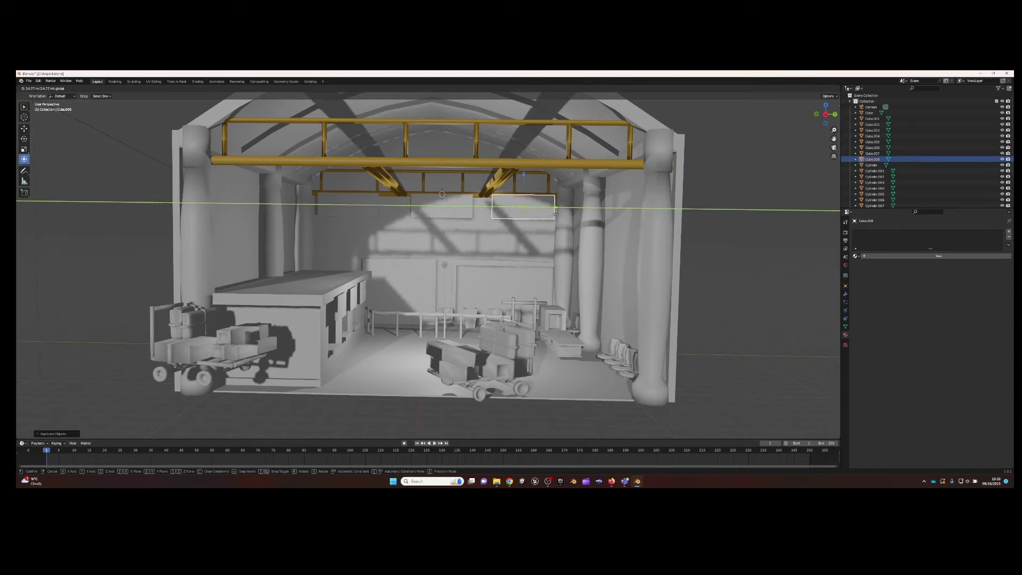
{"action": "left_click", "coordinate": [524, 202]}
{"action": "left_click", "coordinate": [368, 271]}
{"action": "key", "text": "KP_Decimal"}
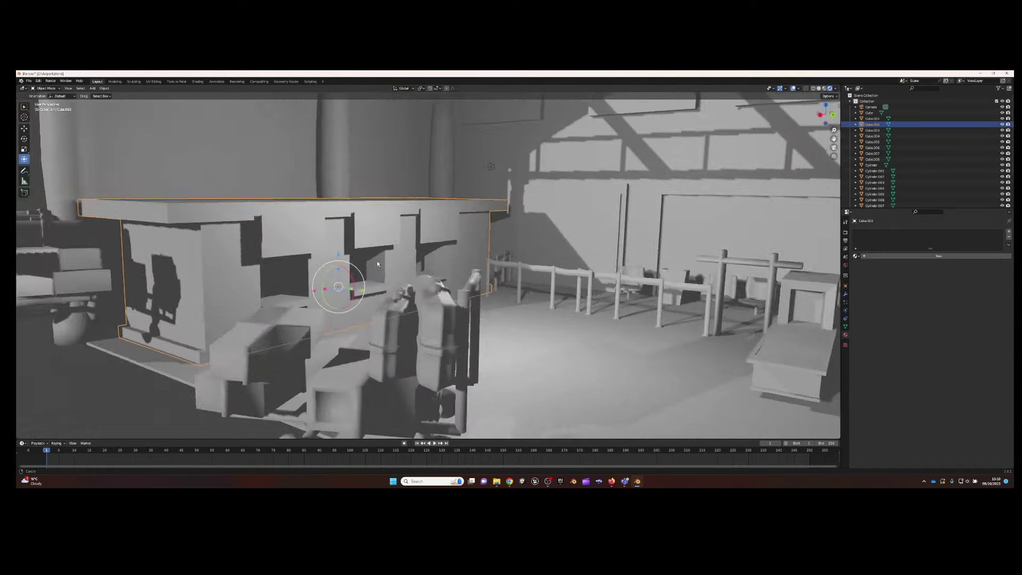
Loop-cut the counter mesh at the window opening and extrude a face strip outward
{"action": "middle_click_drag", "start_coordinate": [368, 271], "coordinate": [325, 313]}
{"action": "scroll", "coordinate": [326, 313], "scroll_direction": "up", "scroll_amount": 3}
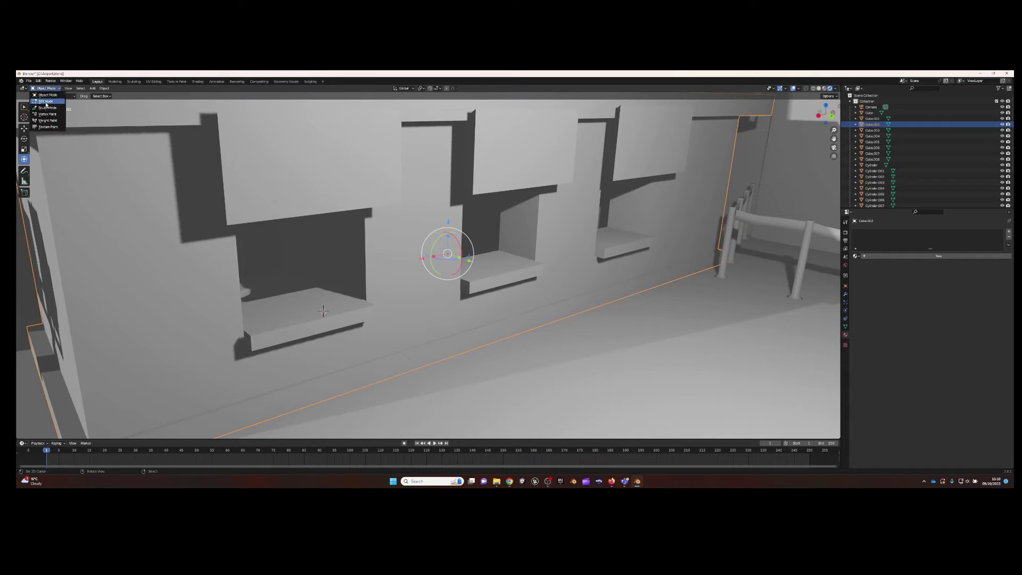
{"action": "left_click", "coordinate": [46, 101]}
{"action": "scroll", "coordinate": [311, 238], "scroll_direction": "up", "scroll_amount": 4}
{"action": "key", "text": "ctrl+r"}
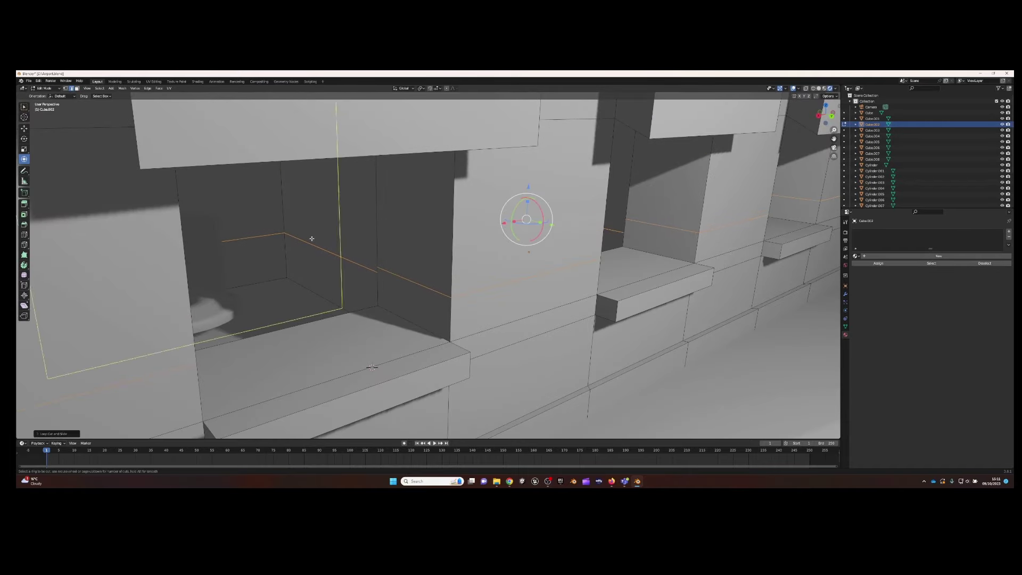
{"action": "left_click", "coordinate": [312, 238]}
{"action": "left_click", "coordinate": [343, 262]}
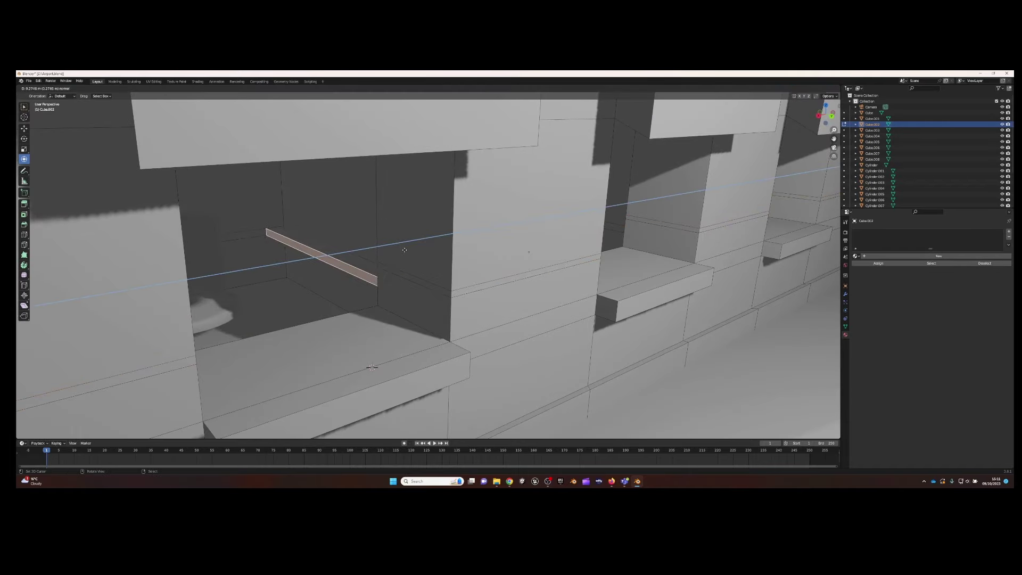
{"action": "key", "text": "e"}
{"action": "mouse_move", "coordinate": [406, 268]}
{"action": "middle_mouse_down"}
{"action": "mouse_move", "coordinate": [670, 239]}
{"action": "mouse_move", "coordinate": [547, 212]}
{"action": "middle_mouse_up"}
{"action": "key", "text": "g"}
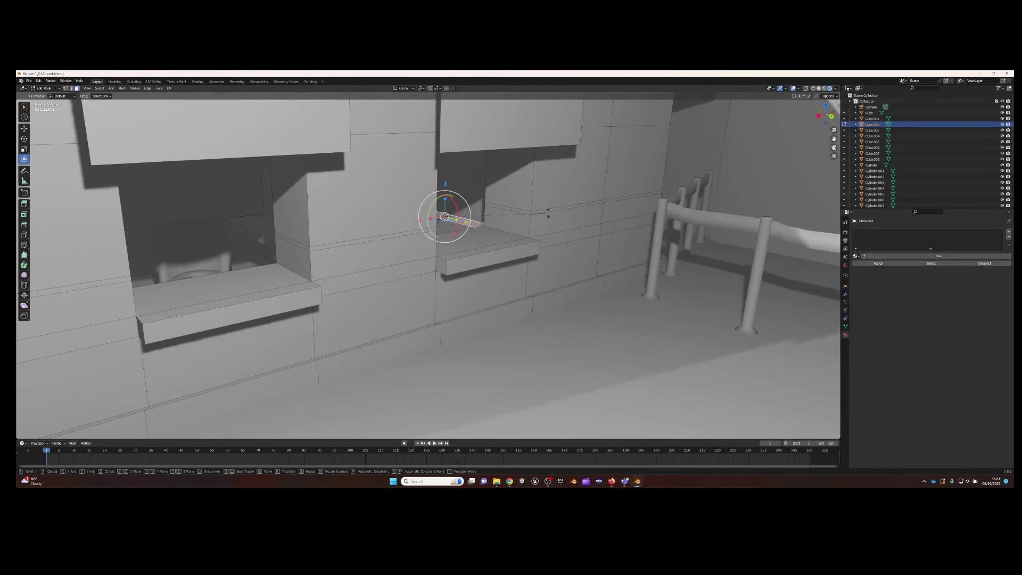
{"action": "key", "text": "KP_Decimal"}
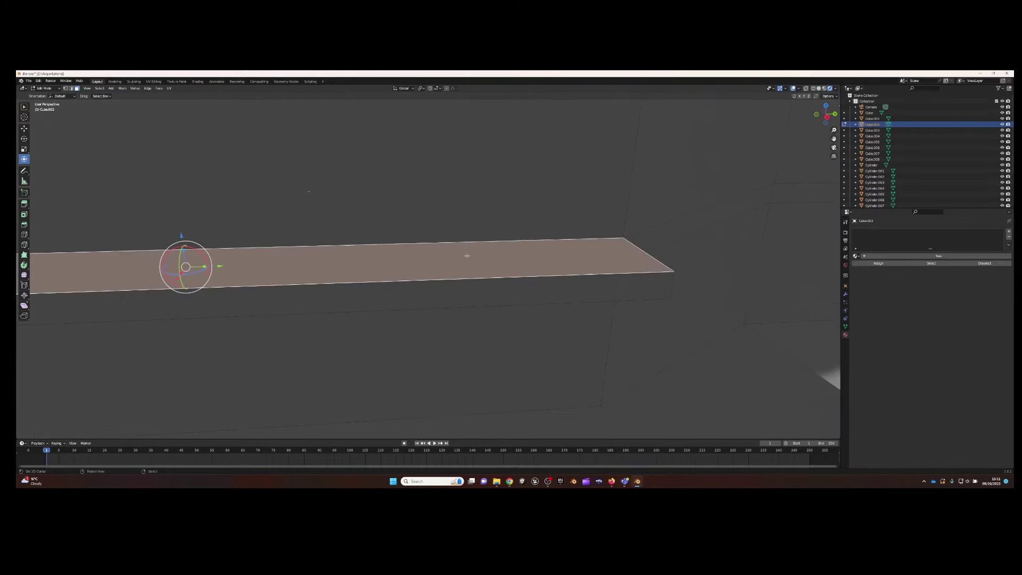
Add a loop cut across the strip, shrink a face and extrude it up into the monitor stand
{"action": "key", "text": "ctrl+r"}
{"action": "left_click", "coordinate": [358, 300]}
{"action": "key", "text": "KP_Decimal"}
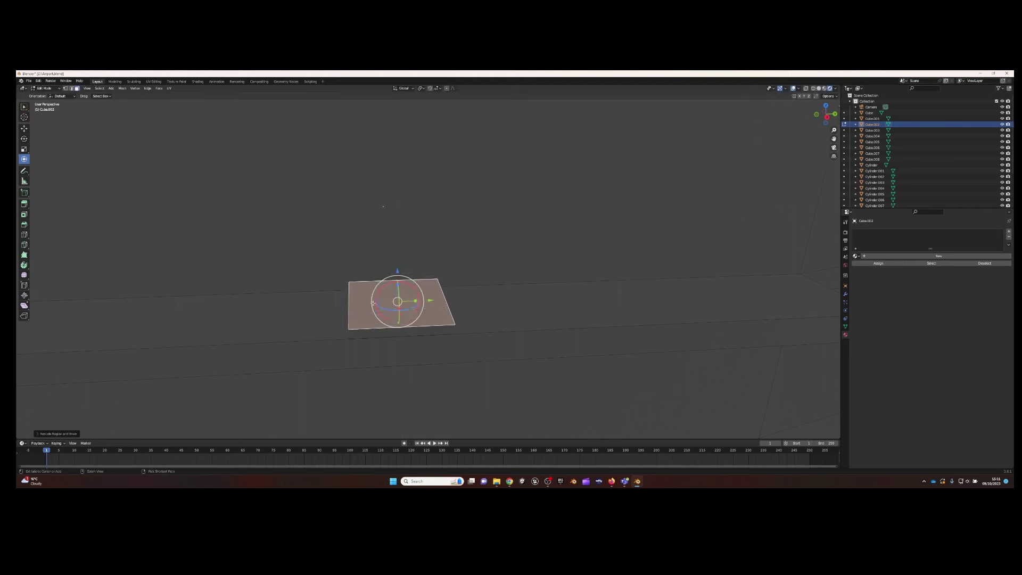
{"action": "key", "text": "s"}
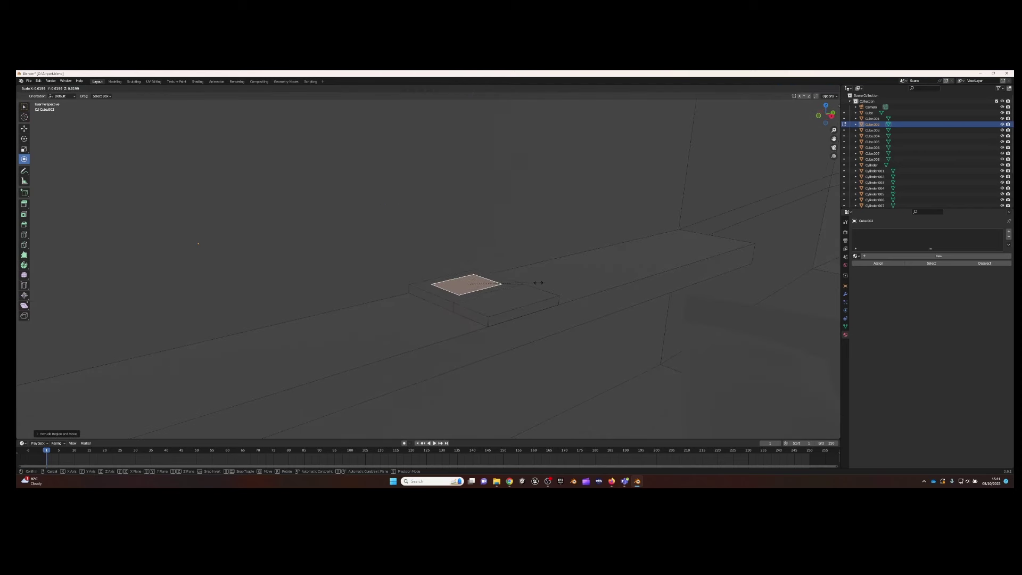
{"action": "left_click", "coordinate": [523, 279]}
{"action": "key", "text": "e"}
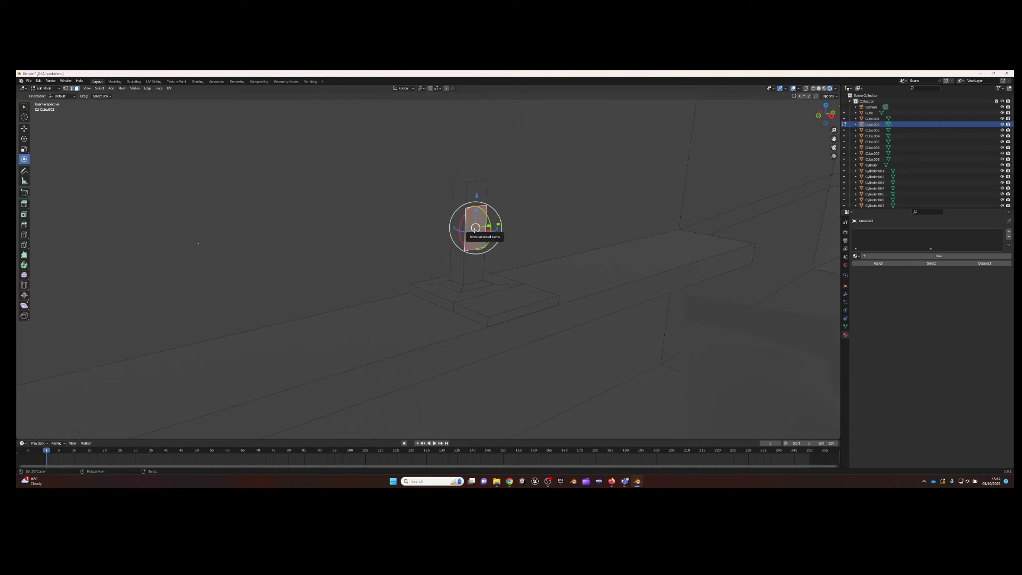
{"action": "middle_click_drag", "start_coordinate": [475, 227], "coordinate": [521, 254]}
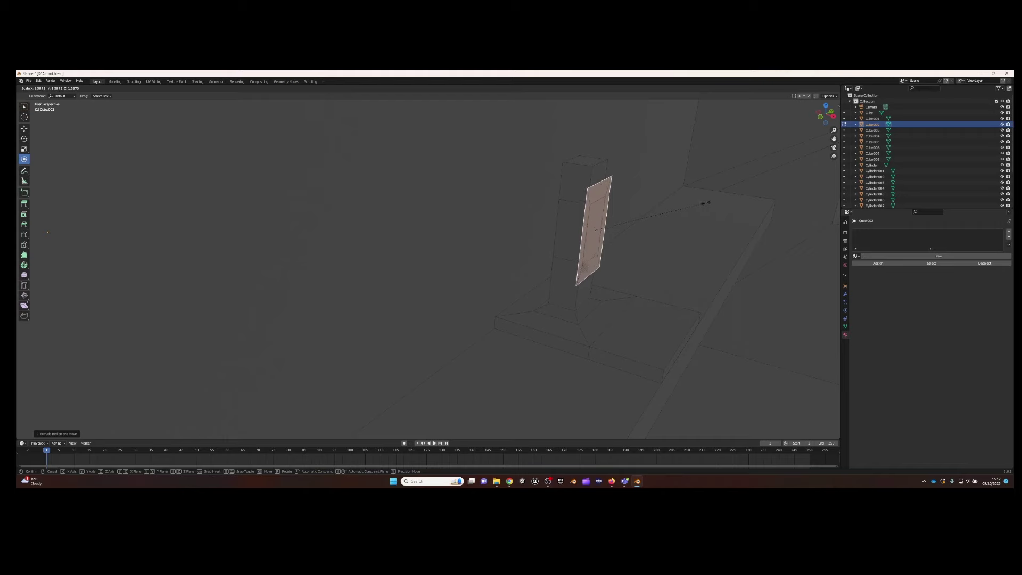
Extrude the stand's top face into the large monitor screen panel, viewed from the front
{"action": "key", "text": "KP_1"}
{"action": "key", "text": "s"}
{"action": "key", "text": "y"}
{"action": "right_click", "coordinate": [683, 286]}
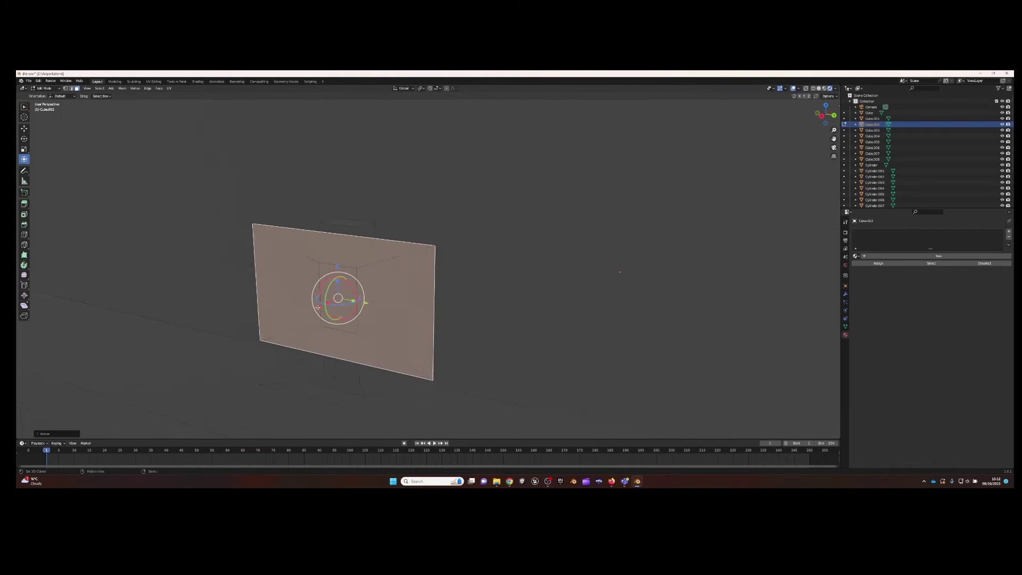
{"action": "middle_click_drag", "start_coordinate": [683, 287], "coordinate": [440, 280]}
{"action": "mouse_move", "coordinate": [518, 268]}
{"action": "middle_mouse_down"}
{"action": "mouse_move", "coordinate": [541, 272]}
{"action": "mouse_move", "coordinate": [468, 285]}
{"action": "mouse_move", "coordinate": [490, 236]}
{"action": "mouse_move", "coordinate": [559, 222]}
{"action": "mouse_move", "coordinate": [500, 304]}
{"action": "mouse_move", "coordinate": [353, 293]}
{"action": "middle_mouse_up"}
{"action": "scroll", "coordinate": [490, 236], "scroll_direction": "up", "scroll_amount": 3}
{"action": "scroll", "coordinate": [500, 305], "scroll_direction": "down", "scroll_amount": 5}
{"action": "left_click", "coordinate": [393, 291]}
{"action": "key", "text": "KP_Decimal"}
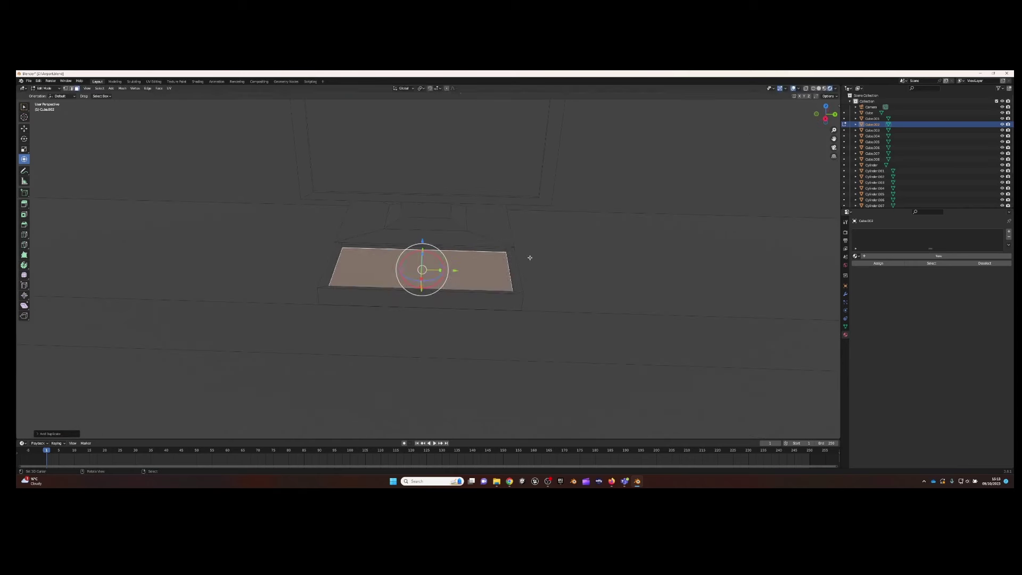
Slide a face along X and scale it along X into a narrow key face
{"action": "scroll", "coordinate": [529, 258], "scroll_direction": "down", "scroll_amount": 5}
{"action": "middle_click_drag", "start_coordinate": [529, 257], "coordinate": [479, 298]}
{"action": "key", "text": "g"}
{"action": "key", "text": "x"}
{"action": "left_click", "coordinate": [475, 314]}
{"action": "key", "text": "s"}
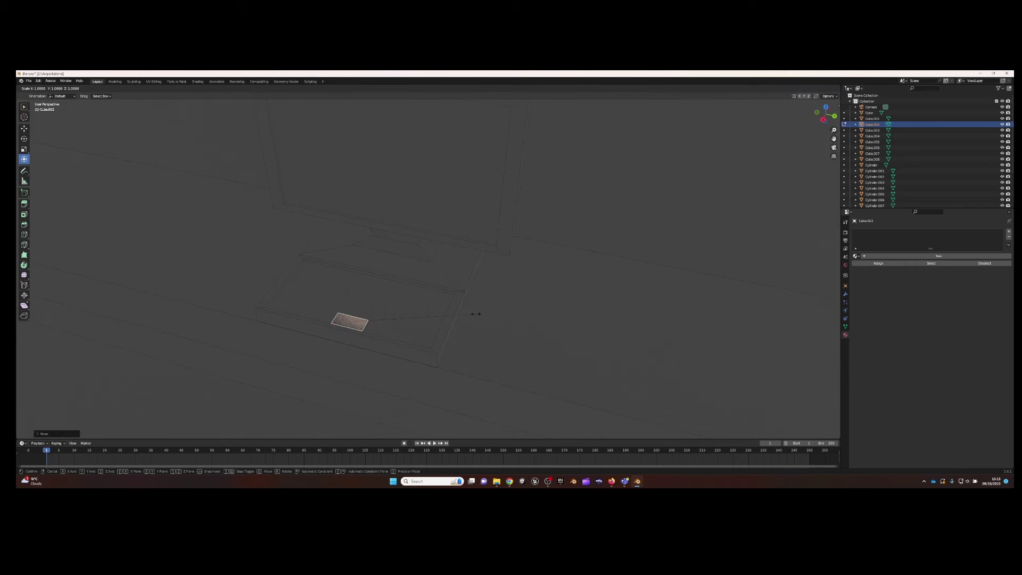
{"action": "key", "text": "x"}
{"action": "left_click", "coordinate": [371, 334]}
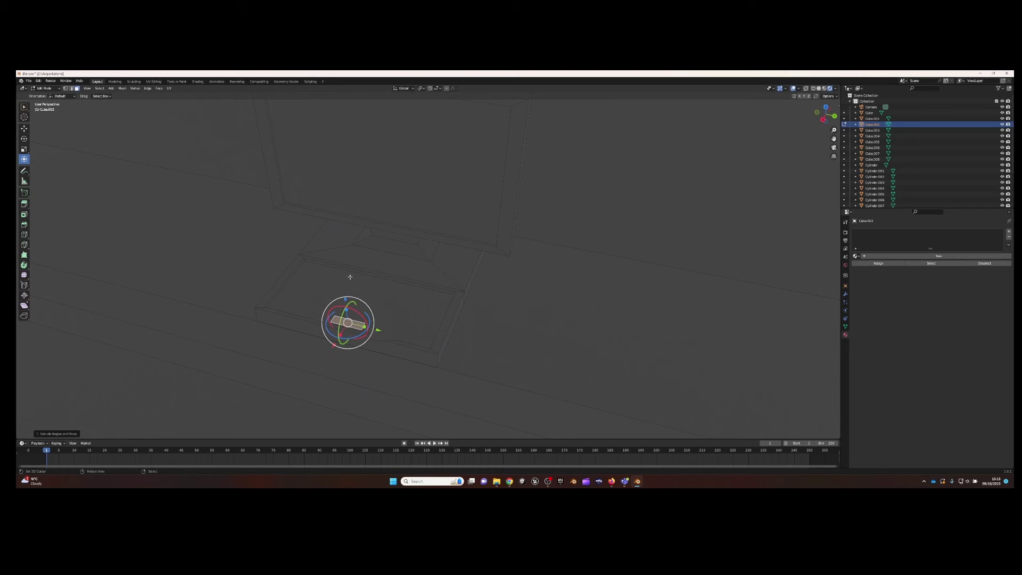
Select the linked plank, then move and narrow it along Y into the first key block
{"action": "scroll", "coordinate": [356, 274], "scroll_direction": "down", "scroll_amount": 4}
{"action": "middle_click_drag", "start_coordinate": [341, 308], "coordinate": [481, 316]}
{"action": "key", "text": "ctrl+l"}
{"action": "key", "text": "KP_Decimal"}
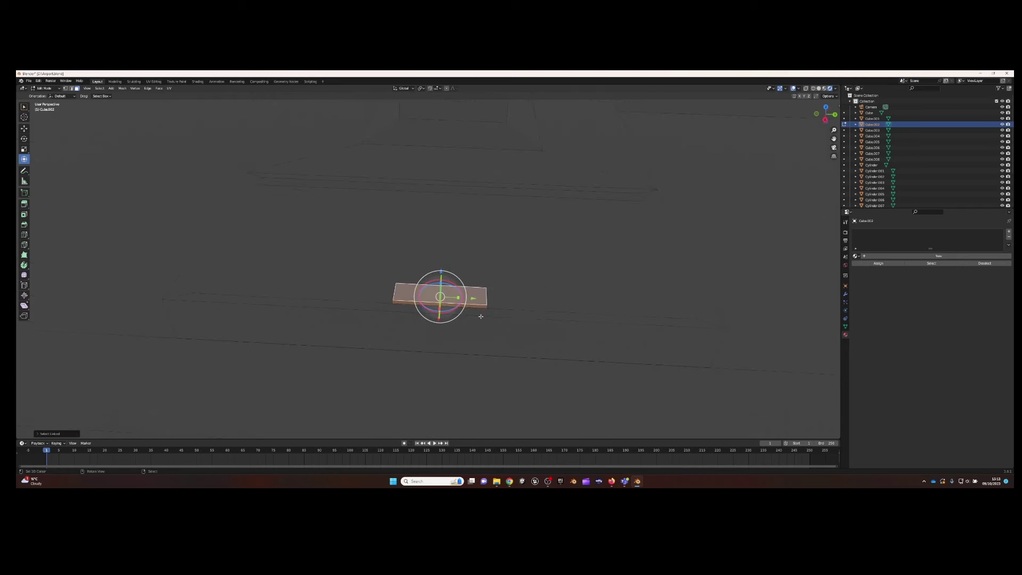
{"action": "key", "text": "g"}
{"action": "key", "text": "y"}
{"action": "left_click", "coordinate": [422, 291]}
{"action": "key", "text": "s"}
{"action": "key", "text": "y"}
{"action": "left_click", "coordinate": [366, 291]}
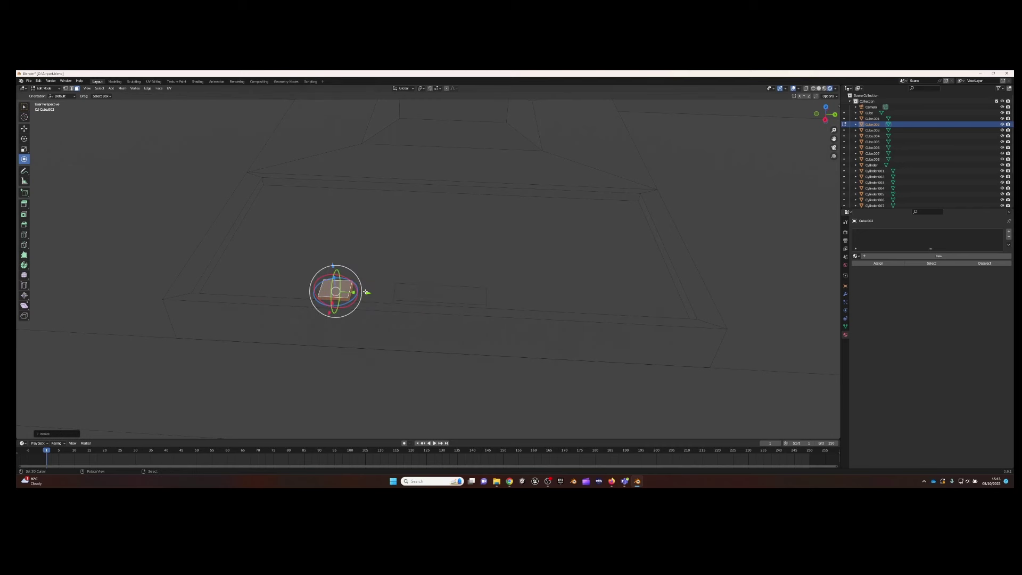
{"action": "key", "text": "g"}
{"action": "key", "text": "y"}
{"action": "left_click", "coordinate": [404, 299]}
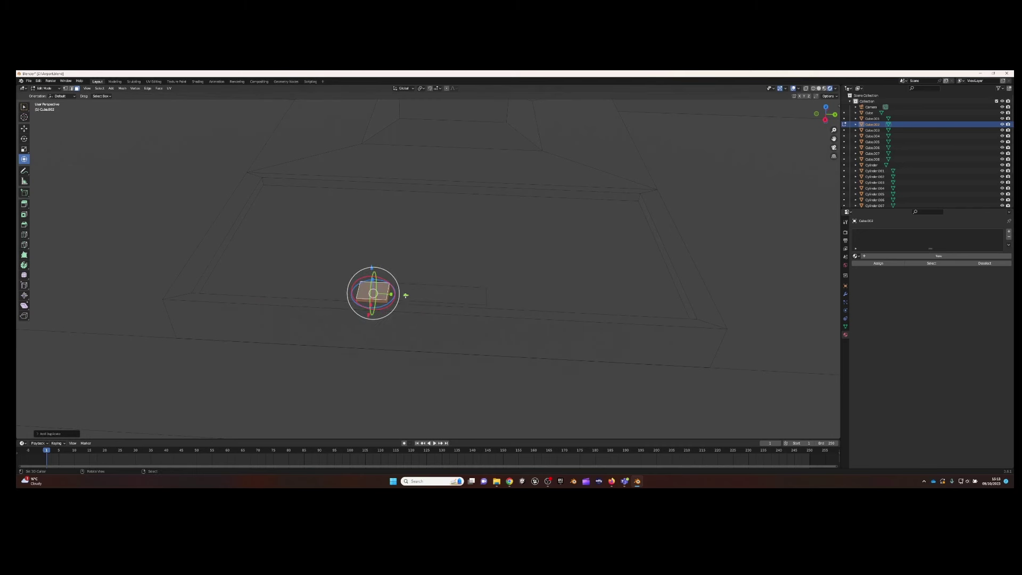
Place further key blocks along the Y and X axes to start a row of keys
{"action": "key", "text": "g"}
{"action": "key", "text": "y"}
{"action": "left_click", "coordinate": [364, 292]}
{"action": "key", "text": "g"}
{"action": "key", "text": "x"}
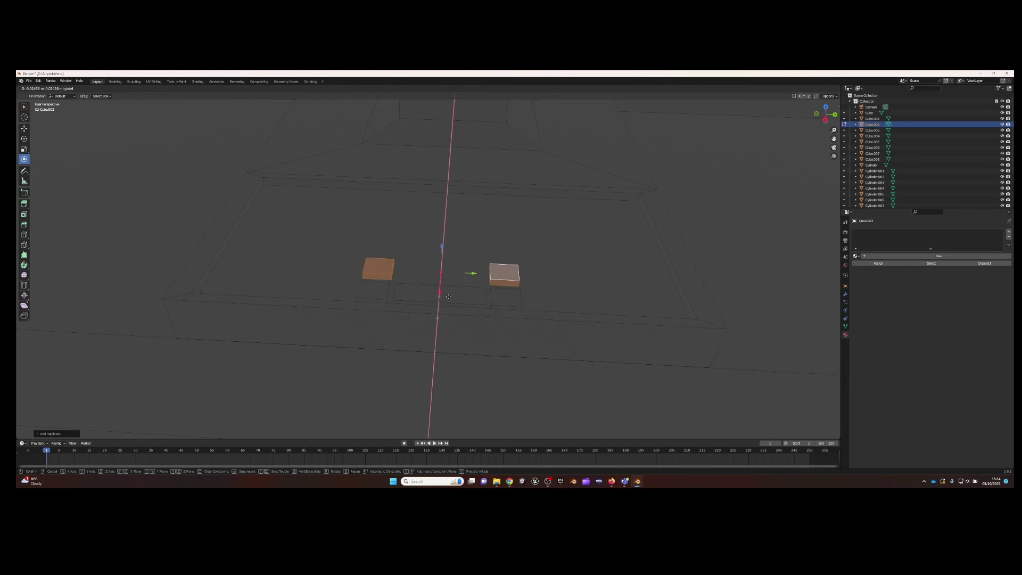
{"action": "left_click", "coordinate": [449, 263]}
{"action": "middle_click_drag", "start_coordinate": [450, 263], "coordinate": [585, 251]}
{"action": "key", "text": "g"}
{"action": "key", "text": "x"}
{"action": "left_click", "coordinate": [621, 250]}
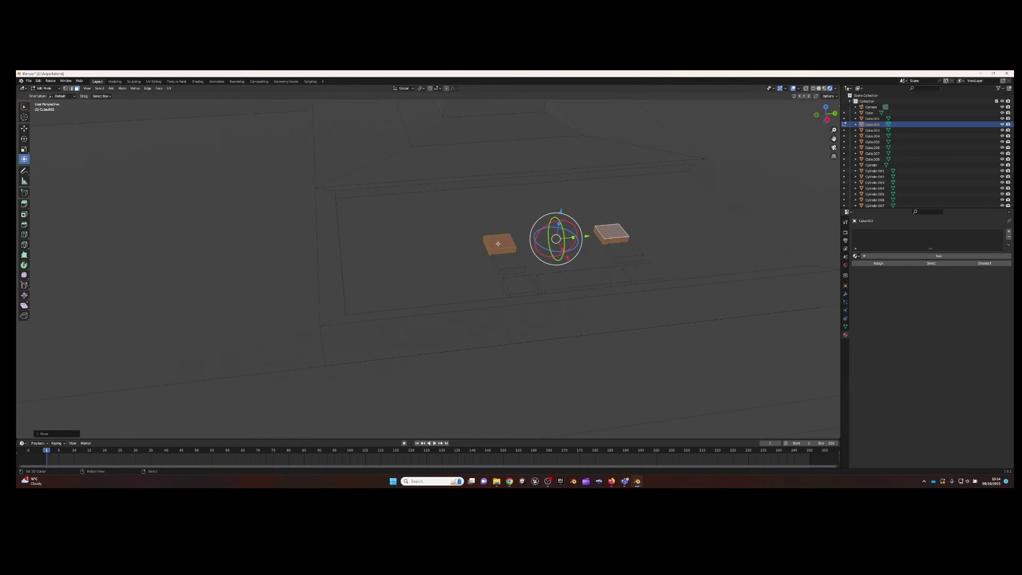
{"action": "key", "text": "g"}
{"action": "key", "text": "x"}
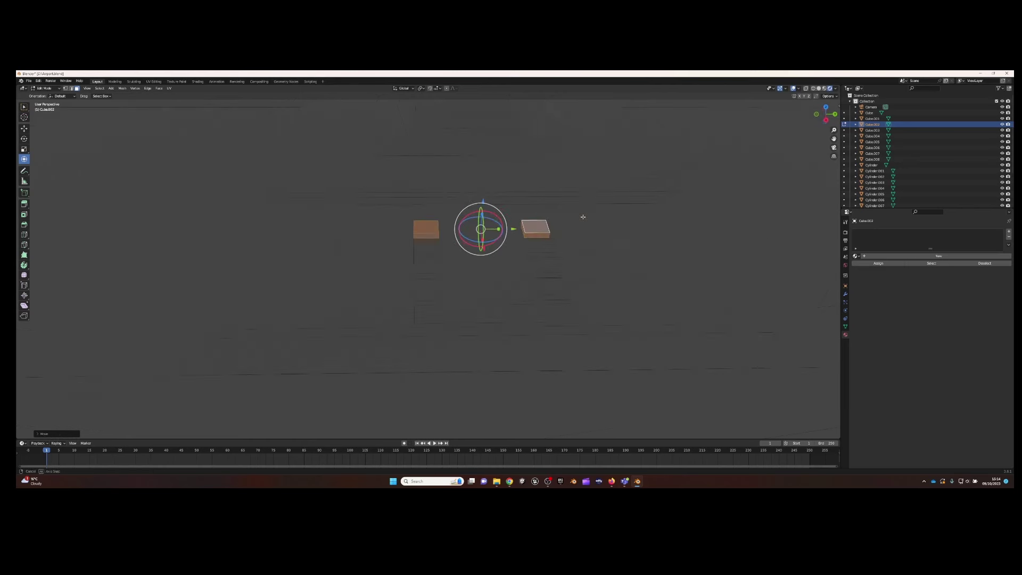
Select the linked key block, try shifting it left along X, undo, and nudge it slightly
{"action": "middle_click_drag", "start_coordinate": [563, 256], "coordinate": [516, 240]}
{"action": "key", "text": "ctrl+l"}
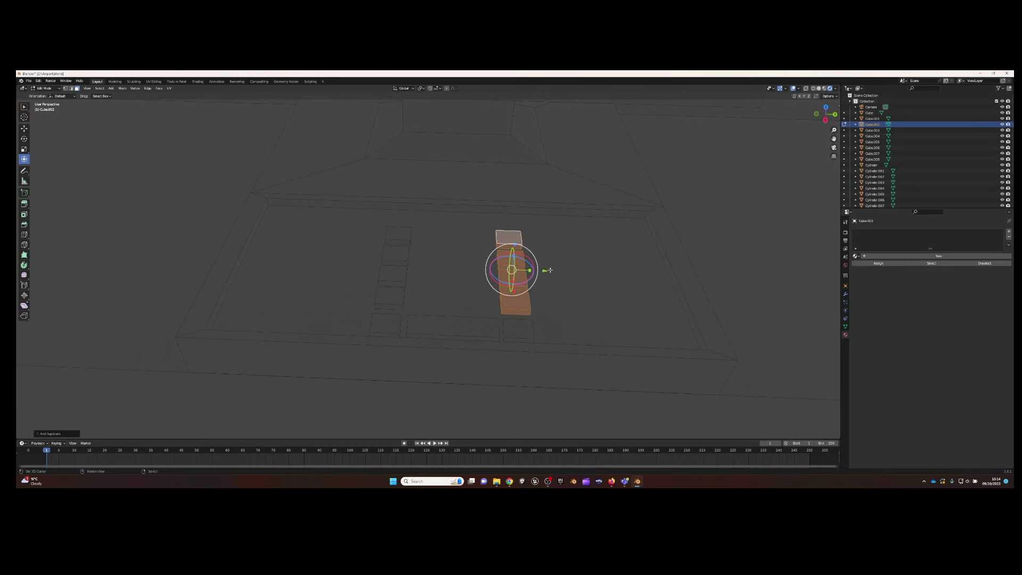
{"action": "mouse_move", "coordinate": [550, 270]}
{"action": "left_mouse_down"}
{"action": "mouse_move", "coordinate": [453, 266]}
{"action": "mouse_move", "coordinate": [483, 269]}
{"action": "left_mouse_up"}
{"action": "key", "text": "Escape"}
{"action": "key", "text": "ctrl+z"}
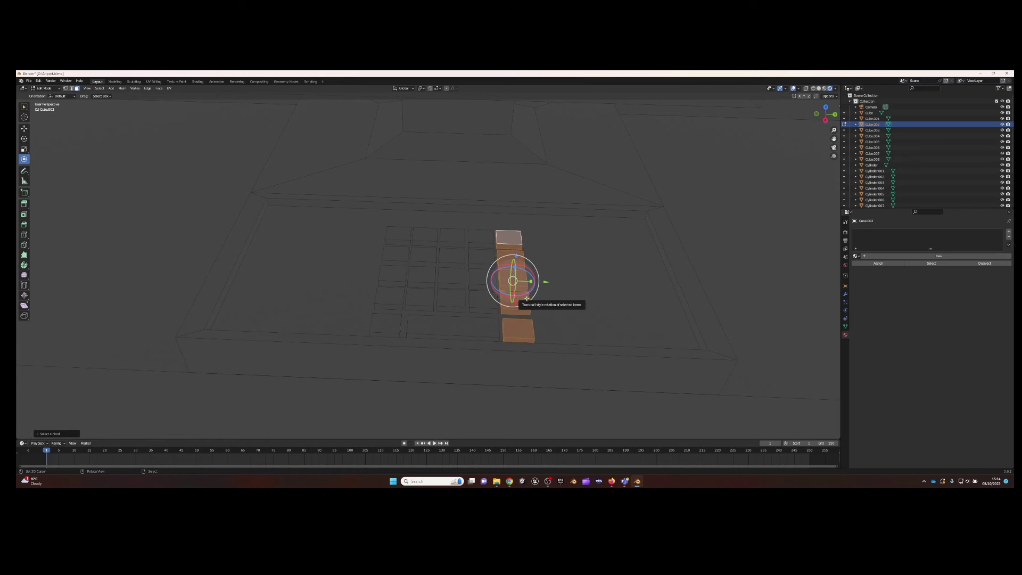
{"action": "key", "text": "g"}
{"action": "left_click", "coordinate": [511, 293]}
Place three more key columns along Y, undoing a misplaced fourth move
{"action": "key", "text": "g"}
{"action": "key", "text": "y"}
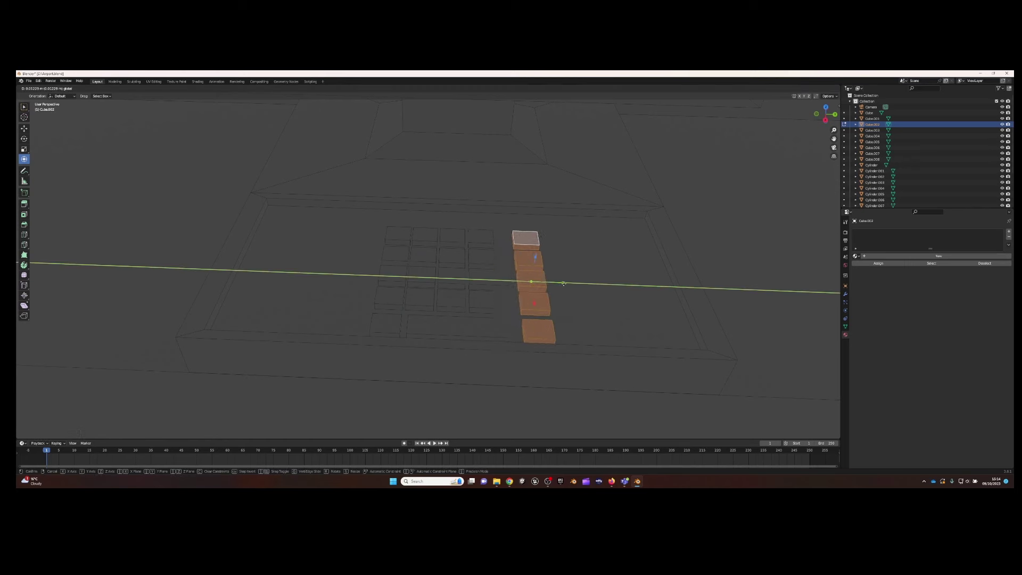
{"action": "left_click", "coordinate": [495, 289]}
{"action": "key", "text": "g"}
{"action": "key", "text": "y"}
{"action": "left_click", "coordinate": [575, 278]}
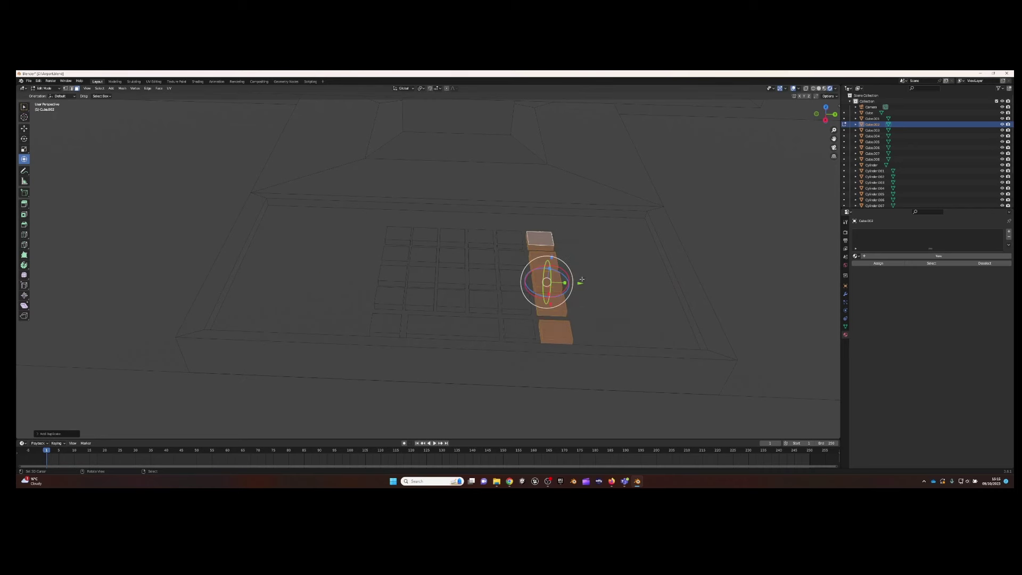
{"action": "key", "text": "g"}
{"action": "key", "text": "y"}
{"action": "left_click", "coordinate": [644, 286]}
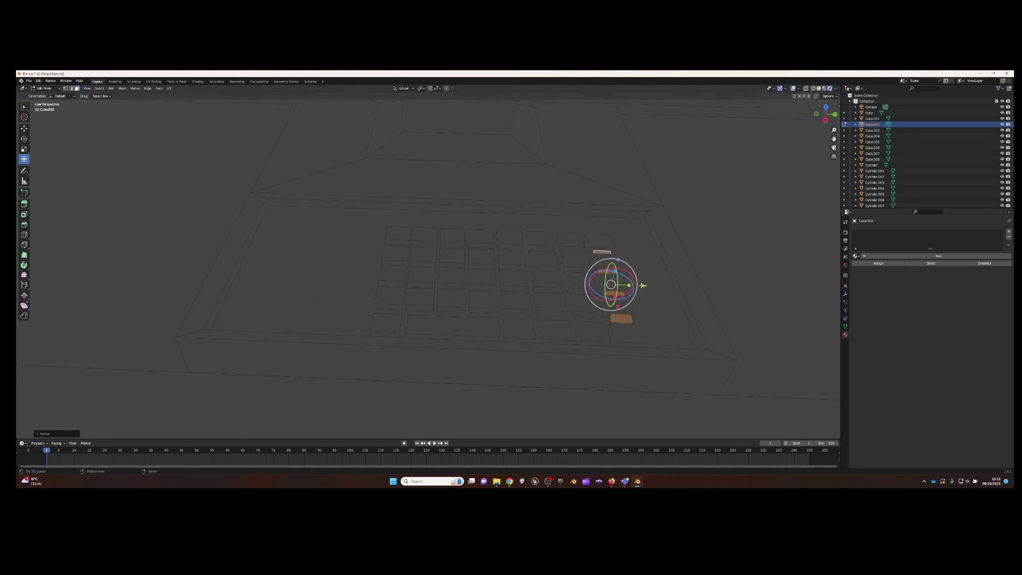
{"action": "key", "text": "g"}
{"action": "key", "text": "y"}
{"action": "key", "text": "x"}
{"action": "key", "text": "y"}
{"action": "key", "text": "Escape"}
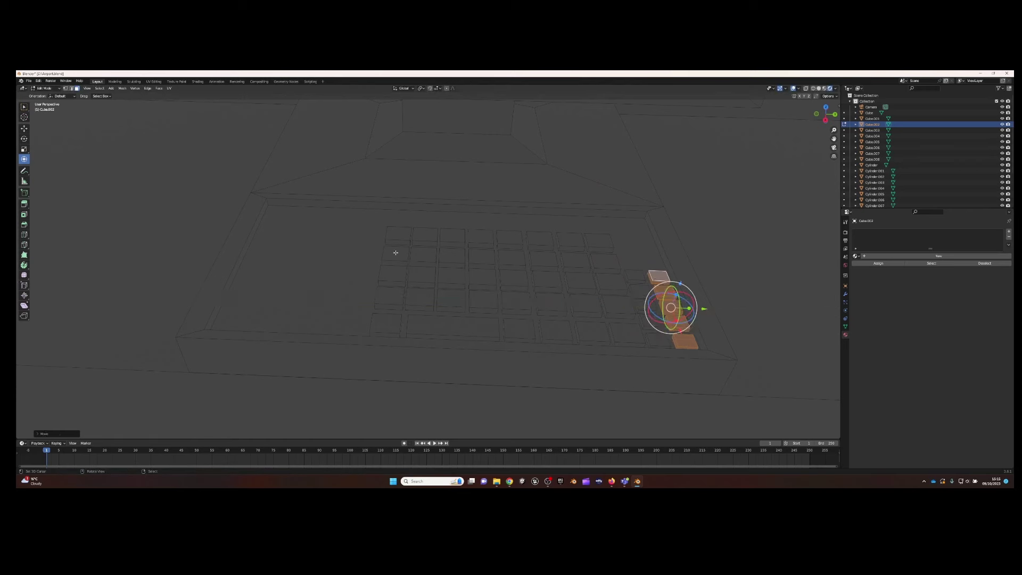
{"action": "key", "text": "ctrl+z"}
{"action": "key", "text": "ctrl+z"}
{"action": "key", "text": "ctrl+z"}
Shift+D duplicate the key column three more times along Y to complete the keyboard grid
{"action": "key", "text": "shift+d"}
{"action": "key", "text": "y"}
{"action": "left_click", "coordinate": [381, 290]}
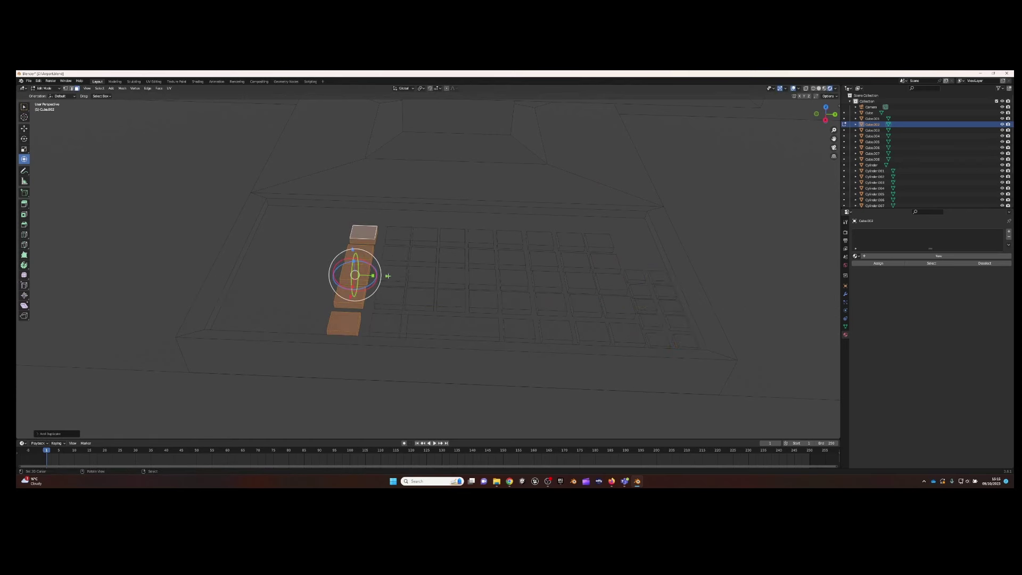
{"action": "key", "text": "shift+d"}
{"action": "key", "text": "y"}
{"action": "left_click", "coordinate": [341, 281]}
{"action": "key", "text": "shift+d"}
{"action": "key", "text": "y"}
{"action": "key", "text": "Escape"}
{"action": "key", "text": "s"}
{"action": "left_click", "coordinate": [471, 247]}
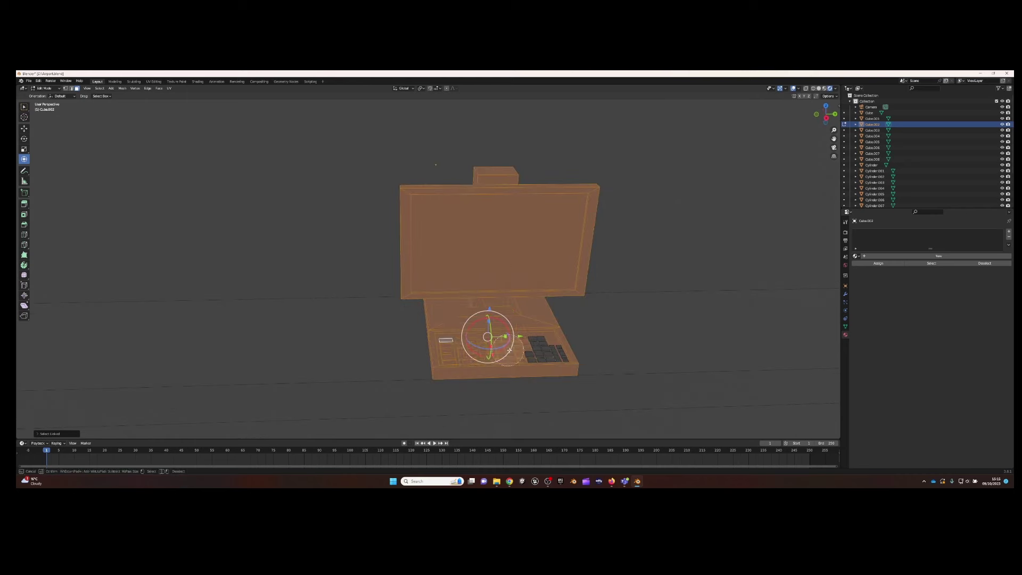
{"action": "middle_click_drag", "start_coordinate": [654, 341], "coordinate": [487, 289]}
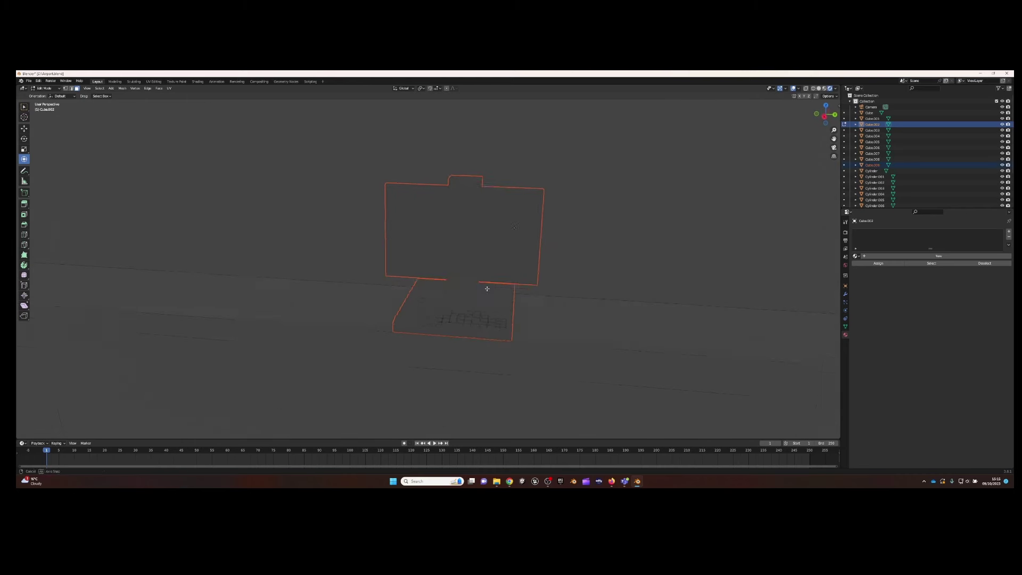
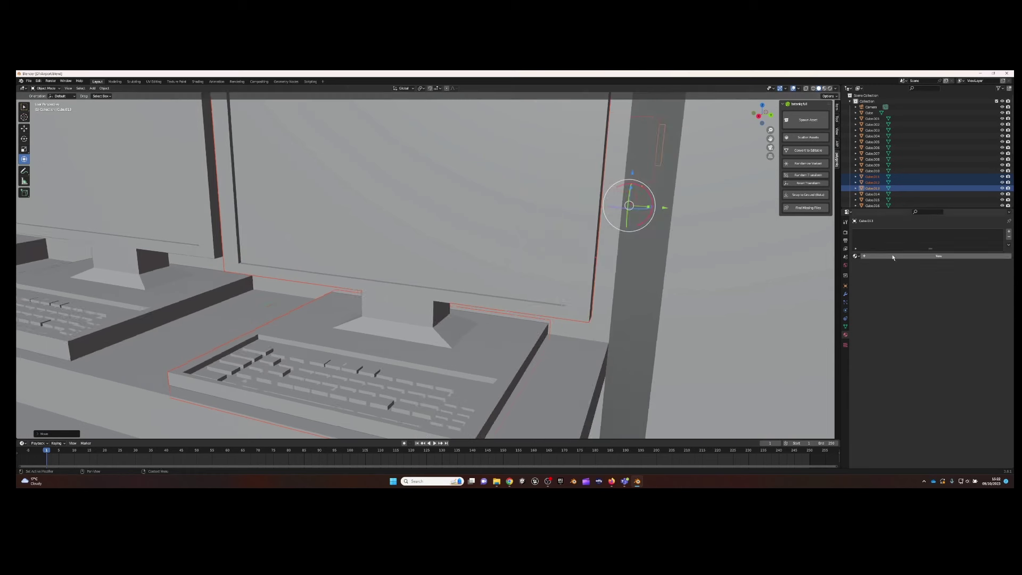
Give the monitor a new black material named keyboard 1, then select the overhead light
{"action": "left_click", "coordinate": [885, 256]}
{"action": "type", "text": "keyboard1"}
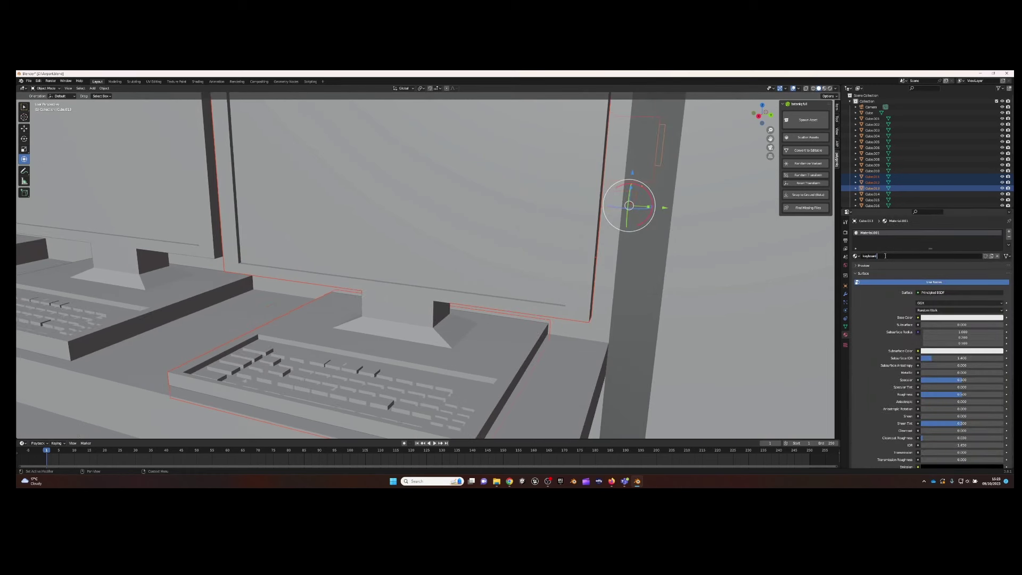
{"action": "left_click", "coordinate": [946, 318]}
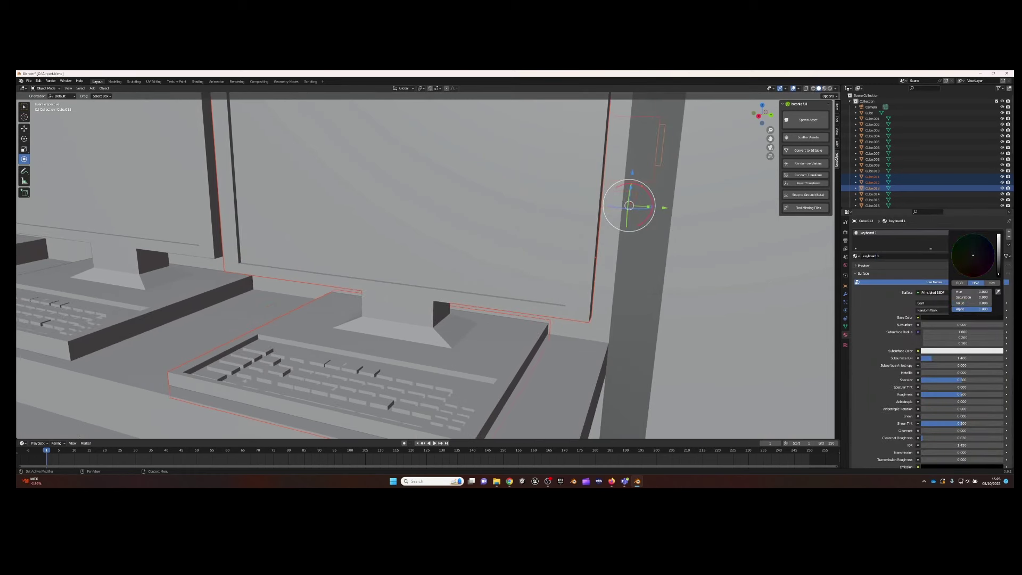
{"action": "scroll", "coordinate": [425, 266], "scroll_direction": "down", "scroll_amount": 5}
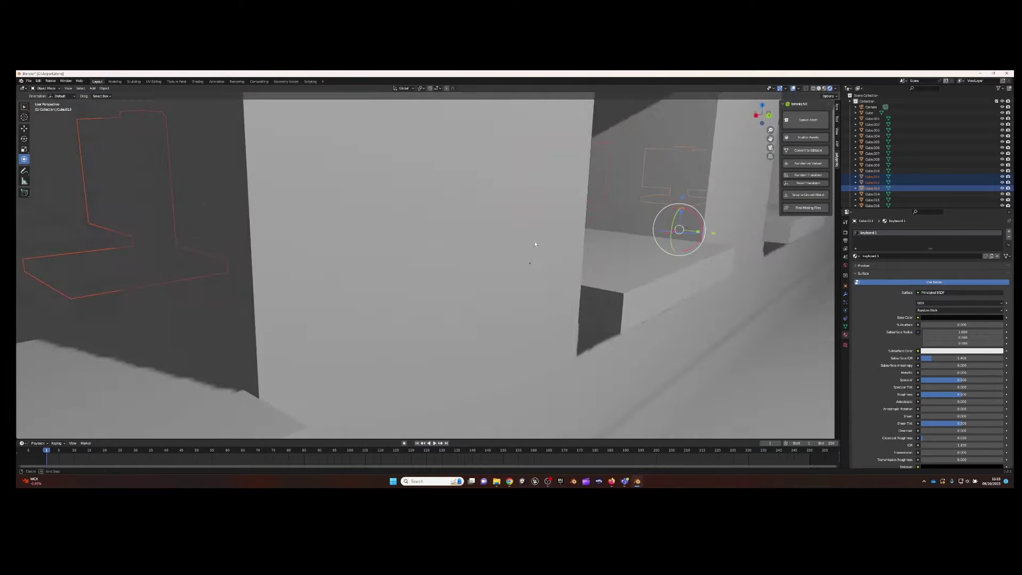
{"action": "middle_click_drag", "start_coordinate": [479, 239], "coordinate": [635, 160]}
{"action": "left_click", "coordinate": [633, 159]}
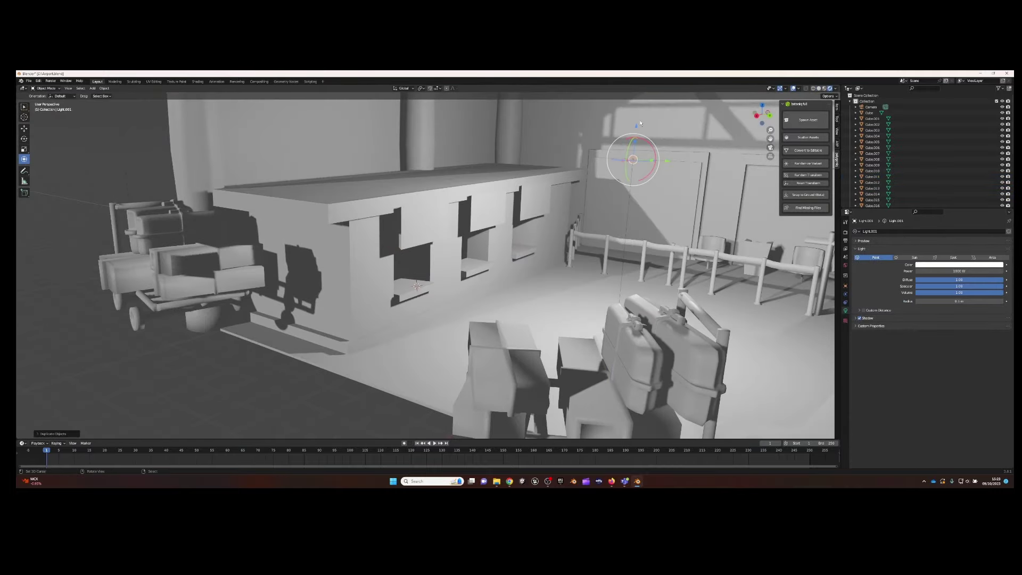
Duplicate the overhead light into each counter window
{"action": "key", "text": "shift+d"}
{"action": "key", "text": "y"}
{"action": "left_click", "coordinate": [465, 237]}
{"action": "key", "text": "shift+d"}
{"action": "key", "text": "shift+d"}
{"action": "left_click", "coordinate": [472, 248]}
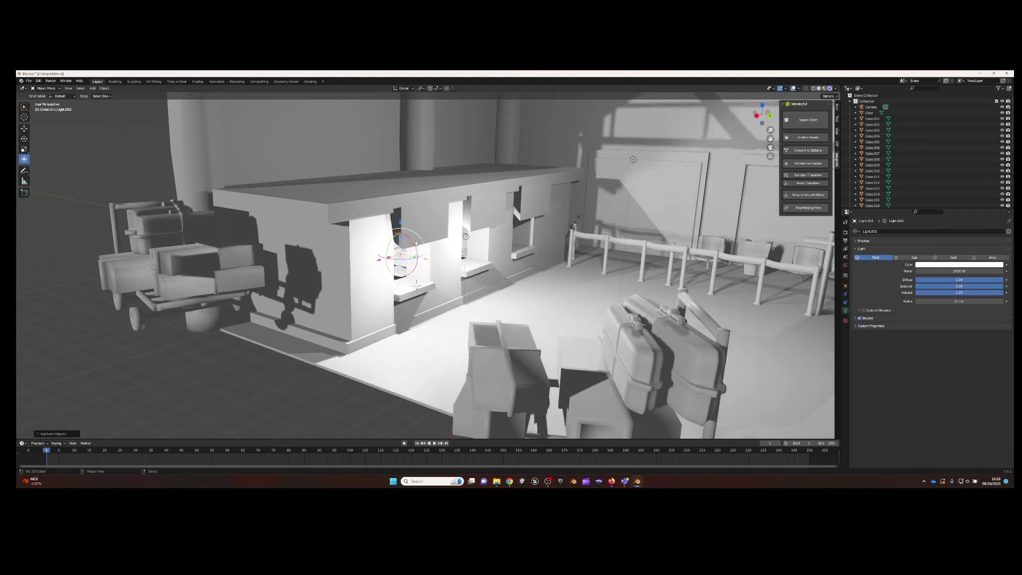
Assign the keyboard 1 material to the remaining monitors behind the counter
{"action": "scroll", "coordinate": [473, 248], "scroll_direction": "up", "scroll_amount": 5}
{"action": "middle_click_drag", "start_coordinate": [473, 248], "coordinate": [585, 266]}
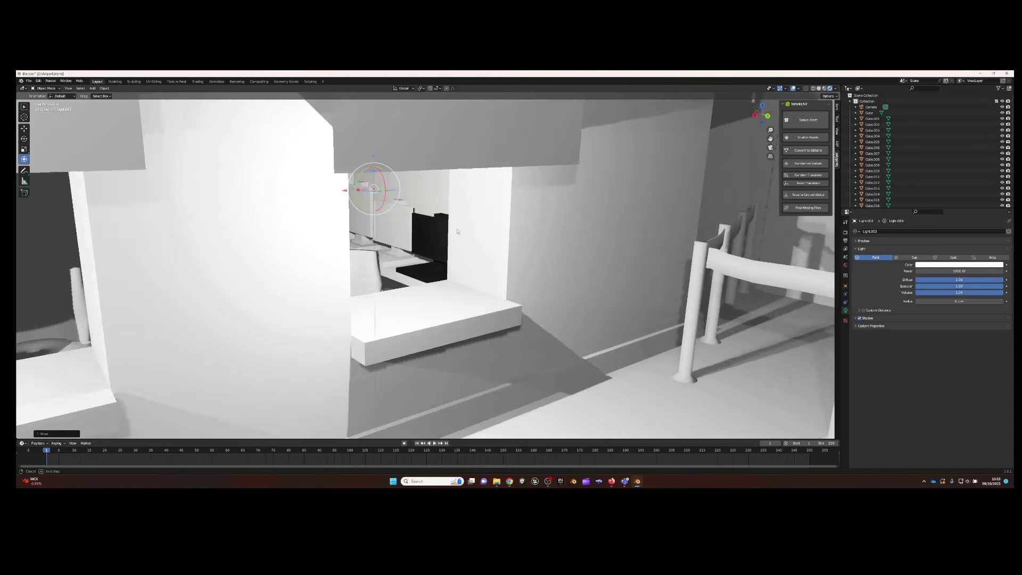
{"action": "left_click", "coordinate": [378, 203]}
{"action": "left_click", "coordinate": [855, 256]}
{"action": "scroll", "coordinate": [342, 251], "scroll_direction": "down", "scroll_amount": 4}
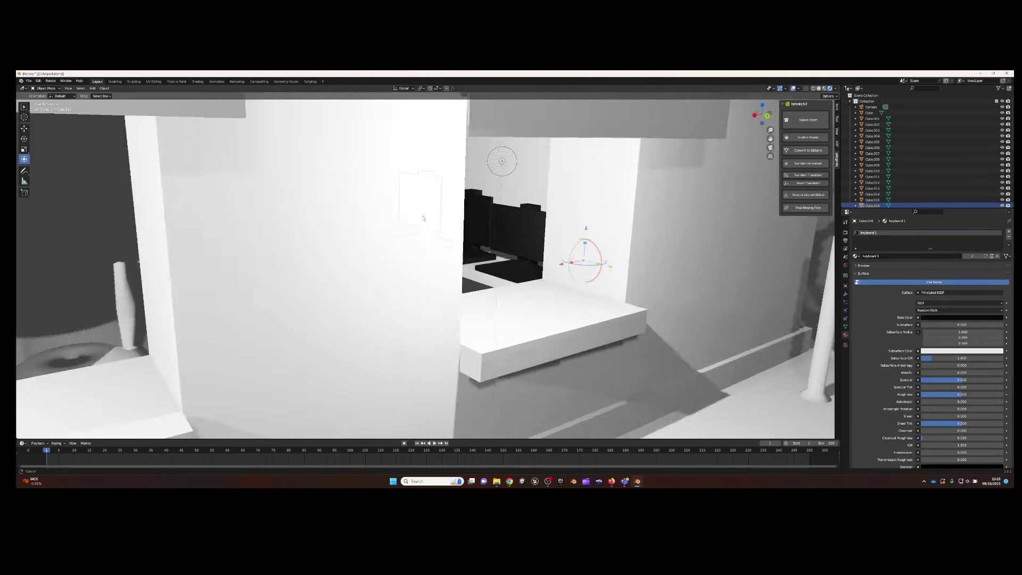
{"action": "left_click", "coordinate": [342, 250]}
{"action": "left_click", "coordinate": [855, 256]}
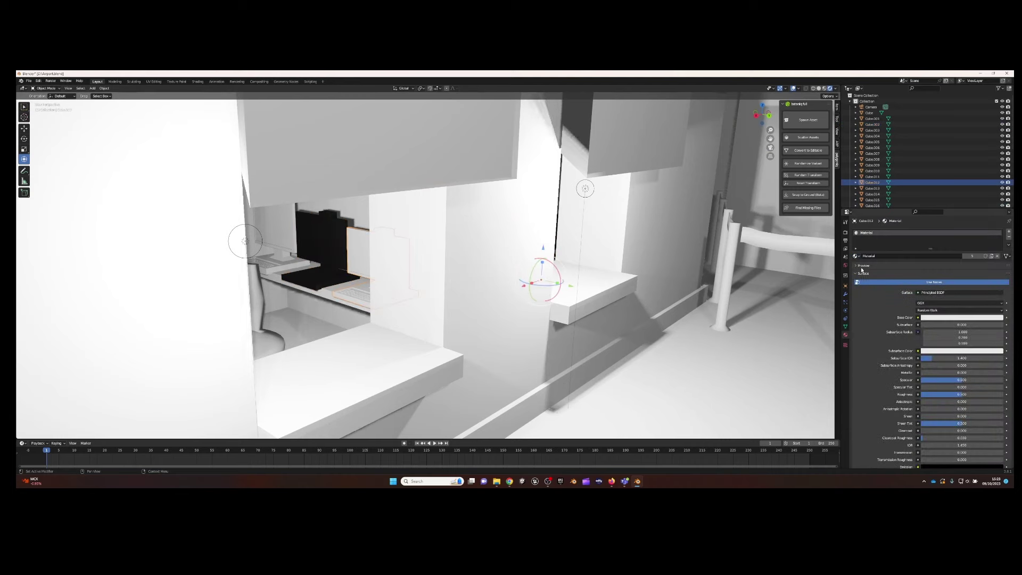
{"action": "left_click", "coordinate": [433, 266]}
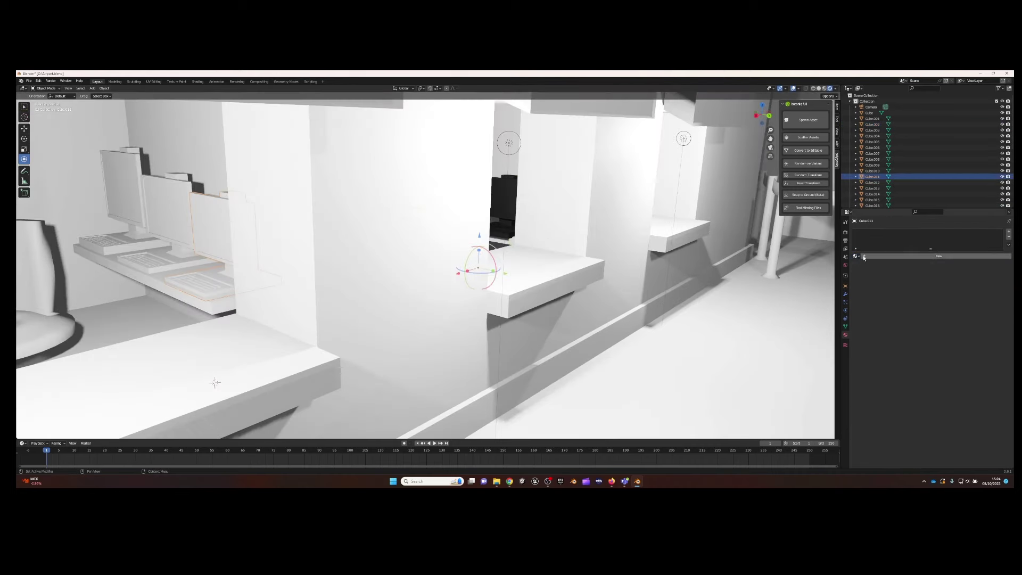
{"action": "left_click", "coordinate": [873, 269]}
{"action": "left_click", "coordinate": [176, 213]}
{"action": "left_click", "coordinate": [855, 256]}
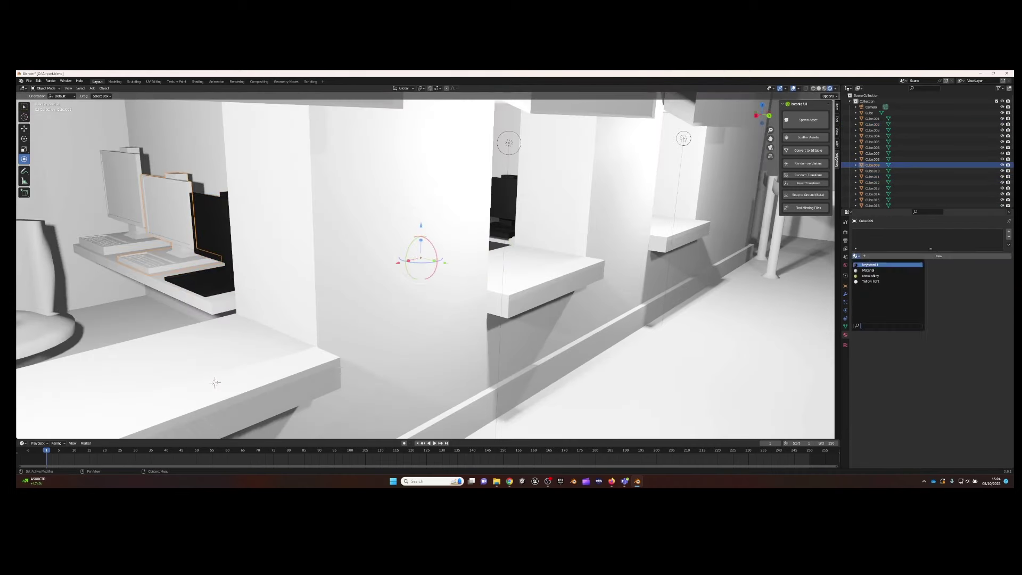
{"action": "left_click", "coordinate": [122, 191]}
{"action": "left_click", "coordinate": [855, 256]}
Add a new Shiny metal material to the chair and split off a Shader Editor area
{"action": "middle_click_drag", "start_coordinate": [250, 223], "coordinate": [197, 215]}
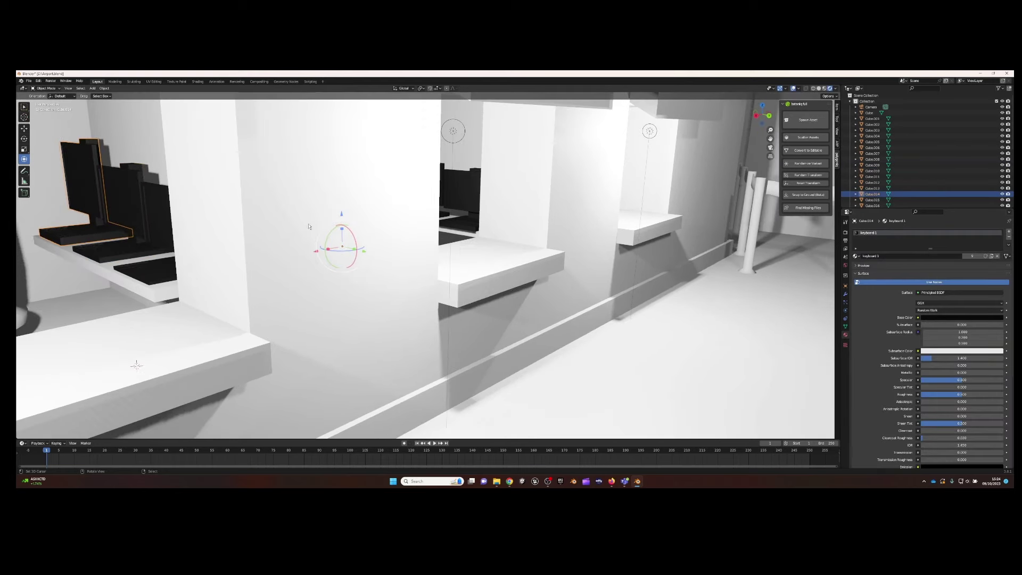
{"action": "left_click", "coordinate": [1008, 232]}
{"action": "left_click", "coordinate": [878, 267]}
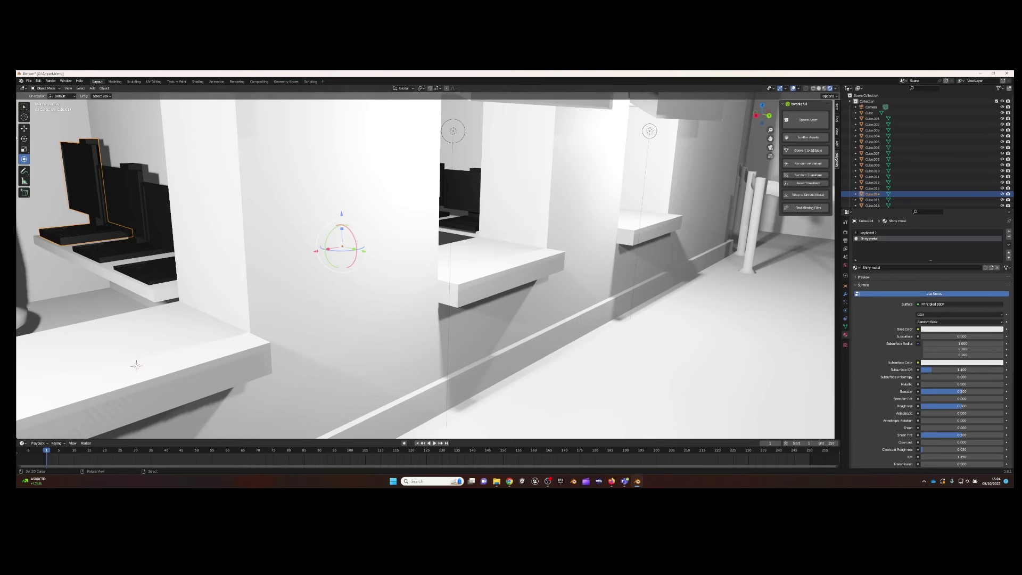
{"action": "left_click_drag", "start_coordinate": [23, 89], "coordinate": [262, 160]}
{"action": "key", "text": "shift+F3"}
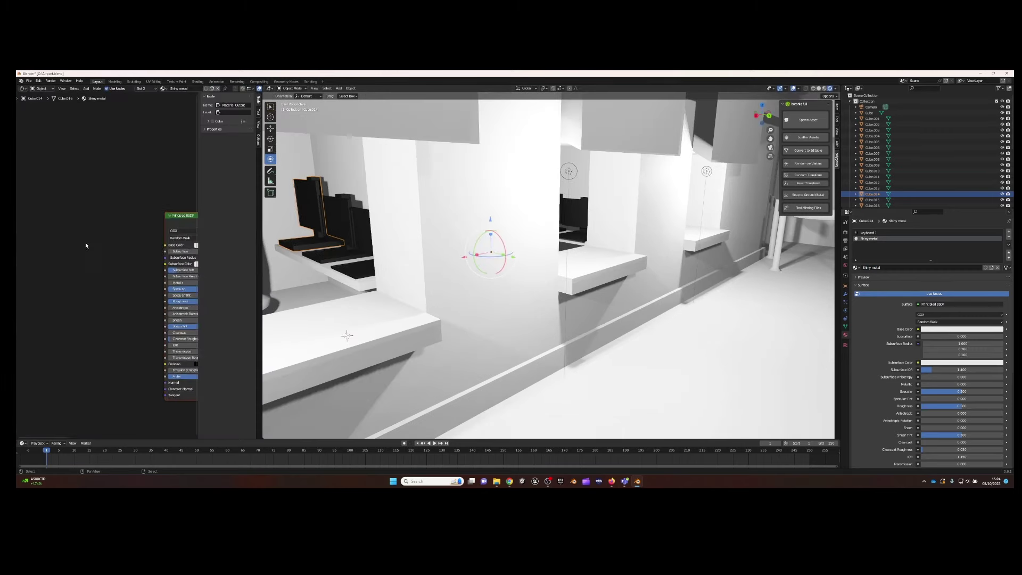
Drag the metal_0077 AO, colour, metallic, height and normal textures into the Shader Editor
{"action": "scroll", "coordinate": [85, 245], "scroll_direction": "up", "scroll_amount": 2}
{"action": "left_click", "coordinate": [497, 480]}
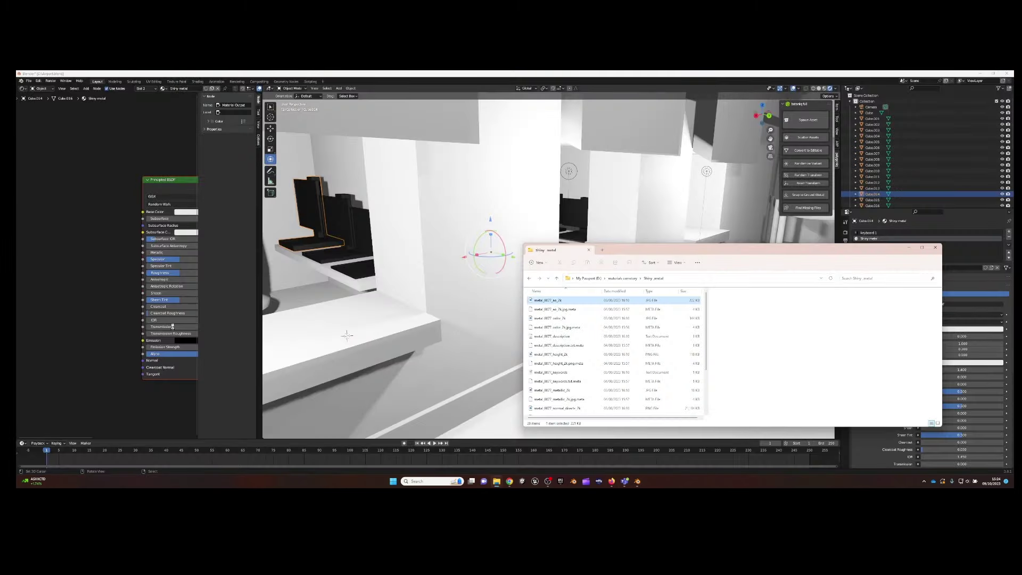
{"action": "left_click", "coordinate": [73, 345]}
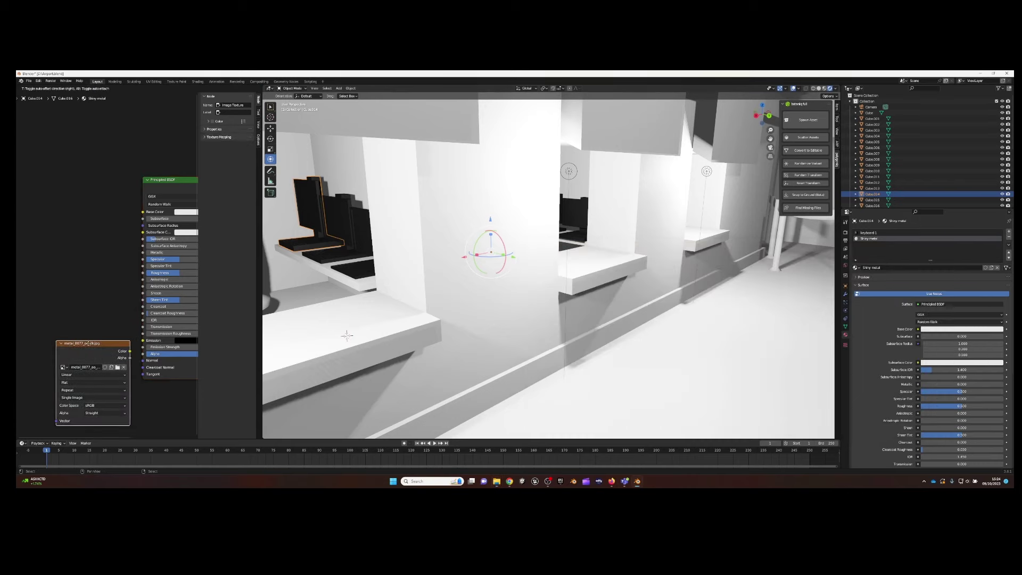
{"action": "left_click", "coordinate": [466, 452]}
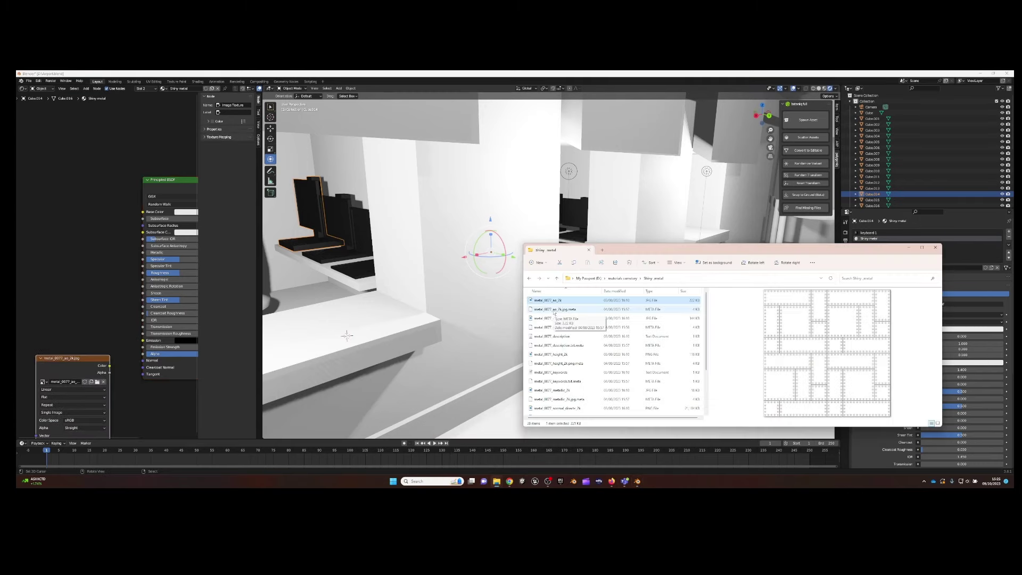
{"action": "left_click", "coordinate": [551, 318], "text": "shift"}
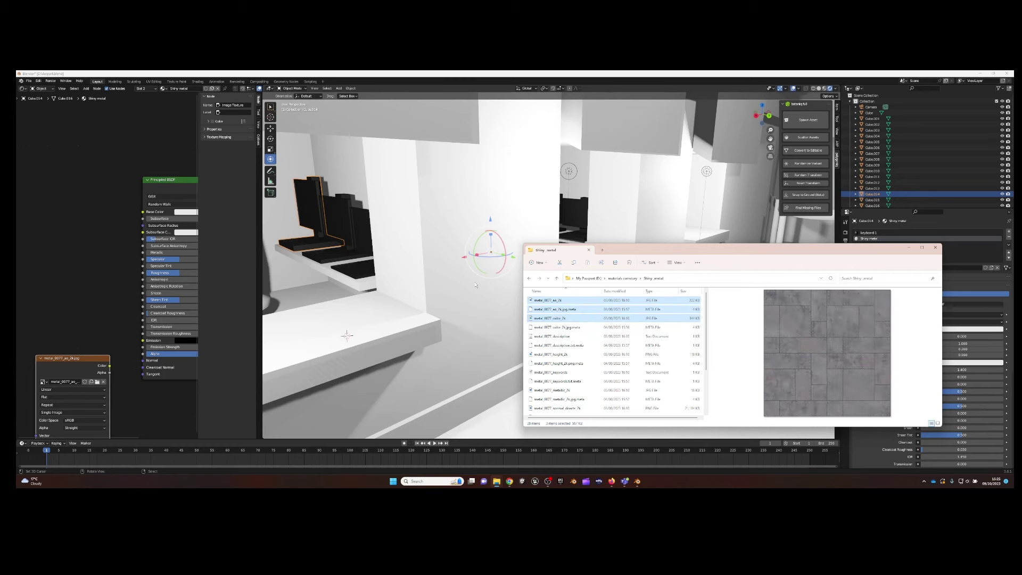
{"action": "left_click", "coordinate": [552, 317]}
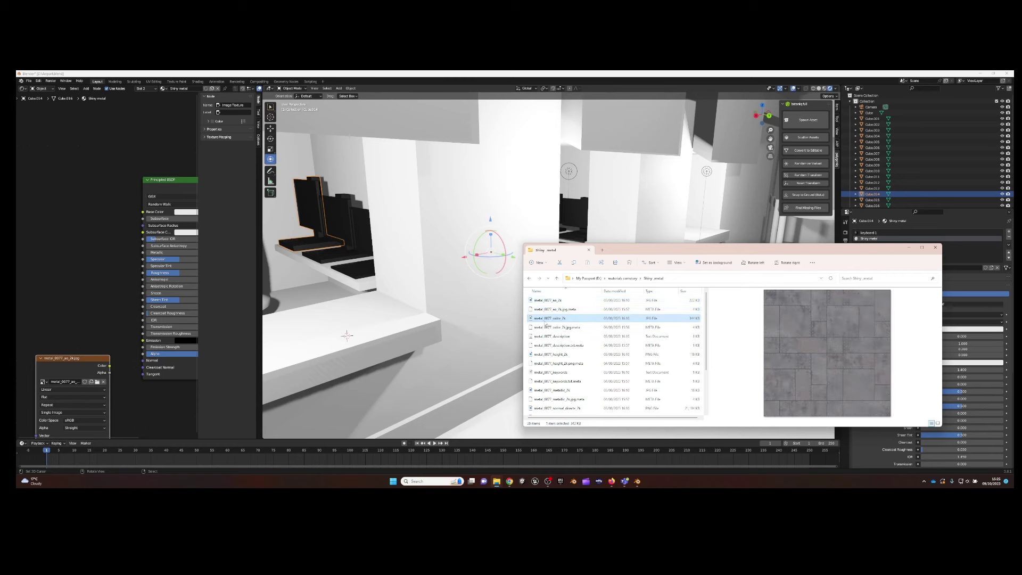
{"action": "left_click_drag", "start_coordinate": [552, 318], "coordinate": [75, 181]}
{"action": "left_click_drag", "start_coordinate": [553, 354], "coordinate": [89, 278]}
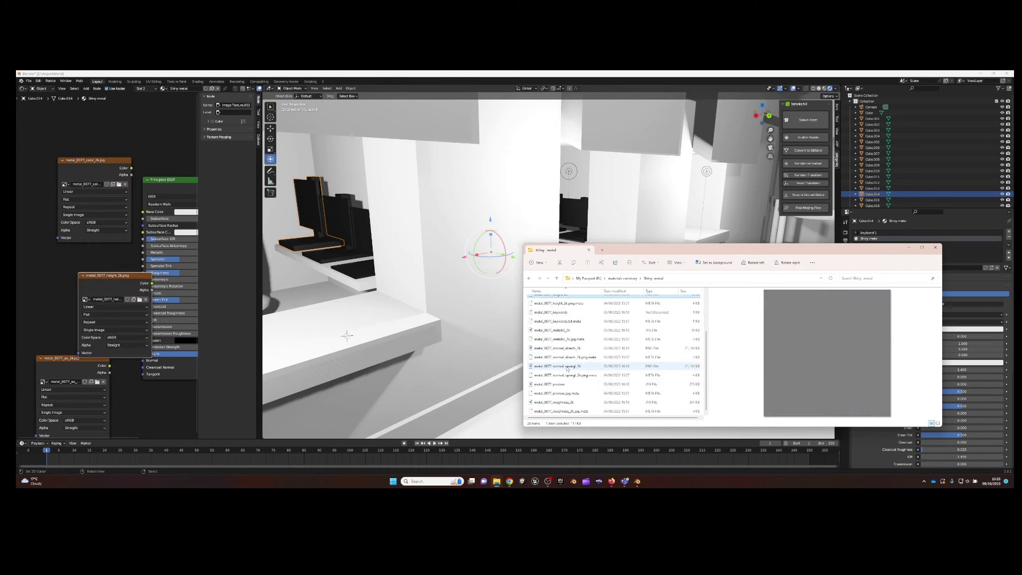
{"action": "scroll", "coordinate": [612, 372], "scroll_direction": "down", "scroll_amount": 2}
{"action": "left_click_drag", "start_coordinate": [551, 329], "coordinate": [48, 274]}
{"action": "mouse_move", "coordinate": [556, 347]}
{"action": "left_mouse_down"}
{"action": "mouse_move", "coordinate": [488, 347]}
{"action": "mouse_move", "coordinate": [132, 412]}
{"action": "left_mouse_up"}
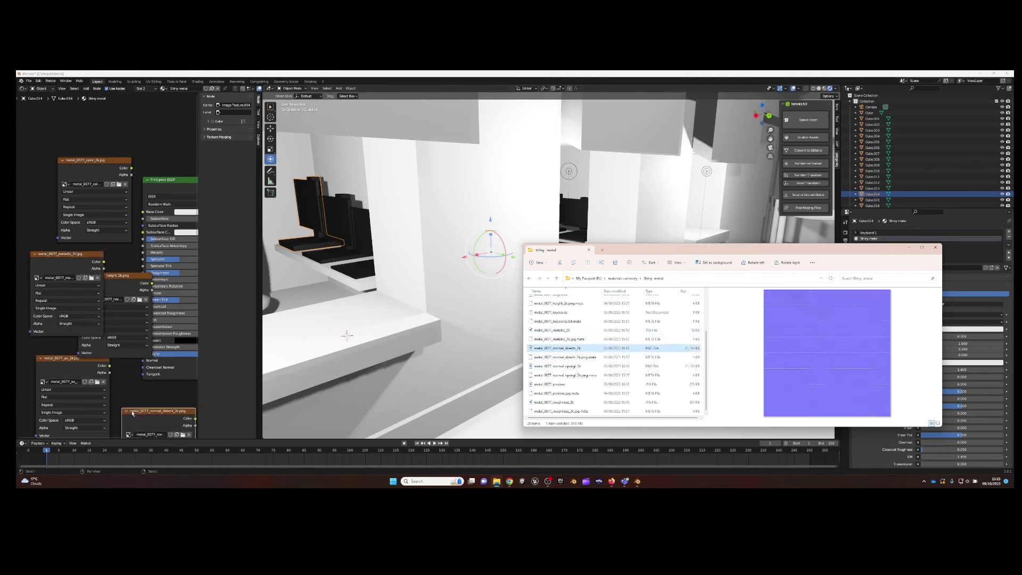
Arrange the texture nodes, connect AO to Sheen Tint, add a Normal Map node, then edit the chair mesh
{"action": "left_click_drag", "start_coordinate": [95, 171], "coordinate": [68, 131]}
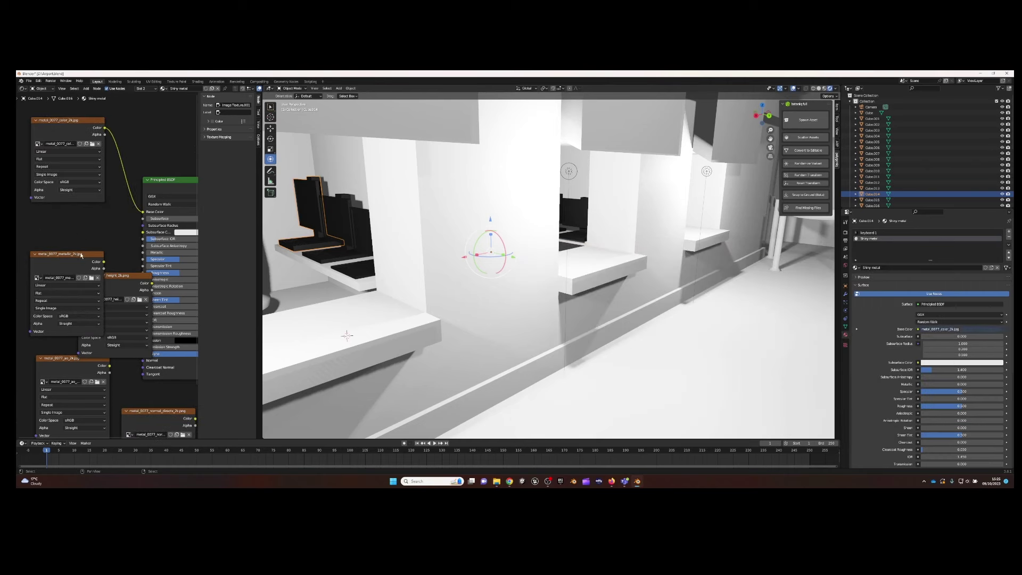
{"action": "left_click_drag", "start_coordinate": [81, 255], "coordinate": [57, 215]}
{"action": "left_click_drag", "start_coordinate": [138, 275], "coordinate": [79, 258]}
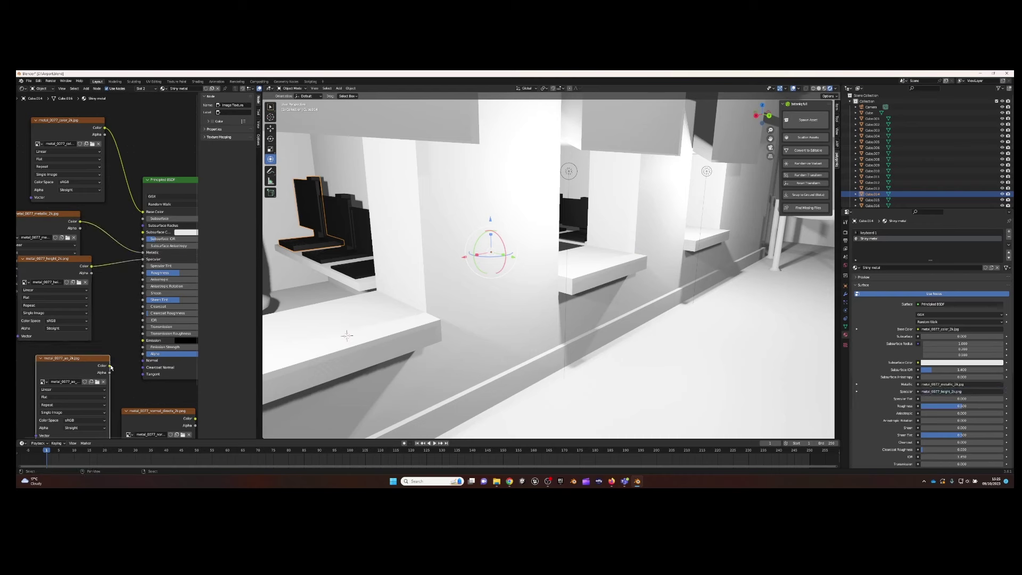
{"action": "left_click_drag", "start_coordinate": [110, 366], "coordinate": [142, 300]}
{"action": "left_click_drag", "start_coordinate": [74, 358], "coordinate": [21, 342]}
{"action": "left_click_drag", "start_coordinate": [155, 410], "coordinate": [80, 406]}
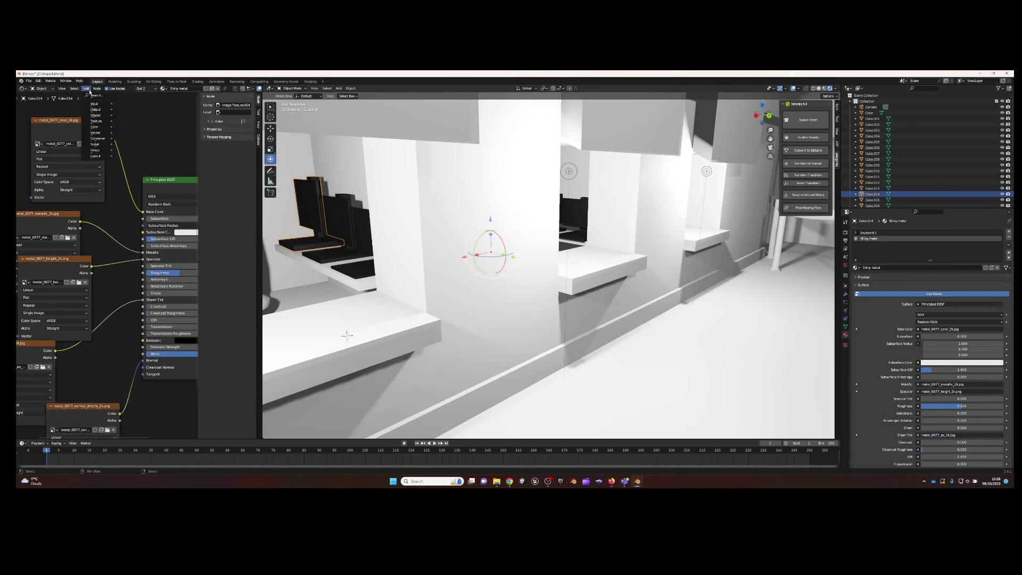
{"action": "left_click", "coordinate": [105, 110]}
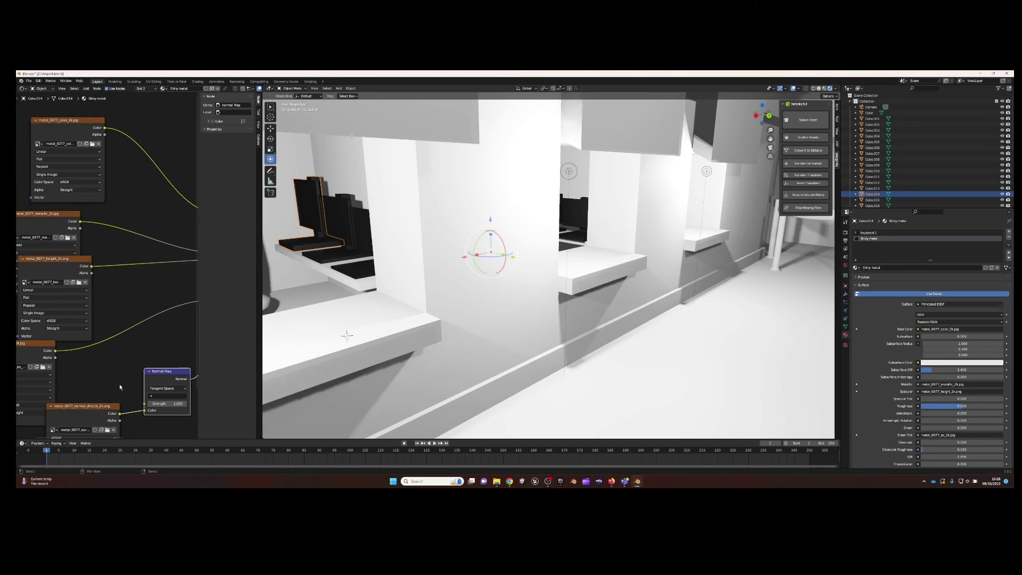
{"action": "key", "text": "Tab"}
{"action": "left_click", "coordinate": [343, 199]}
Select the chairs' connected geometry and assign them the Shiny metal material
{"action": "key", "text": "l"}
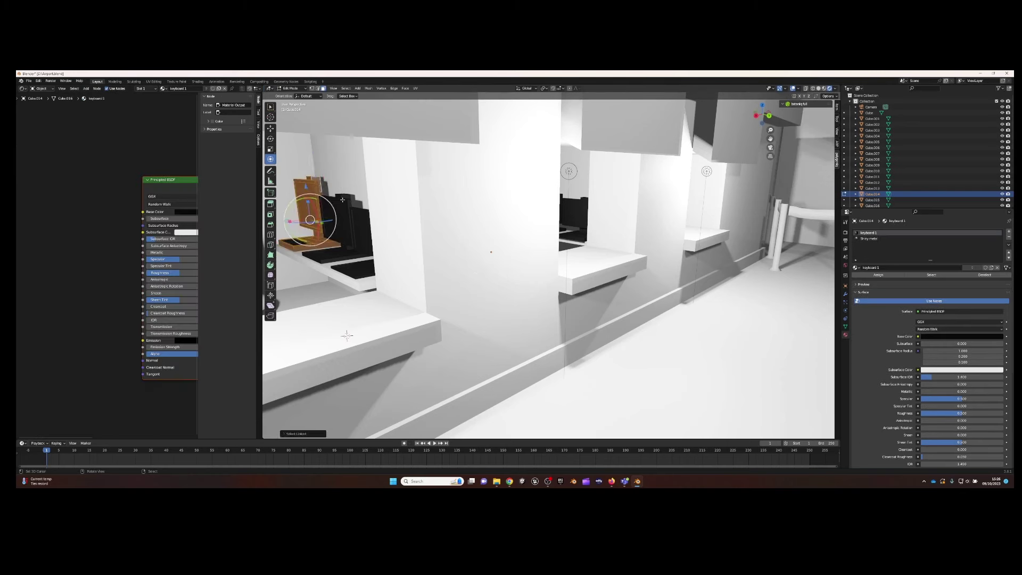
{"action": "left_click", "coordinate": [868, 238]}
{"action": "key", "text": "Tab"}
{"action": "left_click", "coordinate": [330, 223]}
{"action": "key", "text": "Tab"}
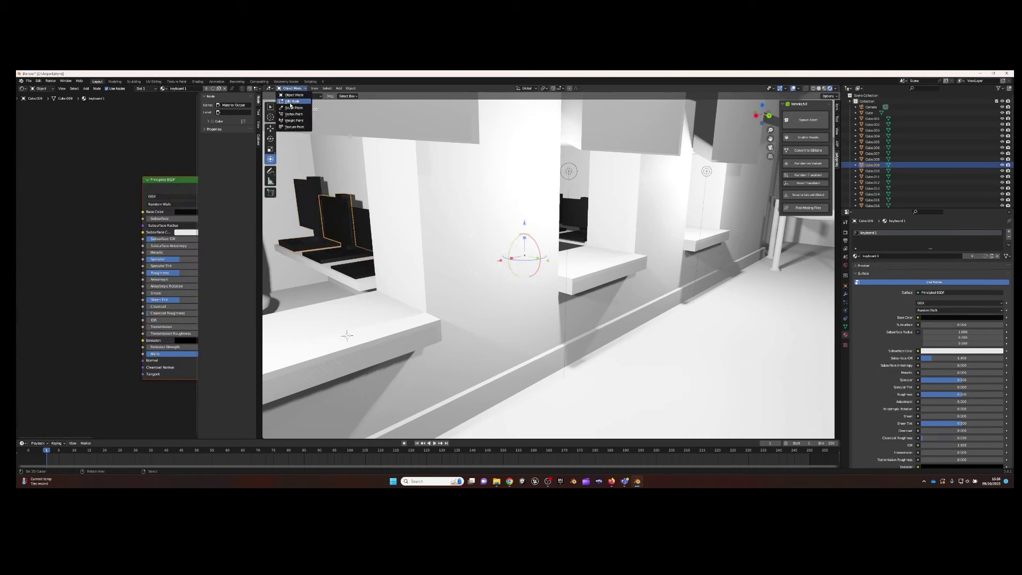
{"action": "key", "text": "l"}
{"action": "left_click", "coordinate": [1008, 233]}
{"action": "left_click", "coordinate": [855, 268]}
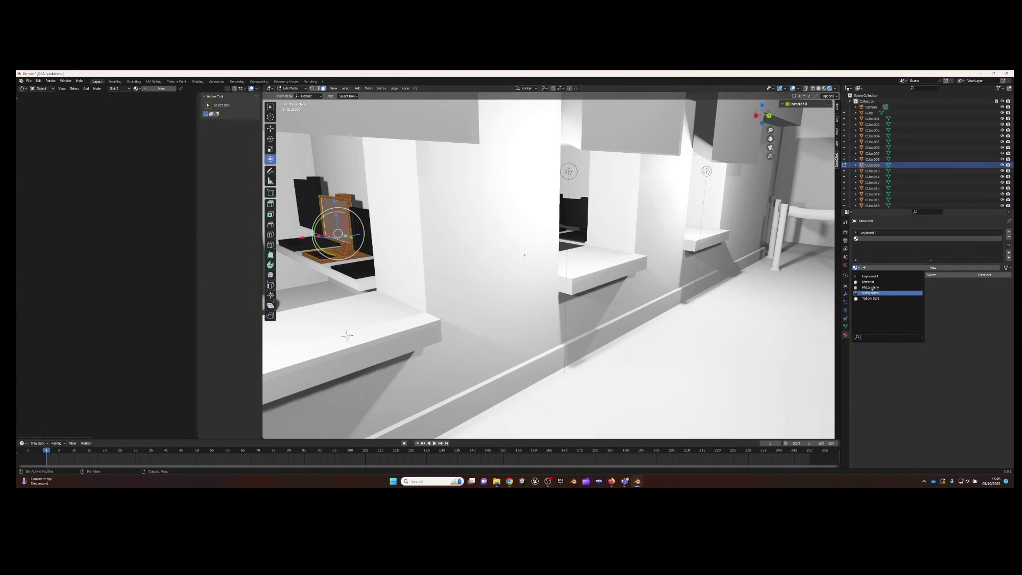
{"action": "key", "text": "Tab"}
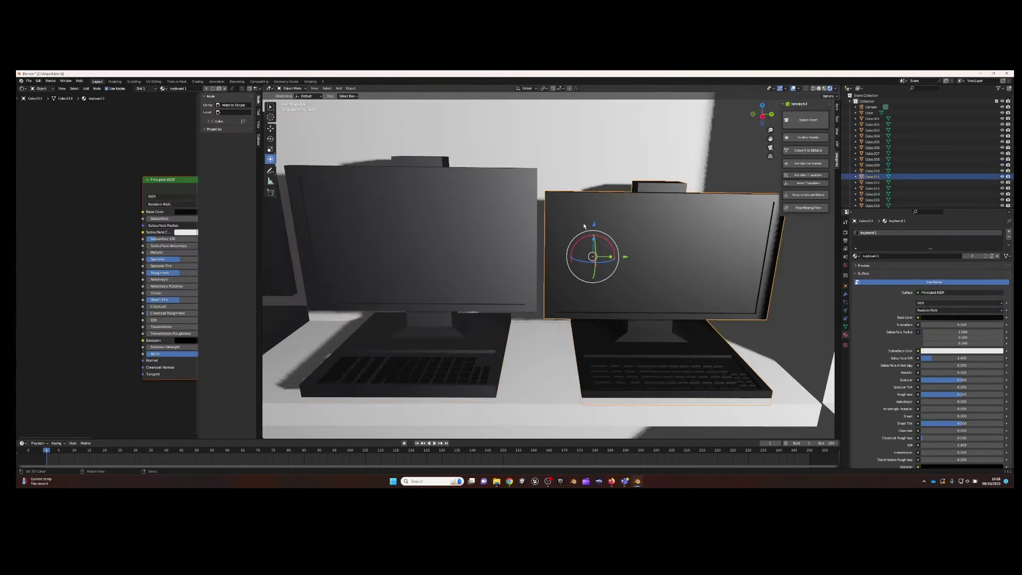
Assign Shiny metal to the monitor's selected faces in Edit Mode
{"action": "left_click", "coordinate": [290, 101]}
{"action": "left_click", "coordinate": [1008, 232]}
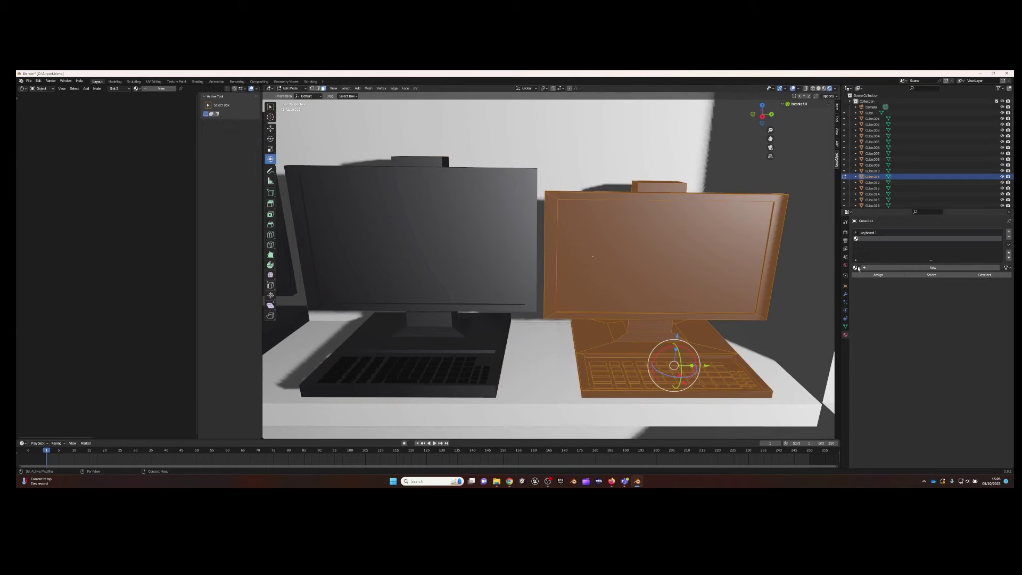
{"action": "left_click", "coordinate": [855, 267]}
{"action": "left_click", "coordinate": [873, 277]}
{"action": "key", "text": "KP_Decimal"}
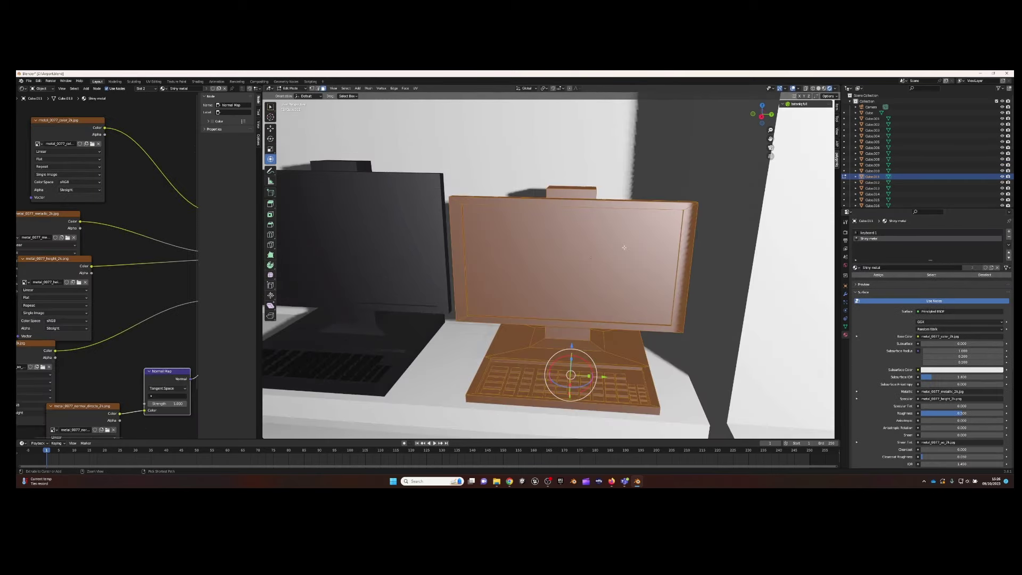
{"action": "key", "text": "ctrl+z"}
{"action": "key", "text": "l"}
{"action": "left_click", "coordinate": [856, 234]}
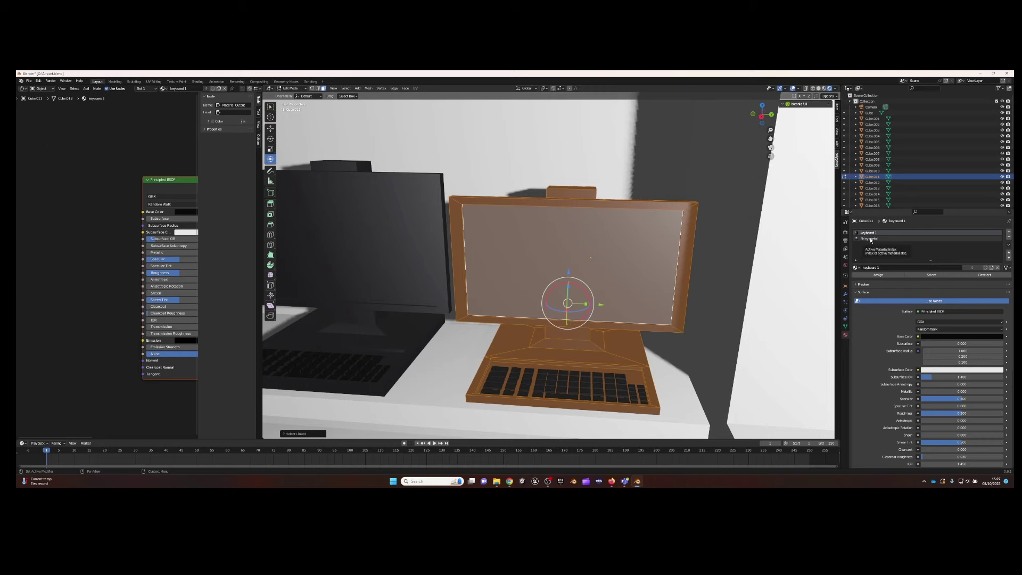
{"action": "key", "text": "ctrl+z"}
{"action": "key", "text": "ctrl+z"}
{"action": "key", "text": "ctrl+z"}
{"action": "key", "text": "ctrl+shift+z"}
{"action": "key", "text": "ctrl+shift+z"}
{"action": "key", "text": "ctrl+shift+z"}
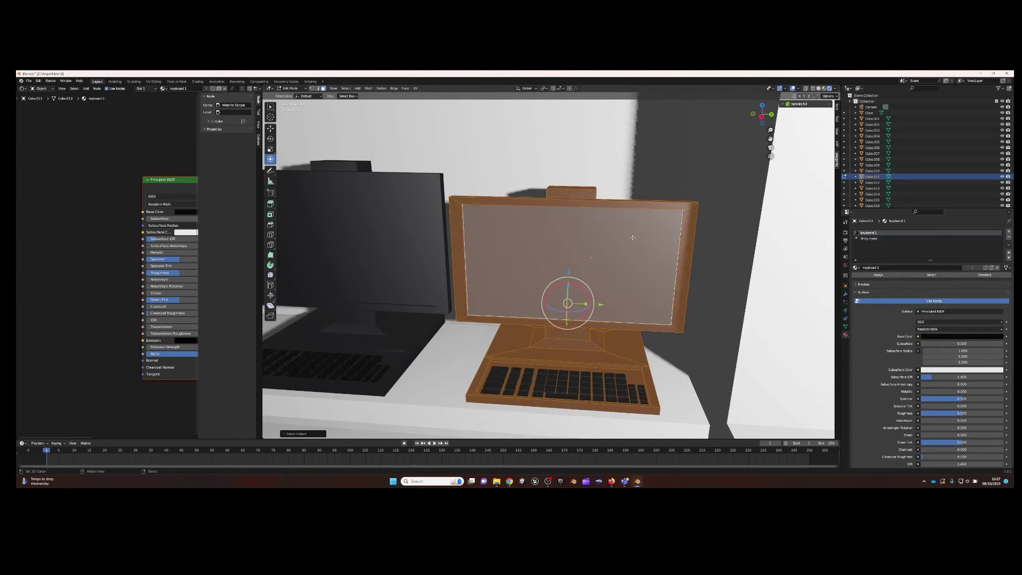
{"action": "left_click", "coordinate": [869, 238]}
{"action": "left_click", "coordinate": [878, 275]}
Give the laptop on the shelf the Shiny metal material and return to Object Mode
{"action": "mouse_move", "coordinate": [585, 266]}
{"action": "middle_mouse_down"}
{"action": "mouse_move", "coordinate": [604, 288]}
{"action": "mouse_move", "coordinate": [708, 250]}
{"action": "middle_mouse_up"}
{"action": "left_click", "coordinate": [490, 262]}
{"action": "key", "text": "l"}
{"action": "left_click", "coordinate": [855, 256]}
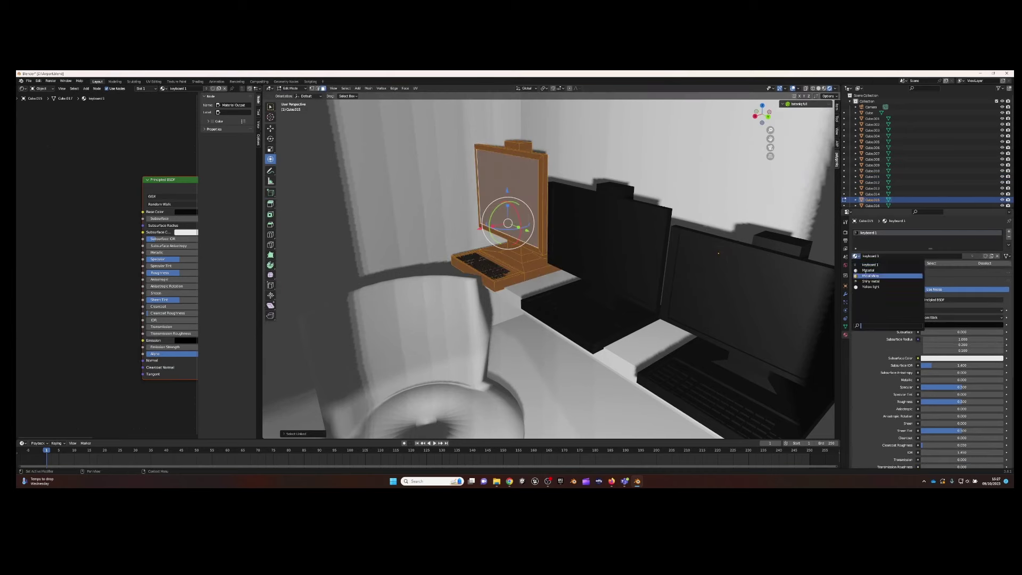
{"action": "left_click", "coordinate": [870, 281]}
{"action": "key", "text": "Tab"}
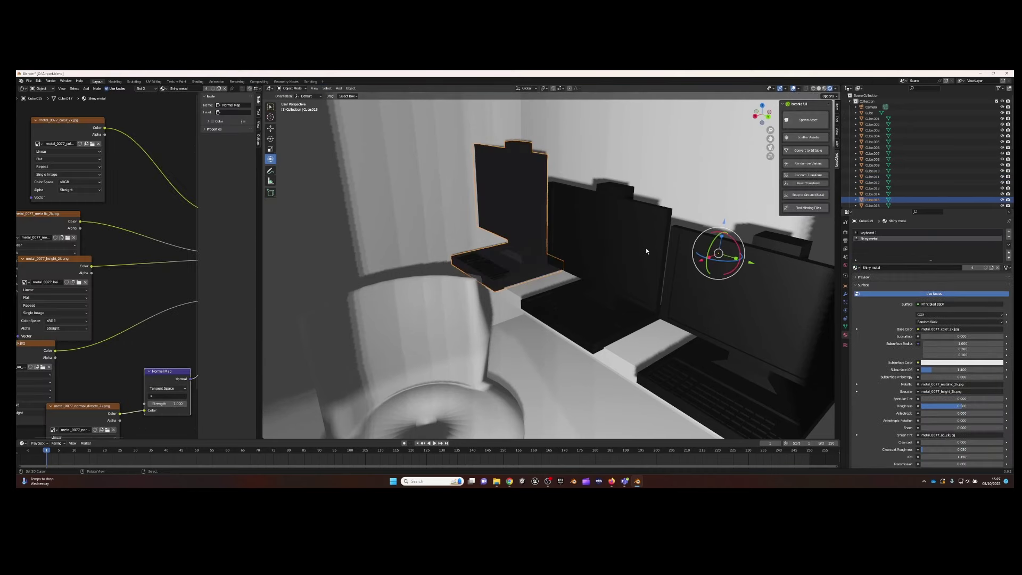
Select all three laptops and unwrap them with Cube Projection UVs
{"action": "mouse_move", "coordinate": [646, 247]}
{"action": "middle_mouse_down"}
{"action": "mouse_move", "coordinate": [692, 266]}
{"action": "mouse_move", "coordinate": [585, 223]}
{"action": "mouse_move", "coordinate": [547, 266]}
{"action": "middle_mouse_up"}
{"action": "left_click", "coordinate": [741, 285], "text": "shift"}
{"action": "left_click", "coordinate": [585, 223]}
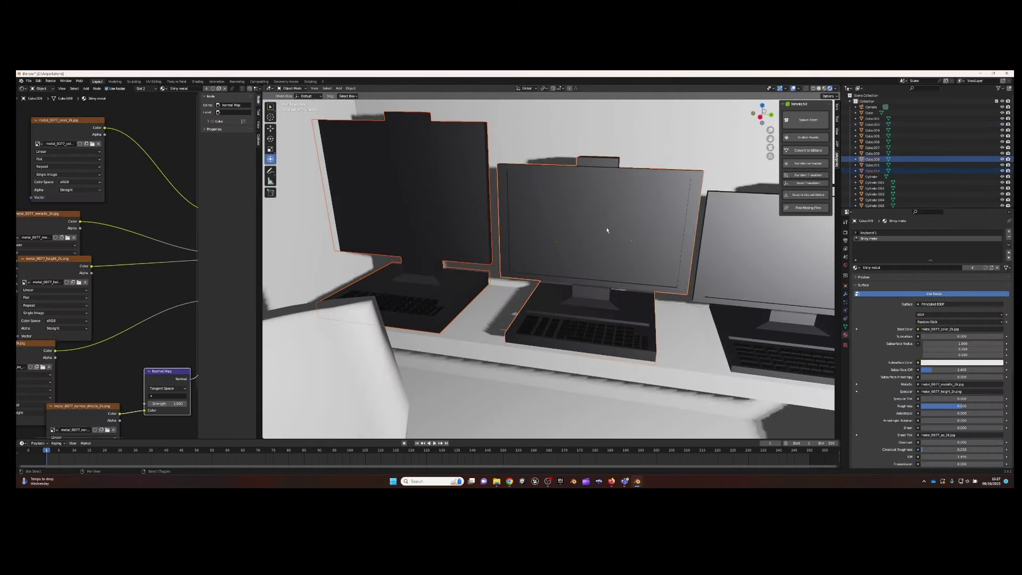
{"action": "left_click", "coordinate": [606, 230], "text": "shift"}
{"action": "key", "text": "Tab"}
{"action": "key", "text": "u"}
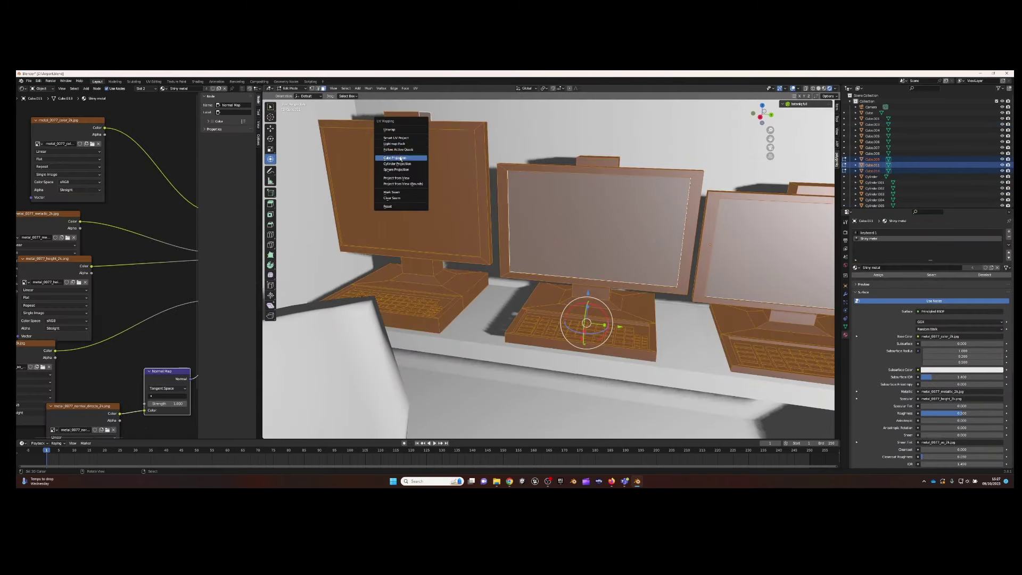
{"action": "left_click", "coordinate": [401, 158]}
{"action": "left_click", "coordinate": [293, 95]}
{"action": "mouse_move", "coordinate": [654, 178]}
{"action": "middle_mouse_down"}
{"action": "mouse_move", "coordinate": [632, 178]}
{"action": "mouse_move", "coordinate": [519, 241]}
{"action": "middle_mouse_up"}
Add a new material slot on the laptop with a new material named glass
{"action": "left_click", "coordinate": [463, 452]}
{"action": "mouse_move", "coordinate": [496, 480]}
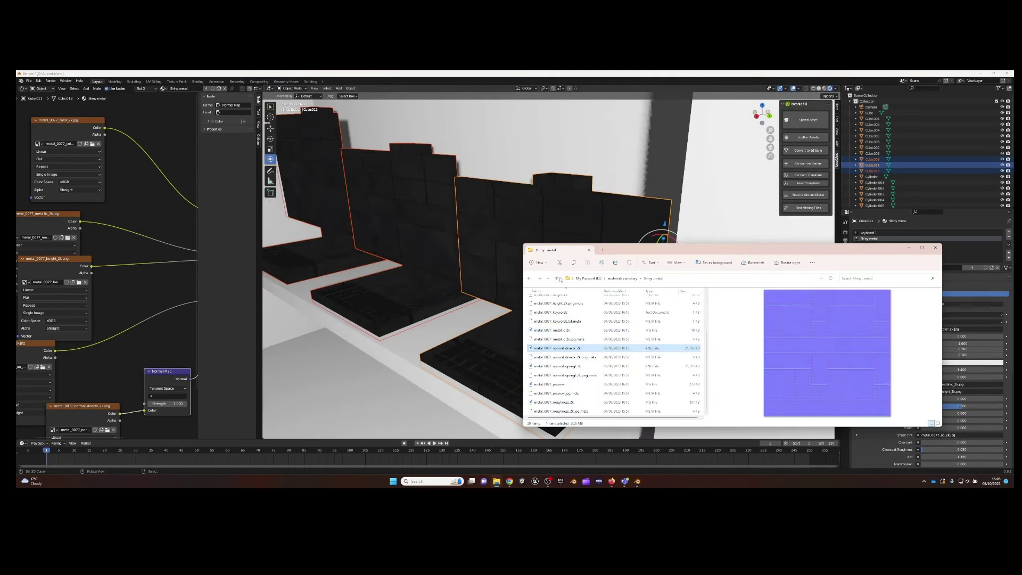
{"action": "left_click", "coordinate": [839, 228]}
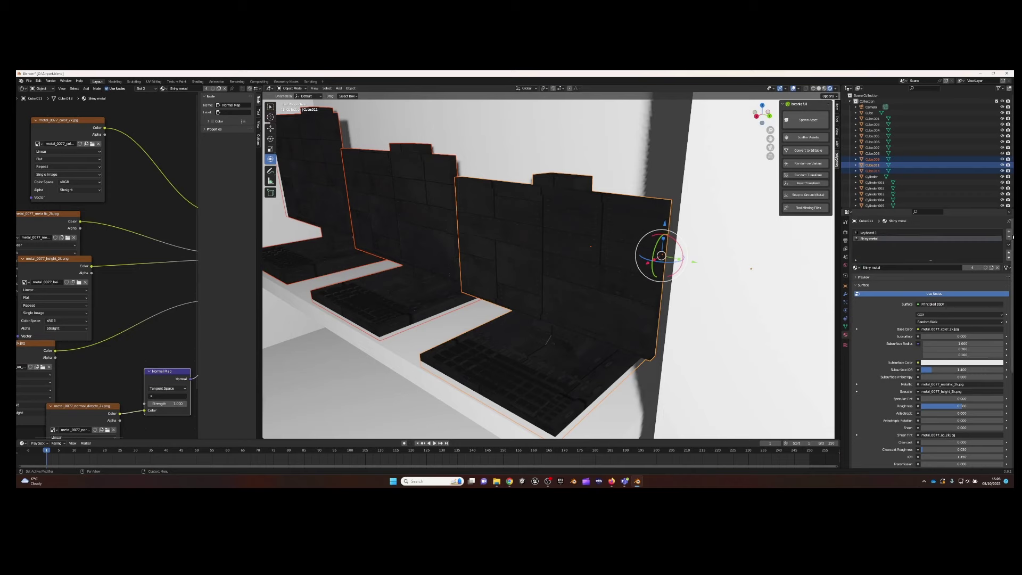
{"action": "left_click", "coordinate": [1008, 232]}
{"action": "left_click", "coordinate": [884, 267]}
{"action": "double_click", "coordinate": [884, 267]}
{"action": "type", "text": "glass"}
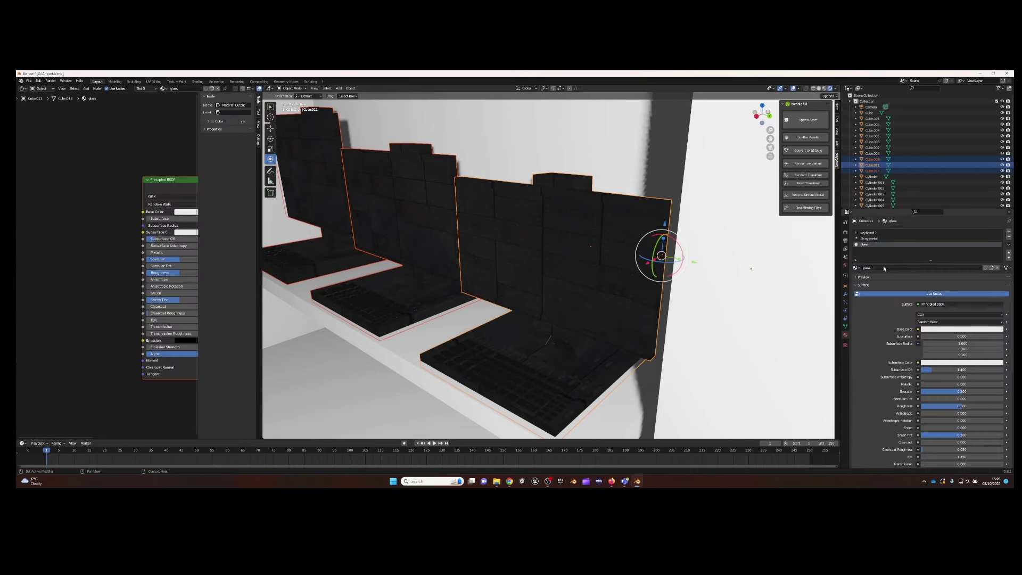
Add the imperfection ao, color, height and normal_directx textures as nodes and connect them to the glass shader
{"action": "left_click", "coordinate": [497, 483]}
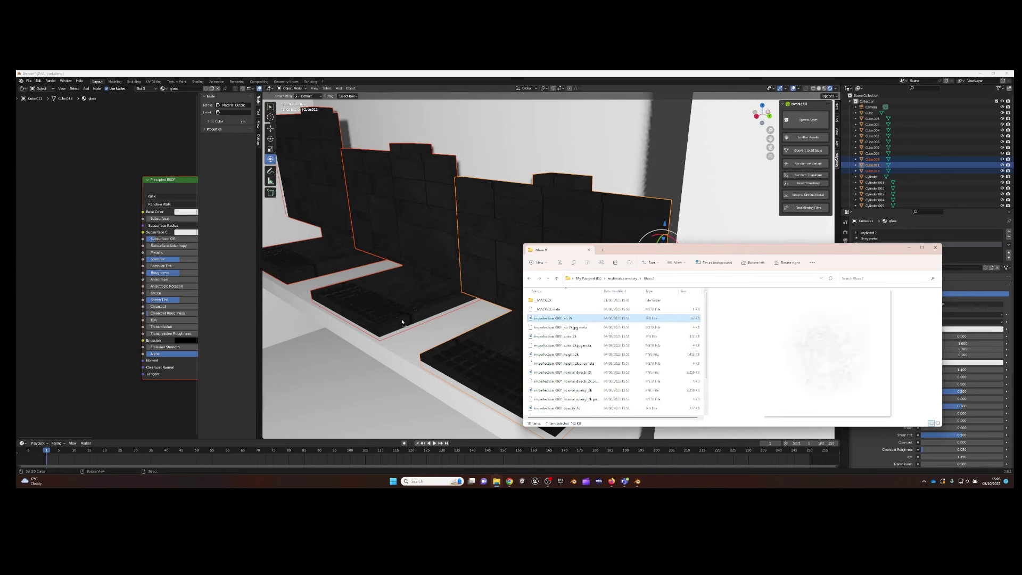
{"action": "left_click_drag", "start_coordinate": [402, 321], "coordinate": [80, 380]}
{"action": "mouse_move", "coordinate": [553, 335]}
{"action": "left_mouse_down"}
{"action": "mouse_move", "coordinate": [93, 128]}
{"action": "mouse_move", "coordinate": [148, 158]}
{"action": "left_mouse_up"}
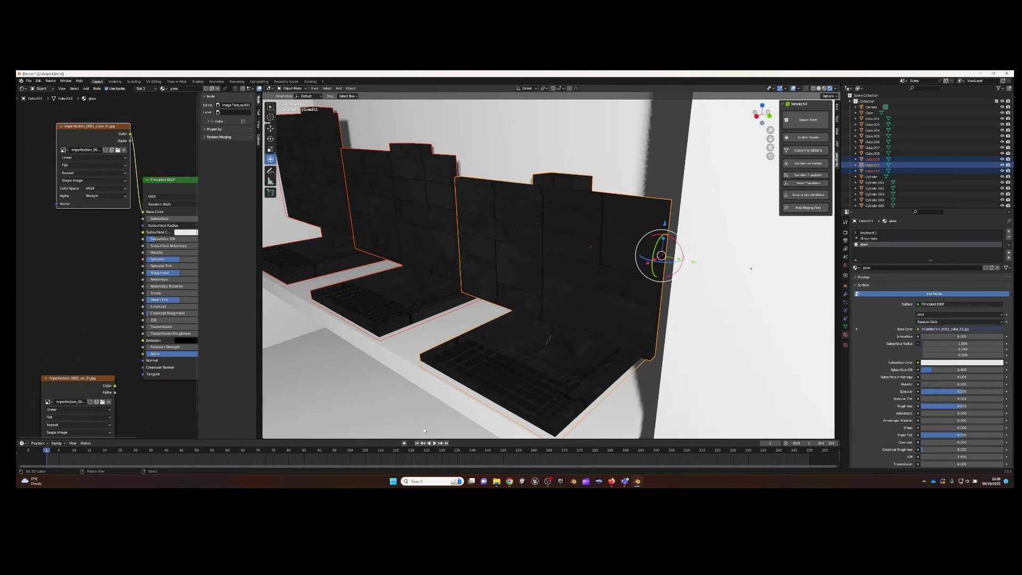
{"action": "left_click", "coordinate": [496, 480]}
{"action": "left_click_drag", "start_coordinate": [556, 354], "coordinate": [69, 266]}
{"action": "scroll", "coordinate": [561, 376], "scroll_direction": "down", "scroll_amount": 2}
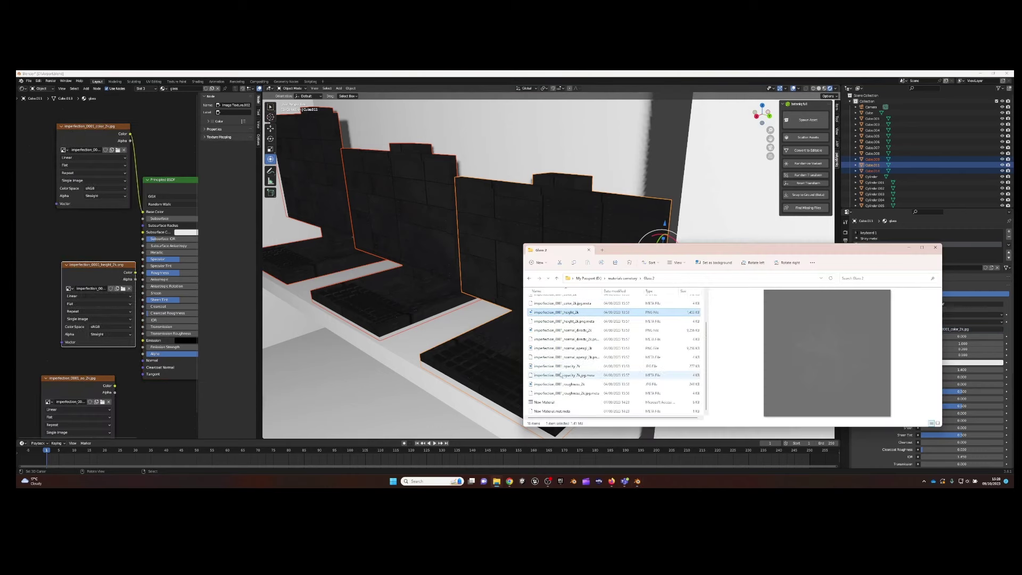
{"action": "left_click_drag", "start_coordinate": [566, 329], "coordinate": [159, 404]}
{"action": "scroll", "coordinate": [107, 266], "scroll_direction": "down", "scroll_amount": 2}
{"action": "left_click_drag", "start_coordinate": [126, 269], "coordinate": [124, 257]}
{"action": "type", "text": "normal map"}
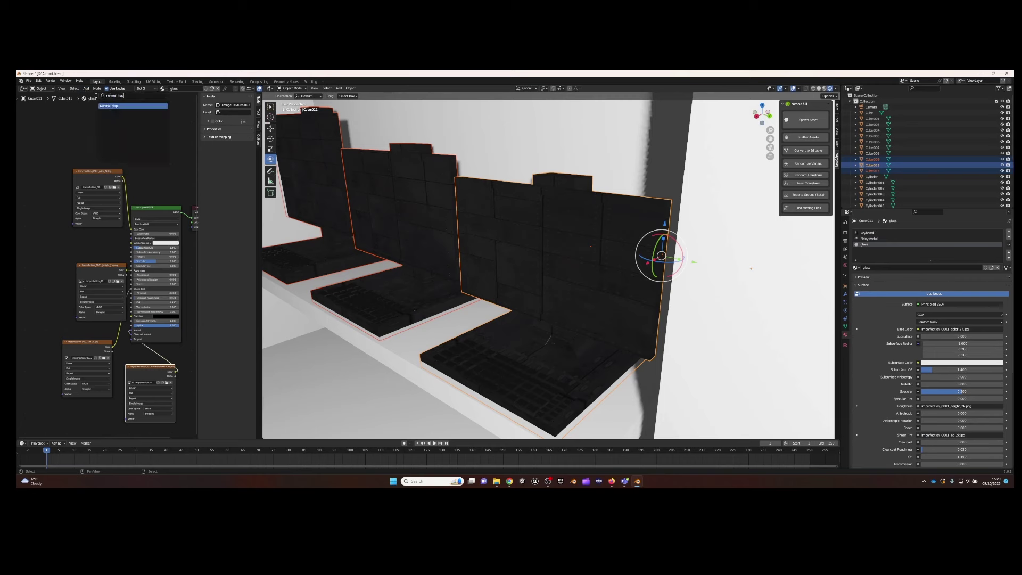
Insert a Normal Map node and add the glass material slot to the laptop
{"action": "key", "text": "Return"}
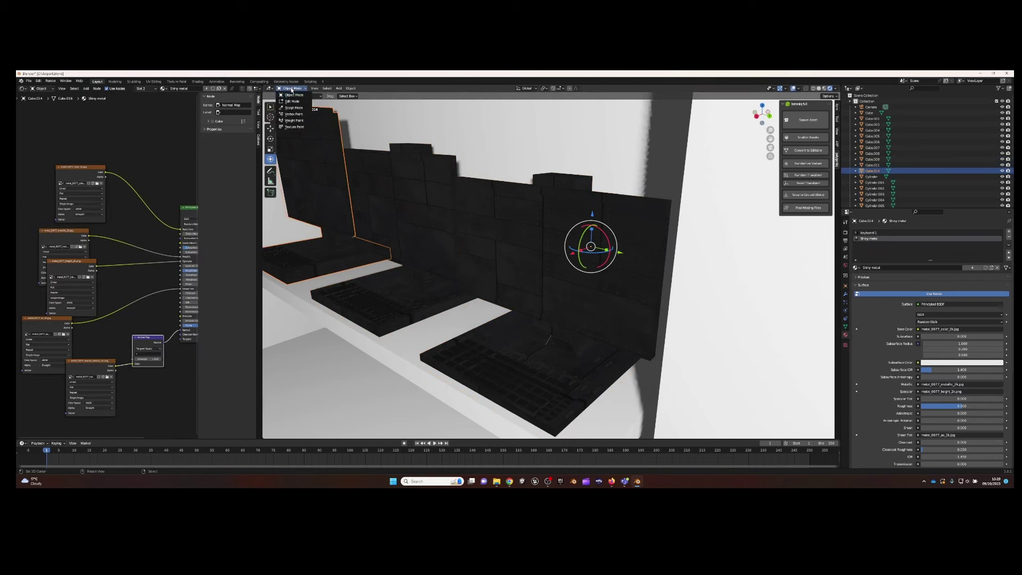
{"action": "left_click", "coordinate": [1010, 232]}
{"action": "left_click", "coordinate": [855, 267]}
Assign the glass material to each laptop's screen face, then return to Object Mode
{"action": "left_click", "coordinate": [873, 296]}
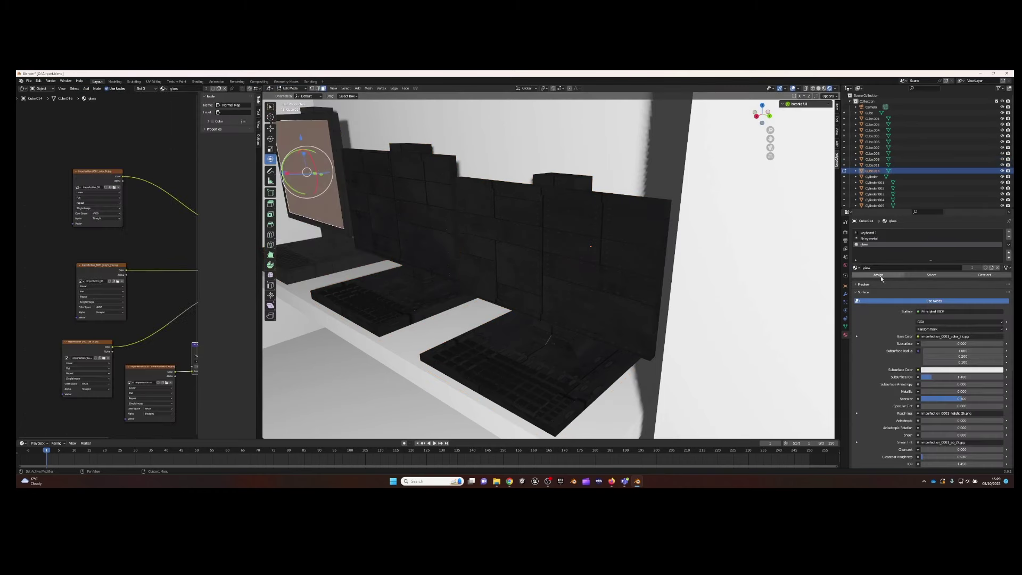
{"action": "left_click", "coordinate": [878, 274]}
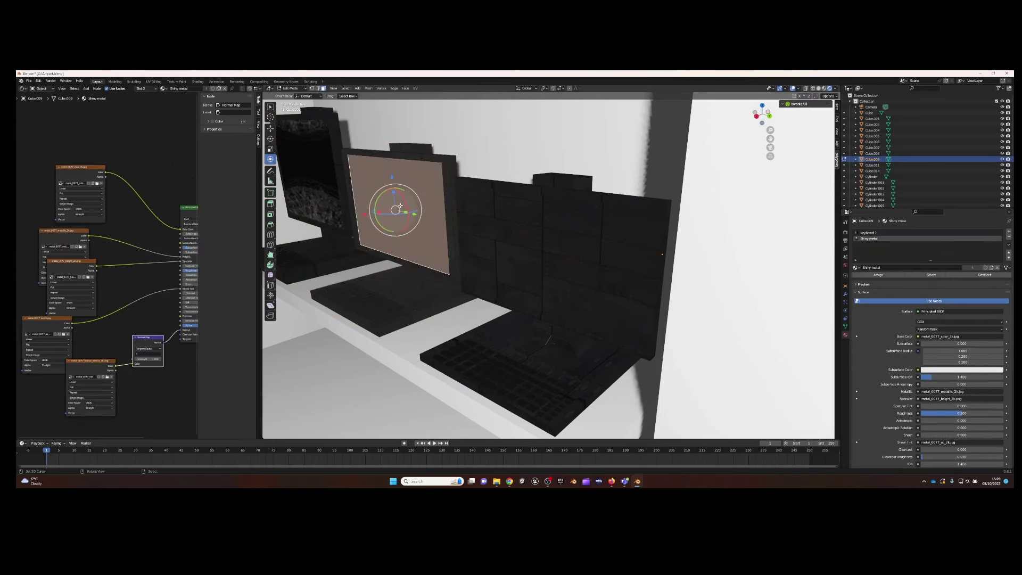
{"action": "left_click", "coordinate": [1010, 233]}
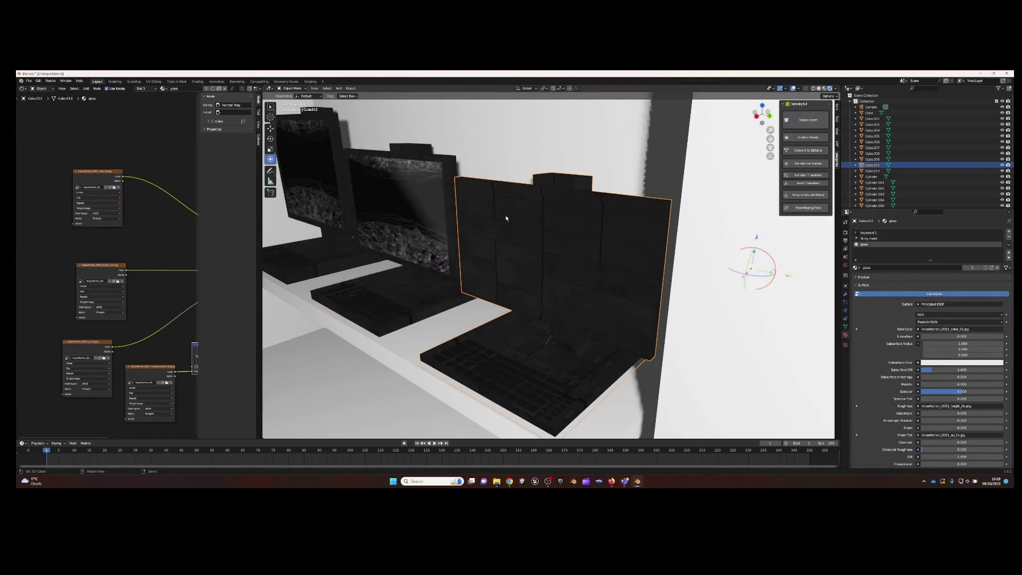
{"action": "left_click", "coordinate": [867, 275]}
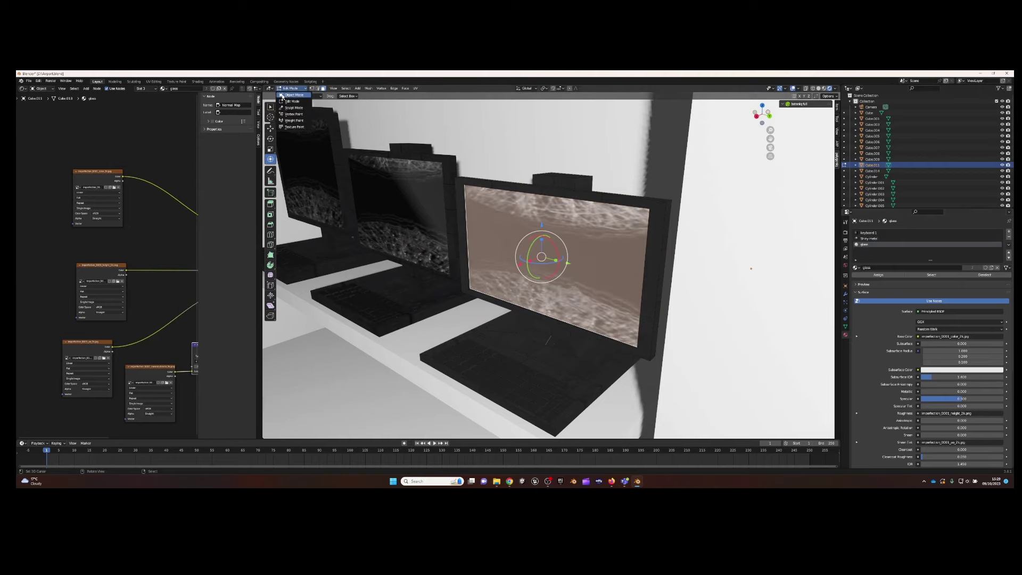
{"action": "left_click", "coordinate": [293, 95]}
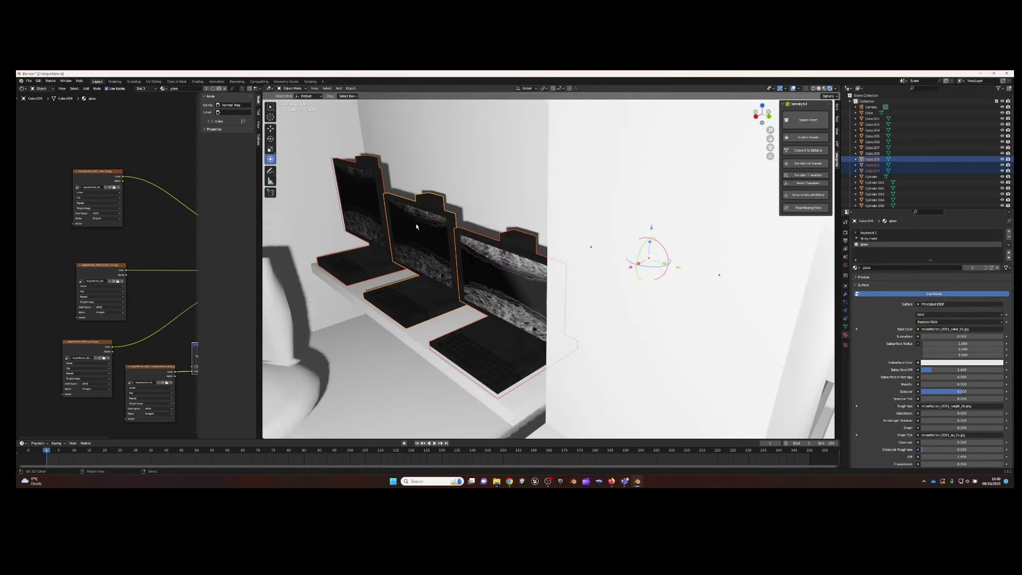
Duplicate the three laptops along X into the second and third ticket windows
{"action": "mouse_move", "coordinate": [416, 226]}
{"action": "middle_mouse_down"}
{"action": "mouse_move", "coordinate": [524, 209]}
{"action": "mouse_move", "coordinate": [612, 240]}
{"action": "middle_mouse_up"}
{"action": "key", "text": "shift+d"}
{"action": "key", "text": "x"}
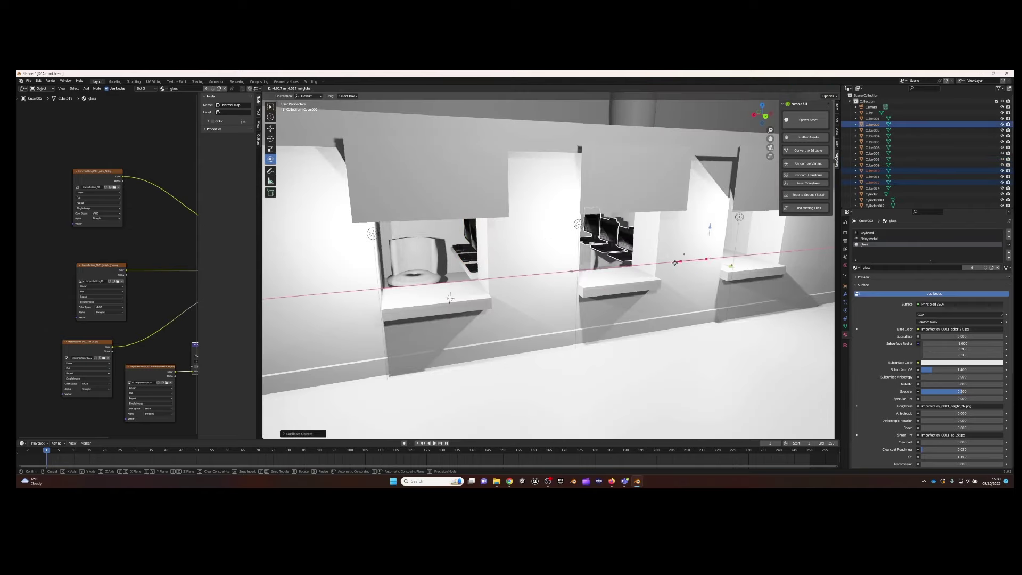
{"action": "left_click", "coordinate": [675, 262]}
{"action": "mouse_move", "coordinate": [675, 262]}
{"action": "middle_mouse_down"}
{"action": "mouse_move", "coordinate": [606, 232]}
{"action": "mouse_move", "coordinate": [559, 229]}
{"action": "middle_mouse_up"}
{"action": "key", "text": "shift+d"}
{"action": "left_click", "coordinate": [695, 226]}
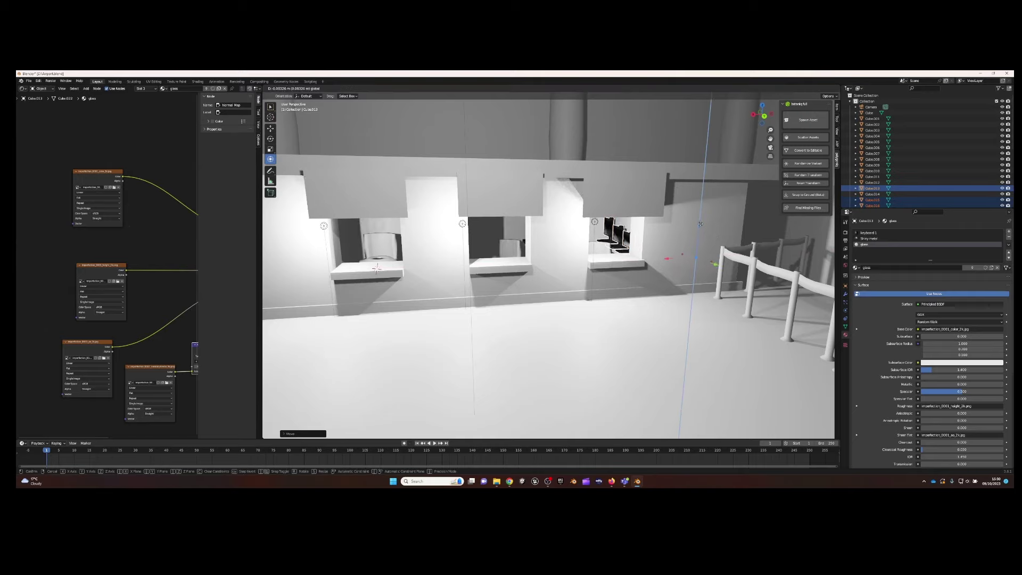
{"action": "left_click", "coordinate": [700, 224]}
Move a single laptop onto the front counter behind the pillar
{"action": "middle_click_drag", "start_coordinate": [700, 224], "coordinate": [408, 255]}
{"action": "left_click", "coordinate": [408, 255]}
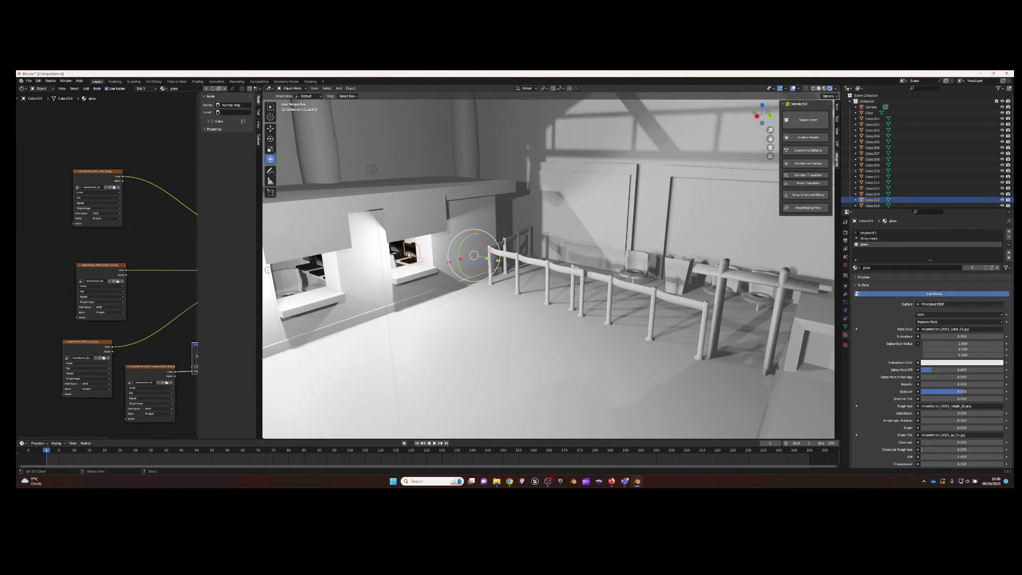
{"action": "key", "text": "g"}
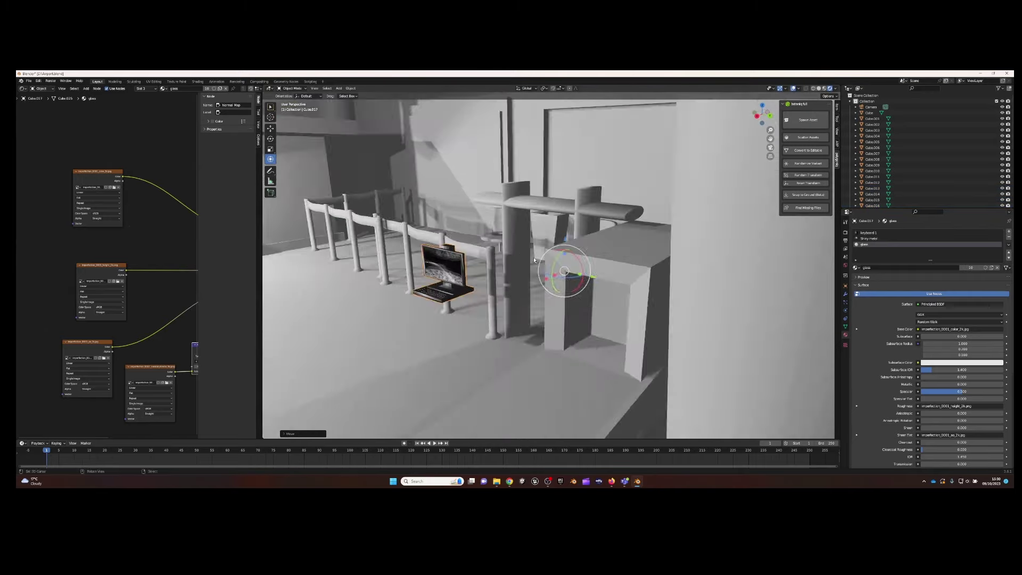
{"action": "middle_click_drag", "start_coordinate": [686, 320], "coordinate": [704, 323]}
{"action": "left_click", "coordinate": [704, 323]}
{"action": "left_click_drag", "start_coordinate": [479, 396], "coordinate": [464, 311]}
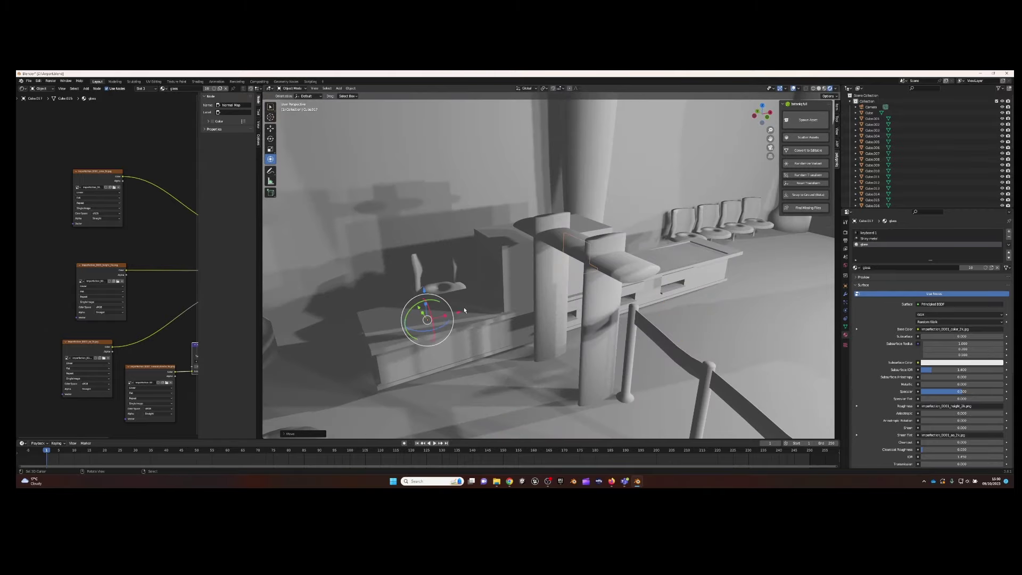
In Edit Mode, rotate the laptop part and reposition it along the Z and Y axes
{"action": "left_click", "coordinate": [293, 101]}
{"action": "key", "text": "r"}
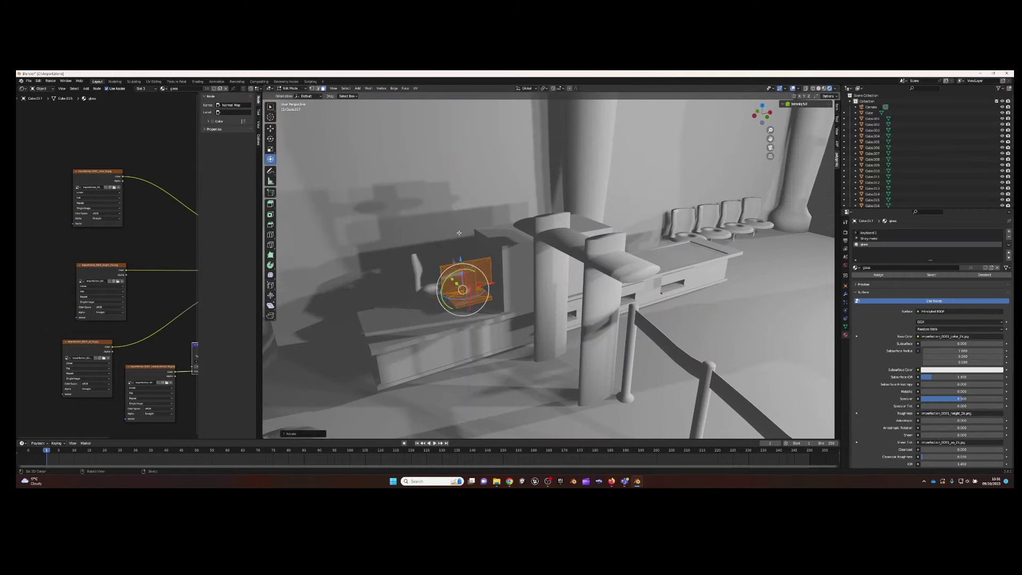
{"action": "mouse_move", "coordinate": [459, 233]}
{"action": "middle_mouse_down"}
{"action": "mouse_move", "coordinate": [483, 281]}
{"action": "mouse_move", "coordinate": [479, 323]}
{"action": "mouse_move", "coordinate": [543, 267]}
{"action": "middle_mouse_up"}
{"action": "key", "text": "g"}
{"action": "key", "text": "y"}
{"action": "key", "text": "z"}
{"action": "key", "text": "g"}
{"action": "key", "text": "y"}
{"action": "left_click", "coordinate": [479, 323]}
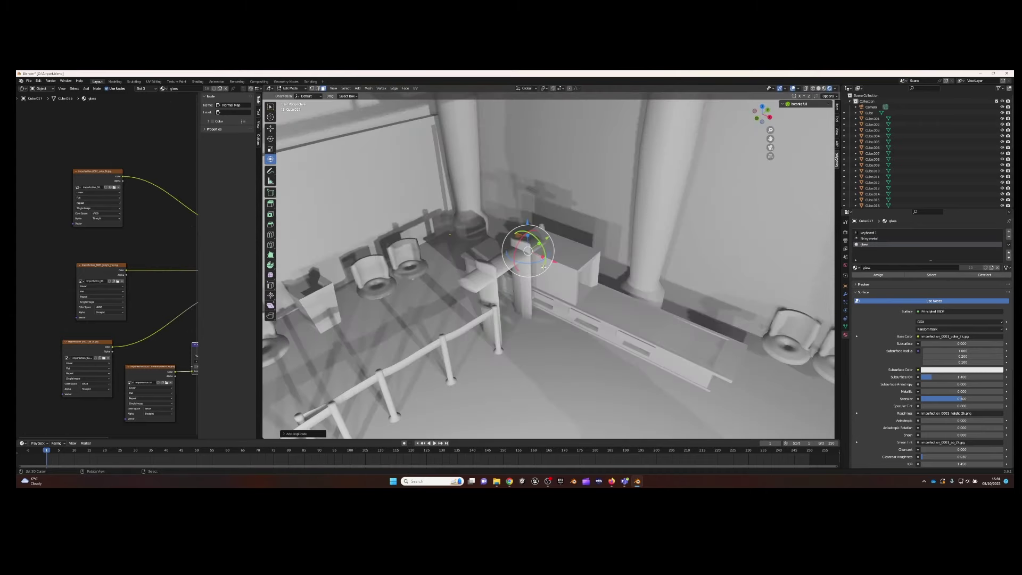
Rotate the part again and set it in its final position on the counter
{"action": "left_click_drag", "start_coordinate": [543, 267], "coordinate": [399, 330]}
{"action": "middle_click_drag", "start_coordinate": [399, 330], "coordinate": [427, 319]}
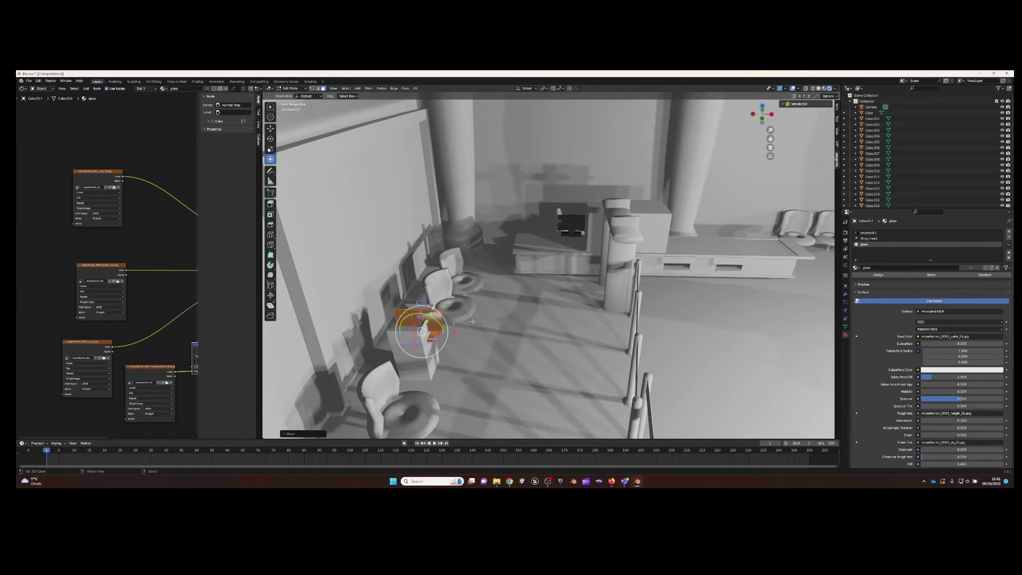
{"action": "key", "text": "0"}
{"action": "key", "text": "Return"}
{"action": "key", "text": "g"}
{"action": "left_click", "coordinate": [425, 289]}
{"action": "mouse_move", "coordinate": [425, 289]}
{"action": "middle_mouse_down"}
{"action": "mouse_move", "coordinate": [605, 354]}
{"action": "mouse_move", "coordinate": [585, 286]}
{"action": "middle_mouse_up"}
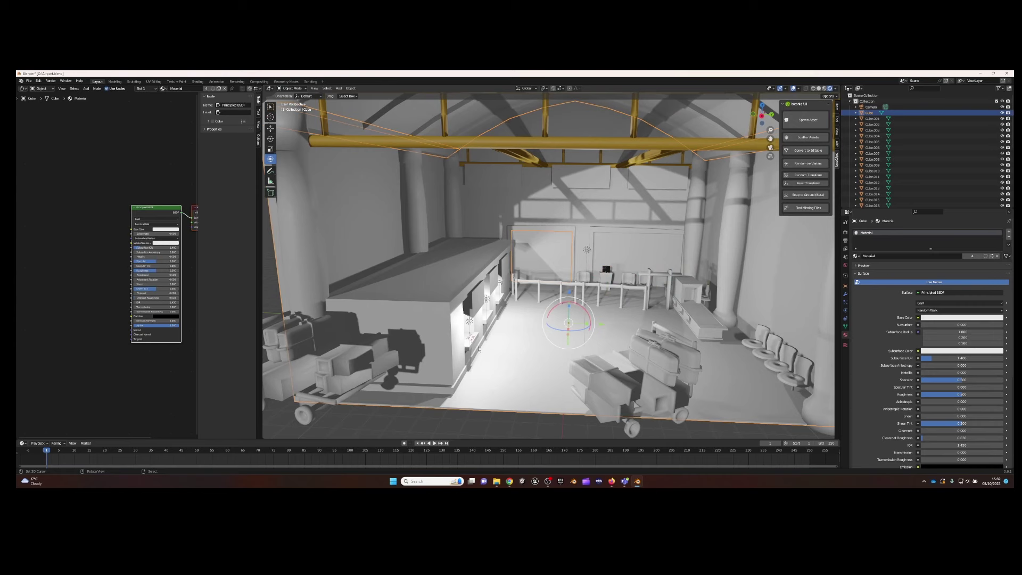
Add the wood_0060 colour, ao and height image textures to the building's material
{"action": "left_click", "coordinate": [496, 481]}
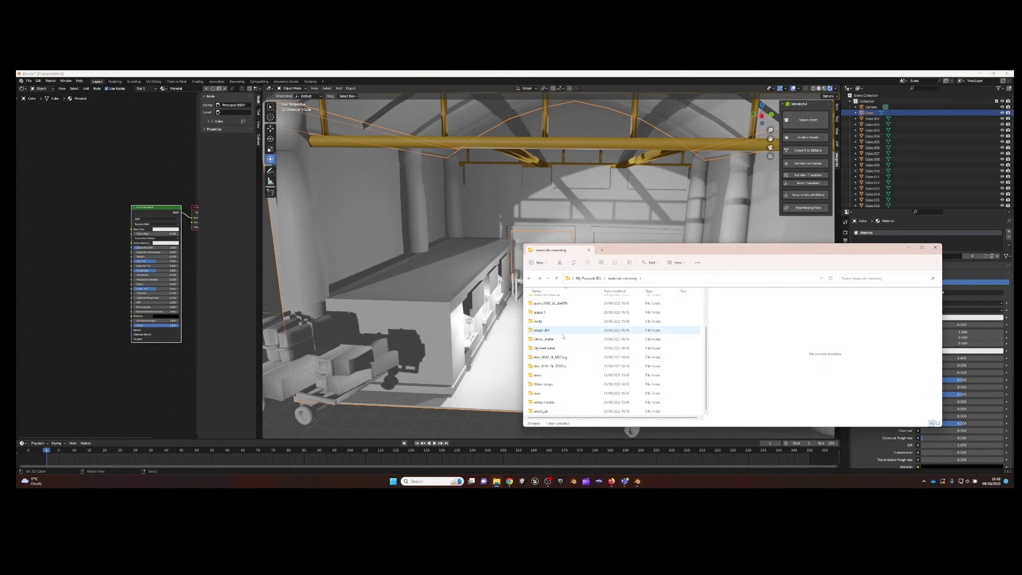
{"action": "double_click", "coordinate": [541, 411]}
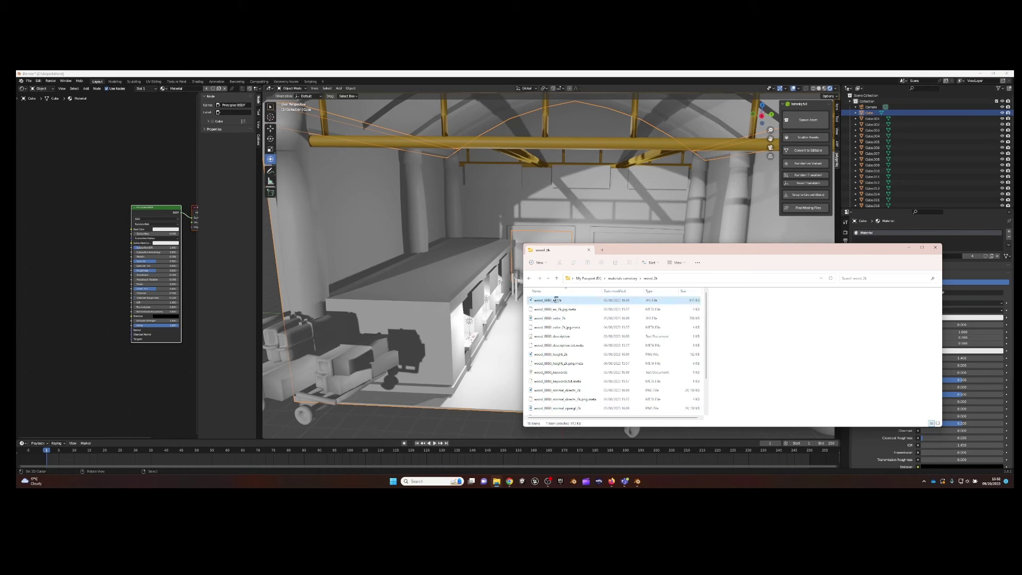
{"action": "left_click", "coordinate": [551, 318]}
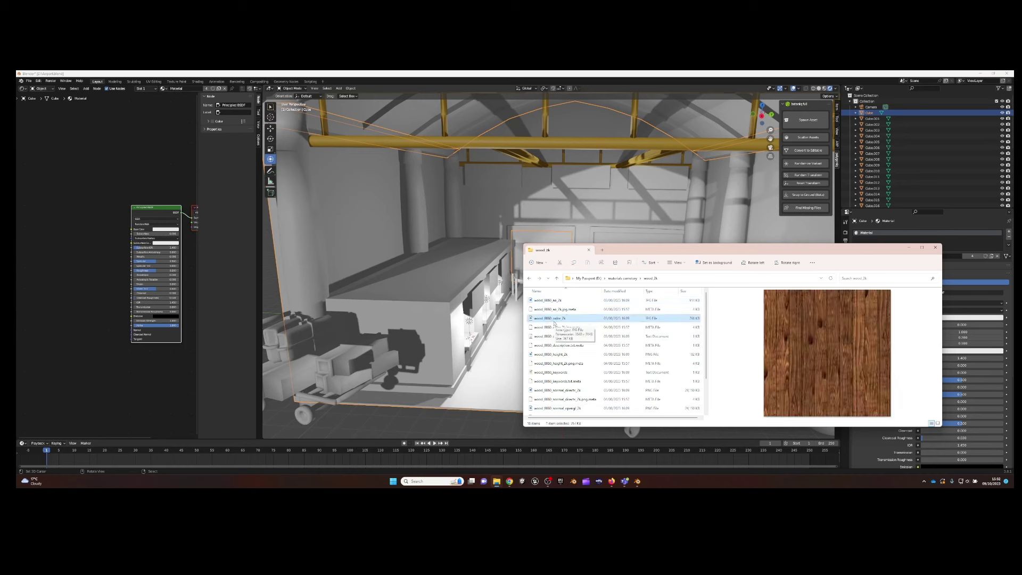
{"action": "left_click_drag", "start_coordinate": [86, 167], "coordinate": [99, 180]}
{"action": "left_click_drag", "start_coordinate": [548, 300], "coordinate": [76, 394]}
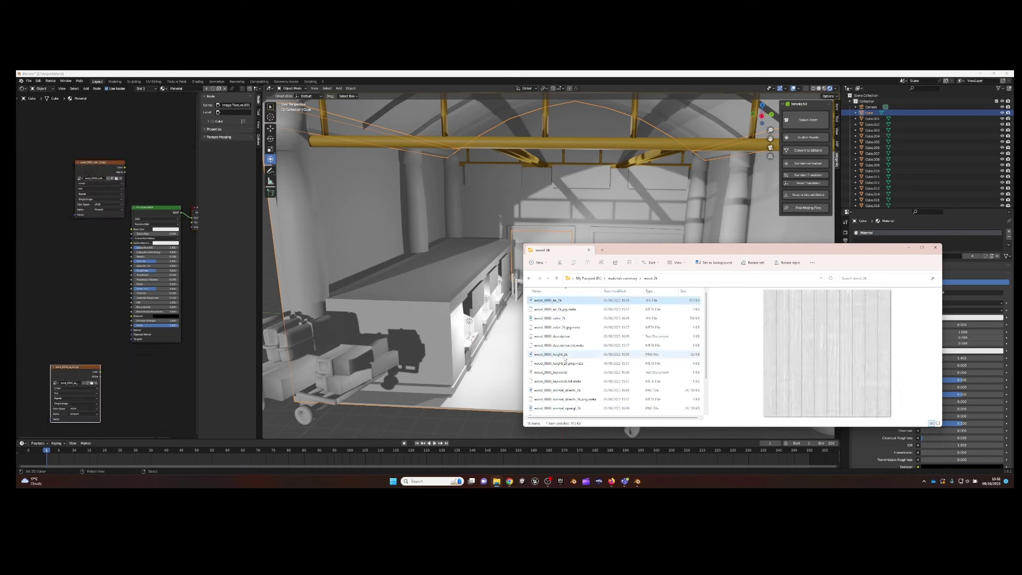
{"action": "left_click_drag", "start_coordinate": [550, 354], "coordinate": [78, 301]}
Add the wood normal map, linking it to Normal and the ao texture to Sheen Tint
{"action": "left_click", "coordinate": [557, 391]}
{"action": "left_click_drag", "start_coordinate": [557, 390], "coordinate": [149, 415]}
{"action": "scroll", "coordinate": [581, 378], "scroll_direction": "down", "scroll_amount": 2}
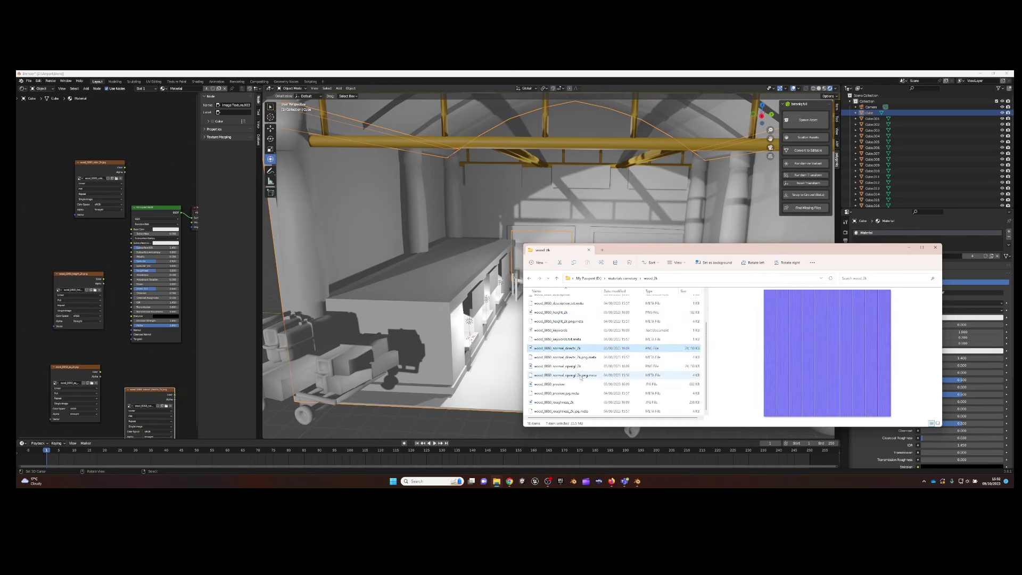
{"action": "left_click", "coordinate": [151, 326]}
{"action": "left_click_drag", "start_coordinate": [131, 330], "coordinate": [175, 395]}
{"action": "left_click_drag", "start_coordinate": [125, 293], "coordinate": [131, 270]}
Unwrap all of the building's faces with Cube Projection, viewed in material preview
{"action": "left_click", "coordinate": [824, 88]}
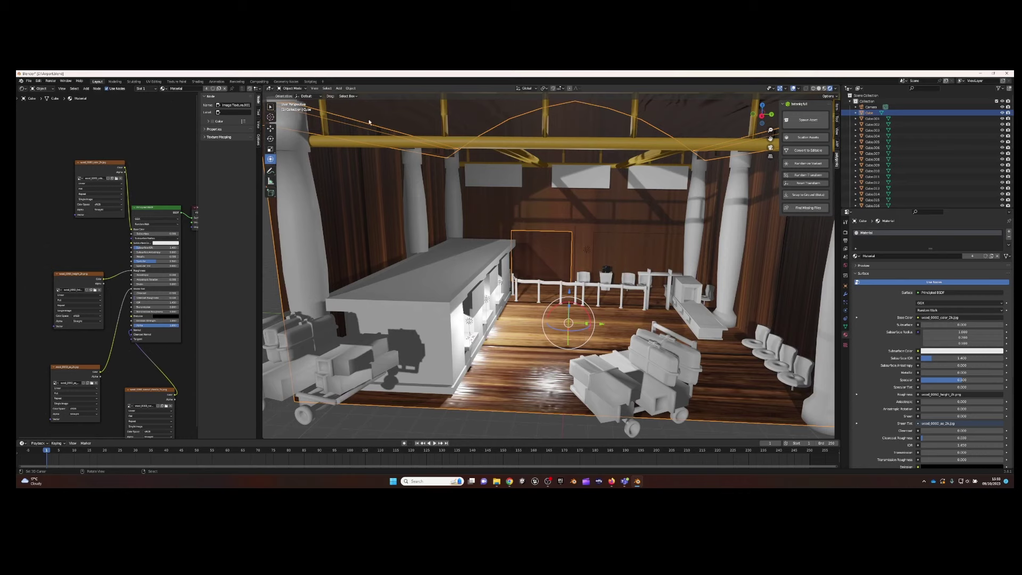
{"action": "key", "text": "Tab"}
{"action": "key", "text": "a"}
{"action": "key", "text": "u"}
{"action": "left_click", "coordinate": [510, 191]}
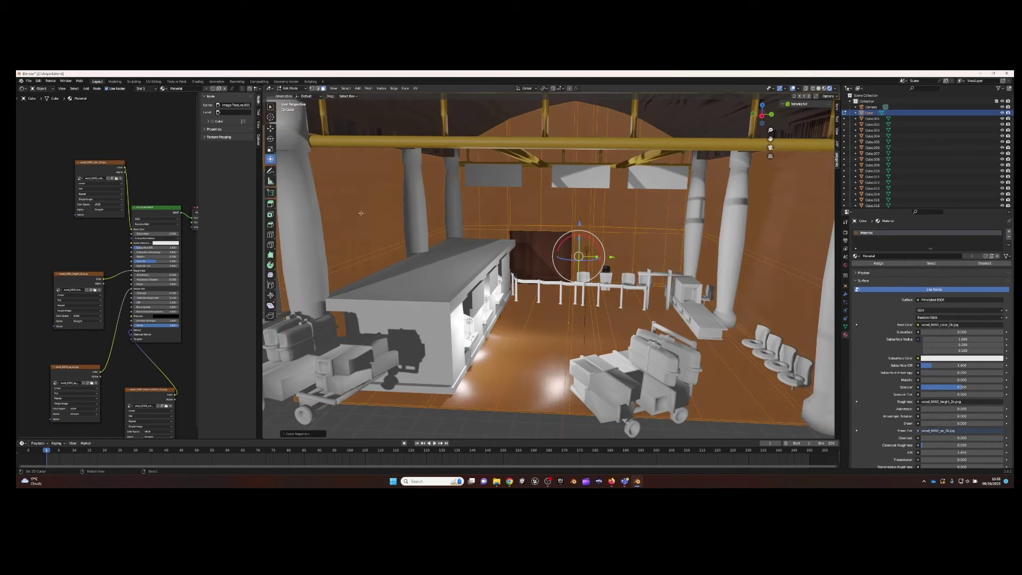
Scale the building's UV island along X and Y in the UV Editor to enlarge the planks
{"action": "left_click", "coordinate": [21, 89]}
{"action": "left_click", "coordinate": [48, 120]}
{"action": "key", "text": "s"}
{"action": "key", "text": "x"}
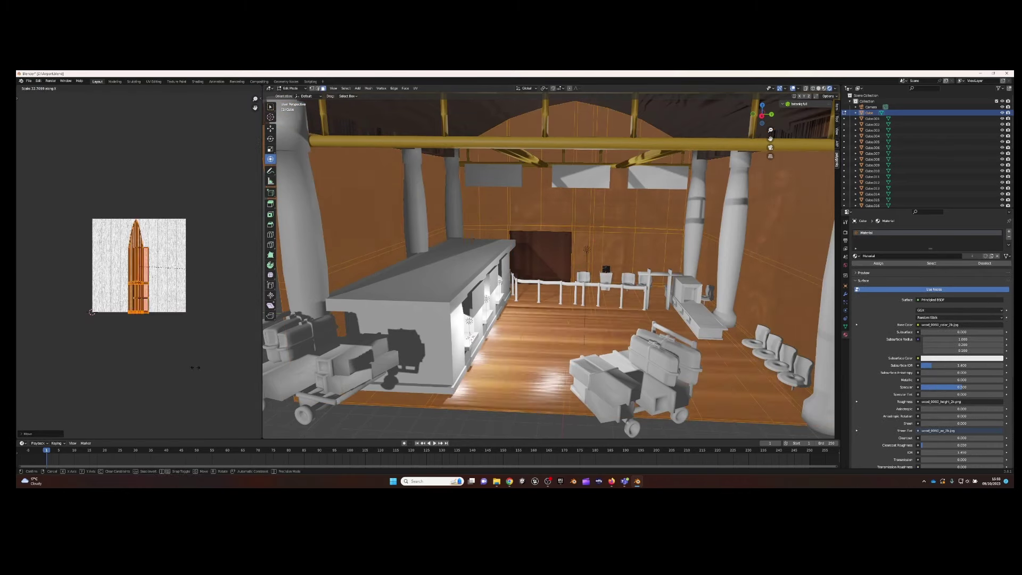
{"action": "left_click", "coordinate": [190, 262]}
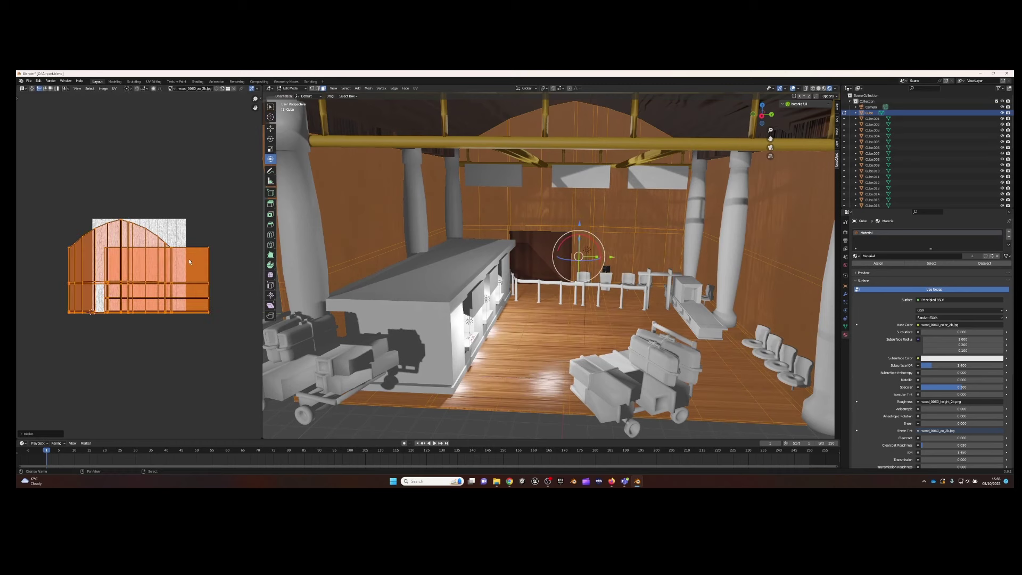
{"action": "key", "text": "s"}
{"action": "key", "text": "y"}
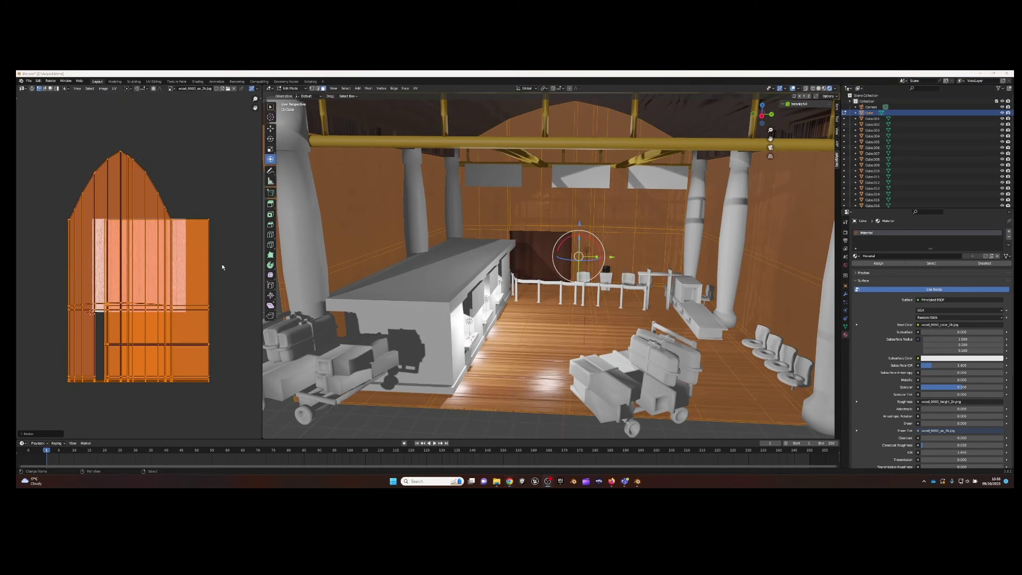
Select a back wall face and grow the selection to the connected wall and ceiling
{"action": "middle_click_drag", "start_coordinate": [532, 267], "coordinate": [394, 213]}
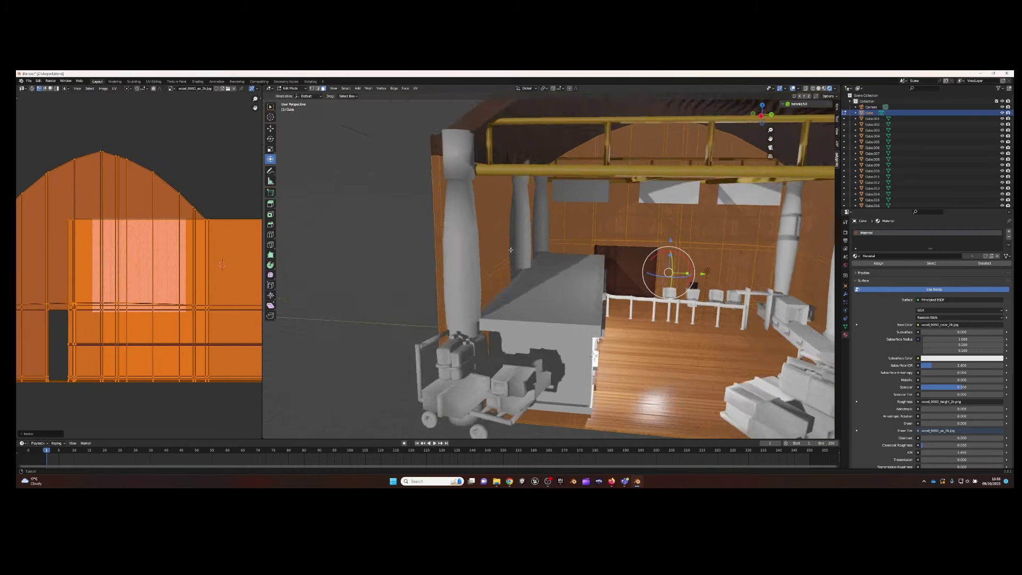
{"action": "left_click", "coordinate": [389, 211]}
{"action": "key", "text": "ctrl+l"}
Add a material slot with the glass material and assign it to the selected faces
{"action": "left_click", "coordinate": [1009, 232]}
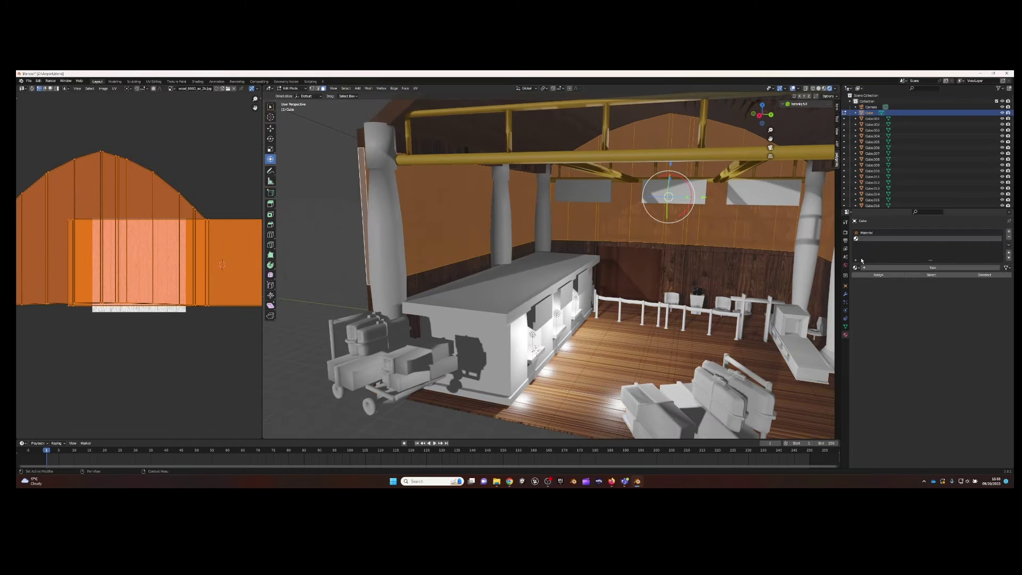
{"action": "left_click", "coordinate": [855, 267]}
{"action": "left_click", "coordinate": [878, 288]}
{"action": "left_click", "coordinate": [860, 276]}
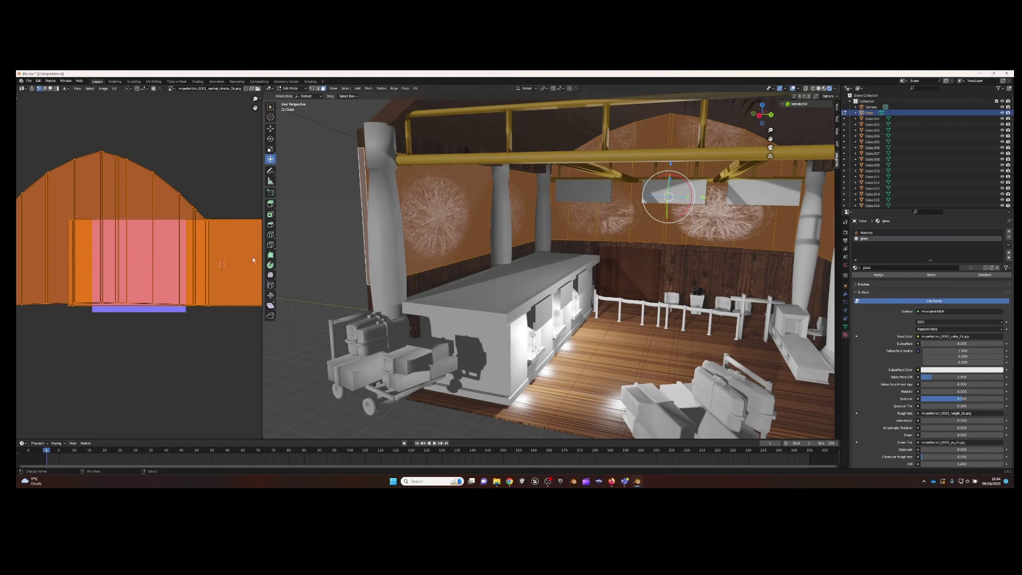
Add another slot with a new Glass 2 material and look through the slot options
{"action": "left_click", "coordinate": [1008, 232]}
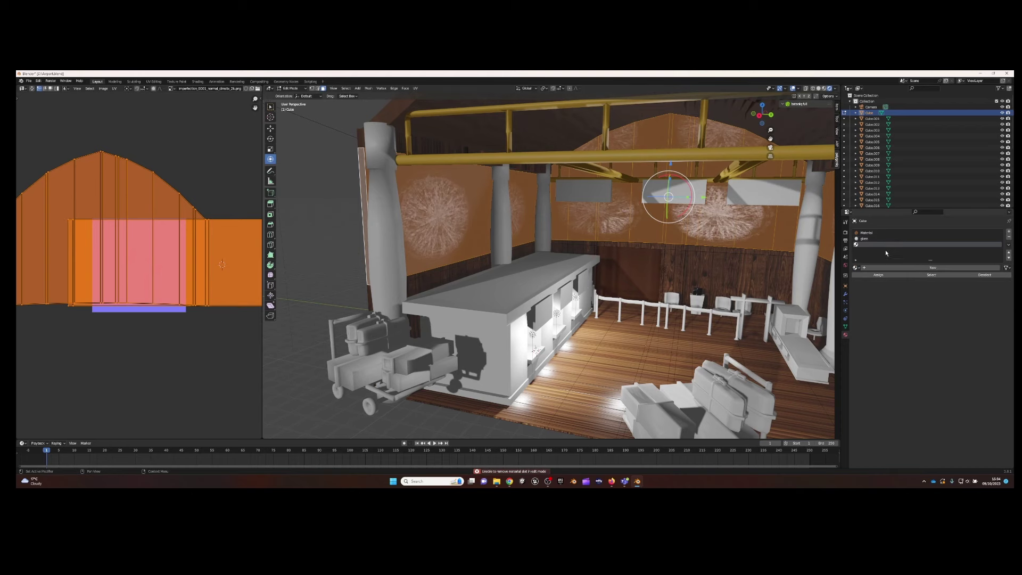
{"action": "left_click", "coordinate": [883, 267]}
{"action": "left_click", "coordinate": [905, 238]}
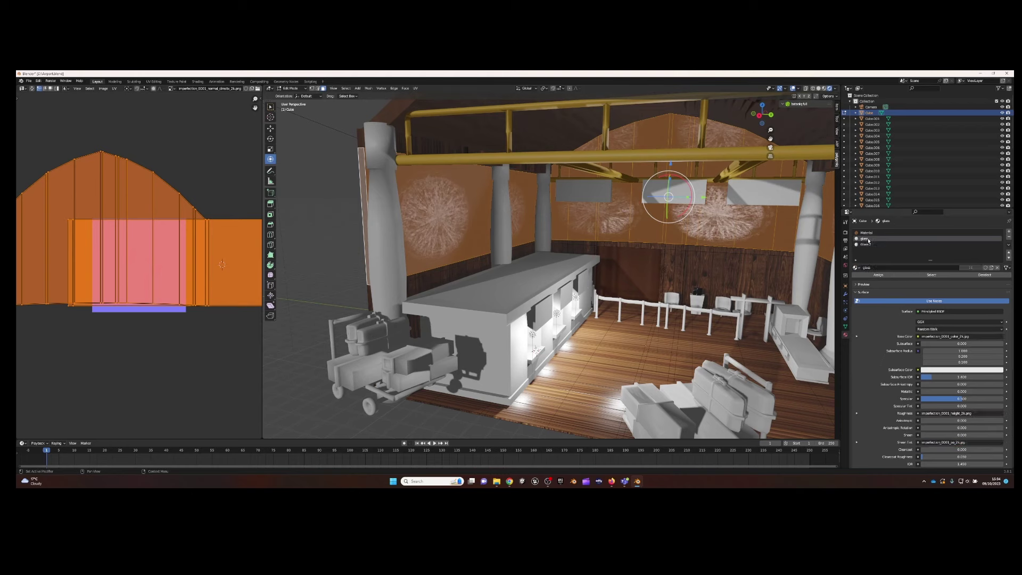
{"action": "right_click", "coordinate": [931, 239]}
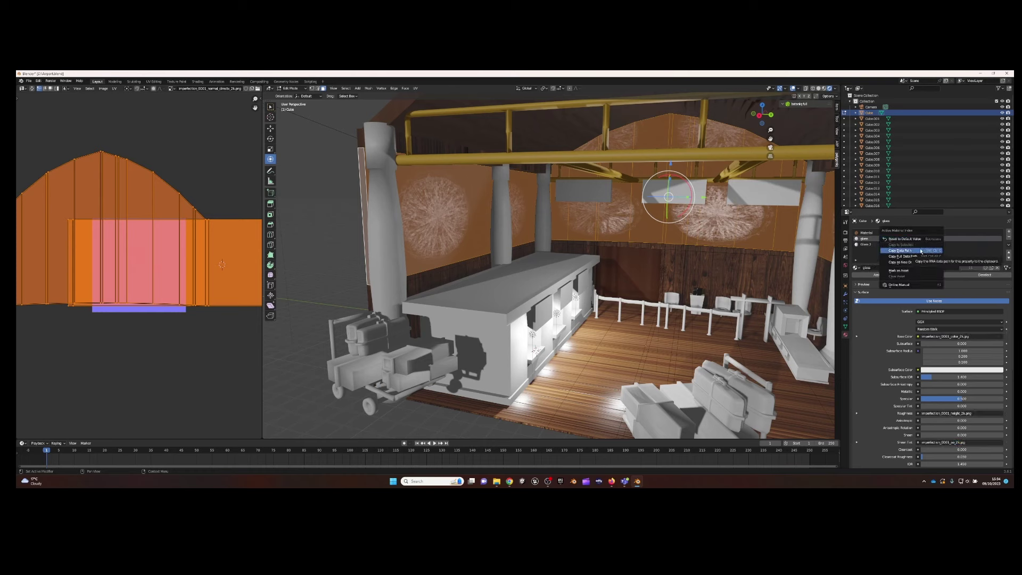
{"action": "left_click", "coordinate": [921, 251]}
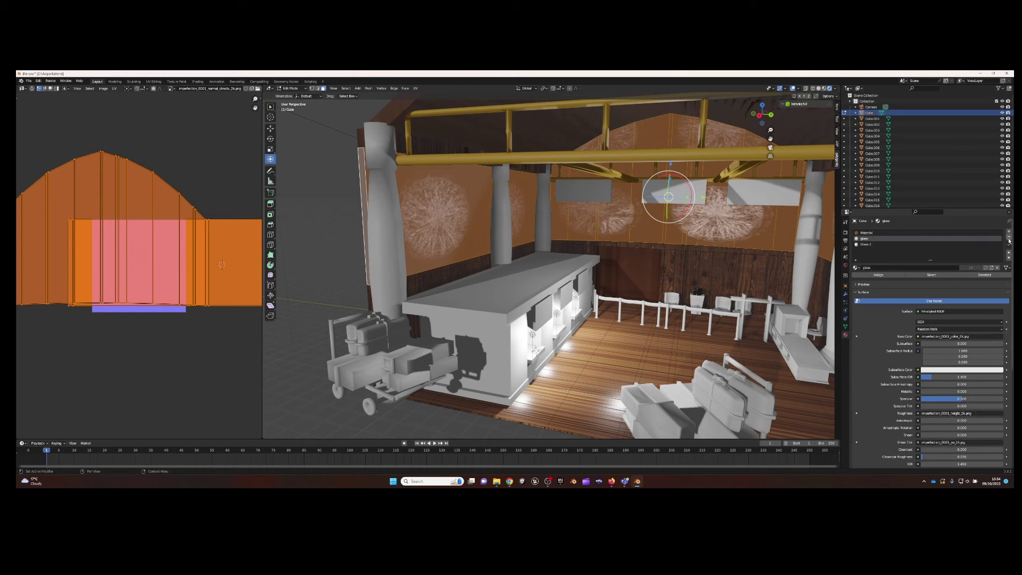
{"action": "right_click", "coordinate": [967, 240]}
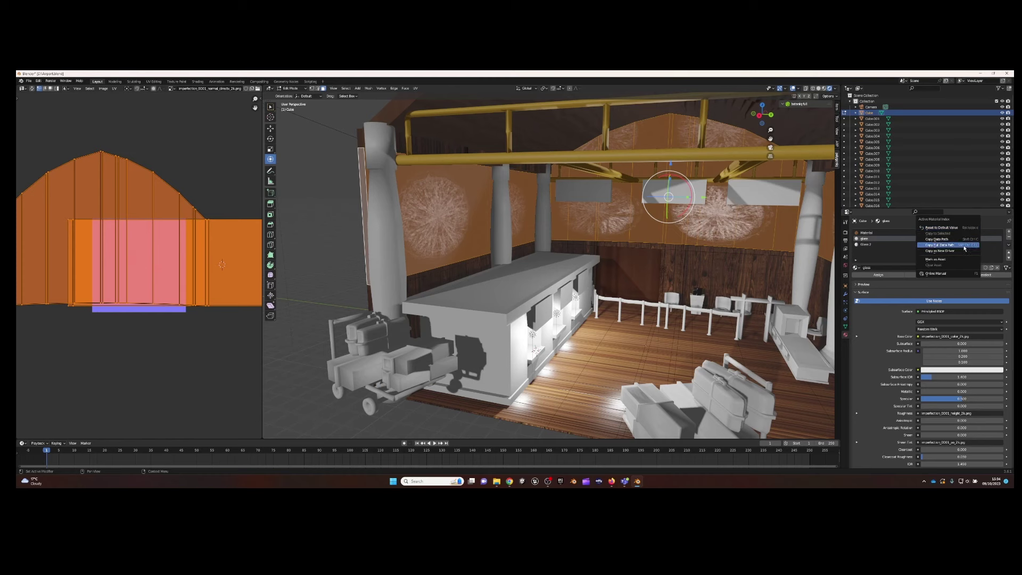
{"action": "left_click", "coordinate": [965, 245]}
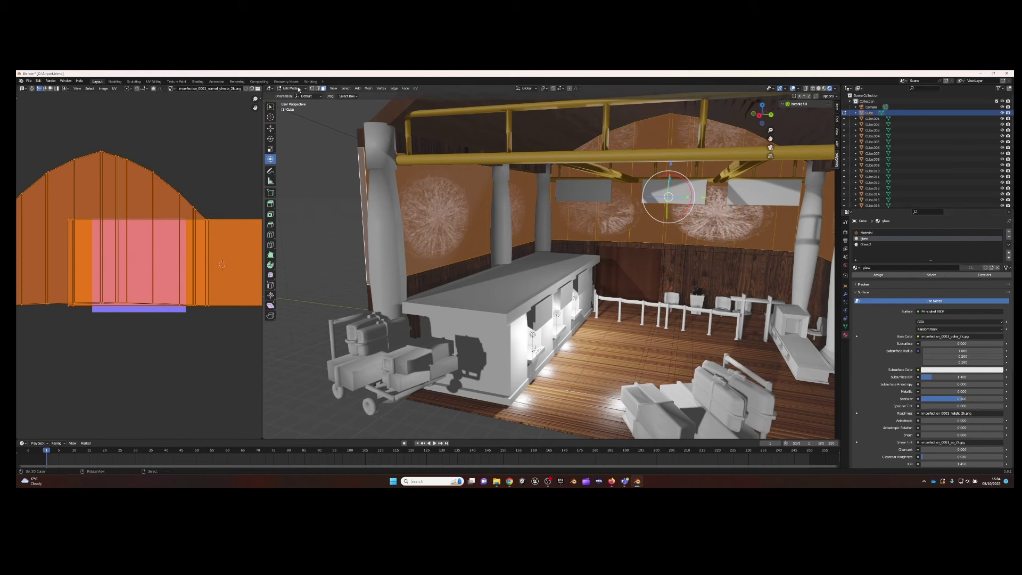
Return to Object Mode, show the Shader Editor on the left and select Glass 2
{"action": "key", "text": "Tab"}
{"action": "right_click", "coordinate": [849, 240]}
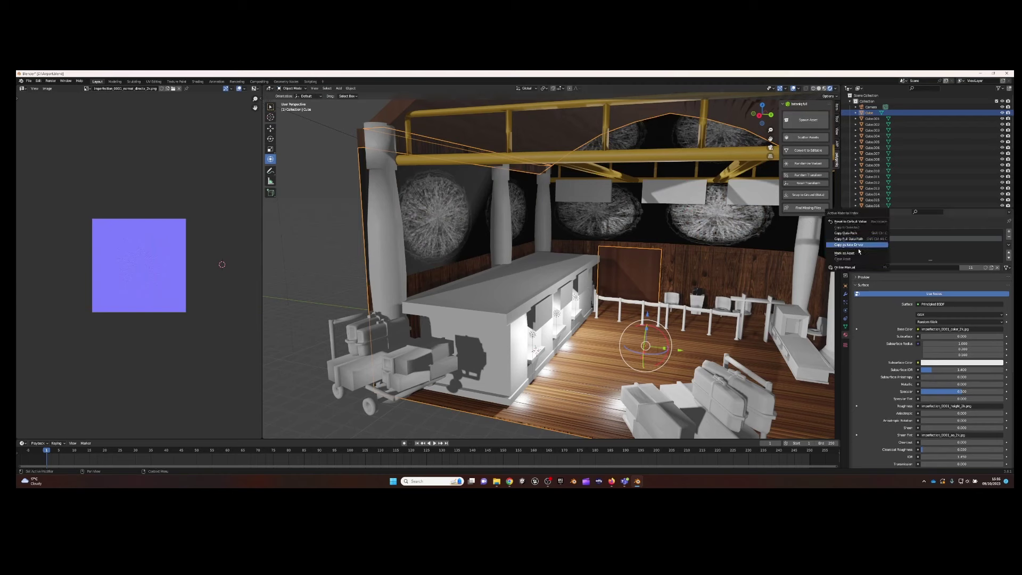
{"action": "left_click", "coordinate": [24, 88]}
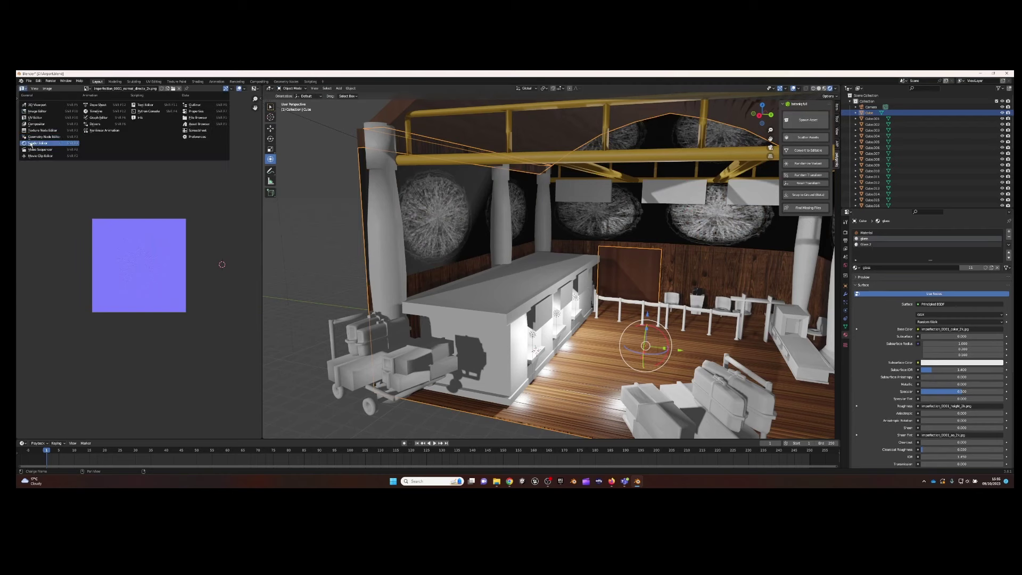
{"action": "left_click", "coordinate": [30, 143]}
{"action": "left_click", "coordinate": [866, 244]}
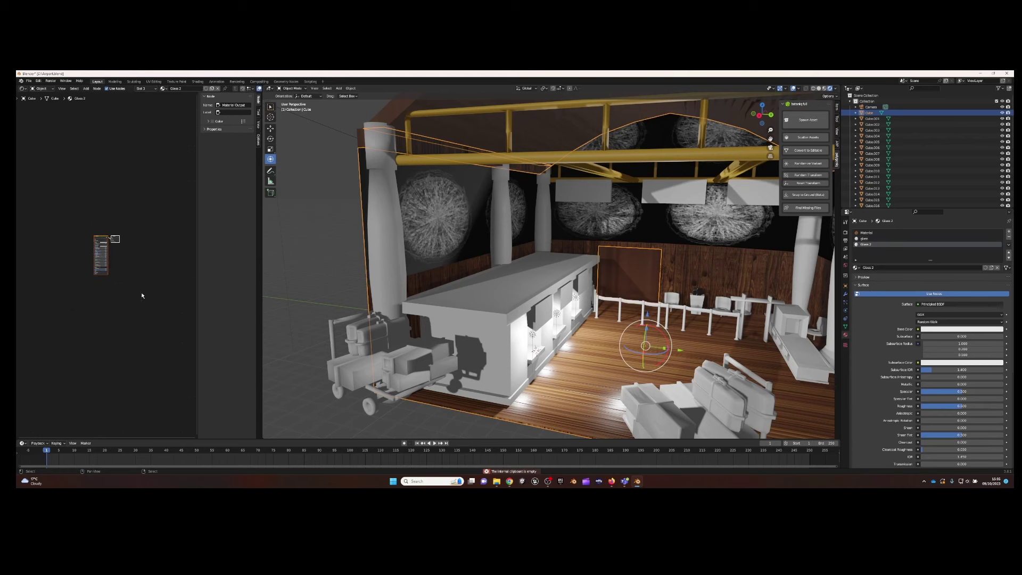
Replace Glass 2's default shader node with a Transparent BSDF surface
{"action": "key", "text": "Delete"}
{"action": "left_click", "coordinate": [864, 239]}
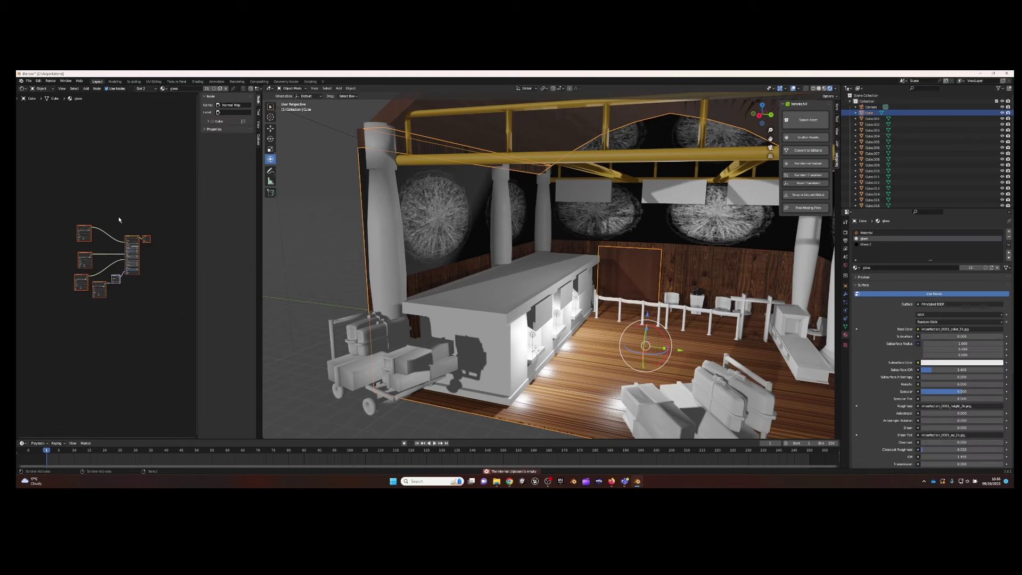
{"action": "left_click", "coordinate": [866, 245]}
{"action": "key", "text": "ctrl+v"}
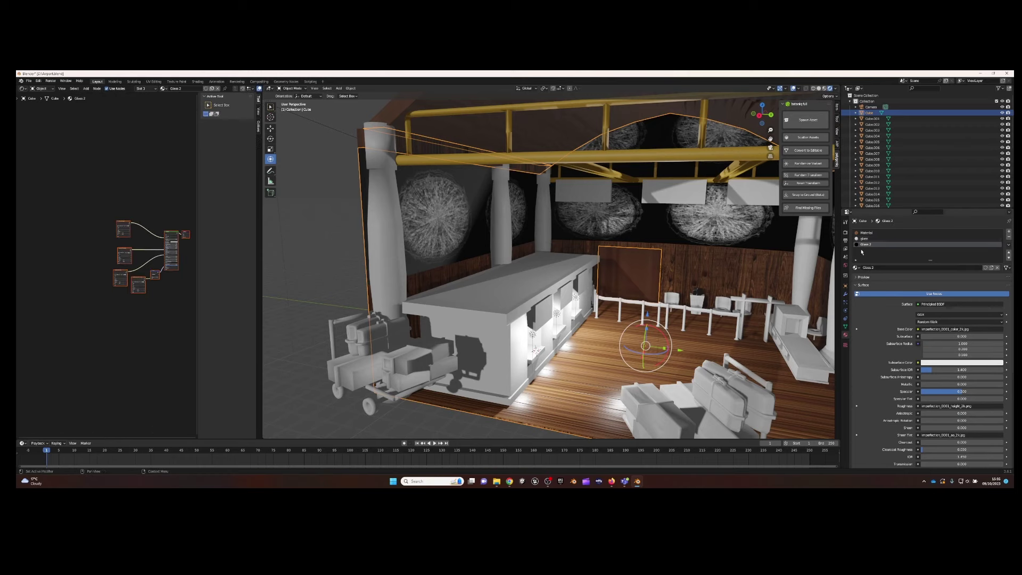
{"action": "scroll", "coordinate": [935, 330], "scroll_direction": "down", "scroll_amount": 5}
{"action": "scroll", "coordinate": [871, 375], "scroll_direction": "up", "scroll_amount": 8}
{"action": "left_click", "coordinate": [936, 304]}
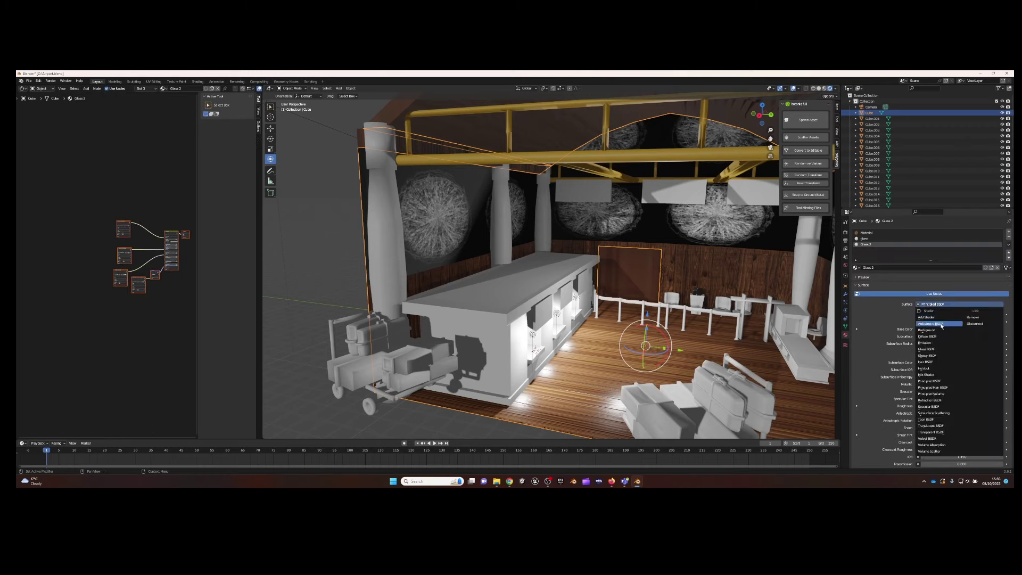
{"action": "left_click", "coordinate": [939, 433]}
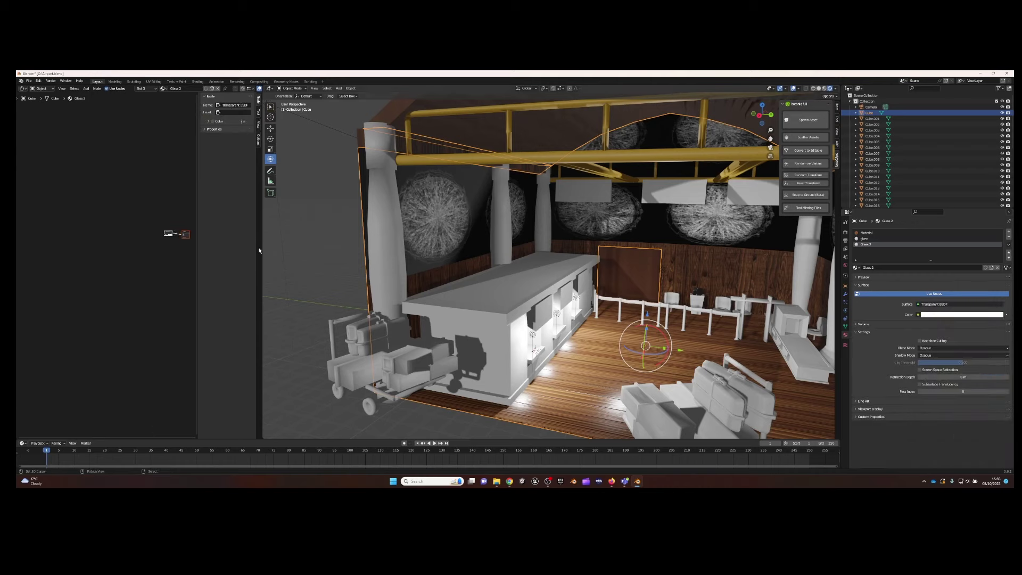
{"action": "scroll", "coordinate": [121, 254], "scroll_direction": "up", "scroll_amount": 3}
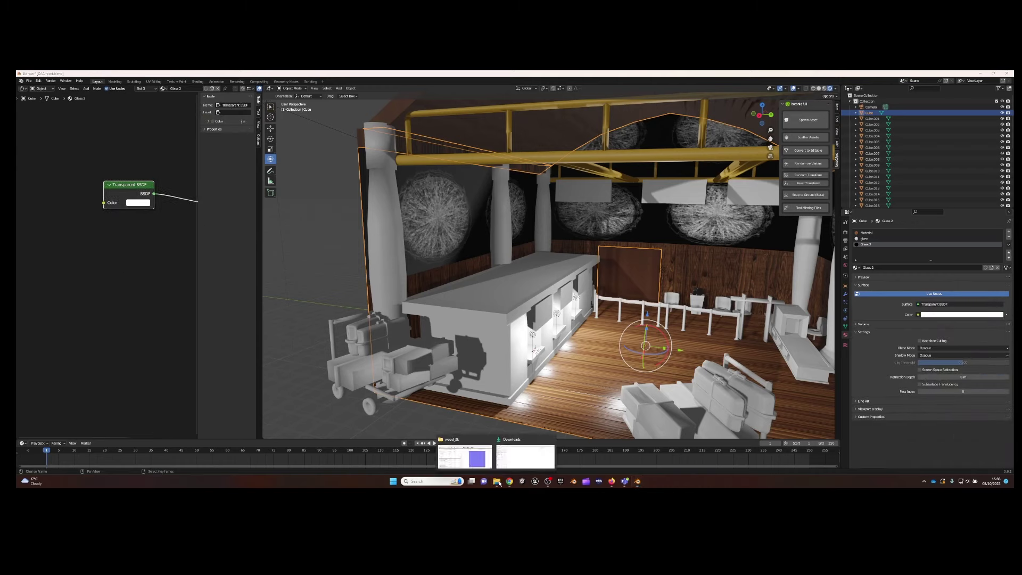
Add the Glass 2 imperfection colour and ao textures to the material's node tree
{"action": "left_click", "coordinate": [463, 452]}
{"action": "left_click", "coordinate": [529, 278]}
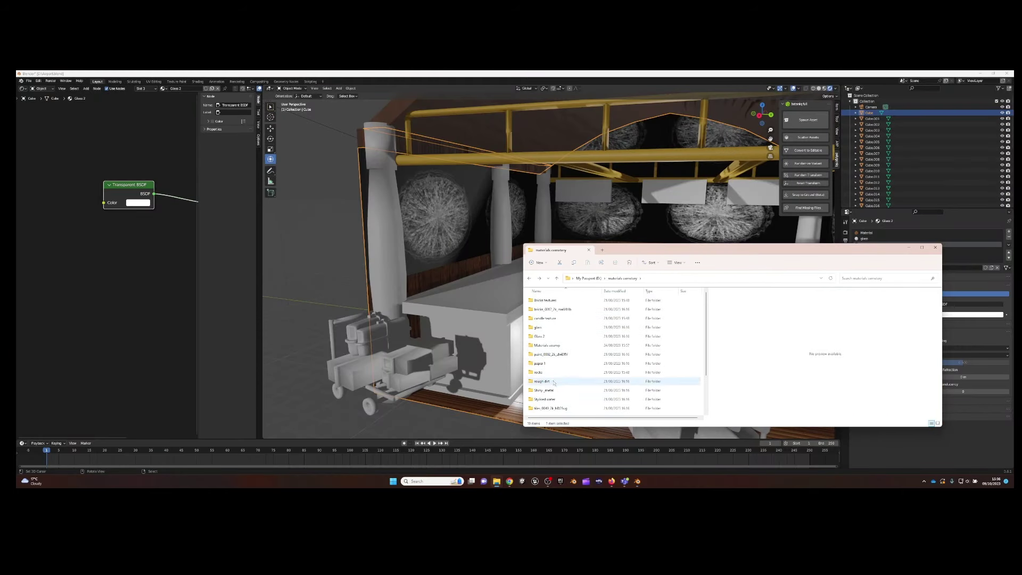
{"action": "double_click", "coordinate": [572, 337]}
{"action": "left_click_drag", "start_coordinate": [553, 318], "coordinate": [73, 288]}
{"action": "mouse_move", "coordinate": [553, 336]}
{"action": "left_mouse_down"}
{"action": "mouse_move", "coordinate": [115, 145]}
{"action": "mouse_move", "coordinate": [102, 129]}
{"action": "left_mouse_up"}
Assign Glass 2 to the selected upper wall faces in Edit Mode
{"action": "left_click", "coordinate": [292, 101]}
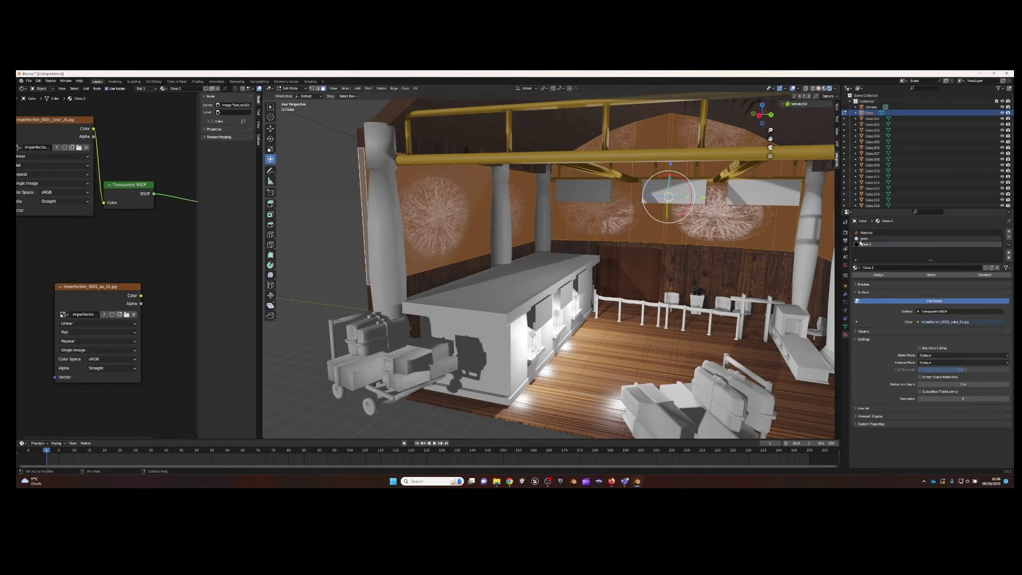
{"action": "left_click", "coordinate": [879, 275]}
{"action": "left_click", "coordinate": [293, 94]}
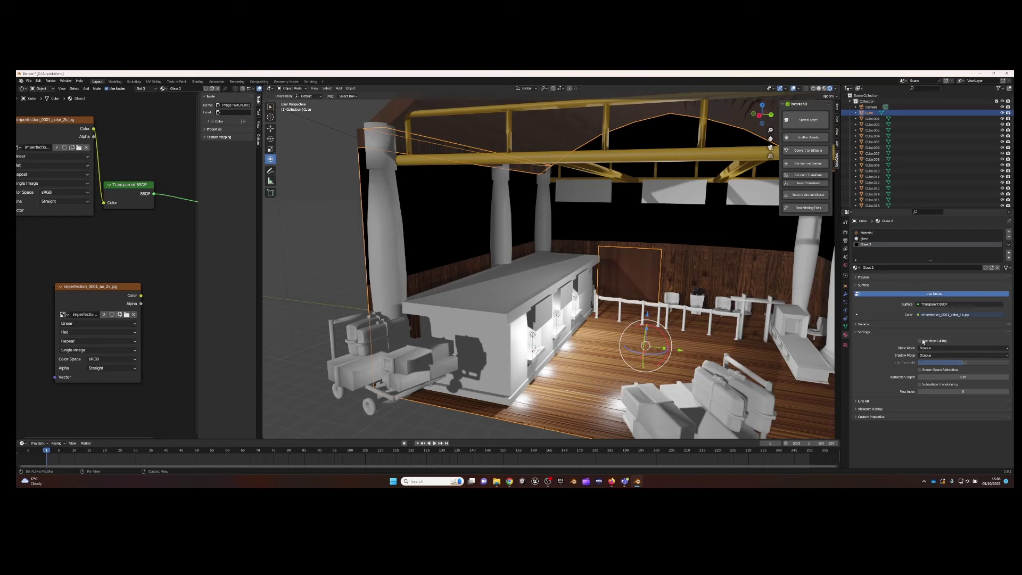
Set Glass 2's blend mode to Alpha Blend and its shadow mode to Opaque
{"action": "left_click", "coordinate": [923, 358]}
{"action": "left_click", "coordinate": [939, 383]}
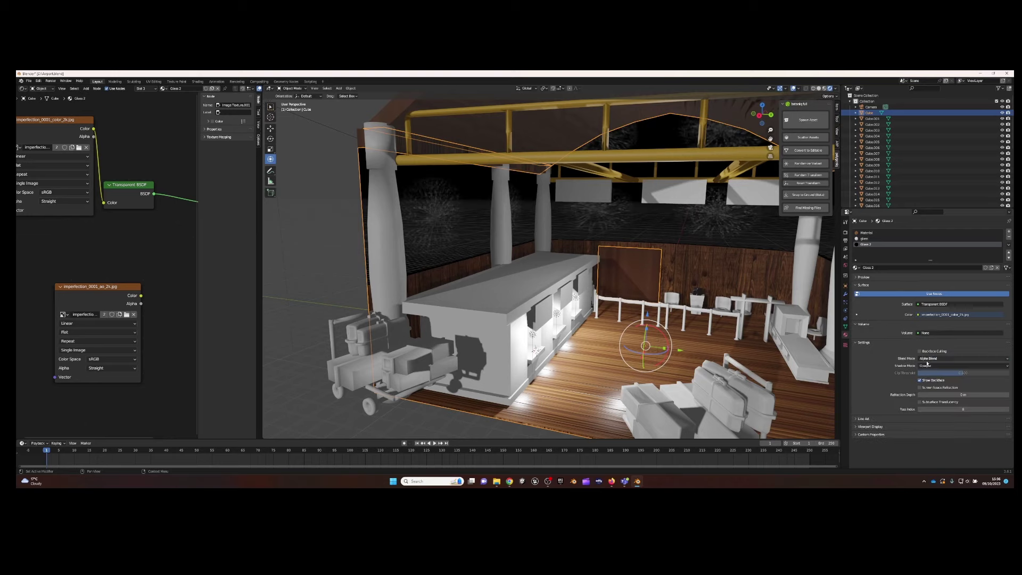
{"action": "left_click", "coordinate": [952, 366]}
{"action": "left_click", "coordinate": [928, 379]}
{"action": "scroll", "coordinate": [548, 266], "scroll_direction": "up", "scroll_amount": 2}
{"action": "scroll", "coordinate": [113, 209], "scroll_direction": "down", "scroll_amount": 1}
{"action": "scroll", "coordinate": [113, 209], "scroll_direction": "down", "scroll_amount": 1}
{"action": "left_click_drag", "start_coordinate": [112, 209], "coordinate": [128, 167]}
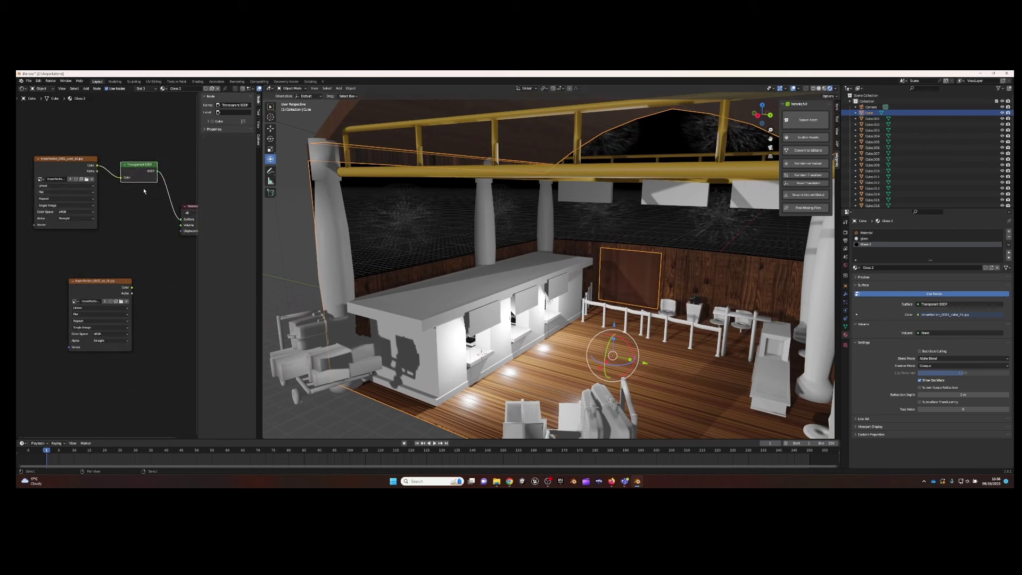
Check the imperfection texture mapping on the walls in the UV Editor
{"action": "key", "text": "Tab"}
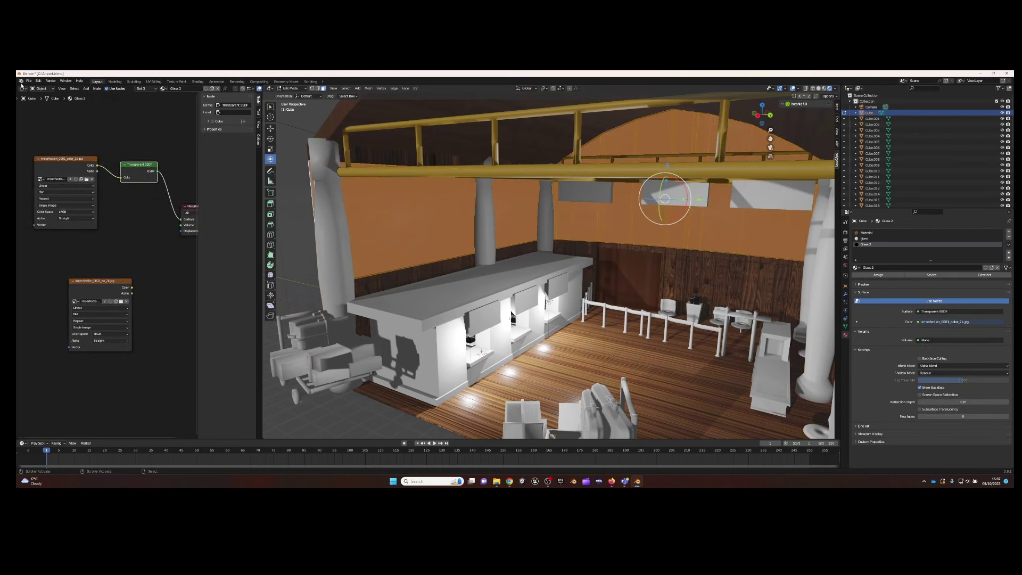
{"action": "left_click", "coordinate": [21, 89]}
{"action": "left_click", "coordinate": [40, 114]}
{"action": "scroll", "coordinate": [160, 255], "scroll_direction": "down", "scroll_amount": 3}
{"action": "scroll", "coordinate": [159, 256], "scroll_direction": "down", "scroll_amount": 2}
{"action": "scroll", "coordinate": [160, 255], "scroll_direction": "down", "scroll_amount": 1}
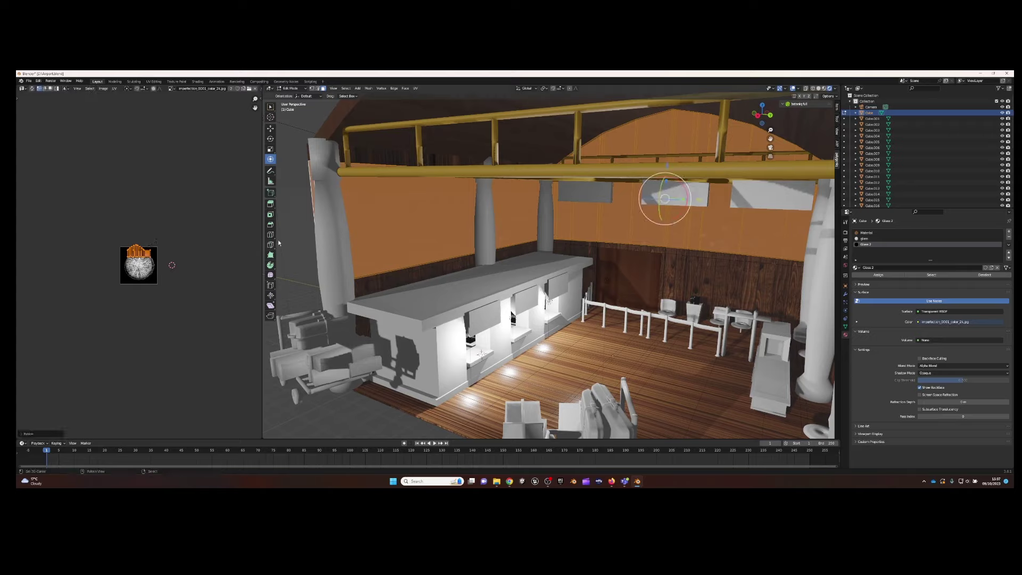
{"action": "key", "text": "Tab"}
View the glass walls from a low frontal angle and expand the material's Line Art settings
{"action": "middle_click_drag", "start_coordinate": [278, 243], "coordinate": [535, 193]}
{"action": "scroll", "coordinate": [536, 193], "scroll_direction": "down", "scroll_amount": 3}
{"action": "scroll", "coordinate": [535, 193], "scroll_direction": "up", "scroll_amount": 2}
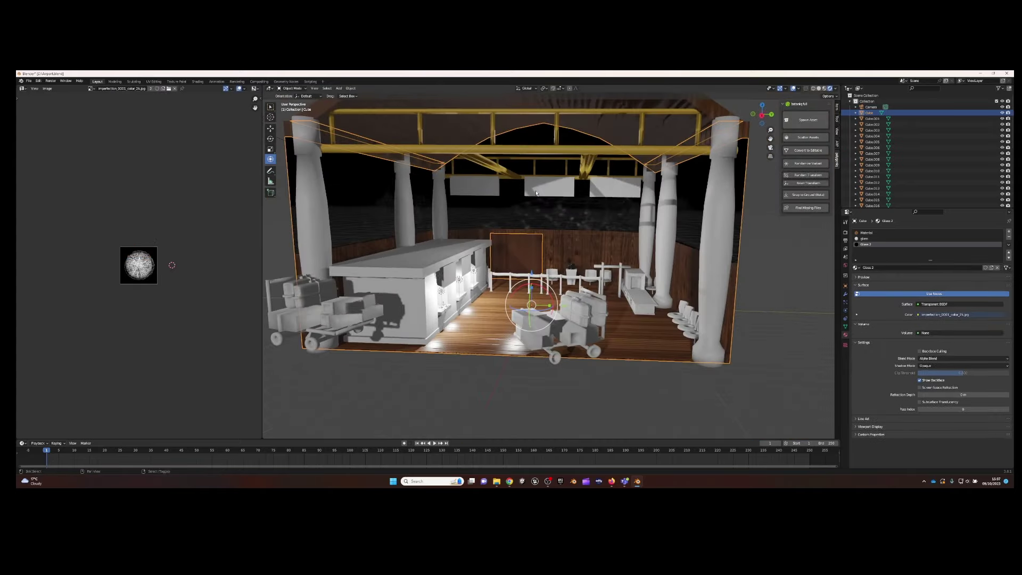
{"action": "scroll", "coordinate": [535, 193], "scroll_direction": "up", "scroll_amount": 3}
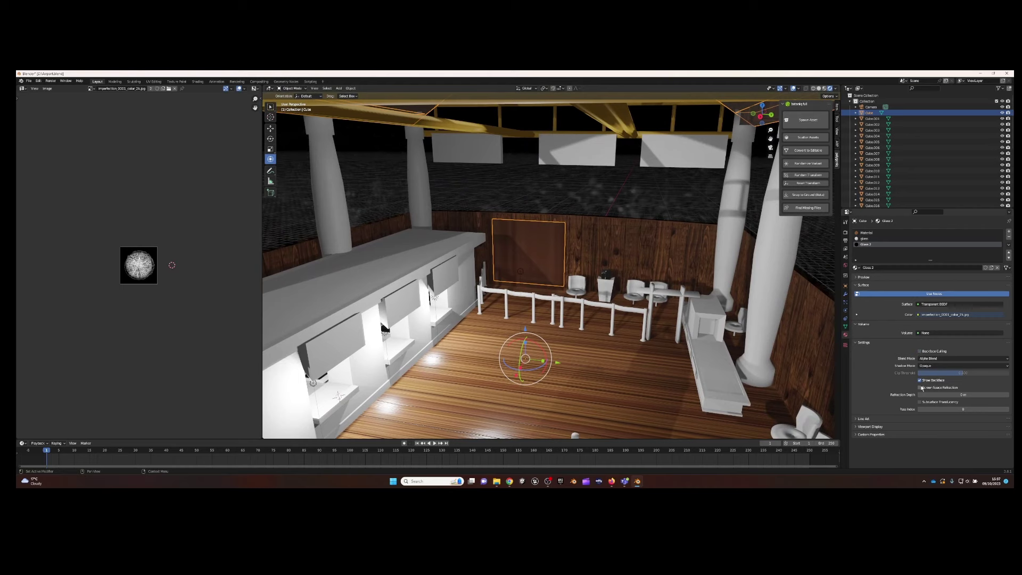
{"action": "left_click", "coordinate": [863, 418]}
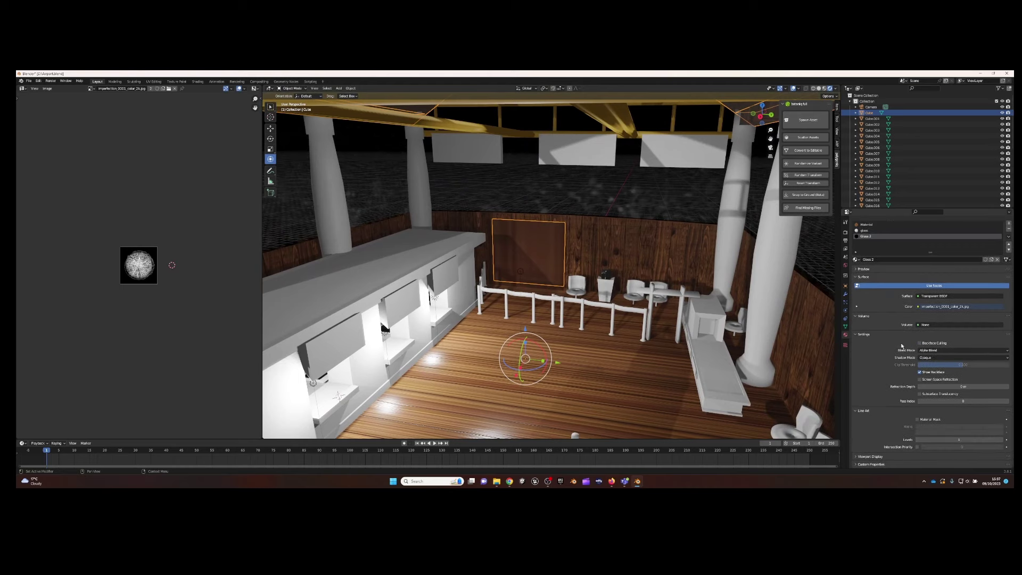
{"action": "scroll", "coordinate": [901, 345], "scroll_direction": "up", "scroll_amount": 1}
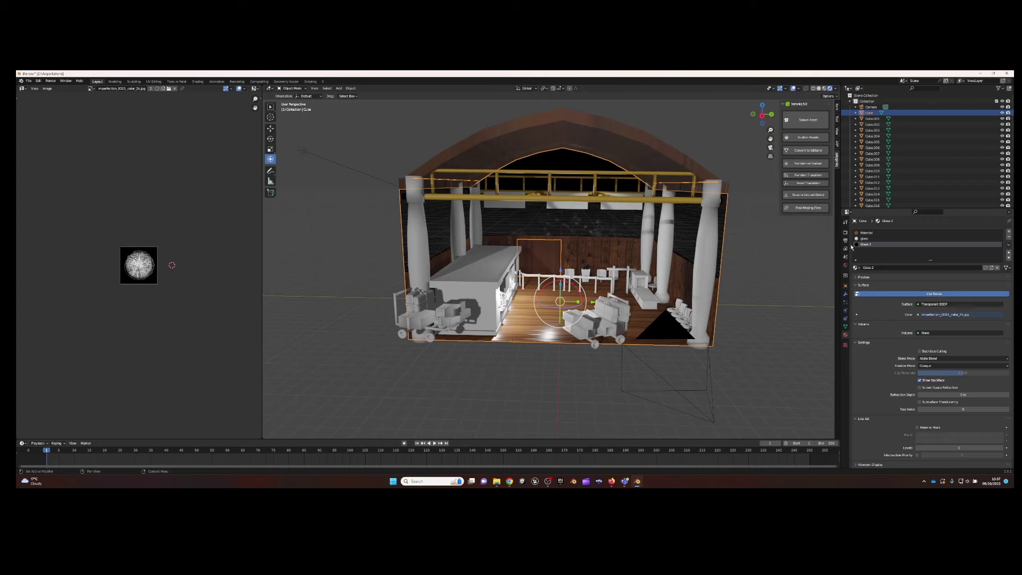
Adjust the World Color's hue, saturation and value to a dim olive-green
{"action": "left_click", "coordinate": [845, 265]}
{"action": "left_click", "coordinate": [960, 270]}
{"action": "left_click_drag", "start_coordinate": [971, 250], "coordinate": [982, 244]}
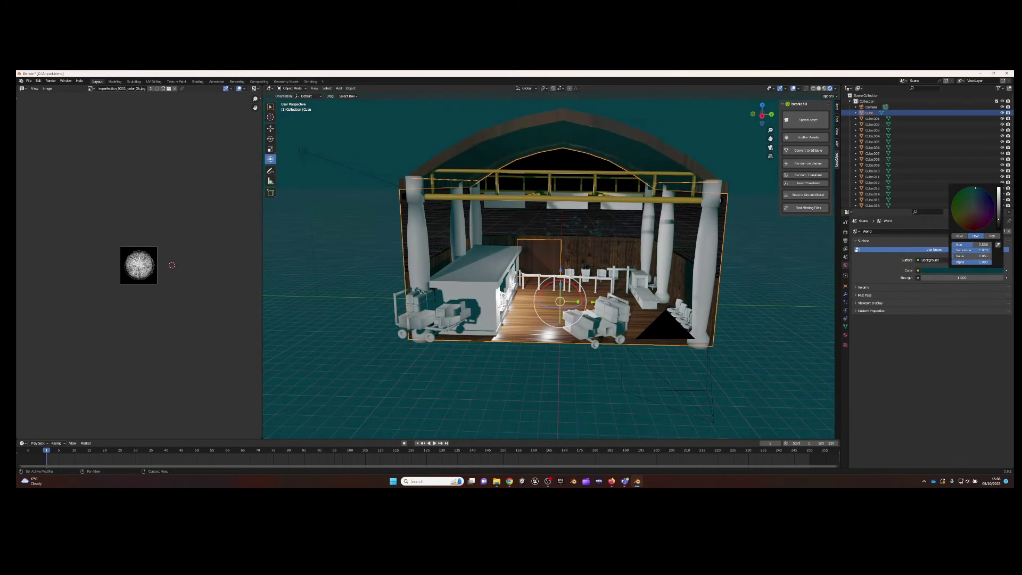
{"action": "left_click_drag", "start_coordinate": [968, 256], "coordinate": [975, 256]}
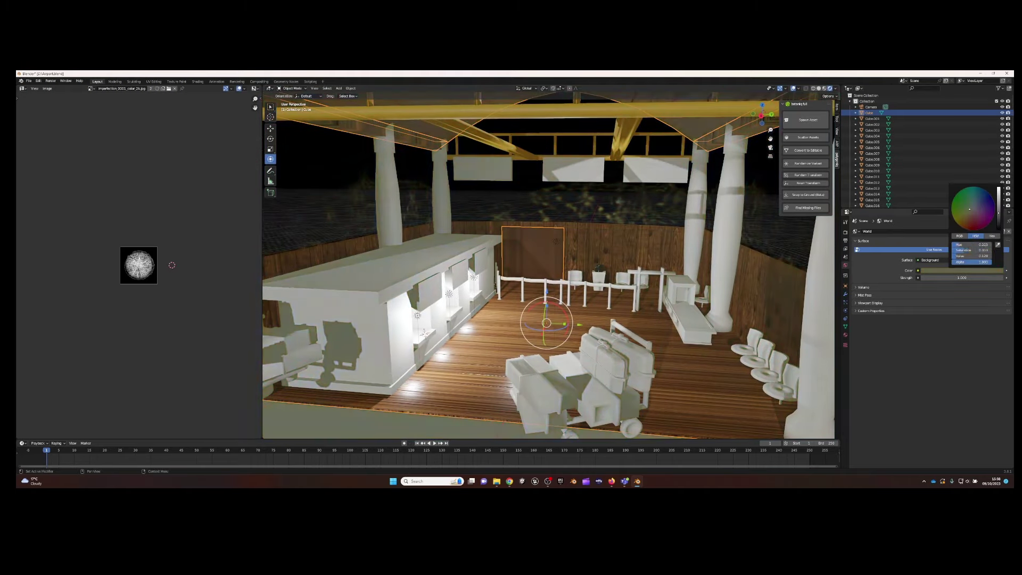
{"action": "left_click_drag", "start_coordinate": [969, 209], "coordinate": [971, 207]}
{"action": "scroll", "coordinate": [355, 261], "scroll_direction": "down", "scroll_amount": 5}
{"action": "scroll", "coordinate": [354, 260], "scroll_direction": "up", "scroll_amount": 3}
{"action": "scroll", "coordinate": [355, 261], "scroll_direction": "down", "scroll_amount": 3}
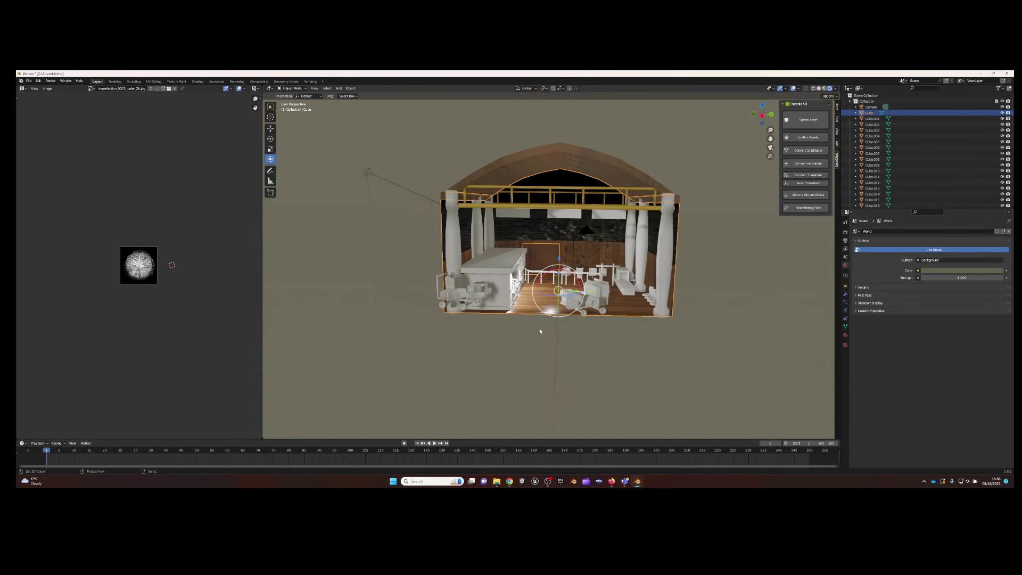
Add a plane, lower it along Z and scale it to about 25.93 as ground
{"action": "left_click", "coordinate": [340, 91]}
{"action": "left_click", "coordinate": [397, 99]}
{"action": "key", "text": "g"}
{"action": "key", "text": "z"}
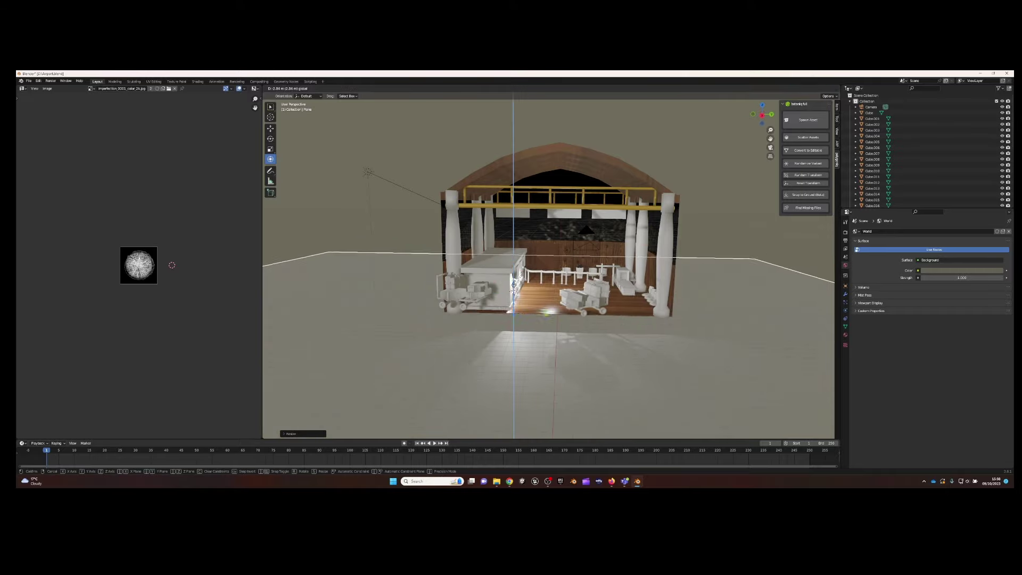
{"action": "left_click", "coordinate": [514, 284]}
{"action": "scroll", "coordinate": [514, 285], "scroll_direction": "up", "scroll_amount": 5}
{"action": "middle_click_drag", "start_coordinate": [514, 285], "coordinate": [616, 264]}
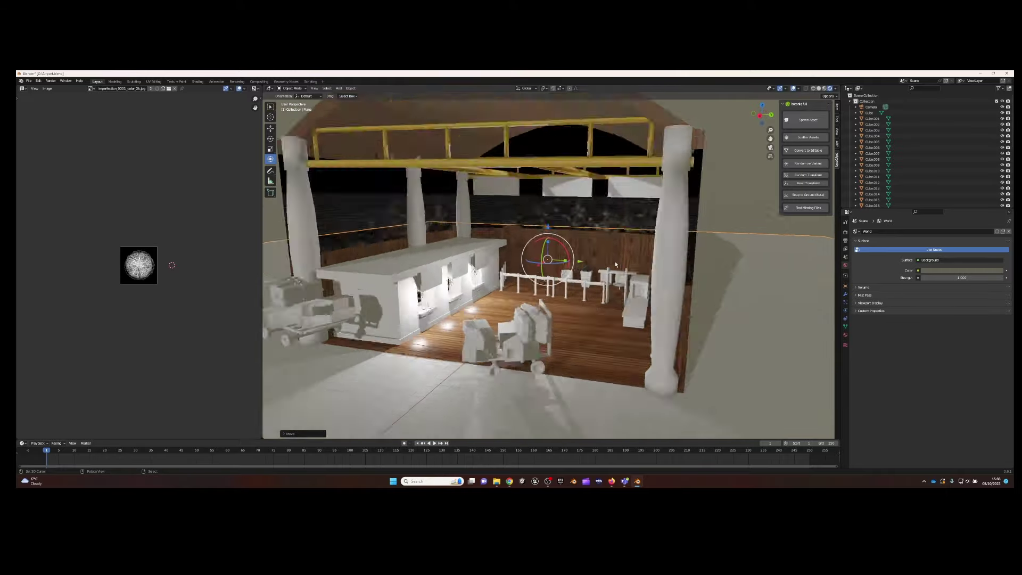
{"action": "scroll", "coordinate": [616, 265], "scroll_direction": "down", "scroll_amount": 3}
{"action": "key", "text": "s"}
{"action": "left_click", "coordinate": [830, 269]}
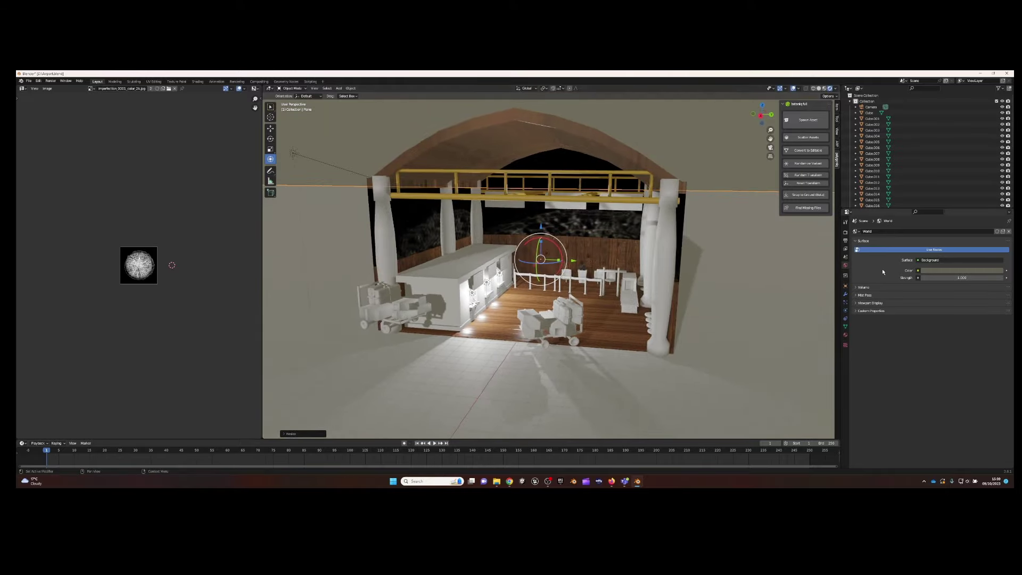
Give the ground plane a material with a bright green Base Color
{"action": "middle_click_drag", "start_coordinate": [626, 279], "coordinate": [654, 274]}
{"action": "left_click", "coordinate": [845, 334]}
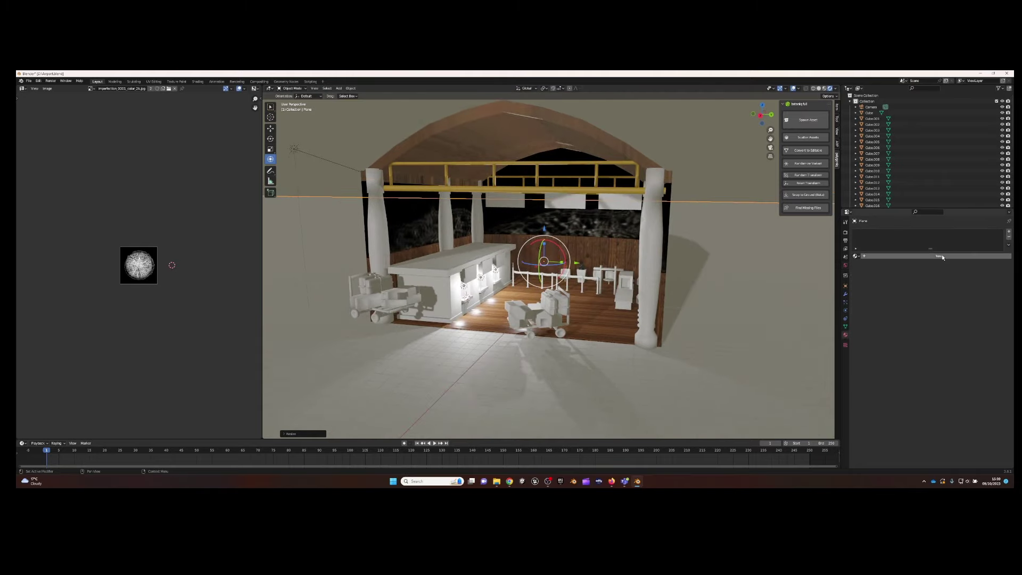
{"action": "left_click", "coordinate": [961, 317]}
{"action": "left_click", "coordinate": [958, 234]}
Select the building's glass cube and frame it in the viewport
{"action": "mouse_move", "coordinate": [631, 373]}
{"action": "middle_mouse_down", "text": "ctrl"}
{"action": "mouse_move", "coordinate": [630, 298]}
{"action": "mouse_move", "coordinate": [664, 254]}
{"action": "middle_mouse_up", "text": "ctrl"}
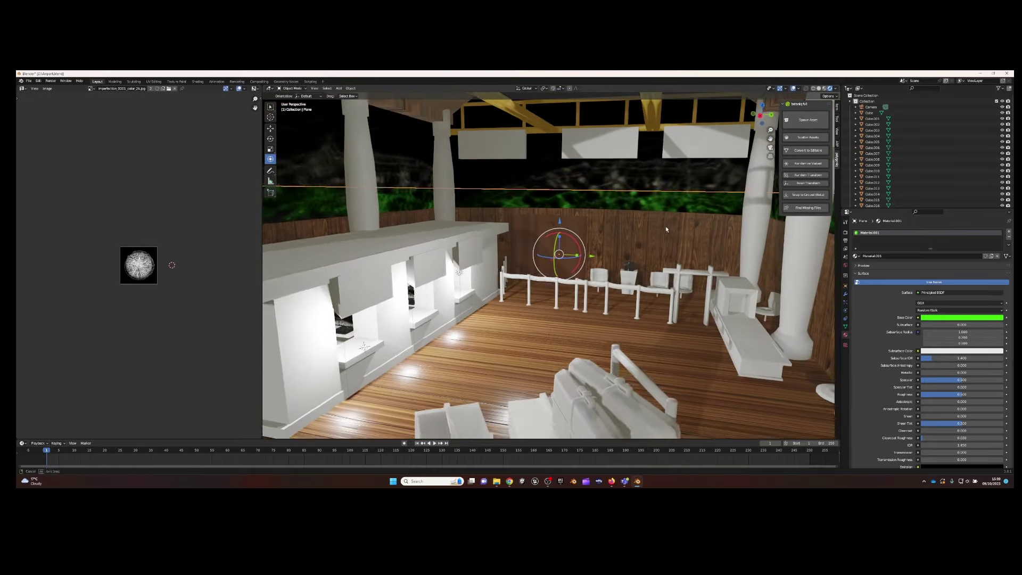
{"action": "left_click", "coordinate": [603, 228]}
{"action": "key", "text": "KP_Decimal"}
{"action": "scroll", "coordinate": [604, 210], "scroll_direction": "up", "scroll_amount": 5}
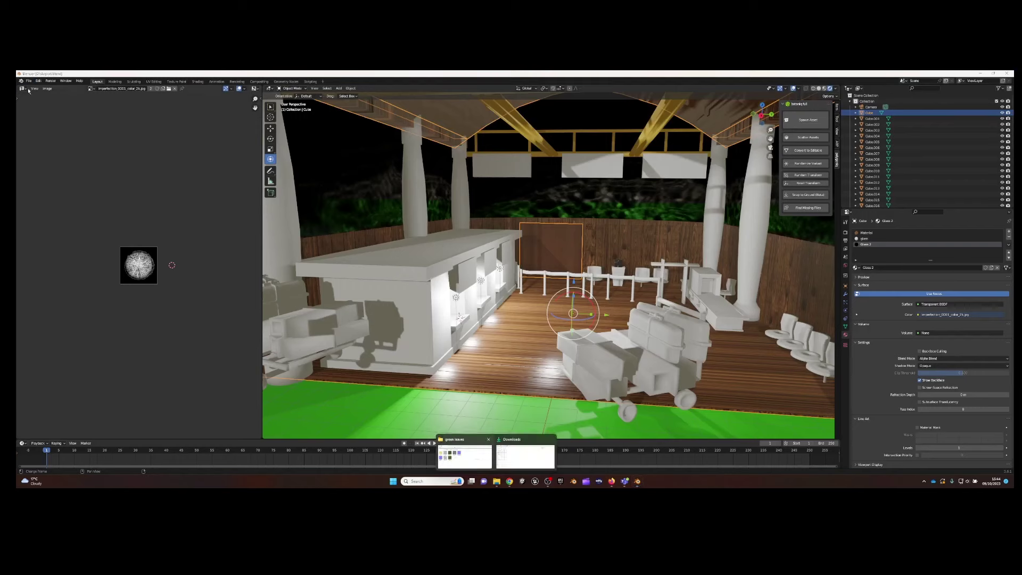
Show the Shader Editor in the side panel and undo the green floor colour
{"action": "left_click", "coordinate": [23, 88]}
{"action": "left_click", "coordinate": [48, 146]}
{"action": "key", "text": "ctrl+z"}
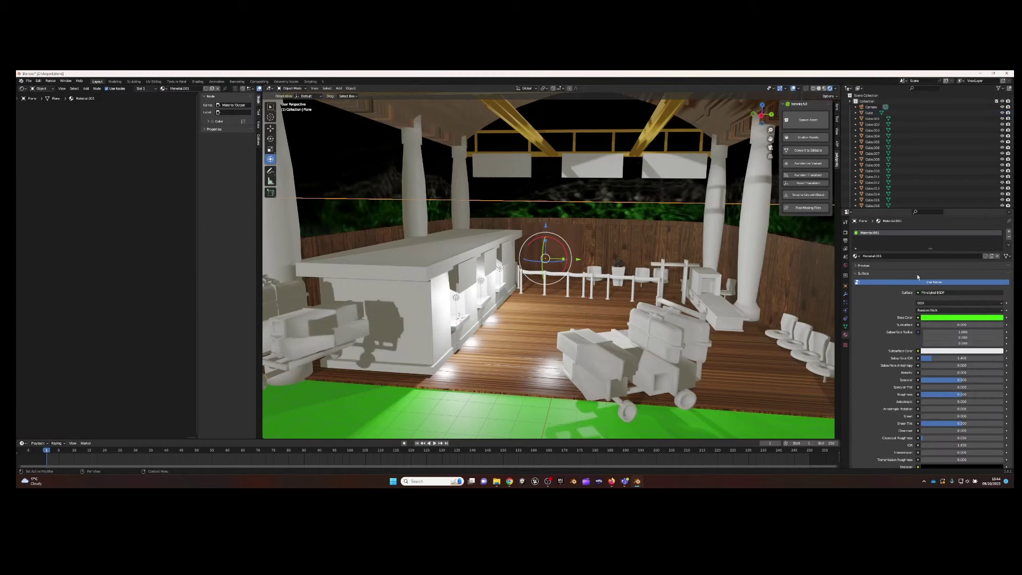
{"action": "key", "text": "ctrl+z"}
{"action": "left_click", "coordinate": [106, 88]}
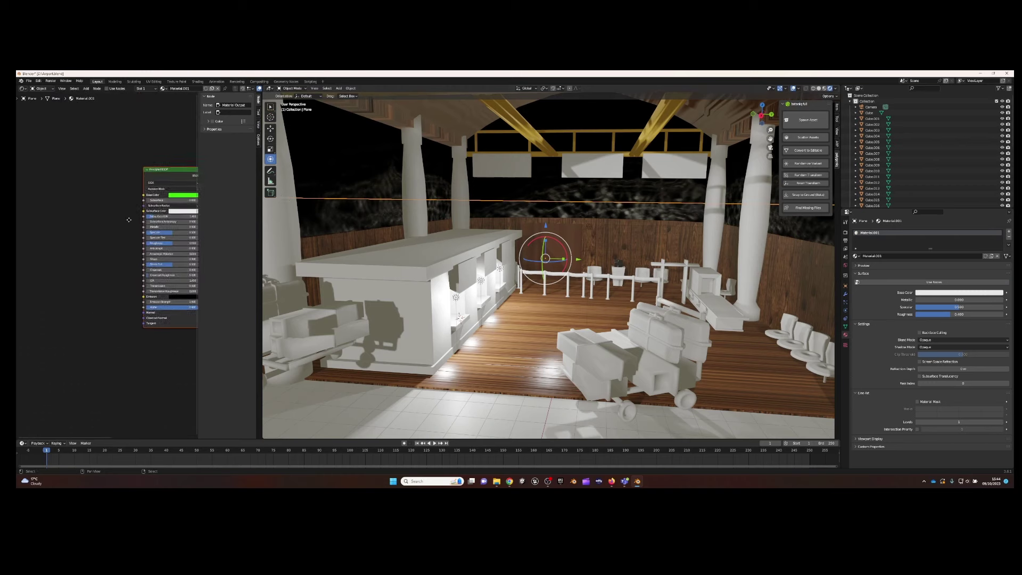
Add the ground_0014 colour, ao, height, normal and roughness images and wire them into the Principled BSDF
{"action": "left_click", "coordinate": [497, 481]}
{"action": "left_click_drag", "start_coordinate": [615, 306], "coordinate": [48, 135]}
{"action": "left_click_drag", "start_coordinate": [579, 306], "coordinate": [77, 330]}
{"action": "left_click_drag", "start_coordinate": [650, 306], "coordinate": [75, 240]}
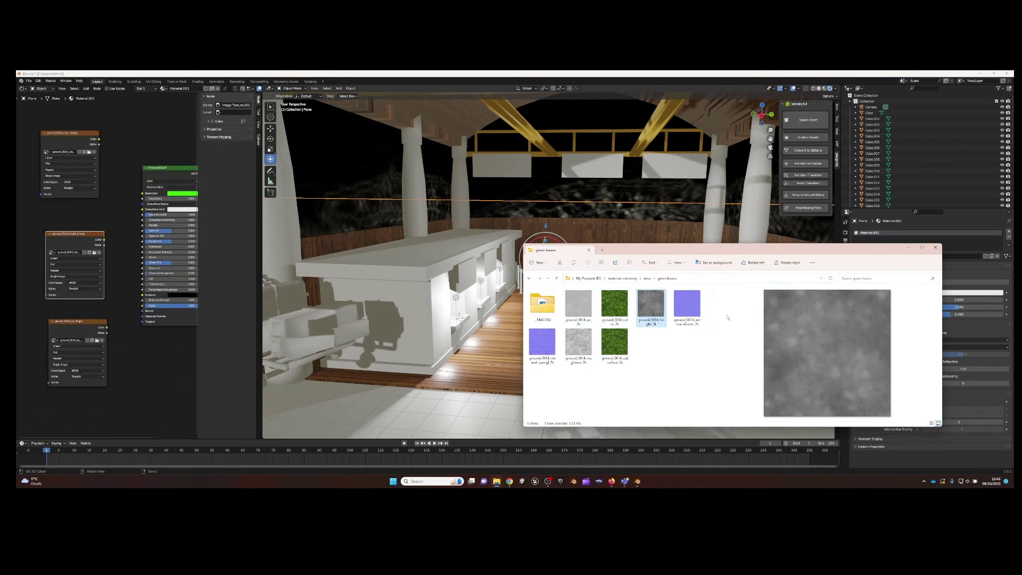
{"action": "left_click_drag", "start_coordinate": [687, 306], "coordinate": [144, 402]}
{"action": "left_click_drag", "start_coordinate": [579, 343], "coordinate": [86, 218]}
{"action": "mouse_move", "coordinate": [113, 219]}
{"action": "left_mouse_down"}
{"action": "mouse_move", "coordinate": [122, 224]}
{"action": "mouse_move", "coordinate": [54, 165]}
{"action": "left_mouse_up"}
{"action": "left_click_drag", "start_coordinate": [51, 234], "coordinate": [22, 252]}
{"action": "left_click_drag", "start_coordinate": [75, 257], "coordinate": [137, 234]}
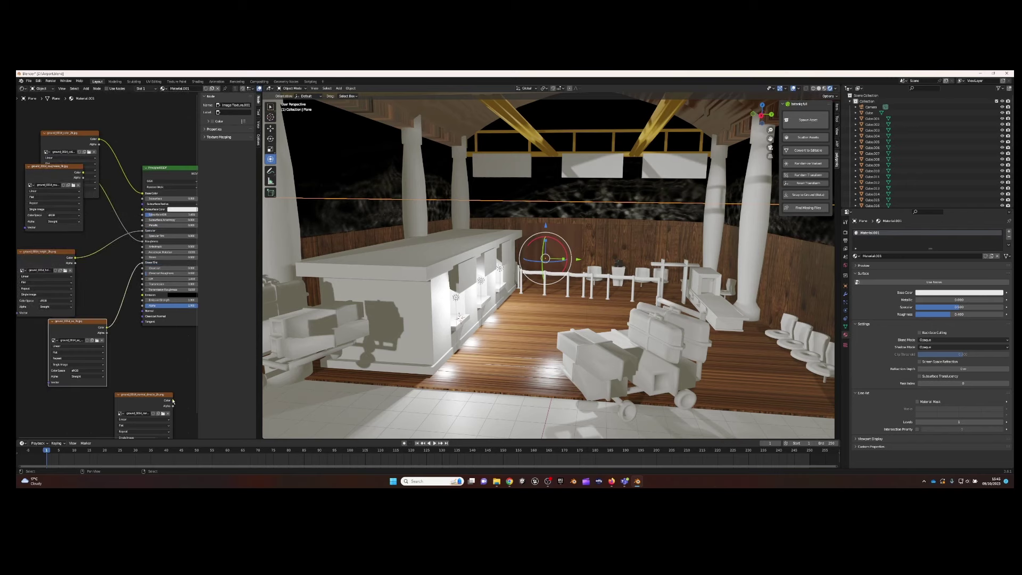
Add a Normal Map node for the ground normal texture
{"action": "key", "text": "Return"}
{"action": "scroll", "coordinate": [618, 272], "scroll_direction": "down", "scroll_amount": 5}
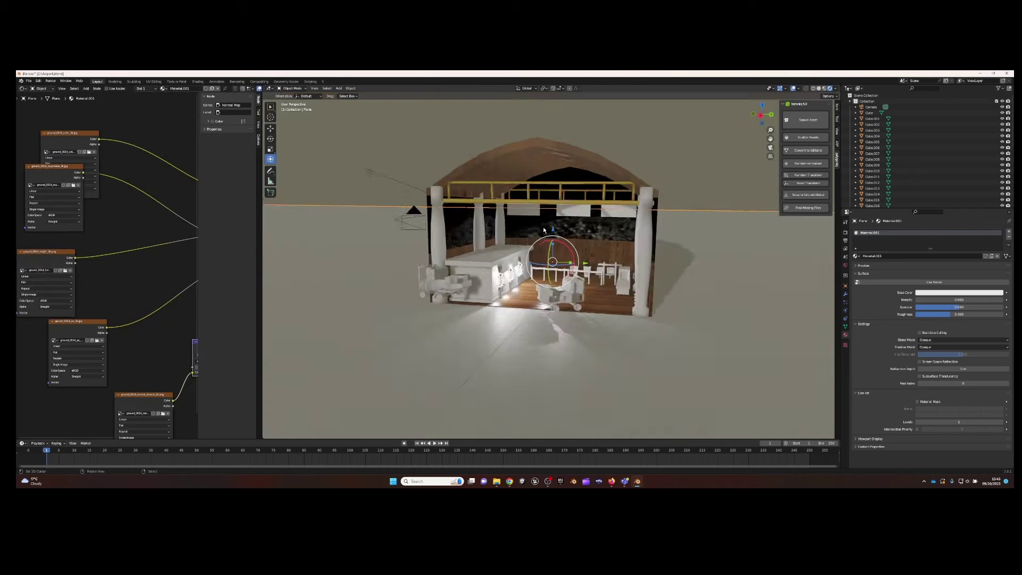
{"action": "scroll", "coordinate": [618, 272], "scroll_direction": "up", "scroll_amount": 3}
{"action": "scroll", "coordinate": [618, 273], "scroll_direction": "up", "scroll_amount": 2}
Select all floor faces in Edit Mode and scale their UVs so the grass tiles smaller
{"action": "key", "text": "Tab"}
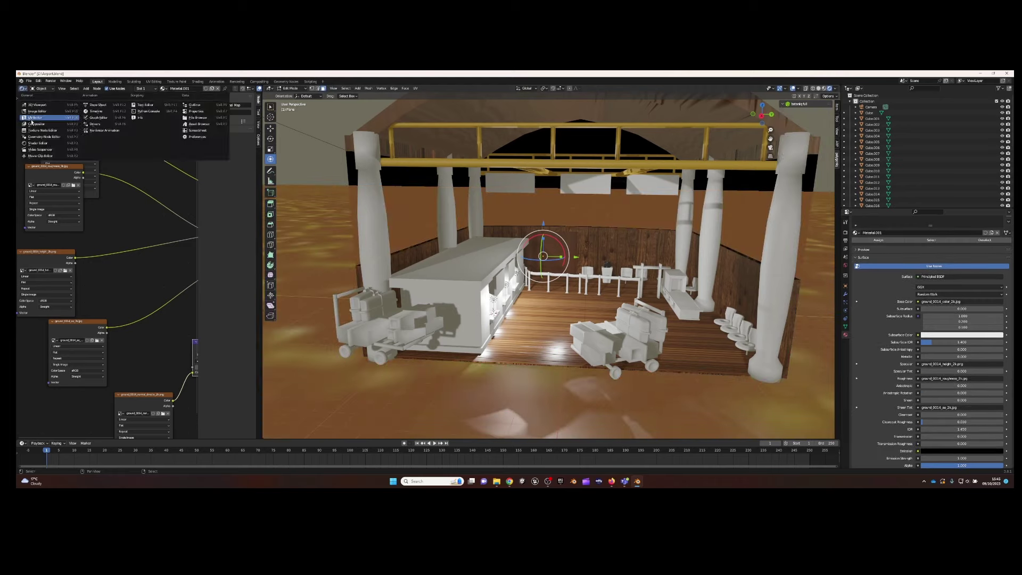
{"action": "key", "text": "shift+F10"}
{"action": "key", "text": "s"}
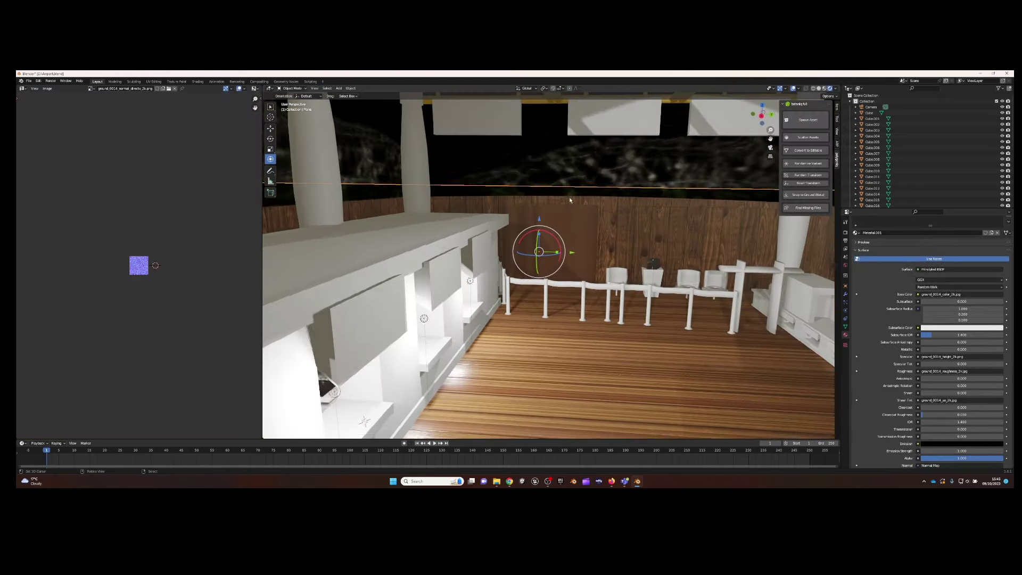
Delete the Glass 2 imperfection texture node, tint the glass pale cyan, and use Alpha Hashed blend and shadows
{"action": "left_click", "coordinate": [22, 88]}
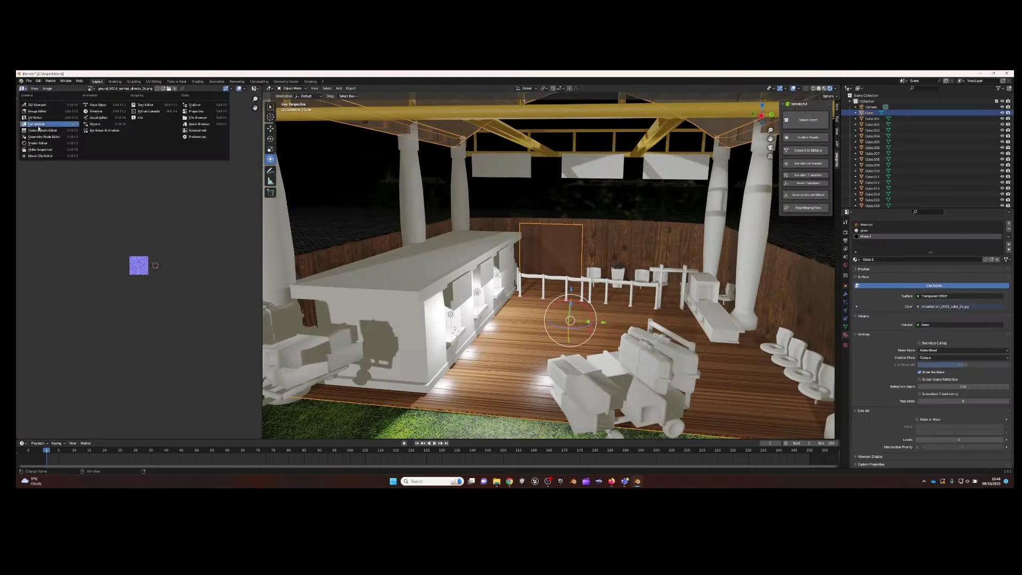
{"action": "left_click", "coordinate": [42, 137]}
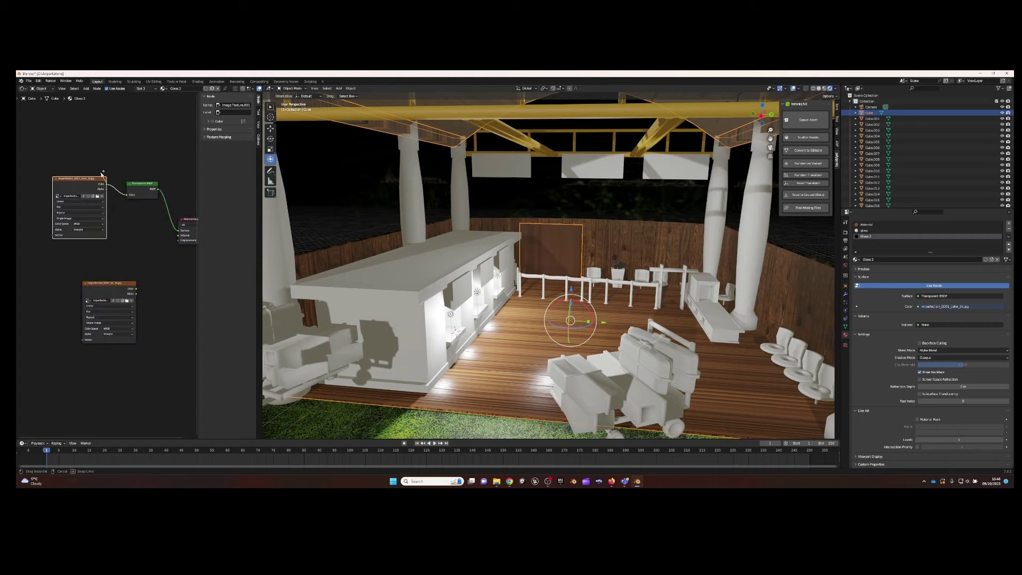
{"action": "key", "text": "x"}
{"action": "left_click", "coordinate": [147, 195]}
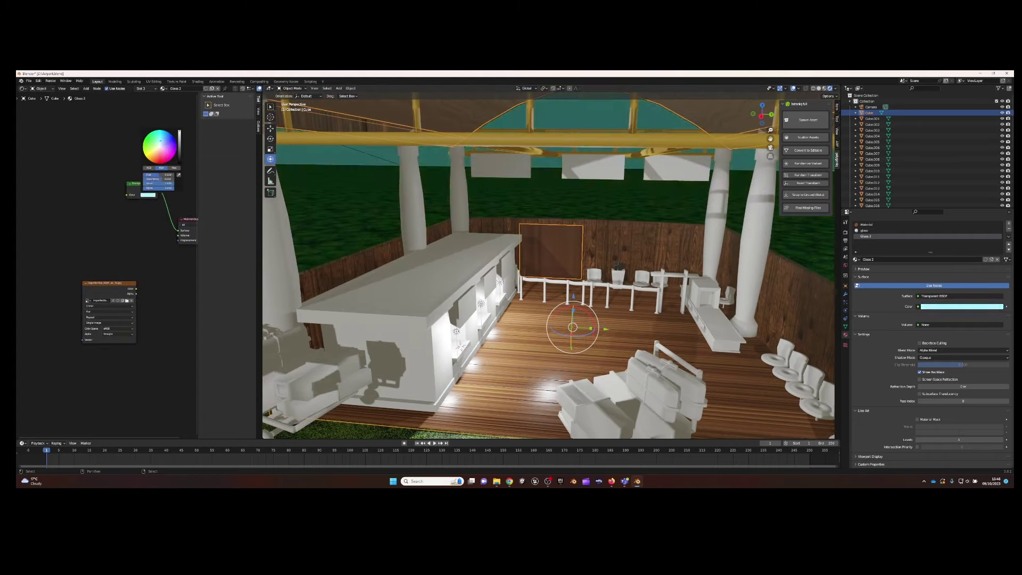
{"action": "scroll", "coordinate": [565, 224], "scroll_direction": "down", "scroll_amount": 4}
{"action": "left_click", "coordinate": [496, 482]}
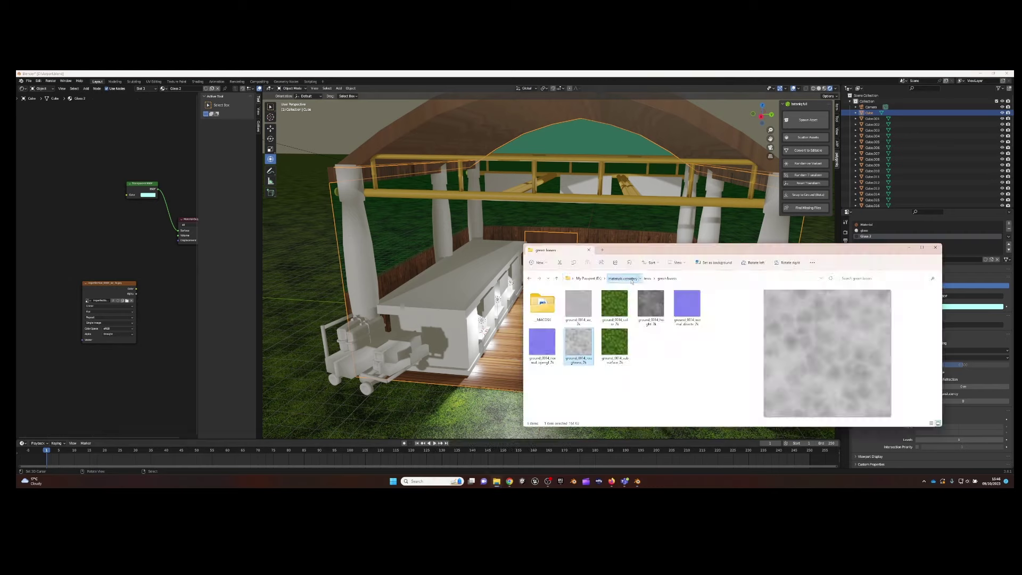
{"action": "scroll", "coordinate": [552, 321], "scroll_direction": "down", "scroll_amount": 3, "text": "ctrl"}
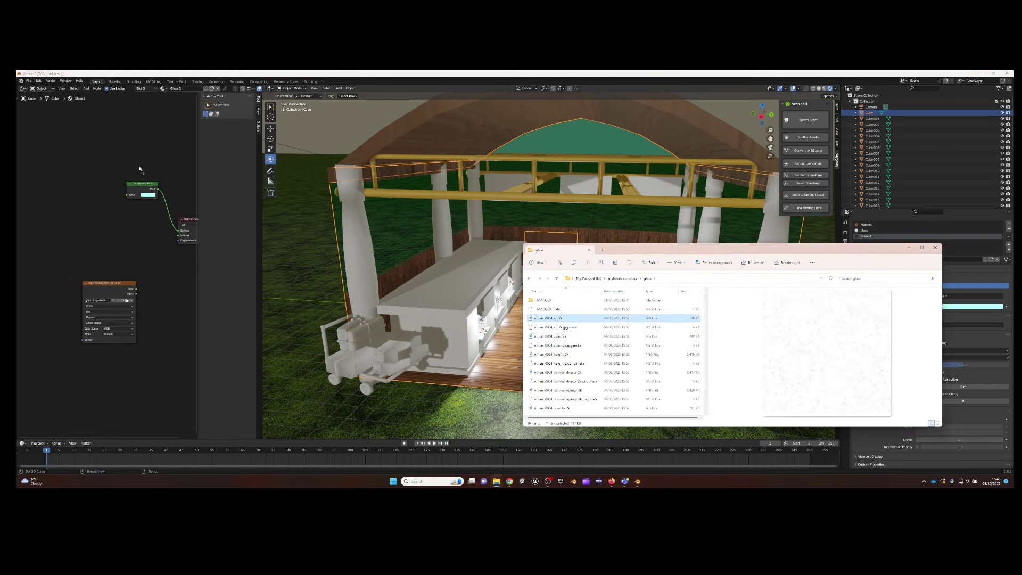
{"action": "scroll", "coordinate": [574, 224], "scroll_direction": "up", "scroll_amount": 3}
{"action": "scroll", "coordinate": [575, 224], "scroll_direction": "up", "scroll_amount": 3}
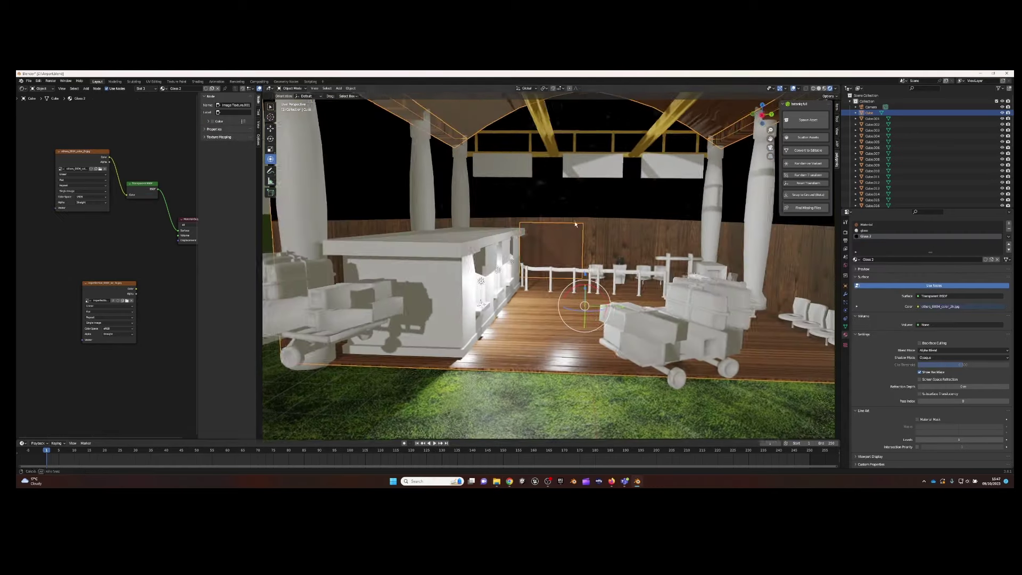
{"action": "left_click", "coordinate": [958, 358]}
{"action": "left_click", "coordinate": [937, 373]}
{"action": "left_click", "coordinate": [958, 366]}
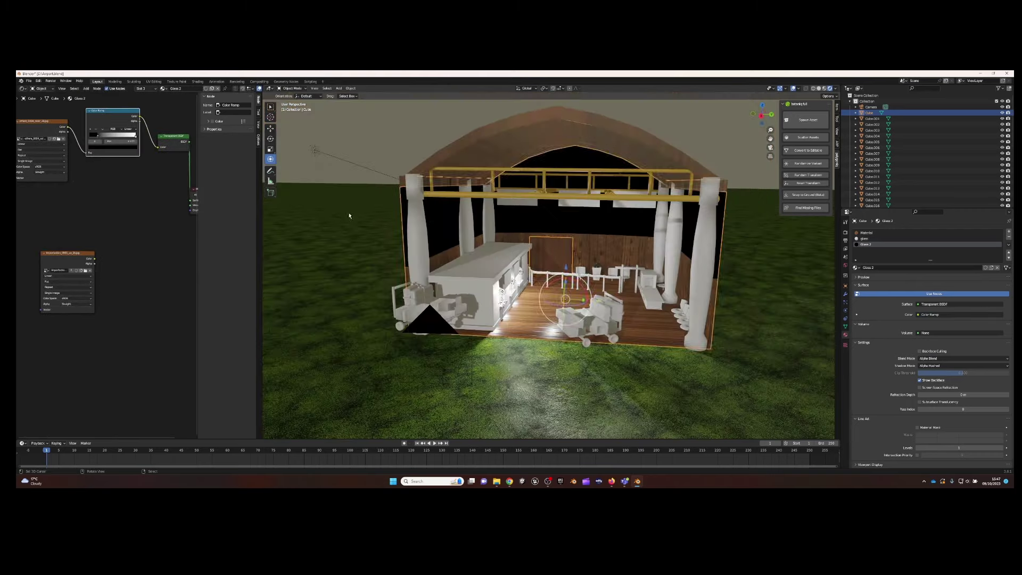
Lighten the glass walls by moving a Color Ramp stop and giving it a greyer colour
{"action": "left_click_drag", "start_coordinate": [134, 140], "coordinate": [98, 139]}
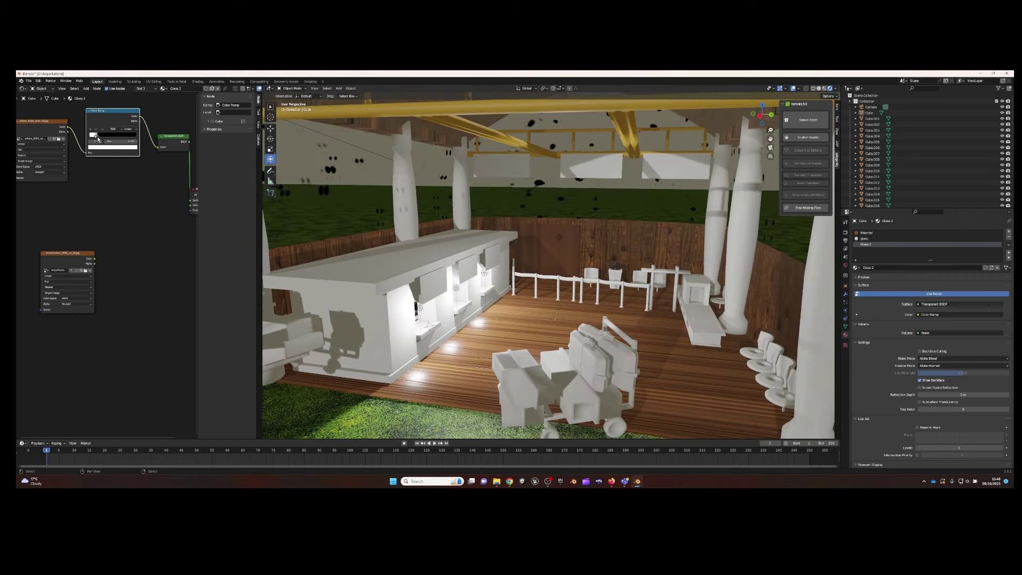
{"action": "left_click", "coordinate": [109, 147]}
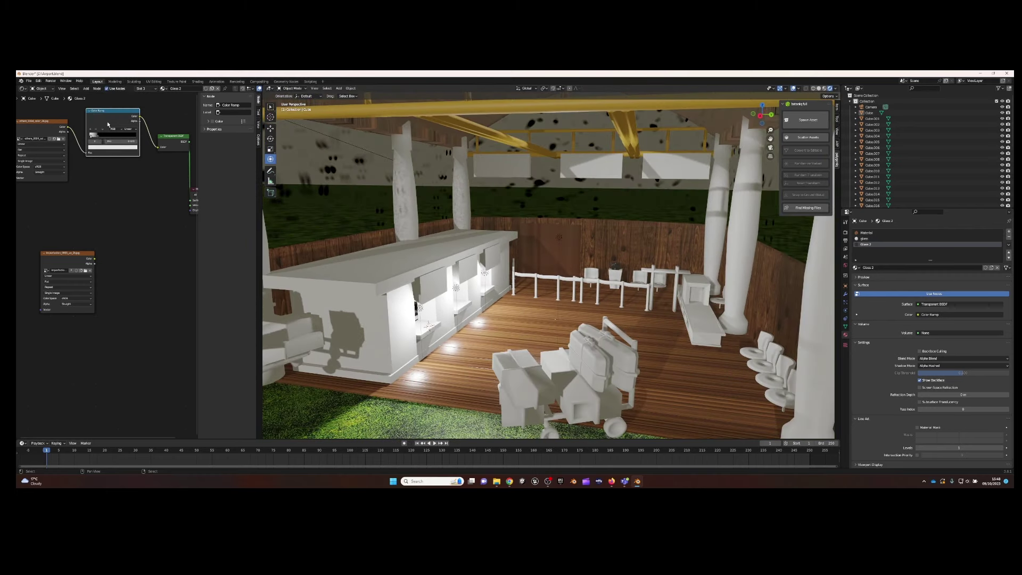
{"action": "left_click", "coordinate": [111, 147]}
{"action": "left_click", "coordinate": [107, 92]}
Scale the wall's UVs down in the UV Editor so the texture speckle becomes finer
{"action": "key", "text": "Tab"}
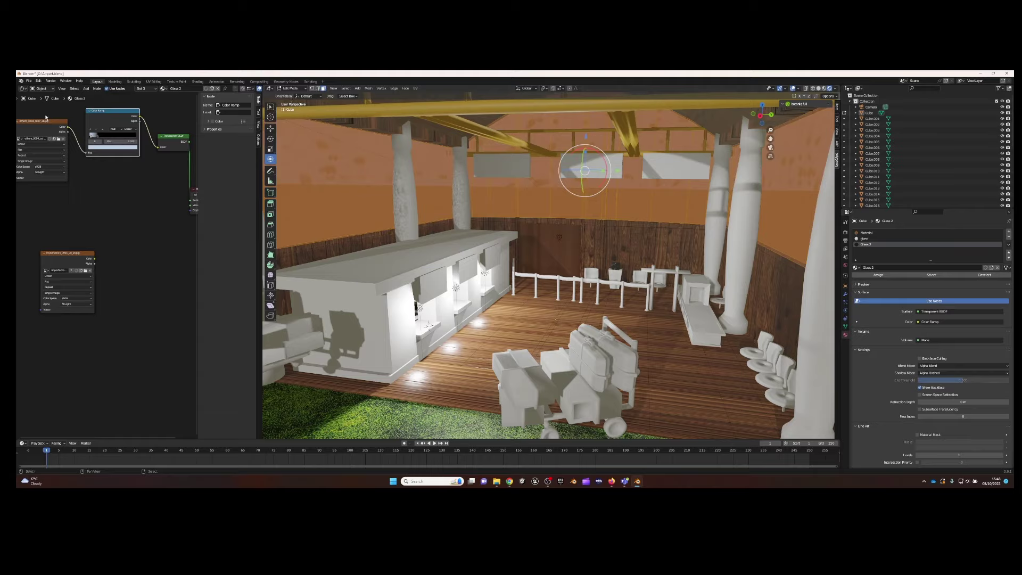
{"action": "key", "text": "shift+F10"}
{"action": "key", "text": "s"}
{"action": "left_click", "coordinate": [85, 243]}
{"action": "key", "text": "Tab"}
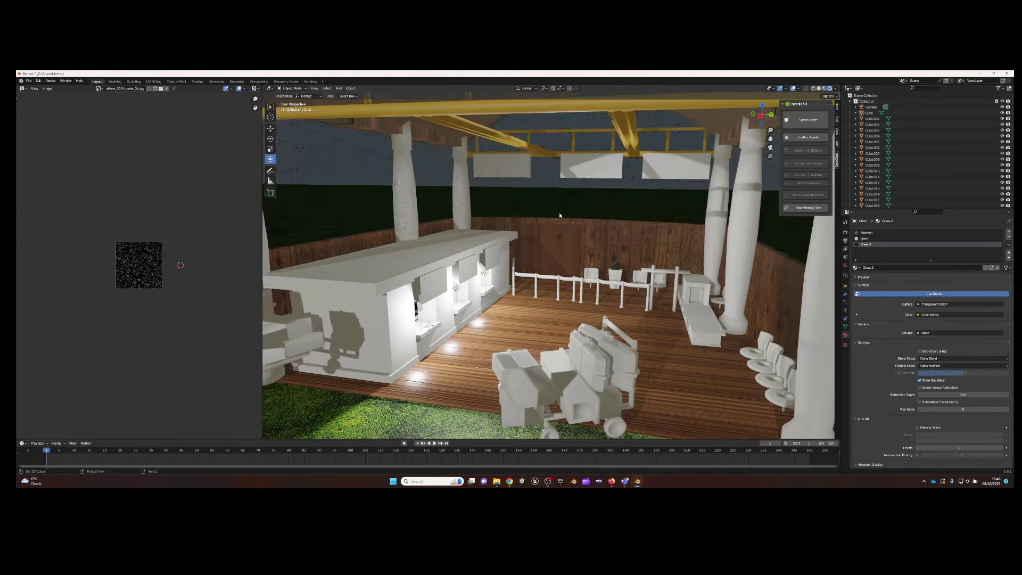
{"action": "mouse_move", "coordinate": [479, 266]}
{"action": "middle_mouse_down"}
{"action": "mouse_move", "coordinate": [536, 287]}
{"action": "mouse_move", "coordinate": [577, 286]}
{"action": "middle_mouse_up"}
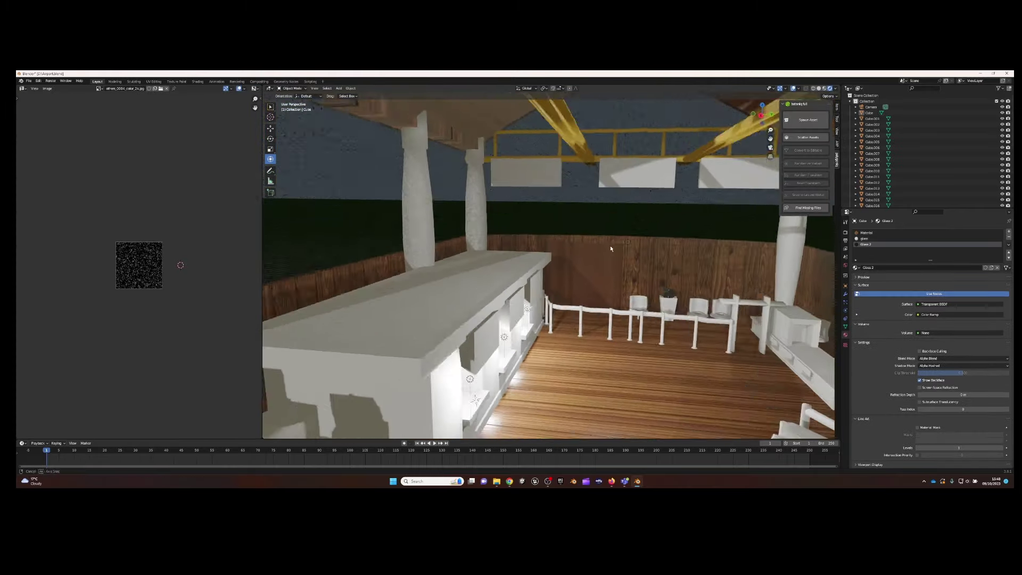
{"action": "left_click", "coordinate": [29, 80]}
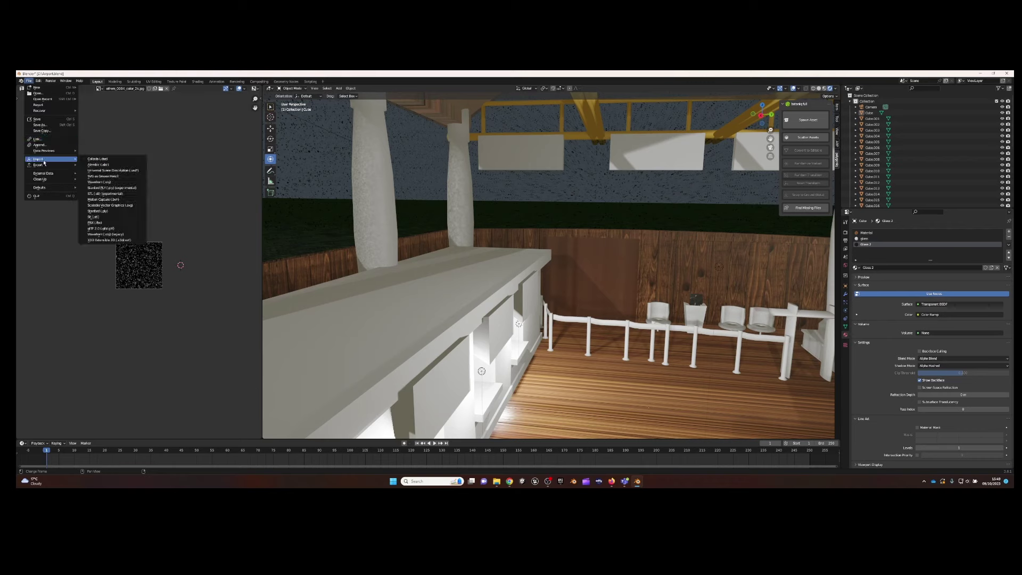
{"action": "left_click", "coordinate": [22, 89]}
Slide the glass Color Ramp stop toward the right end to rebalance it
{"action": "left_click", "coordinate": [37, 143]}
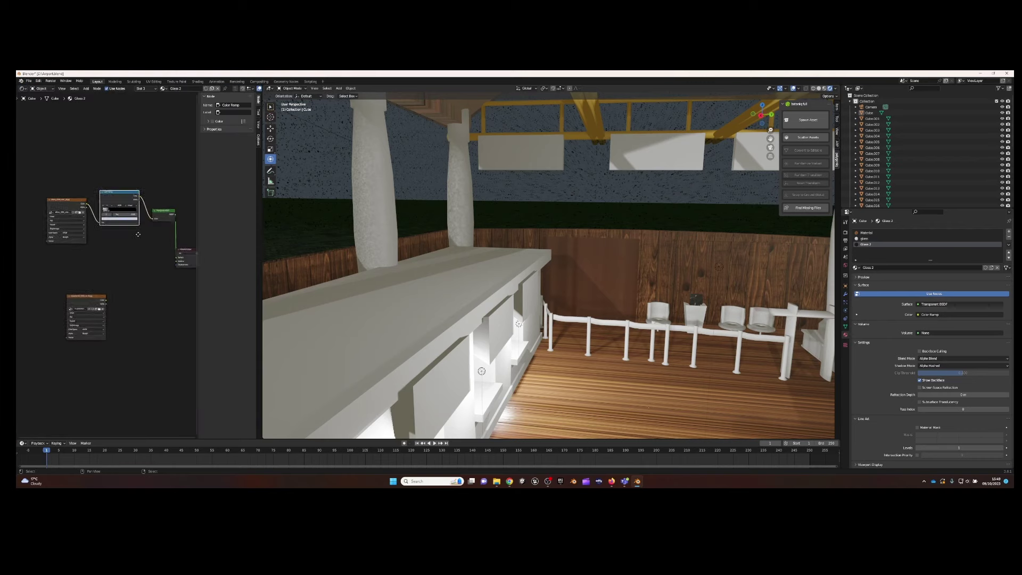
{"action": "scroll", "coordinate": [96, 164], "scroll_direction": "up", "scroll_amount": 3}
{"action": "left_click_drag", "start_coordinate": [97, 162], "coordinate": [157, 169]}
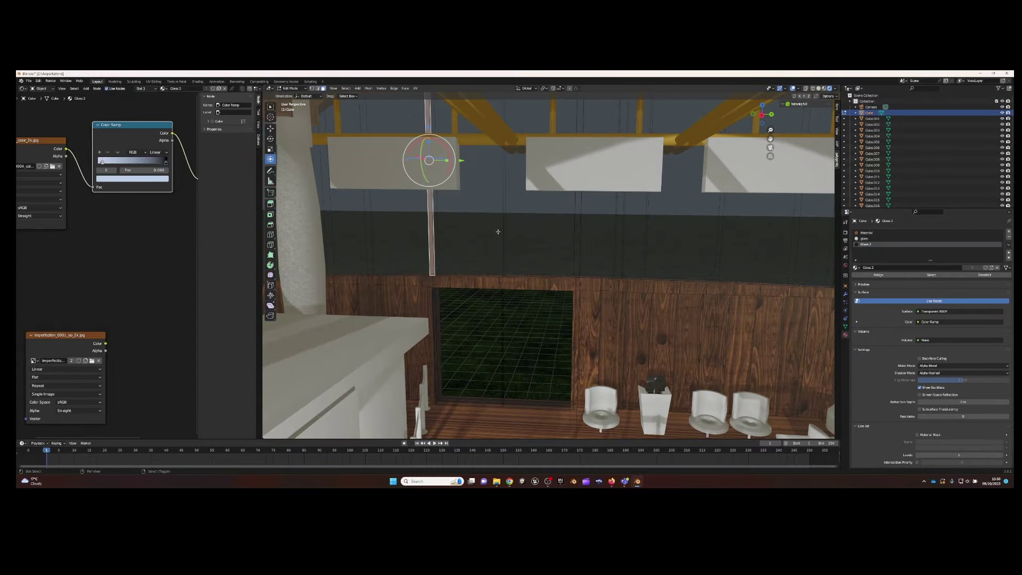
{"action": "mouse_move", "coordinate": [437, 232]}
{"action": "middle_mouse_down"}
{"action": "mouse_move", "coordinate": [615, 188]}
{"action": "mouse_move", "coordinate": [531, 178]}
{"action": "mouse_move", "coordinate": [538, 159]}
{"action": "mouse_move", "coordinate": [645, 200]}
{"action": "mouse_move", "coordinate": [701, 197]}
{"action": "mouse_move", "coordinate": [635, 215]}
{"action": "mouse_move", "coordinate": [690, 265]}
{"action": "mouse_move", "coordinate": [516, 241]}
{"action": "mouse_move", "coordinate": [520, 195]}
{"action": "mouse_move", "coordinate": [562, 148]}
{"action": "middle_mouse_up"}
Add a loop cut to the building mesh and select the Shiny metal material slot
{"action": "key", "text": "ctrl+r"}
{"action": "left_click", "coordinate": [477, 240]}
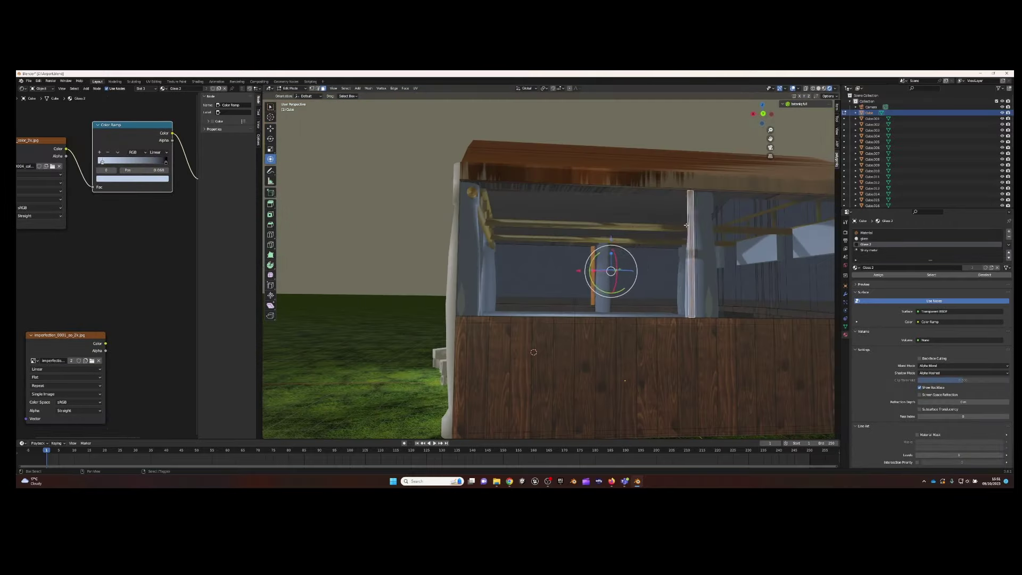
{"action": "left_click", "coordinate": [878, 250]}
{"action": "middle_click_drag", "start_coordinate": [479, 255], "coordinate": [498, 247]}
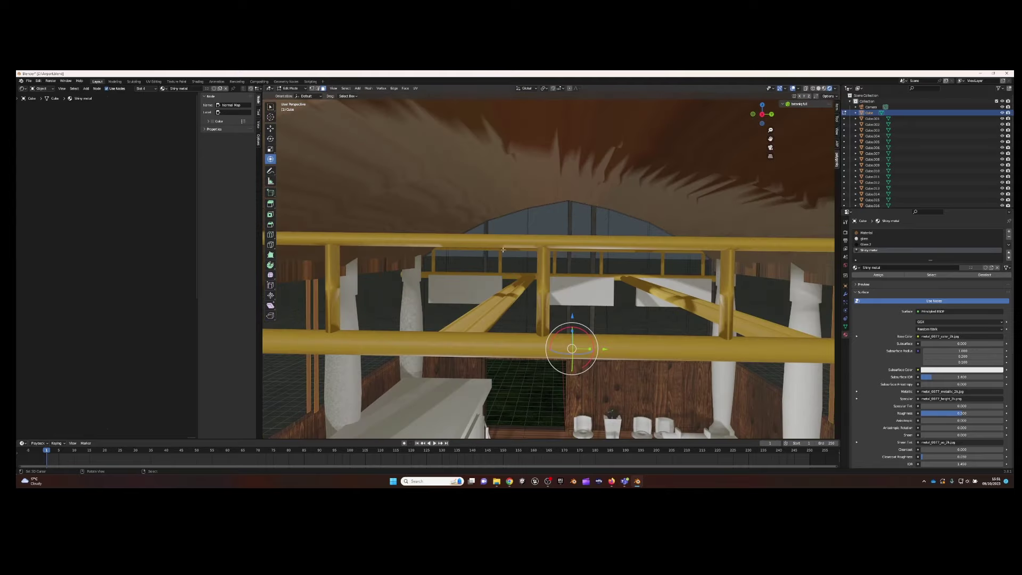
Select the thin yellow railing bar and stretch it along Z into a tall post
{"action": "key", "text": "Tab"}
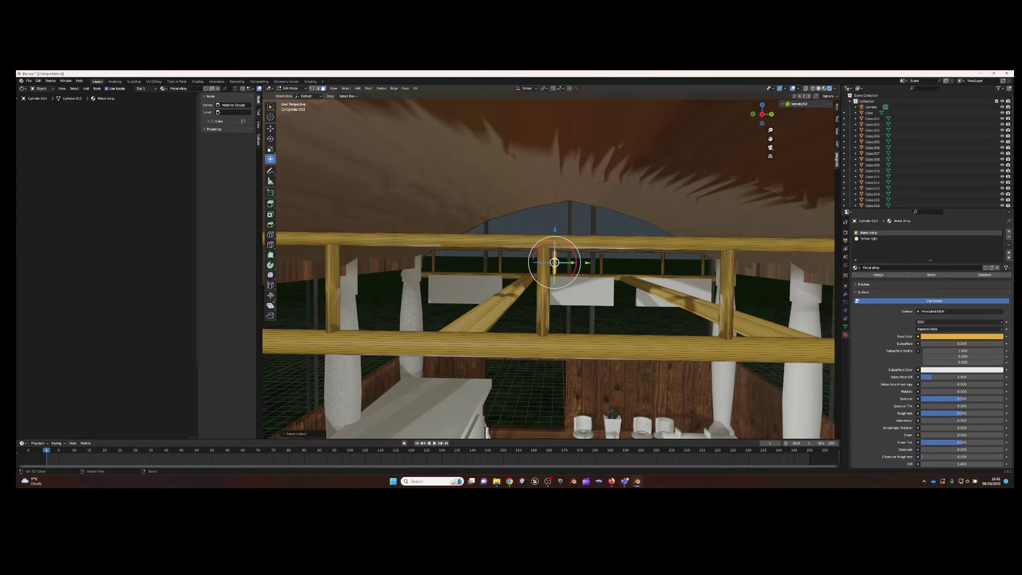
{"action": "middle_click_drag", "start_coordinate": [603, 264], "coordinate": [373, 159]}
{"action": "left_click", "coordinate": [292, 89]}
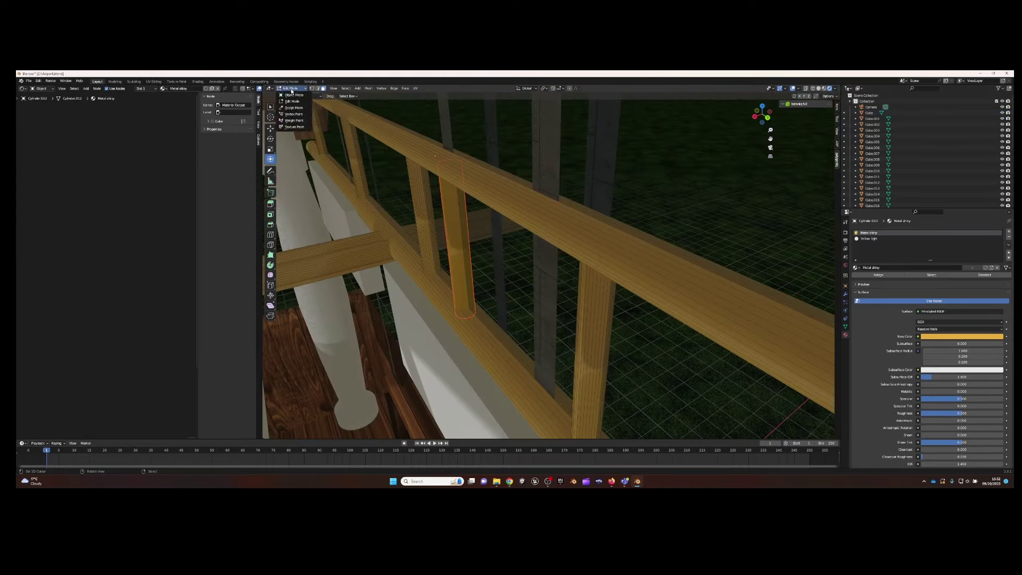
{"action": "middle_click_drag", "start_coordinate": [325, 102], "coordinate": [436, 160]}
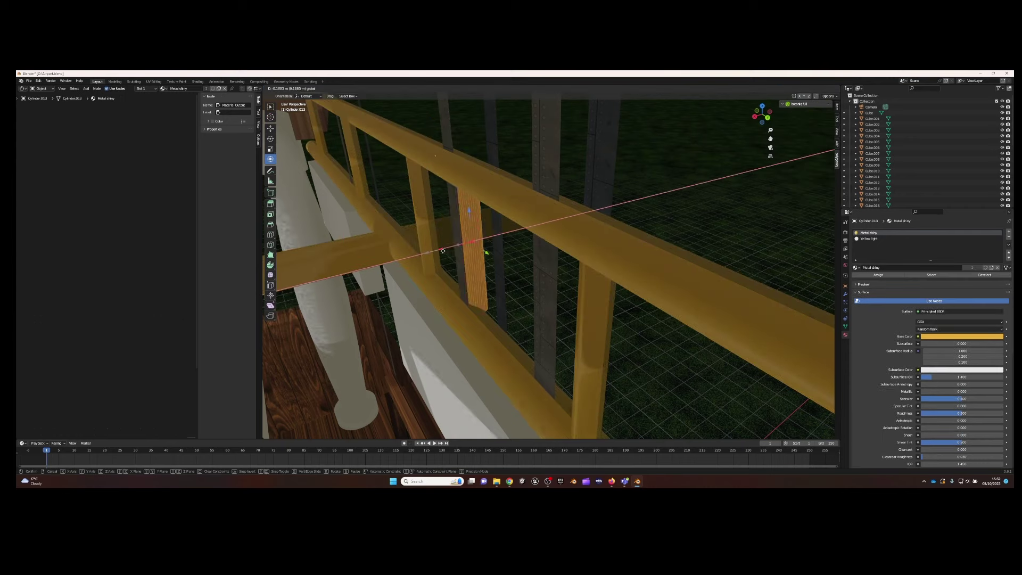
{"action": "scroll", "coordinate": [554, 249], "scroll_direction": "up", "scroll_amount": 4}
{"action": "middle_click_drag", "start_coordinate": [554, 248], "coordinate": [561, 258]}
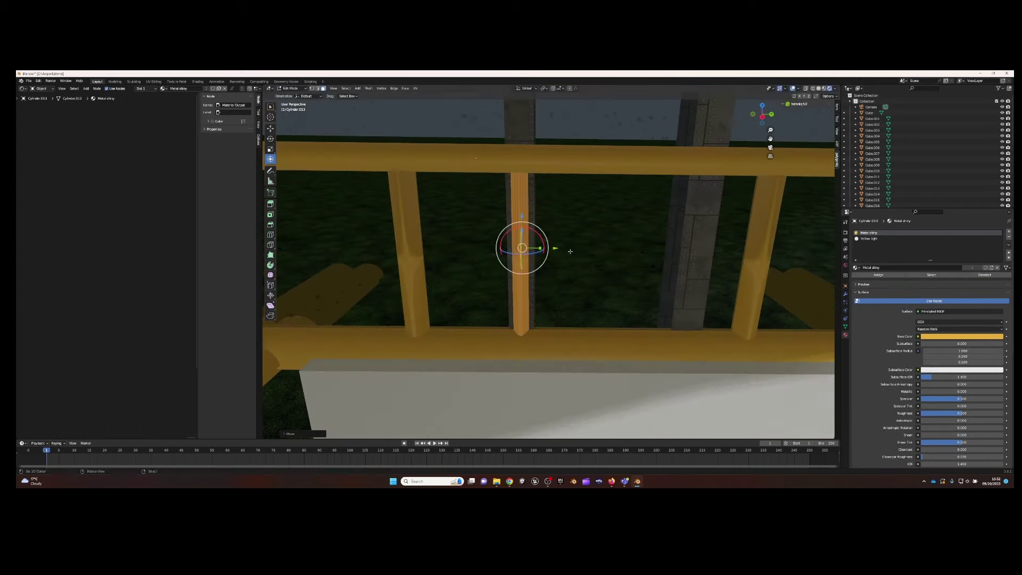
{"action": "scroll", "coordinate": [570, 251], "scroll_direction": "down", "scroll_amount": 2}
{"action": "scroll", "coordinate": [570, 251], "scroll_direction": "down", "scroll_amount": 8}
{"action": "key", "text": "s"}
{"action": "key", "text": "z"}
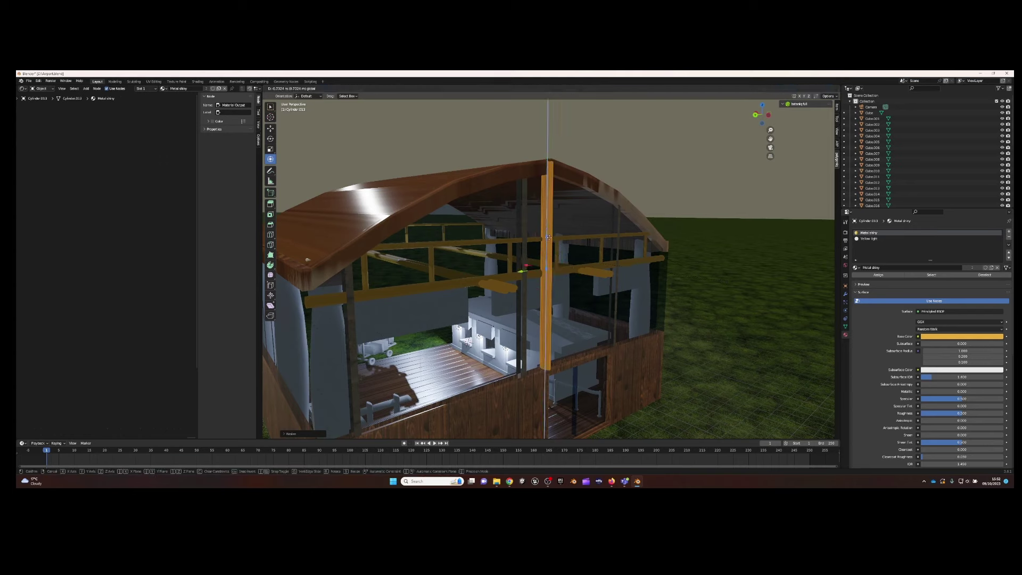
{"action": "left_click", "coordinate": [548, 238]}
{"action": "middle_click_drag", "start_coordinate": [548, 238], "coordinate": [560, 256]}
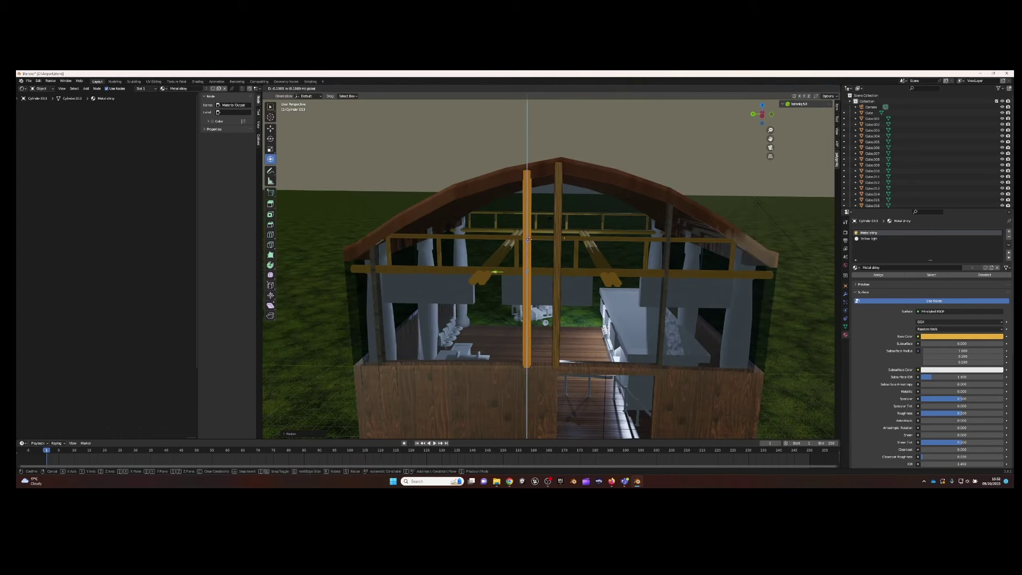
Duplicate the post five times, sliding the copies along the wall on the Y and Z axes
{"action": "key", "text": "shift+d"}
{"action": "key", "text": "y"}
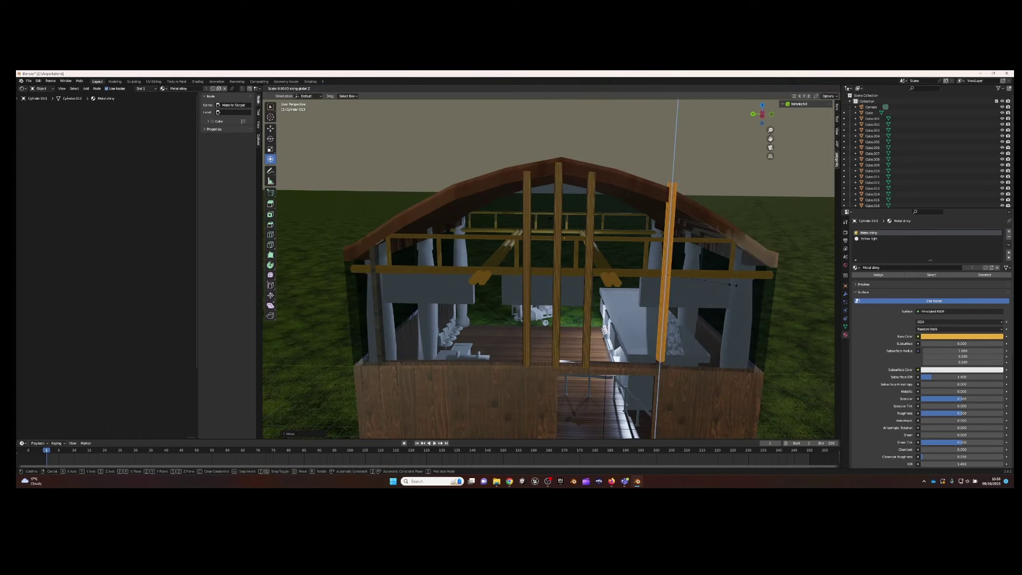
{"action": "key", "text": "shift+d"}
{"action": "key", "text": "y"}
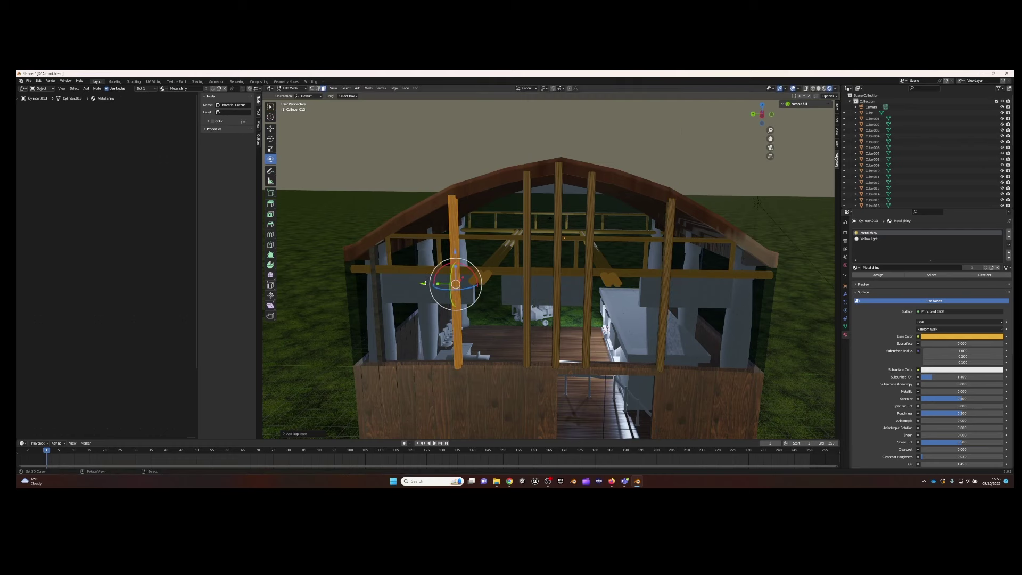
{"action": "key", "text": "shift+d"}
{"action": "key", "text": "z"}
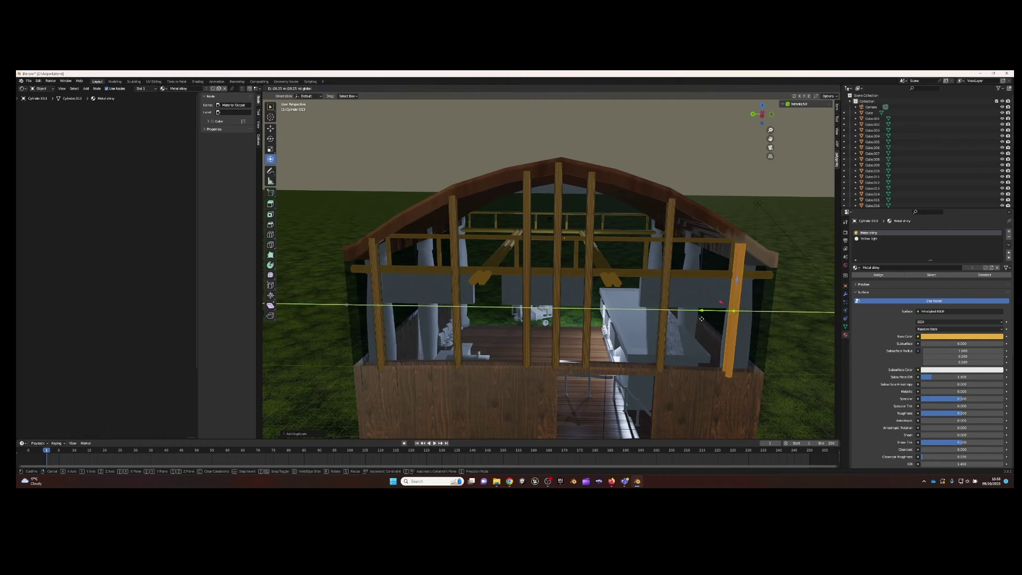
{"action": "left_click", "coordinate": [701, 318]}
{"action": "key", "text": "shift+d"}
{"action": "key", "text": "y"}
{"action": "middle_click_drag", "start_coordinate": [815, 293], "coordinate": [776, 314]}
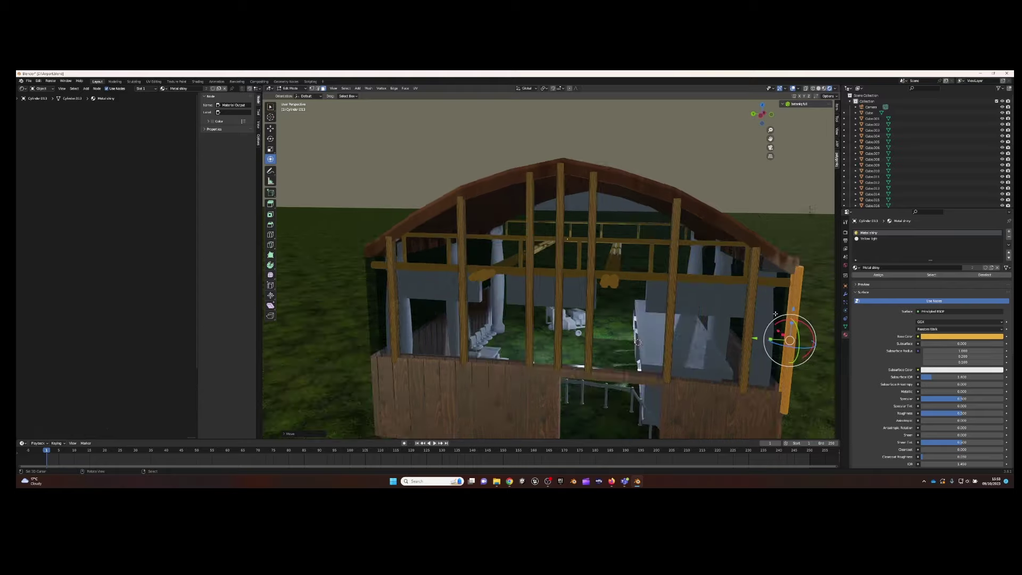
{"action": "key", "text": "shift+d"}
{"action": "key", "text": "y"}
{"action": "scroll", "coordinate": [460, 334], "scroll_direction": "up", "scroll_amount": 5}
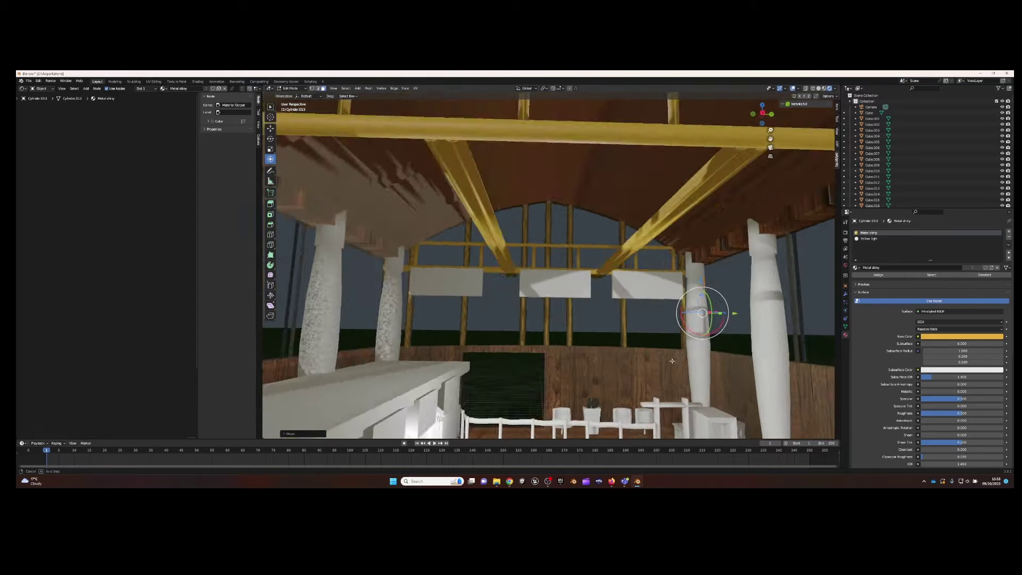
{"action": "scroll", "coordinate": [460, 334], "scroll_direction": "down", "scroll_amount": 8}
{"action": "mouse_move", "coordinate": [460, 334]}
{"action": "middle_mouse_down"}
{"action": "mouse_move", "coordinate": [522, 295]}
{"action": "mouse_move", "coordinate": [646, 292]}
{"action": "mouse_move", "coordinate": [576, 257]}
{"action": "middle_mouse_up"}
{"action": "scroll", "coordinate": [522, 295], "scroll_direction": "up", "scroll_amount": 4}
{"action": "scroll", "coordinate": [522, 295], "scroll_direction": "down", "scroll_amount": 4}
{"action": "scroll", "coordinate": [645, 292], "scroll_direction": "down", "scroll_amount": 3}
Shift a post along X, placing it at the house's right corner
{"action": "key", "text": "g"}
{"action": "key", "text": "x"}
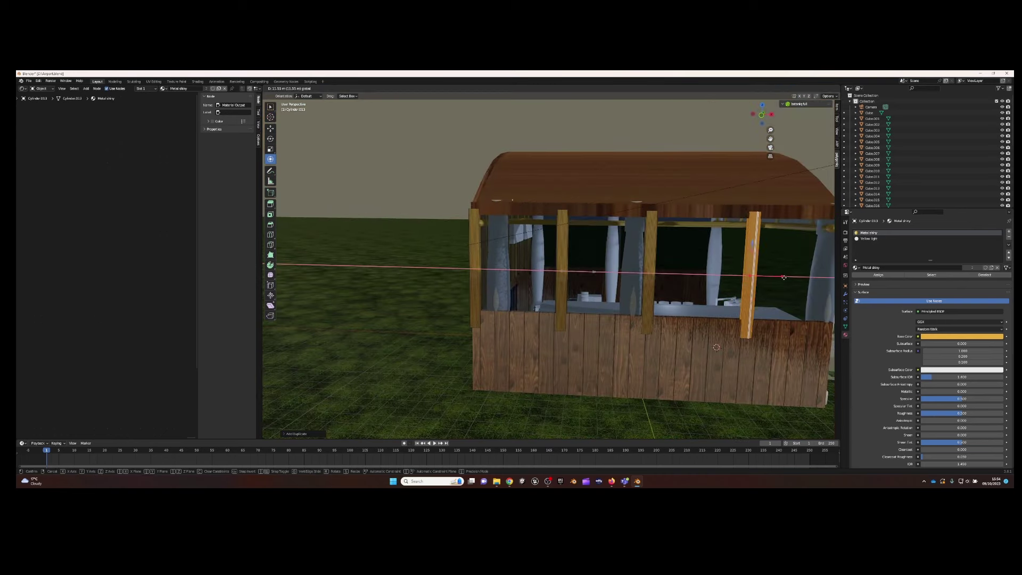
{"action": "left_click", "coordinate": [734, 261]}
{"action": "mouse_move", "coordinate": [734, 261]}
{"action": "middle_mouse_down"}
{"action": "mouse_move", "coordinate": [532, 277]}
{"action": "mouse_move", "coordinate": [659, 271]}
{"action": "mouse_move", "coordinate": [687, 239]}
{"action": "middle_mouse_up"}
{"action": "key", "text": "g"}
{"action": "key", "text": "x"}
{"action": "left_click", "coordinate": [561, 284]}
Move a post along the Y axis to its new position on the front wall
{"action": "key", "text": "g"}
{"action": "key", "text": "y"}
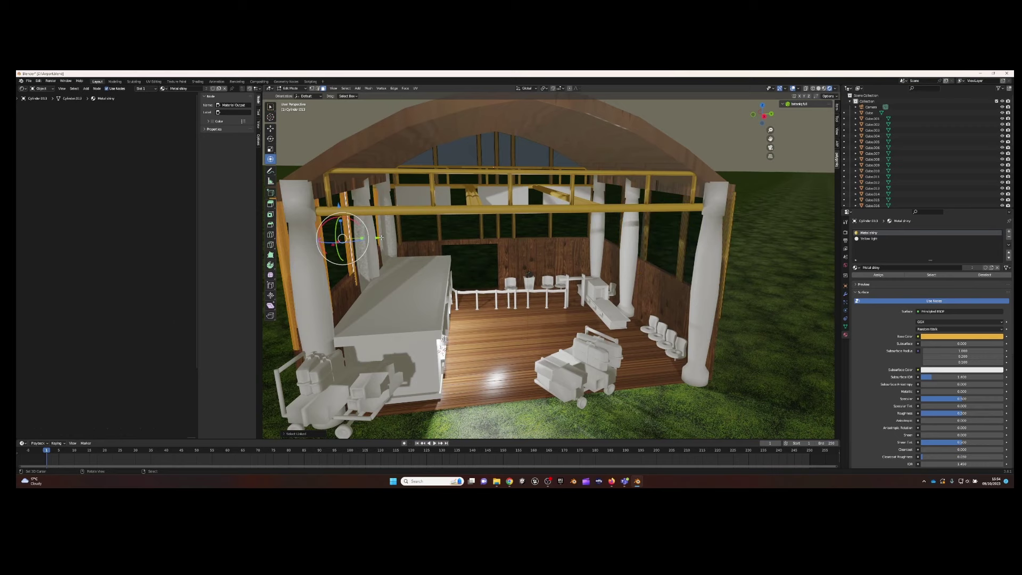
{"action": "left_click", "coordinate": [379, 236]}
{"action": "key", "text": "Tab"}
{"action": "mouse_move", "coordinate": [379, 235]}
{"action": "middle_mouse_down"}
{"action": "mouse_move", "coordinate": [576, 248]}
{"action": "mouse_move", "coordinate": [532, 241]}
{"action": "middle_mouse_up"}
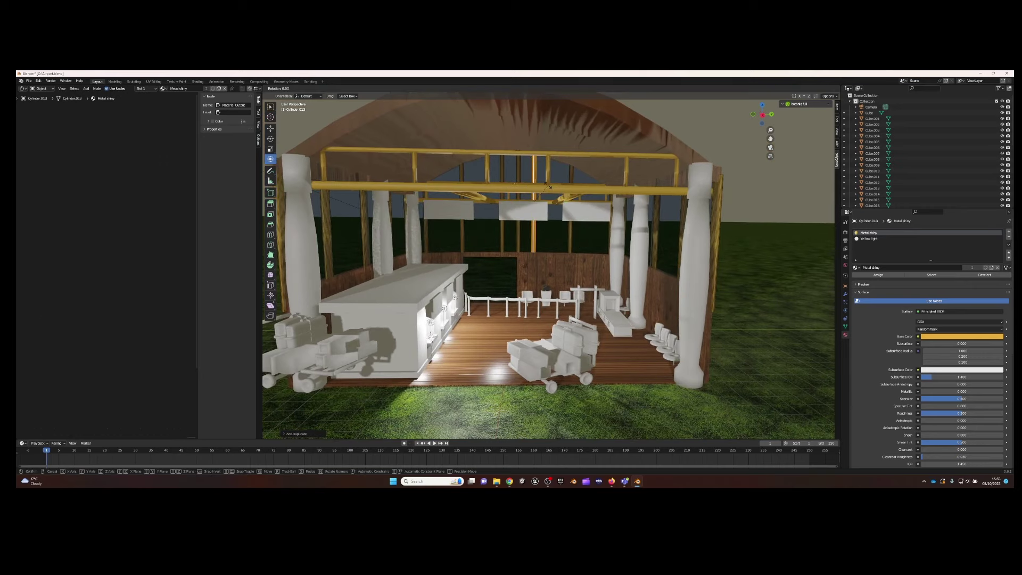
{"action": "scroll", "coordinate": [534, 219], "scroll_direction": "down", "scroll_amount": 5}
{"action": "mouse_move", "coordinate": [650, 365]}
{"action": "middle_mouse_down"}
{"action": "mouse_move", "coordinate": [598, 349]}
{"action": "mouse_move", "coordinate": [547, 294]}
{"action": "mouse_move", "coordinate": [556, 291]}
{"action": "middle_mouse_up"}
{"action": "key", "text": "y"}
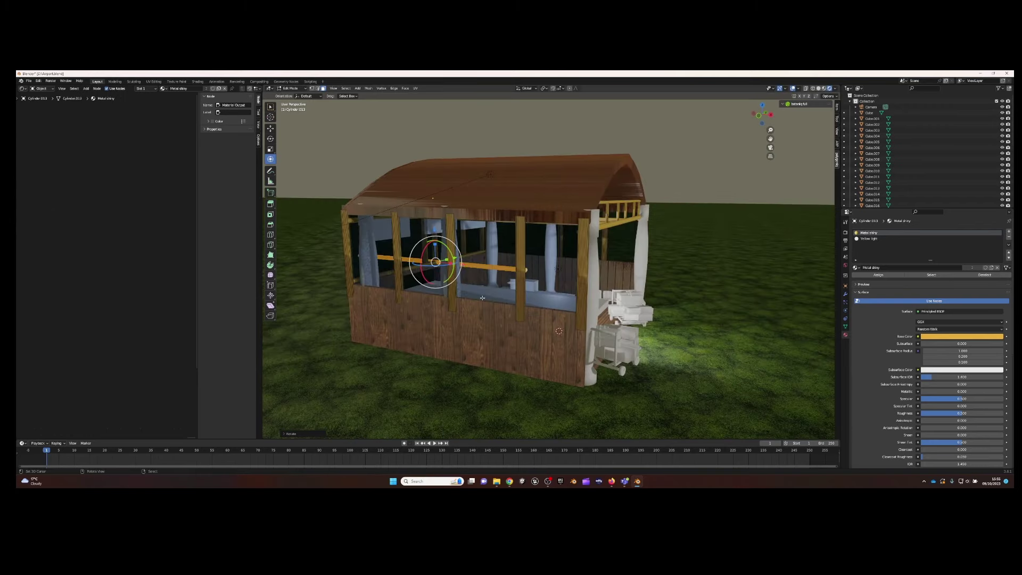
Move the orange bar along the Y axis into position
{"action": "key", "text": "g"}
{"action": "key", "text": "y"}
{"action": "left_click", "coordinate": [476, 299]}
{"action": "middle_click_drag", "start_coordinate": [476, 299], "coordinate": [452, 226]}
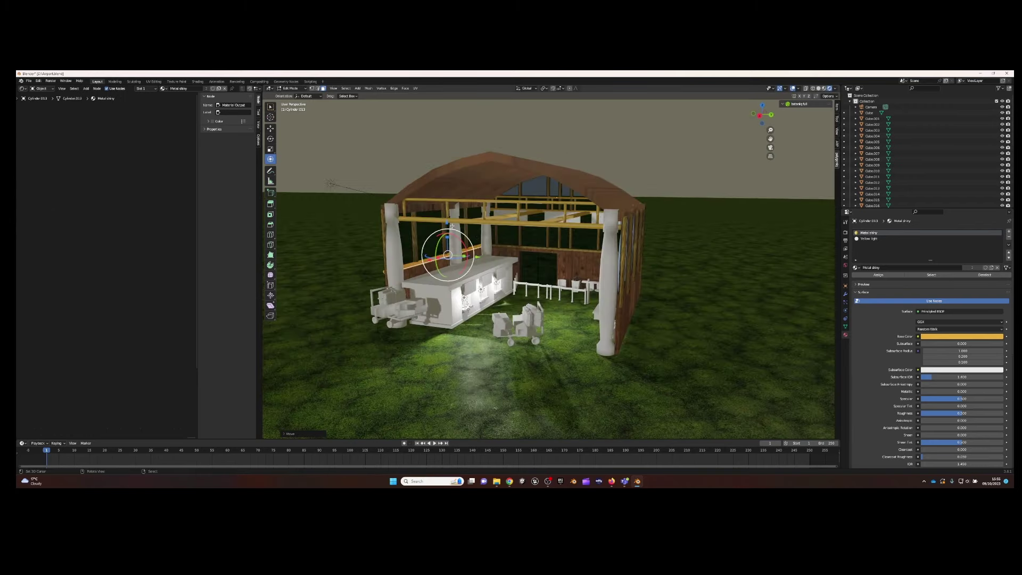
{"action": "left_click", "coordinate": [662, 284]}
{"action": "scroll", "coordinate": [662, 285], "scroll_direction": "up", "scroll_amount": 3}
{"action": "middle_click_drag", "start_coordinate": [661, 285], "coordinate": [333, 266]}
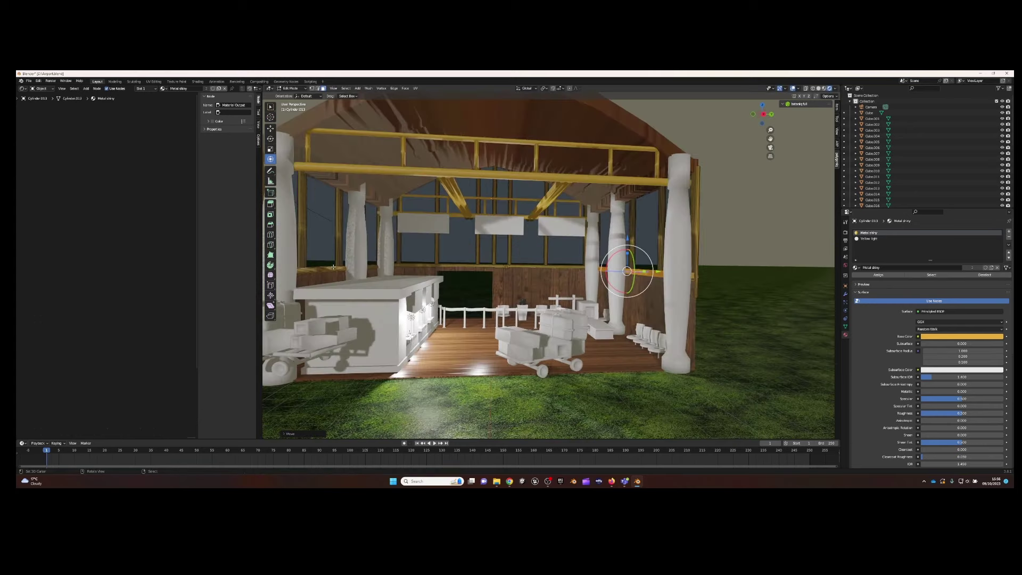
Duplicate the selected beam and a lower beam, raising both copies along Z
{"action": "key", "text": "shift+d"}
{"action": "key", "text": "z"}
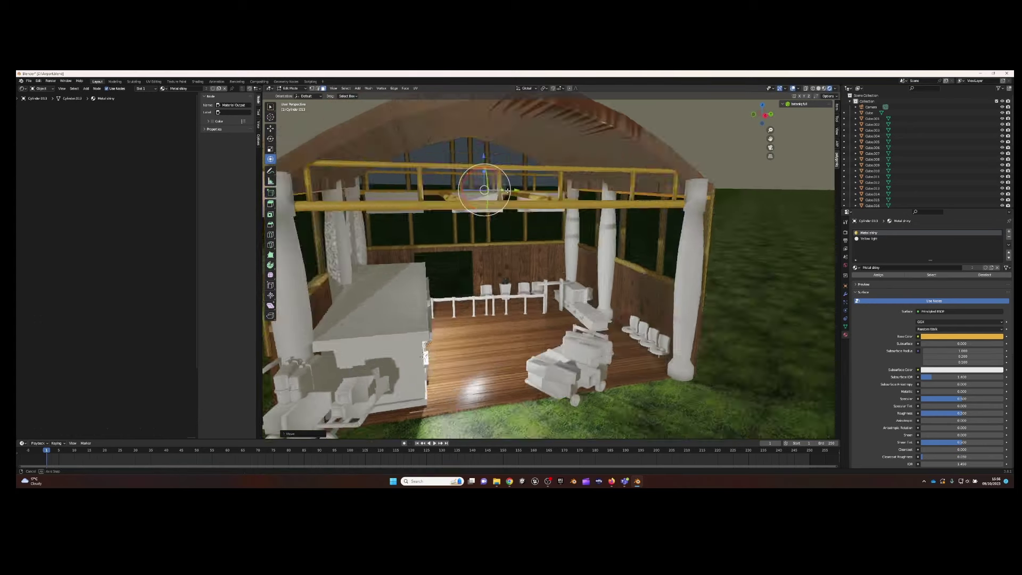
{"action": "middle_click_drag", "start_coordinate": [502, 163], "coordinate": [532, 298]}
{"action": "left_click", "coordinate": [532, 314]}
{"action": "key", "text": "shift+d"}
{"action": "key", "text": "z"}
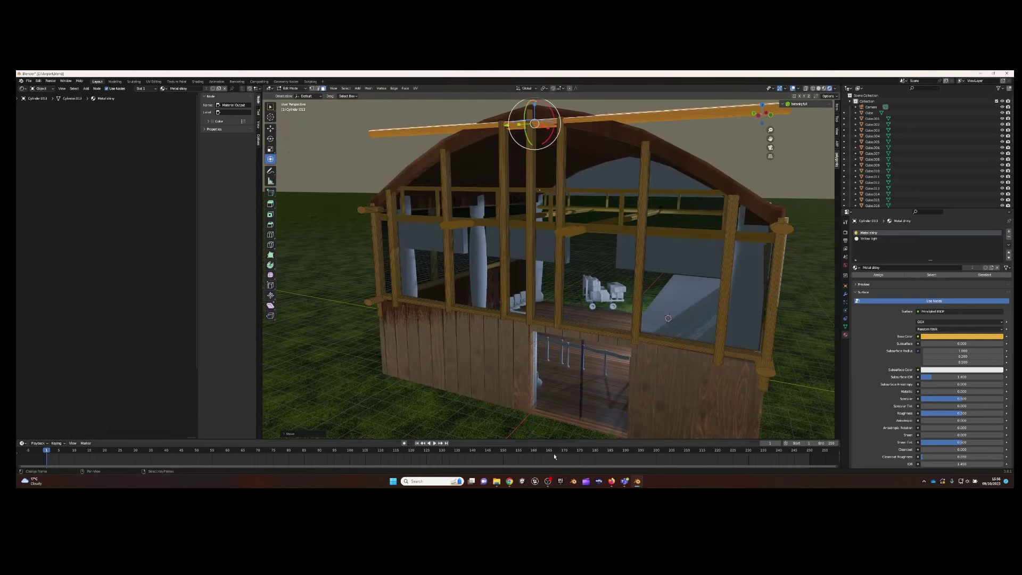
{"action": "middle_click_drag", "start_coordinate": [554, 426], "coordinate": [612, 319]}
Loop-cut the top beam and move its parts vertically to sit under the curved roof
{"action": "key", "text": "ctrl+r"}
{"action": "left_click", "coordinate": [649, 182]}
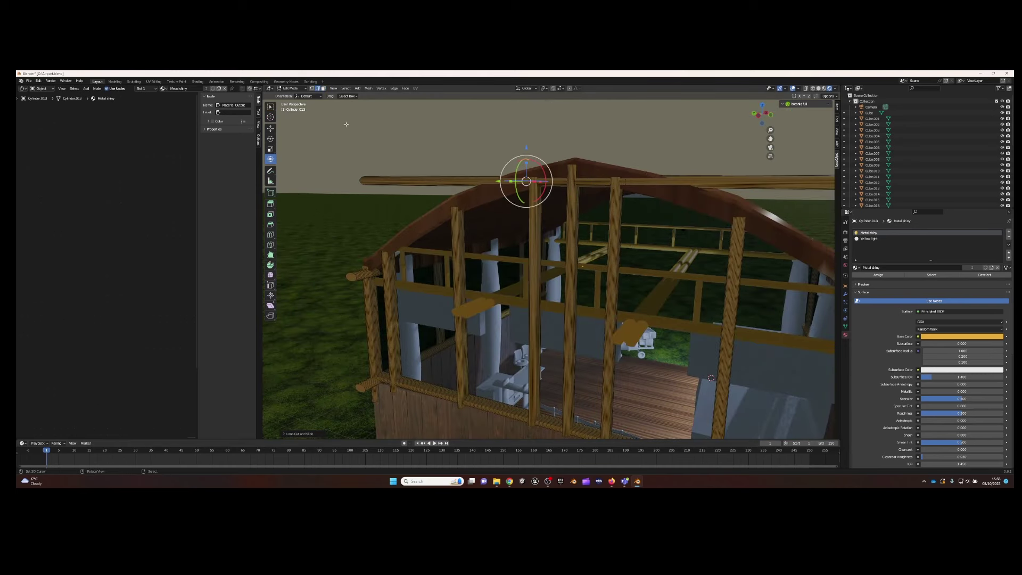
{"action": "key", "text": "g"}
{"action": "key", "text": "z"}
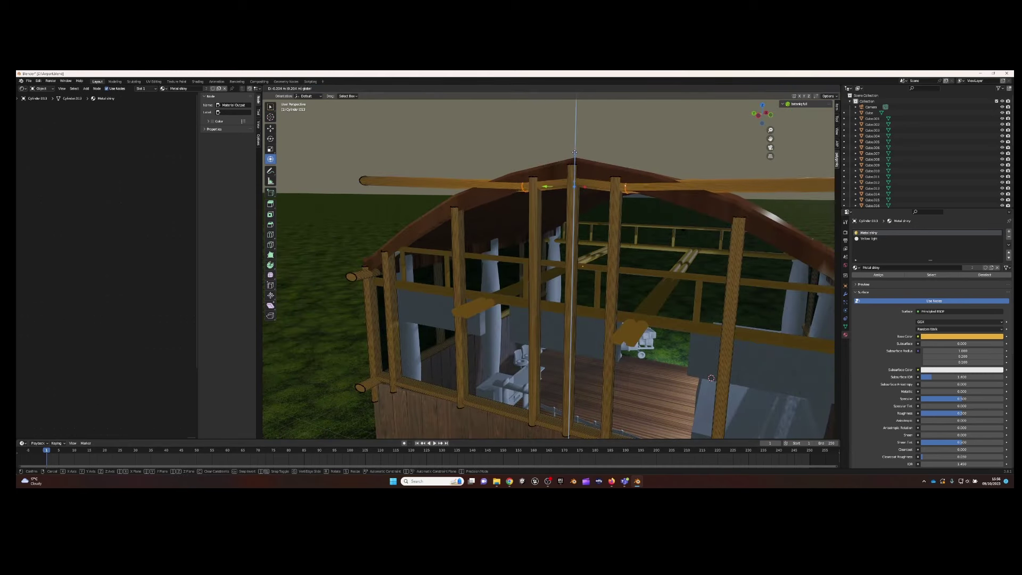
{"action": "middle_click_drag", "start_coordinate": [711, 378], "coordinate": [689, 362]}
{"action": "middle_click_drag", "start_coordinate": [484, 201], "coordinate": [631, 227]}
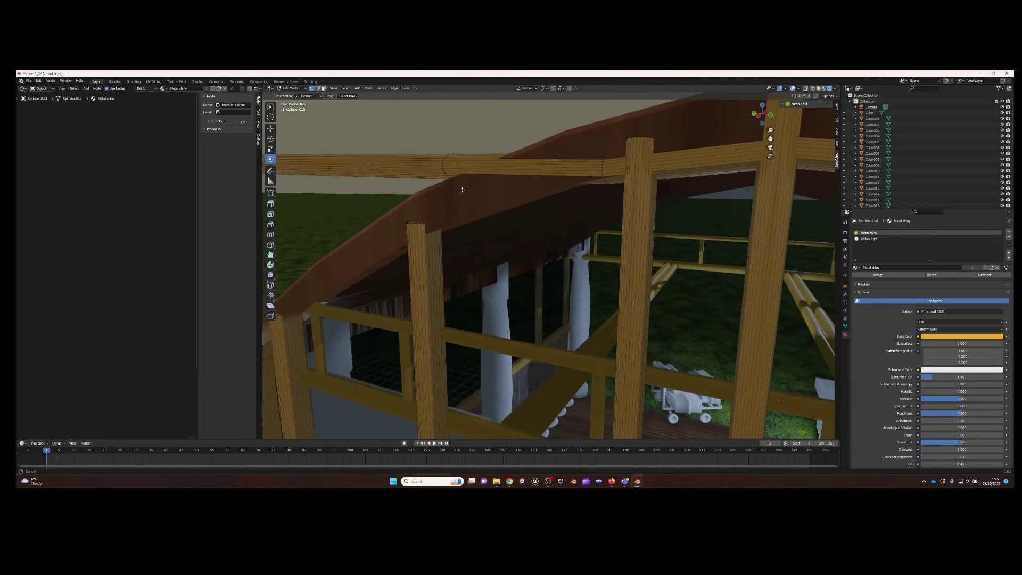
{"action": "key", "text": "g"}
{"action": "key", "text": "z"}
{"action": "mouse_move", "coordinate": [402, 217]}
{"action": "middle_mouse_down"}
{"action": "mouse_move", "coordinate": [641, 219]}
{"action": "mouse_move", "coordinate": [786, 269]}
{"action": "middle_mouse_up"}
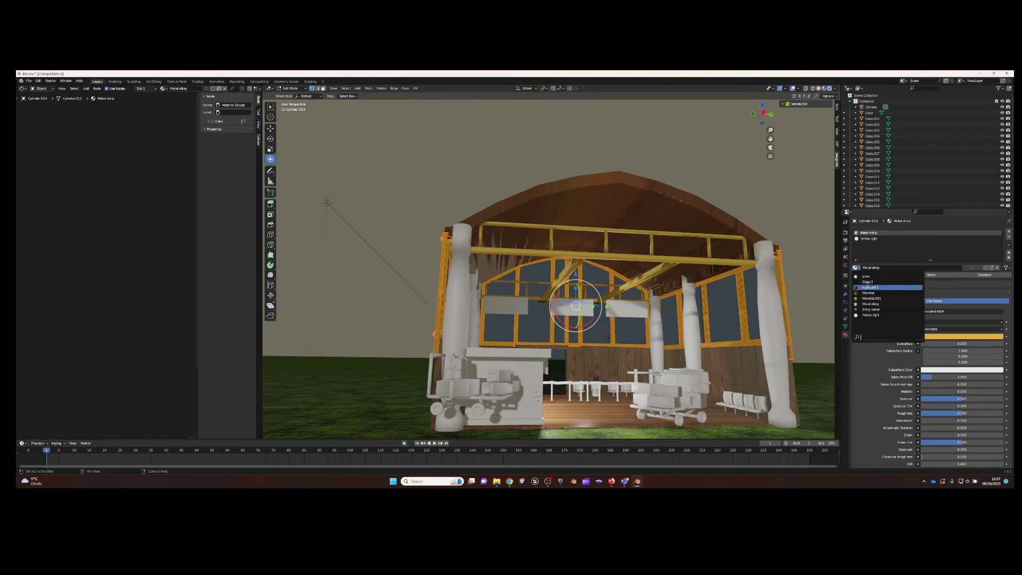
{"action": "mouse_move", "coordinate": [612, 298]}
{"action": "middle_mouse_down"}
{"action": "mouse_move", "coordinate": [662, 322]}
{"action": "mouse_move", "coordinate": [559, 250]}
{"action": "middle_mouse_up"}
{"action": "scroll", "coordinate": [558, 251], "scroll_direction": "up", "scroll_amount": 6}
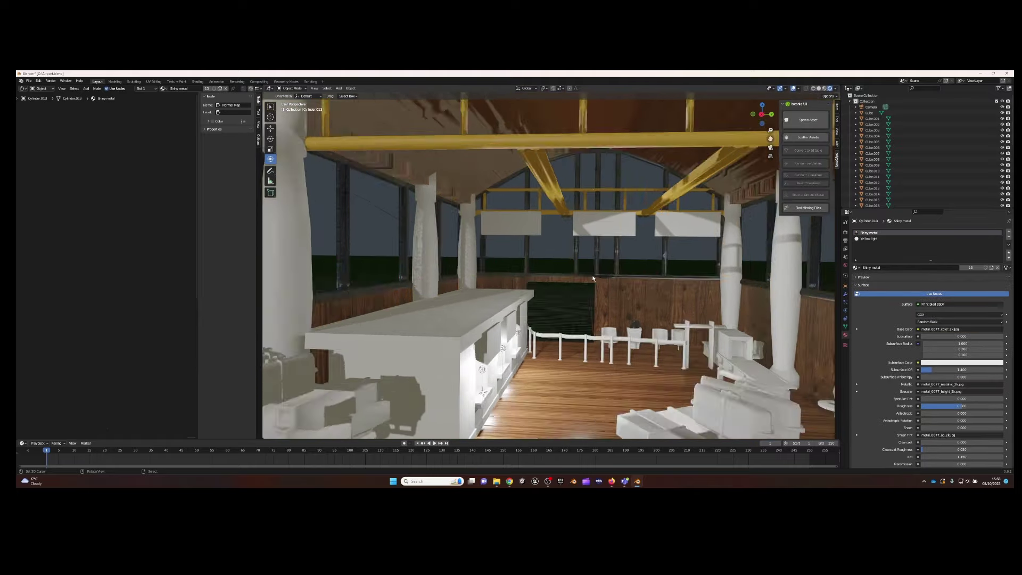
Select the curved roof Cube.001 and open the Material Properties browse-material list
{"action": "middle_click_drag", "start_coordinate": [554, 255], "coordinate": [576, 249]}
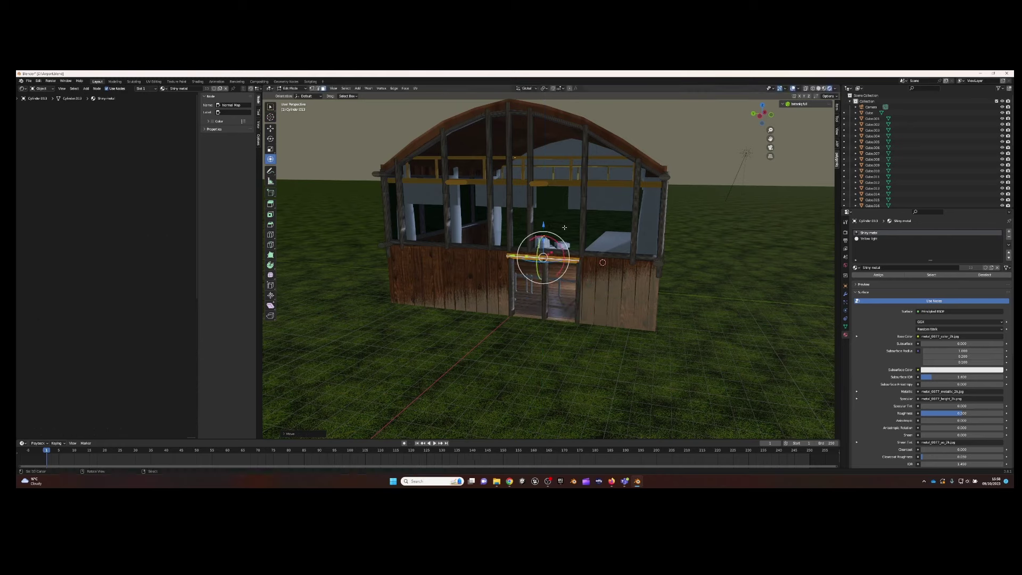
{"action": "left_click", "coordinate": [512, 255]}
{"action": "middle_click_drag", "start_coordinate": [512, 255], "coordinate": [570, 255]}
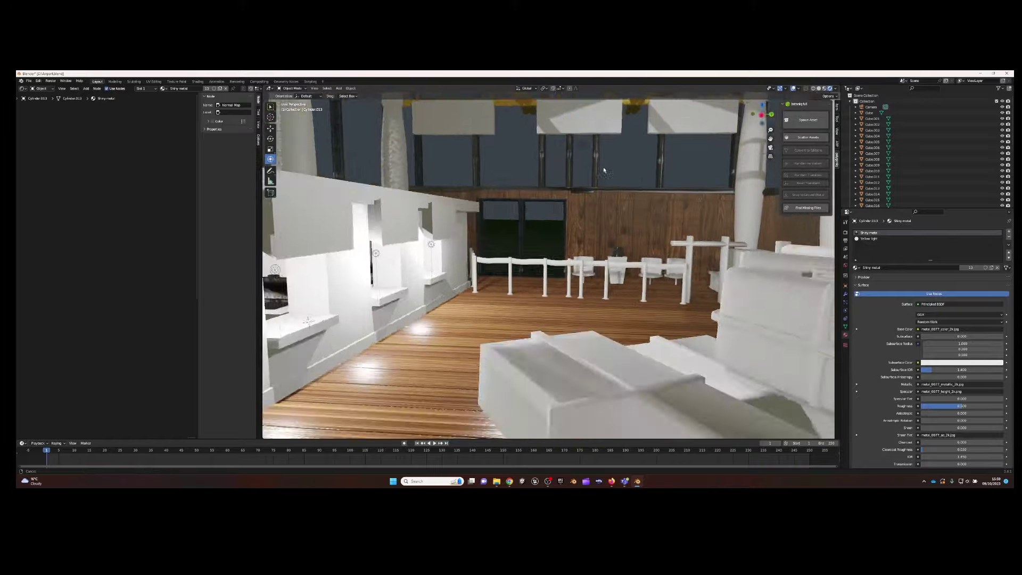
{"action": "middle_click_drag", "start_coordinate": [524, 282], "coordinate": [602, 176]}
{"action": "scroll", "coordinate": [548, 266], "scroll_direction": "down", "scroll_amount": 5}
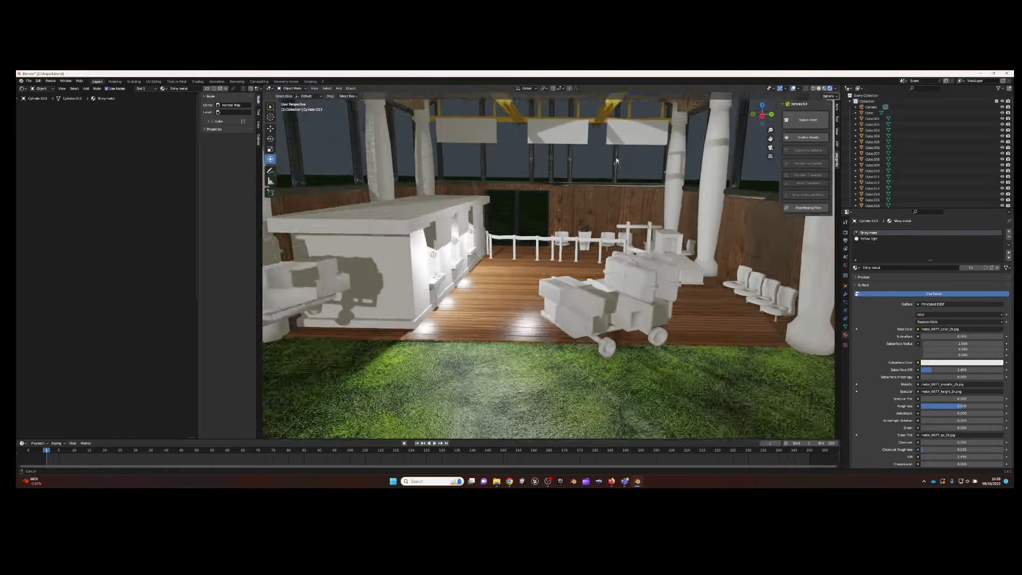
{"action": "scroll", "coordinate": [548, 266], "scroll_direction": "down", "scroll_amount": 3}
{"action": "left_click", "coordinate": [873, 119]}
{"action": "left_click", "coordinate": [855, 256]}
Assign Shiny metal to the curved roof and check its UVs in Edit Mode
{"action": "left_click", "coordinate": [871, 297]}
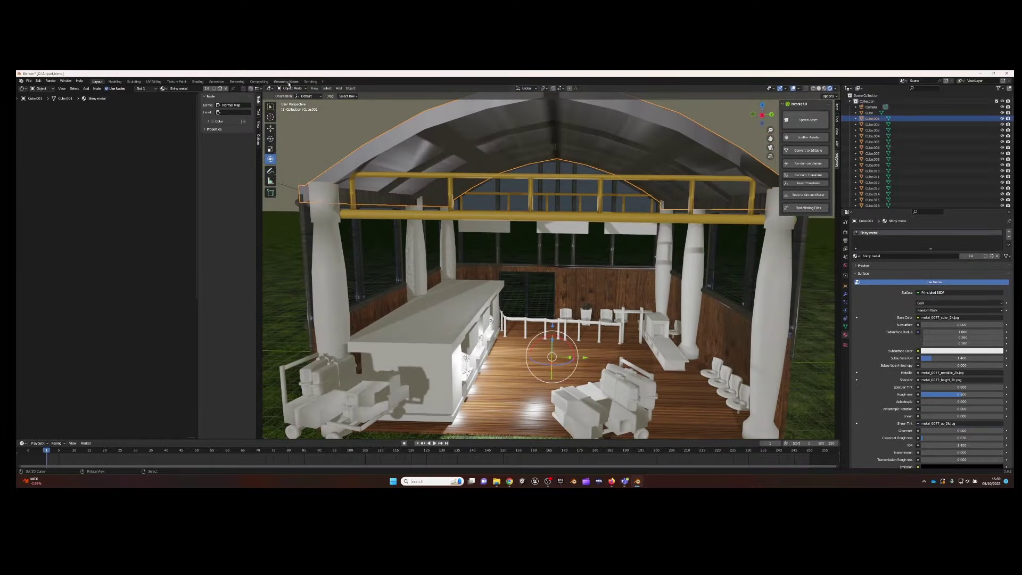
{"action": "key", "text": "Tab"}
{"action": "key", "text": "shift+F10"}
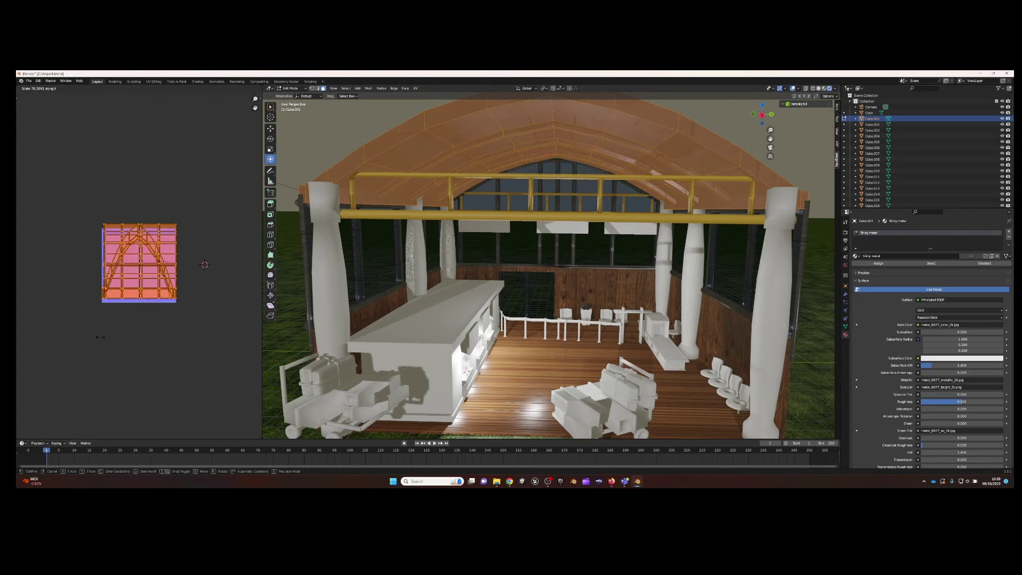
{"action": "key", "text": "Tab"}
{"action": "middle_click_drag", "start_coordinate": [586, 250], "coordinate": [613, 242]}
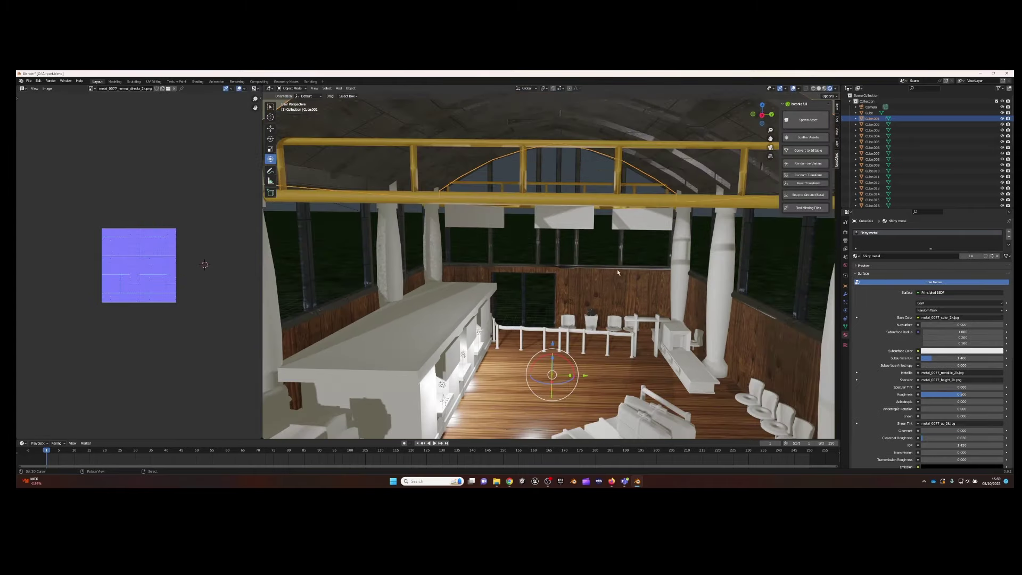
{"action": "scroll", "coordinate": [613, 242], "scroll_direction": "up", "scroll_amount": 3}
{"action": "scroll", "coordinate": [613, 242], "scroll_direction": "up", "scroll_amount": 3}
{"action": "scroll", "coordinate": [613, 242], "scroll_direction": "up", "scroll_amount": 3}
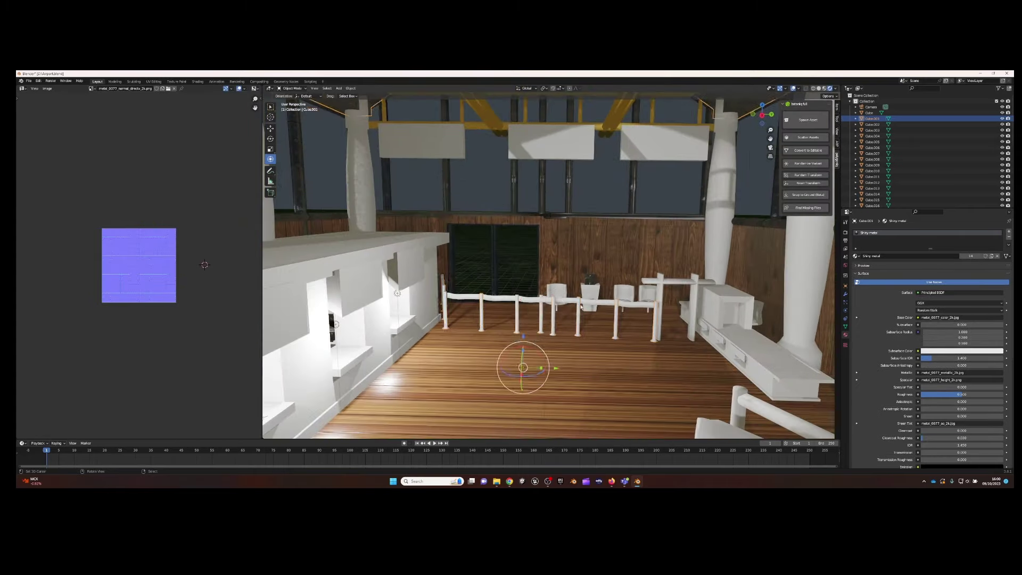
Give the queue rope posts Shiny metal and close the side Image Editor area
{"action": "left_click", "coordinate": [539, 319]}
{"action": "left_click", "coordinate": [855, 256]}
{"action": "left_click", "coordinate": [871, 297]}
{"action": "key", "text": "Tab"}
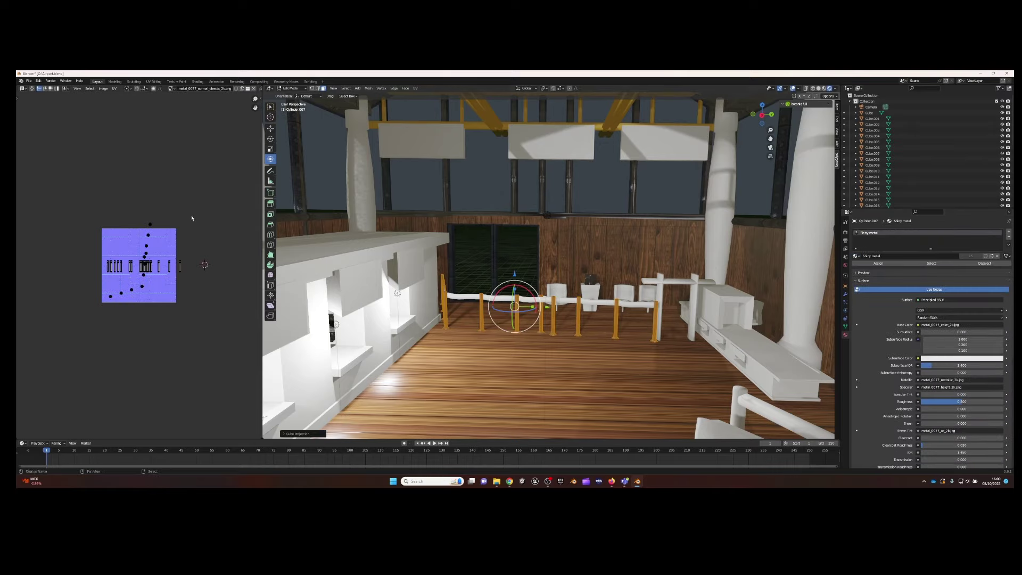
{"action": "key", "text": "Tab"}
{"action": "scroll", "coordinate": [581, 289], "scroll_direction": "up", "scroll_amount": 2}
{"action": "scroll", "coordinate": [581, 288], "scroll_direction": "down", "scroll_amount": 5}
{"action": "left_click", "coordinate": [35, 88]}
{"action": "left_click", "coordinate": [123, 117]}
Render a test image from the active scene camera
{"action": "scroll", "coordinate": [122, 117], "scroll_direction": "down", "scroll_amount": 3}
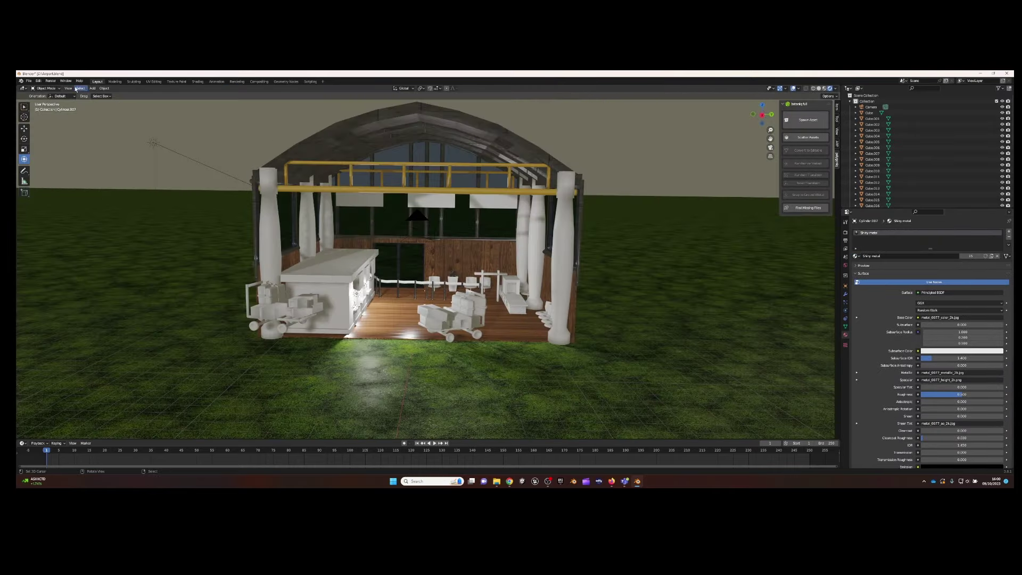
{"action": "left_click", "coordinate": [68, 88]}
{"action": "left_click", "coordinate": [165, 155]}
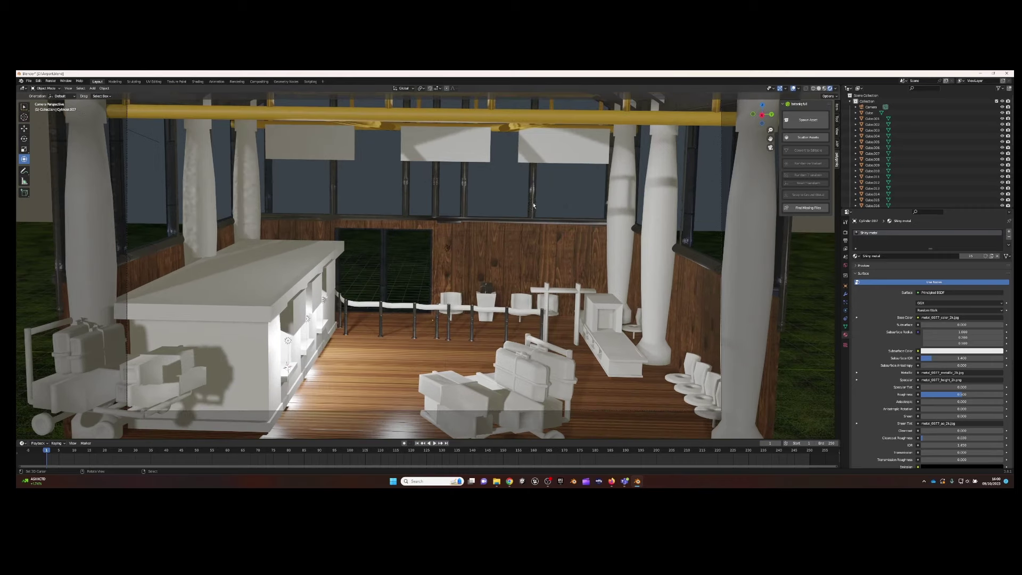
{"action": "left_click", "coordinate": [59, 88]}
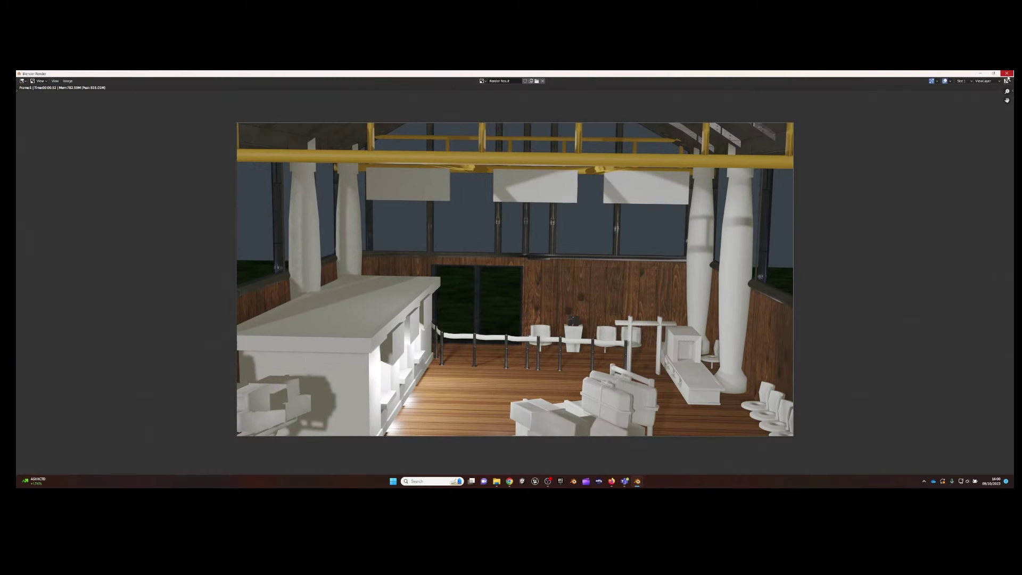
{"action": "left_click", "coordinate": [1007, 75]}
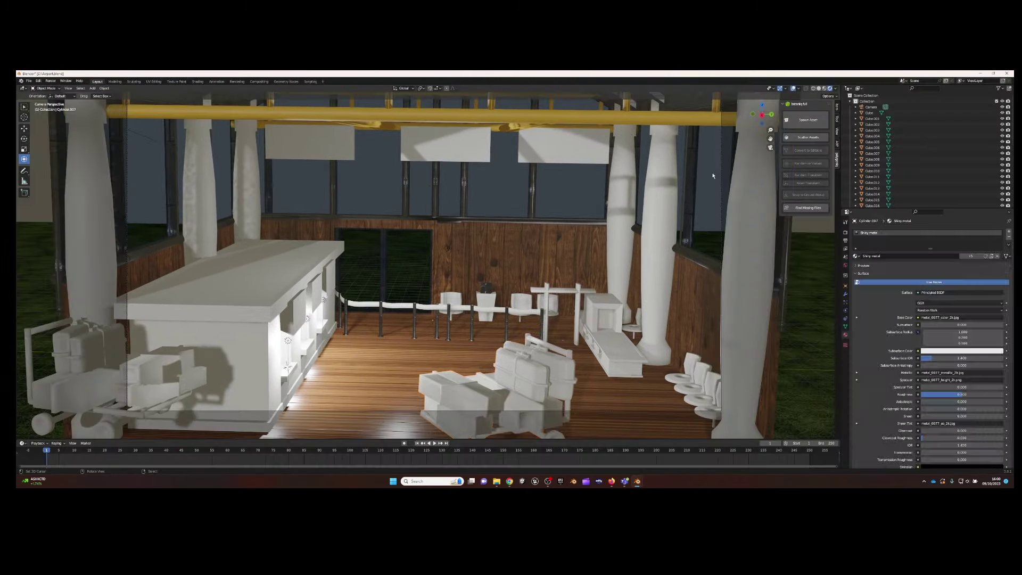
Move the luggage trolley along the Y axis to a new spot on the floor
{"action": "left_click_drag", "start_coordinate": [556, 374], "coordinate": [498, 372]}
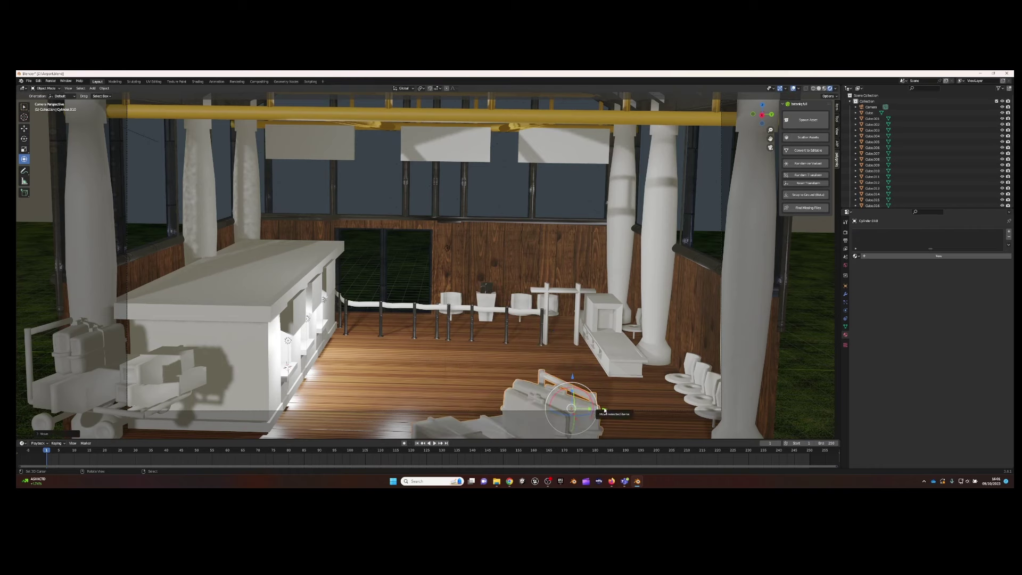
{"action": "mouse_move", "coordinate": [572, 377]}
{"action": "left_mouse_down"}
{"action": "mouse_move", "coordinate": [596, 385]}
{"action": "mouse_move", "coordinate": [588, 366]}
{"action": "left_mouse_up"}
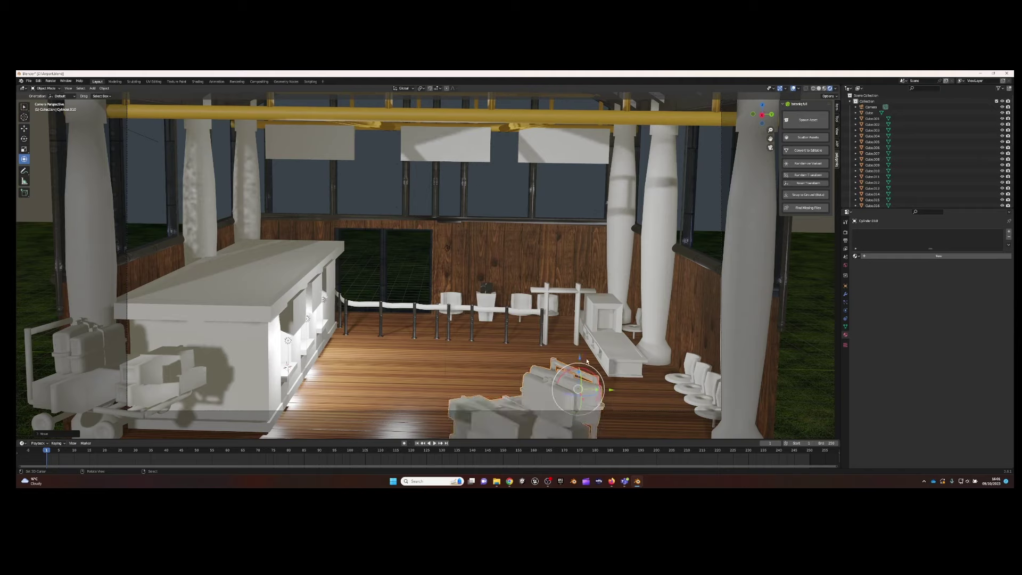
{"action": "key", "text": "g"}
{"action": "key", "text": "y"}
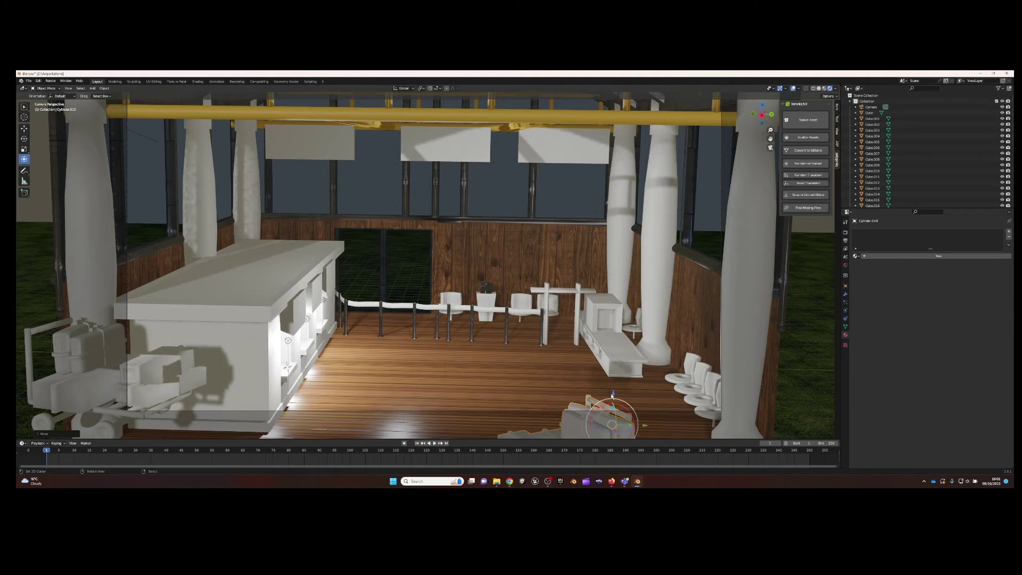
{"action": "left_click", "coordinate": [608, 389]}
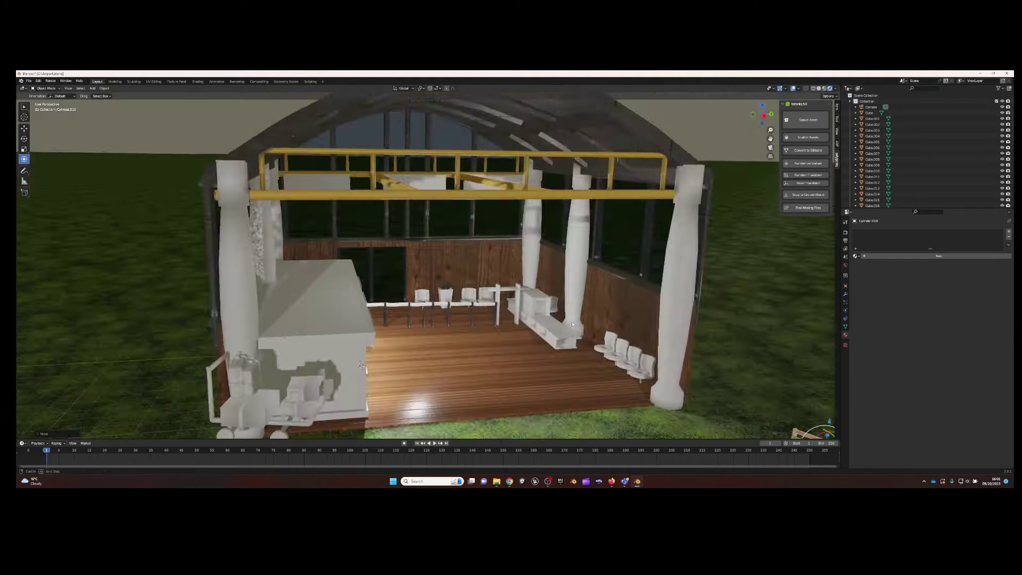
Return to the active camera view and render the scene again
{"action": "middle_click_drag", "start_coordinate": [607, 389], "coordinate": [622, 309]}
{"action": "scroll", "coordinate": [622, 308], "scroll_direction": "up", "scroll_amount": 5}
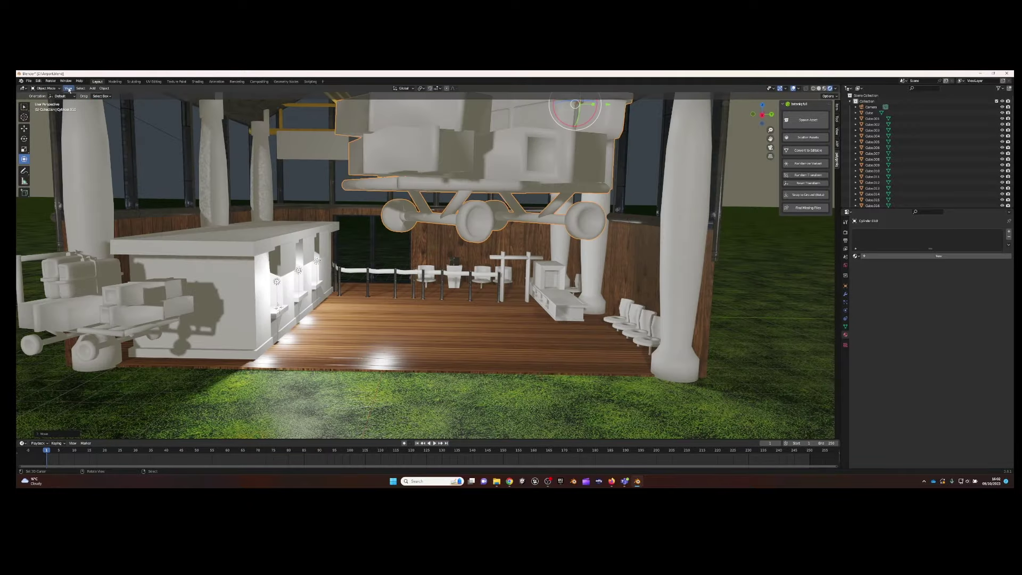
{"action": "left_click", "coordinate": [68, 90]}
{"action": "left_click", "coordinate": [175, 165]}
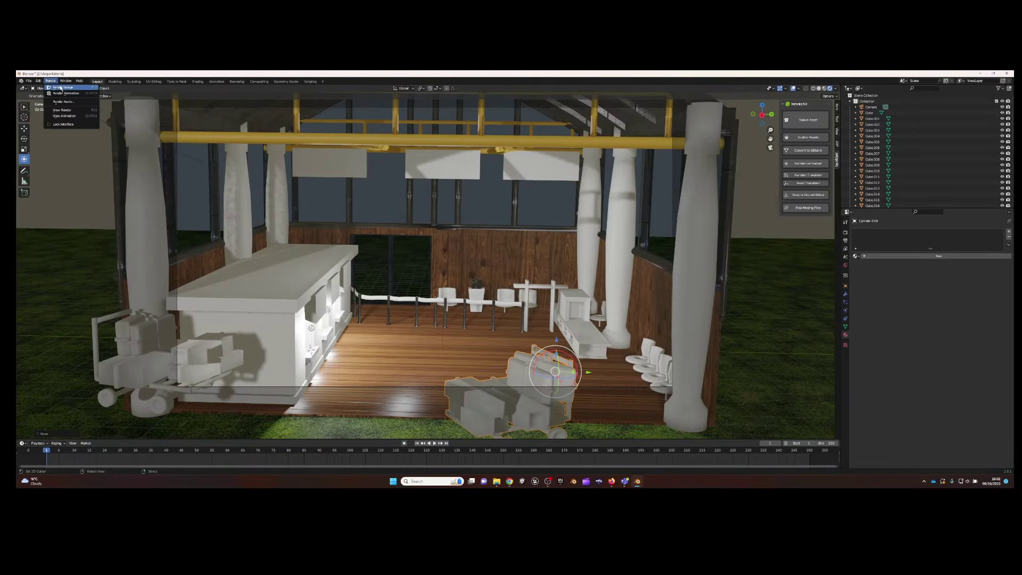
{"action": "left_click", "coordinate": [62, 87]}
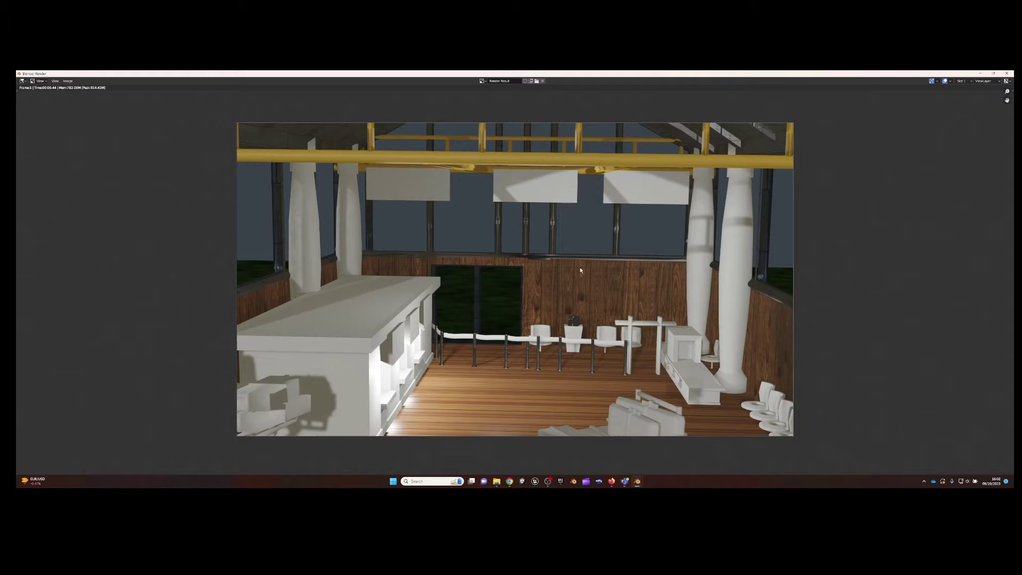
{"action": "key", "text": "Escape"}
{"action": "left_click", "coordinate": [29, 80]}
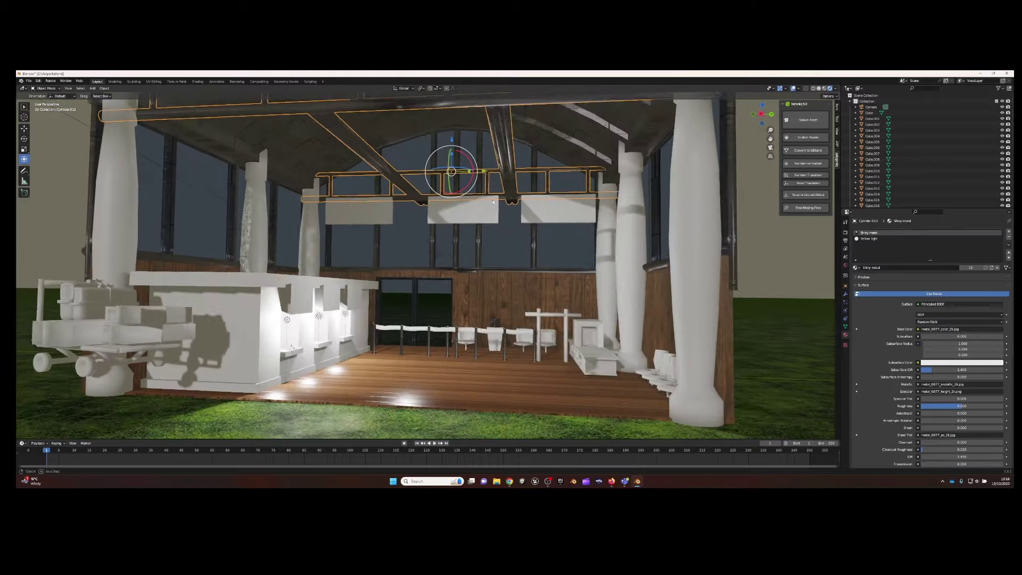
Enter Edit Mode on the ceiling beam and orbit to a centred interior view
{"action": "left_click", "coordinate": [46, 88]}
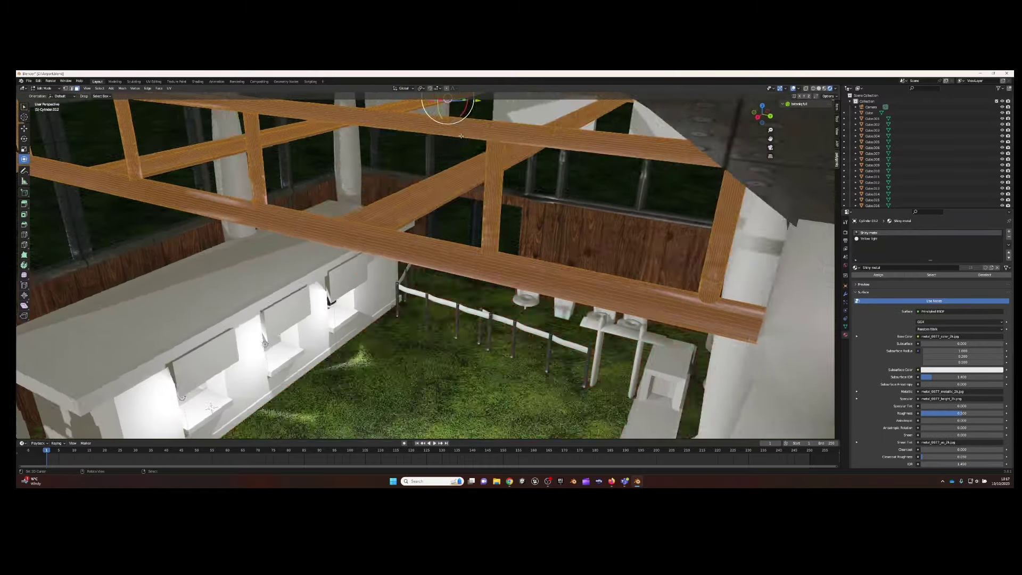
{"action": "mouse_move", "coordinate": [425, 267]}
{"action": "middle_mouse_down"}
{"action": "mouse_move", "coordinate": [556, 193]}
{"action": "mouse_move", "coordinate": [649, 178]}
{"action": "mouse_move", "coordinate": [375, 95]}
{"action": "mouse_move", "coordinate": [439, 122]}
{"action": "middle_mouse_up"}
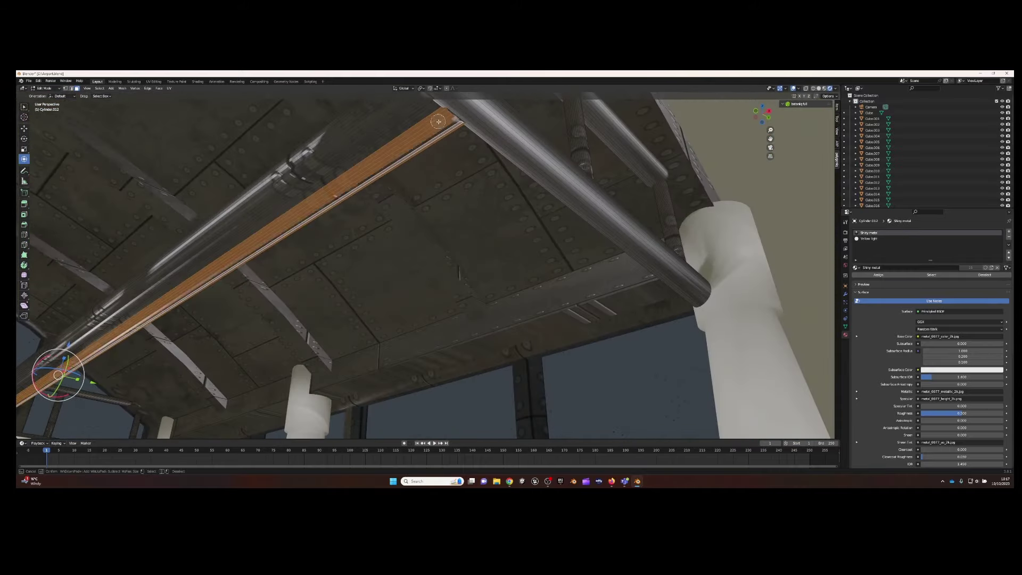
{"action": "mouse_move", "coordinate": [293, 180]}
{"action": "middle_mouse_down"}
{"action": "mouse_move", "coordinate": [472, 140]}
{"action": "mouse_move", "coordinate": [635, 124]}
{"action": "middle_mouse_up"}
{"action": "middle_click_drag", "start_coordinate": [567, 115], "coordinate": [513, 141]}
{"action": "mouse_move", "coordinate": [575, 145]}
{"action": "middle_mouse_down"}
{"action": "mouse_move", "coordinate": [552, 140]}
{"action": "mouse_move", "coordinate": [560, 119]}
{"action": "mouse_move", "coordinate": [602, 148]}
{"action": "mouse_move", "coordinate": [471, 228]}
{"action": "middle_mouse_up"}
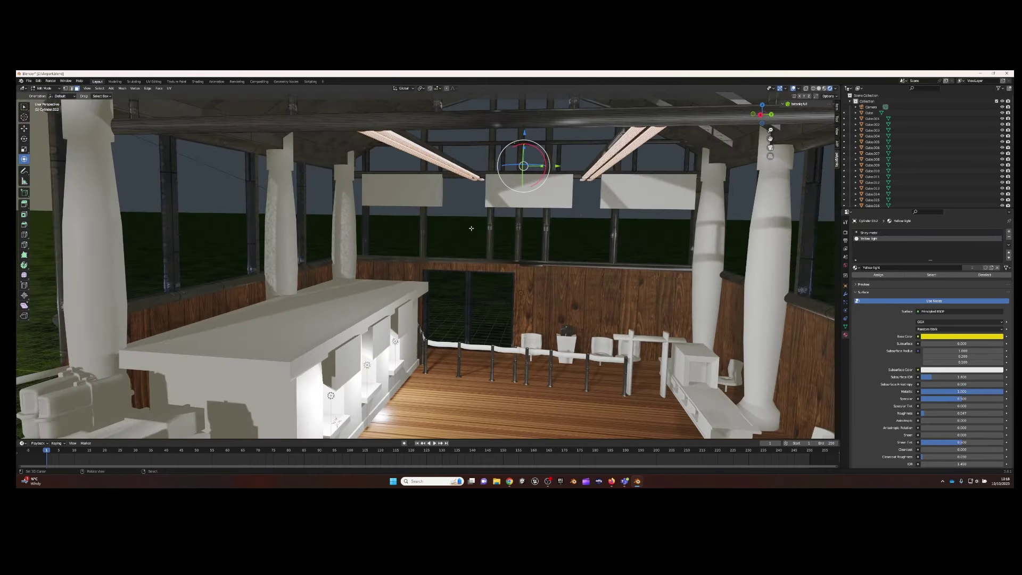
Add material slots to the scanner desk holding Shiny metal and Metal shiny
{"action": "scroll", "coordinate": [960, 384], "scroll_direction": "down", "scroll_amount": 5}
{"action": "left_click", "coordinate": [960, 369]}
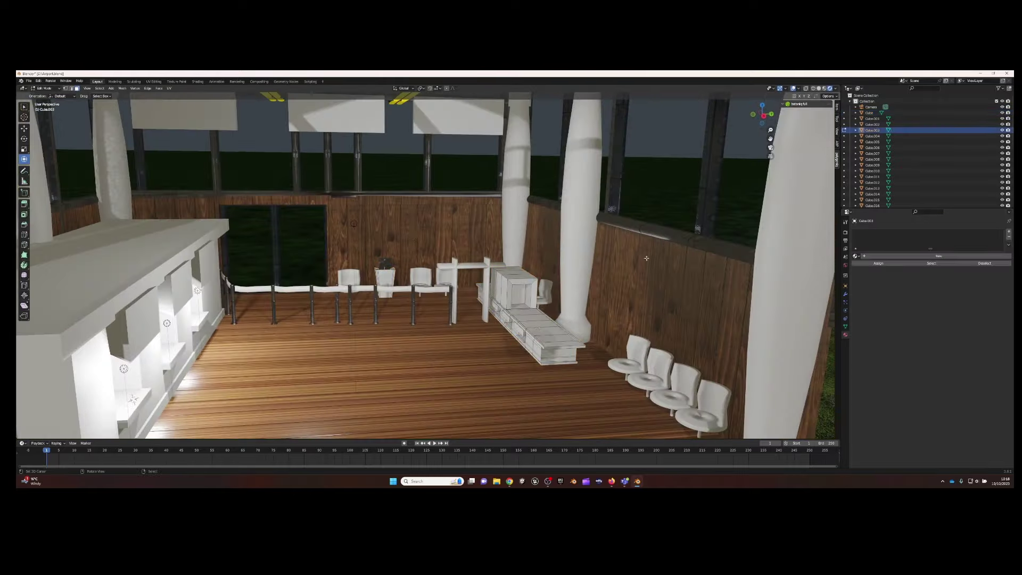
{"action": "left_click", "coordinate": [855, 255]}
{"action": "left_click", "coordinate": [870, 298]}
{"action": "left_click", "coordinate": [855, 267]}
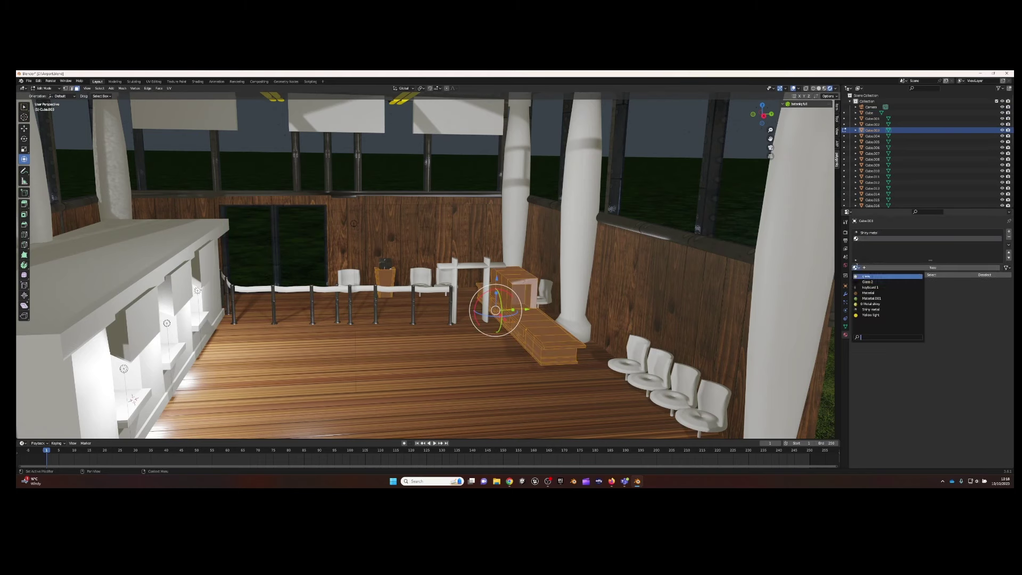
{"action": "left_click", "coordinate": [870, 286]}
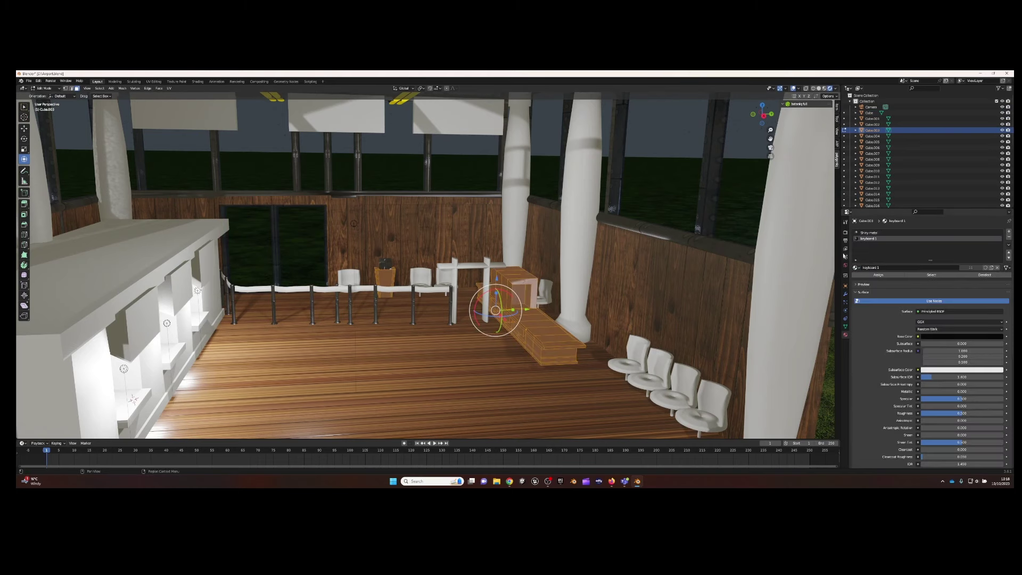
{"action": "left_click", "coordinate": [1008, 232]}
{"action": "left_click", "coordinate": [855, 267]}
{"action": "left_click", "coordinate": [870, 304]}
Select the scanner desk faces and assign them Shiny metal
{"action": "key", "text": "KP_Decimal"}
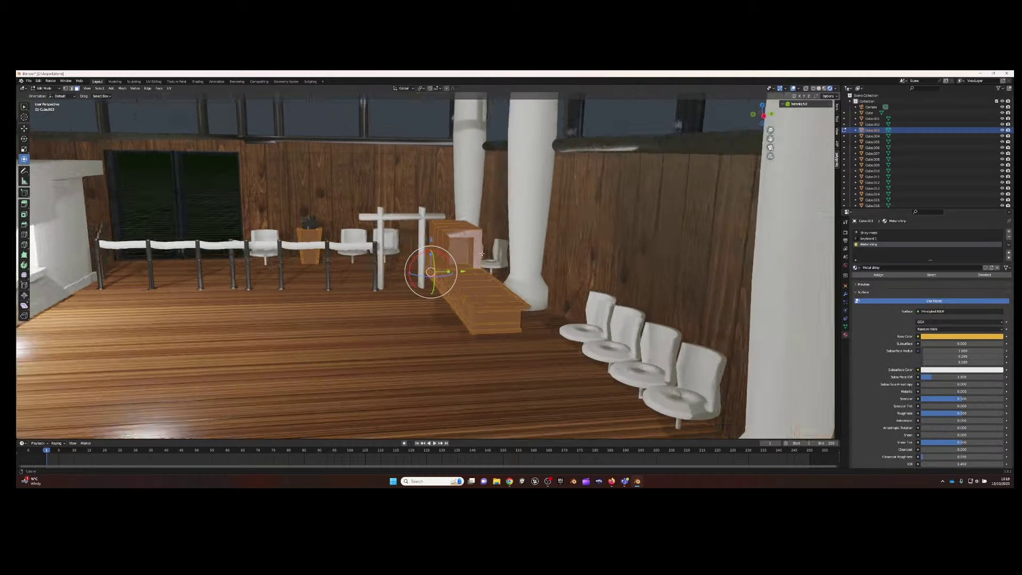
{"action": "mouse_move", "coordinate": [428, 298]}
{"action": "middle_mouse_down"}
{"action": "mouse_move", "coordinate": [595, 175]}
{"action": "mouse_move", "coordinate": [479, 266]}
{"action": "mouse_move", "coordinate": [483, 346]}
{"action": "mouse_move", "coordinate": [585, 298]}
{"action": "mouse_move", "coordinate": [479, 239]}
{"action": "mouse_move", "coordinate": [552, 172]}
{"action": "middle_mouse_up"}
{"action": "left_click", "coordinate": [346, 223], "text": "shift"}
{"action": "left_click", "coordinate": [330, 277], "text": "shift"}
{"action": "left_click", "coordinate": [869, 233]}
{"action": "left_click", "coordinate": [878, 275]}
{"action": "left_click", "coordinate": [873, 238]}
{"action": "left_click", "coordinate": [868, 233]}
Select the scanner box and front counter faces and assign them the yellow metal
{"action": "left_click", "coordinate": [420, 250], "text": "shift"}
{"action": "left_click", "coordinate": [551, 173], "text": "shift"}
{"action": "mouse_move", "coordinate": [478, 266]}
{"action": "middle_mouse_down"}
{"action": "mouse_move", "coordinate": [572, 298]}
{"action": "mouse_move", "coordinate": [452, 326]}
{"action": "mouse_move", "coordinate": [692, 314]}
{"action": "middle_mouse_up"}
{"action": "left_click", "coordinate": [572, 298]}
{"action": "middle_click_drag", "start_coordinate": [671, 275], "coordinate": [558, 285]}
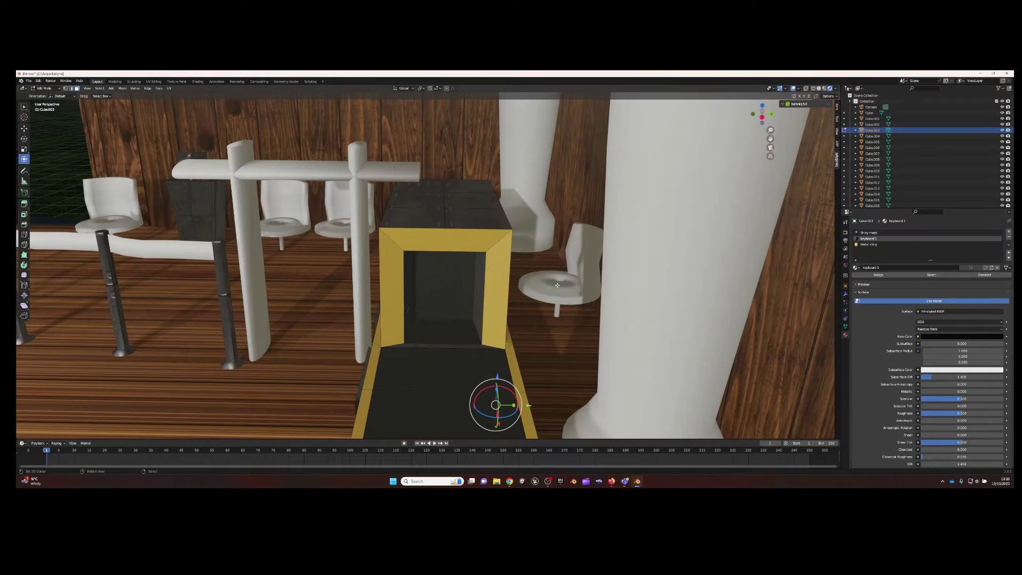
{"action": "mouse_move", "coordinate": [505, 335]}
{"action": "middle_mouse_down"}
{"action": "mouse_move", "coordinate": [356, 270]}
{"action": "mouse_move", "coordinate": [565, 272]}
{"action": "middle_mouse_up"}
{"action": "mouse_move", "coordinate": [692, 277]}
{"action": "middle_mouse_down"}
{"action": "mouse_move", "coordinate": [590, 257]}
{"action": "mouse_move", "coordinate": [437, 287]}
{"action": "mouse_move", "coordinate": [523, 313]}
{"action": "middle_mouse_up"}
{"action": "left_click", "coordinate": [503, 317], "text": "shift"}
{"action": "left_click", "coordinate": [877, 276]}
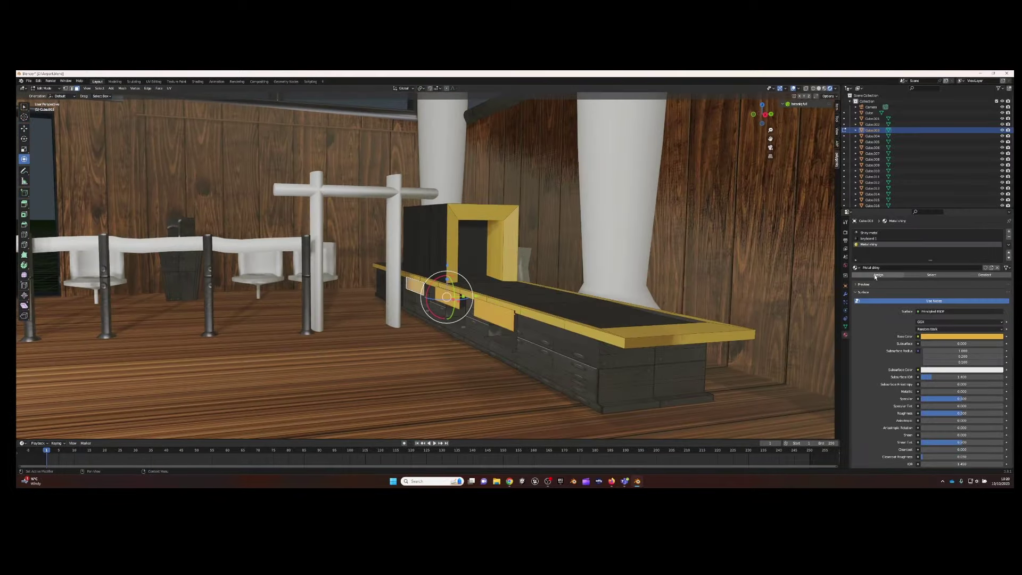
{"action": "left_click", "coordinate": [604, 409]}
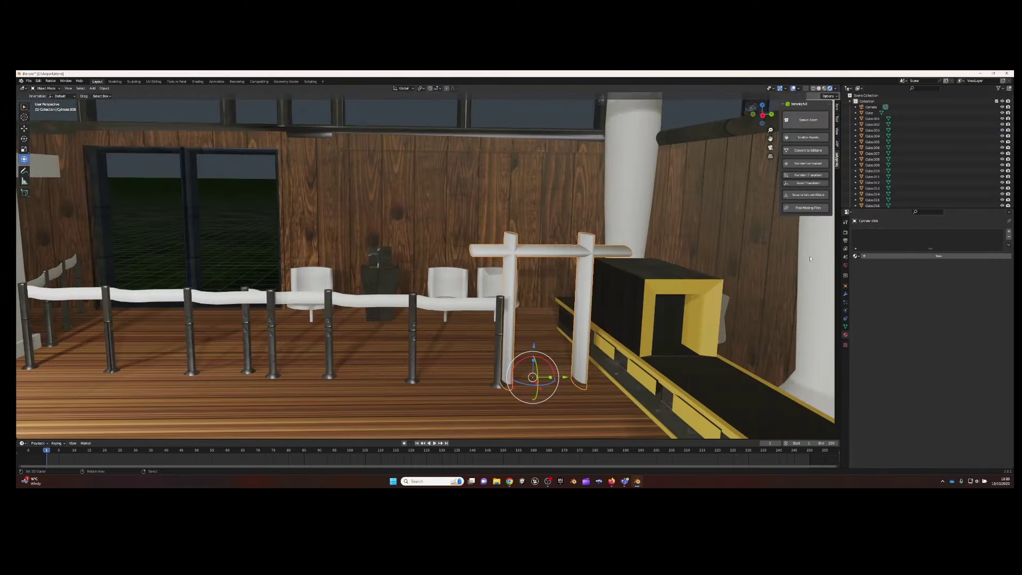
Make Shiny metal the active material slot
{"action": "left_click", "coordinate": [855, 256]}
{"action": "left_click", "coordinate": [873, 292]}
{"action": "scroll", "coordinate": [524, 256], "scroll_direction": "down", "scroll_amount": 8}
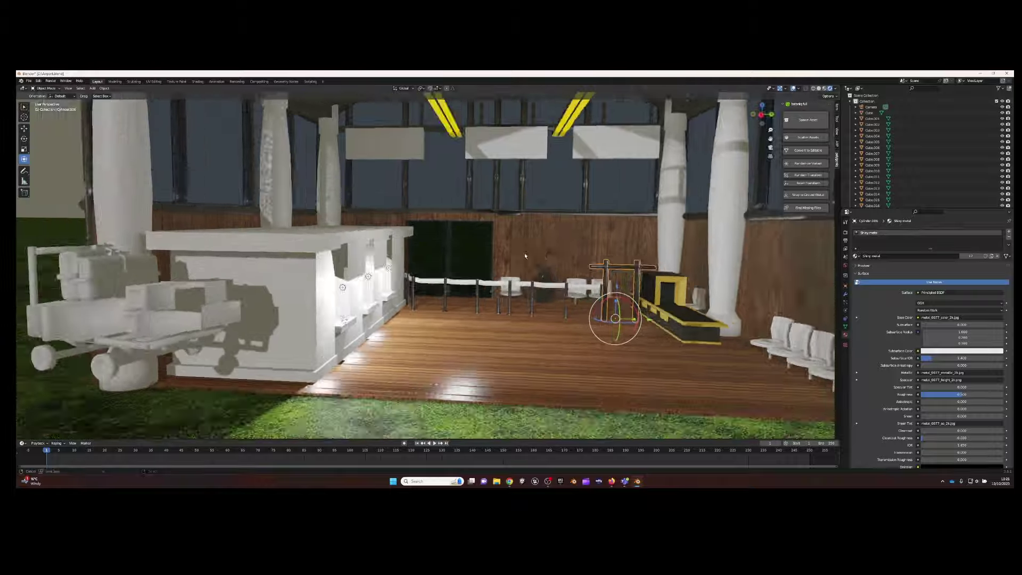
{"action": "scroll", "coordinate": [525, 256], "scroll_direction": "up", "scroll_amount": 5}
Select the ticket counter's bottom base loop in Edit Mode and split off a second view area
{"action": "left_click", "coordinate": [367, 276]}
{"action": "middle_click_drag", "start_coordinate": [367, 276], "coordinate": [367, 277]}
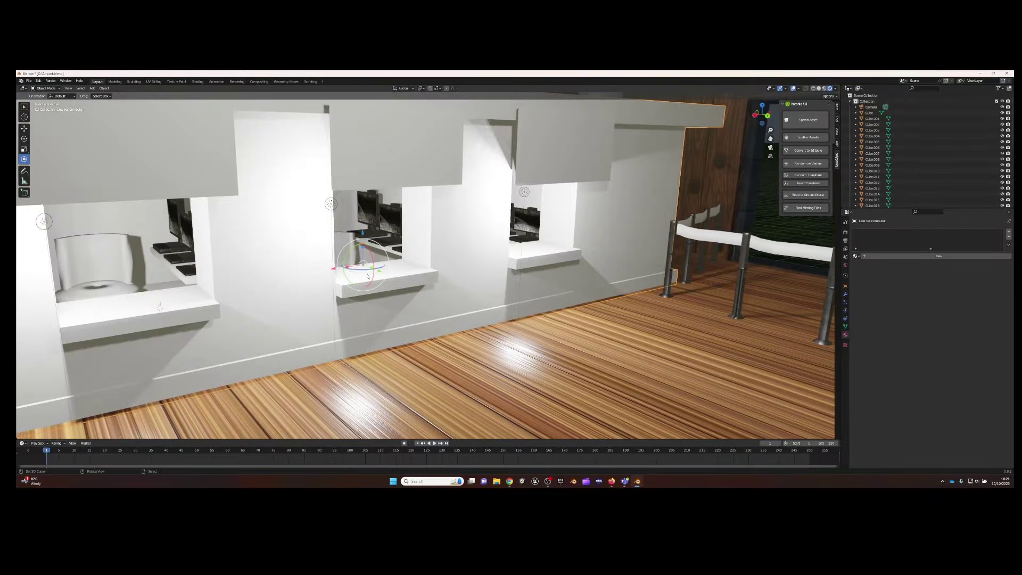
{"action": "key", "text": "Tab"}
{"action": "scroll", "coordinate": [160, 308], "scroll_direction": "down", "scroll_amount": 4}
{"action": "middle_click_drag", "start_coordinate": [160, 308], "coordinate": [437, 396]}
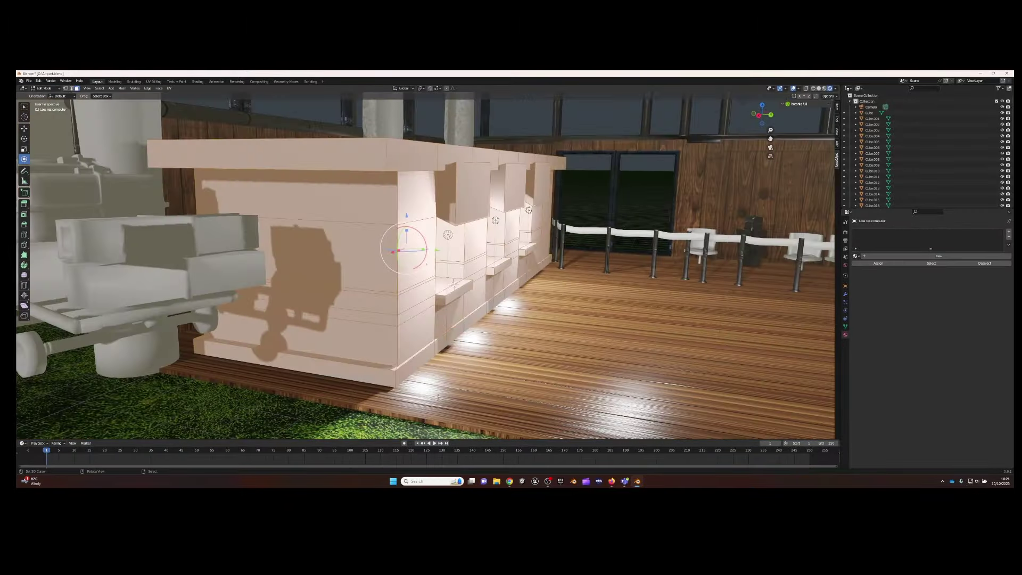
{"action": "left_click", "coordinate": [396, 369], "text": "alt"}
{"action": "left_click", "coordinate": [857, 257]}
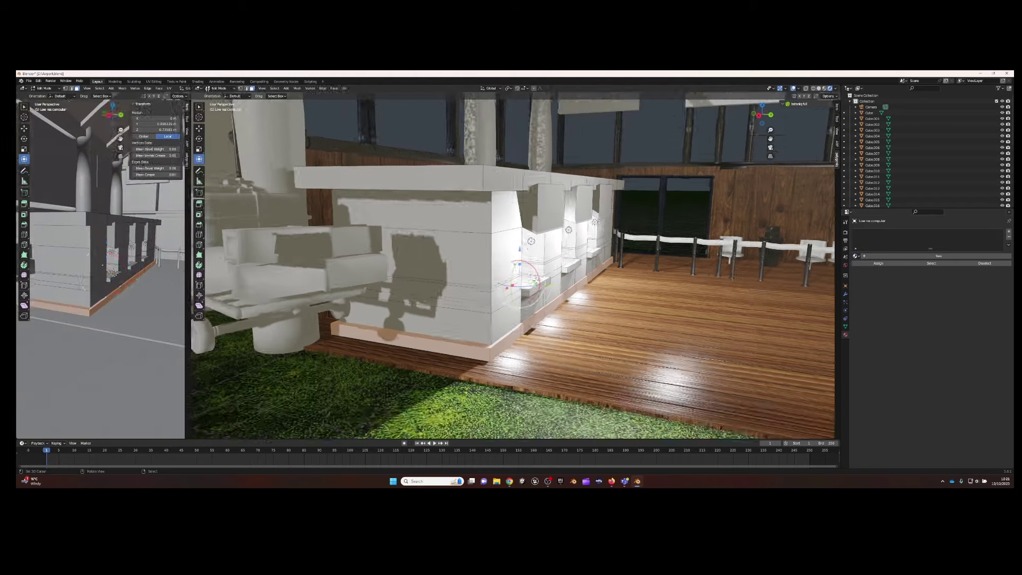
{"action": "left_click_drag", "start_coordinate": [18, 86], "coordinate": [285, 225]}
Turn the new area into a Shader Editor and create a new counter material
{"action": "left_click", "coordinate": [23, 88]}
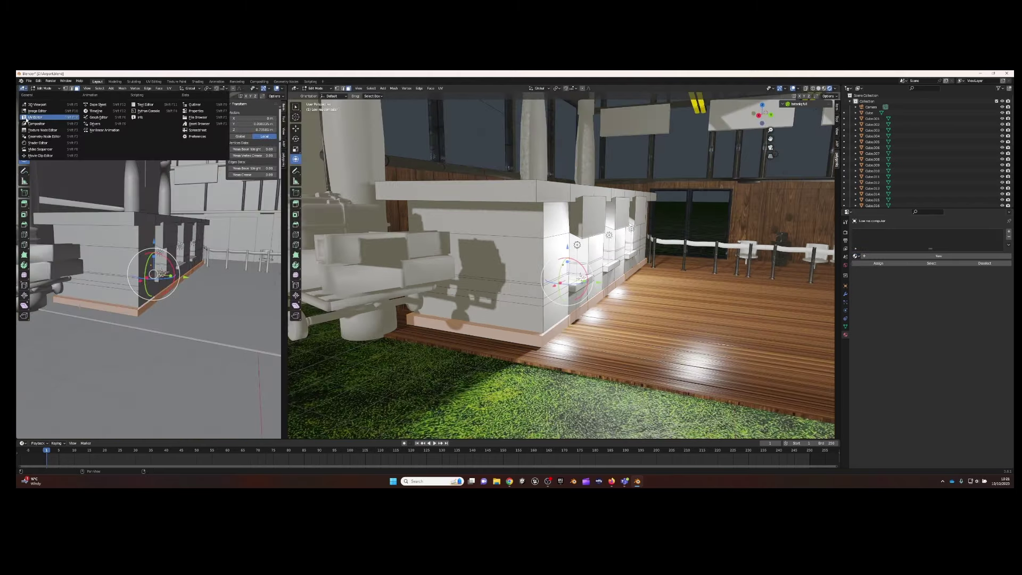
{"action": "left_click", "coordinate": [48, 139]}
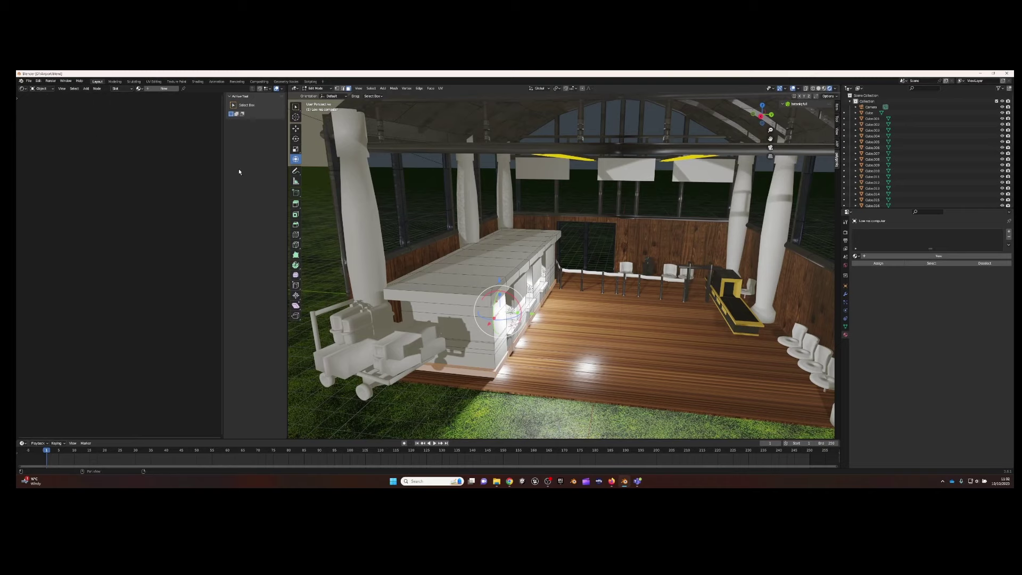
{"action": "left_click", "coordinate": [938, 256]}
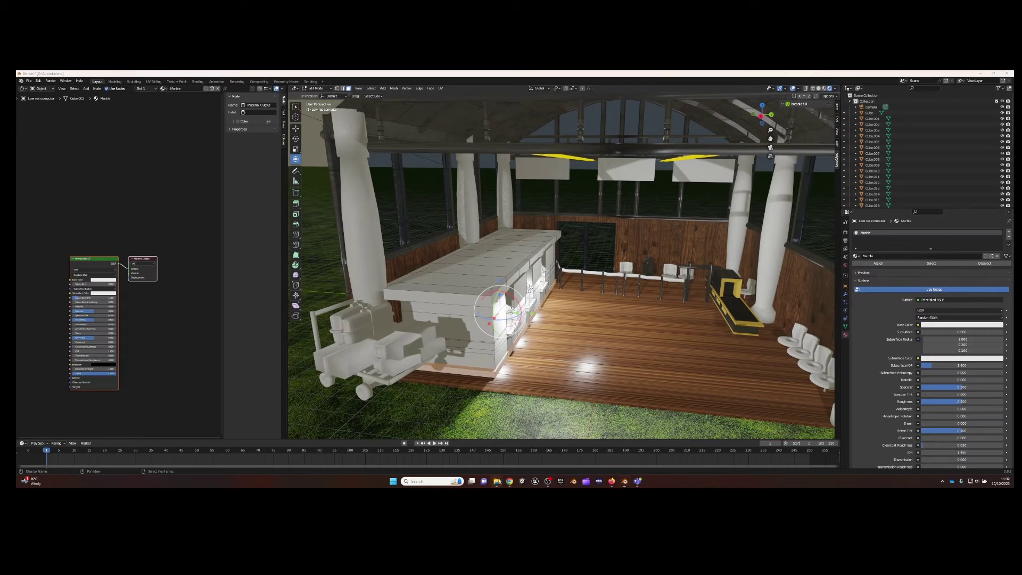
Bring the marble colour, AO, roughness and height maps in as image texture nodes
{"action": "left_click", "coordinate": [498, 482]}
{"action": "double_click", "coordinate": [48, 124]}
{"action": "left_click", "coordinate": [67, 128]}
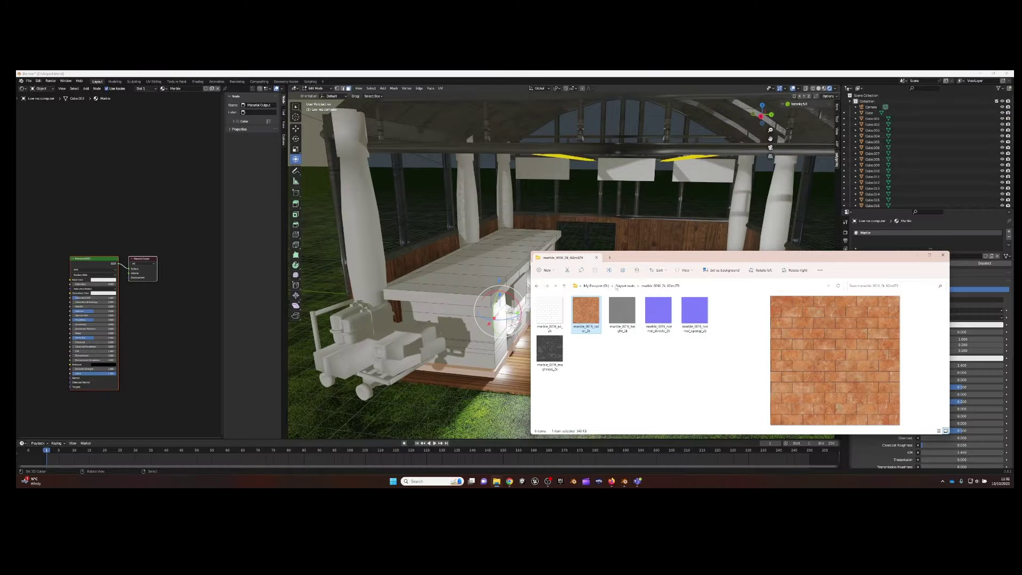
{"action": "left_click_drag", "start_coordinate": [648, 300], "coordinate": [165, 367]}
{"action": "left_click_drag", "start_coordinate": [549, 312], "coordinate": [68, 230]}
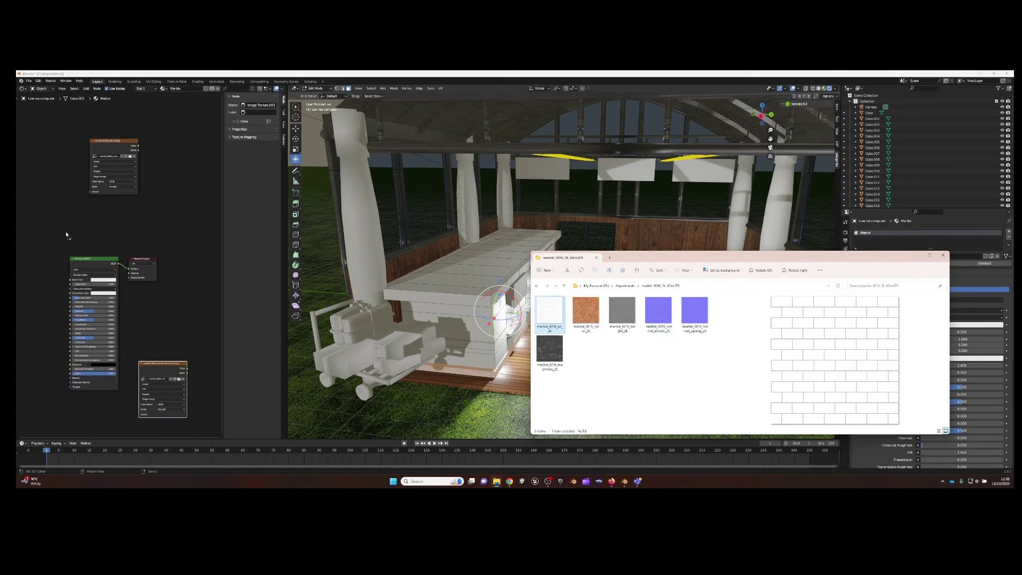
{"action": "left_click", "coordinate": [554, 351]}
{"action": "left_click_drag", "start_coordinate": [622, 310], "coordinate": [164, 310]}
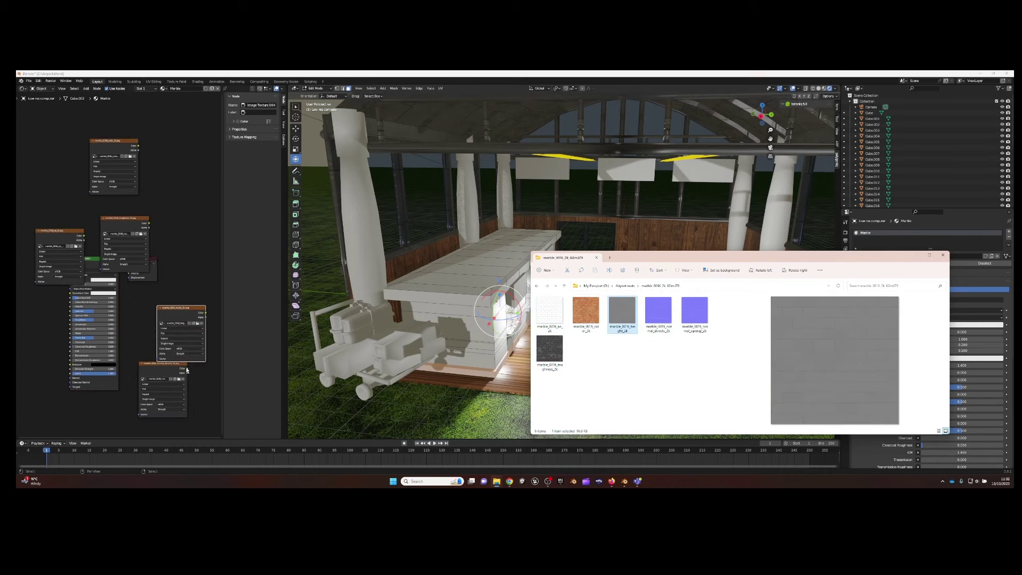
Wire the marble textures into the Principled BSDF's Normal, Roughness and Base Color
{"action": "left_click_drag", "start_coordinate": [187, 370], "coordinate": [72, 378]}
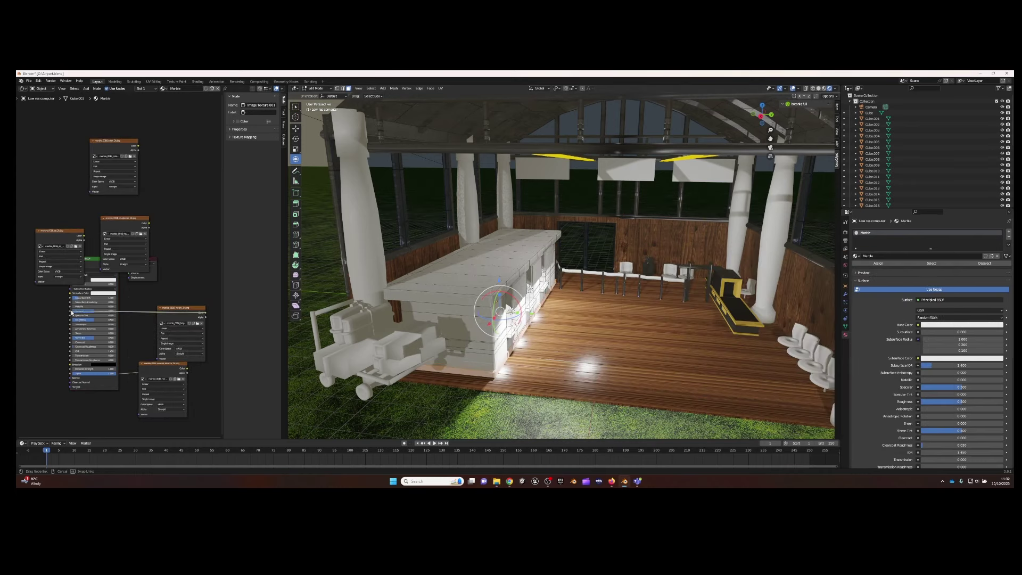
{"action": "left_click_drag", "start_coordinate": [69, 321], "coordinate": [70, 307]}
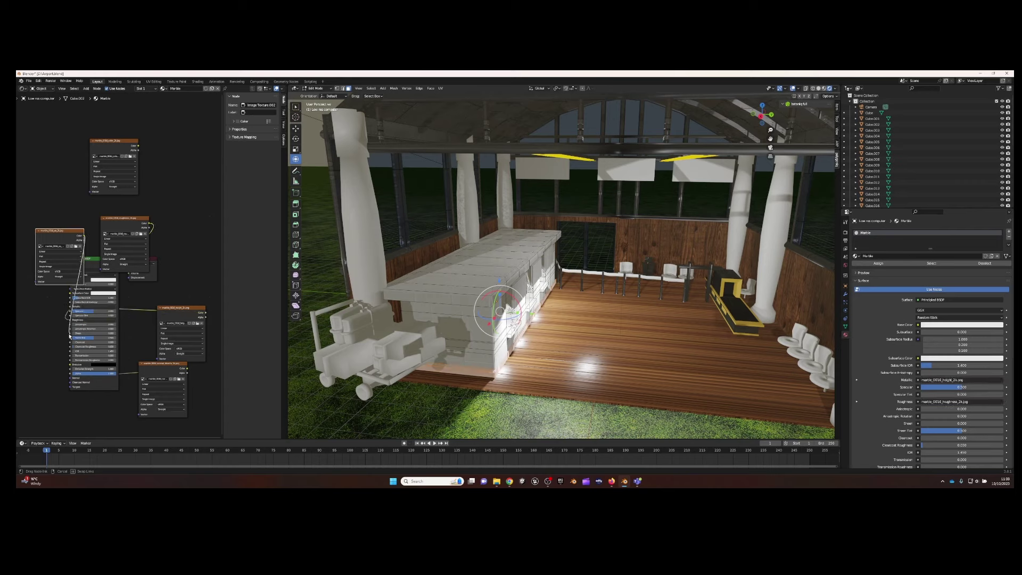
{"action": "left_click_drag", "start_coordinate": [59, 230], "coordinate": [39, 327]}
{"action": "left_click_drag", "start_coordinate": [138, 146], "coordinate": [148, 158]}
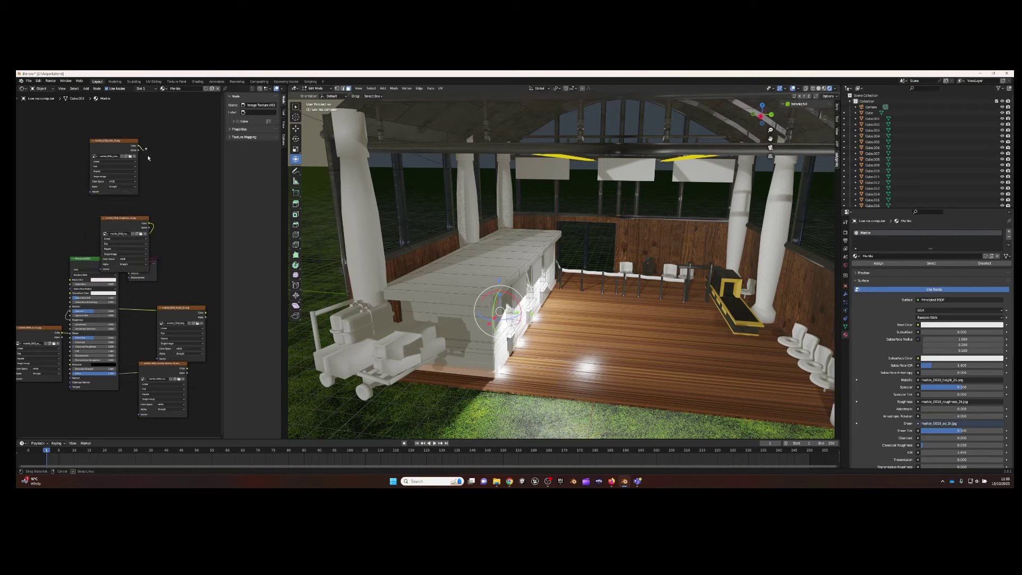
{"action": "left_click_drag", "start_coordinate": [68, 280], "coordinate": [69, 280]}
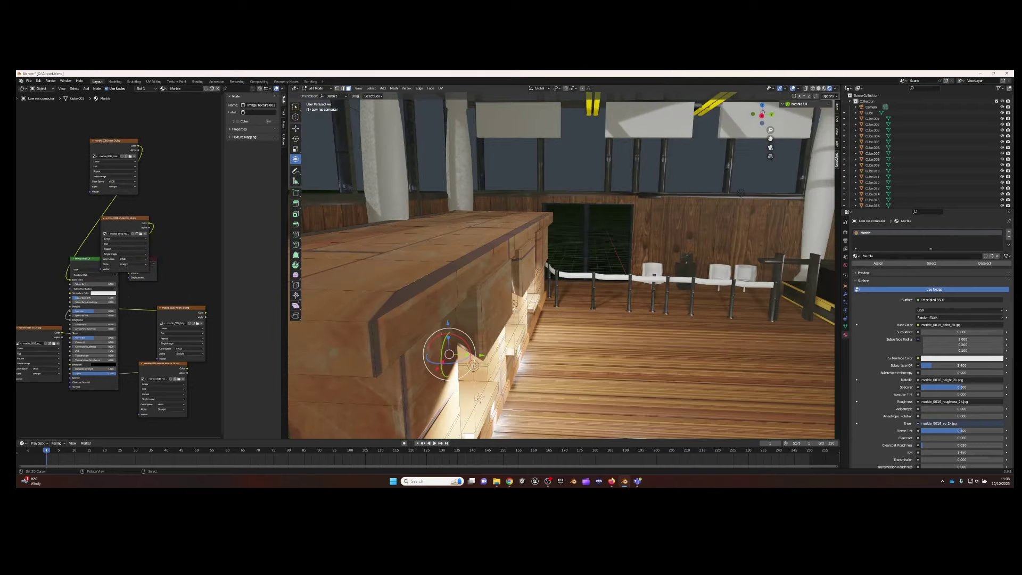
{"action": "mouse_move", "coordinate": [146, 367]}
{"action": "left_mouse_down"}
{"action": "mouse_move", "coordinate": [129, 416]}
{"action": "mouse_move", "coordinate": [88, 433]}
{"action": "left_mouse_up"}
Add a Normal Map node to the marble shader
{"action": "left_click", "coordinate": [86, 89]}
{"action": "type", "text": "normal map"}
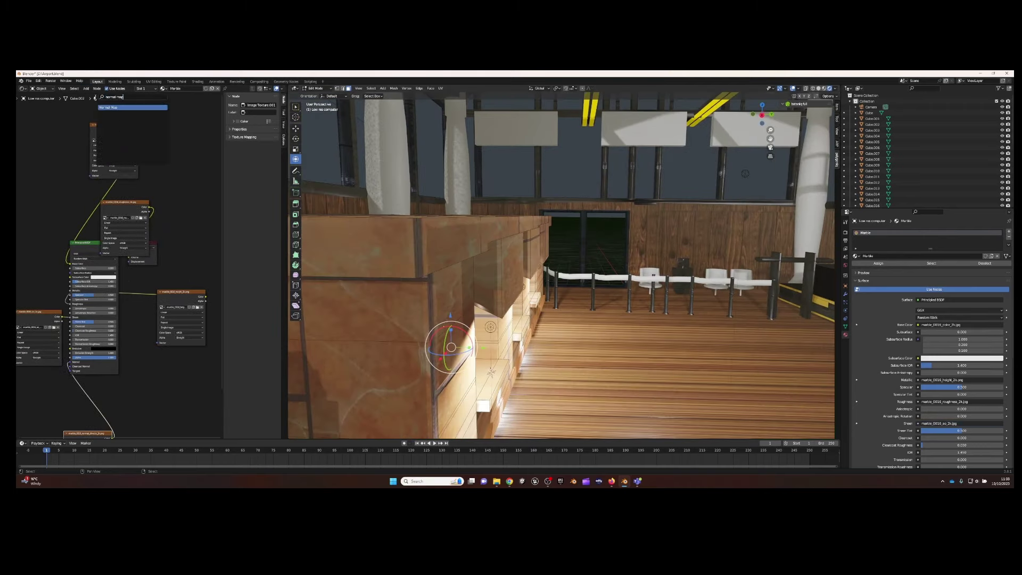
{"action": "key", "text": "Return"}
{"action": "left_click", "coordinate": [141, 391]}
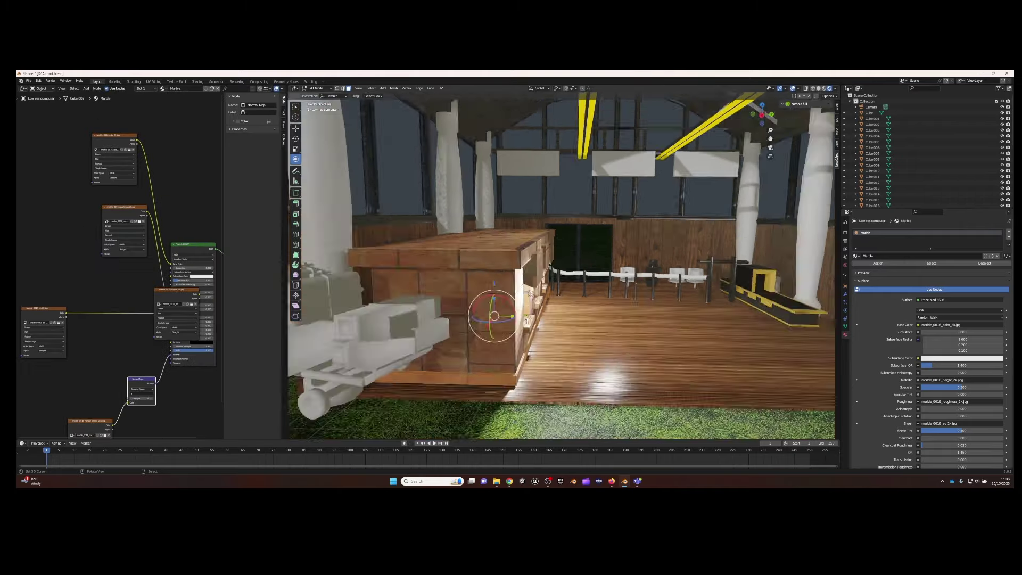
{"action": "middle_click_drag", "start_coordinate": [529, 293], "coordinate": [450, 340]}
Cube-project the counter's UVs
{"action": "key", "text": "u"}
{"action": "left_click", "coordinate": [513, 310]}
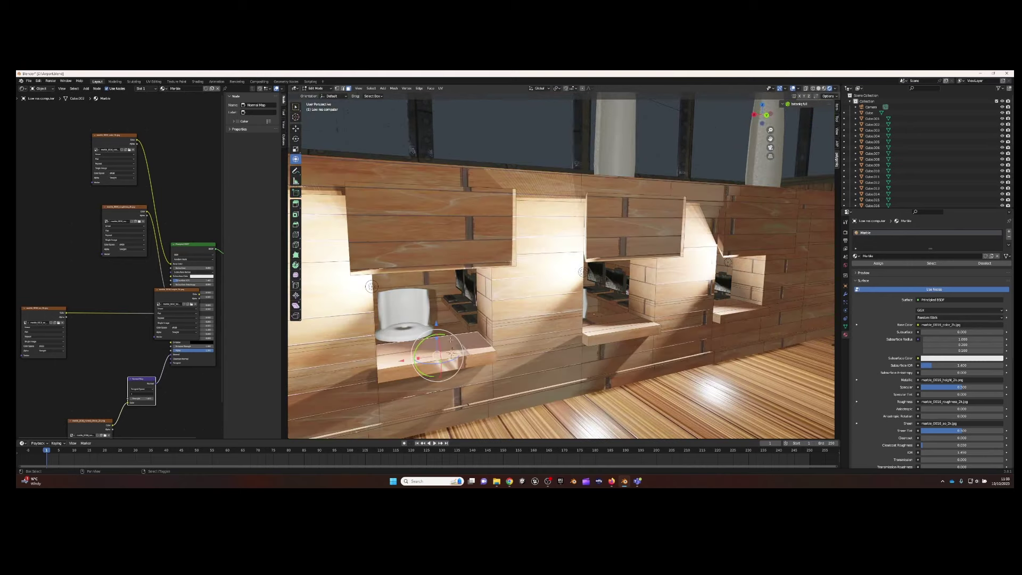
{"action": "middle_click_drag", "start_coordinate": [462, 347], "coordinate": [626, 335]}
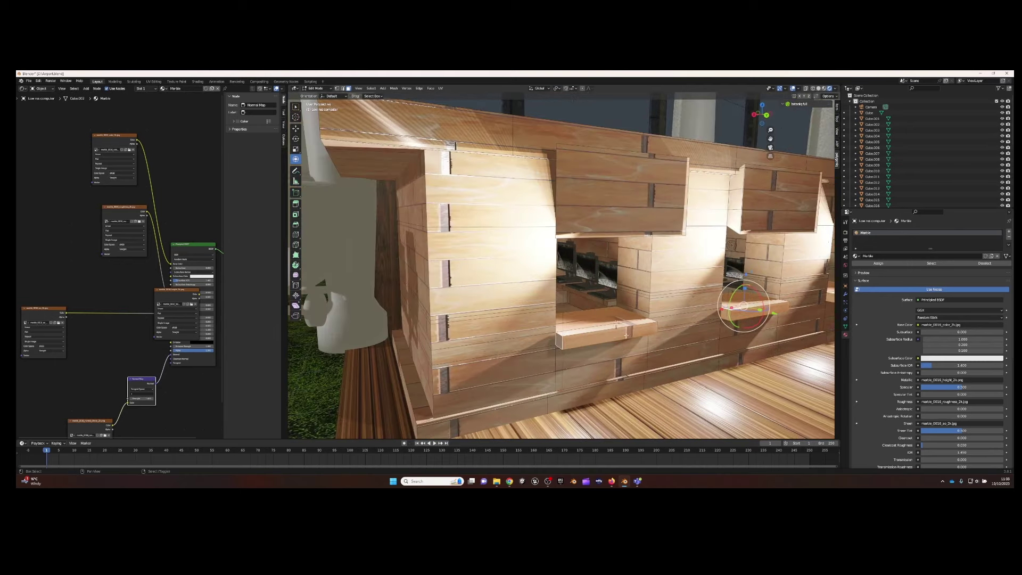
{"action": "mouse_move", "coordinate": [628, 296]}
{"action": "middle_mouse_down"}
{"action": "mouse_move", "coordinate": [676, 342]}
{"action": "mouse_move", "coordinate": [651, 315]}
{"action": "mouse_move", "coordinate": [719, 293]}
{"action": "mouse_move", "coordinate": [628, 319]}
{"action": "mouse_move", "coordinate": [585, 298]}
{"action": "middle_mouse_up"}
Add a second material slot holding the Marble material
{"action": "left_click", "coordinate": [1008, 232]}
{"action": "left_click", "coordinate": [855, 267]}
{"action": "left_click", "coordinate": [865, 232]}
{"action": "left_click", "coordinate": [866, 238]}
Scale down the wood UV islands in the UV Editor to enlarge the grain
{"action": "left_click", "coordinate": [21, 89]}
{"action": "left_click", "coordinate": [48, 133]}
{"action": "key", "text": "s"}
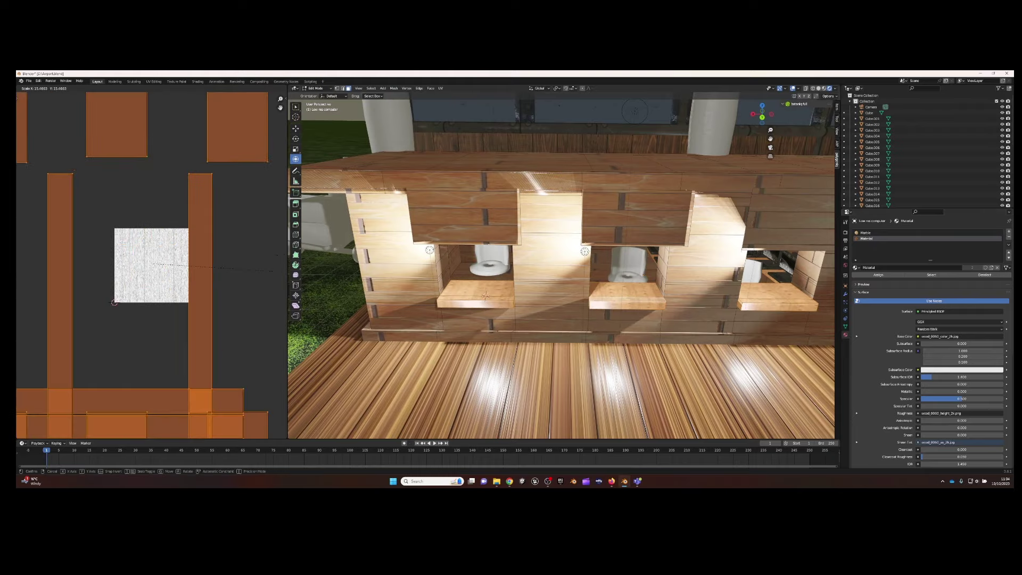
{"action": "left_click", "coordinate": [173, 273]}
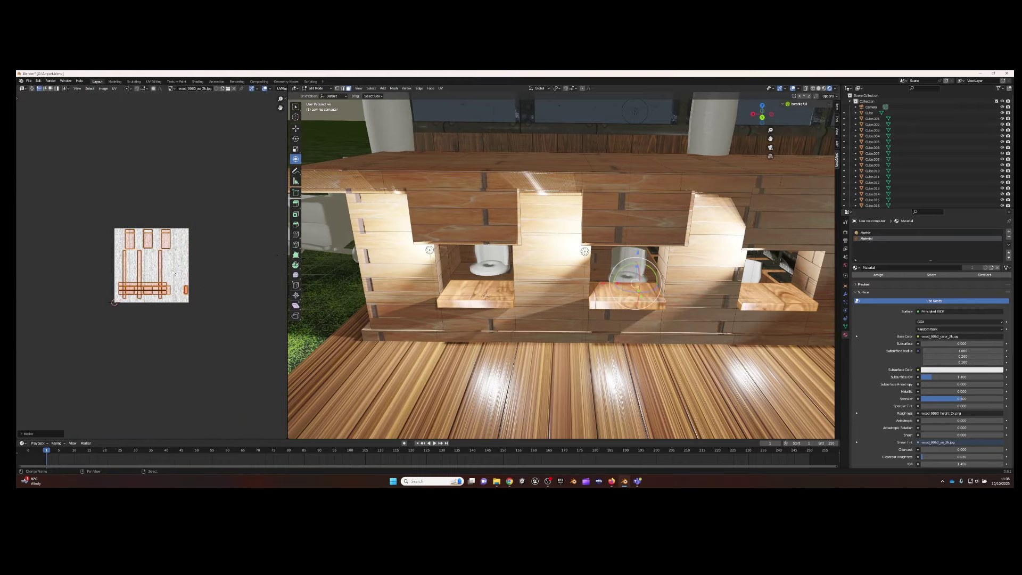
Assign Shiny metal to the counter's thin faces through a new material slot
{"action": "middle_click_drag", "start_coordinate": [612, 298], "coordinate": [631, 305]}
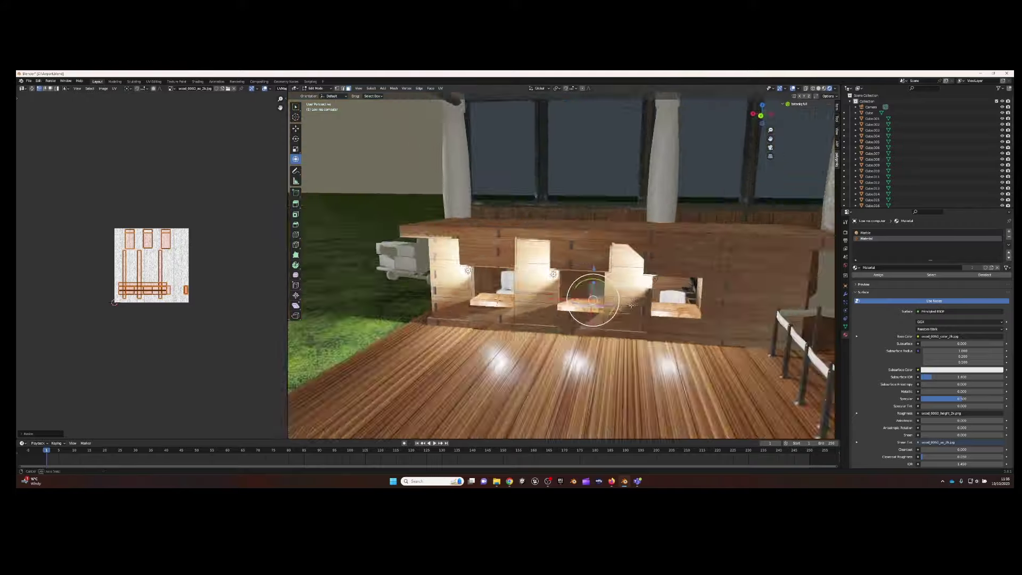
{"action": "mouse_move", "coordinate": [631, 305]}
{"action": "middle_mouse_down"}
{"action": "mouse_move", "coordinate": [598, 304]}
{"action": "mouse_move", "coordinate": [736, 280]}
{"action": "middle_mouse_up"}
{"action": "left_click", "coordinate": [598, 304]}
{"action": "left_click", "coordinate": [736, 280], "text": "alt+shift"}
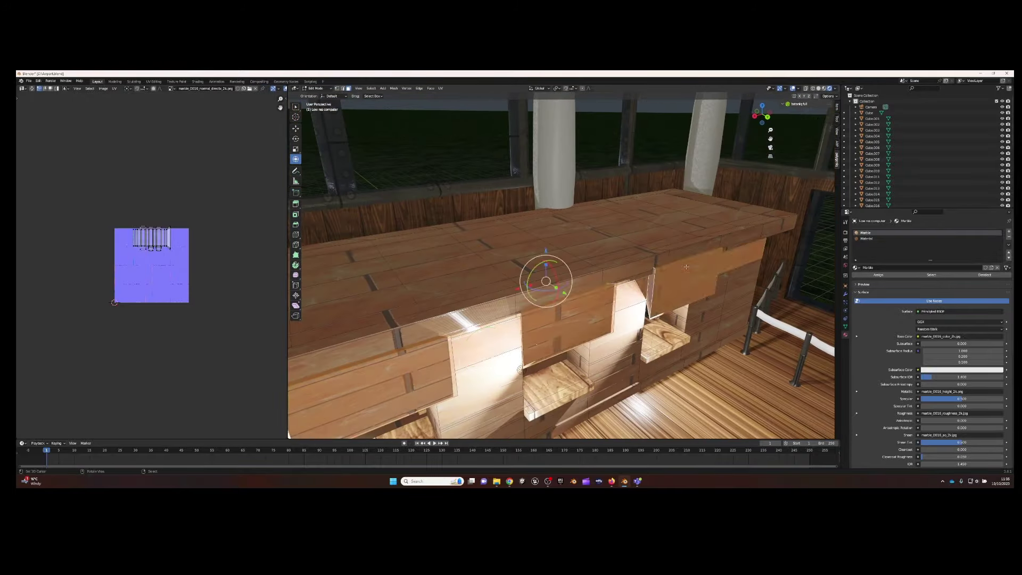
{"action": "left_click", "coordinate": [1007, 231]}
{"action": "left_click", "coordinate": [855, 267]}
{"action": "left_click", "coordinate": [872, 304]}
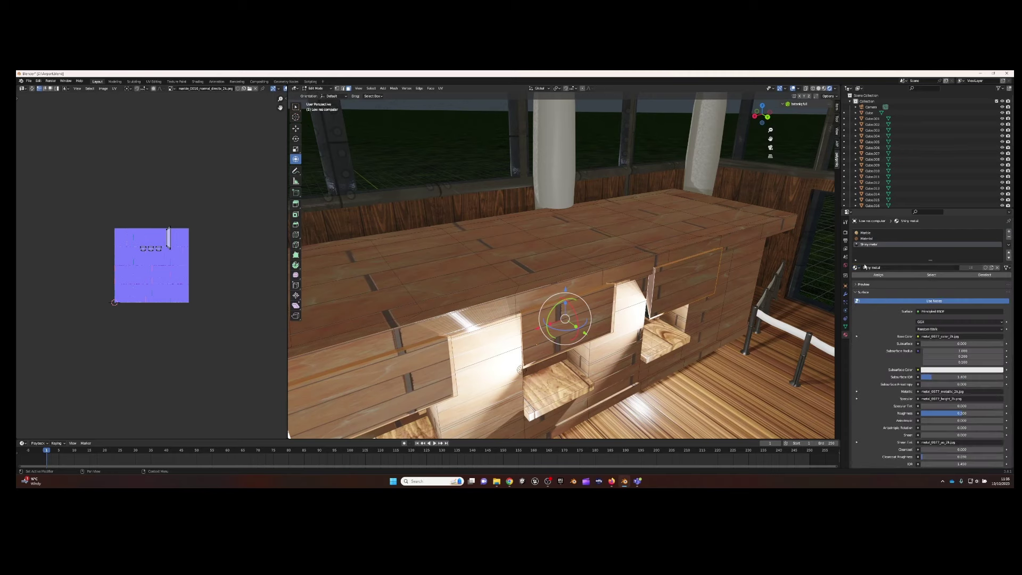
Add a glass material slot and assign glass to the selected counter faces
{"action": "middle_click_drag", "start_coordinate": [692, 320], "coordinate": [585, 309]}
{"action": "left_click", "coordinate": [988, 234]}
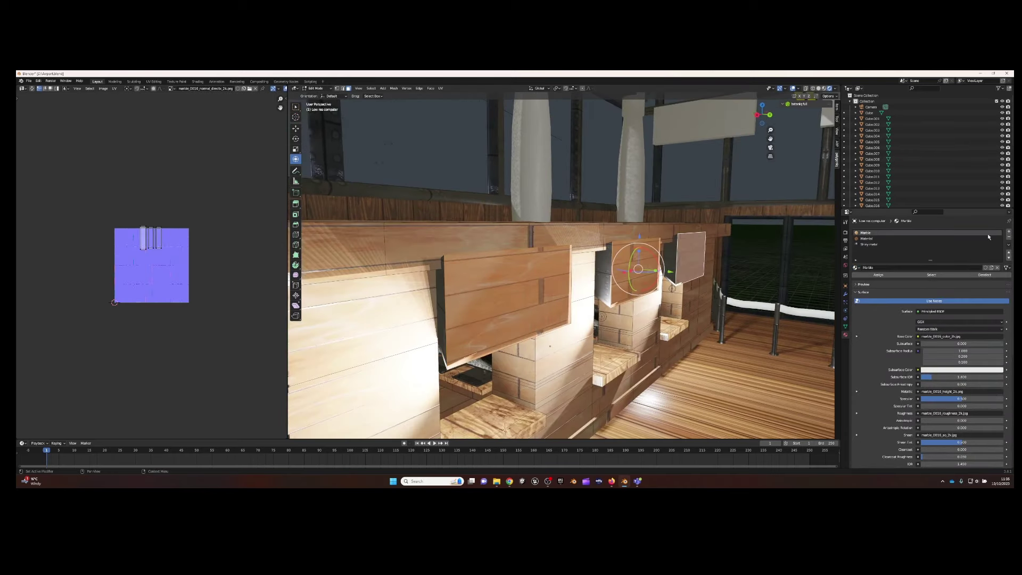
{"action": "left_click", "coordinate": [855, 268]}
{"action": "left_click", "coordinate": [878, 298]}
{"action": "left_click", "coordinate": [871, 275]}
{"action": "left_click", "coordinate": [856, 267]}
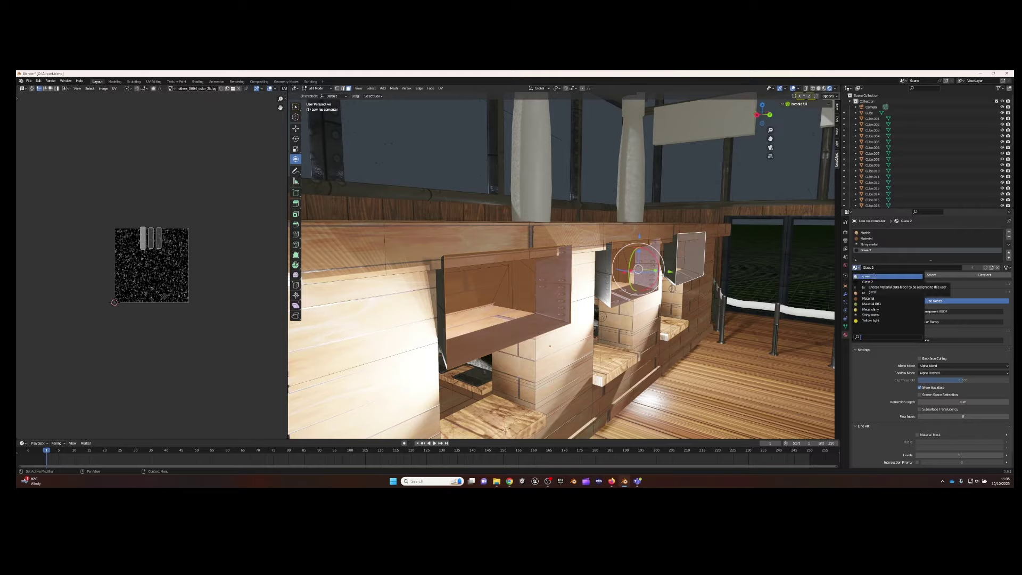
{"action": "left_click", "coordinate": [878, 290]}
{"action": "mouse_move", "coordinate": [532, 319]}
{"action": "middle_mouse_down"}
{"action": "mouse_move", "coordinate": [599, 316]}
{"action": "mouse_move", "coordinate": [532, 266]}
{"action": "mouse_move", "coordinate": [528, 277]}
{"action": "middle_mouse_up"}
{"action": "left_click", "coordinate": [538, 255]}
{"action": "scroll", "coordinate": [540, 256], "scroll_direction": "up", "scroll_amount": 5}
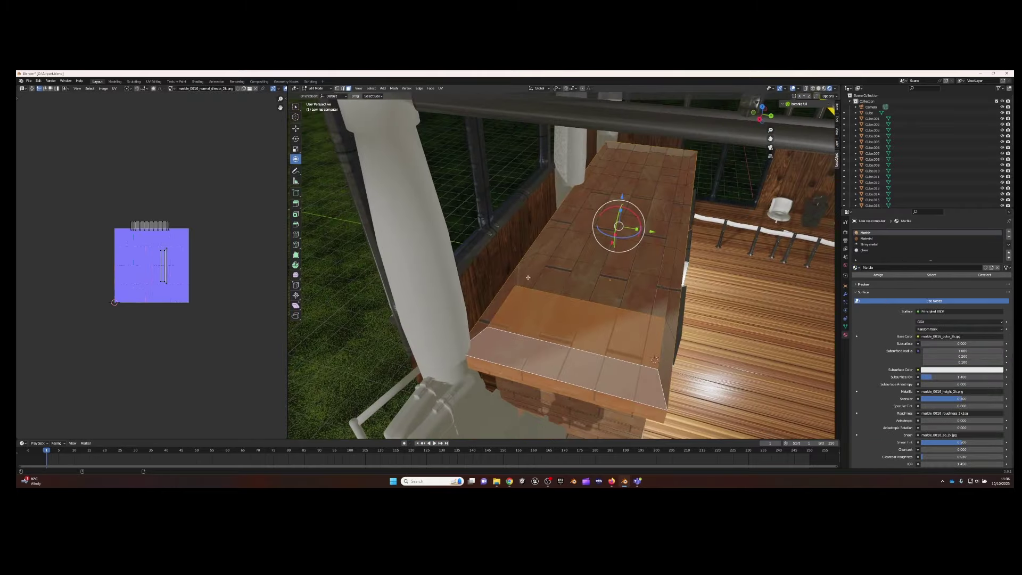
Assign Marble to the counter top's narrow back strip via a new slot
{"action": "left_click", "coordinate": [629, 175]}
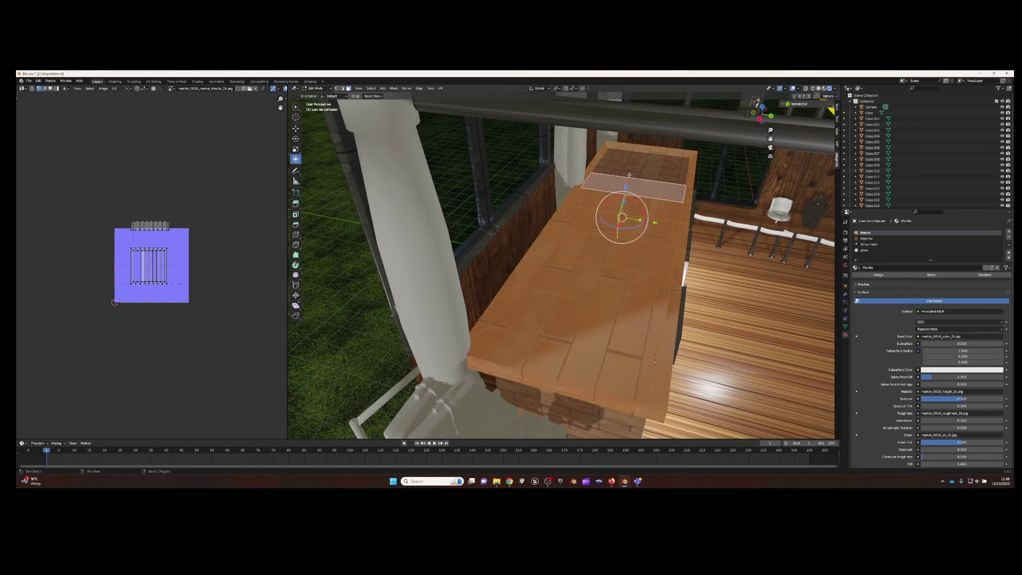
{"action": "left_click", "coordinate": [1008, 232]}
{"action": "left_click", "coordinate": [855, 267]}
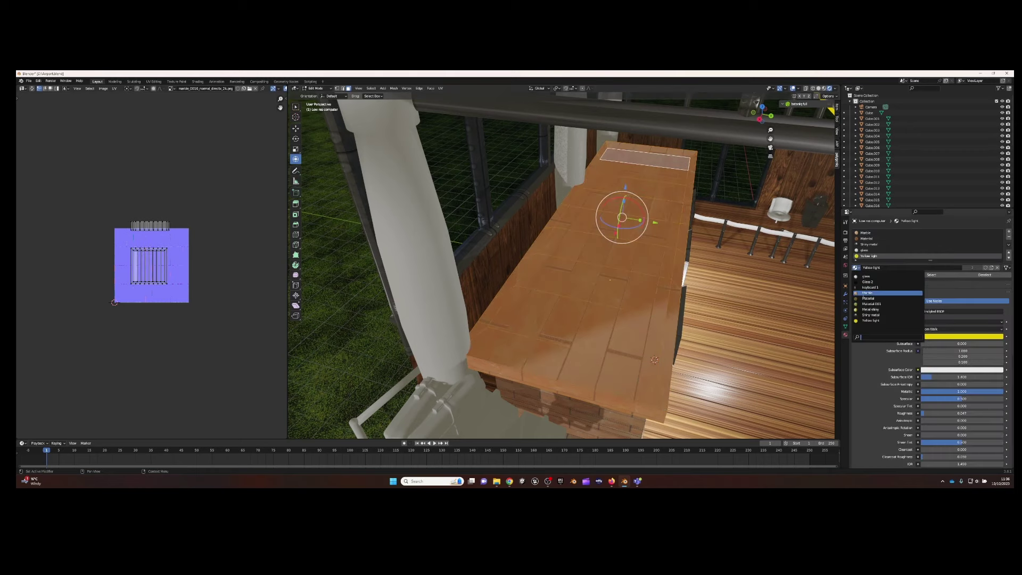
{"action": "left_click", "coordinate": [887, 293]}
Switch to the Metal shiny slot, then return to Object Mode and select a pillar
{"action": "middle_click_drag", "start_coordinate": [585, 298], "coordinate": [497, 400]}
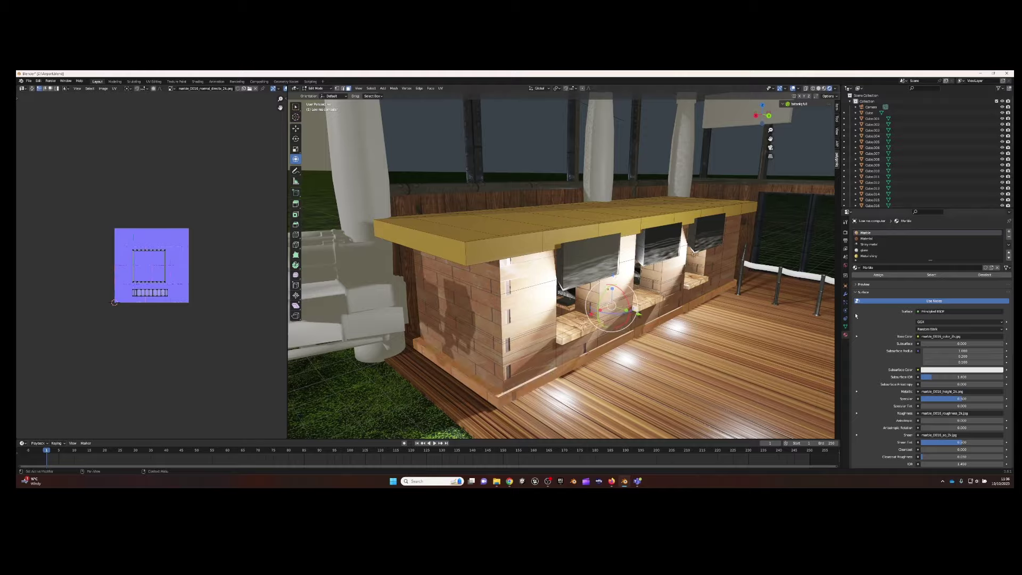
{"action": "left_click", "coordinate": [872, 256]}
{"action": "mouse_move", "coordinate": [532, 266]}
{"action": "middle_mouse_down"}
{"action": "mouse_move", "coordinate": [665, 255]}
{"action": "mouse_move", "coordinate": [545, 271]}
{"action": "middle_mouse_up"}
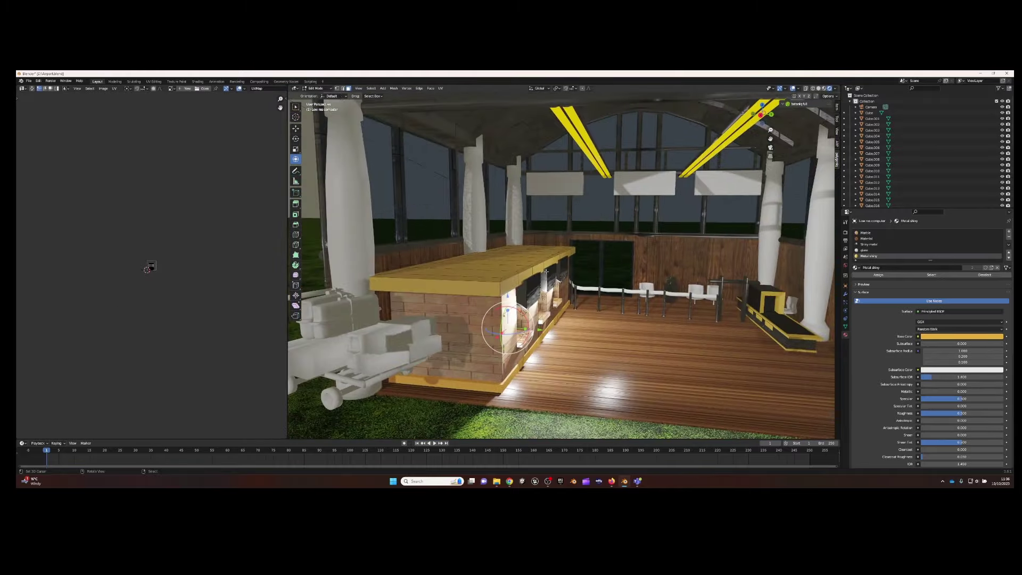
{"action": "left_click", "coordinate": [321, 95]}
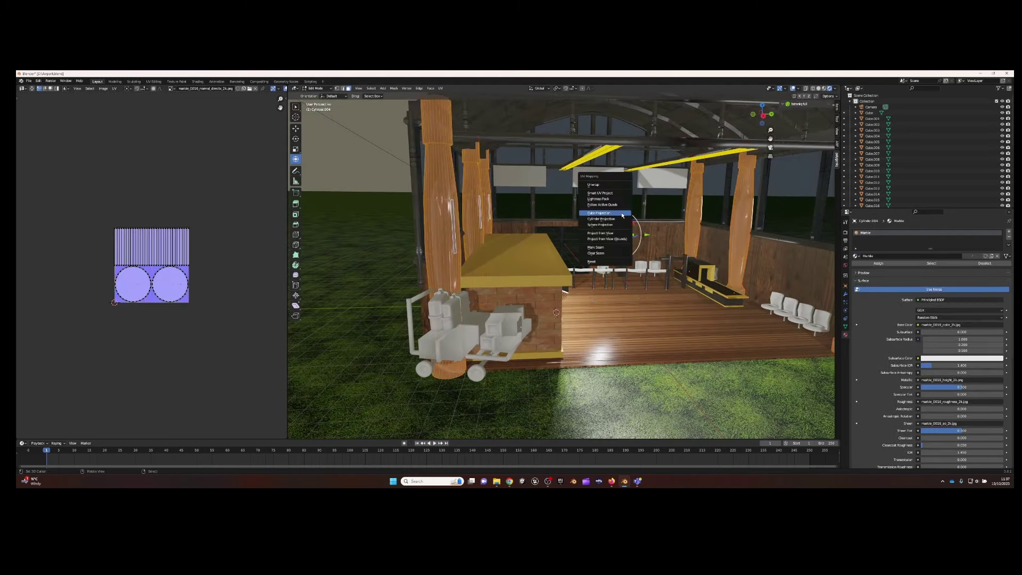
Cylinder-unwrap the pillar and place a duplicate beside it along the X axis
{"action": "left_click", "coordinate": [621, 214]}
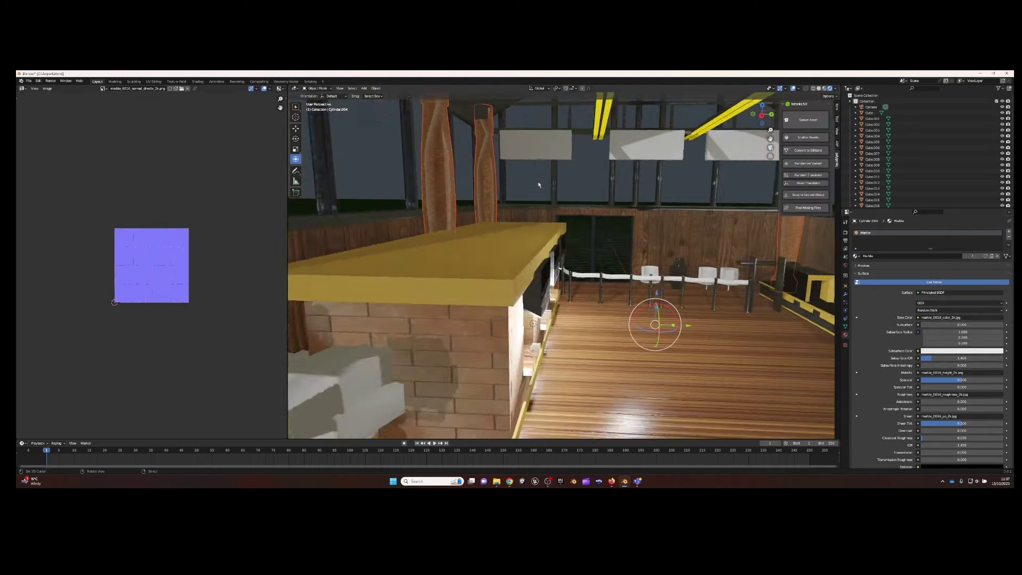
{"action": "key", "text": "shift+d"}
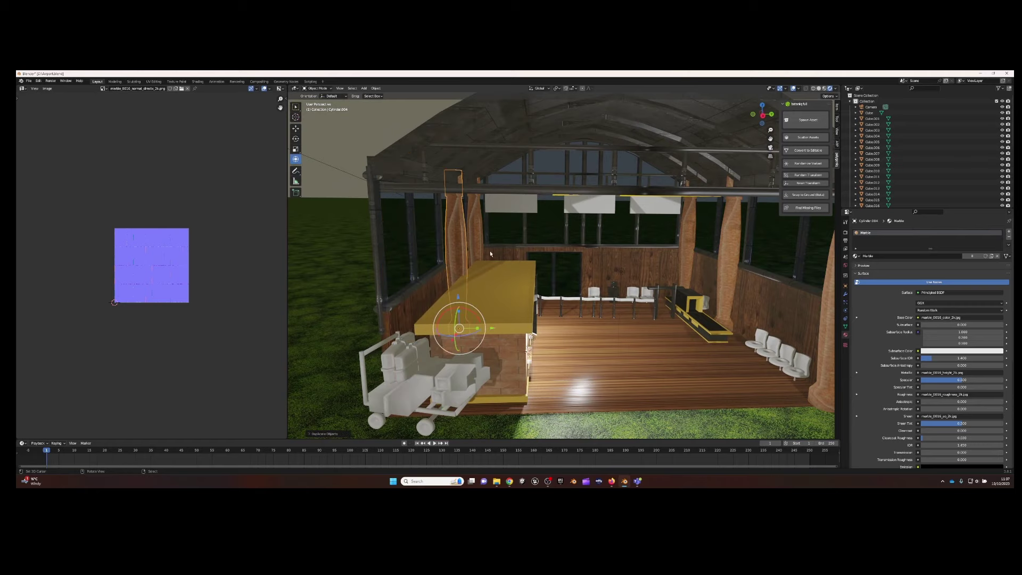
{"action": "key", "text": "g"}
{"action": "key", "text": "x"}
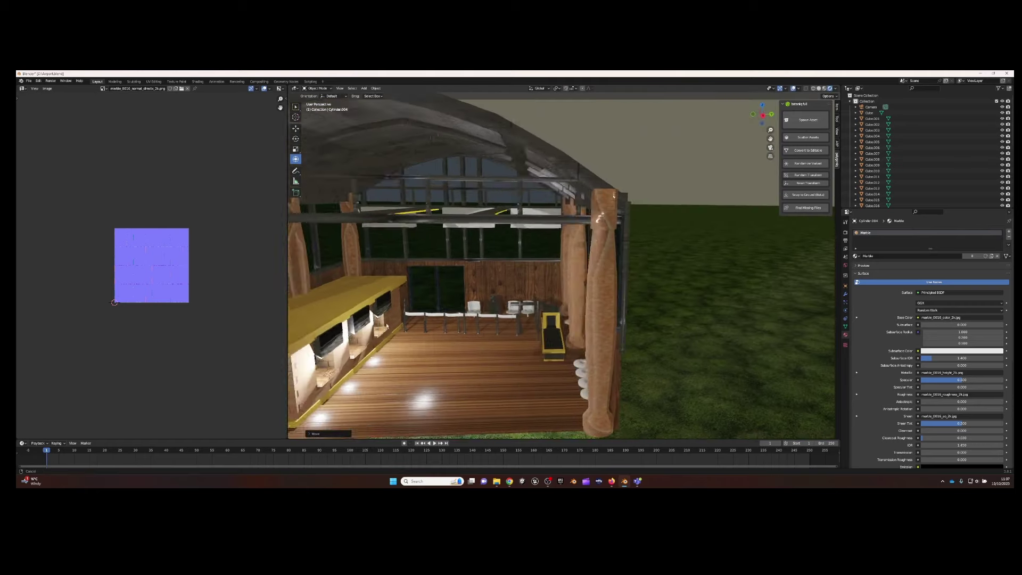
{"action": "mouse_move", "coordinate": [491, 307]}
{"action": "middle_mouse_down"}
{"action": "mouse_move", "coordinate": [341, 386]}
{"action": "mouse_move", "coordinate": [330, 213]}
{"action": "middle_mouse_up"}
{"action": "key", "text": "g"}
{"action": "key", "text": "x"}
{"action": "left_click", "coordinate": [337, 387]}
{"action": "scroll", "coordinate": [330, 213], "scroll_direction": "up", "scroll_amount": 3}
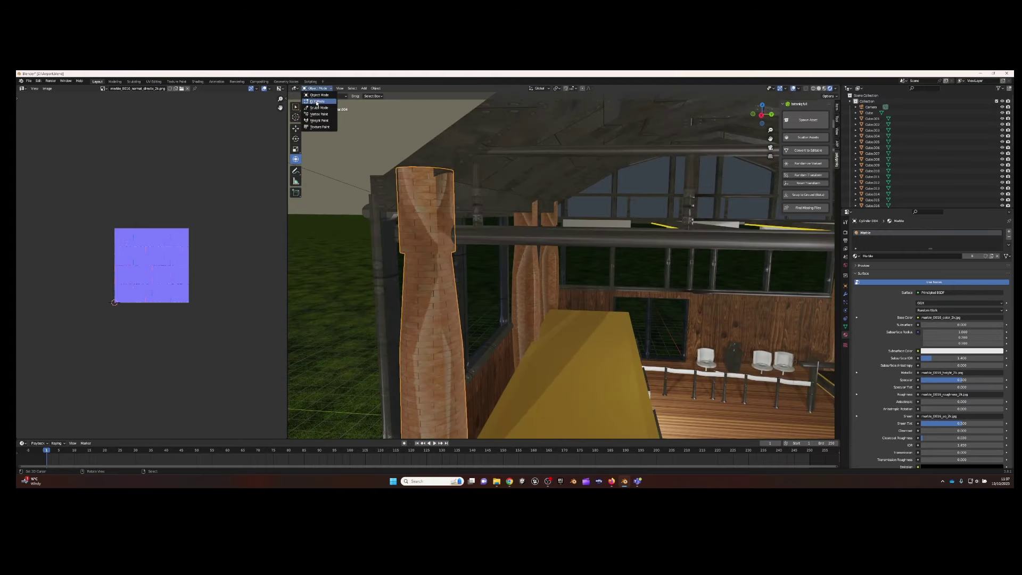
Duplicate the pillar's top faces, scale them to 1.614 and extrude a capital
{"action": "left_click", "coordinate": [317, 101]}
{"action": "key", "text": "shift+d"}
{"action": "key", "text": "Escape"}
{"action": "key", "text": "s"}
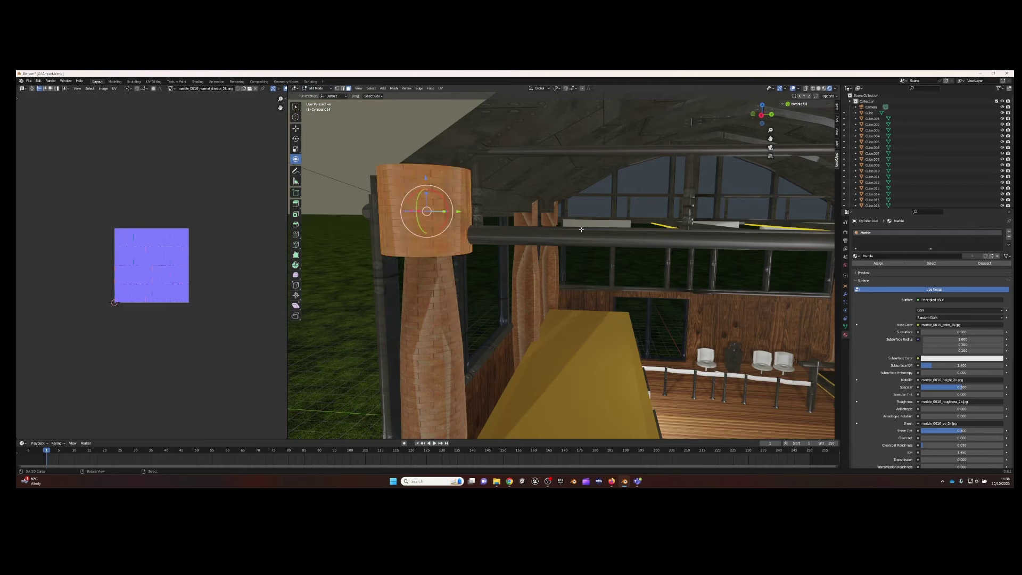
{"action": "key", "text": "e"}
{"action": "left_click", "coordinate": [561, 228]}
{"action": "middle_click_drag", "start_coordinate": [560, 227], "coordinate": [565, 265]}
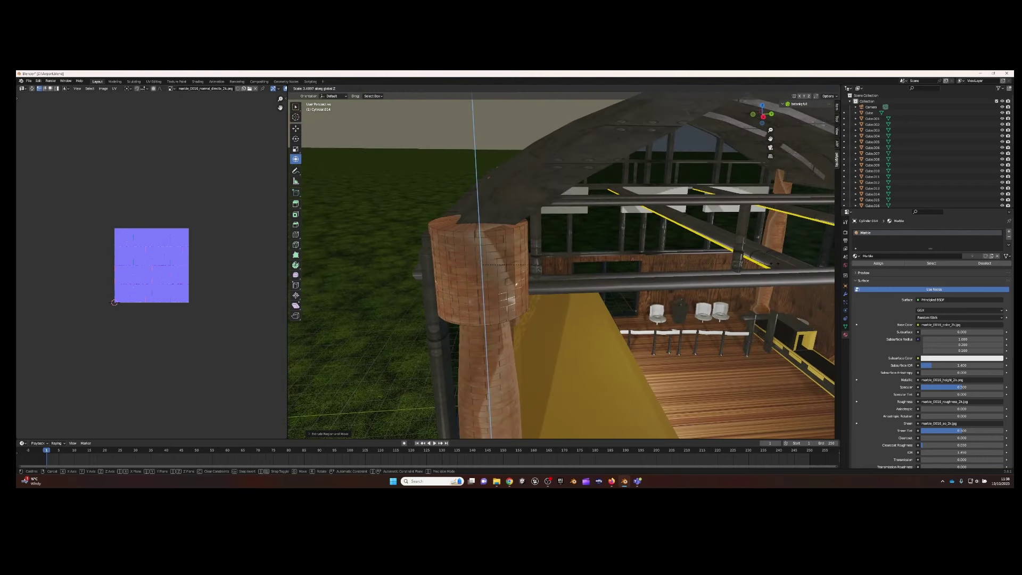
{"action": "middle_click_drag", "start_coordinate": [815, 268], "coordinate": [407, 217]}
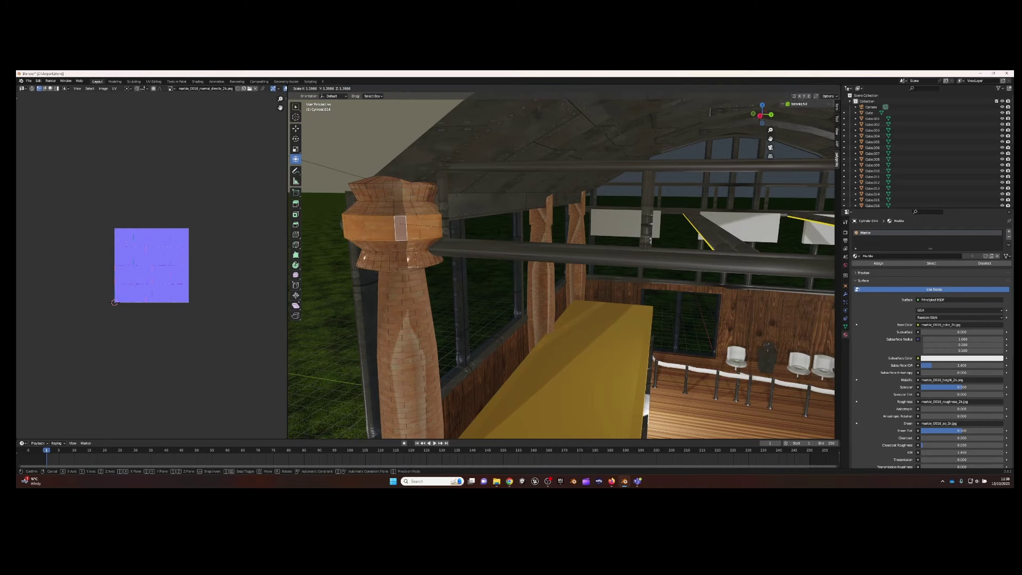
{"action": "mouse_move", "coordinate": [586, 266]}
{"action": "middle_mouse_down"}
{"action": "mouse_move", "coordinate": [533, 240]}
{"action": "mouse_move", "coordinate": [465, 238]}
{"action": "mouse_move", "coordinate": [473, 319]}
{"action": "mouse_move", "coordinate": [454, 407]}
{"action": "middle_mouse_up"}
Give the capital the Metal shiny material and place a first copy of the pillar
{"action": "left_click", "coordinate": [865, 298]}
{"action": "key", "text": "Tab"}
{"action": "key", "text": "shift+d"}
{"action": "right_click", "coordinate": [496, 236]}
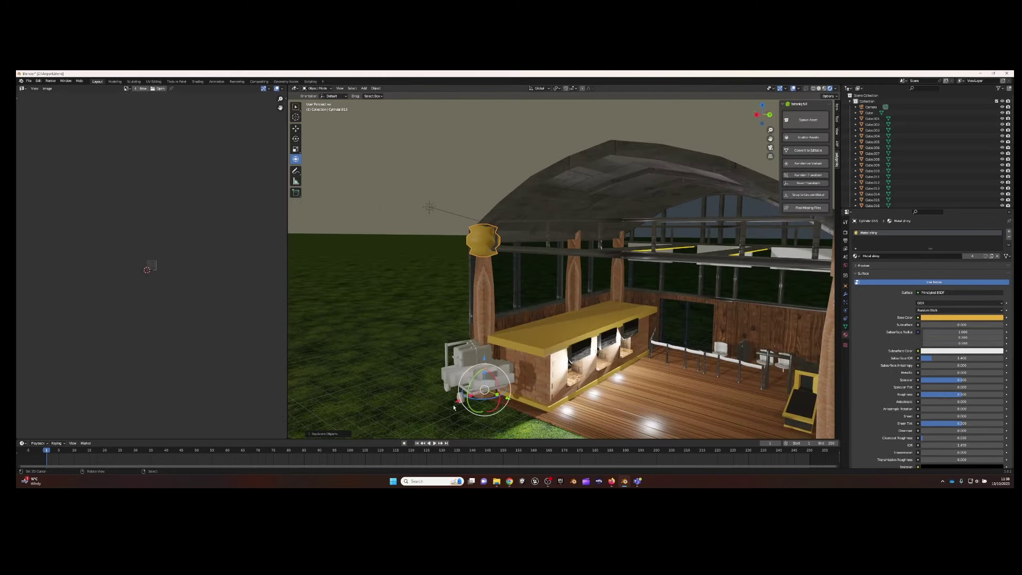
{"action": "left_click", "coordinate": [551, 384]}
Place a second copy of the capped pillar on another post
{"action": "mouse_move", "coordinate": [551, 383]}
{"action": "middle_mouse_down"}
{"action": "mouse_move", "coordinate": [559, 319]}
{"action": "mouse_move", "coordinate": [594, 265]}
{"action": "middle_mouse_up"}
{"action": "scroll", "coordinate": [556, 371], "scroll_direction": "up", "scroll_amount": 3}
{"action": "left_click", "coordinate": [586, 371]}
{"action": "key", "text": "shift+d"}
{"action": "right_click", "coordinate": [586, 371]}
{"action": "left_click", "coordinate": [649, 349]}
Move a pillar copy into position on the hall's upper frame
{"action": "middle_click_drag", "start_coordinate": [648, 349], "coordinate": [612, 298]}
{"action": "scroll", "coordinate": [575, 243], "scroll_direction": "down", "scroll_amount": 3}
{"action": "middle_click_drag", "start_coordinate": [525, 235], "coordinate": [721, 346]}
{"action": "key", "text": "g"}
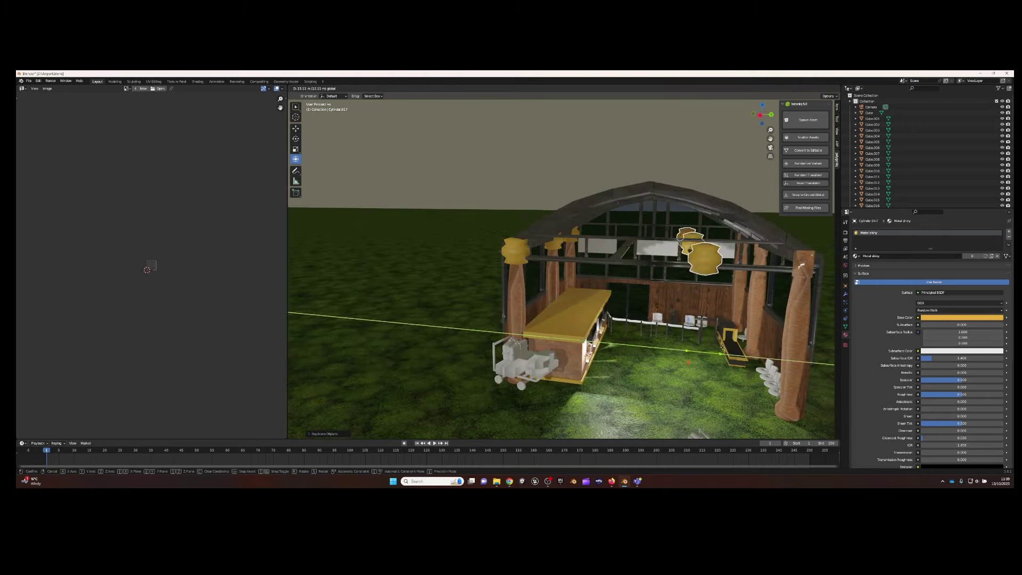
{"action": "left_click", "coordinate": [785, 348]}
{"action": "mouse_move", "coordinate": [784, 348]}
{"action": "middle_mouse_down"}
{"action": "mouse_move", "coordinate": [661, 319]}
{"action": "mouse_move", "coordinate": [558, 319]}
{"action": "mouse_move", "coordinate": [597, 326]}
{"action": "middle_mouse_up"}
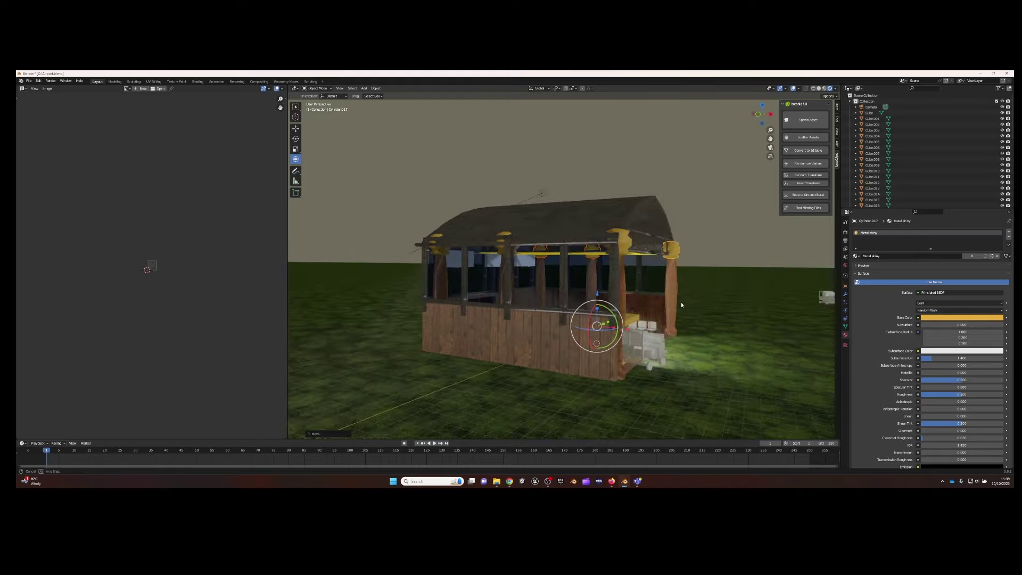
{"action": "scroll", "coordinate": [612, 314], "scroll_direction": "up", "scroll_amount": 4}
{"action": "middle_click_drag", "start_coordinate": [457, 174], "coordinate": [535, 273]}
Create a new red material for the queue barrier rope
{"action": "scroll", "coordinate": [506, 224], "scroll_direction": "up", "scroll_amount": 3}
{"action": "left_click", "coordinate": [536, 272]}
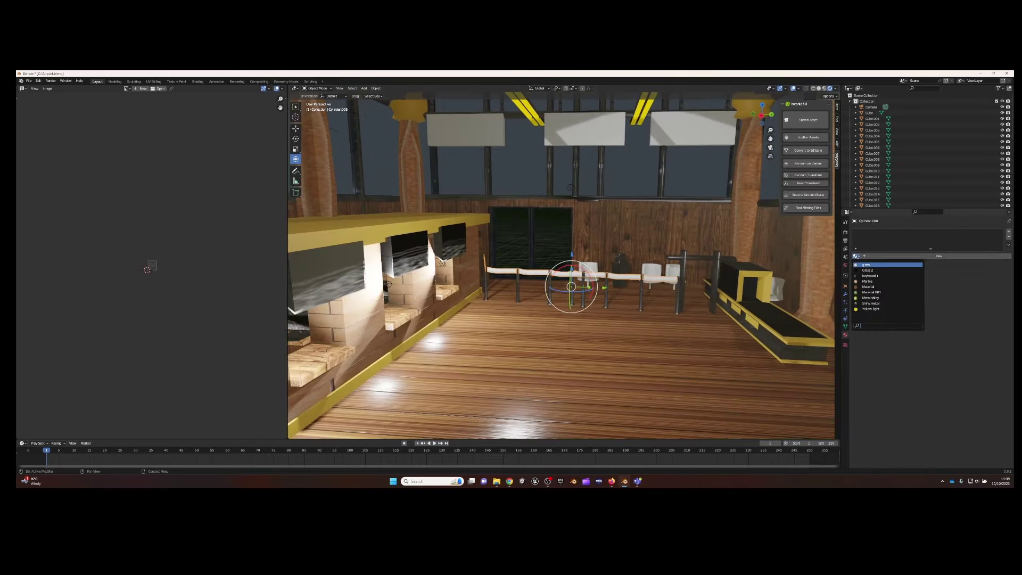
{"action": "left_click", "coordinate": [889, 255]}
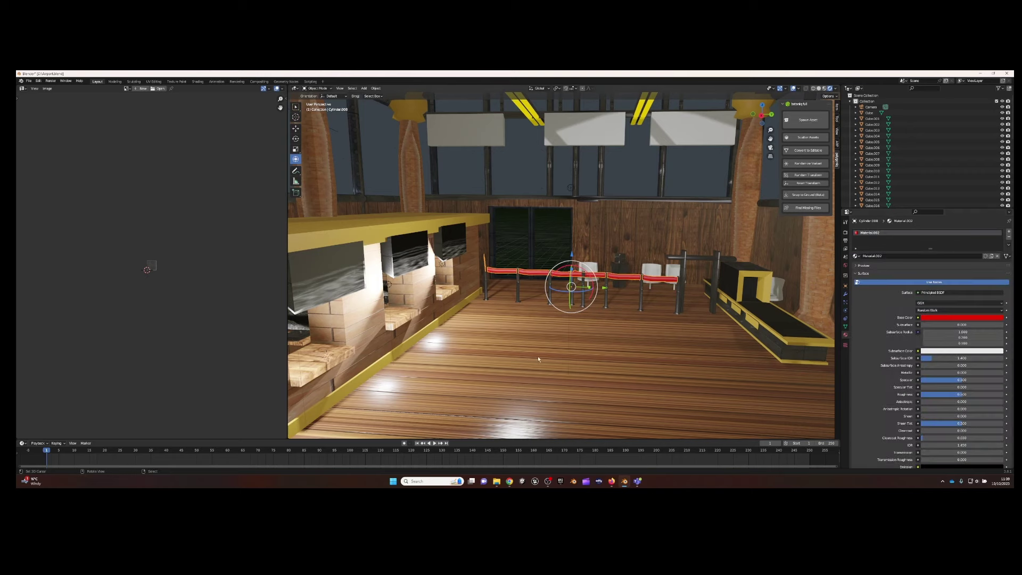
{"action": "left_click", "coordinate": [665, 325]}
{"action": "middle_click_drag", "start_coordinate": [665, 325], "coordinate": [480, 323]}
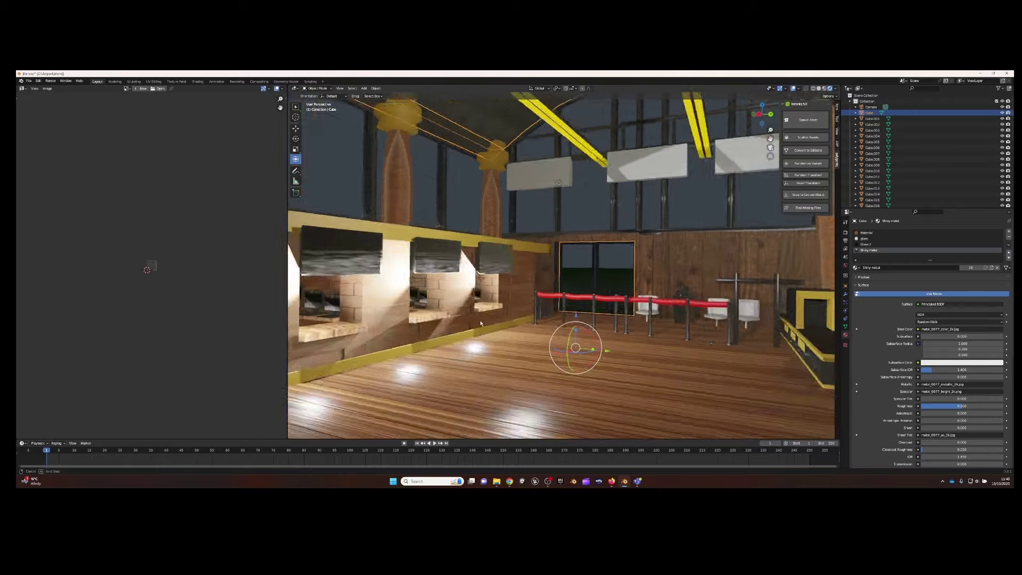
{"action": "scroll", "coordinate": [481, 323], "scroll_direction": "down", "scroll_amount": 5}
{"action": "scroll", "coordinate": [481, 323], "scroll_direction": "up", "scroll_amount": 5}
{"action": "mouse_move", "coordinate": [480, 323]}
{"action": "middle_mouse_down"}
{"action": "mouse_move", "coordinate": [649, 325]}
{"action": "mouse_move", "coordinate": [578, 271]}
{"action": "middle_mouse_up"}
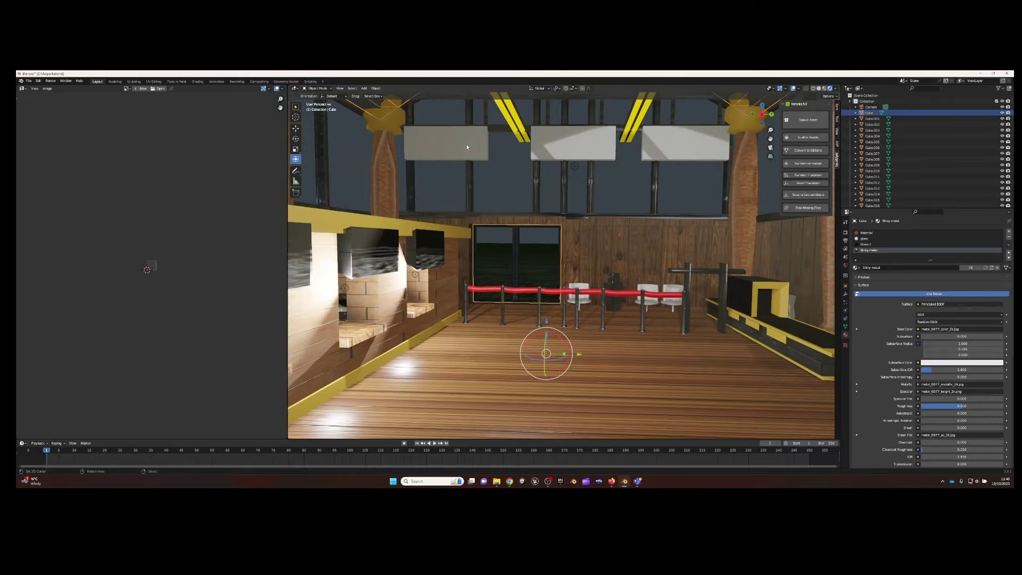
Give the middle, right and left ceiling panels the keyboard material
{"action": "left_click", "coordinate": [573, 149]}
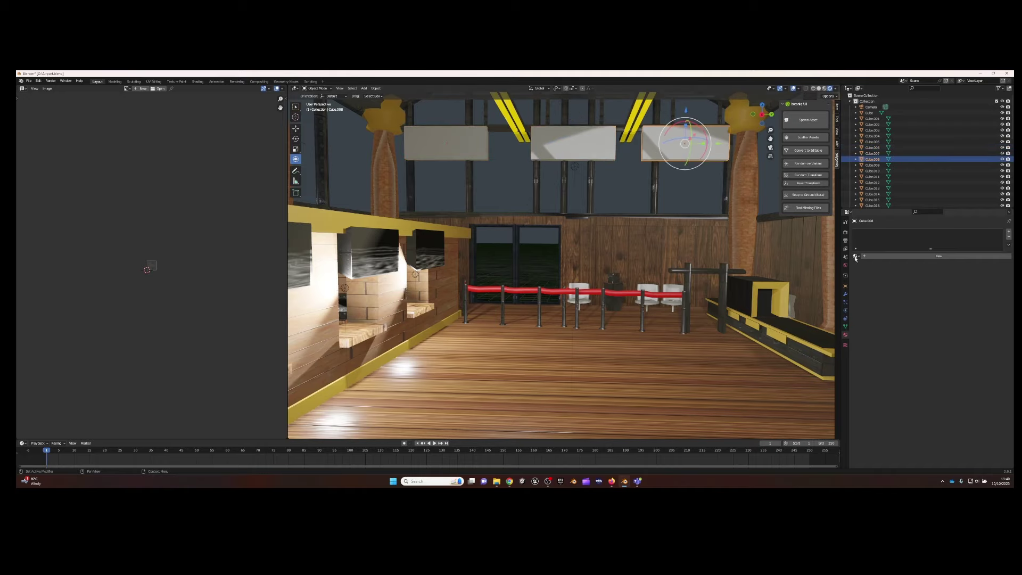
{"action": "left_click", "coordinate": [875, 276]}
{"action": "left_click", "coordinate": [572, 144]}
{"action": "left_click", "coordinate": [856, 256]}
{"action": "left_click", "coordinate": [870, 276]}
{"action": "left_click", "coordinate": [446, 144]}
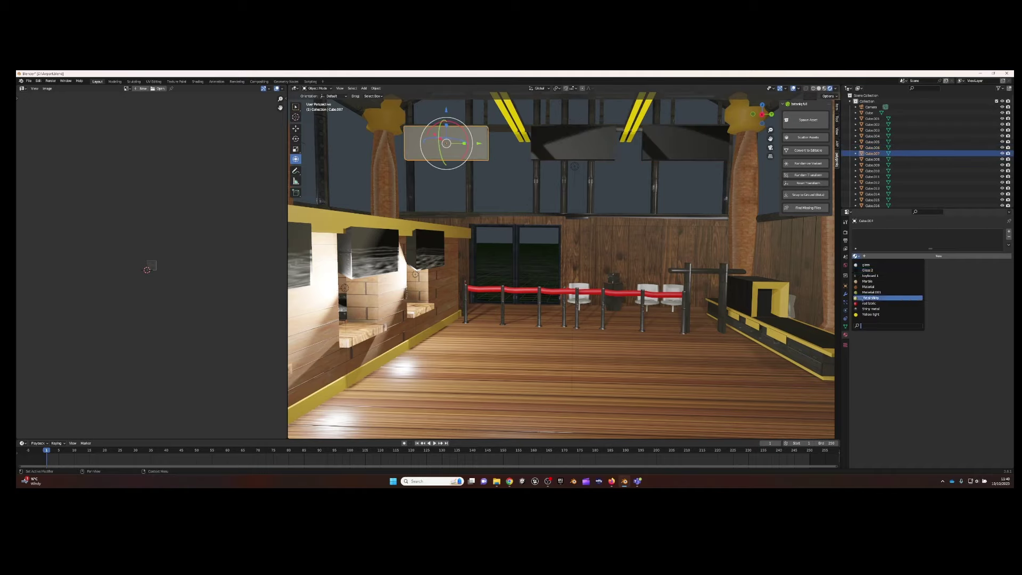
{"action": "left_click", "coordinate": [870, 276]}
{"action": "scroll", "coordinate": [589, 245], "scroll_direction": "down", "scroll_amount": 3}
{"action": "middle_click_drag", "start_coordinate": [590, 245], "coordinate": [506, 276]}
{"action": "left_click", "coordinate": [469, 290]}
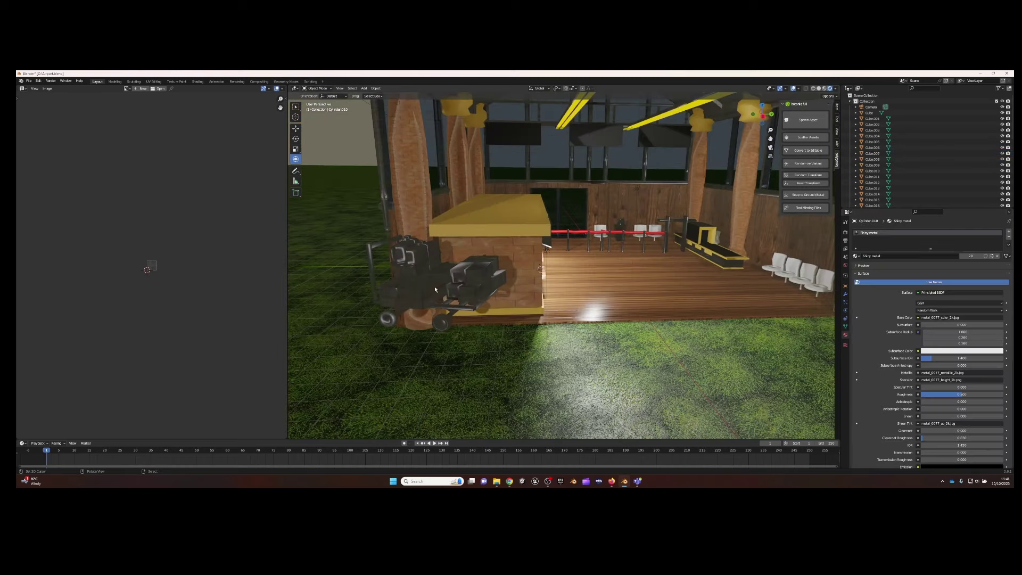
Add a material slot holding the wood Material and assign it to the crate faces
{"action": "key", "text": "Tab"}
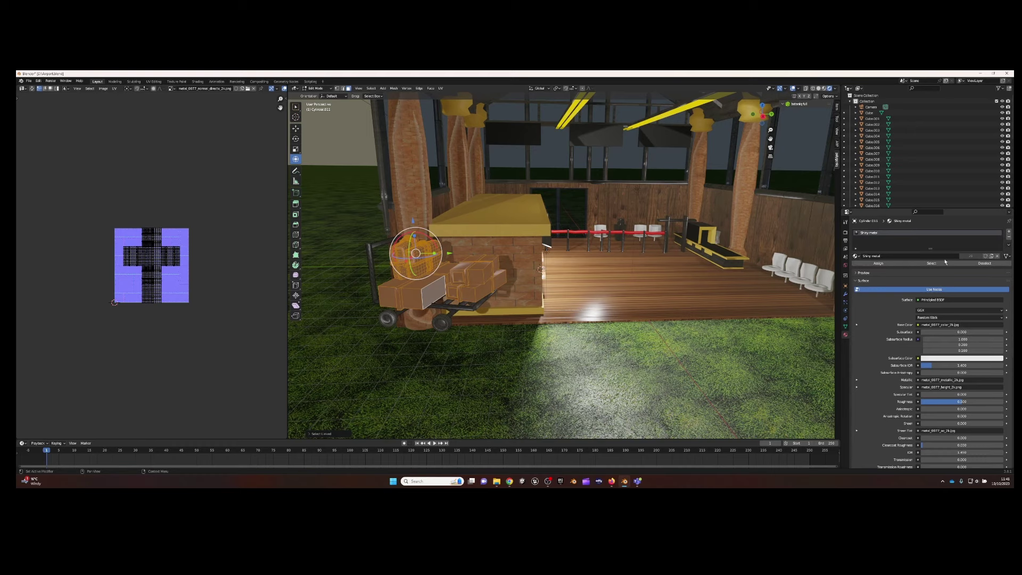
{"action": "left_click", "coordinate": [1008, 231]}
{"action": "left_click", "coordinate": [855, 267]}
{"action": "left_click", "coordinate": [870, 298]}
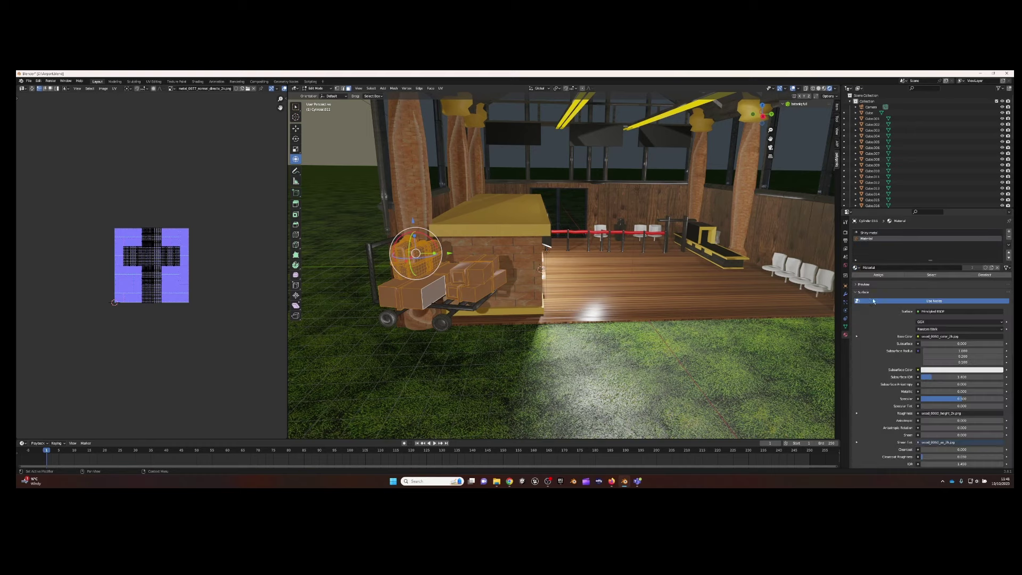
{"action": "left_click", "coordinate": [483, 278], "text": "alt"}
Select edge loops on the crates and inspect the wood-textured luggage from several angles
{"action": "scroll", "coordinate": [479, 279], "scroll_direction": "up", "scroll_amount": 5}
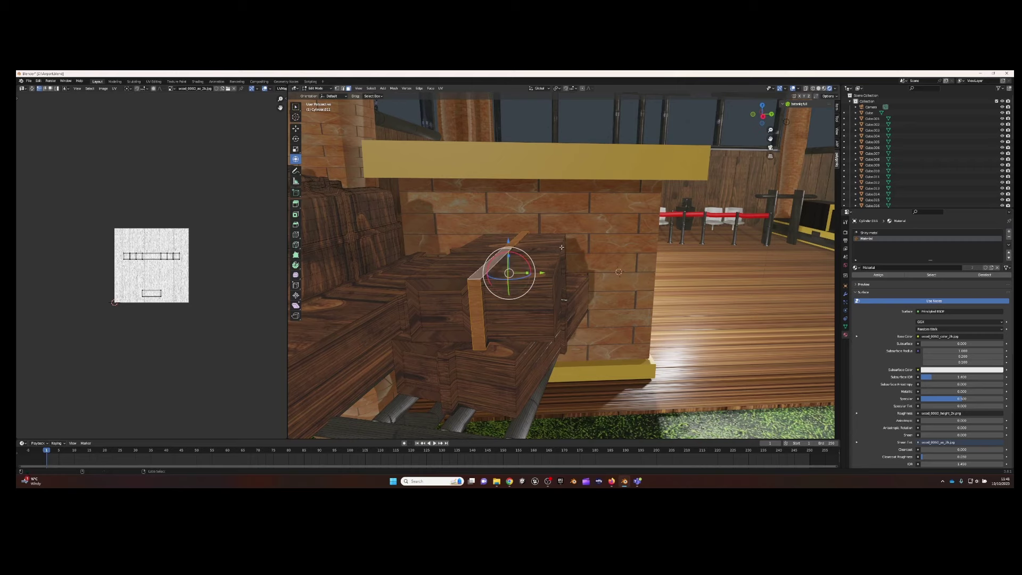
{"action": "mouse_move", "coordinate": [561, 247]}
{"action": "middle_mouse_down"}
{"action": "mouse_move", "coordinate": [451, 292]}
{"action": "mouse_move", "coordinate": [539, 262]}
{"action": "mouse_move", "coordinate": [718, 332]}
{"action": "mouse_move", "coordinate": [722, 211]}
{"action": "middle_mouse_up"}
{"action": "left_click", "coordinate": [538, 261], "text": "alt"}
{"action": "left_click", "coordinate": [718, 332], "text": "alt"}
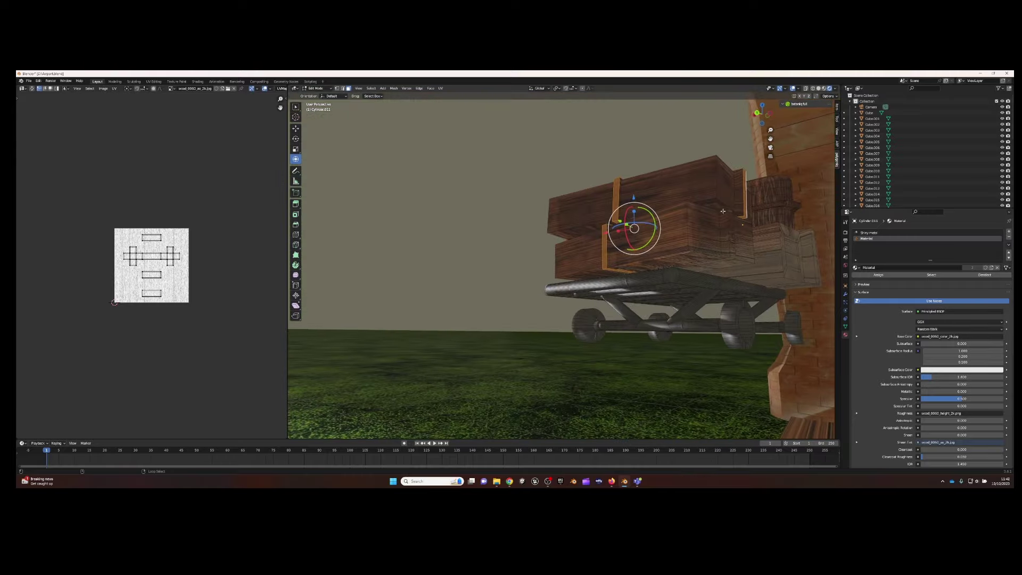
{"action": "middle_click_drag", "start_coordinate": [732, 257], "coordinate": [462, 253]}
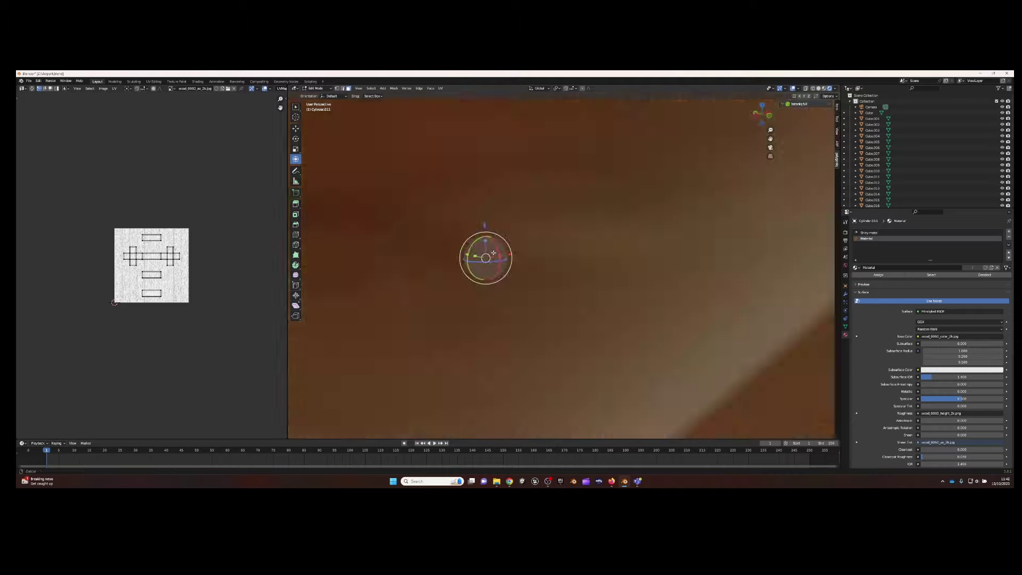
{"action": "mouse_move", "coordinate": [452, 309]}
{"action": "middle_mouse_down"}
{"action": "mouse_move", "coordinate": [591, 262]}
{"action": "mouse_move", "coordinate": [646, 269]}
{"action": "middle_mouse_up"}
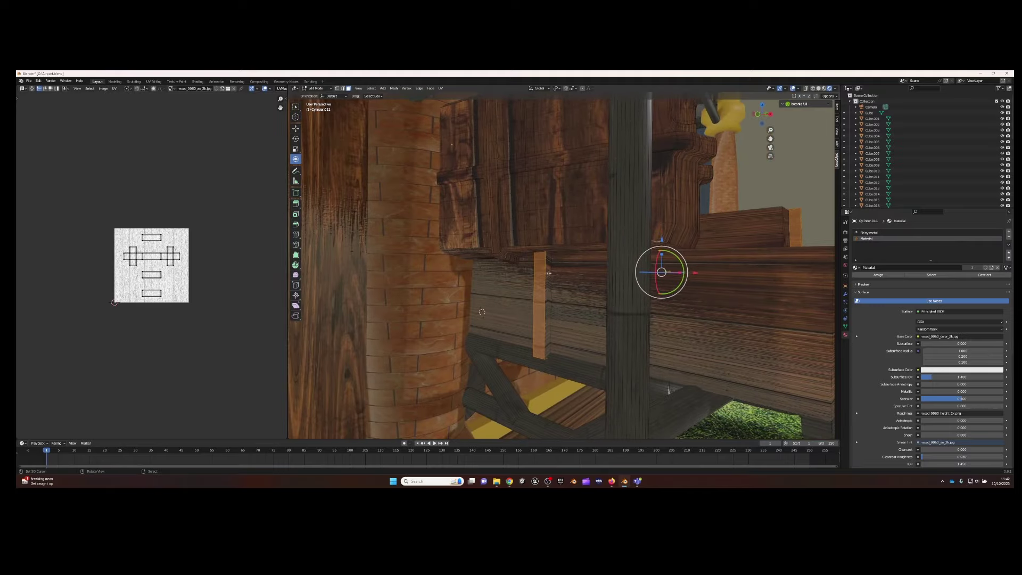
{"action": "mouse_move", "coordinate": [547, 354]}
{"action": "middle_mouse_down"}
{"action": "mouse_move", "coordinate": [560, 241]}
{"action": "mouse_move", "coordinate": [545, 228]}
{"action": "mouse_move", "coordinate": [569, 293]}
{"action": "middle_mouse_up"}
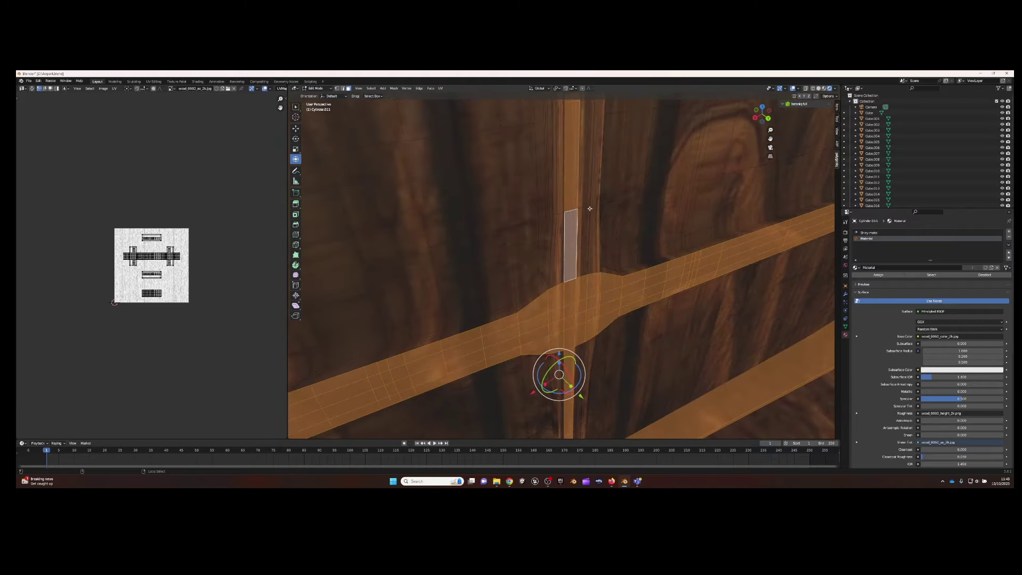
{"action": "mouse_move", "coordinate": [592, 201]}
{"action": "middle_mouse_down"}
{"action": "mouse_move", "coordinate": [646, 312]}
{"action": "mouse_move", "coordinate": [379, 318]}
{"action": "mouse_move", "coordinate": [774, 163]}
{"action": "mouse_move", "coordinate": [456, 148]}
{"action": "middle_mouse_up"}
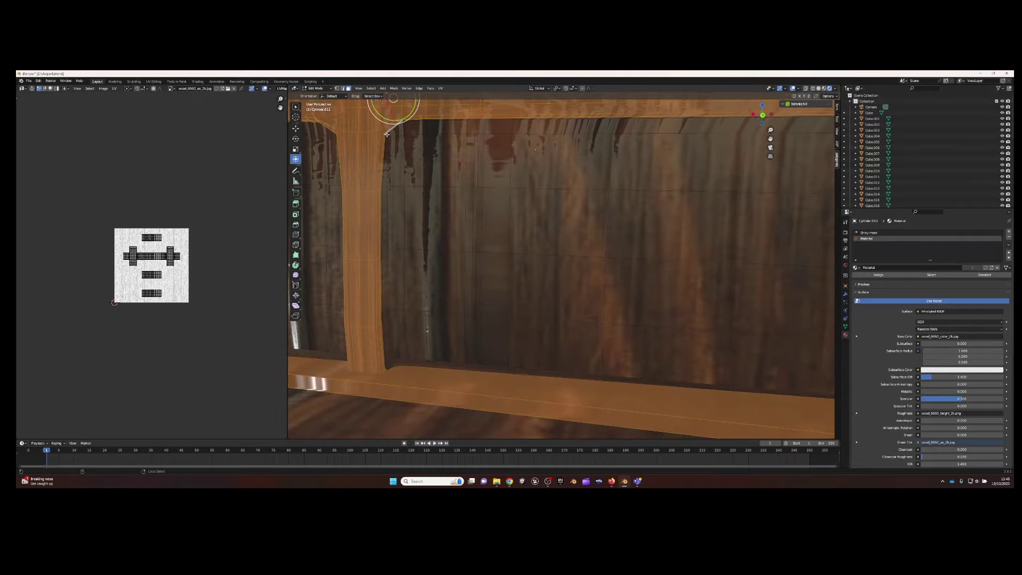
{"action": "mouse_move", "coordinate": [385, 136]}
{"action": "middle_mouse_down"}
{"action": "mouse_move", "coordinate": [457, 197]}
{"action": "mouse_move", "coordinate": [662, 225]}
{"action": "mouse_move", "coordinate": [564, 207]}
{"action": "middle_mouse_up"}
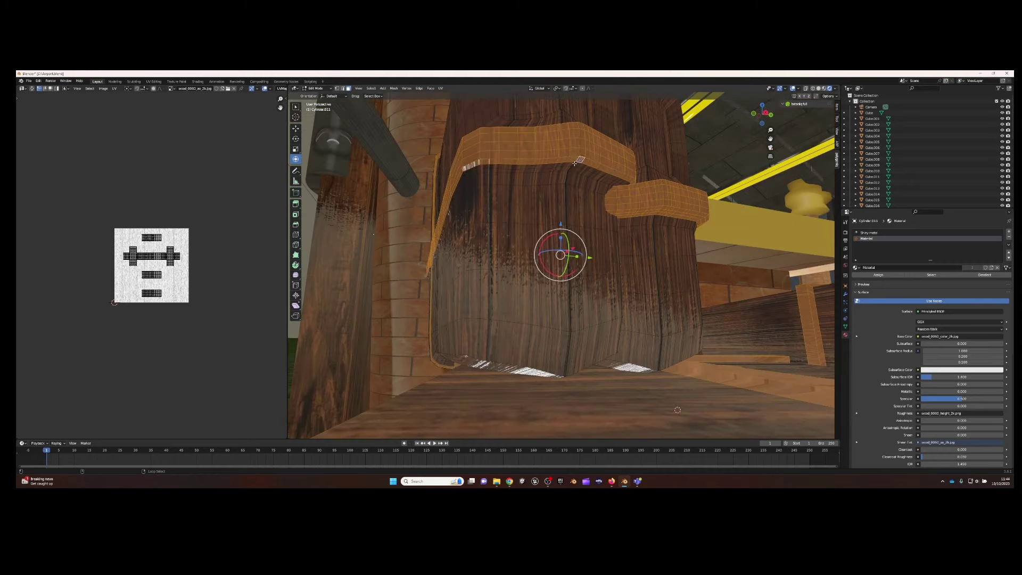
{"action": "mouse_move", "coordinate": [574, 163]}
{"action": "middle_mouse_down"}
{"action": "mouse_move", "coordinate": [511, 304]}
{"action": "mouse_move", "coordinate": [487, 236]}
{"action": "middle_mouse_up"}
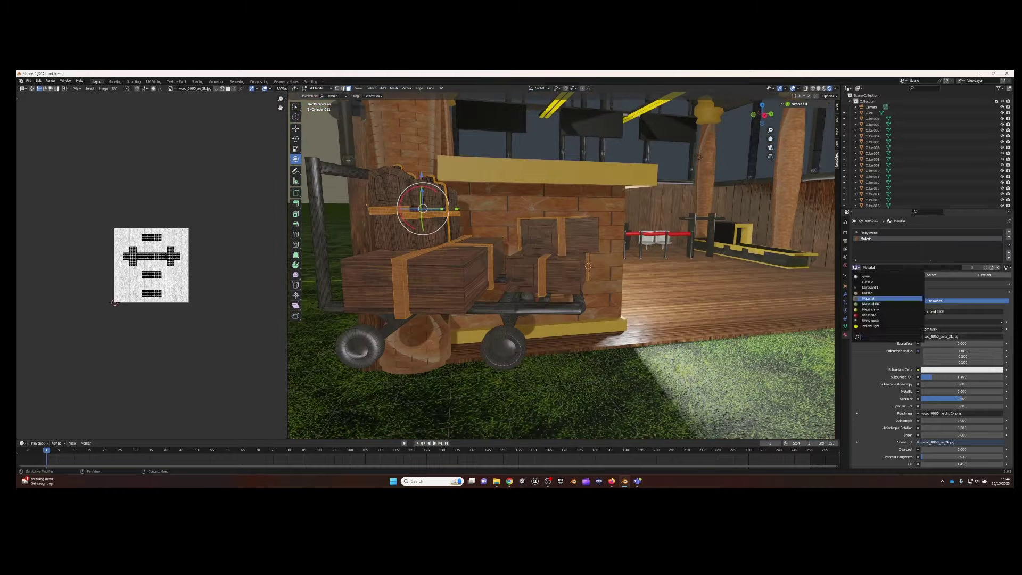
Add a Keyboard 1 material slot and select the dark strap faces using it
{"action": "left_click", "coordinate": [1008, 232]}
{"action": "left_click", "coordinate": [855, 267]}
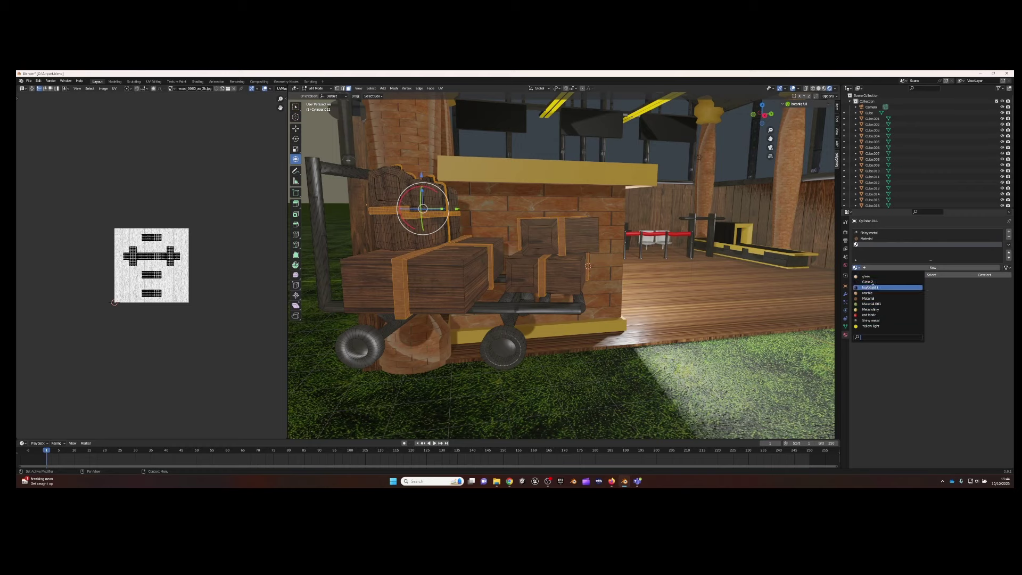
{"action": "left_click", "coordinate": [869, 287]}
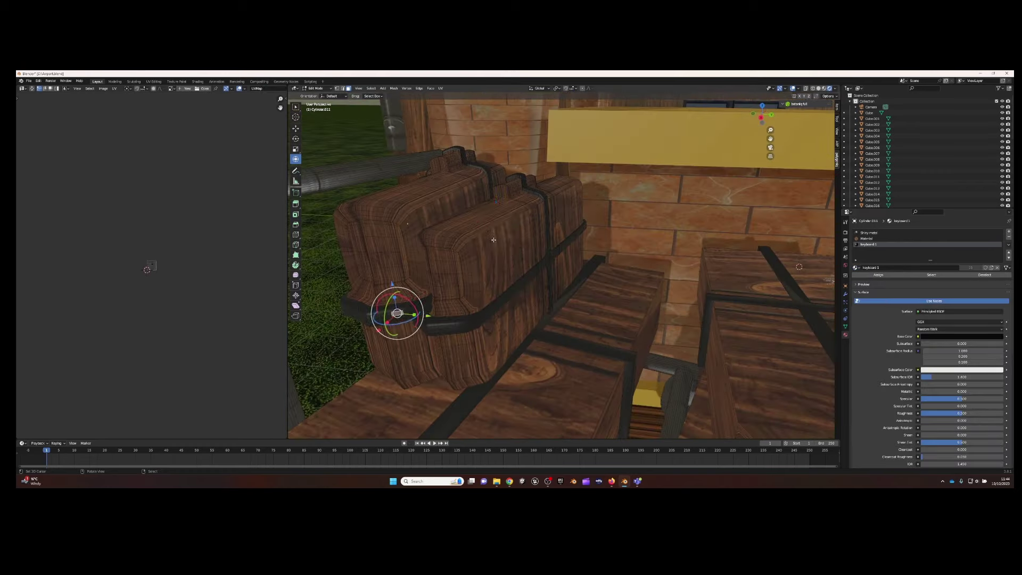
{"action": "left_click", "coordinate": [867, 238]}
{"action": "key", "text": "a"}
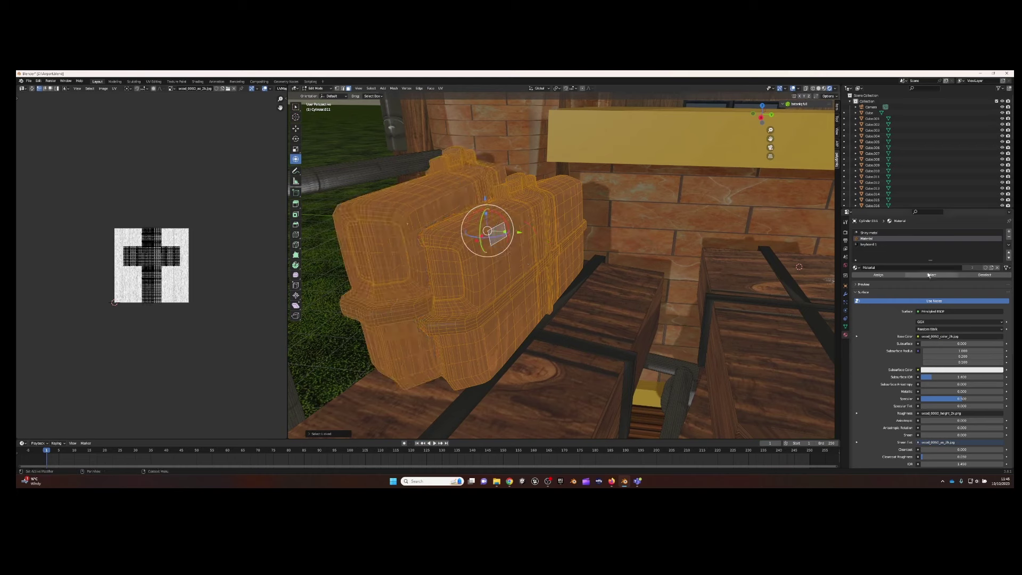
{"action": "left_click", "coordinate": [868, 244]}
{"action": "left_click", "coordinate": [928, 275]}
{"action": "left_click", "coordinate": [978, 276]}
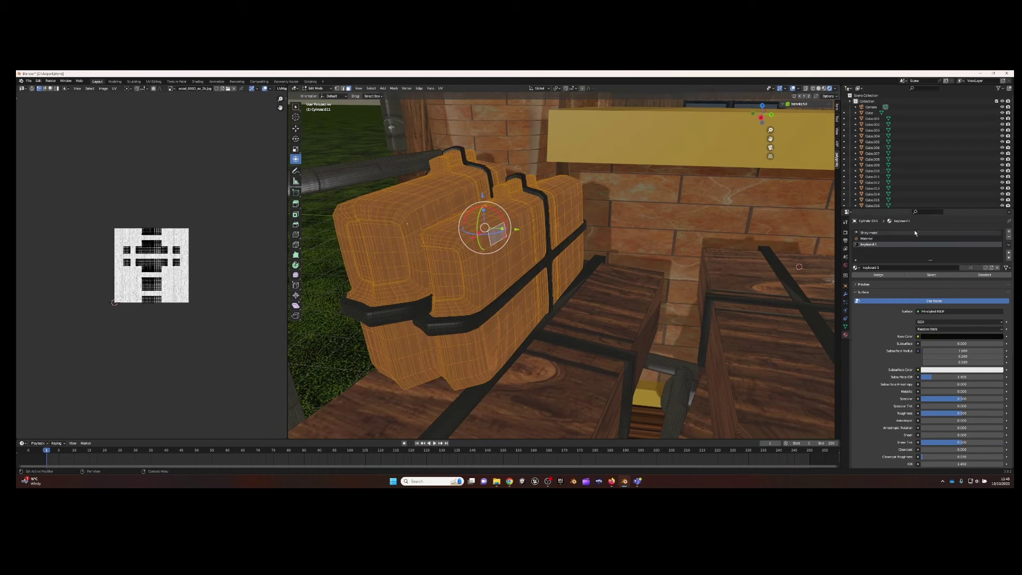
Assign the grass-textured Material.001 to the case bodies with Cube Projection mapping
{"action": "left_click", "coordinate": [1008, 235]}
{"action": "left_click", "coordinate": [855, 267]}
{"action": "left_click", "coordinate": [871, 303]}
{"action": "left_click", "coordinate": [884, 275]}
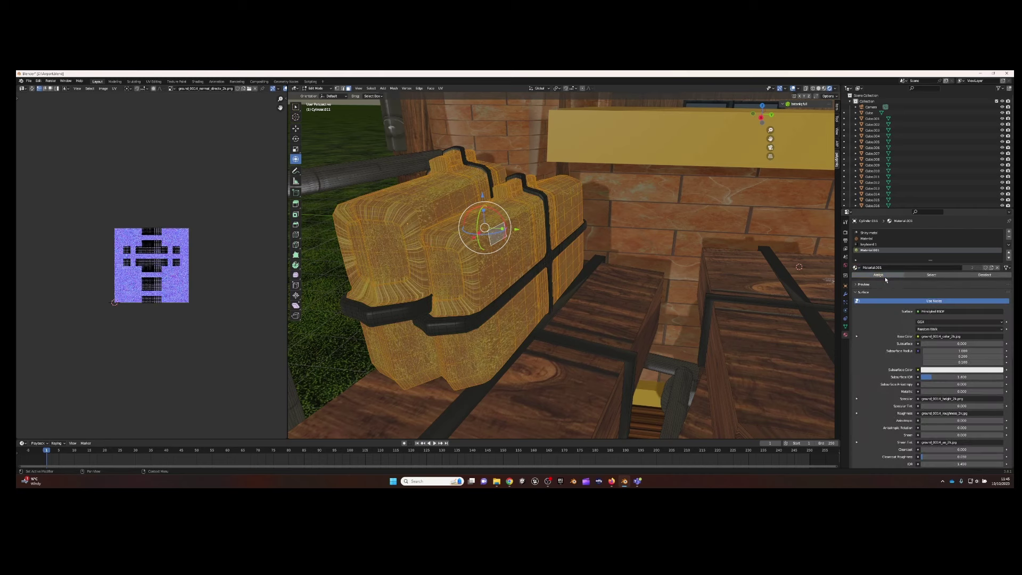
{"action": "left_click", "coordinate": [547, 243]}
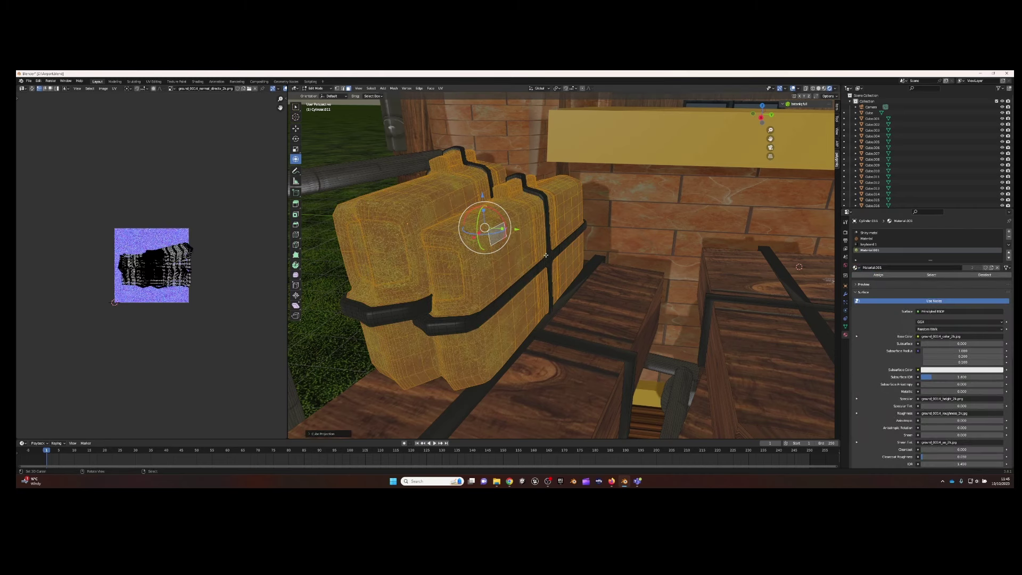
Give the right-hand suitcase the red fabric material
{"action": "left_click", "coordinate": [523, 254]}
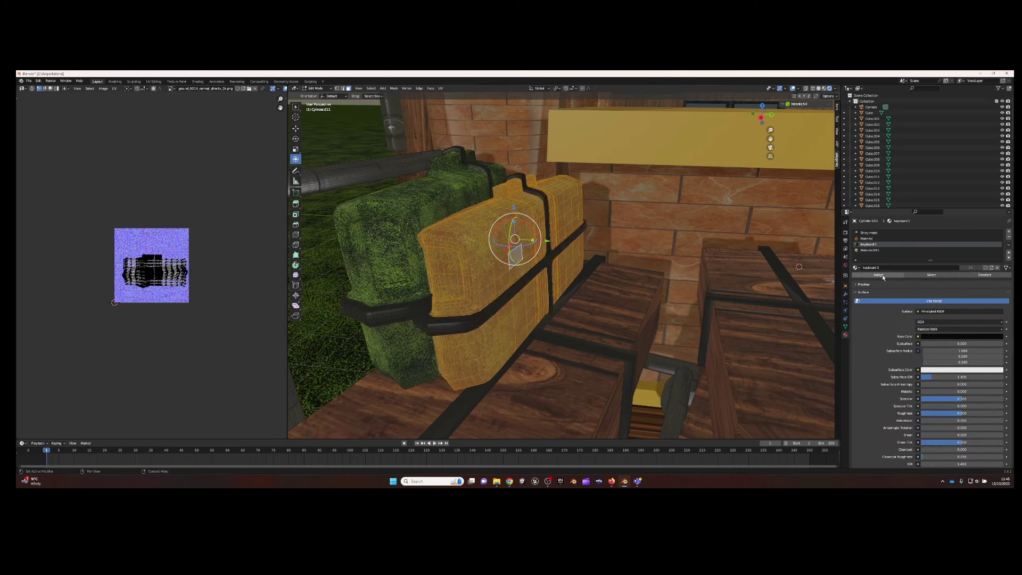
{"action": "left_click", "coordinate": [1008, 232]}
{"action": "left_click", "coordinate": [855, 267]}
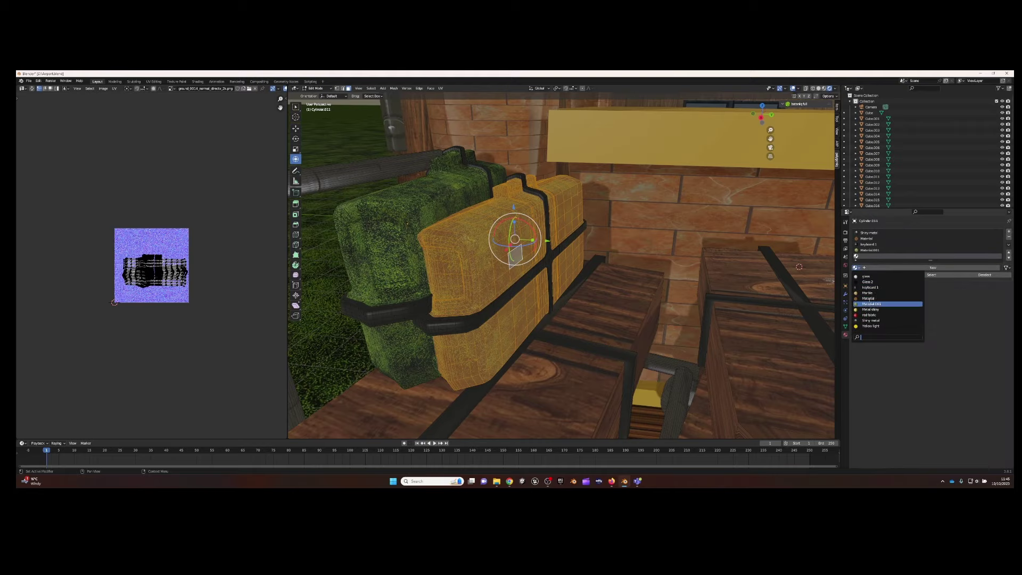
{"action": "left_click", "coordinate": [869, 315]}
{"action": "middle_click_drag", "start_coordinate": [691, 266], "coordinate": [634, 269]}
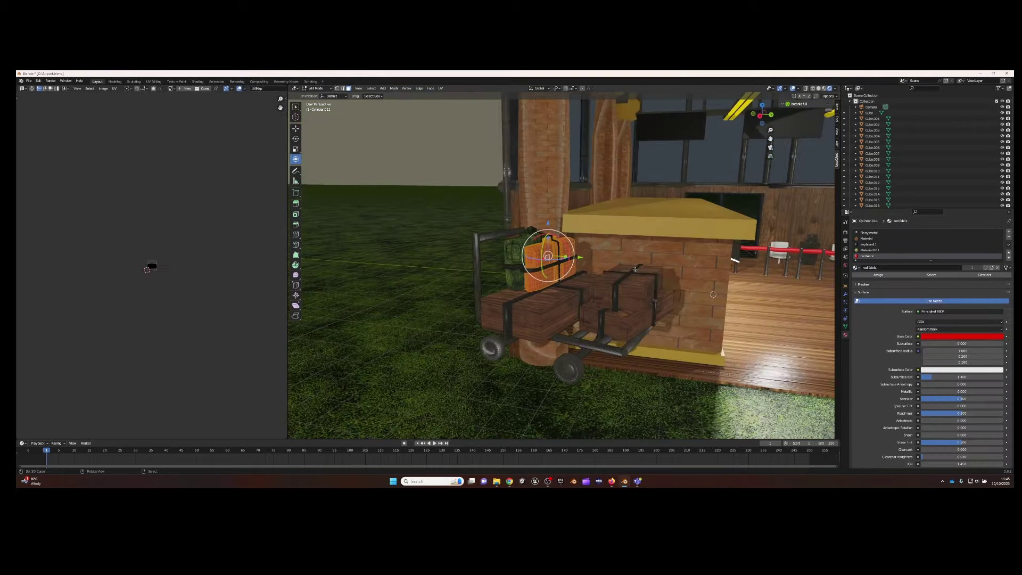
Select both trolley wheels to check their Shiny metal material
{"action": "left_click", "coordinate": [553, 313]}
{"action": "scroll", "coordinate": [553, 313], "scroll_direction": "down", "scroll_amount": 3}
{"action": "scroll", "coordinate": [585, 298], "scroll_direction": "up", "scroll_amount": 5}
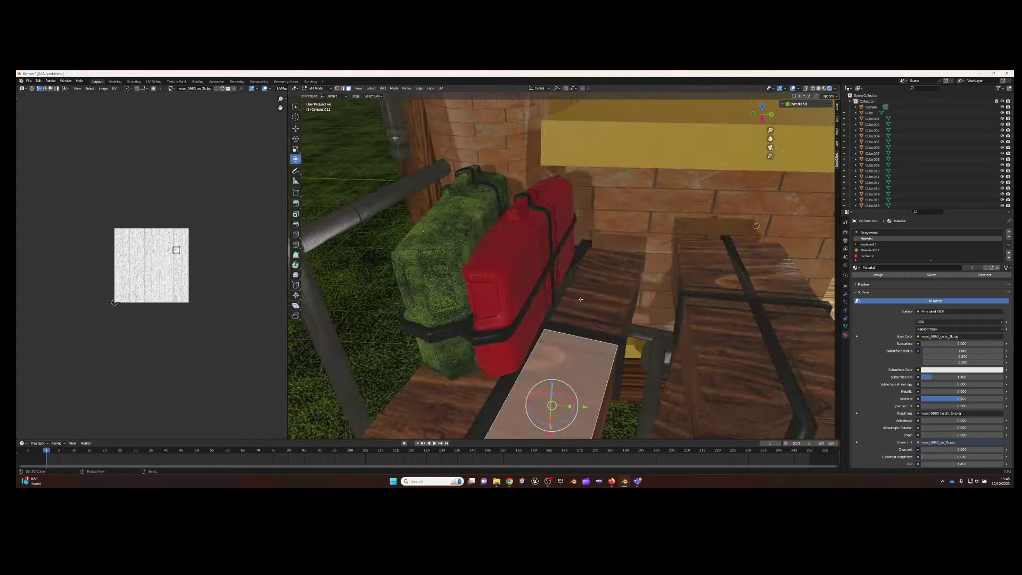
{"action": "scroll", "coordinate": [635, 269], "scroll_direction": "down", "scroll_amount": 3}
{"action": "middle_click_drag", "start_coordinate": [607, 298], "coordinate": [479, 255]}
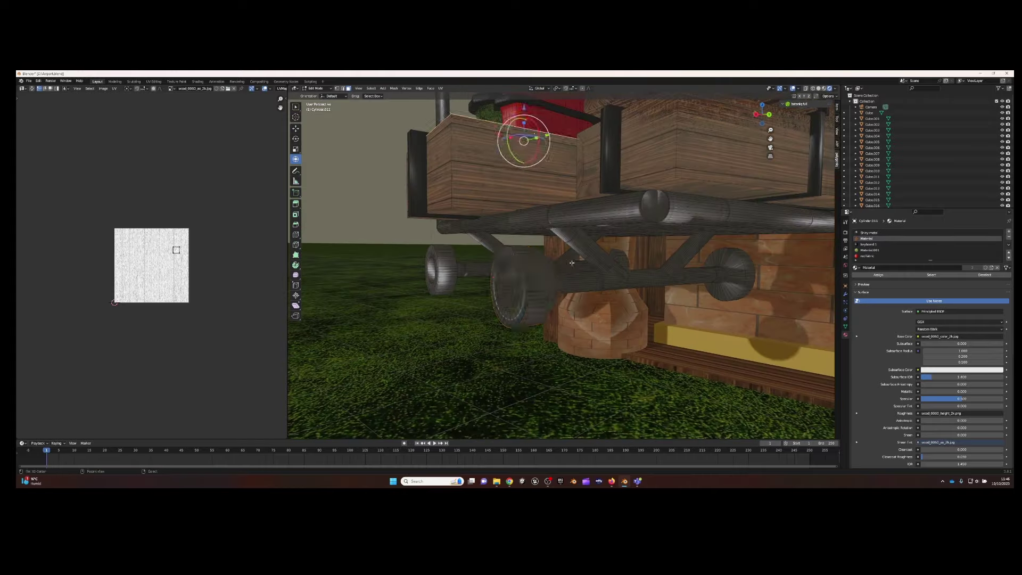
{"action": "left_click", "coordinate": [527, 306], "text": "alt"}
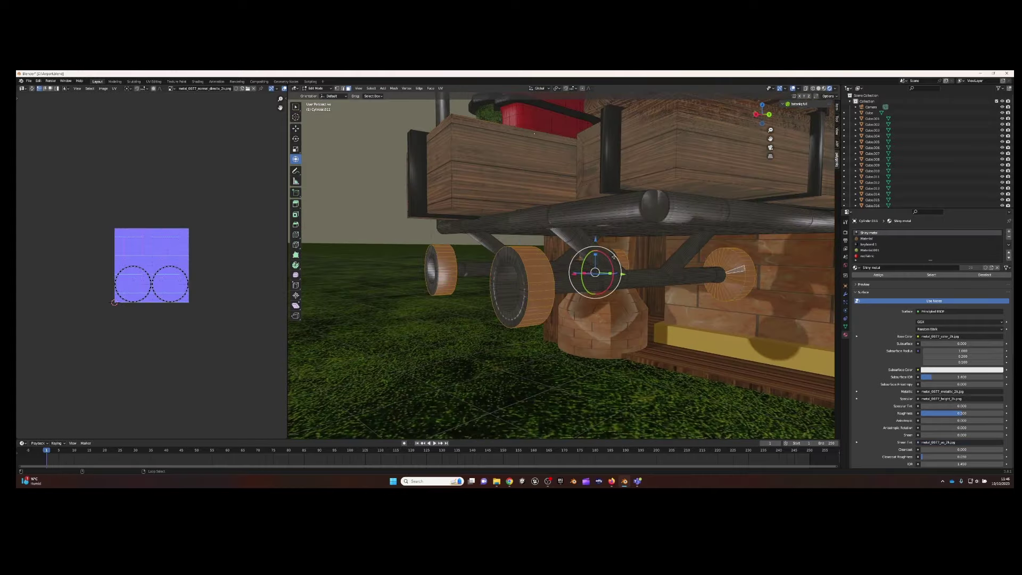
{"action": "mouse_move", "coordinate": [435, 263]}
{"action": "middle_mouse_down"}
{"action": "mouse_move", "coordinate": [668, 265]}
{"action": "mouse_move", "coordinate": [496, 305]}
{"action": "mouse_move", "coordinate": [478, 240]}
{"action": "mouse_move", "coordinate": [349, 349]}
{"action": "mouse_move", "coordinate": [548, 264]}
{"action": "mouse_move", "coordinate": [373, 160]}
{"action": "middle_mouse_up"}
{"action": "left_click", "coordinate": [548, 264], "text": "shift"}
{"action": "scroll", "coordinate": [548, 264], "scroll_direction": "down", "scroll_amount": 5}
Return to Object Mode and rotate the duplicated trolley around Z beside the kiosk
{"action": "left_click", "coordinate": [311, 89]}
{"action": "middle_click_drag", "start_coordinate": [558, 287], "coordinate": [503, 288]}
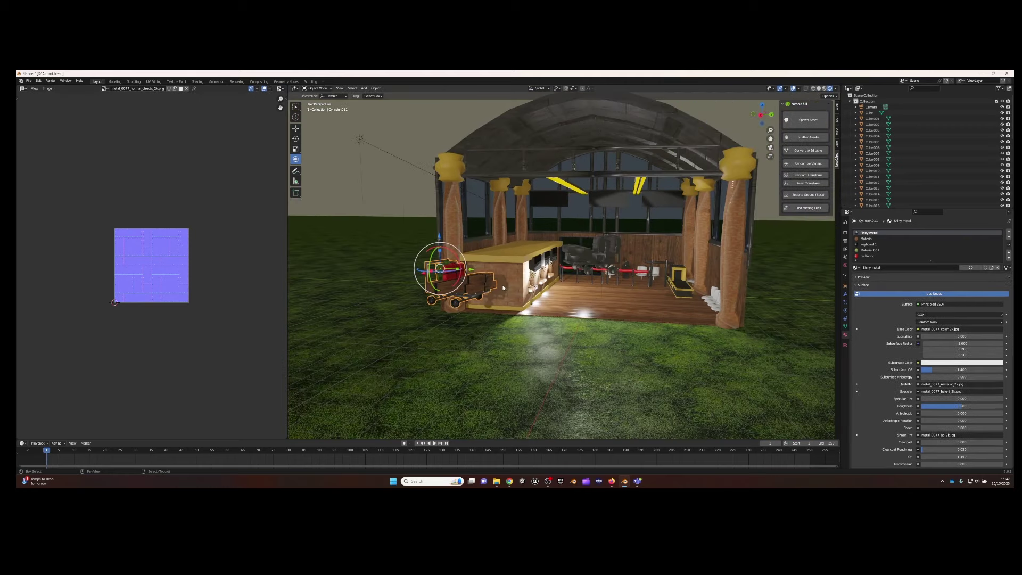
{"action": "left_click", "coordinate": [603, 269]}
{"action": "middle_click_drag", "start_coordinate": [603, 269], "coordinate": [479, 266]}
{"action": "key", "text": "r"}
{"action": "key", "text": "z"}
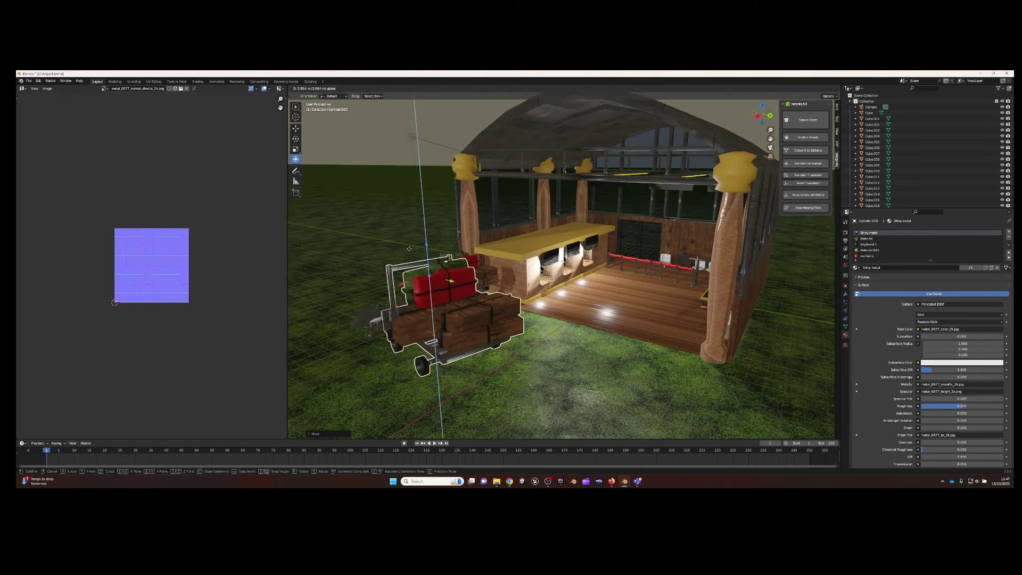
{"action": "left_click", "coordinate": [512, 281]}
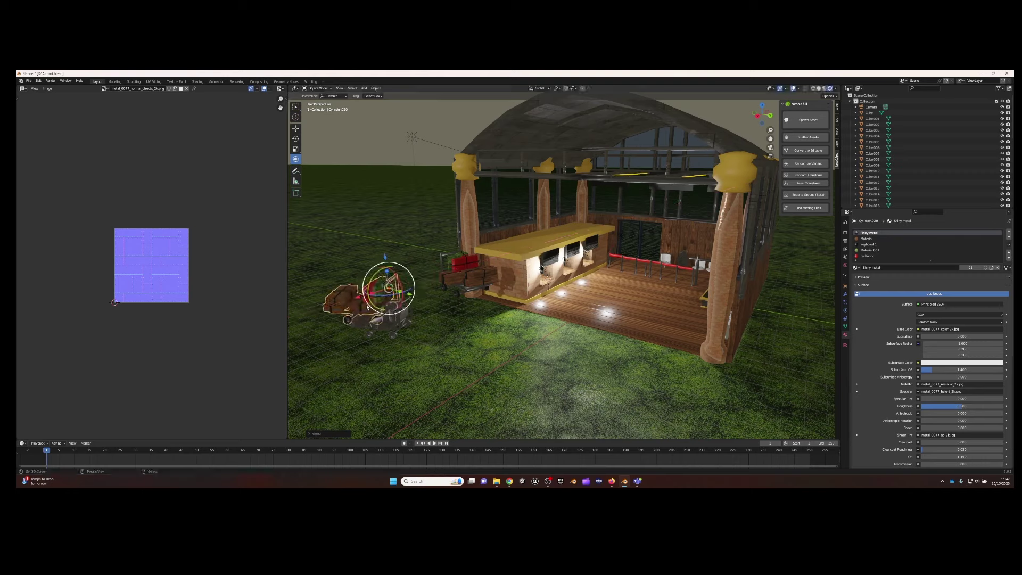
Duplicate the trolley and reposition its crate and red suitcase in Edit Mode
{"action": "middle_click_drag", "start_coordinate": [367, 307], "coordinate": [603, 216]}
{"action": "key", "text": "shift+d"}
{"action": "key", "text": "z"}
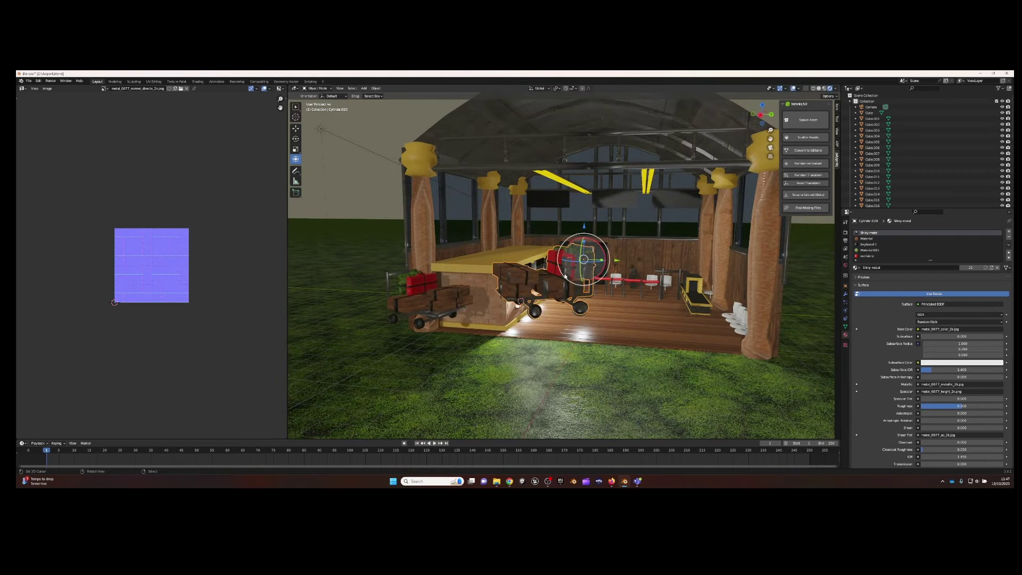
{"action": "key", "text": "Tab"}
{"action": "scroll", "coordinate": [565, 276], "scroll_direction": "up", "scroll_amount": 4}
{"action": "key", "text": "alt+a"}
{"action": "key", "text": "l"}
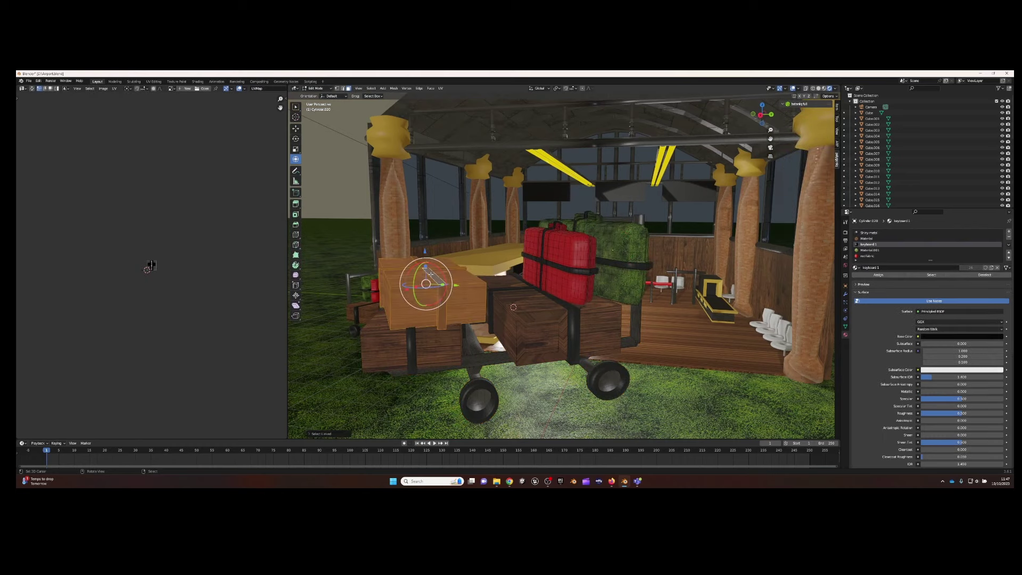
{"action": "key", "text": "g"}
{"action": "left_click", "coordinate": [584, 255]}
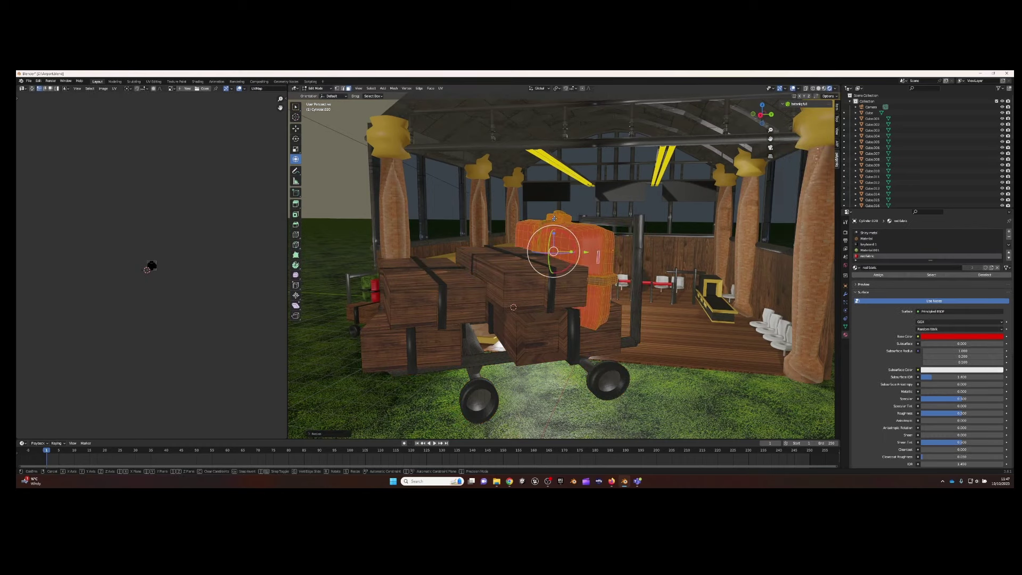
{"action": "left_click", "coordinate": [613, 242]}
Switch to camera view, then duplicate and rotate a crate on the front trolley
{"action": "left_click", "coordinate": [359, 88]}
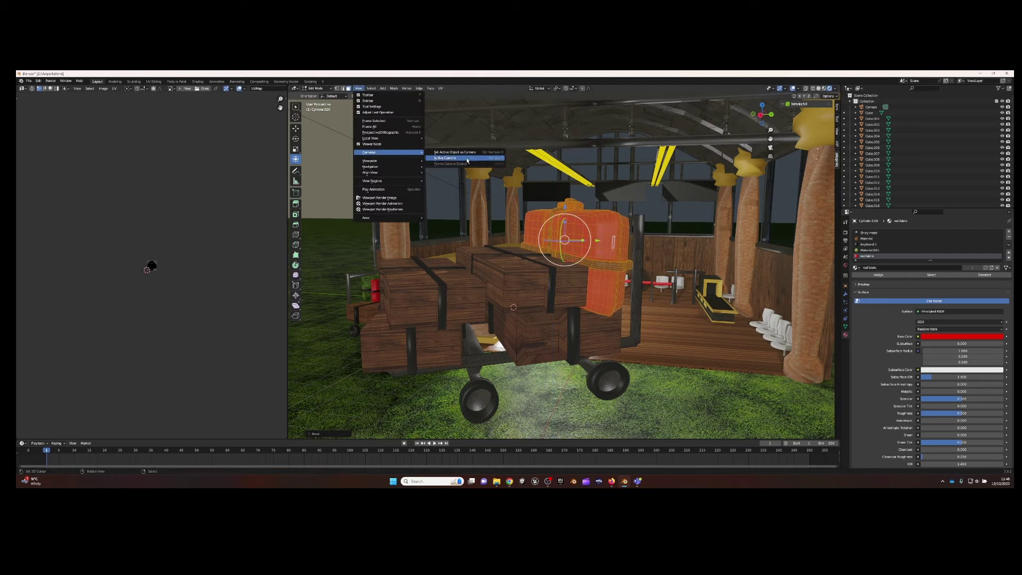
{"action": "left_click", "coordinate": [467, 160]}
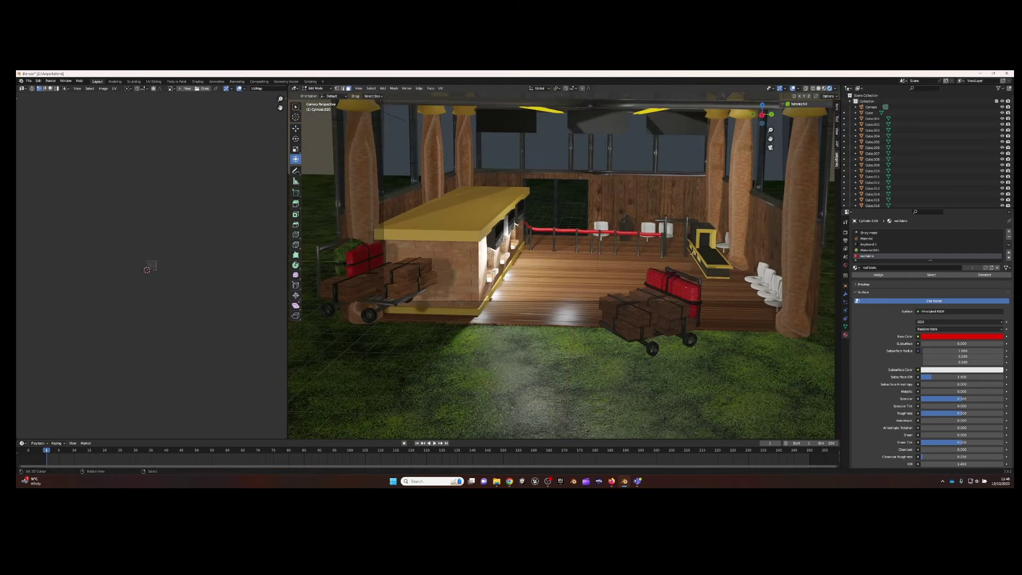
{"action": "left_click", "coordinate": [632, 330]}
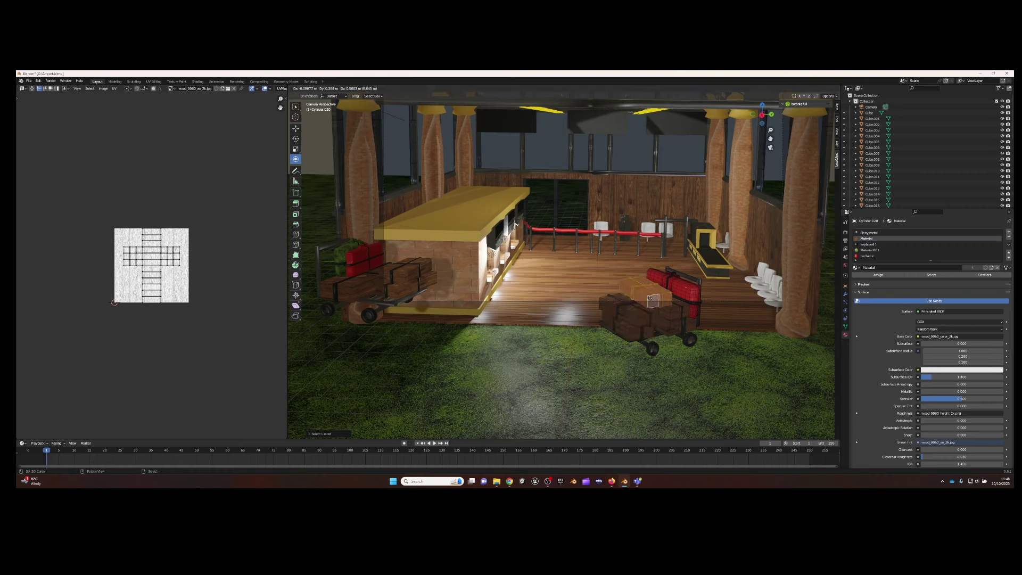
{"action": "key", "text": "shift+d"}
{"action": "key", "text": "r"}
{"action": "key", "text": "z"}
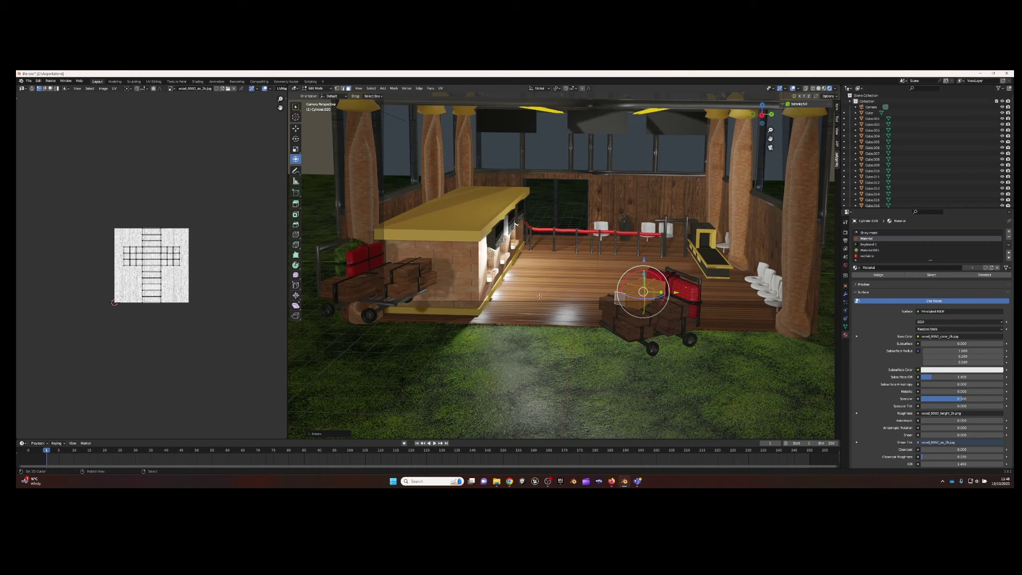
Raise the left trolley along Z and render the camera view with F12
{"action": "left_click", "coordinate": [322, 95]}
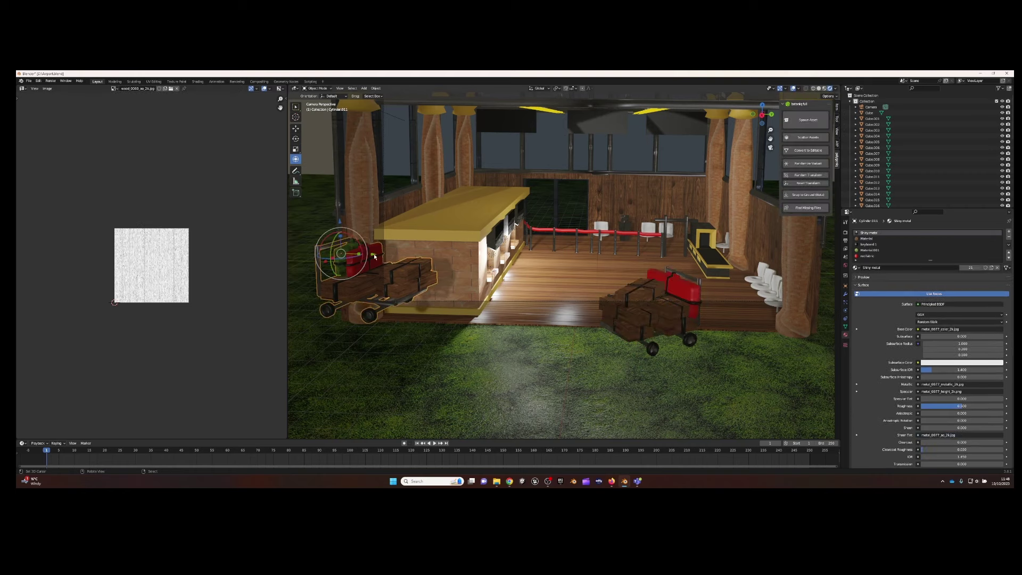
{"action": "left_click", "coordinate": [383, 288]}
{"action": "key", "text": "g"}
{"action": "key", "text": "z"}
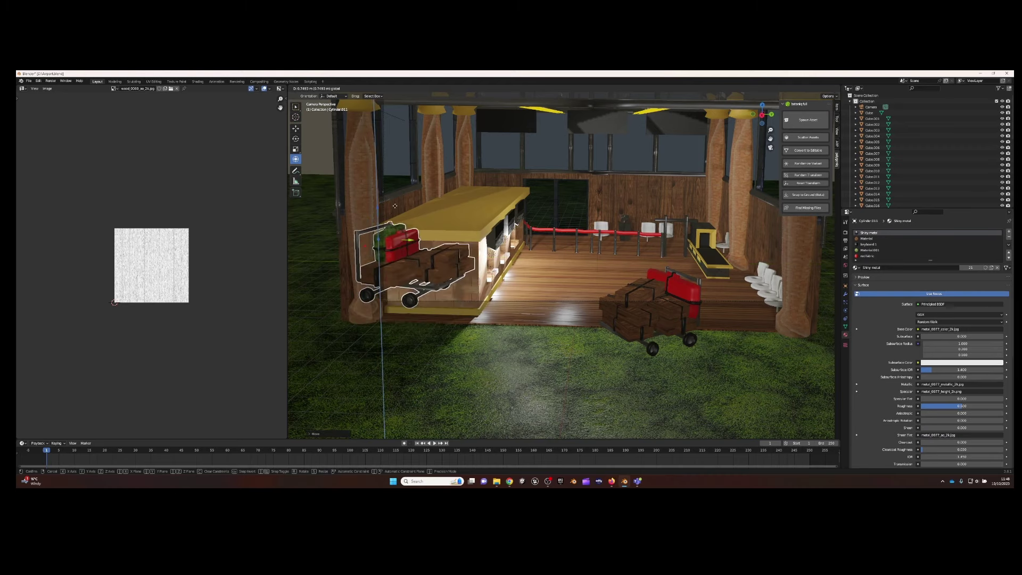
{"action": "left_click", "coordinate": [485, 249]}
{"action": "key", "text": "F12"}
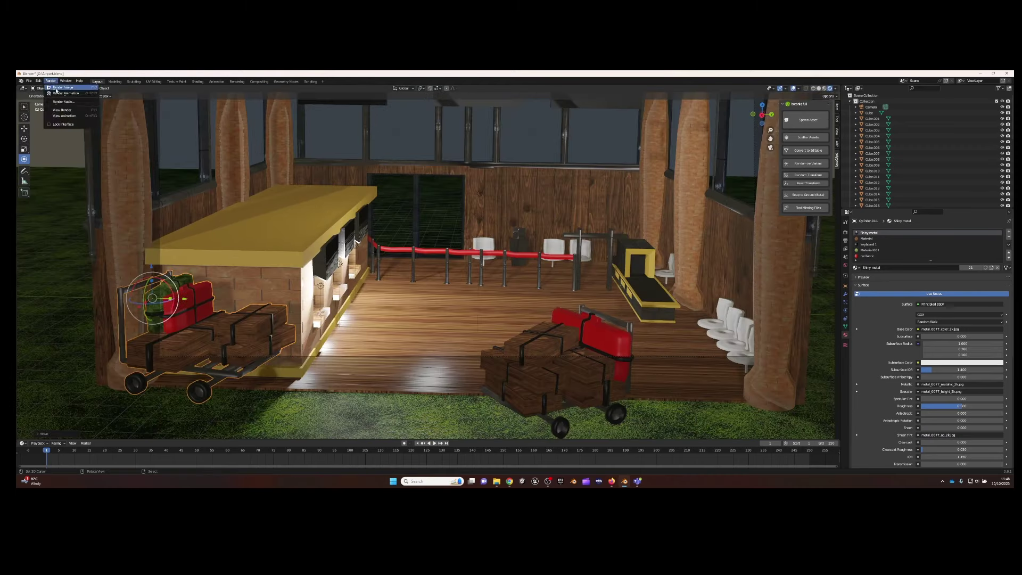
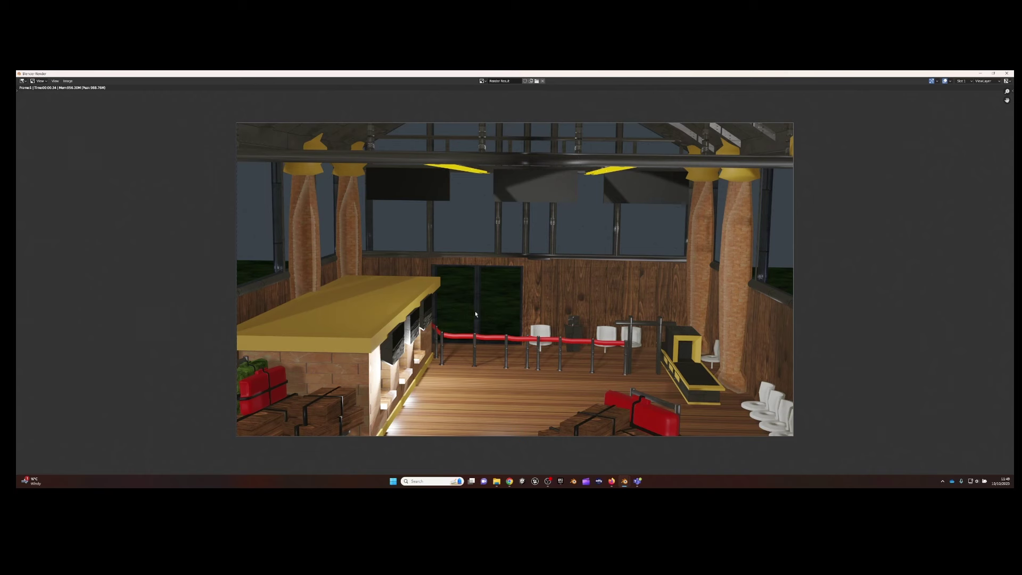
Shrink the luggage cart, move it toward the brick counter, and check with a render
{"action": "key", "text": "Escape"}
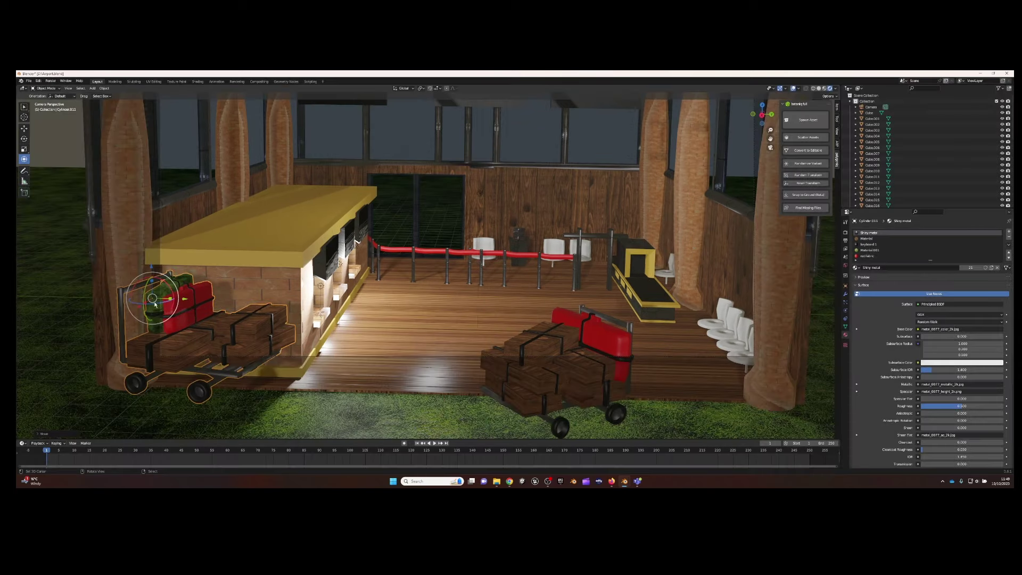
{"action": "key", "text": "s"}
{"action": "left_click", "coordinate": [231, 322]}
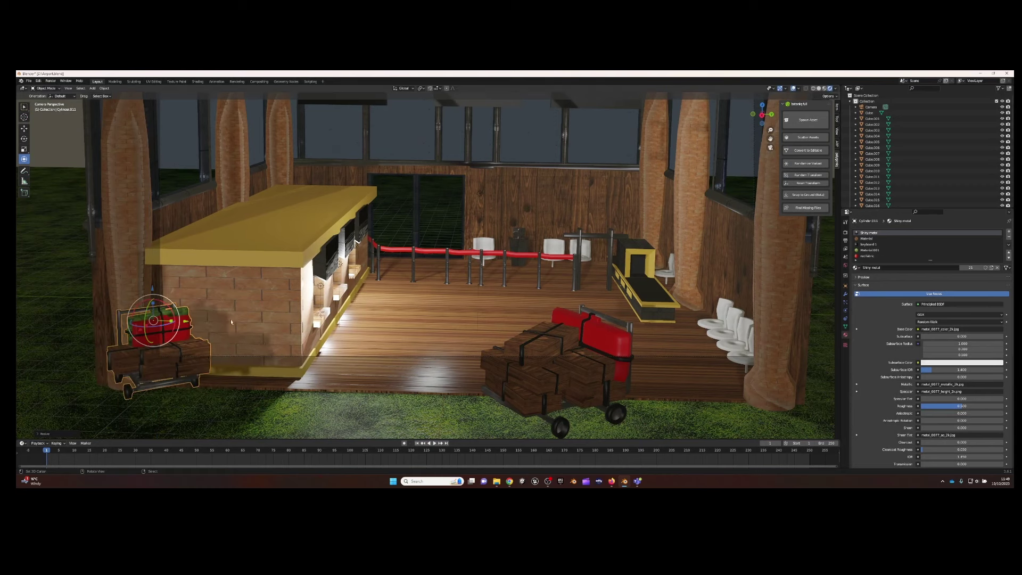
{"action": "left_click_drag", "start_coordinate": [156, 311], "coordinate": [197, 337]}
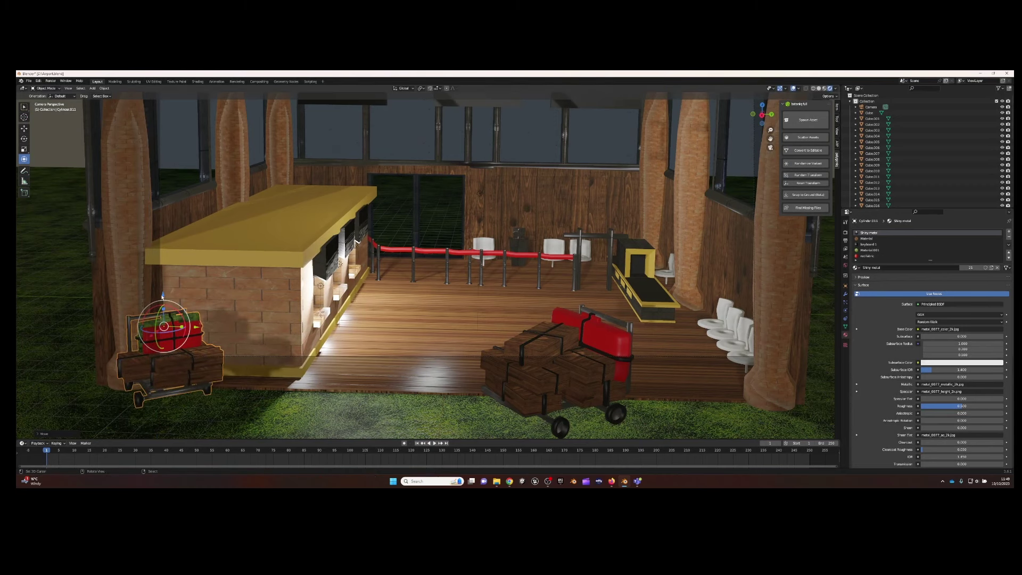
{"action": "left_click_drag", "start_coordinate": [162, 295], "coordinate": [162, 302]}
{"action": "left_click", "coordinate": [54, 87]}
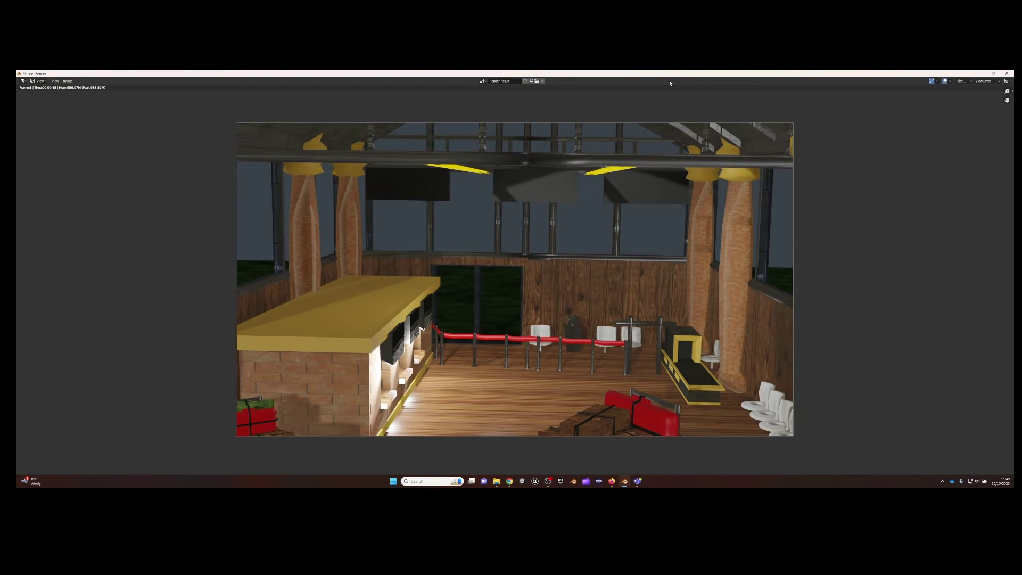
{"action": "key", "text": "Escape"}
Refine the cart's size and X/Y/Z position against the counter corner, verifying with a render
{"action": "key", "text": "s"}
{"action": "key", "text": "g"}
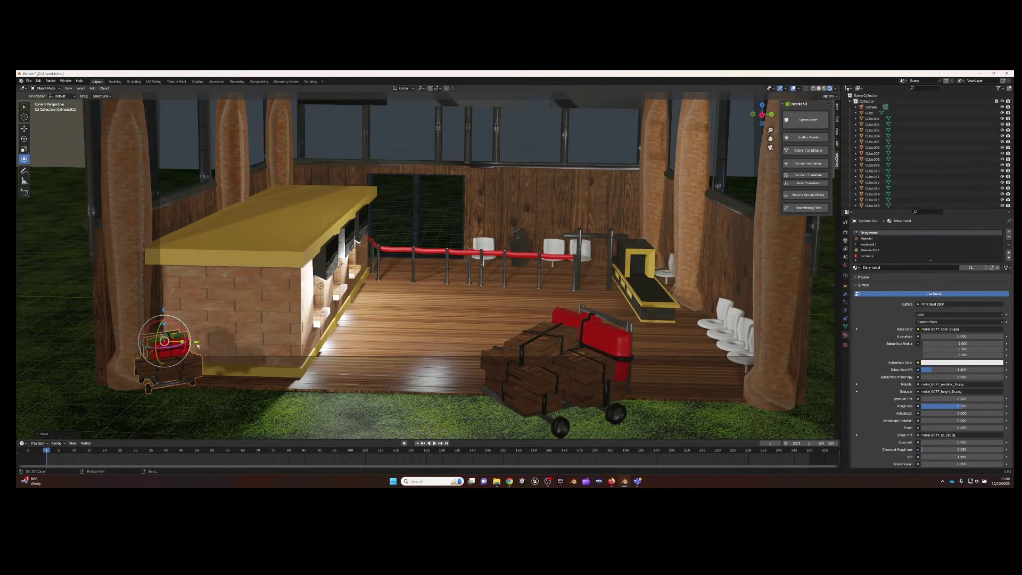
{"action": "key", "text": "y"}
{"action": "key", "text": "x"}
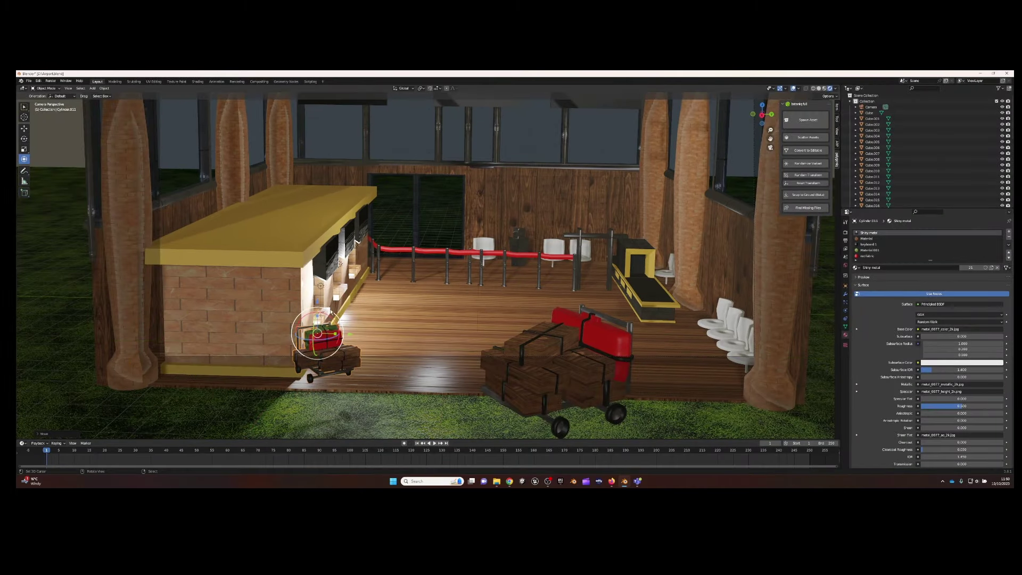
{"action": "key", "text": "y"}
{"action": "key", "text": "s"}
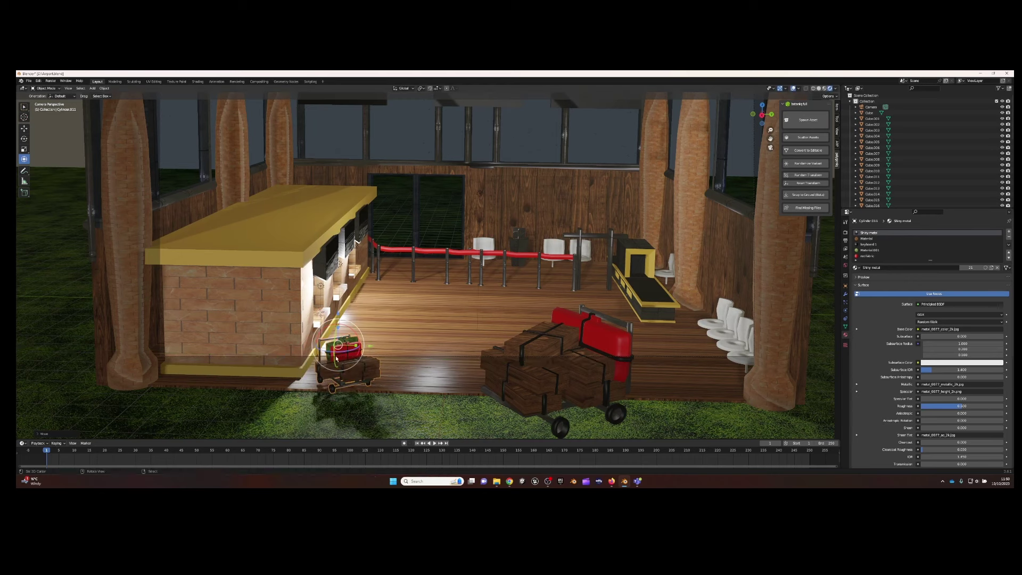
{"action": "key", "text": "y"}
{"action": "key", "text": "g"}
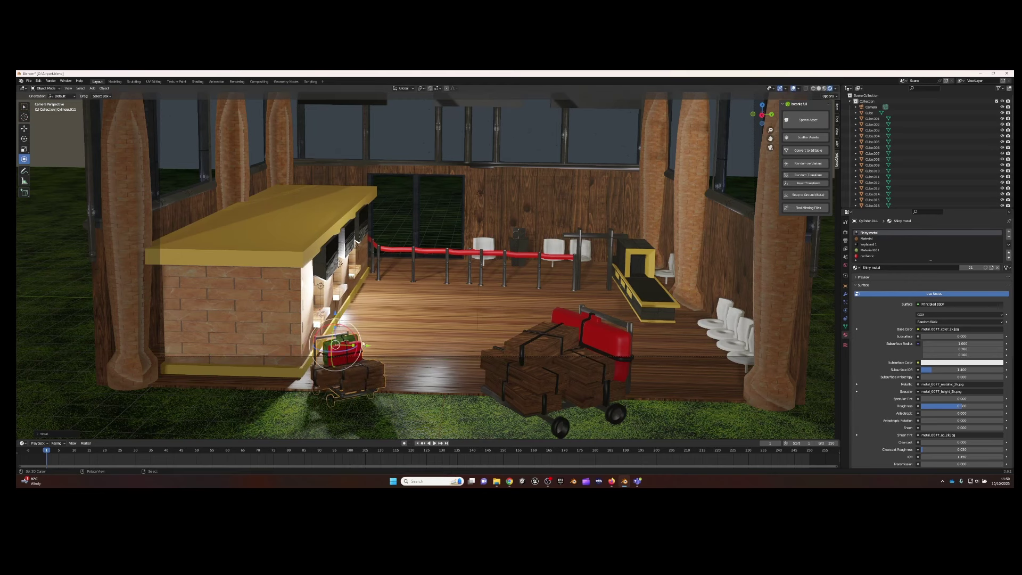
{"action": "key", "text": "z"}
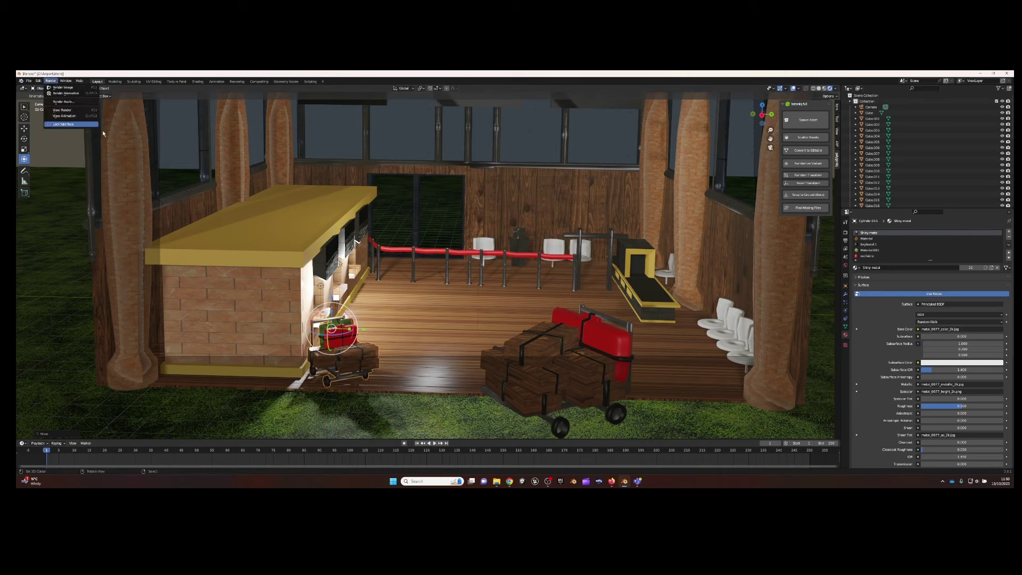
{"action": "left_click", "coordinate": [61, 87]}
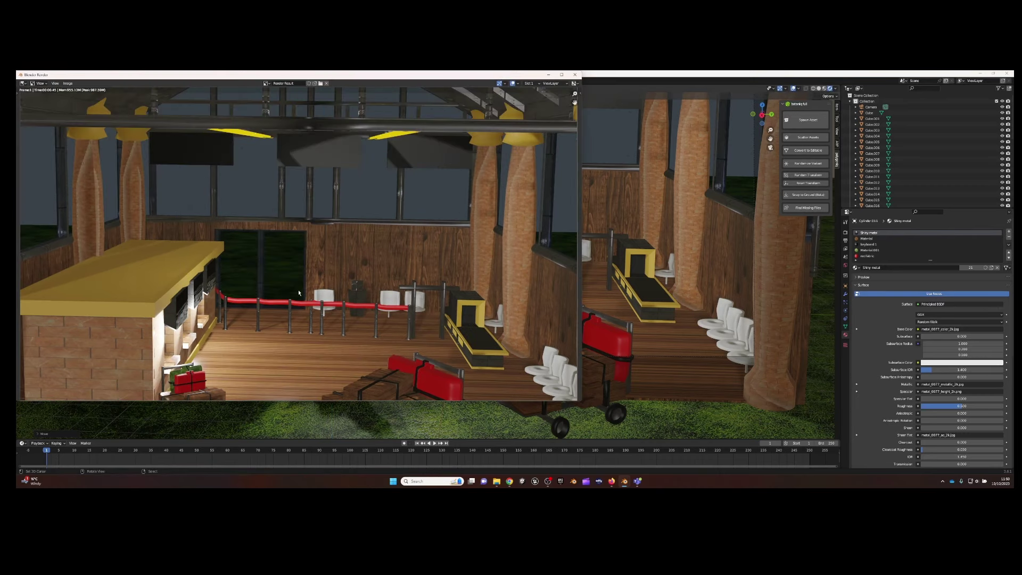
{"action": "left_click", "coordinate": [575, 75]}
Select the ground plane in Edit Mode and orbit to a low view over it
{"action": "left_click", "coordinate": [719, 415]}
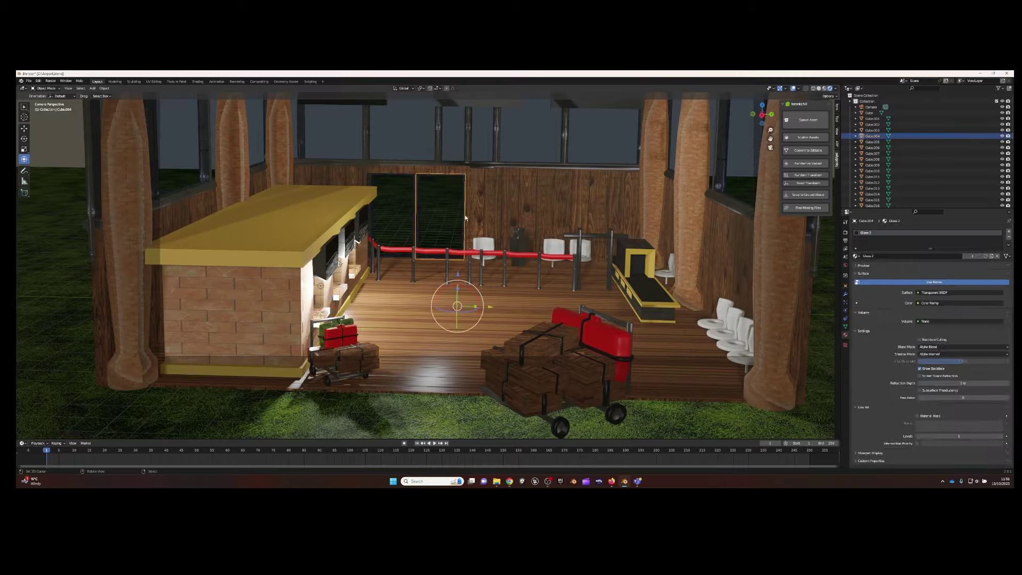
{"action": "scroll", "coordinate": [678, 242], "scroll_direction": "down", "scroll_amount": 8}
{"action": "left_click", "coordinate": [45, 101]}
{"action": "key", "text": "KP_Decimal"}
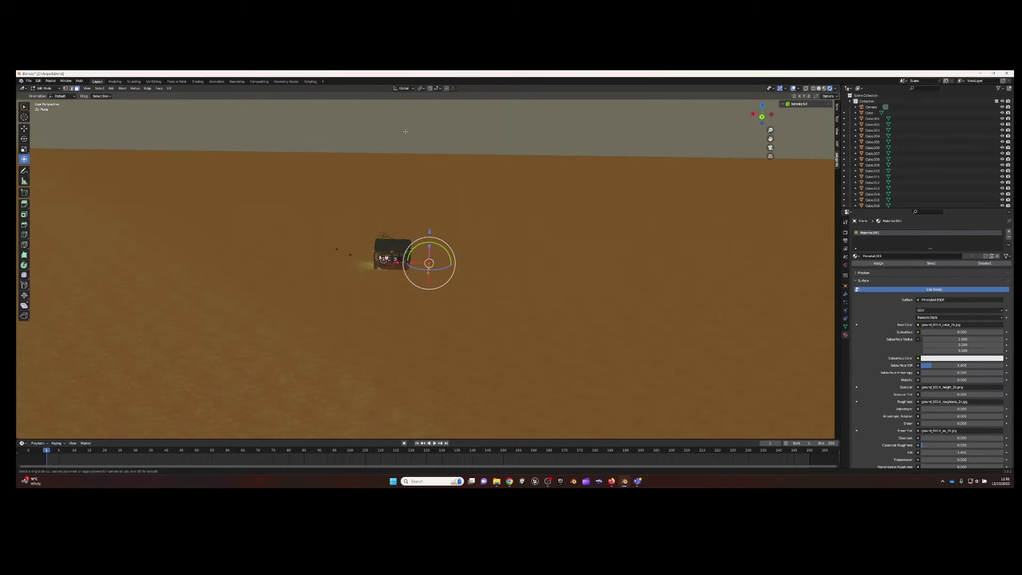
{"action": "middle_click_drag", "start_coordinate": [405, 131], "coordinate": [327, 130]}
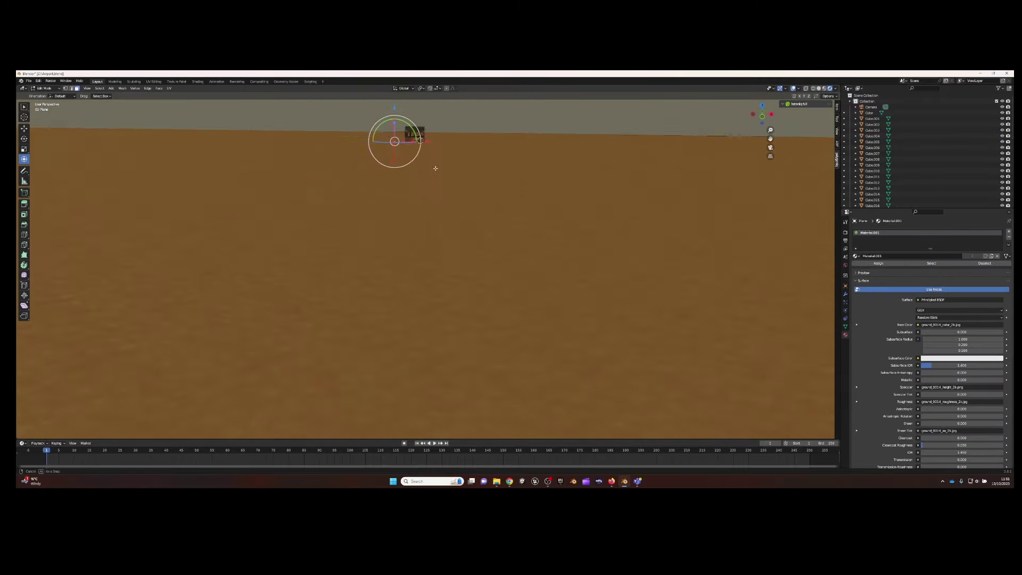
{"action": "middle_click_drag", "start_coordinate": [513, 169], "coordinate": [587, 219]}
{"action": "middle_click_drag", "start_coordinate": [627, 337], "coordinate": [583, 185]}
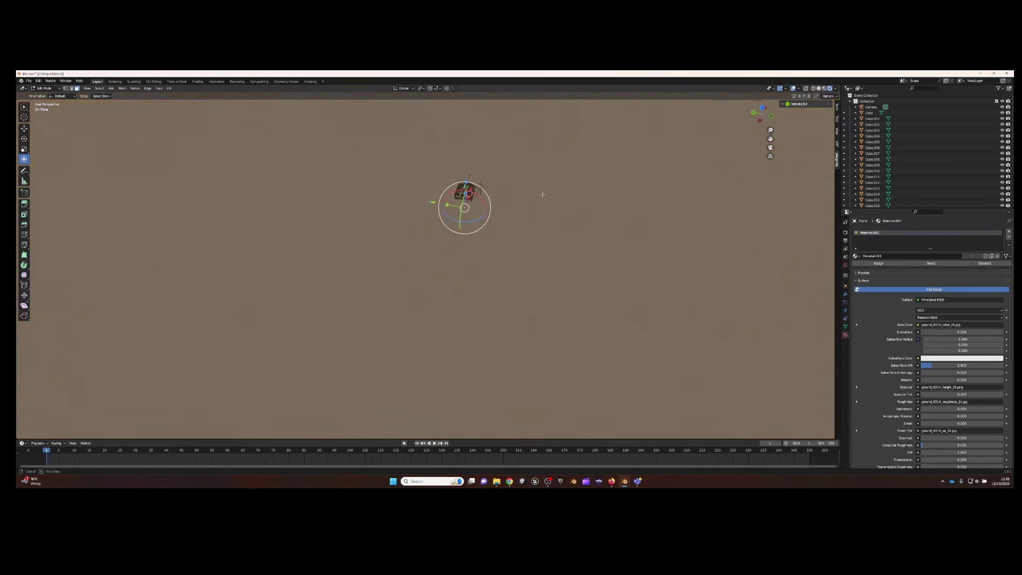
Loop-cut the ground plane and position the edges forming both sides of the road
{"action": "left_click", "coordinate": [148, 88]}
{"action": "left_click", "coordinate": [162, 163]}
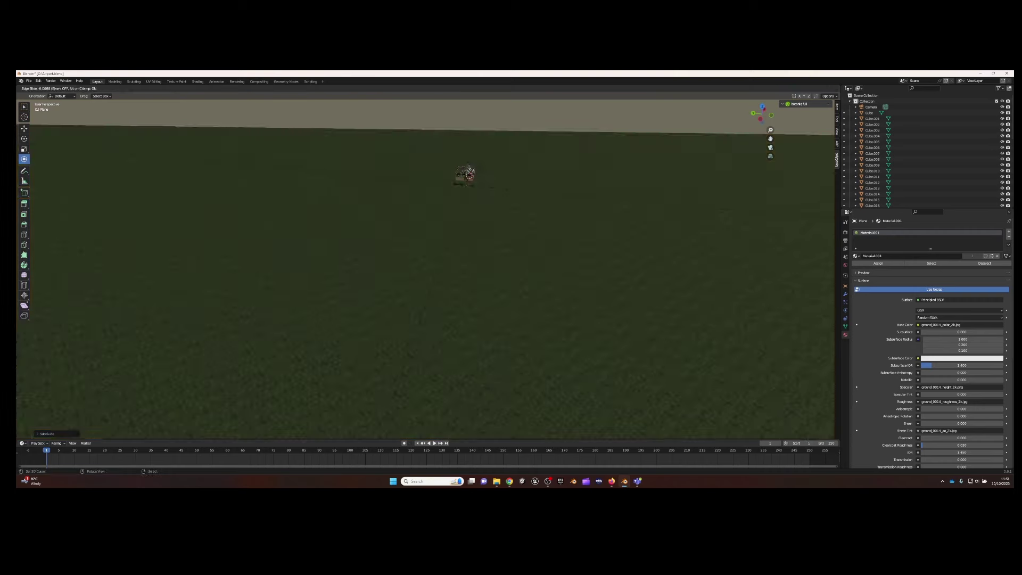
{"action": "key", "text": "g"}
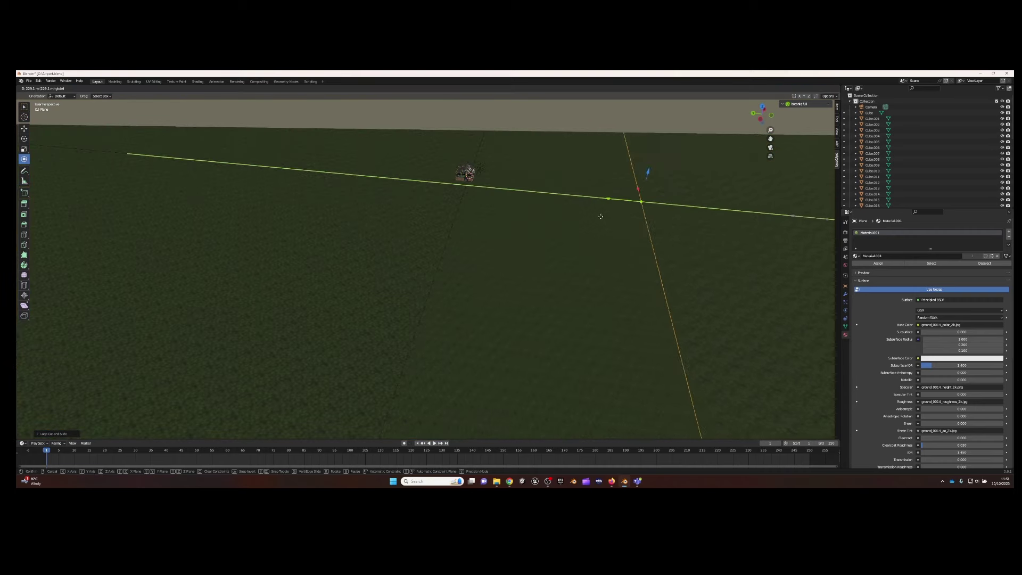
{"action": "left_click", "coordinate": [547, 207]}
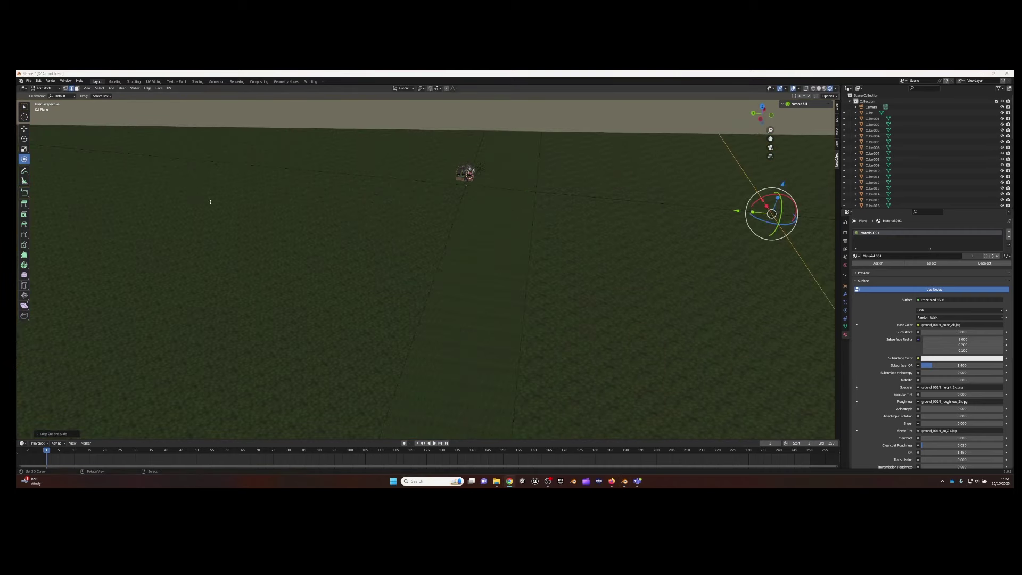
{"action": "key", "text": "g"}
{"action": "left_click", "coordinate": [552, 214]}
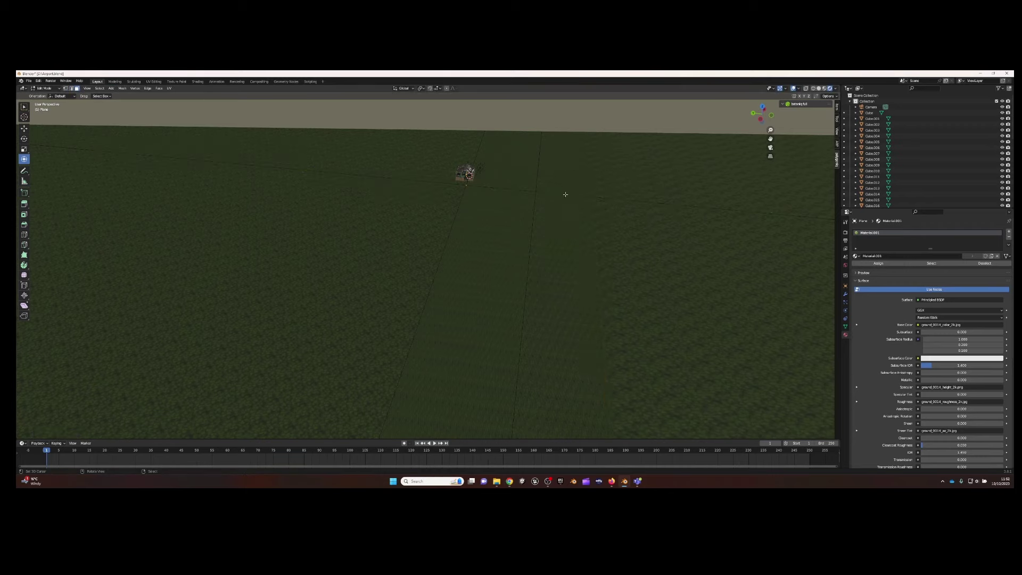
Give the selected road strip faces a new material slot and material named road
{"action": "left_click", "coordinate": [565, 194]}
{"action": "left_click", "coordinate": [1008, 232]}
{"action": "left_click", "coordinate": [905, 268]}
{"action": "double_click", "coordinate": [893, 268]}
{"action": "type", "text": "road"}
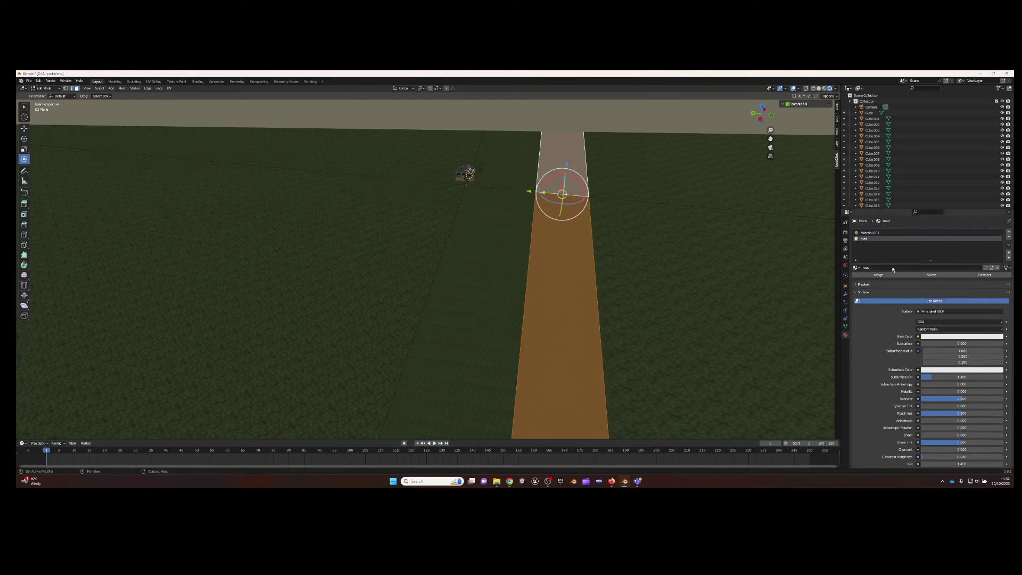
{"action": "mouse_move", "coordinate": [564, 266]}
{"action": "middle_mouse_down"}
{"action": "mouse_move", "coordinate": [588, 298]}
{"action": "mouse_move", "coordinate": [609, 189]}
{"action": "middle_mouse_up"}
{"action": "scroll", "coordinate": [587, 299], "scroll_direction": "up", "scroll_amount": 5}
{"action": "scroll", "coordinate": [587, 298], "scroll_direction": "down", "scroll_amount": 6}
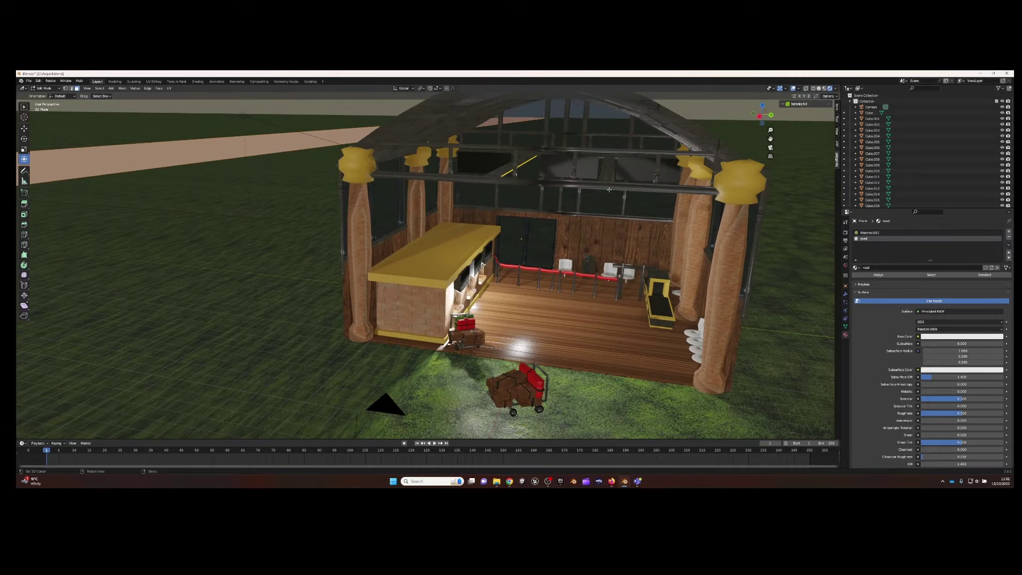
{"action": "scroll", "coordinate": [609, 190], "scroll_direction": "down", "scroll_amount": 3}
Add another cut across the road strip and return to Object Mode
{"action": "left_click", "coordinate": [370, 147]}
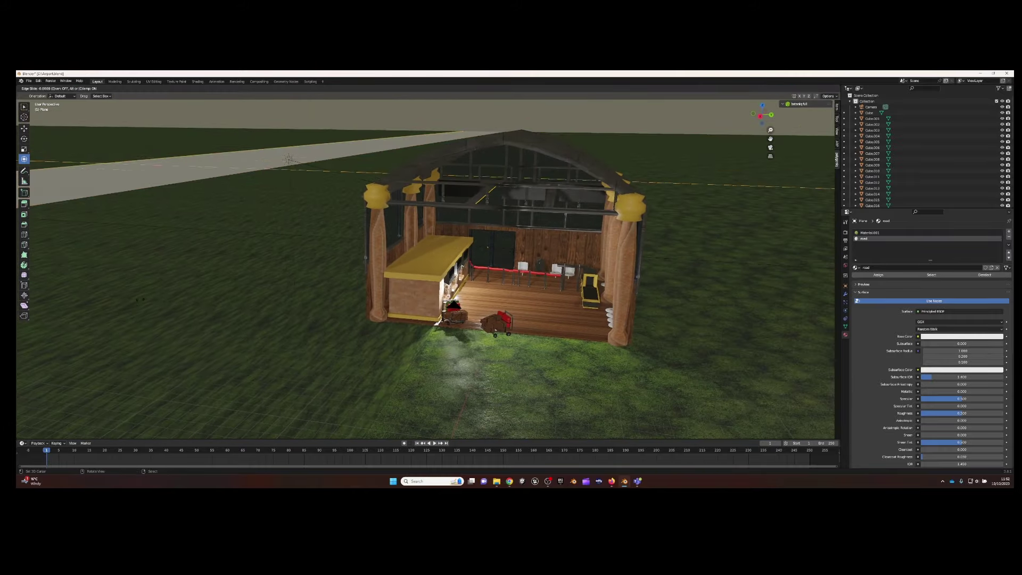
{"action": "middle_click_drag", "start_coordinate": [322, 147], "coordinate": [479, 159]}
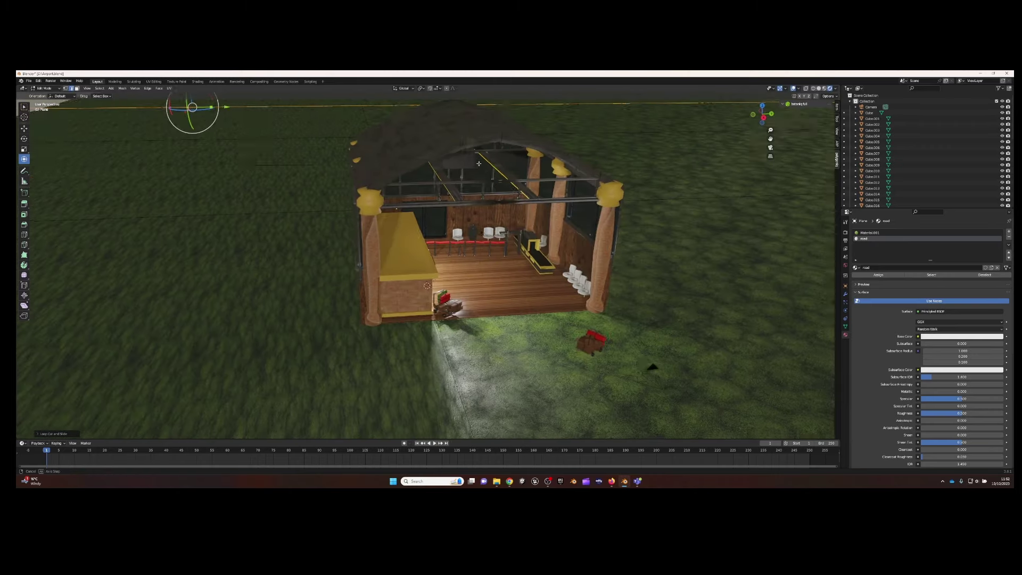
{"action": "scroll", "coordinate": [103, 106], "scroll_direction": "up", "scroll_amount": 3}
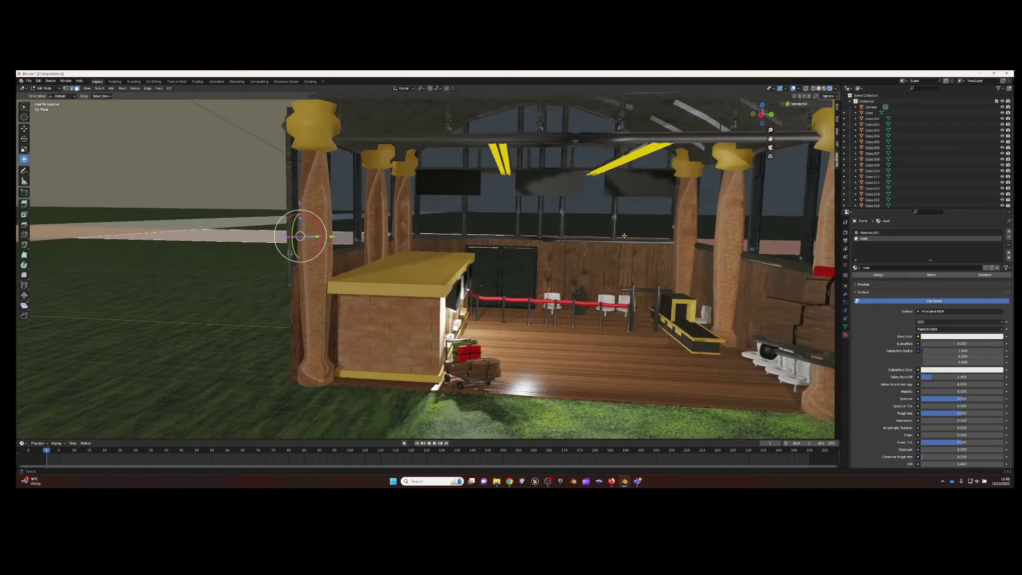
{"action": "scroll", "coordinate": [103, 105], "scroll_direction": "up", "scroll_amount": 3}
{"action": "scroll", "coordinate": [104, 105], "scroll_direction": "up", "scroll_amount": 3}
{"action": "key", "text": "Tab"}
{"action": "left_click", "coordinate": [29, 81]}
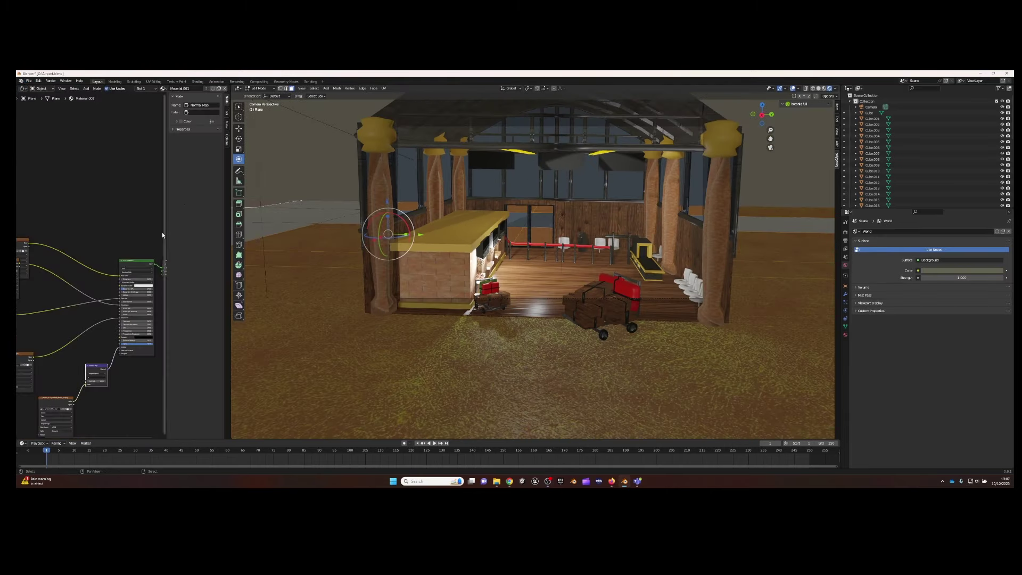
Bring the asphalt colour, normal and roughness images into the road material, linking colour to Base Color
{"action": "left_click", "coordinate": [844, 335]}
{"action": "left_click", "coordinate": [872, 239]}
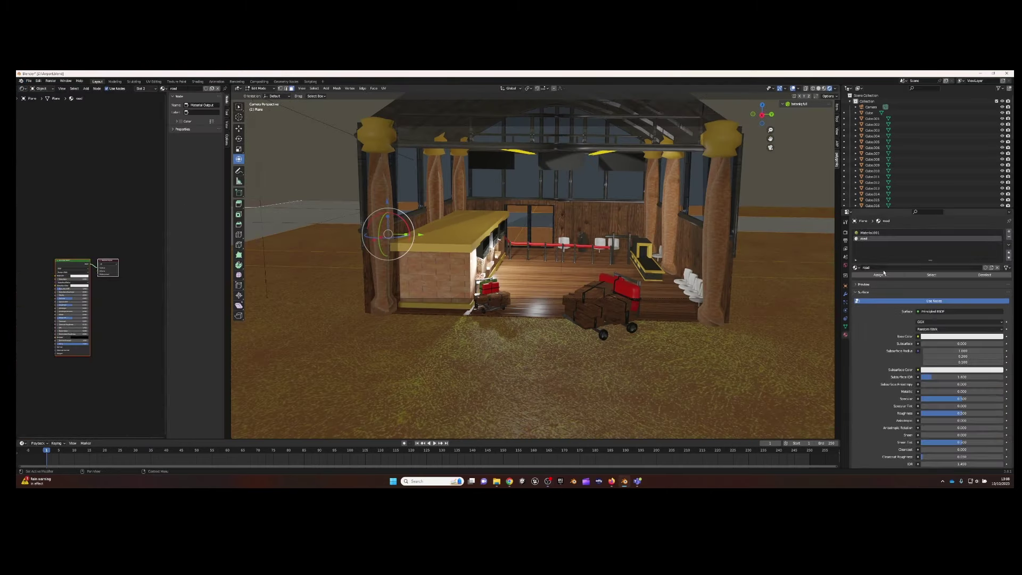
{"action": "left_click", "coordinate": [496, 481]}
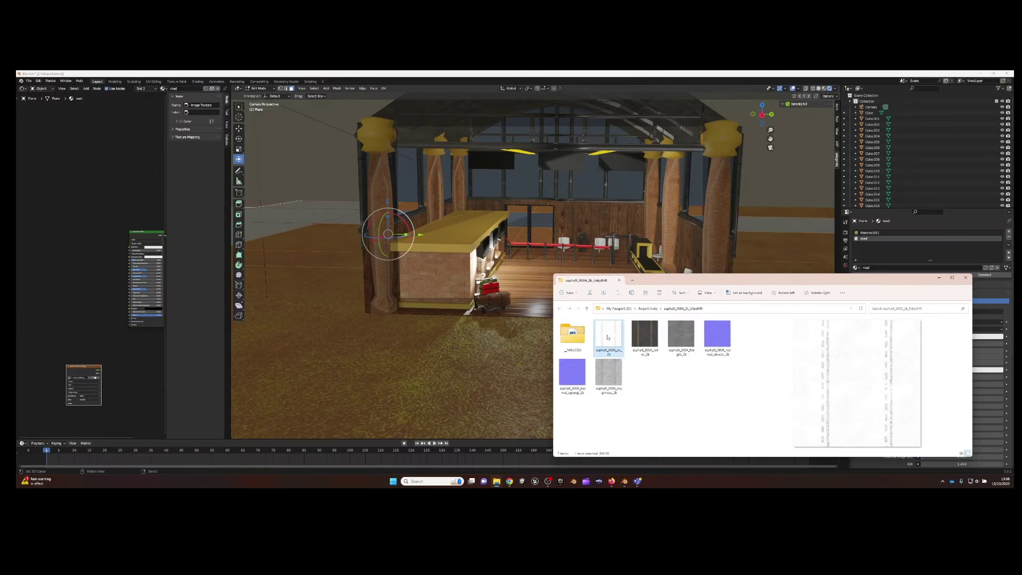
{"action": "left_click", "coordinate": [644, 334]}
{"action": "left_click_drag", "start_coordinate": [680, 324], "coordinate": [95, 272]}
{"action": "left_click_drag", "start_coordinate": [717, 334], "coordinate": [62, 334]}
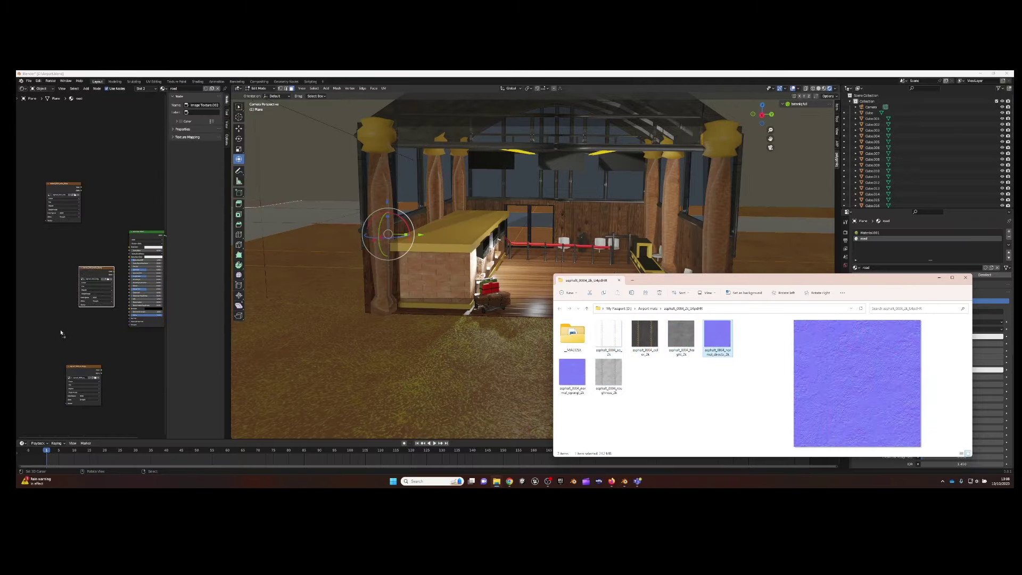
{"action": "left_click_drag", "start_coordinate": [612, 381], "coordinate": [80, 255]}
{"action": "scroll", "coordinate": [80, 183], "scroll_direction": "up", "scroll_amount": 2}
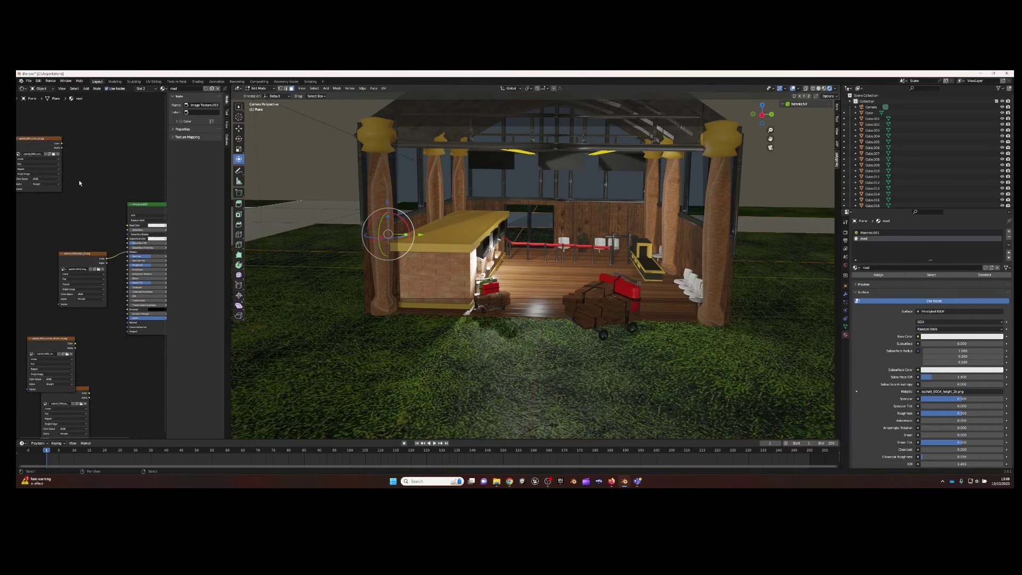
{"action": "left_click_drag", "start_coordinate": [131, 229], "coordinate": [131, 229]}
{"action": "middle_click_drag", "start_coordinate": [90, 396], "coordinate": [84, 289]}
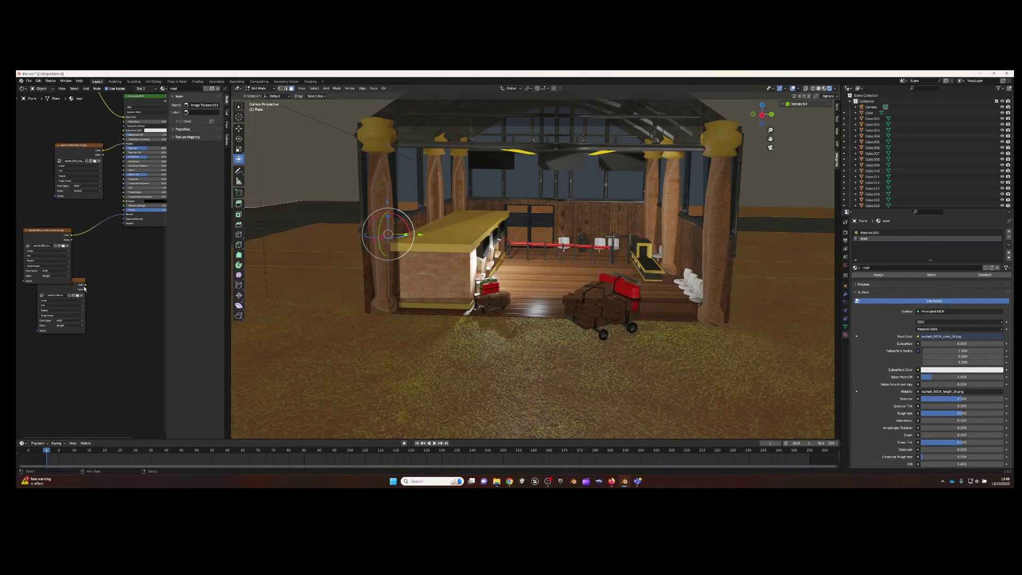
Add the asphalt normal image and insert a Normal Map node onto its link
{"action": "left_click_drag", "start_coordinate": [120, 179], "coordinate": [123, 157]}
{"action": "left_click", "coordinate": [559, 456]}
{"action": "left_click", "coordinate": [606, 369]}
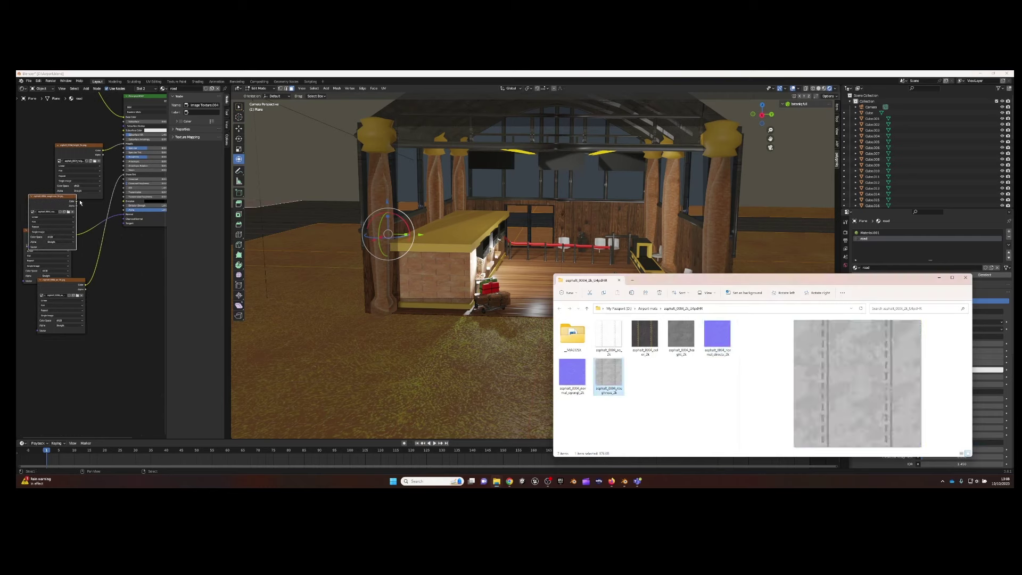
{"action": "left_click_drag", "start_coordinate": [607, 369], "coordinate": [53, 202]}
{"action": "key", "text": "shift+a"}
{"action": "left_click", "coordinate": [103, 113]}
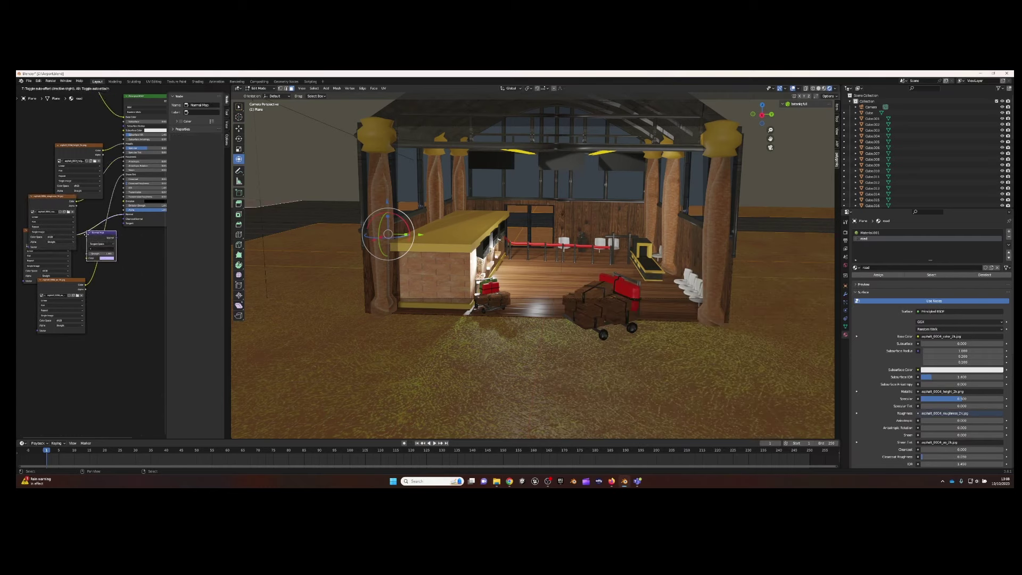
{"action": "left_click", "coordinate": [106, 259]}
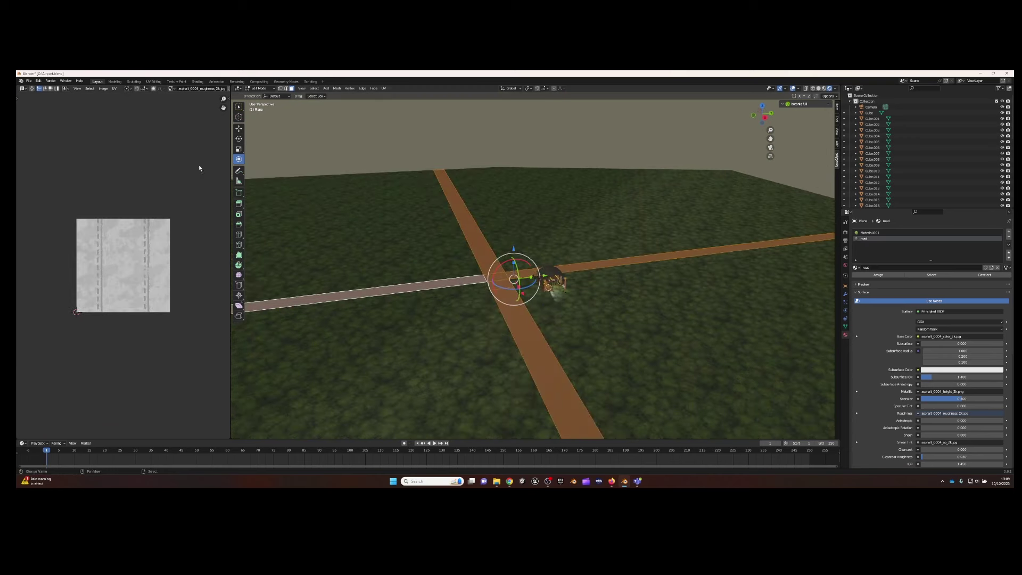
Scale and move the road UVs in the UV Editor
{"action": "left_click", "coordinate": [19, 85]}
{"action": "scroll", "coordinate": [157, 268], "scroll_direction": "down", "scroll_amount": 5}
{"action": "key", "text": "s"}
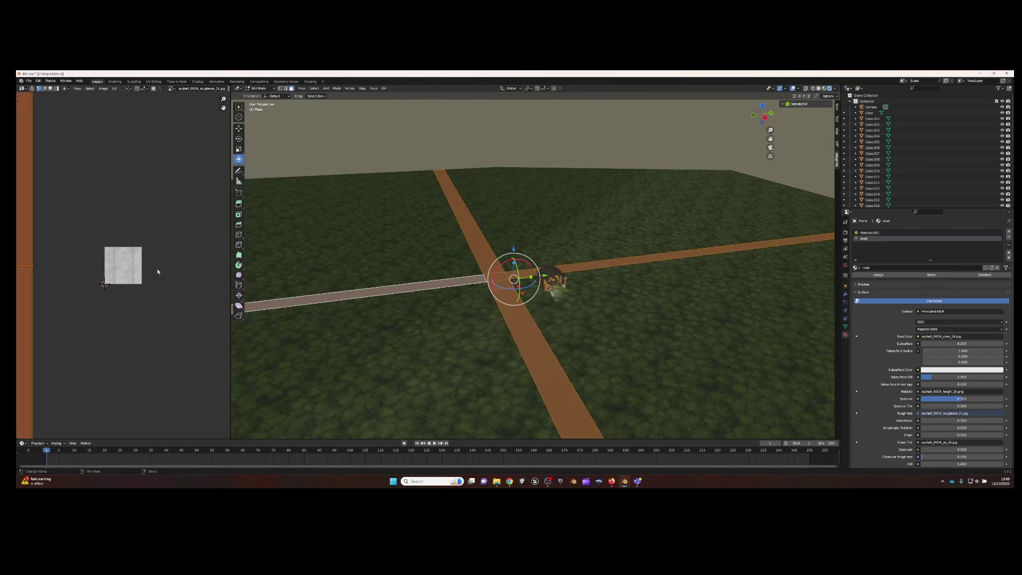
{"action": "left_click", "coordinate": [131, 277]}
{"action": "key", "text": "g"}
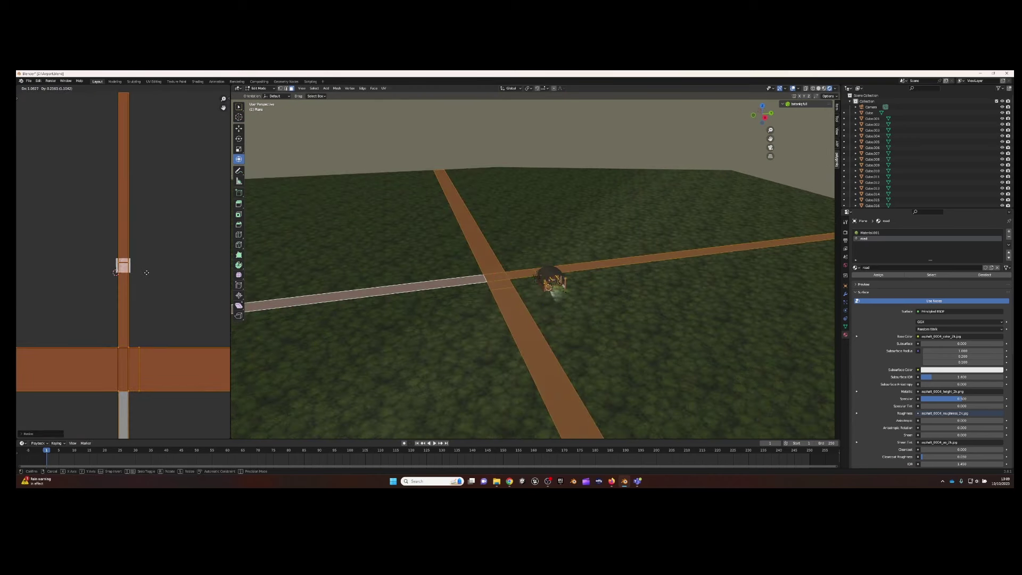
{"action": "left_click", "coordinate": [151, 276]}
{"action": "middle_click_drag", "start_coordinate": [469, 256], "coordinate": [475, 285]}
{"action": "scroll", "coordinate": [474, 284], "scroll_direction": "up", "scroll_amount": 3}
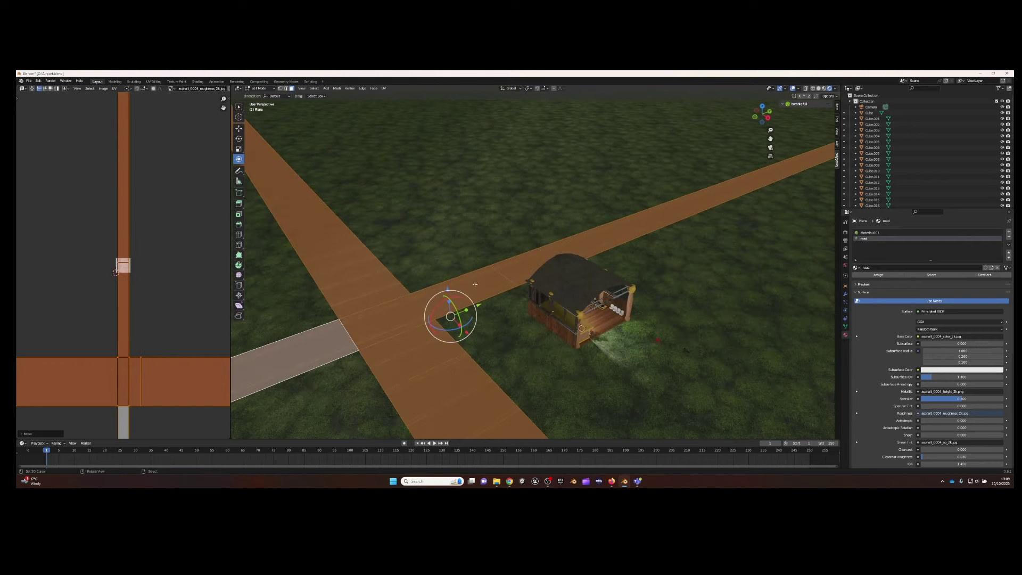
Rotate both road strips' UVs 90° and rescale them so lane markings run along the road
{"action": "key", "text": "g"}
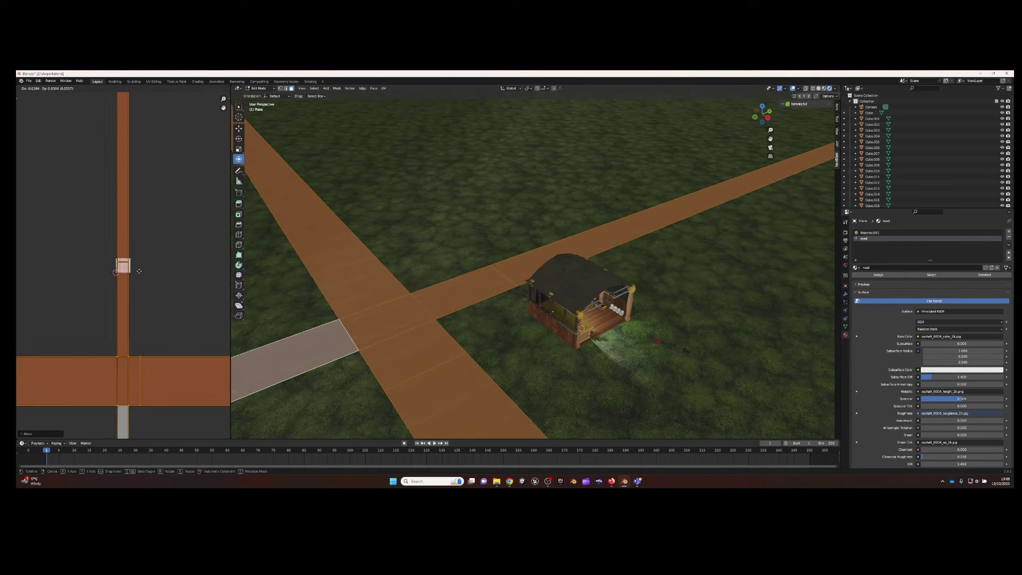
{"action": "left_click", "coordinate": [322, 271]}
{"action": "left_click", "coordinate": [410, 346], "text": "shift"}
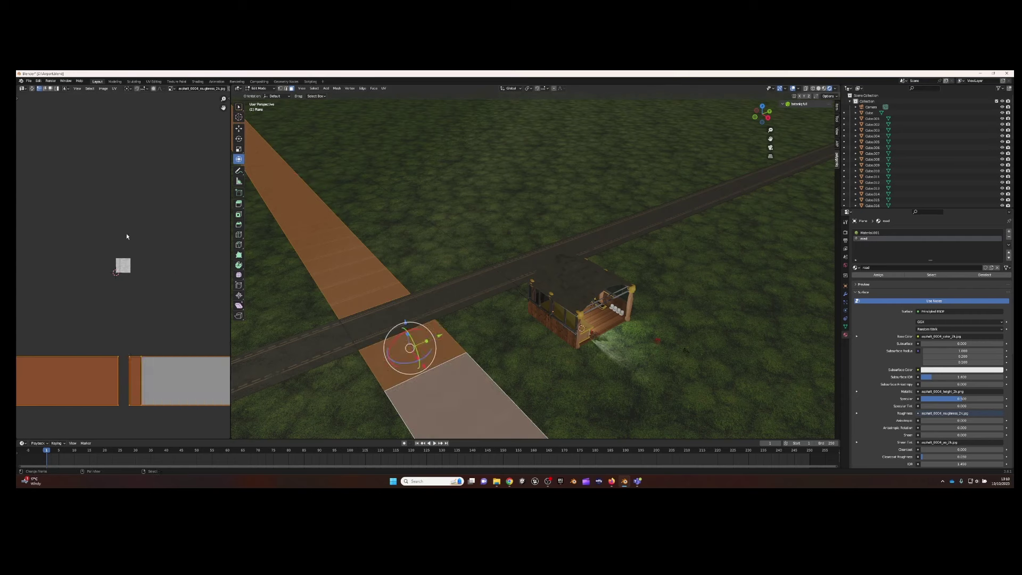
{"action": "key", "text": "r"}
{"action": "left_click", "coordinate": [127, 360]}
{"action": "key", "text": "s"}
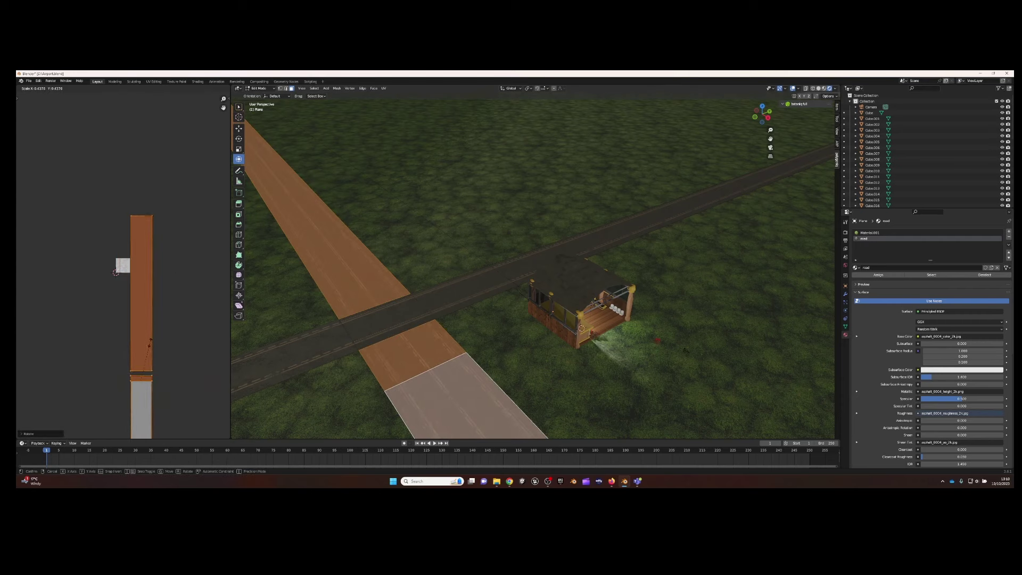
{"action": "key", "text": "s"}
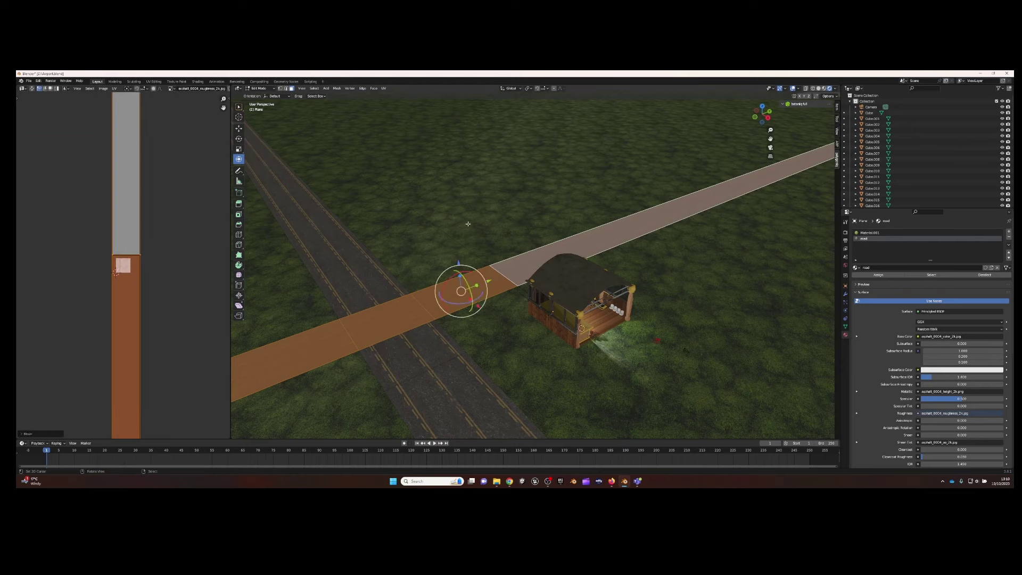
{"action": "middle_click_drag", "start_coordinate": [373, 266], "coordinate": [343, 286]}
{"action": "key", "text": "s"}
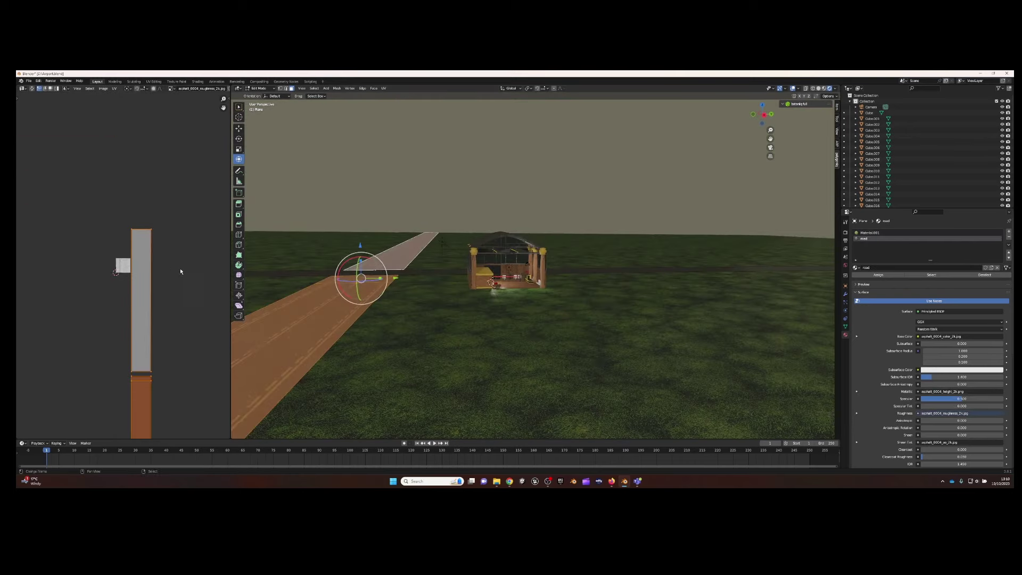
{"action": "middle_click_drag", "start_coordinate": [306, 249], "coordinate": [621, 241]}
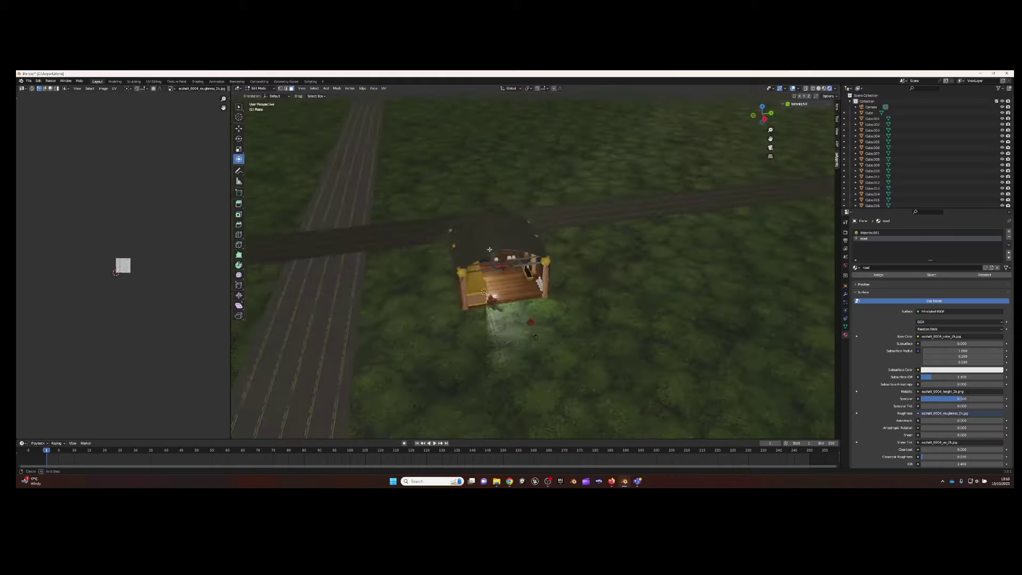
{"action": "scroll", "coordinate": [620, 241], "scroll_direction": "down", "scroll_amount": 5}
Return to Object Mode and open the Spawn Asset category list in the N panel
{"action": "key", "text": "Tab"}
{"action": "key", "text": "n"}
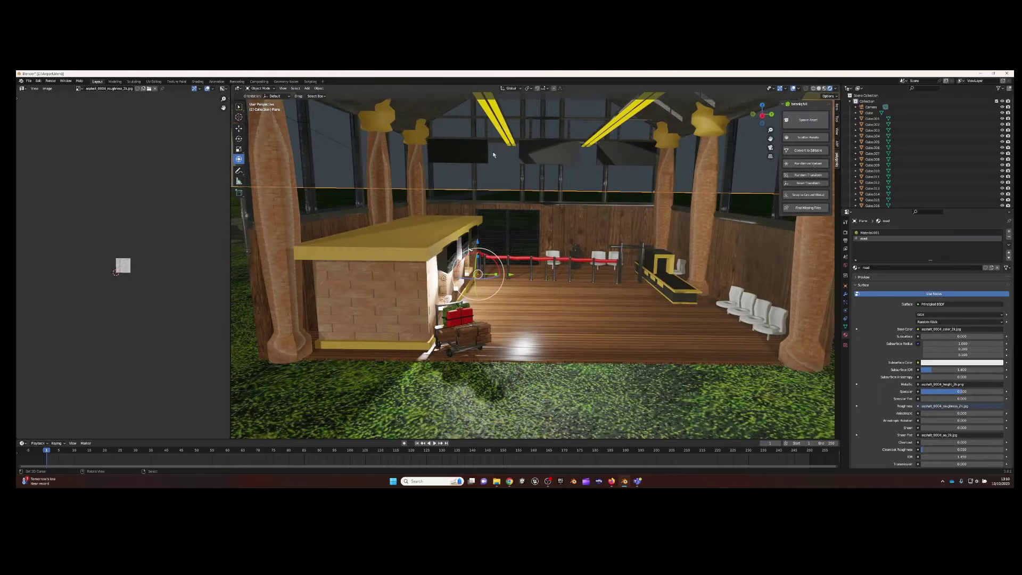
{"action": "left_click", "coordinate": [817, 122]}
{"action": "left_click", "coordinate": [817, 144]}
Spawn a tropical Pineapple Palm and place it beside the road
{"action": "left_click", "coordinate": [804, 208]}
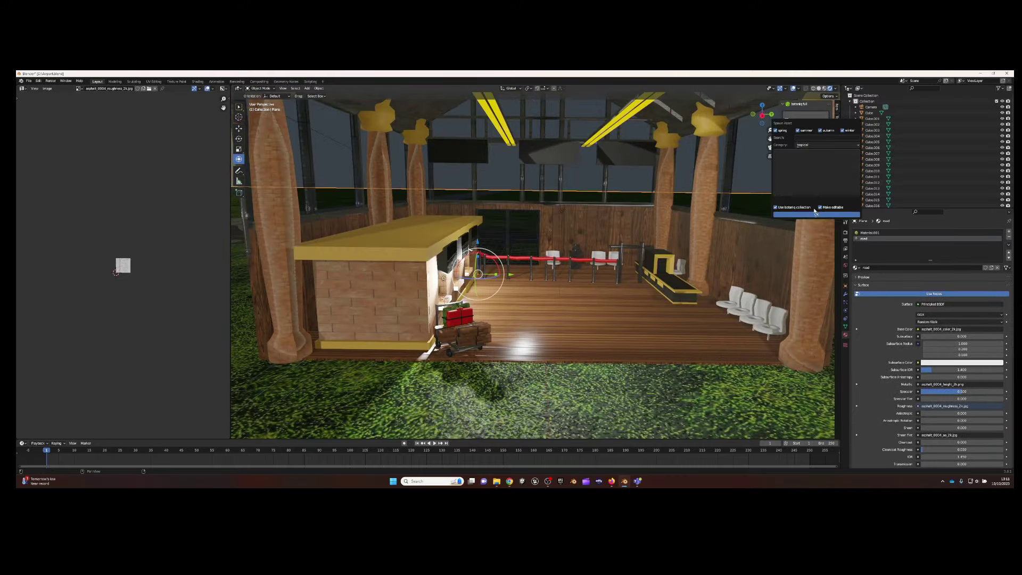
{"action": "left_click", "coordinate": [814, 175]}
{"action": "left_click", "coordinate": [787, 264]}
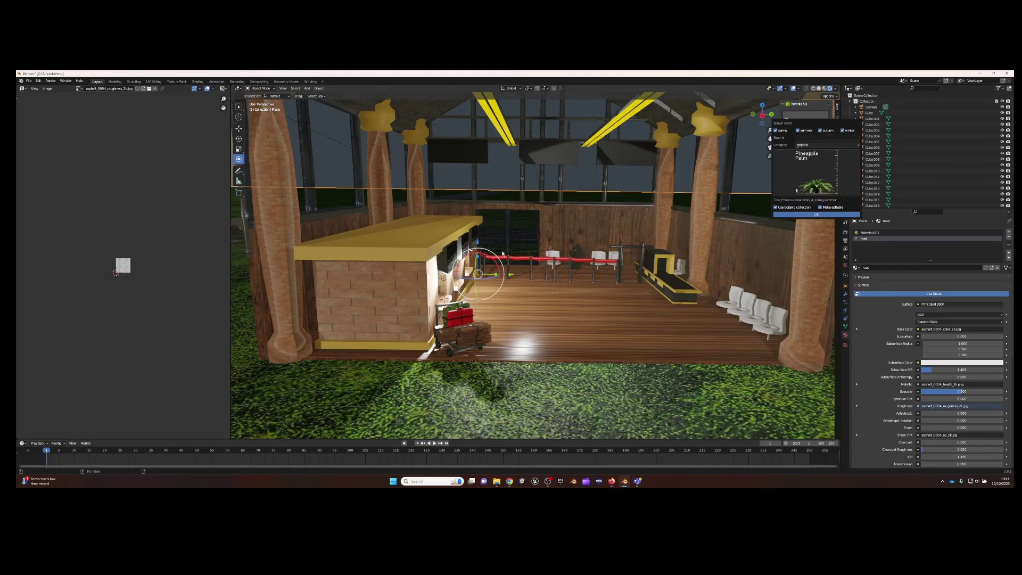
{"action": "key", "text": "Return"}
{"action": "scroll", "coordinate": [503, 253], "scroll_direction": "down", "scroll_amount": 5}
{"action": "key", "text": "g"}
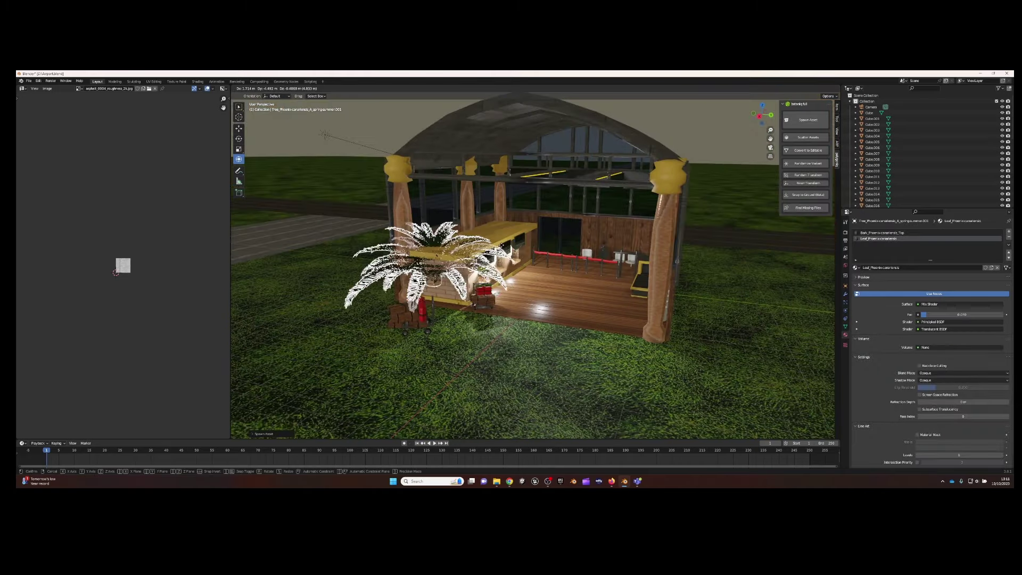
{"action": "scroll", "coordinate": [591, 205], "scroll_direction": "up", "scroll_amount": 3}
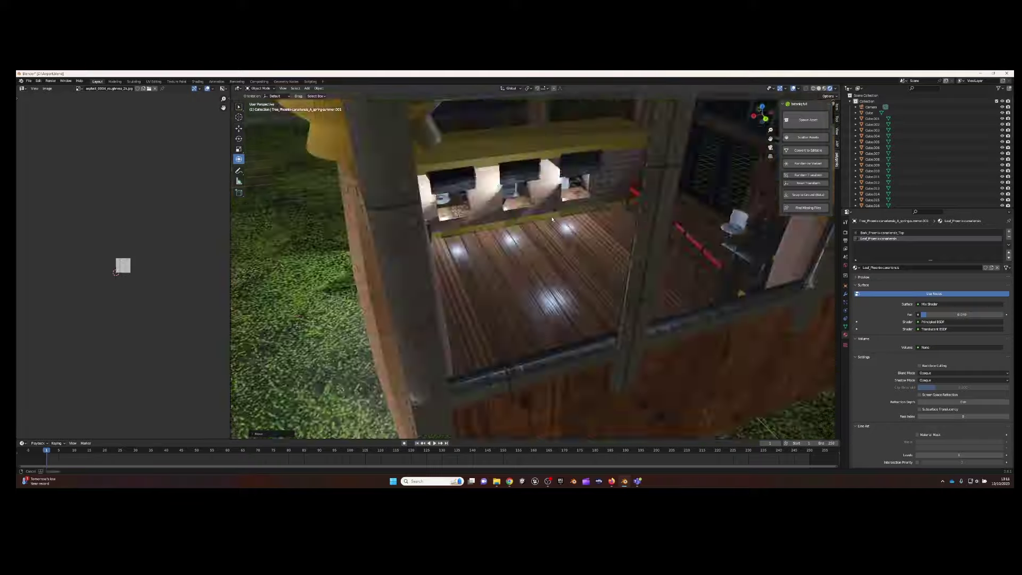
{"action": "scroll", "coordinate": [570, 205], "scroll_direction": "down", "scroll_amount": 6}
{"action": "middle_click_drag", "start_coordinate": [570, 205], "coordinate": [444, 194], "text": "shift"}
{"action": "left_click", "coordinate": [431, 207]}
Duplicate the Pineapple Palm twice, spacing copies along the road
{"action": "key", "text": "shift+d"}
{"action": "key", "text": "y"}
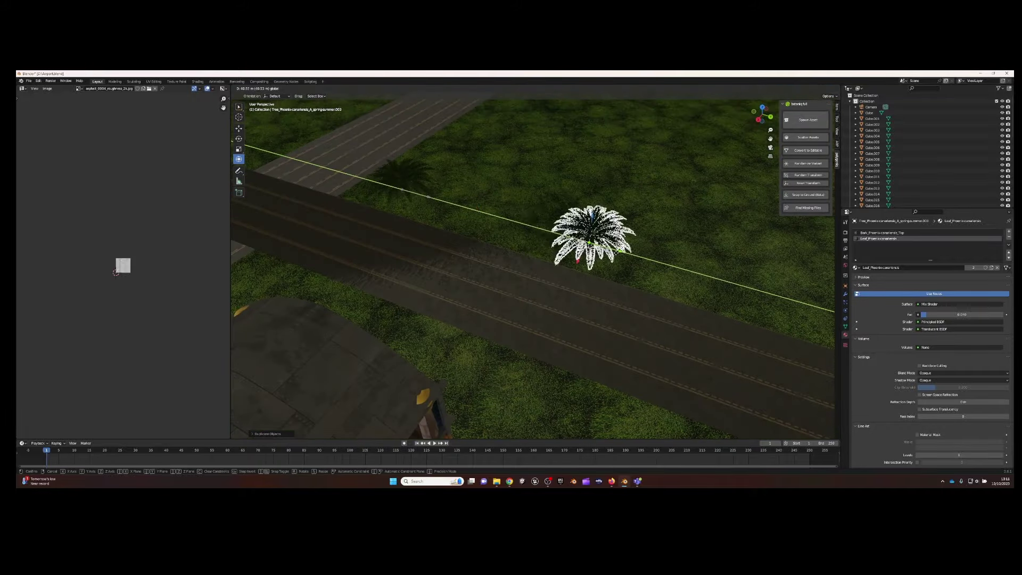
{"action": "scroll", "coordinate": [492, 296], "scroll_direction": "down", "scroll_amount": 5}
{"action": "left_click", "coordinate": [563, 221]}
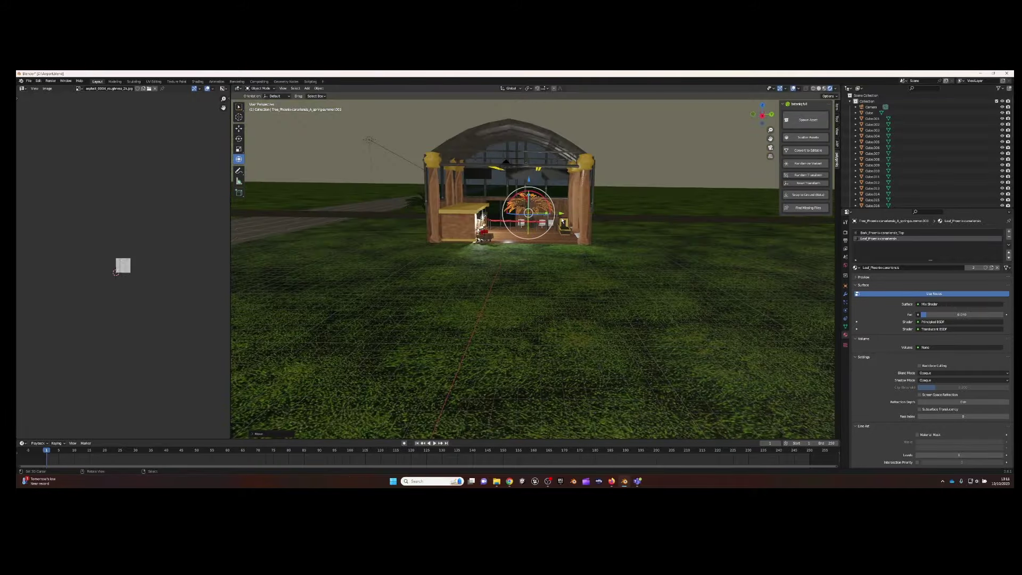
{"action": "key", "text": "shift+d"}
{"action": "mouse_move", "coordinate": [564, 216]}
{"action": "middle_mouse_down"}
{"action": "mouse_move", "coordinate": [485, 219]}
{"action": "mouse_move", "coordinate": [532, 228]}
{"action": "middle_mouse_up"}
{"action": "left_click", "coordinate": [486, 219]}
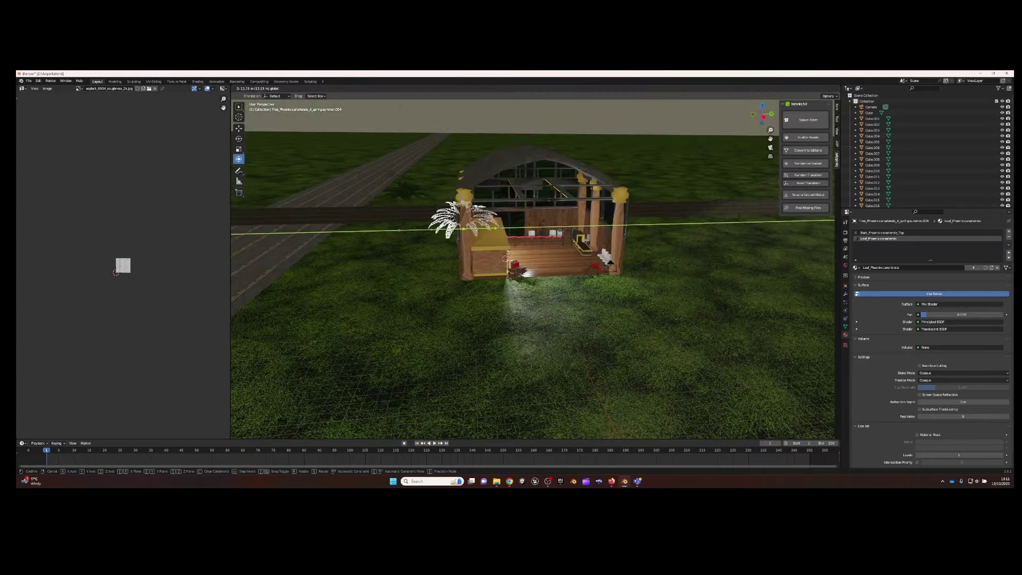
{"action": "scroll", "coordinate": [536, 229], "scroll_direction": "up", "scroll_amount": 5}
{"action": "scroll", "coordinate": [537, 230], "scroll_direction": "down", "scroll_amount": 10}
{"action": "scroll", "coordinate": [536, 230], "scroll_direction": "up", "scroll_amount": 2}
{"action": "scroll", "coordinate": [536, 230], "scroll_direction": "up", "scroll_amount": 4}
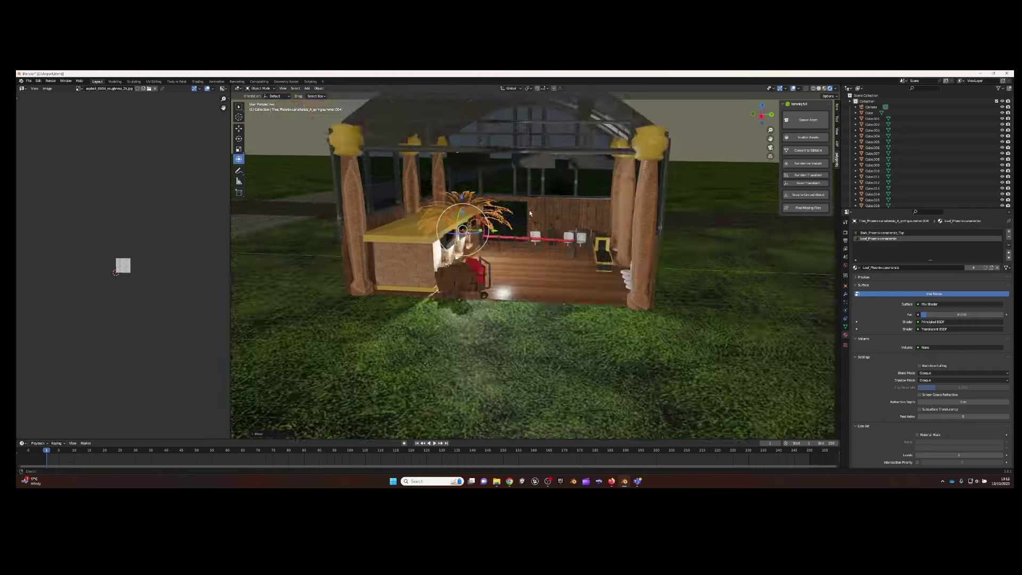
Spawn a Coconut Palm and place it to the left along the road
{"action": "left_click", "coordinate": [808, 120]}
{"action": "left_click", "coordinate": [806, 172]}
{"action": "left_click", "coordinate": [783, 202]}
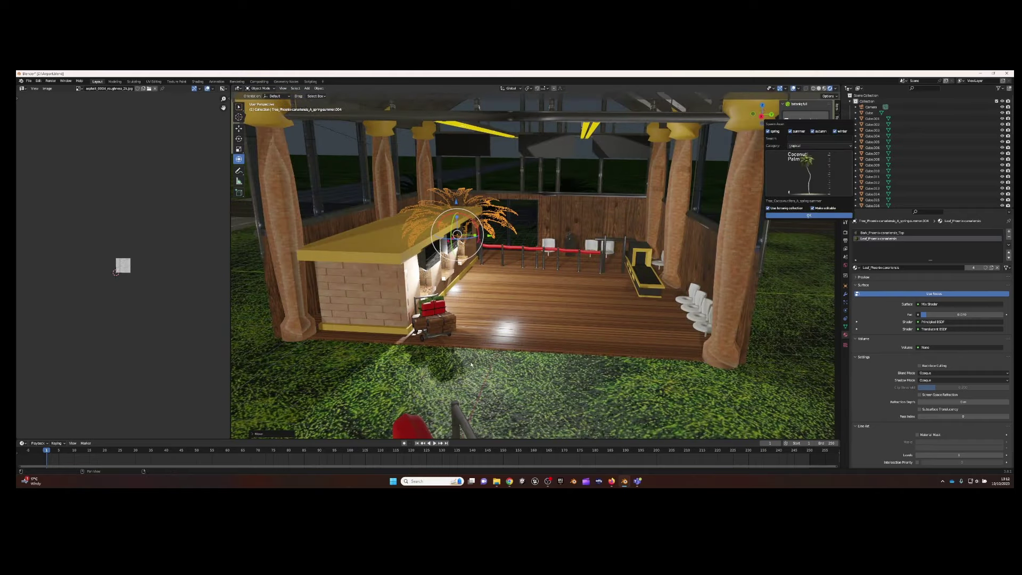
{"action": "key", "text": "Return"}
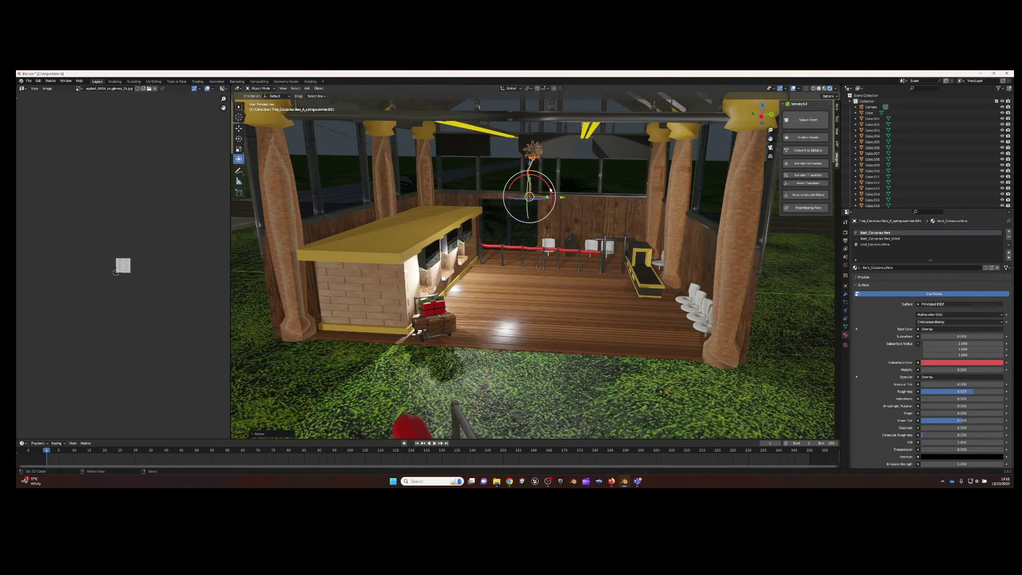
{"action": "left_click", "coordinate": [528, 189]}
Duplicate the Coconut Palm several times along the Y axis to extend the row
{"action": "key", "text": "shift+d"}
{"action": "key", "text": "y"}
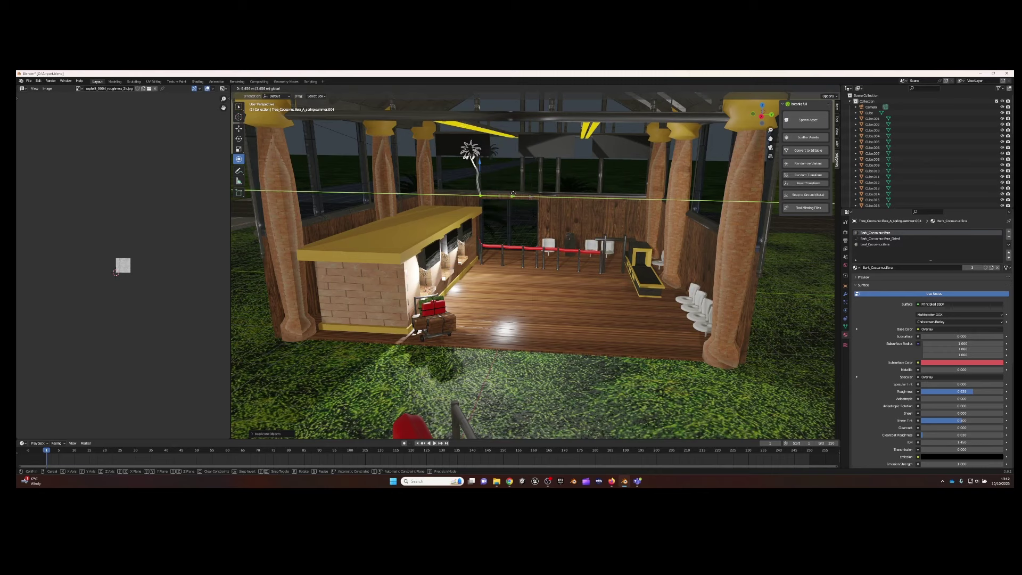
{"action": "key", "text": "shift+d"}
{"action": "key", "text": "y"}
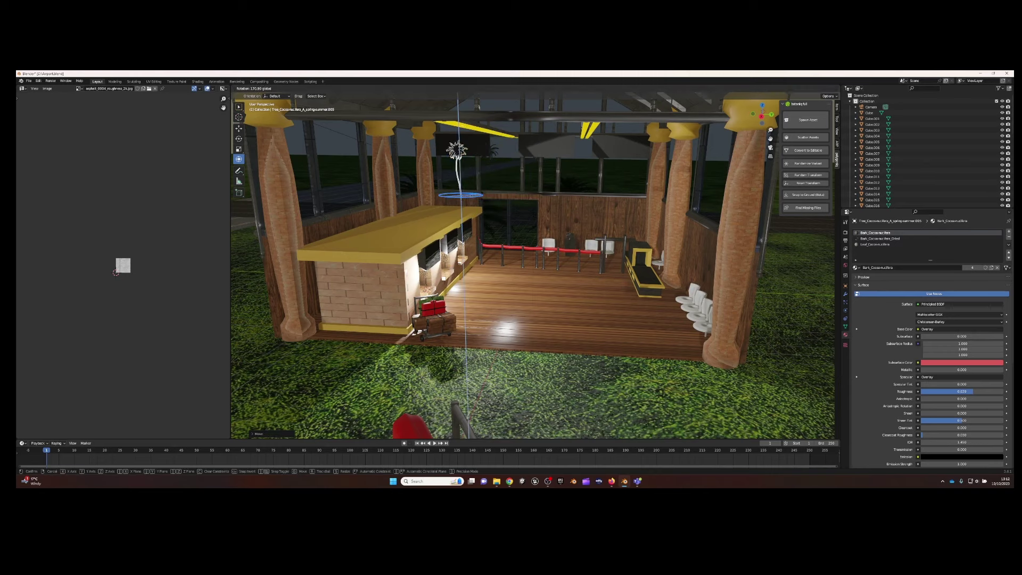
{"action": "scroll", "coordinate": [469, 239], "scroll_direction": "down", "scroll_amount": 5}
{"action": "key", "text": "shift+d"}
{"action": "left_click", "coordinate": [456, 171]}
{"action": "middle_click_drag", "start_coordinate": [456, 171], "coordinate": [494, 226]}
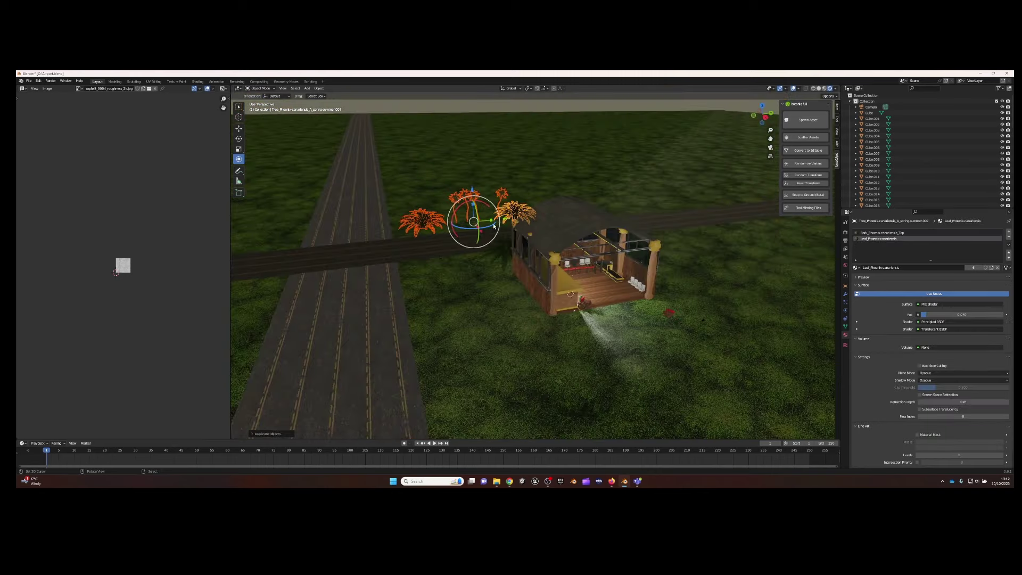
Turn the palm about the Z axis and slide the palms along the road on Y
{"action": "key", "text": "r"}
{"action": "key", "text": "z"}
{"action": "key", "text": "Return"}
{"action": "key", "text": "g"}
{"action": "key", "text": "y"}
{"action": "key", "text": "y"}
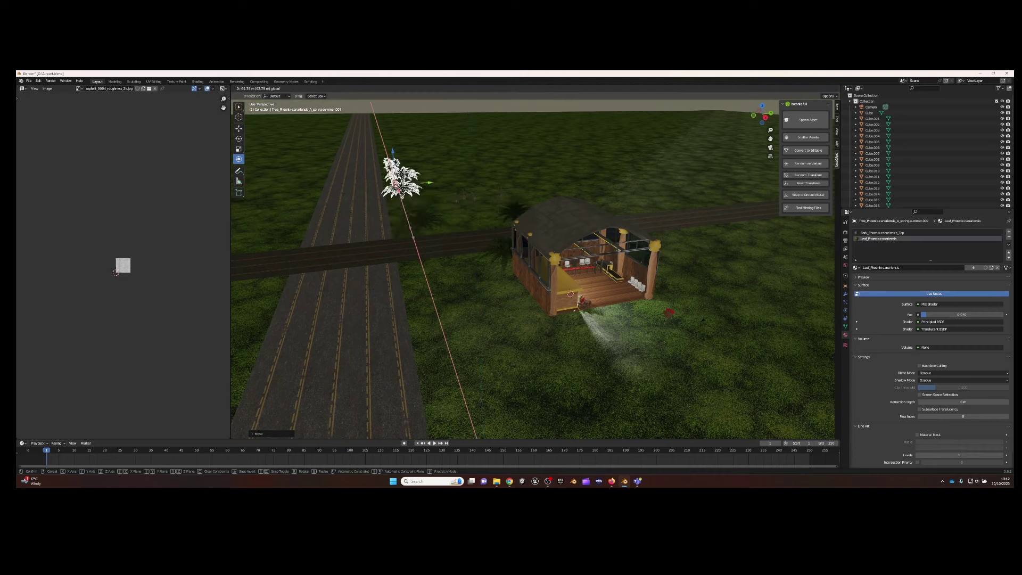
{"action": "key", "text": "Return"}
{"action": "middle_click_drag", "start_coordinate": [422, 254], "coordinate": [479, 277]}
Duplicate the palms, shift the copies along X and rotate them about Z
{"action": "key", "text": "shift+d"}
{"action": "key", "text": "x"}
{"action": "key", "text": "Return"}
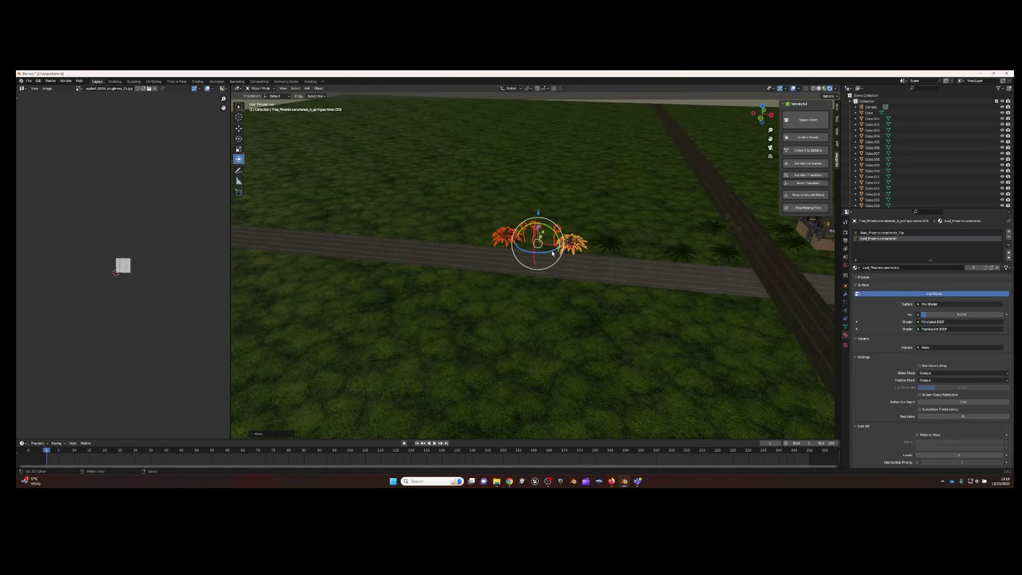
{"action": "key", "text": "r"}
{"action": "key", "text": "z"}
{"action": "key", "text": "Return"}
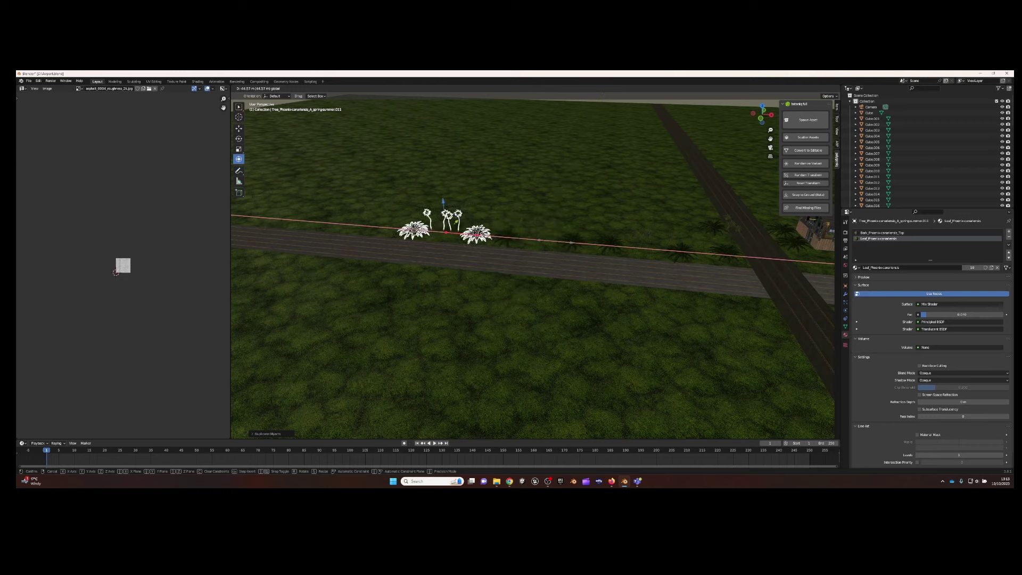
Select the row of roadside palms and move them left along the road
{"action": "left_click", "coordinate": [522, 228]}
{"action": "left_click", "coordinate": [561, 235], "text": "shift"}
{"action": "left_click", "coordinate": [609, 244], "text": "shift"}
{"action": "left_click", "coordinate": [670, 245], "text": "shift"}
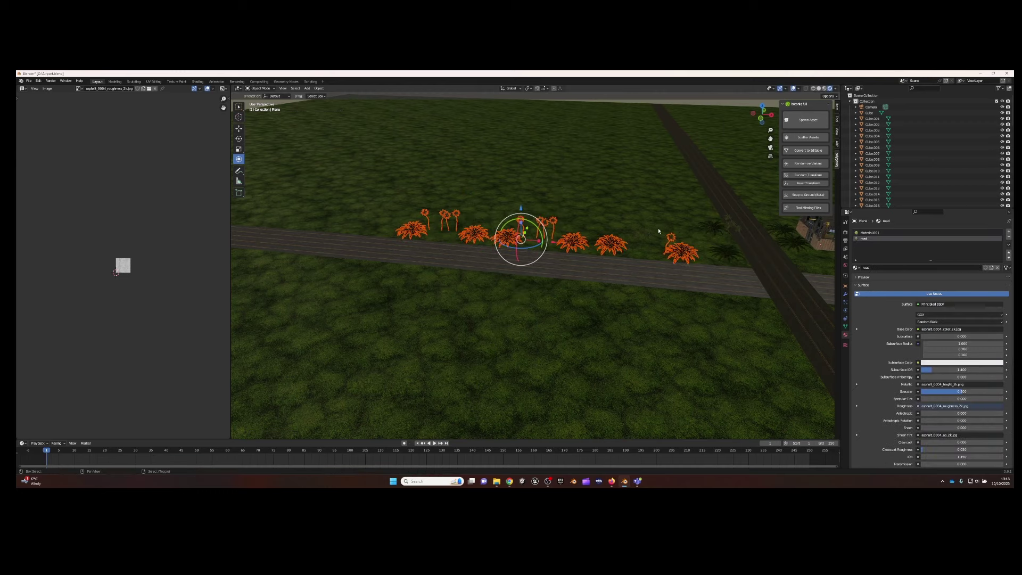
{"action": "left_click", "coordinate": [670, 237], "text": "shift"}
{"action": "left_click", "coordinate": [726, 253], "text": "shift"}
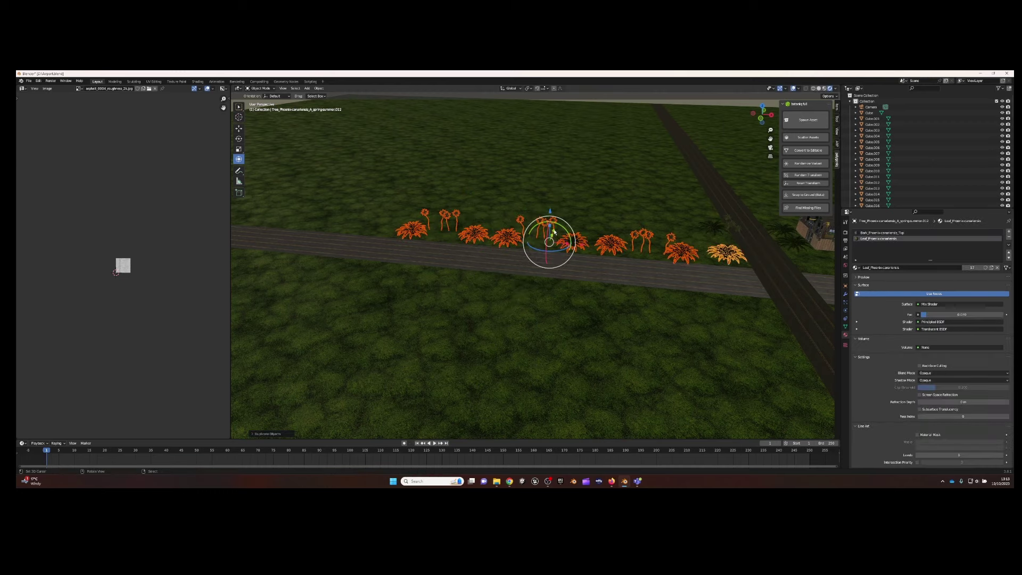
{"action": "key", "text": "g"}
{"action": "left_click", "coordinate": [499, 259]}
{"action": "middle_click_drag", "start_coordinate": [499, 260], "coordinate": [556, 272]}
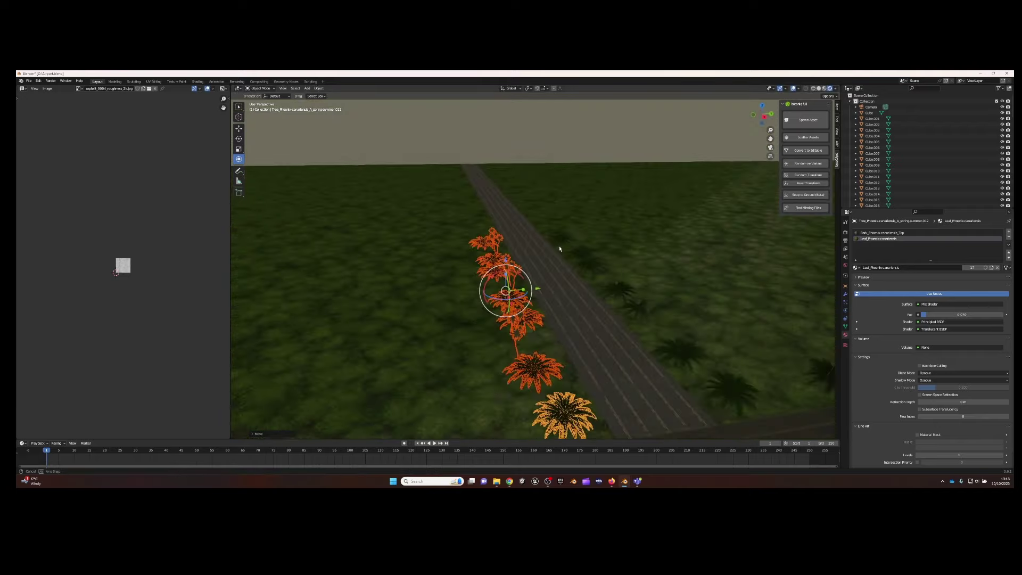
Resize a palm and place a duplicate behind the shelter's back window
{"action": "key", "text": "s"}
{"action": "key", "text": "Return"}
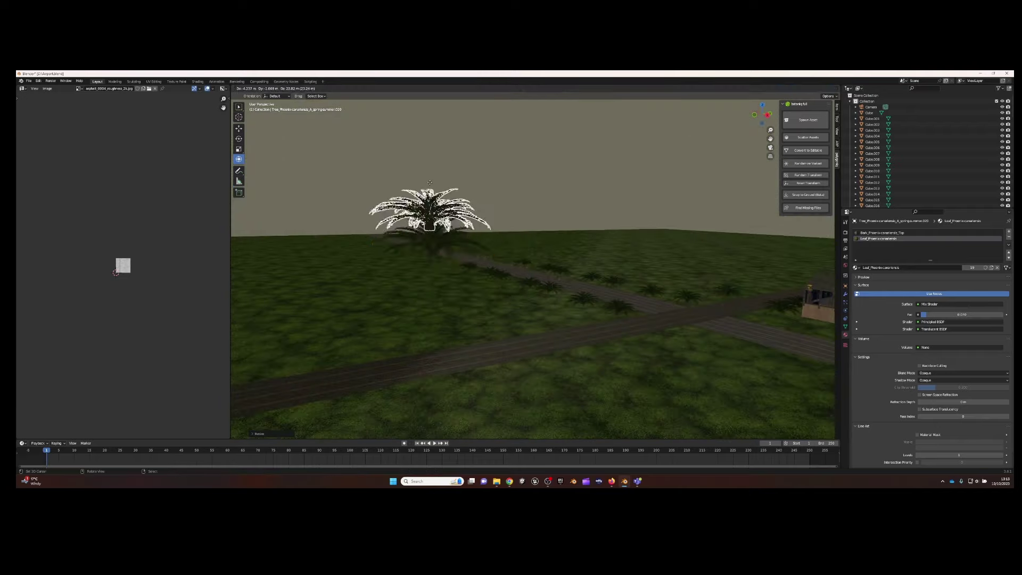
{"action": "middle_click_drag", "start_coordinate": [493, 266], "coordinate": [493, 208]}
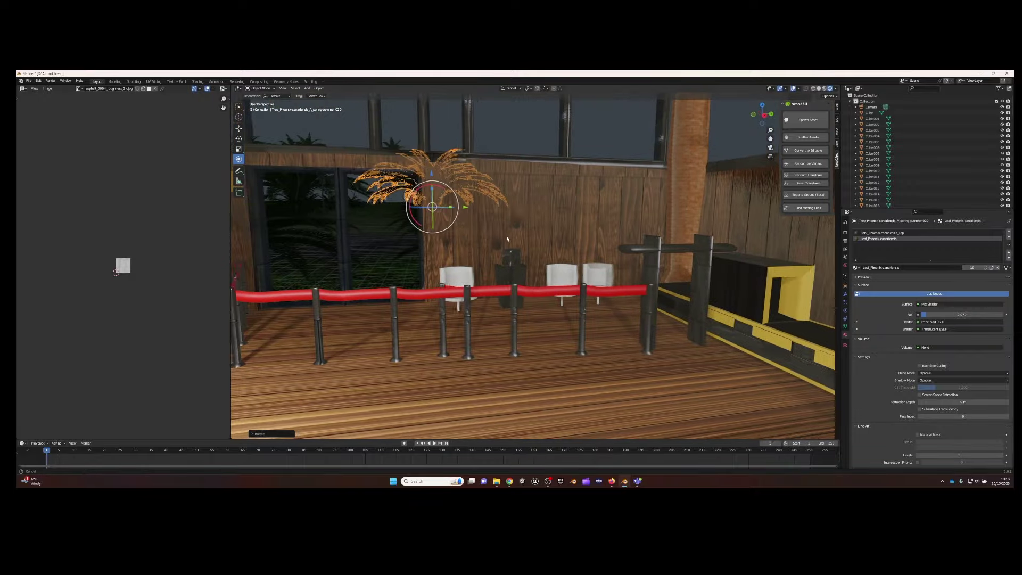
{"action": "key", "text": "shift+d"}
{"action": "left_click", "coordinate": [427, 187]}
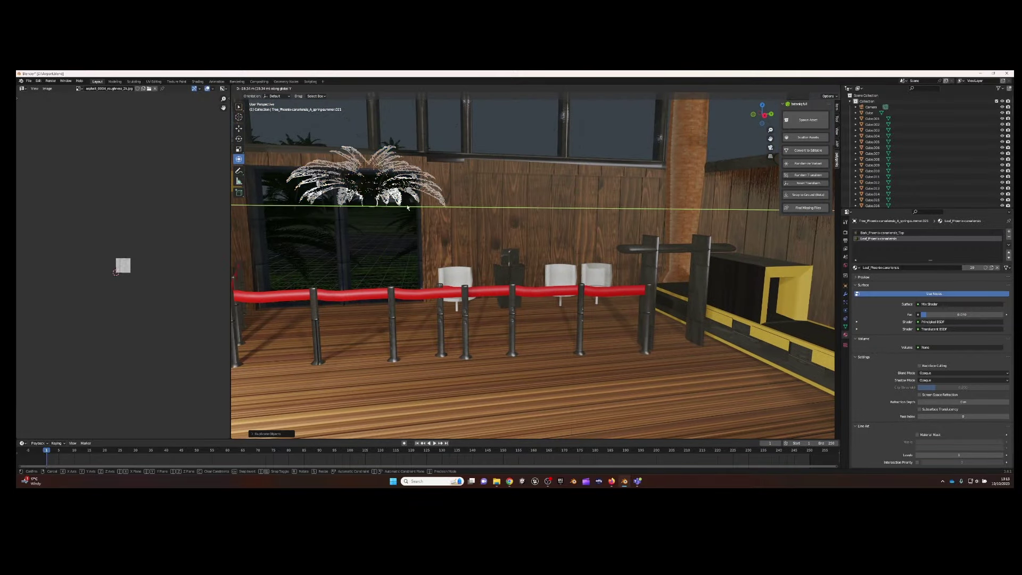
{"action": "left_click_drag", "start_coordinate": [441, 214], "coordinate": [415, 184]}
{"action": "left_click", "coordinate": [388, 175]}
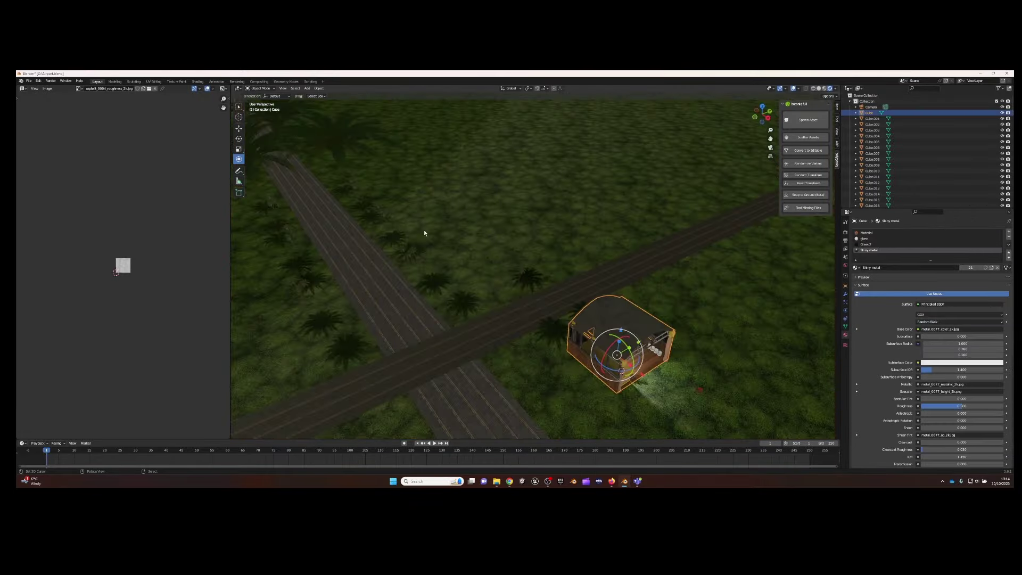
From the camera view, rotate the palm copy about Z and shift it left
{"action": "left_click", "coordinate": [283, 89]}
{"action": "mouse_move", "coordinate": [293, 152]}
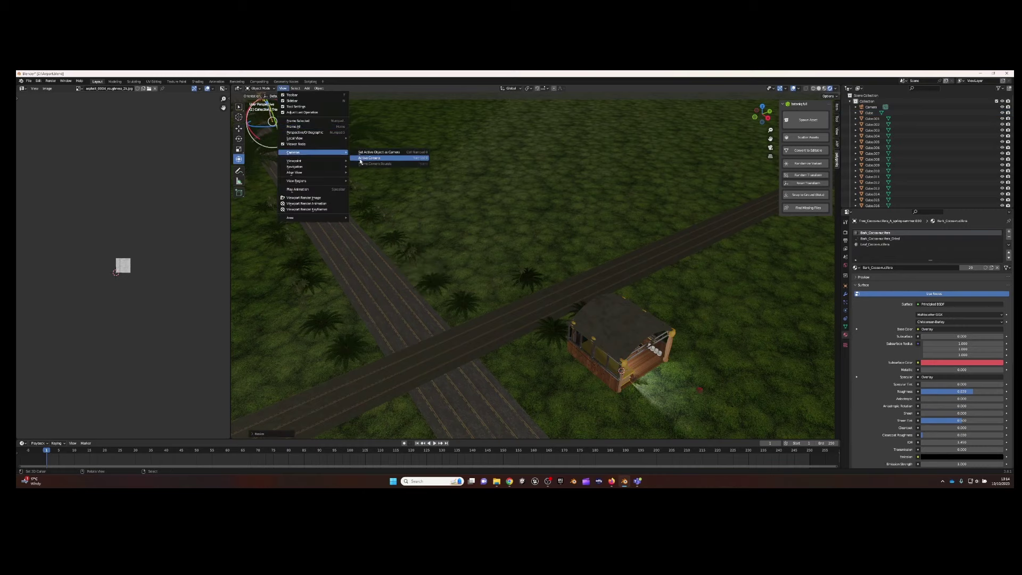
{"action": "left_click", "coordinate": [375, 154]}
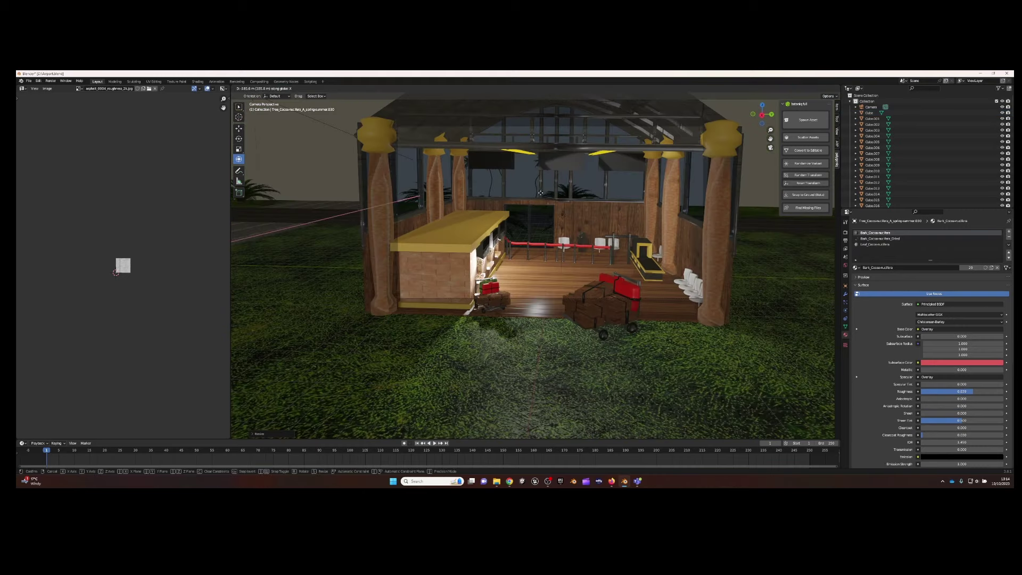
{"action": "right_click", "coordinate": [540, 193]}
{"action": "middle_click_drag", "start_coordinate": [540, 193], "coordinate": [551, 206]}
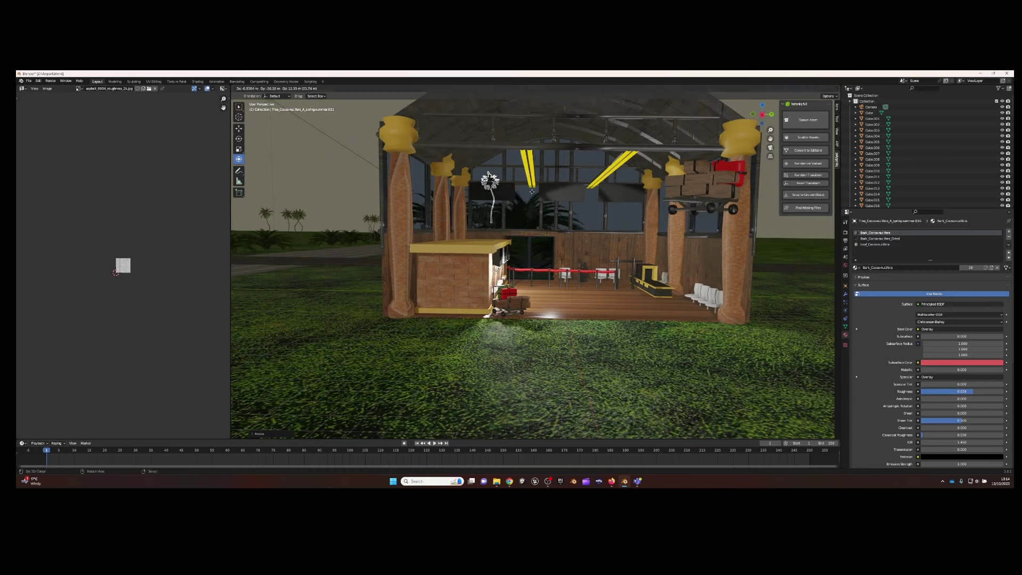
{"action": "key", "text": "r"}
{"action": "key", "text": "z"}
{"action": "left_click_drag", "start_coordinate": [565, 238], "coordinate": [477, 224]}
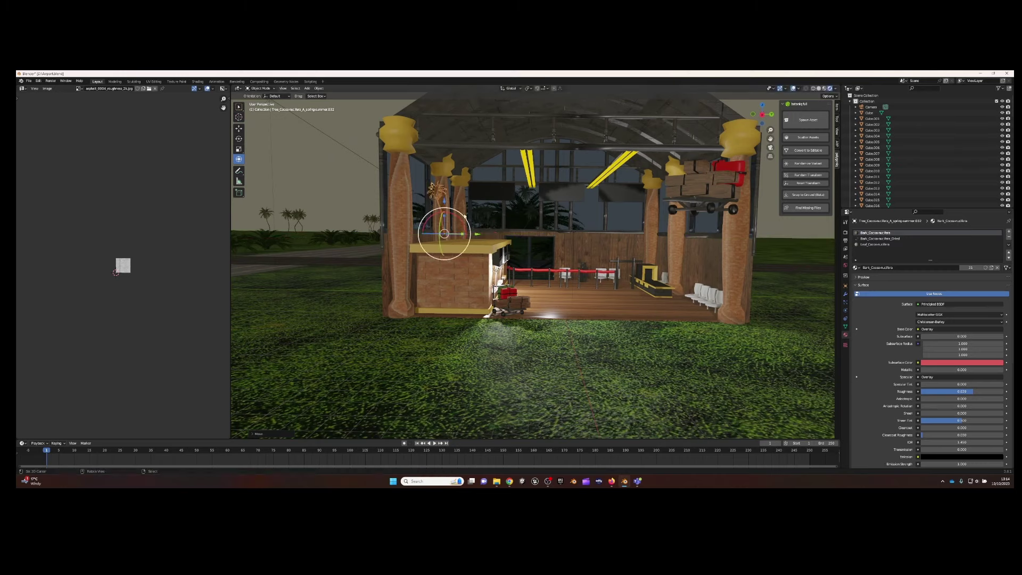
{"action": "mouse_move", "coordinate": [491, 226]}
{"action": "middle_mouse_down"}
{"action": "mouse_move", "coordinate": [419, 201]}
{"action": "mouse_move", "coordinate": [611, 237]}
{"action": "middle_mouse_up"}
{"action": "left_click", "coordinate": [413, 210]}
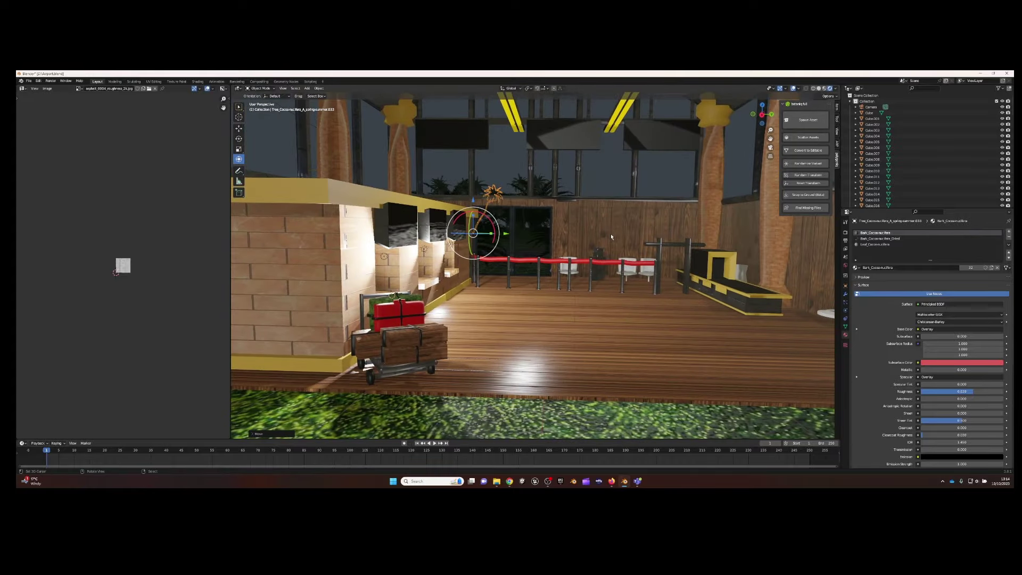
Spawn a Sabal palmetto (D) palm and set it in front of the counter
{"action": "scroll", "coordinate": [610, 237], "scroll_direction": "down", "scroll_amount": 5}
{"action": "left_click", "coordinate": [808, 120]}
{"action": "left_click", "coordinate": [811, 170]}
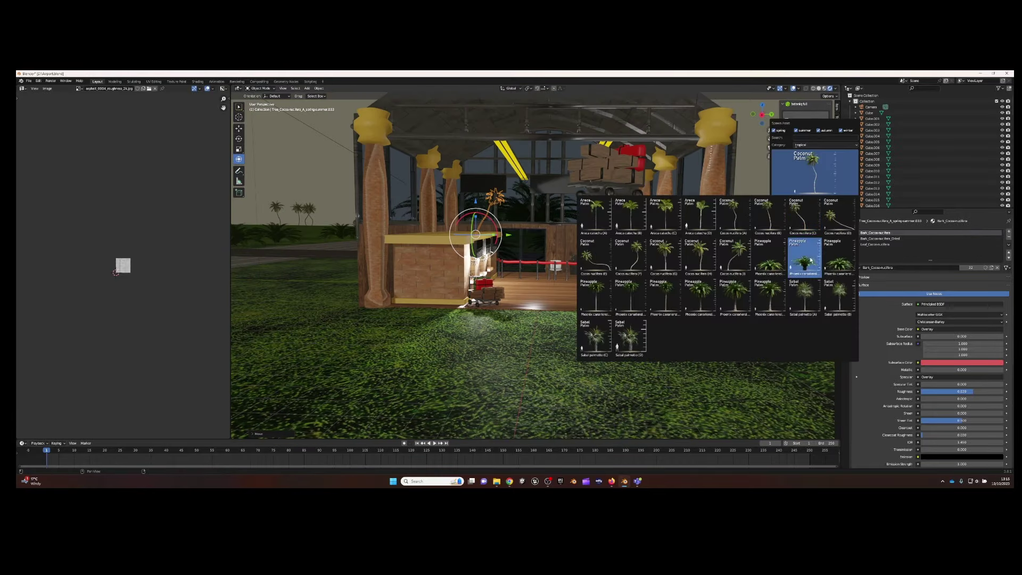
{"action": "left_click", "coordinate": [632, 332]}
{"action": "left_click", "coordinate": [804, 213]}
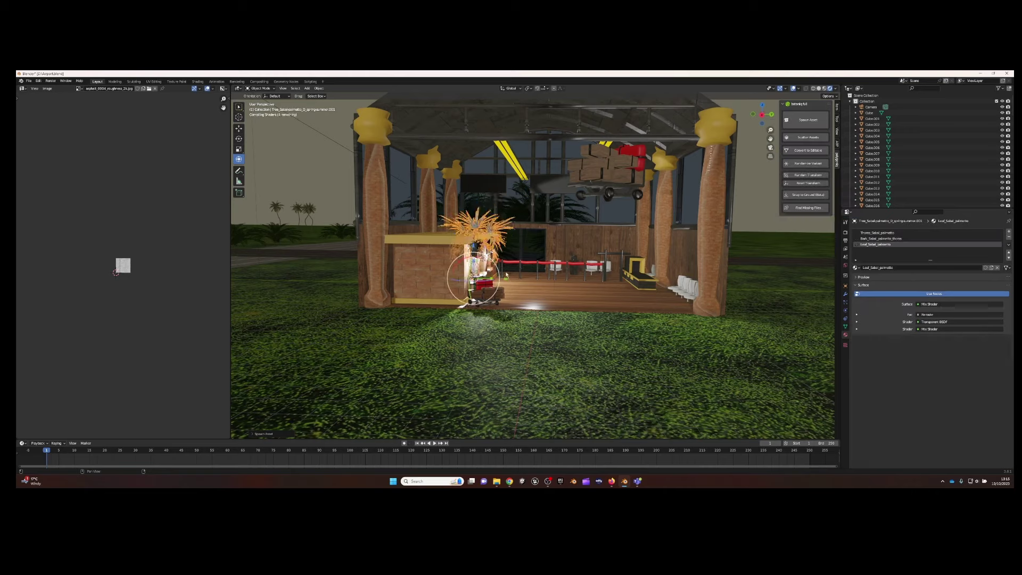
{"action": "middle_click_drag", "start_coordinate": [469, 266], "coordinate": [536, 270]}
{"action": "mouse_move", "coordinate": [393, 305]}
{"action": "left_mouse_down"}
{"action": "mouse_move", "coordinate": [384, 325]}
{"action": "mouse_move", "coordinate": [340, 346]}
{"action": "mouse_move", "coordinate": [363, 343]}
{"action": "left_mouse_up"}
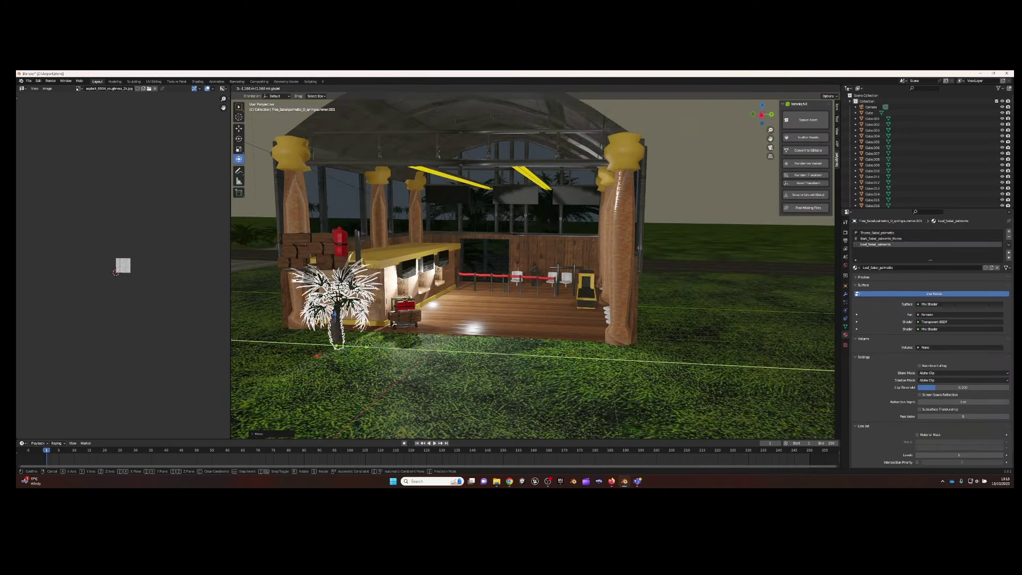
{"action": "middle_click_drag", "start_coordinate": [363, 343], "coordinate": [426, 340]}
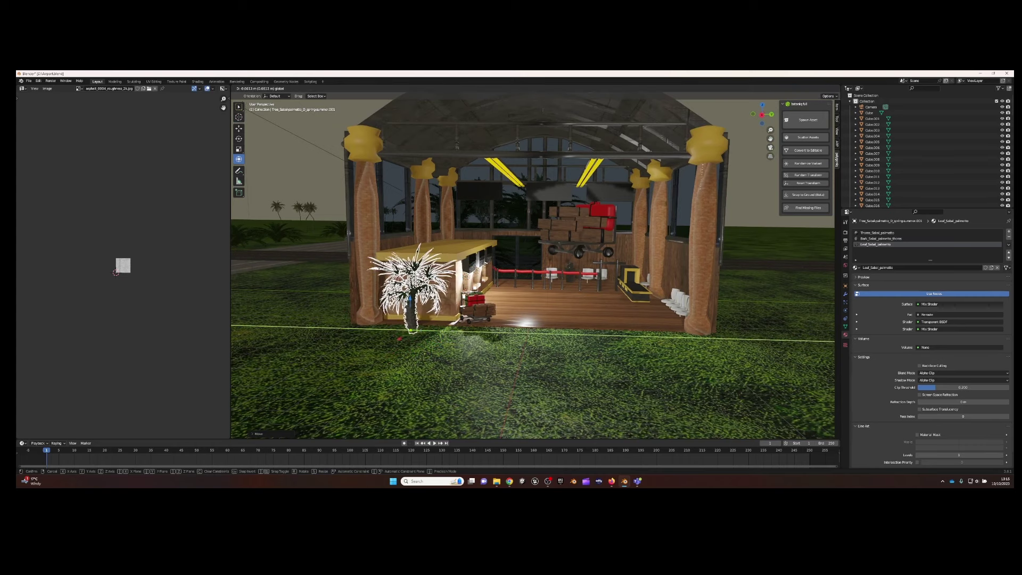
{"action": "left_click_drag", "start_coordinate": [431, 345], "coordinate": [409, 426]}
Add a rotated Sabal palm copy near the right pillar and render the camera view
{"action": "left_click", "coordinate": [283, 88]}
{"action": "left_click", "coordinate": [372, 158]}
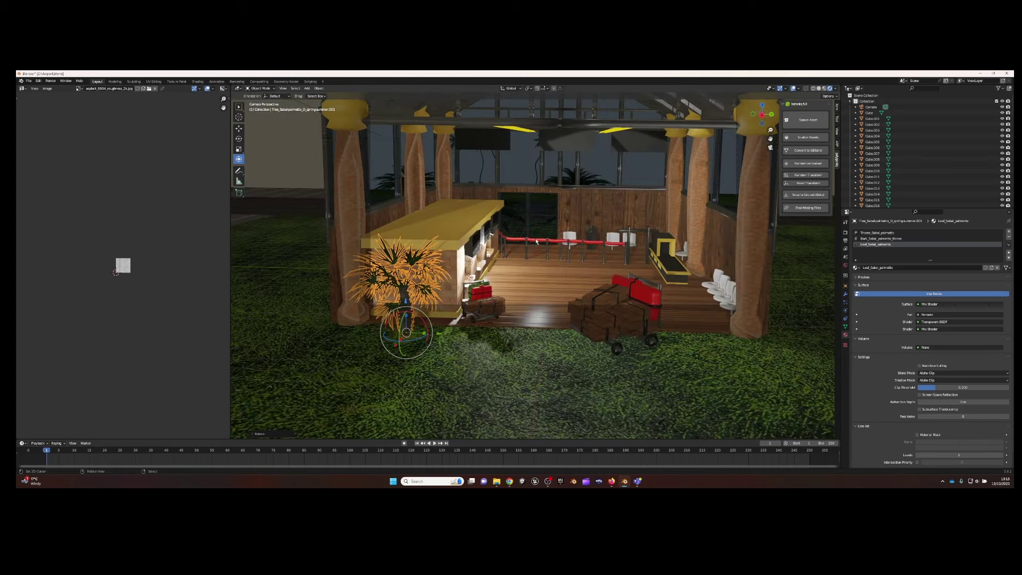
{"action": "key", "text": "shift+d"}
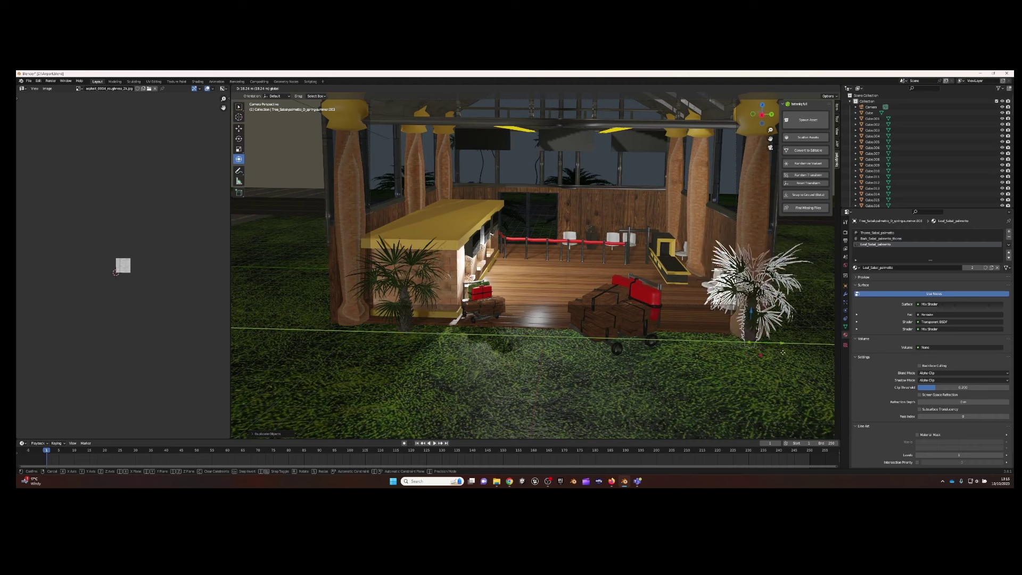
{"action": "key", "text": "r"}
{"action": "key", "text": "z"}
{"action": "left_click", "coordinate": [781, 347]}
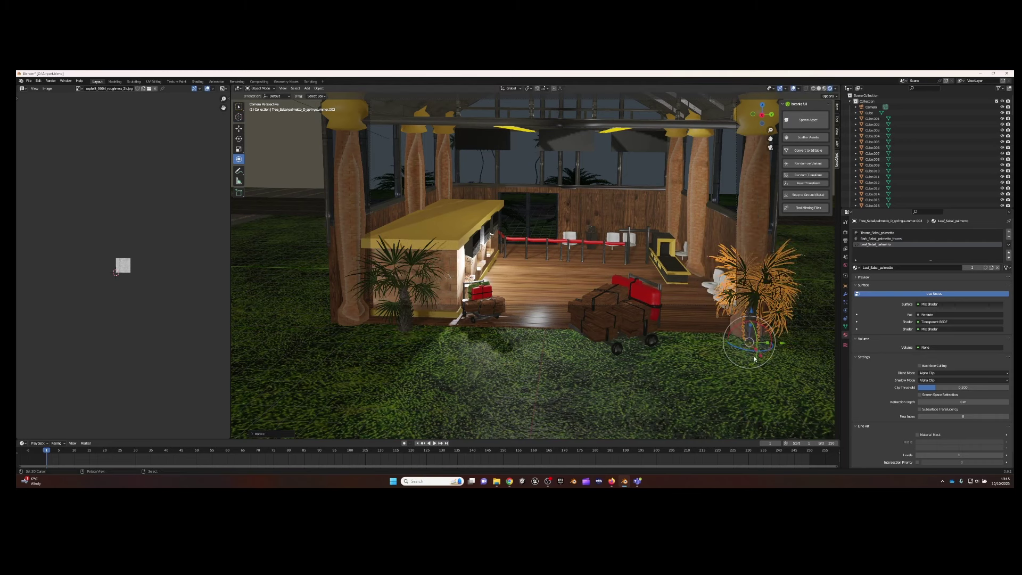
{"action": "left_click_drag", "start_coordinate": [737, 330], "coordinate": [741, 335]}
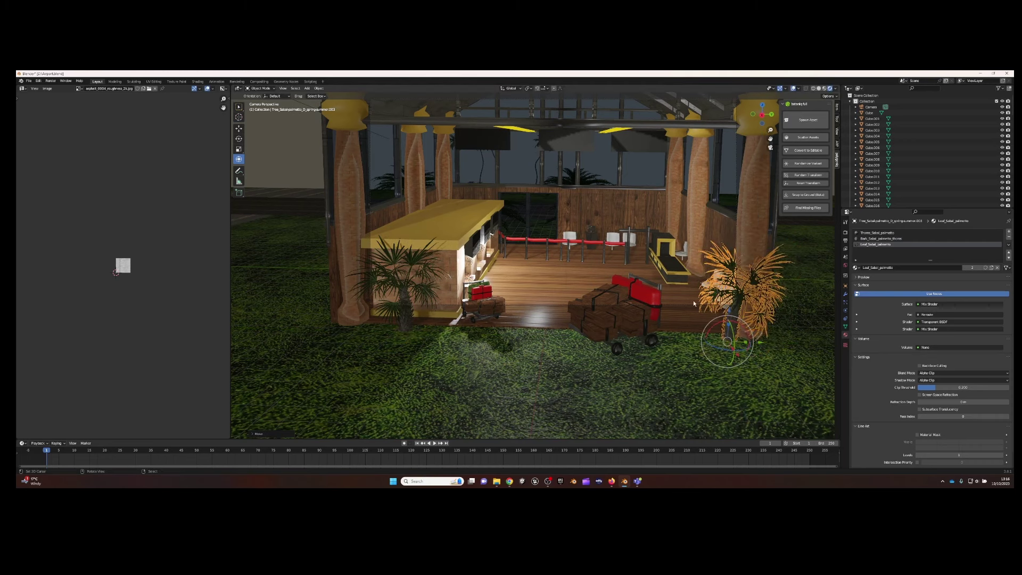
{"action": "left_click", "coordinate": [62, 88]}
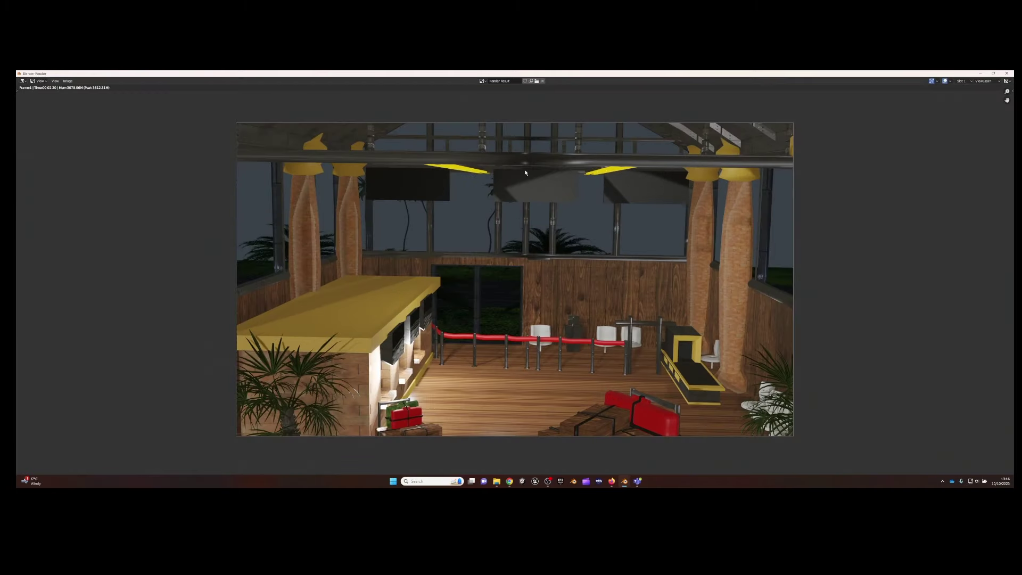
Set the scene camera's Clip End to 1000 m
{"action": "key", "text": "Escape"}
{"action": "left_click", "coordinate": [845, 233]}
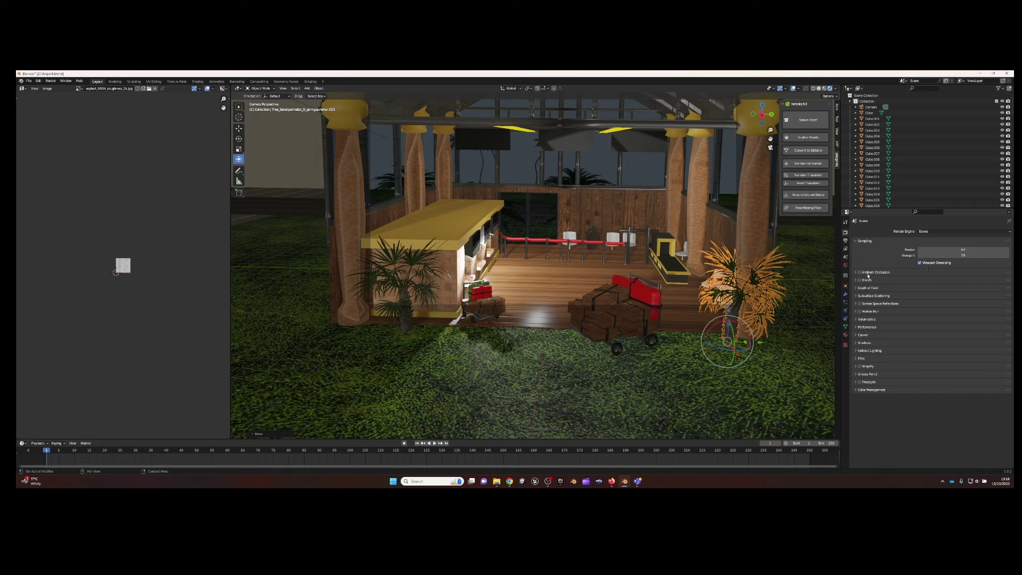
{"action": "key", "text": "ctrl+Tab"}
{"action": "left_click", "coordinate": [845, 233]}
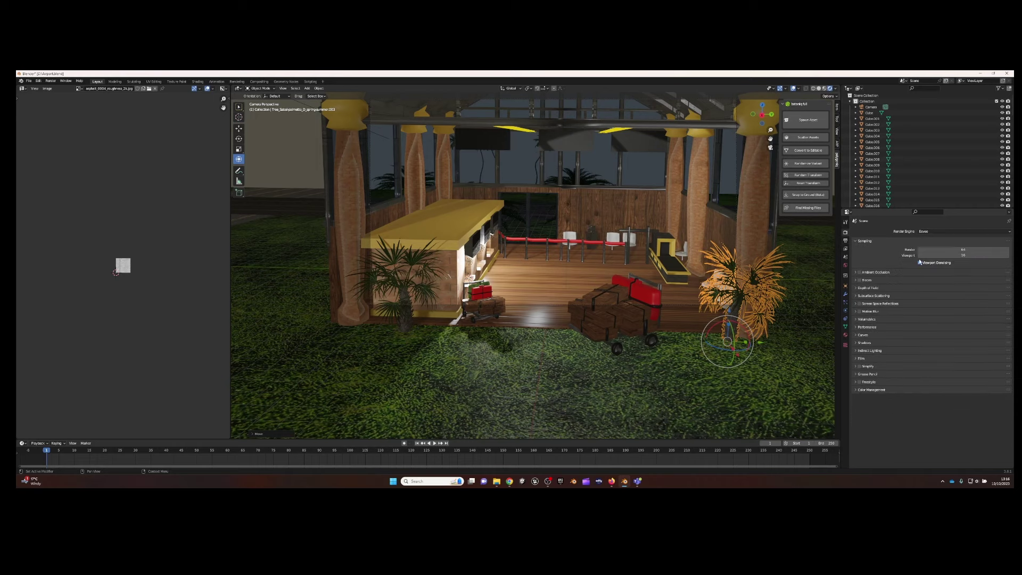
{"action": "left_click", "coordinate": [867, 288]}
{"action": "left_click", "coordinate": [870, 107]}
{"action": "left_click", "coordinate": [845, 311]}
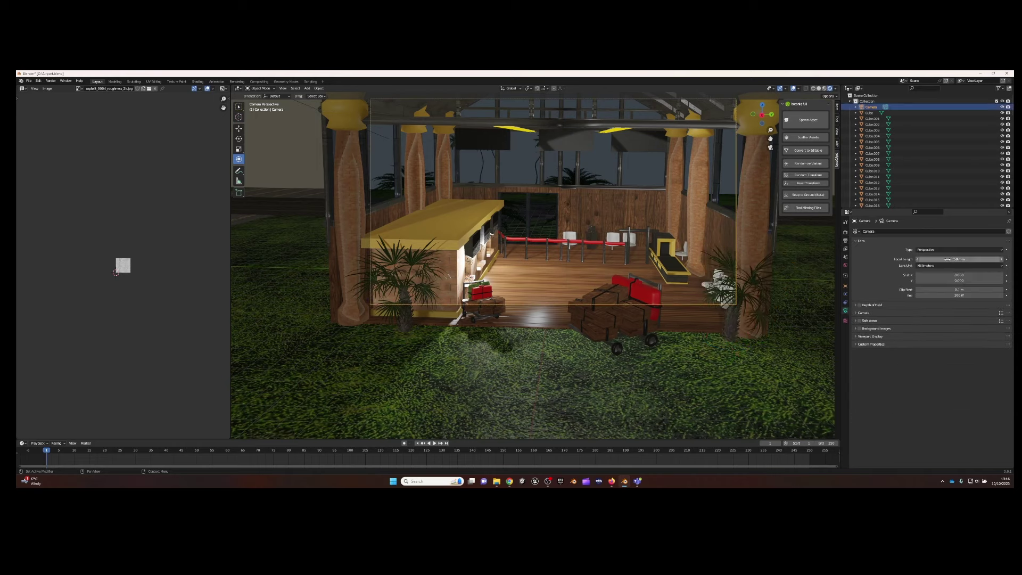
{"action": "type", "text": "000"}
{"action": "key", "text": "Return"}
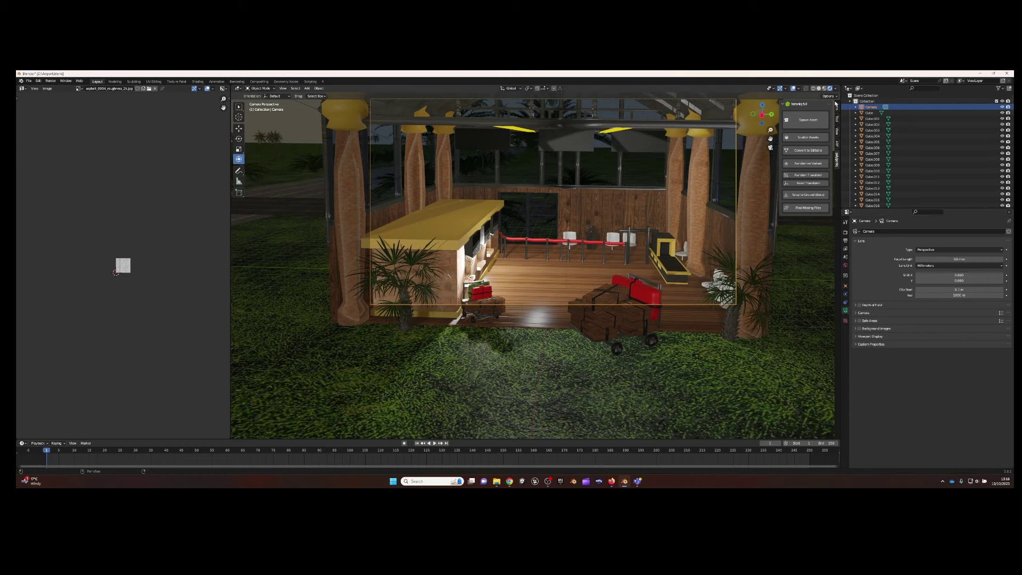
Re-render the camera view, close the render and orbit to a high view over the grass
{"action": "left_click", "coordinate": [53, 82]}
{"action": "left_click", "coordinate": [63, 91]}
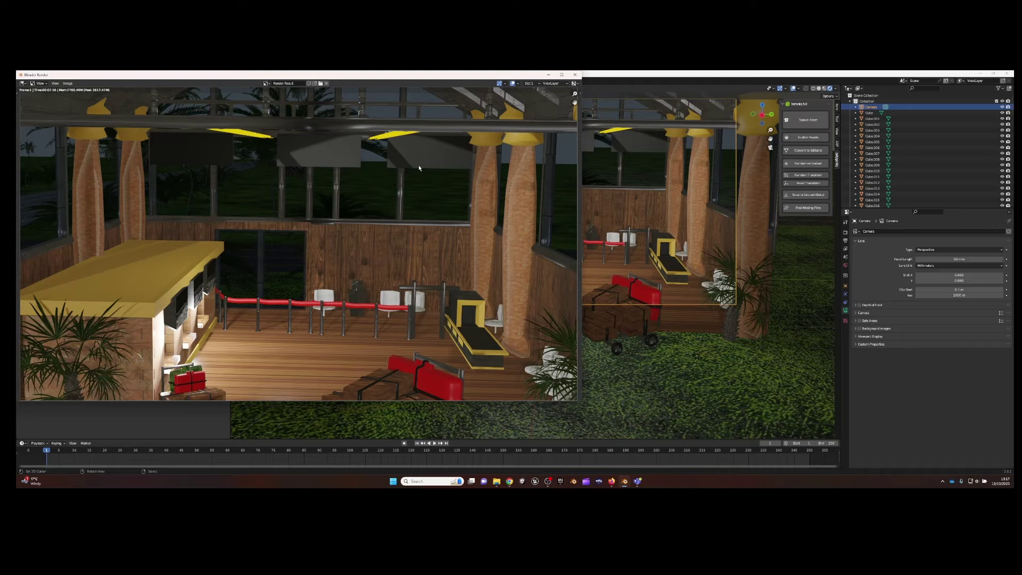
{"action": "key", "text": "Escape"}
{"action": "mouse_move", "coordinate": [419, 168]}
{"action": "middle_mouse_down"}
{"action": "mouse_move", "coordinate": [486, 225]}
{"action": "mouse_move", "coordinate": [485, 252]}
{"action": "mouse_move", "coordinate": [536, 290]}
{"action": "middle_mouse_up"}
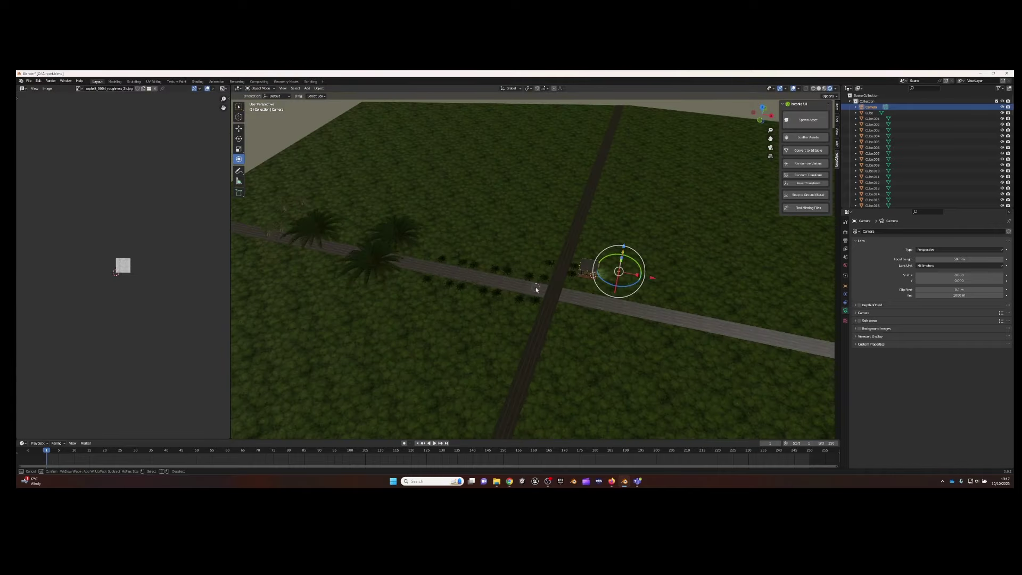
Duplicate the roadside plants and palms and move the copies along the road
{"action": "mouse_move", "coordinate": [536, 290]}
{"action": "left_mouse_down"}
{"action": "mouse_move", "coordinate": [478, 274]}
{"action": "mouse_move", "coordinate": [257, 255]}
{"action": "left_mouse_up"}
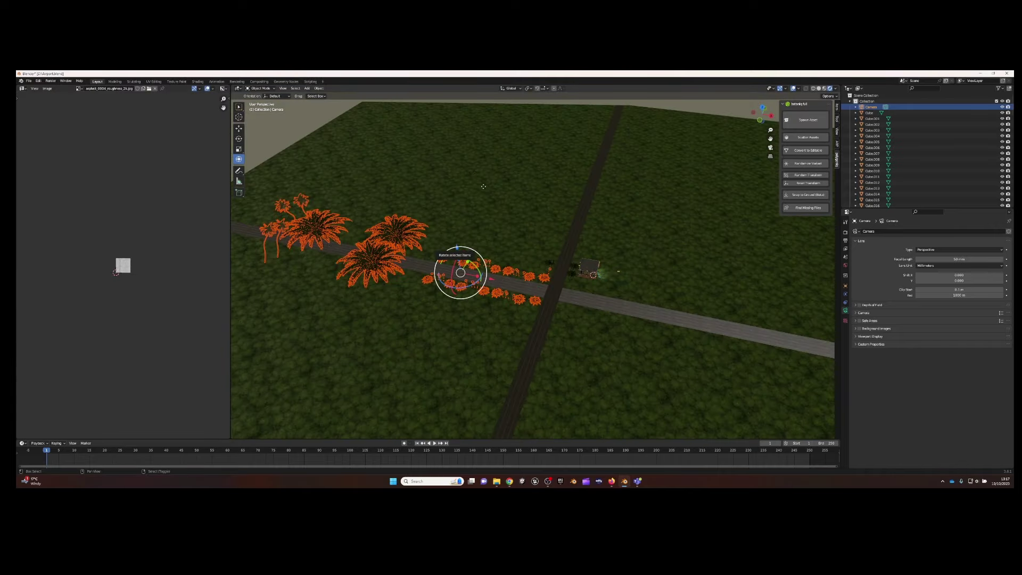
{"action": "key", "text": "shift+d"}
{"action": "mouse_move", "coordinate": [519, 232]}
{"action": "middle_mouse_down"}
{"action": "mouse_move", "coordinate": [619, 299]}
{"action": "mouse_move", "coordinate": [564, 232]}
{"action": "mouse_move", "coordinate": [424, 236]}
{"action": "mouse_move", "coordinate": [292, 265]}
{"action": "middle_mouse_up"}
{"action": "left_click", "coordinate": [563, 232]}
Add Y-constrained palm copies along the road, undoing a stray copy
{"action": "key", "text": "shift+d"}
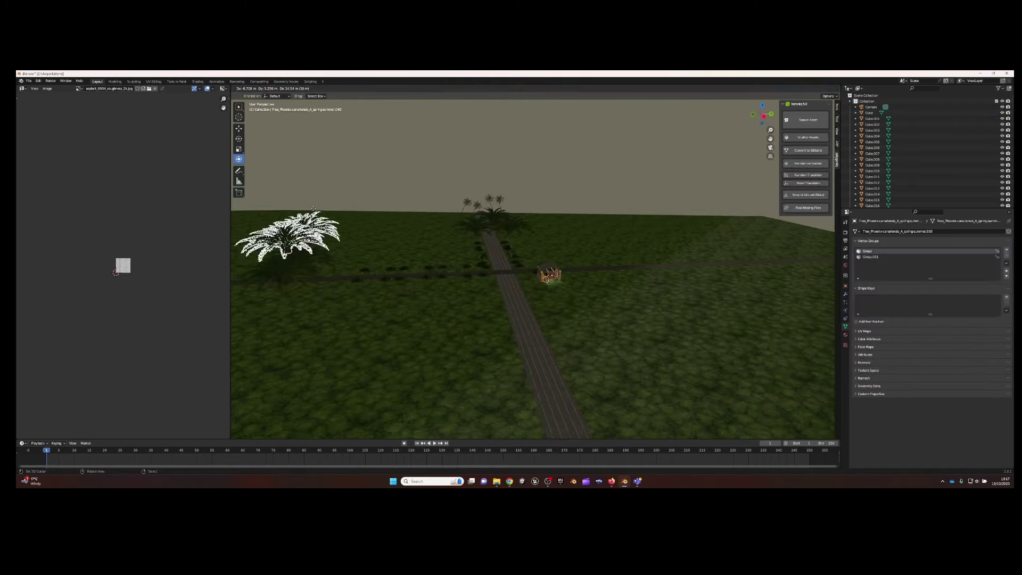
{"action": "left_click", "coordinate": [313, 244]}
{"action": "key", "text": "shift+d"}
{"action": "key", "text": "y"}
{"action": "left_click", "coordinate": [391, 239]}
{"action": "key", "text": "shift+d"}
{"action": "key", "text": "y"}
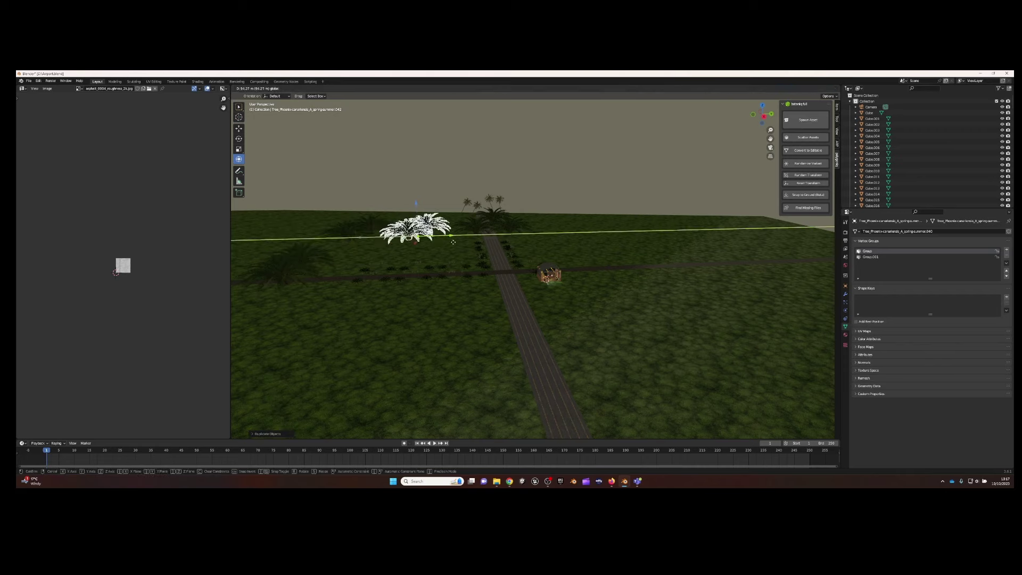
{"action": "key", "text": "Escape"}
{"action": "key", "text": "ctrl+z"}
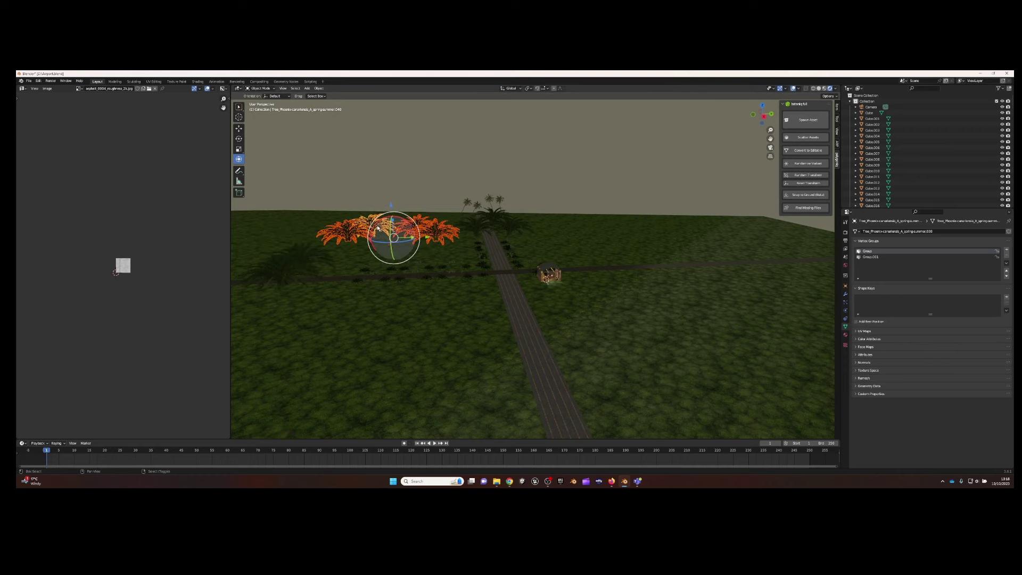
Place more duplicated palm groups to the right along the road
{"action": "key", "text": "shift+d"}
{"action": "key", "text": "x"}
{"action": "key", "text": "z"}
{"action": "key", "text": "y"}
{"action": "left_click", "coordinate": [588, 248]}
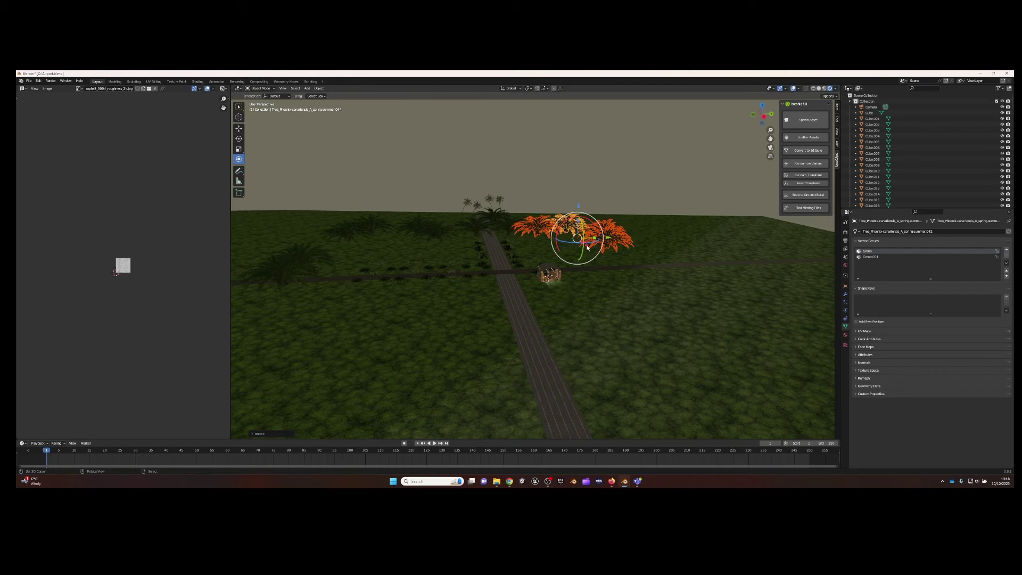
{"action": "left_click", "coordinate": [475, 203]}
{"action": "key", "text": "shift+d"}
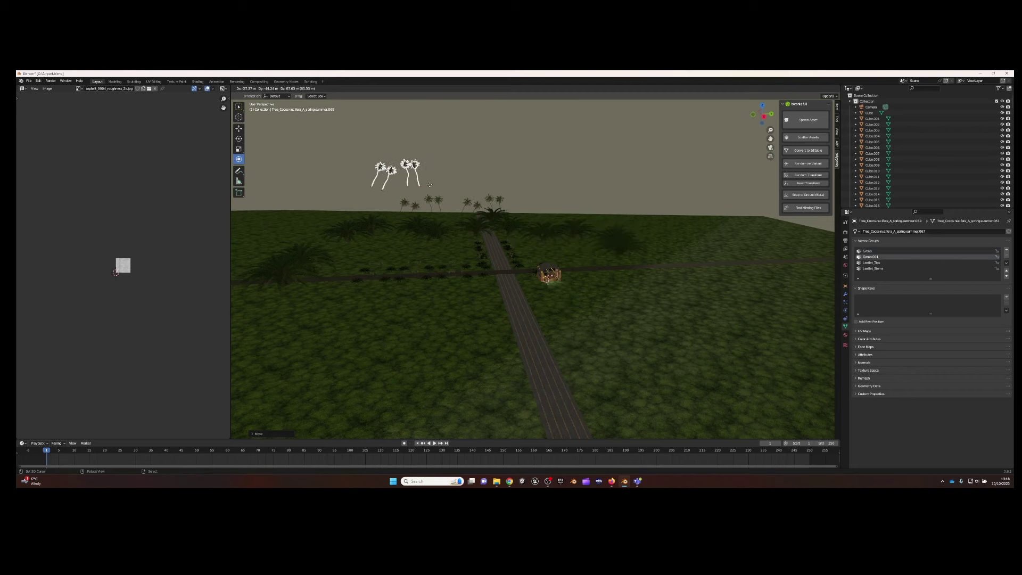
{"action": "key", "text": "g"}
{"action": "left_click", "coordinate": [379, 223]}
{"action": "key", "text": "shift+d"}
{"action": "left_click", "coordinate": [402, 236]}
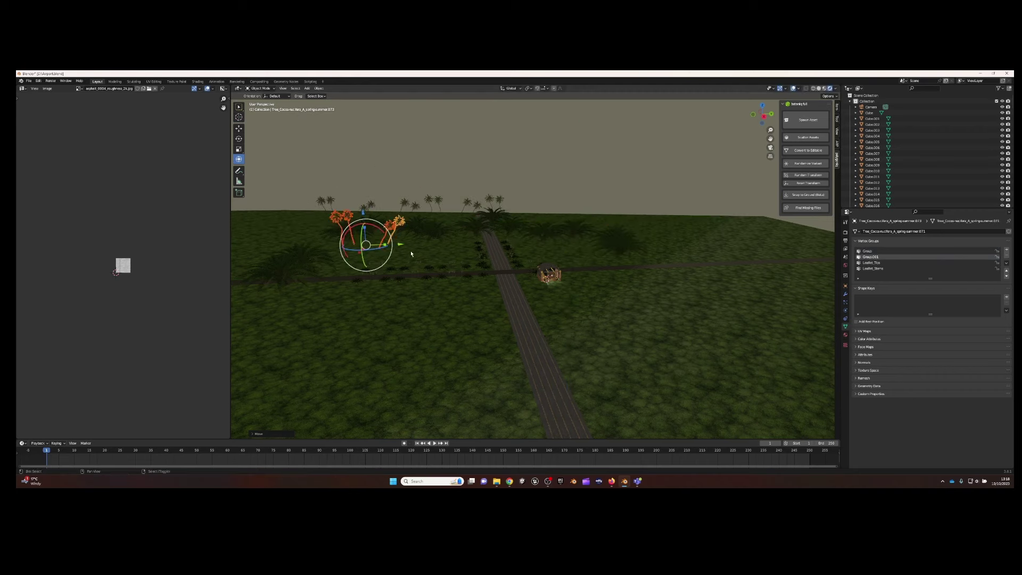
Copy a palm group, turn it, and spread palms along the horizontal road
{"action": "key", "text": "shift+d"}
{"action": "key", "text": "y"}
{"action": "left_click", "coordinate": [603, 251]}
{"action": "key", "text": "r"}
{"action": "left_click_drag", "start_coordinate": [576, 246], "coordinate": [652, 247]}
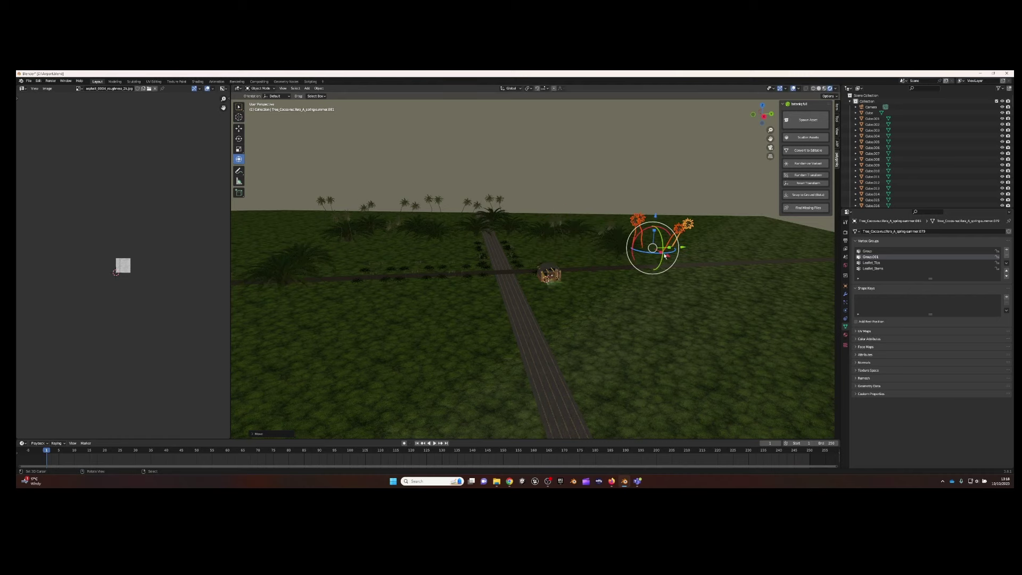
{"action": "scroll", "coordinate": [532, 258], "scroll_direction": "up", "scroll_amount": 3}
{"action": "left_click", "coordinate": [547, 165]}
{"action": "mouse_move", "coordinate": [479, 258]}
{"action": "middle_mouse_down"}
{"action": "mouse_move", "coordinate": [538, 247]}
{"action": "mouse_move", "coordinate": [481, 318]}
{"action": "middle_mouse_up"}
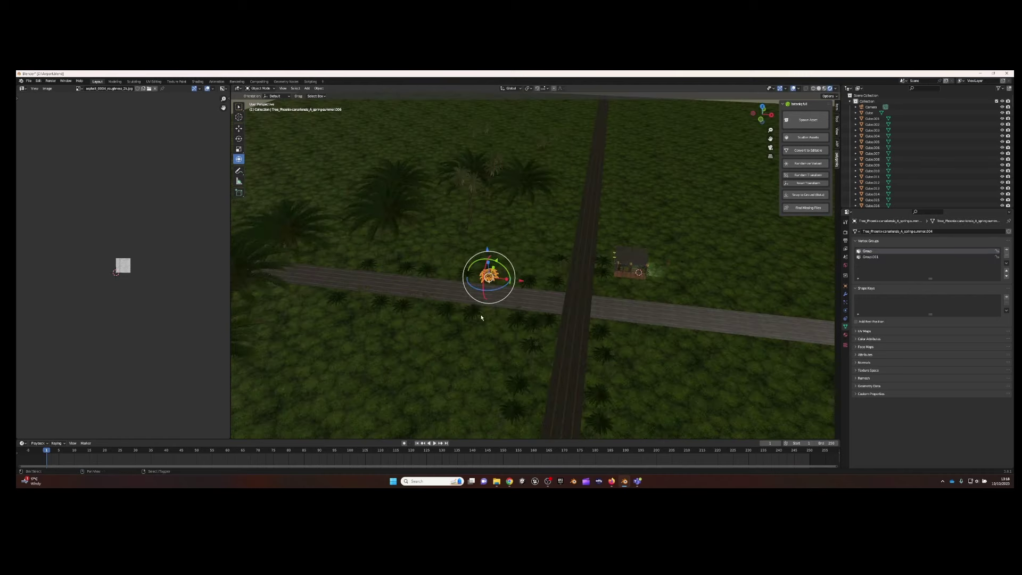
{"action": "mouse_move", "coordinate": [476, 273]}
{"action": "left_mouse_down"}
{"action": "mouse_move", "coordinate": [342, 292]}
{"action": "mouse_move", "coordinate": [537, 258]}
{"action": "left_mouse_up"}
Rotate the palm row about Z to line the vertical road, then view through the camera
{"action": "key", "text": "r"}
{"action": "key", "text": "z"}
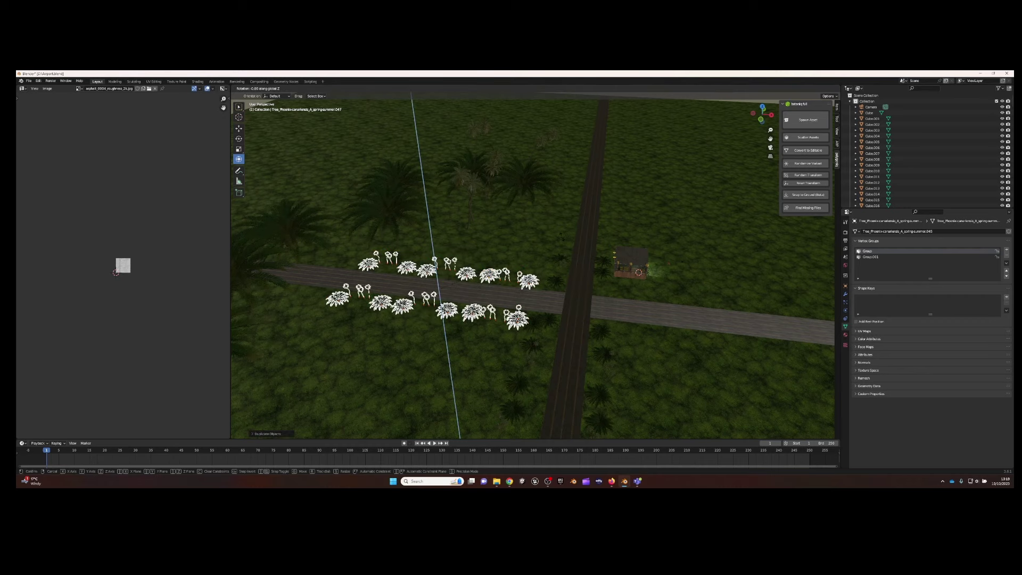
{"action": "left_click", "coordinate": [580, 243]}
{"action": "key", "text": "g"}
{"action": "key", "text": "x"}
{"action": "key", "text": "y"}
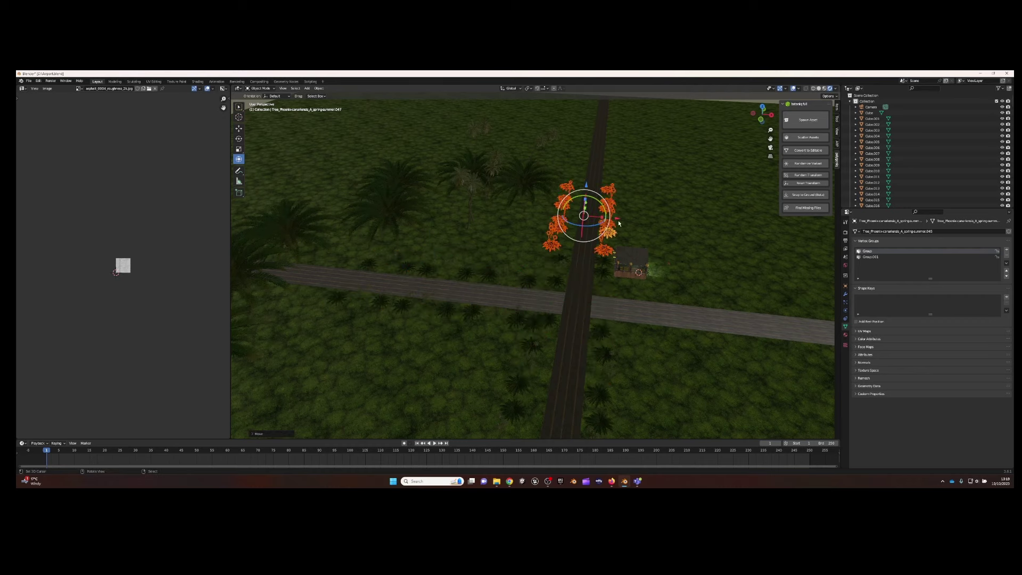
{"action": "left_click", "coordinate": [283, 88]}
{"action": "left_click", "coordinate": [372, 155]}
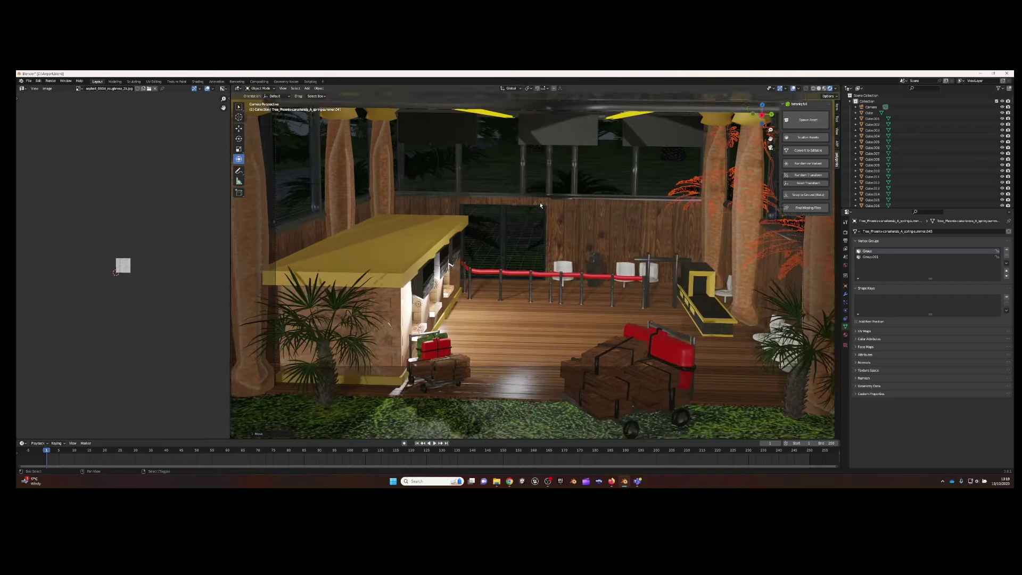
Leave camera view, walk to an interior view, and select and frame the station building
{"action": "key", "text": "KP_0"}
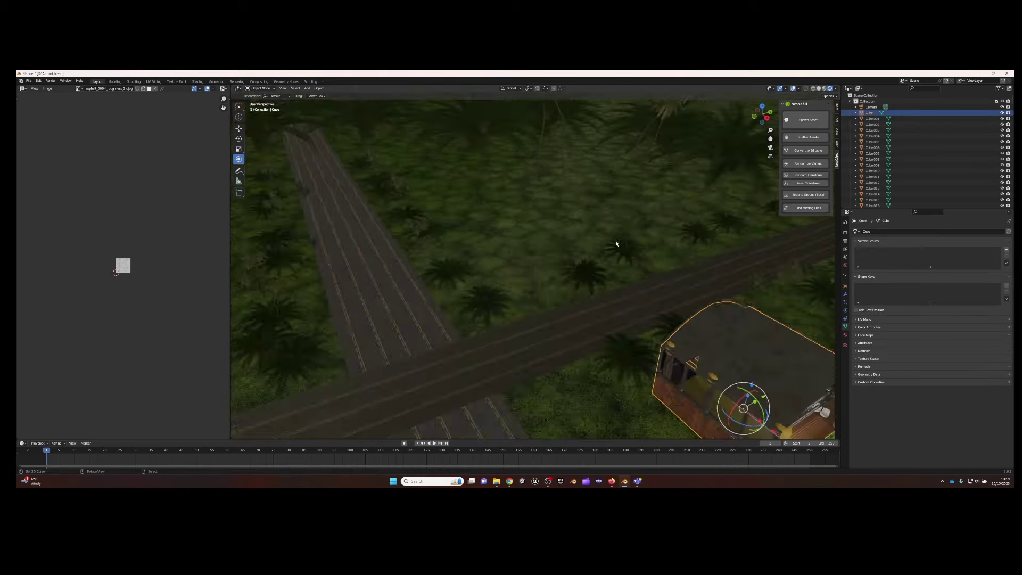
{"action": "left_click", "coordinate": [639, 225]}
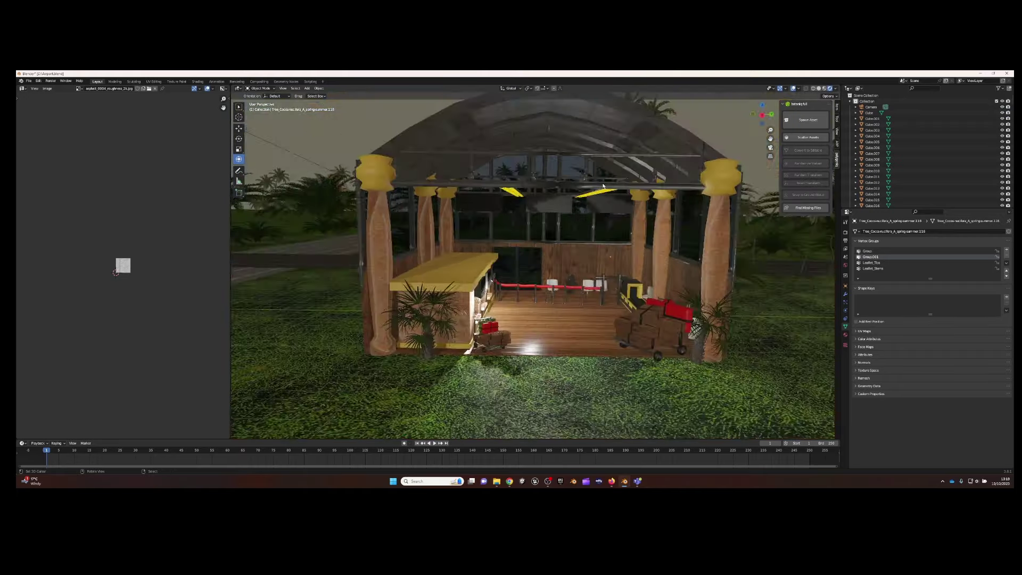
{"action": "key", "text": "shift+grave"}
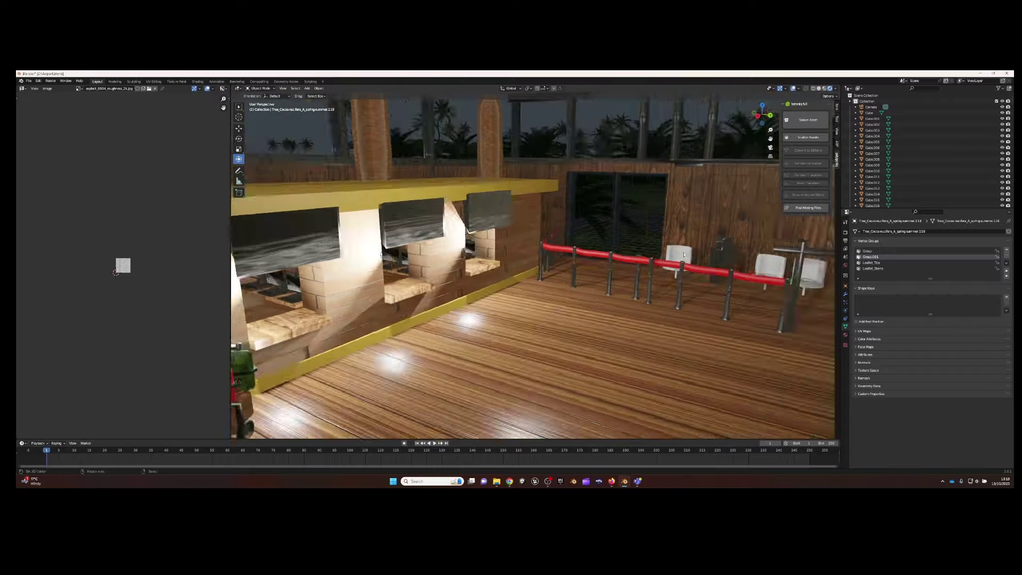
{"action": "left_click", "coordinate": [606, 250]}
{"action": "key", "text": "shift+grave"}
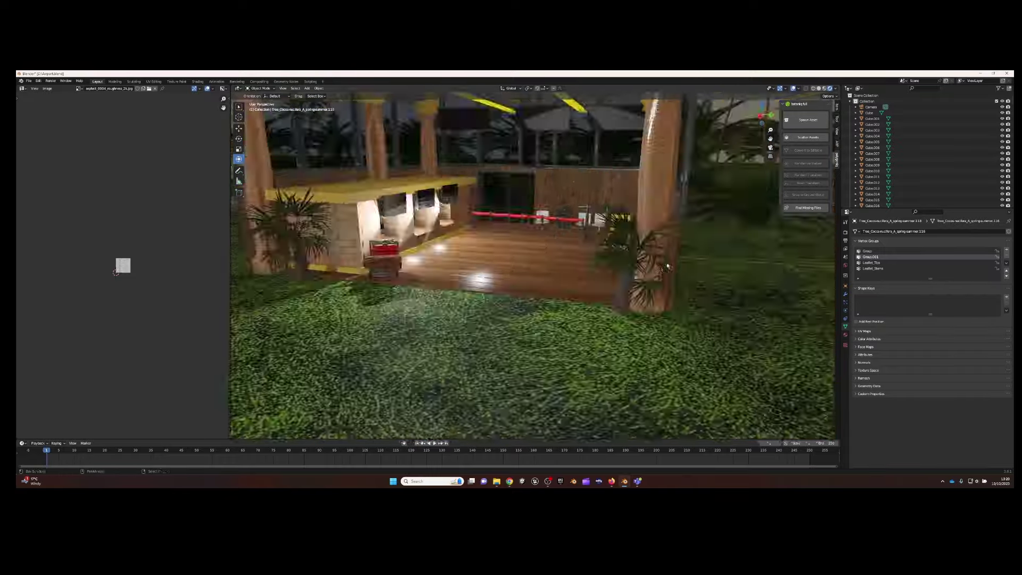
{"action": "left_click", "coordinate": [500, 277]}
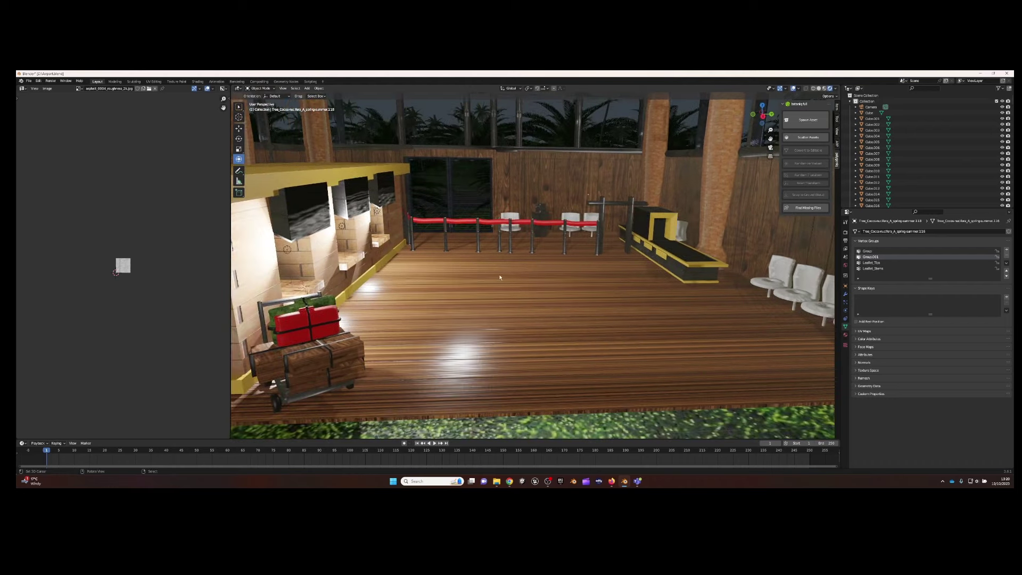
{"action": "left_click", "coordinate": [534, 287]}
{"action": "key", "text": "KP_Decimal"}
Add a new material slot with a new material to the building, then go to File Explorer
{"action": "left_click", "coordinate": [845, 334]}
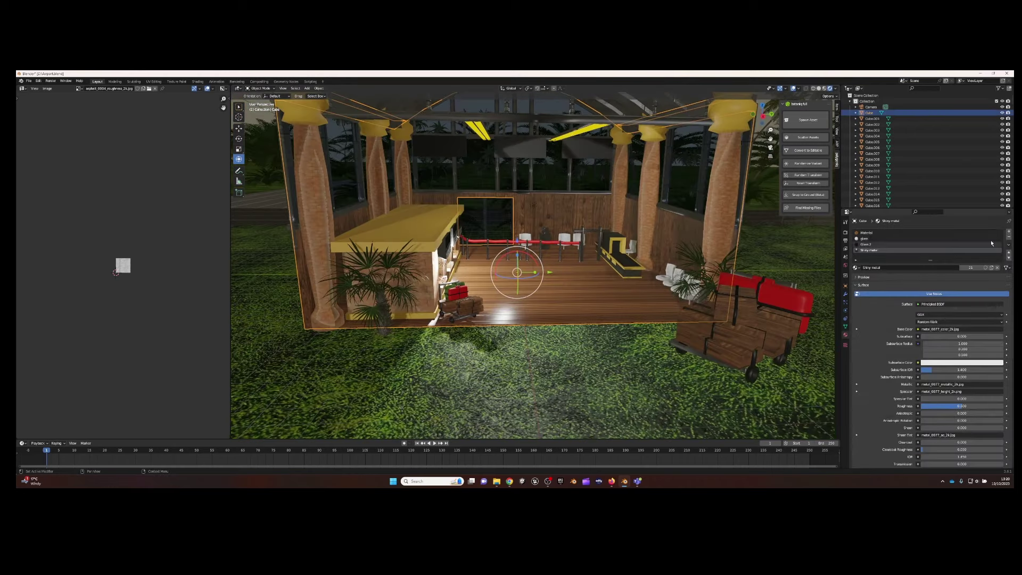
{"action": "left_click", "coordinate": [884, 256]}
{"action": "double_click", "coordinate": [884, 267]}
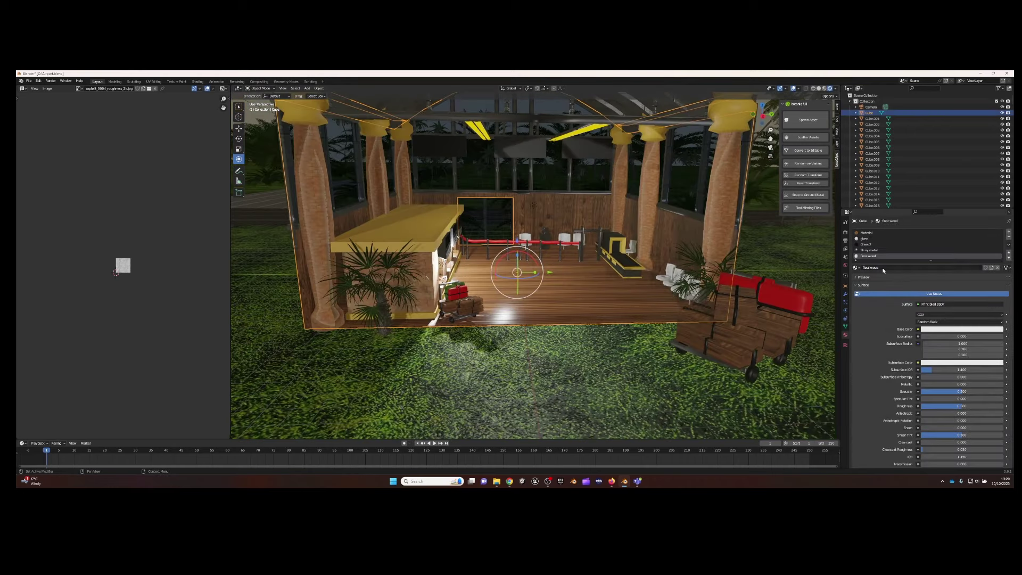
{"action": "left_click", "coordinate": [497, 480]}
On My Passport, open Sewage materials > carpets > fabrics_0074_2k_yKQx7B, then return to Blender
{"action": "left_click", "coordinate": [516, 452]}
{"action": "left_click", "coordinate": [87, 105]}
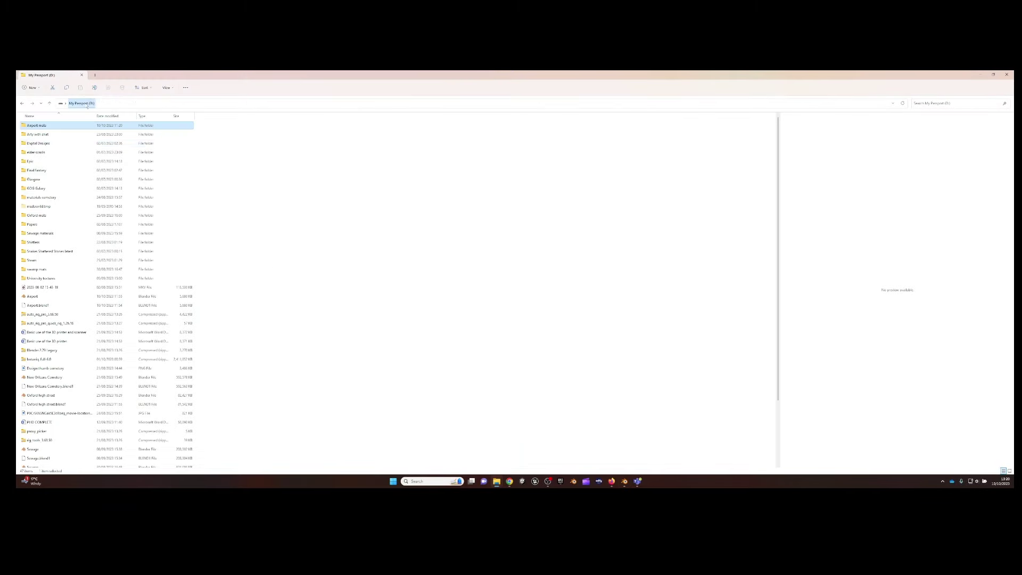
{"action": "double_click", "coordinate": [43, 234]}
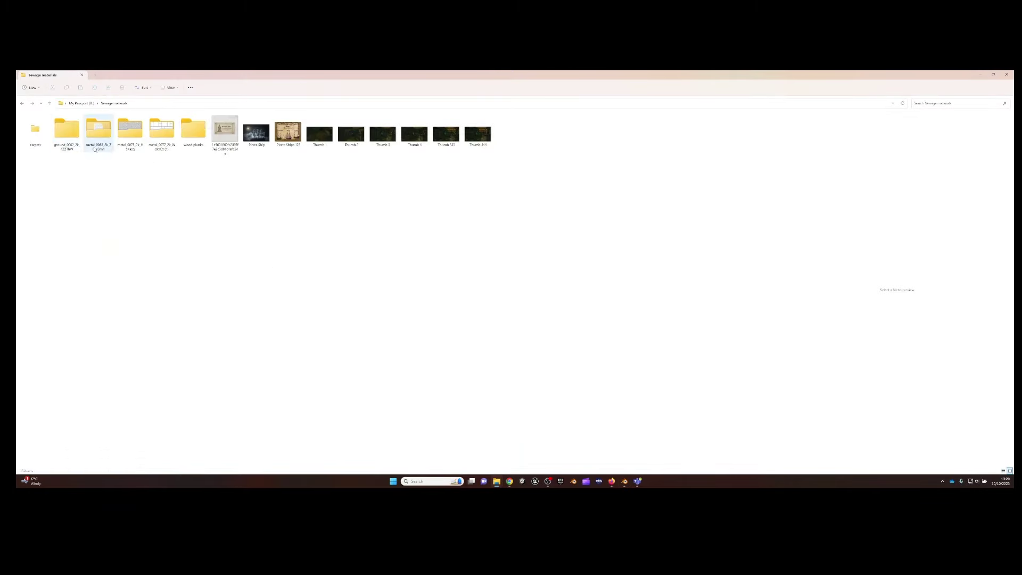
{"action": "double_click", "coordinate": [35, 128]}
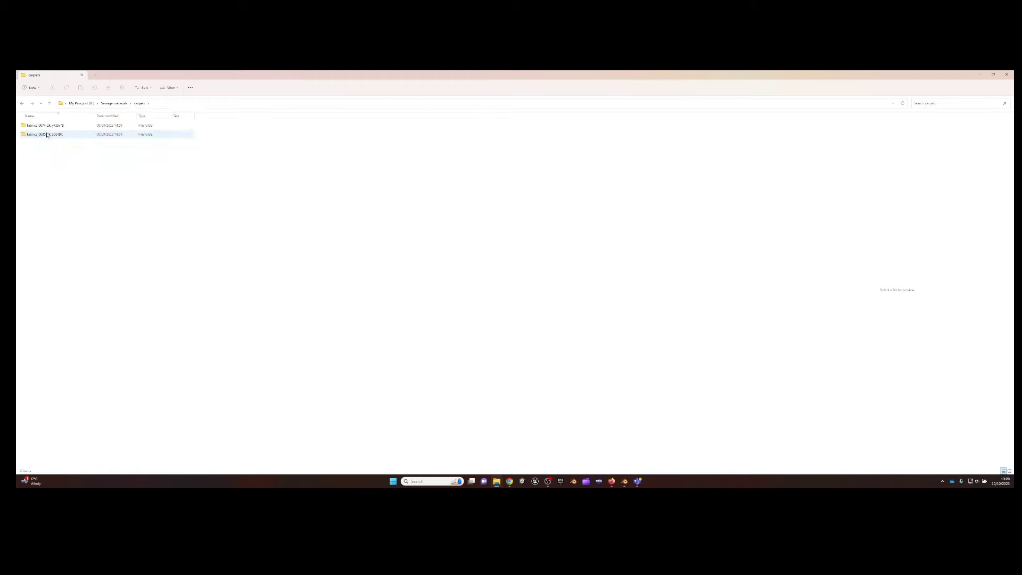
{"action": "left_click", "coordinate": [22, 103]}
{"action": "double_click", "coordinate": [43, 123]}
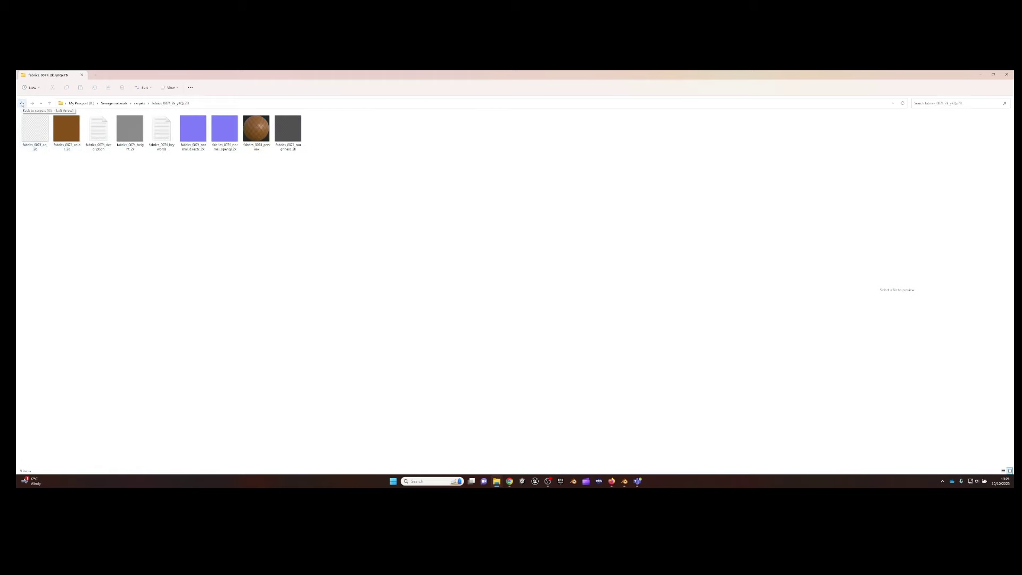
{"action": "left_click", "coordinate": [624, 482]}
Create a new material for the chairs and show it in the Shader Editor
{"action": "left_click", "coordinate": [845, 334]}
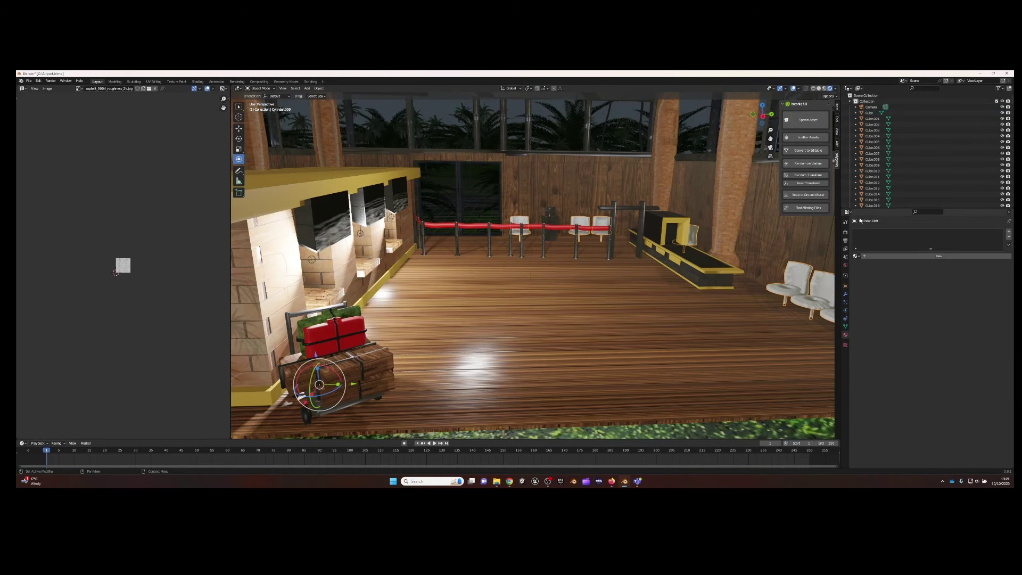
{"action": "double_click", "coordinate": [889, 259]}
{"action": "left_click", "coordinate": [23, 89]}
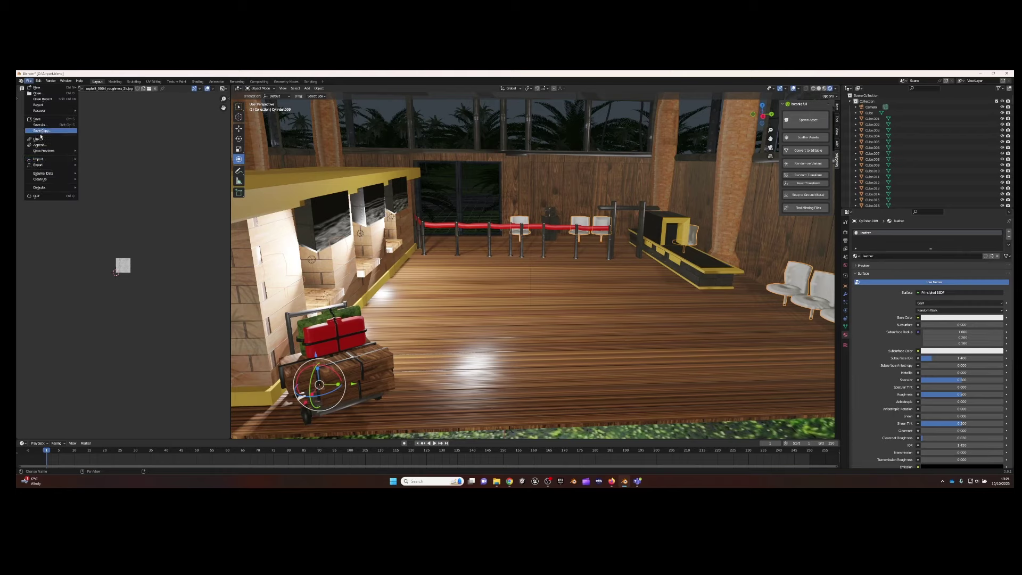
{"action": "left_click", "coordinate": [37, 144]}
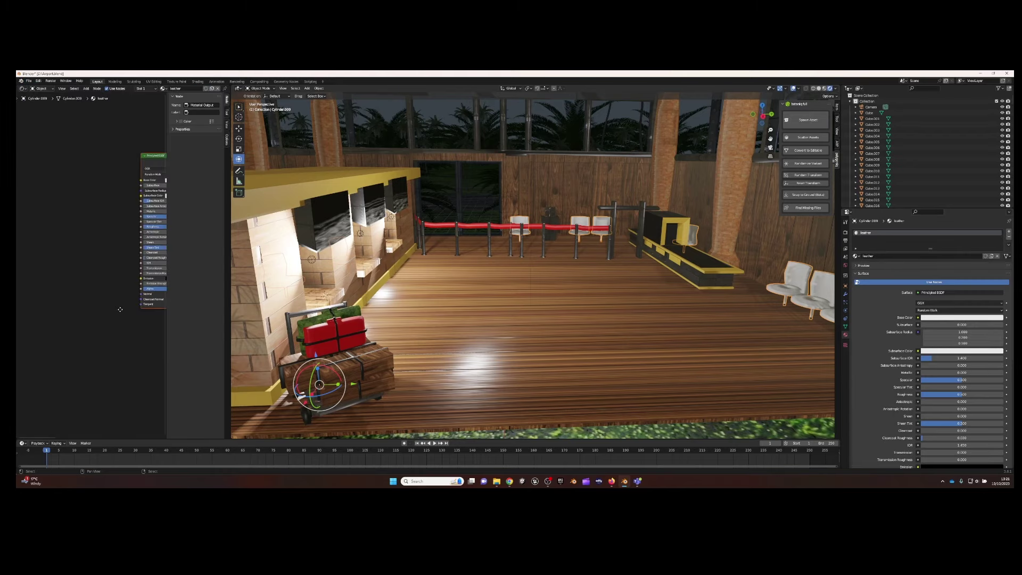
Drag the fabrics_0074 color, height, AO, roughness and normal textures into the node graph
{"action": "left_click", "coordinate": [497, 482]}
{"action": "double_click", "coordinate": [971, 87]}
{"action": "left_click", "coordinate": [601, 334]}
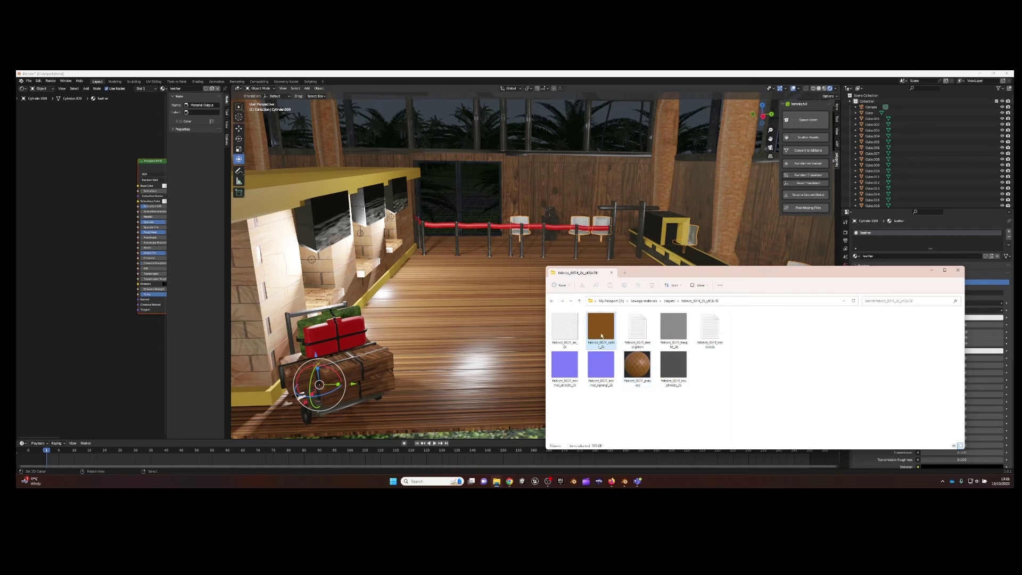
{"action": "left_click_drag", "start_coordinate": [601, 326], "coordinate": [56, 143]}
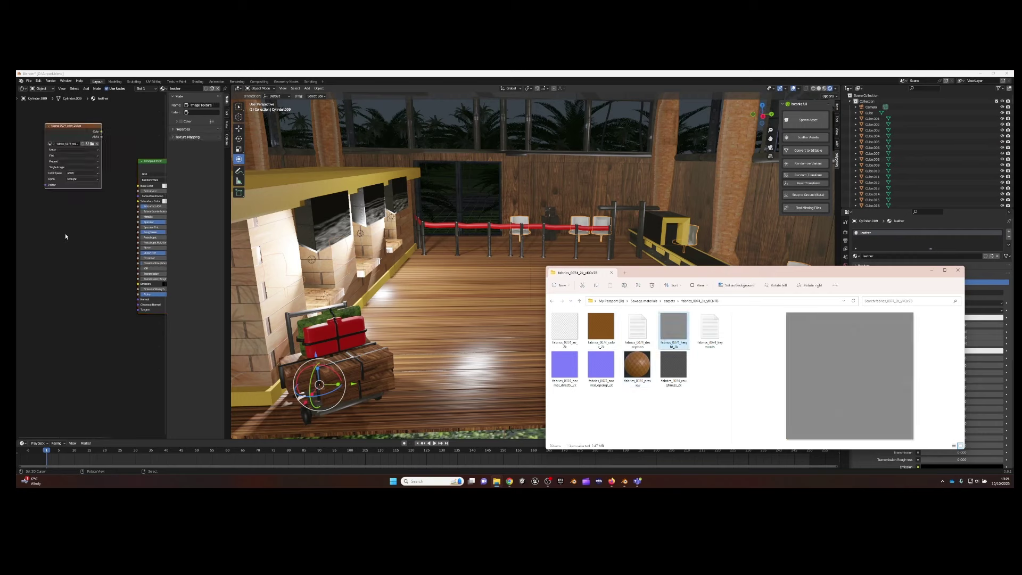
{"action": "left_click_drag", "start_coordinate": [673, 326], "coordinate": [71, 250]}
{"action": "left_click_drag", "start_coordinate": [564, 326], "coordinate": [28, 203]}
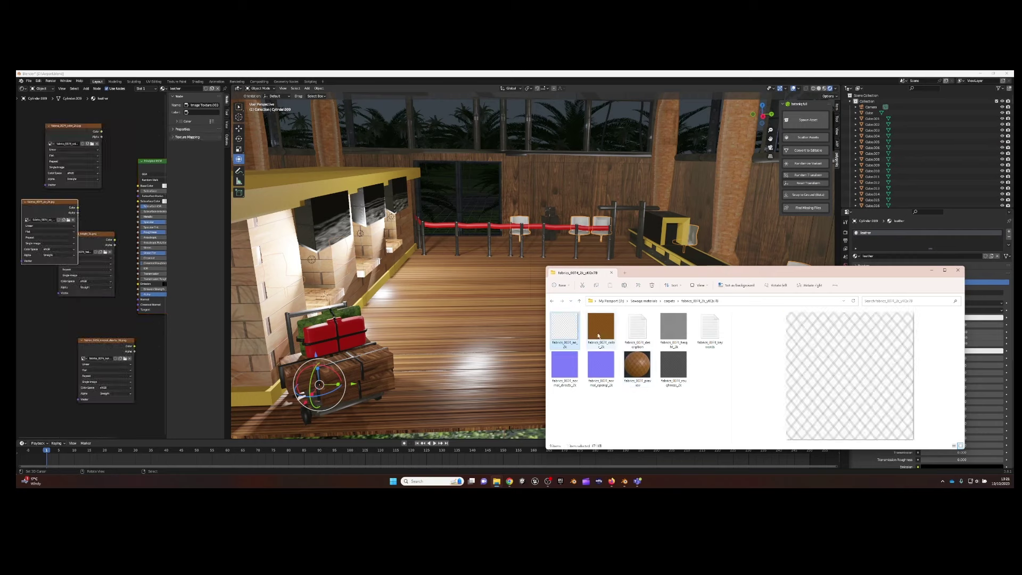
Link roughness to Roughness and color to Base Color, and add a Normal Map node
{"action": "mouse_move", "coordinate": [674, 364]}
{"action": "left_mouse_down"}
{"action": "mouse_move", "coordinate": [28, 316]}
{"action": "mouse_move", "coordinate": [118, 274]}
{"action": "left_mouse_up"}
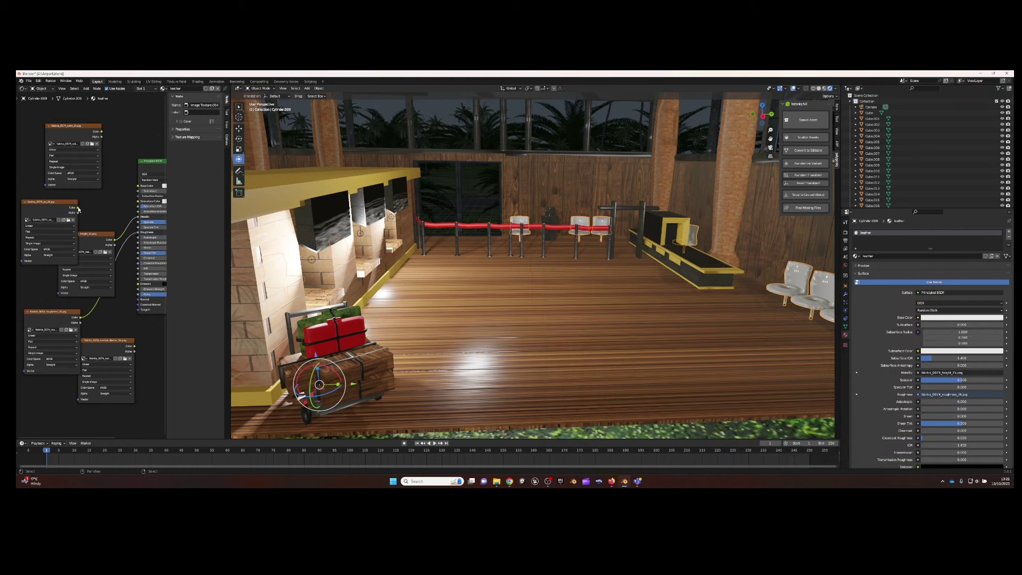
{"action": "left_click_drag", "start_coordinate": [101, 131], "coordinate": [137, 185]}
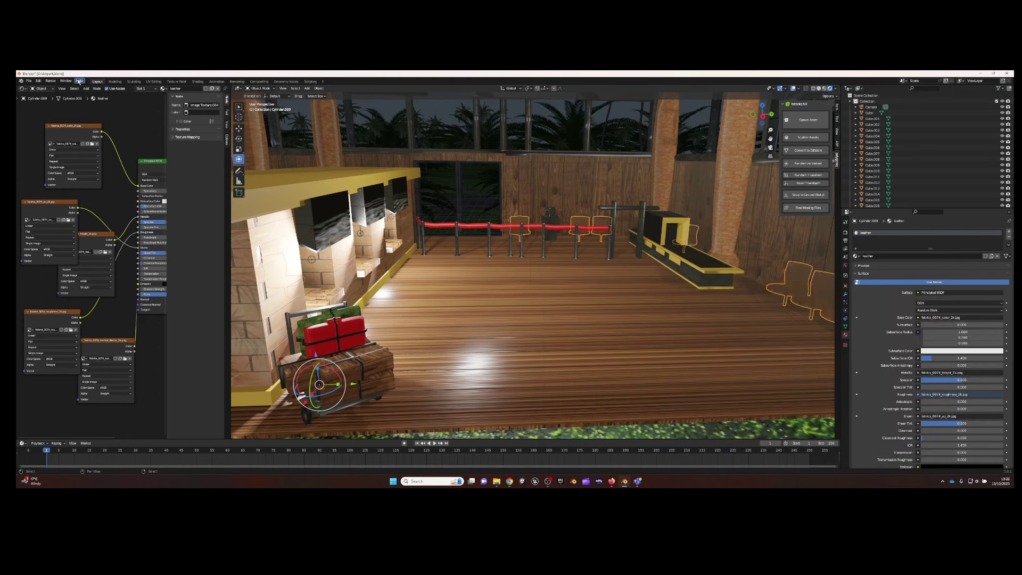
{"action": "left_click", "coordinate": [112, 113]}
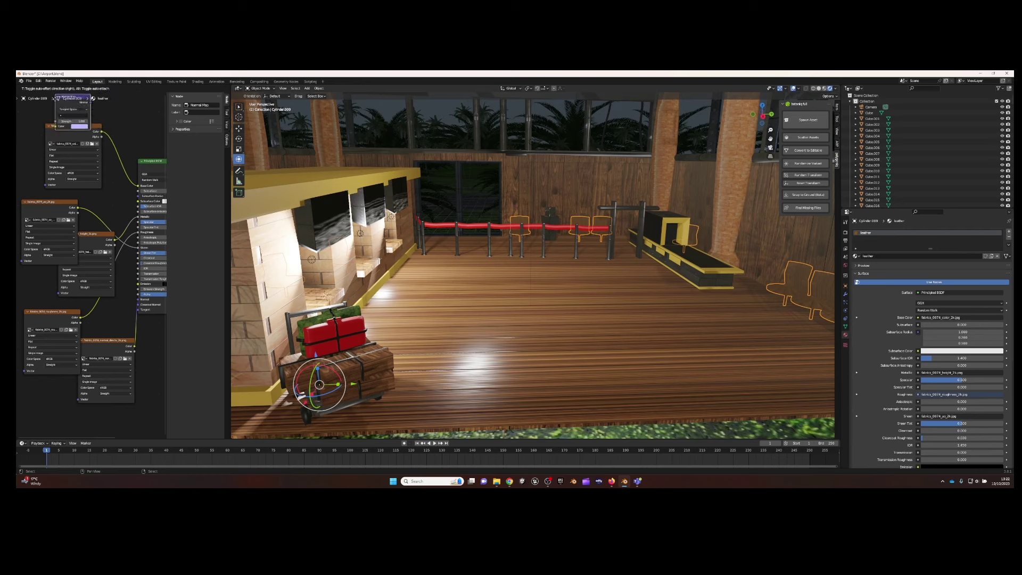
Unwrap the chair mesh with Cube Projection and return to Object Mode
{"action": "key", "text": "Tab"}
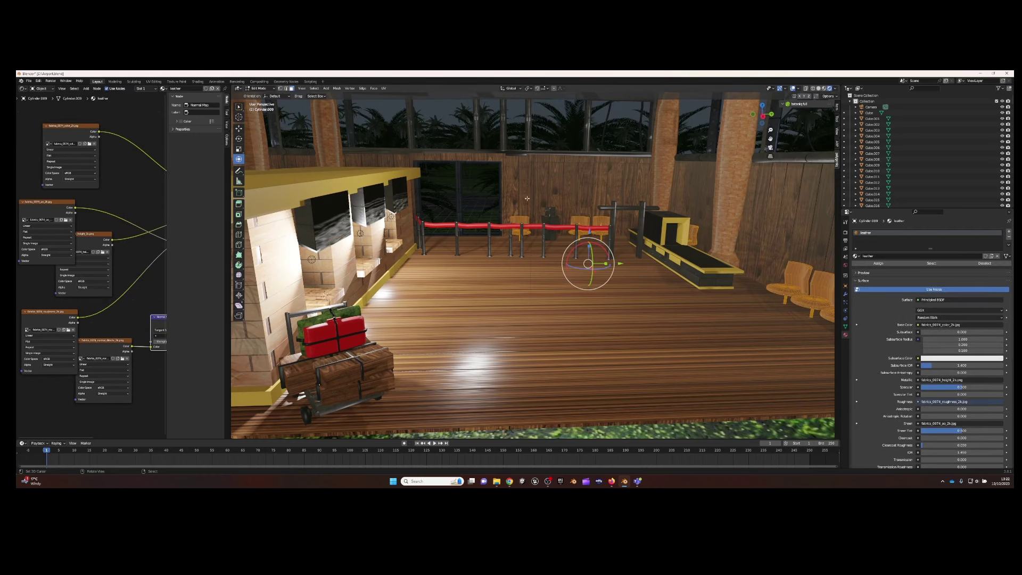
{"action": "key", "text": "u"}
{"action": "left_click", "coordinate": [315, 116]}
{"action": "left_click", "coordinate": [262, 95]}
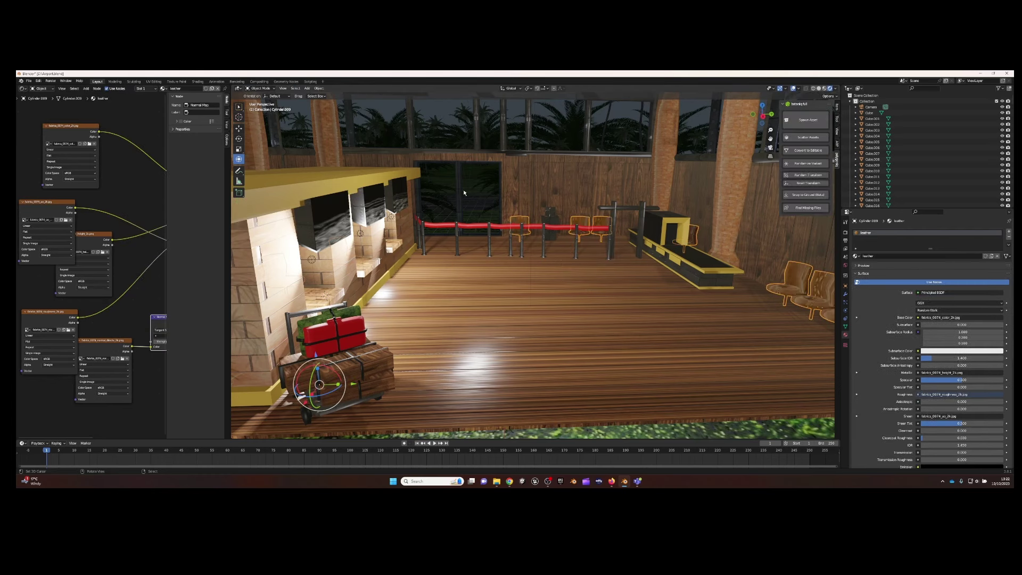
Scale up the leather UVs in the UV Editor so the fabric tiles
{"action": "left_click", "coordinate": [22, 89]}
{"action": "left_click", "coordinate": [35, 117]}
{"action": "key", "text": "Tab"}
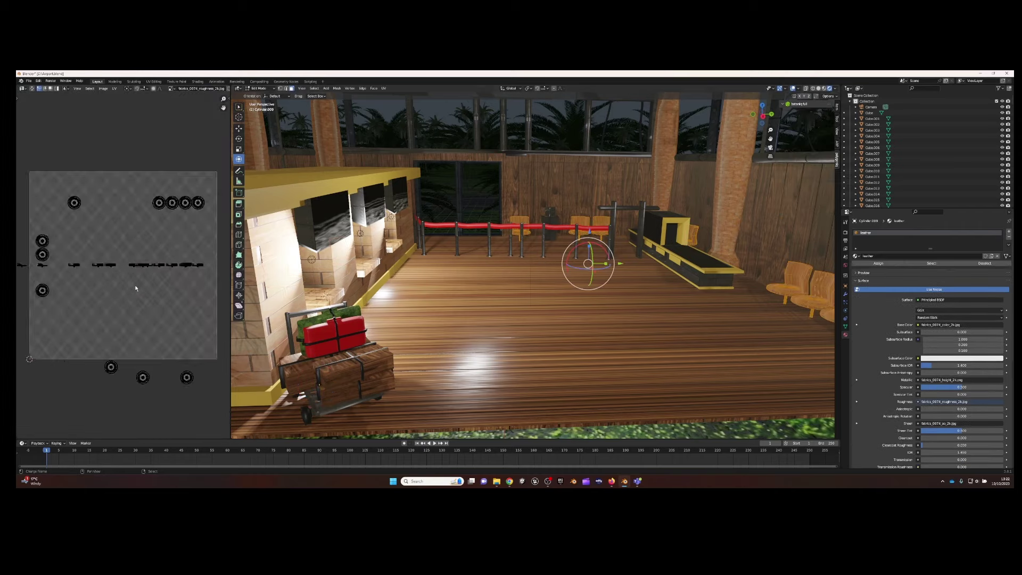
{"action": "key", "text": "a"}
{"action": "key", "text": "s"}
{"action": "key", "text": "Tab"}
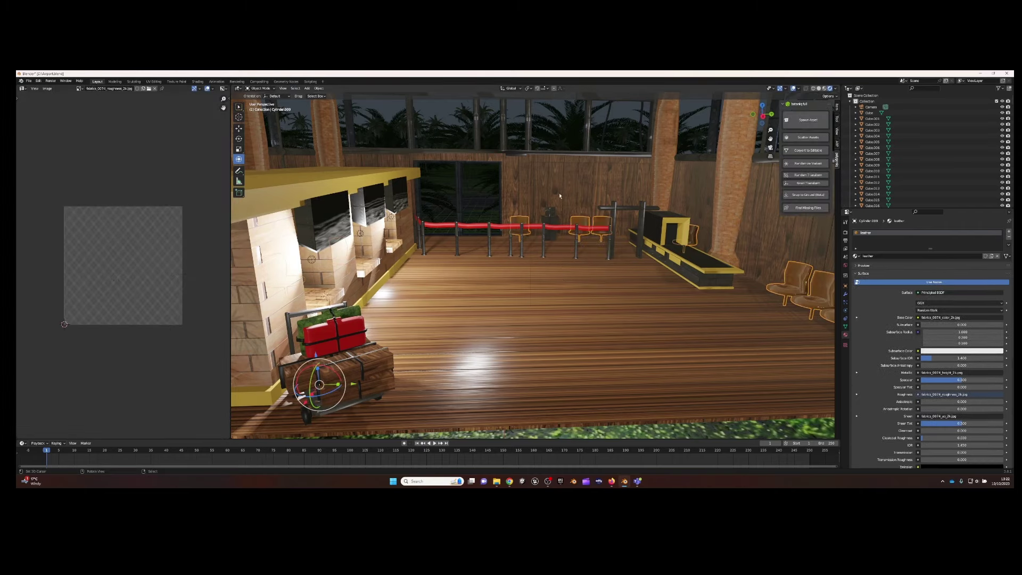
Fly the view in walk mode down to the chairs behind the rope
{"action": "key", "text": "Tab"}
{"action": "key", "text": "shift+grave"}
{"action": "key", "text": "w"}
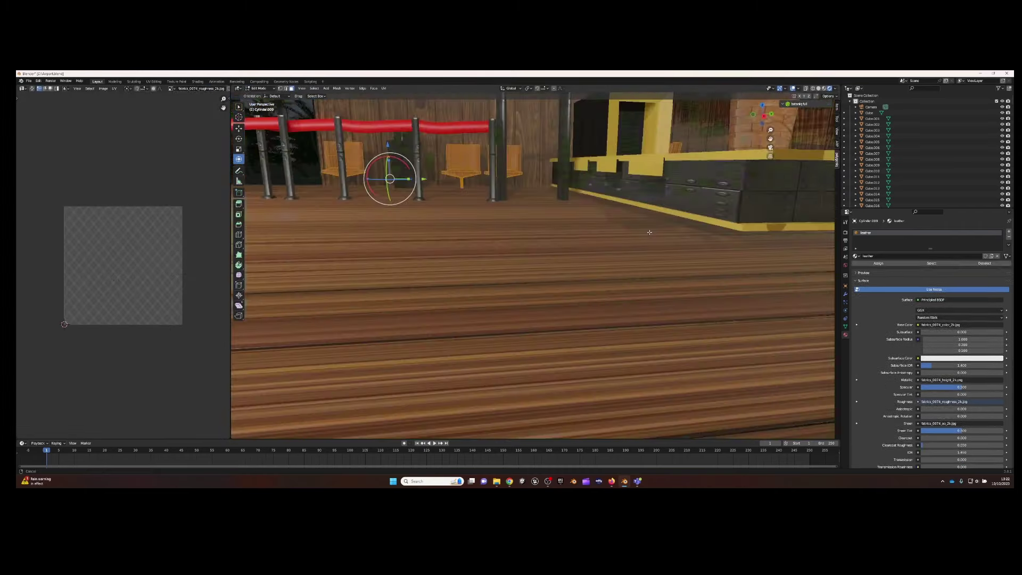
{"action": "key", "text": "w"}
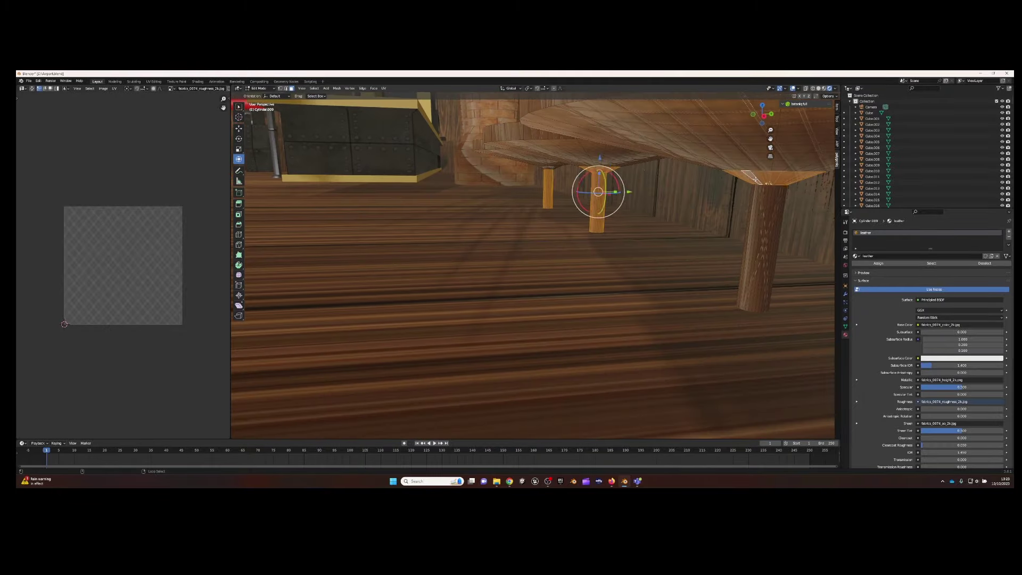
{"action": "key", "text": "s"}
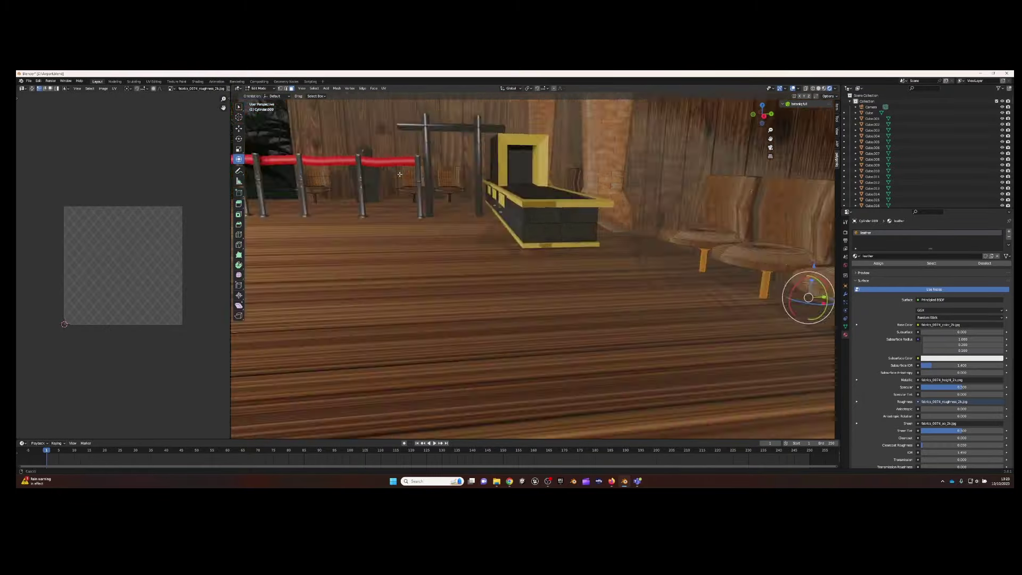
{"action": "key", "text": "w"}
{"action": "left_click", "coordinate": [586, 191]}
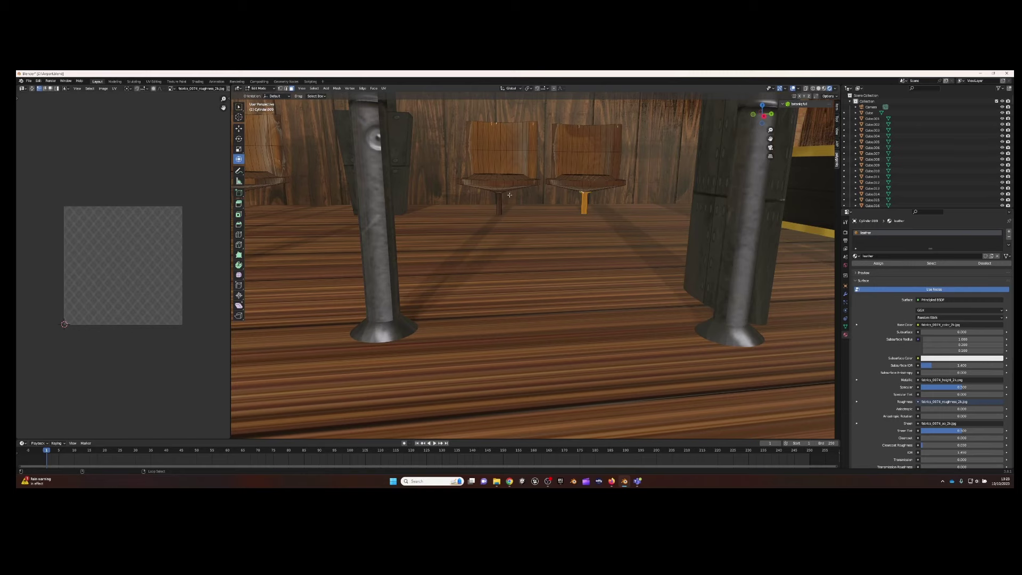
{"action": "mouse_move", "coordinate": [498, 198]}
{"action": "middle_mouse_down"}
{"action": "mouse_move", "coordinate": [564, 188]}
{"action": "mouse_move", "coordinate": [489, 227]}
{"action": "middle_mouse_up"}
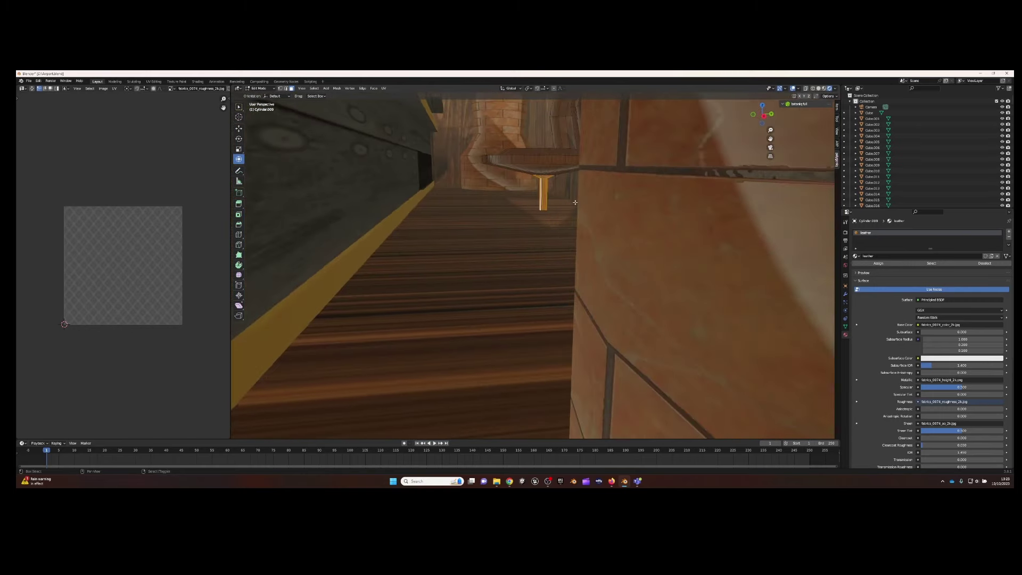
Add a second material slot on the seats holding Shiny metal
{"action": "left_click", "coordinate": [1009, 232]}
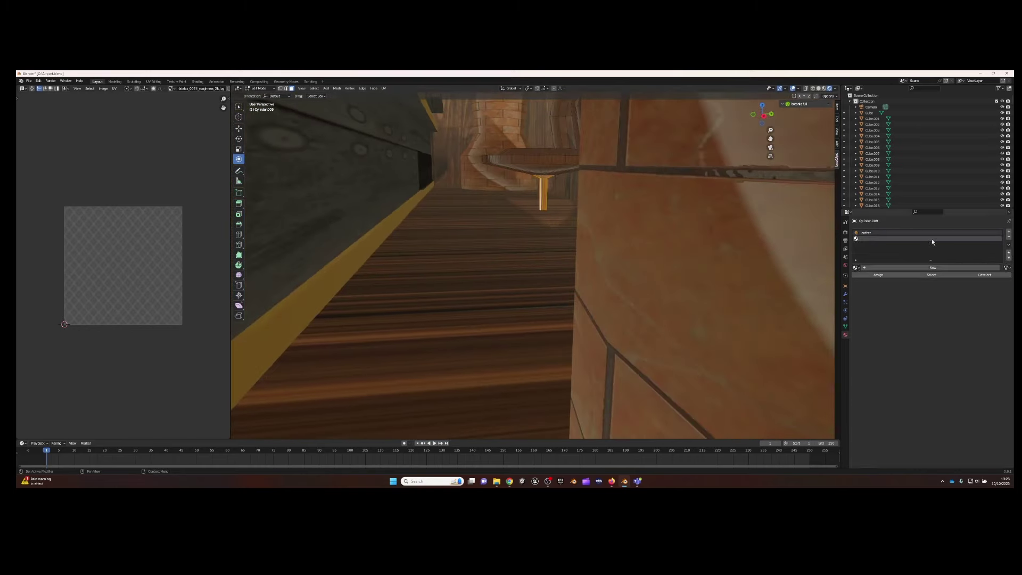
{"action": "left_click", "coordinate": [855, 267]}
{"action": "left_click", "coordinate": [871, 325]}
Return the seats to Object Mode and show the My Passport (D:) folders in File Explorer
{"action": "mouse_move", "coordinate": [536, 237]}
{"action": "middle_mouse_down"}
{"action": "mouse_move", "coordinate": [457, 233]}
{"action": "mouse_move", "coordinate": [400, 245]}
{"action": "middle_mouse_up"}
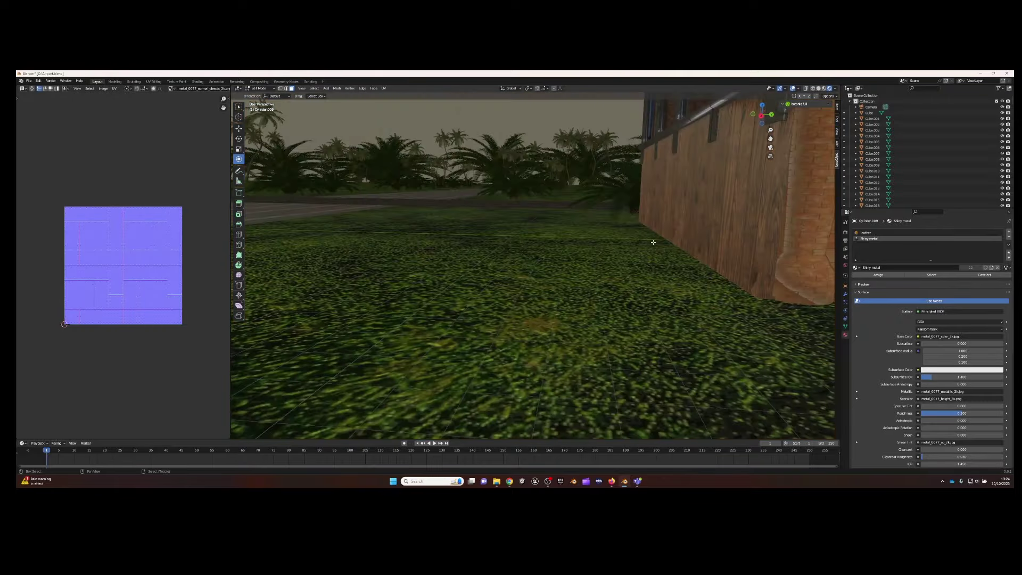
{"action": "left_click", "coordinate": [267, 89]}
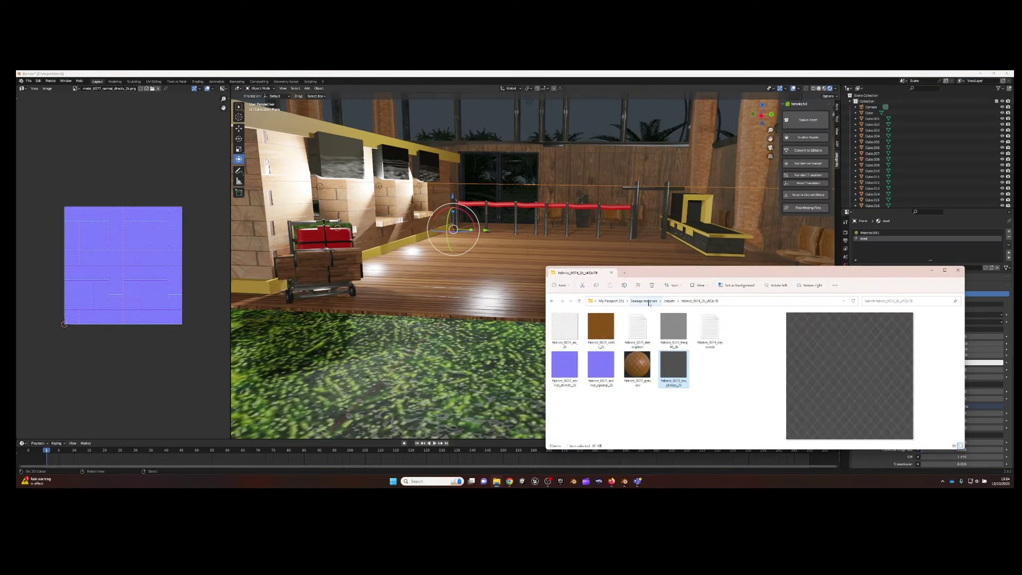
{"action": "left_click", "coordinate": [610, 301]}
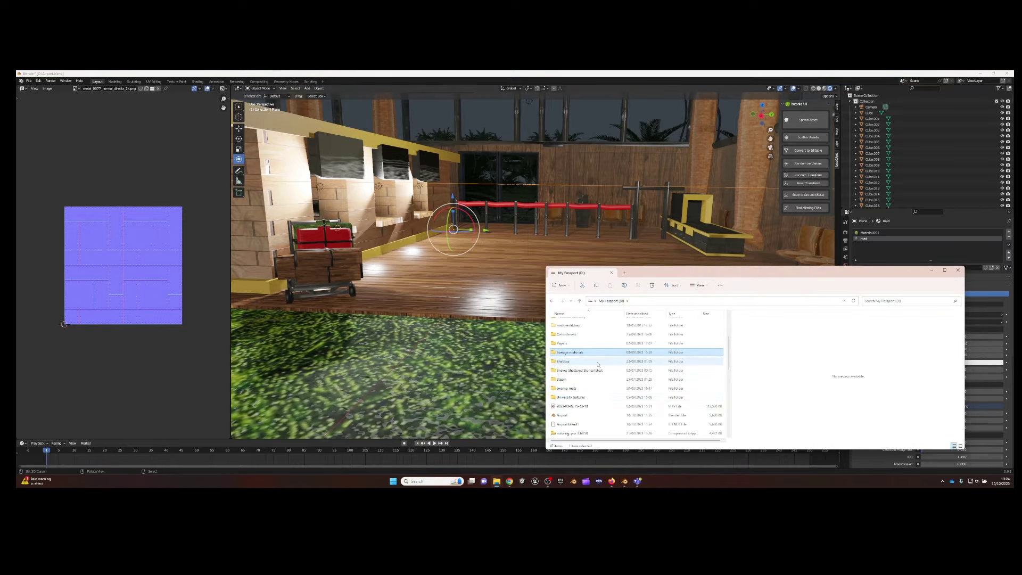
Open the wood planks texture folder and select the lobby floor in the Shader Editor
{"action": "double_click", "coordinate": [586, 391]}
{"action": "double_click", "coordinate": [585, 352]}
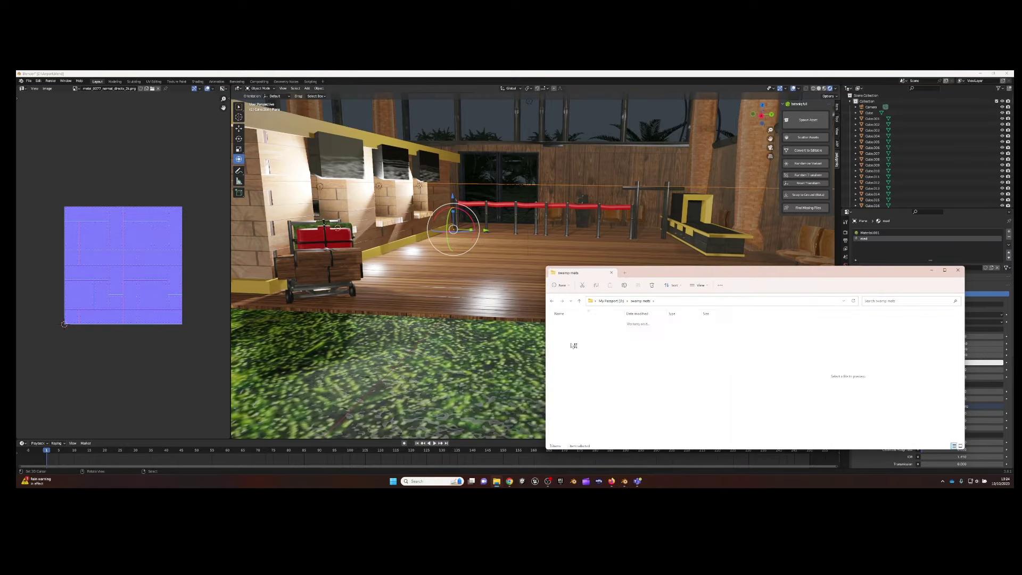
{"action": "left_click", "coordinate": [524, 307]}
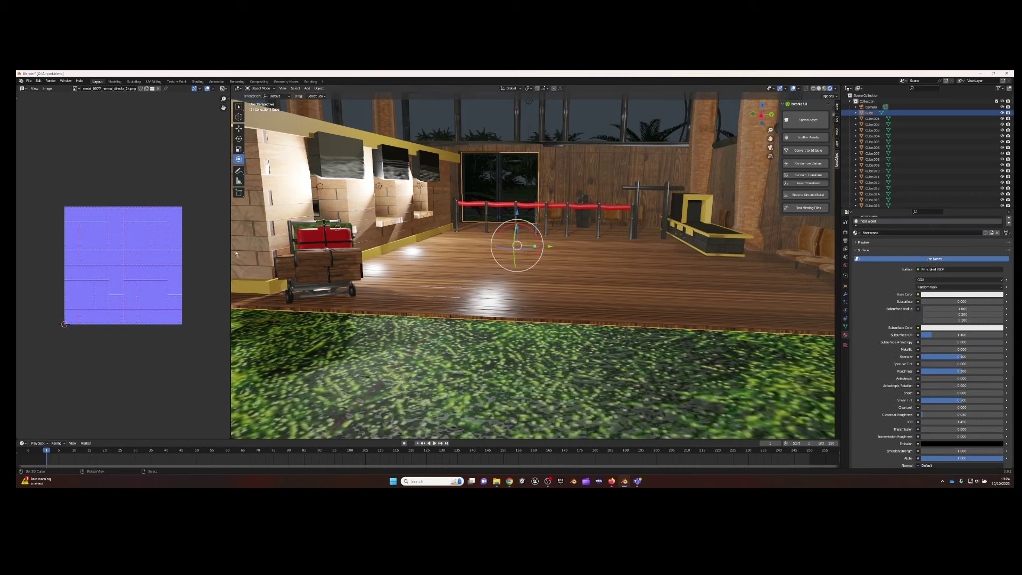
{"action": "left_click", "coordinate": [23, 88]}
{"action": "left_click", "coordinate": [43, 138]}
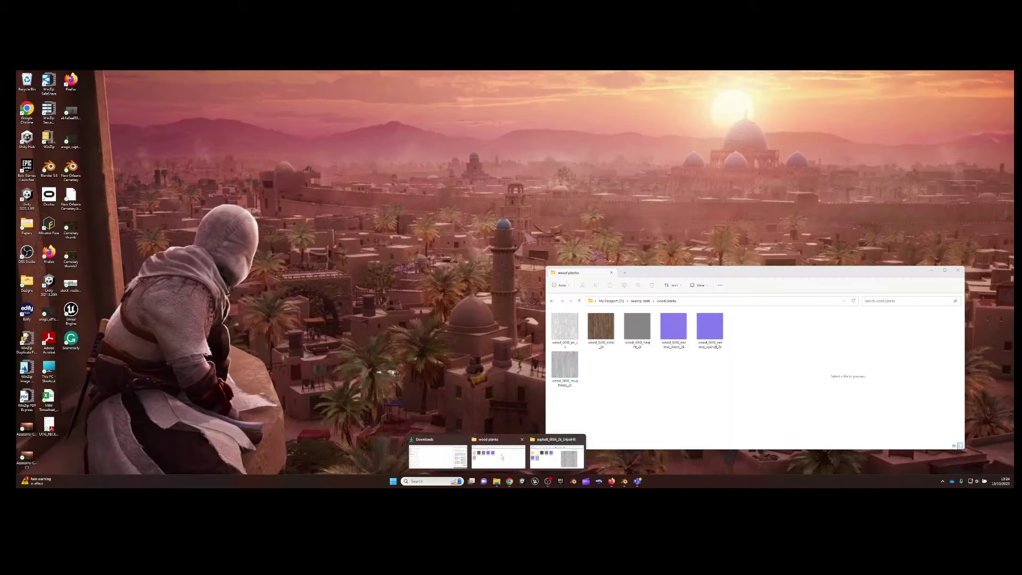
{"action": "left_click", "coordinate": [498, 455]}
Add the wood colour, AO and roughness textures, linking colour to Base Color and roughness to Roughness
{"action": "left_click_drag", "start_coordinate": [97, 171], "coordinate": [89, 155]}
{"action": "left_click_drag", "start_coordinate": [565, 327], "coordinate": [77, 293]}
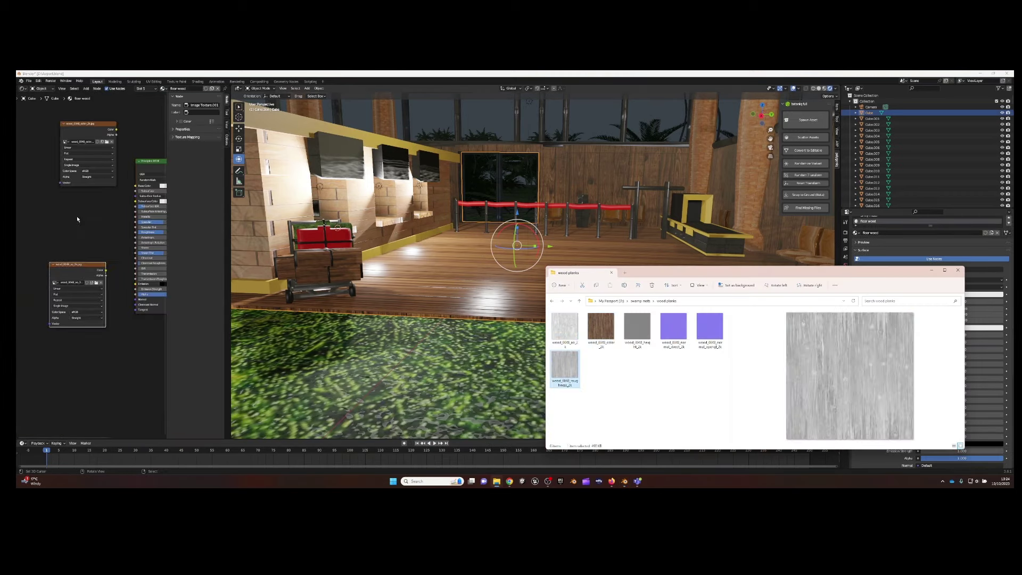
{"action": "left_click_drag", "start_coordinate": [565, 366], "coordinate": [98, 242]}
{"action": "left_click_drag", "start_coordinate": [124, 222], "coordinate": [134, 230]}
{"action": "left_click_drag", "start_coordinate": [59, 264], "coordinate": [42, 298]}
{"action": "left_click_drag", "start_coordinate": [90, 305], "coordinate": [107, 282]}
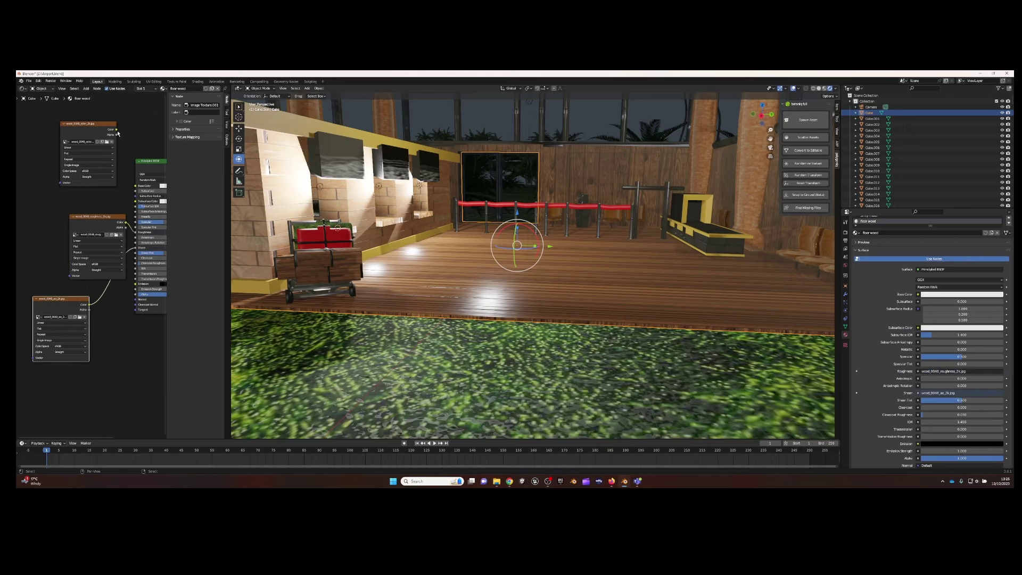
{"action": "left_click_drag", "start_coordinate": [132, 189], "coordinate": [135, 185]}
Feed the wood normal map through a Normal Map node into the shader's Normal
{"action": "left_click", "coordinate": [498, 455]}
{"action": "left_click", "coordinate": [674, 330]}
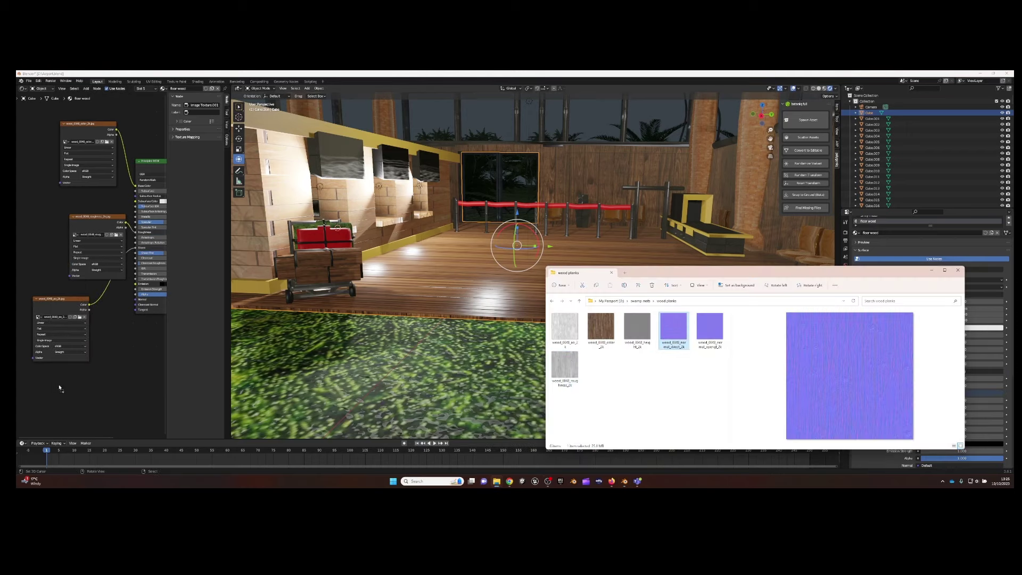
{"action": "left_click_drag", "start_coordinate": [674, 330], "coordinate": [82, 383]}
{"action": "left_click_drag", "start_coordinate": [110, 390], "coordinate": [117, 316]}
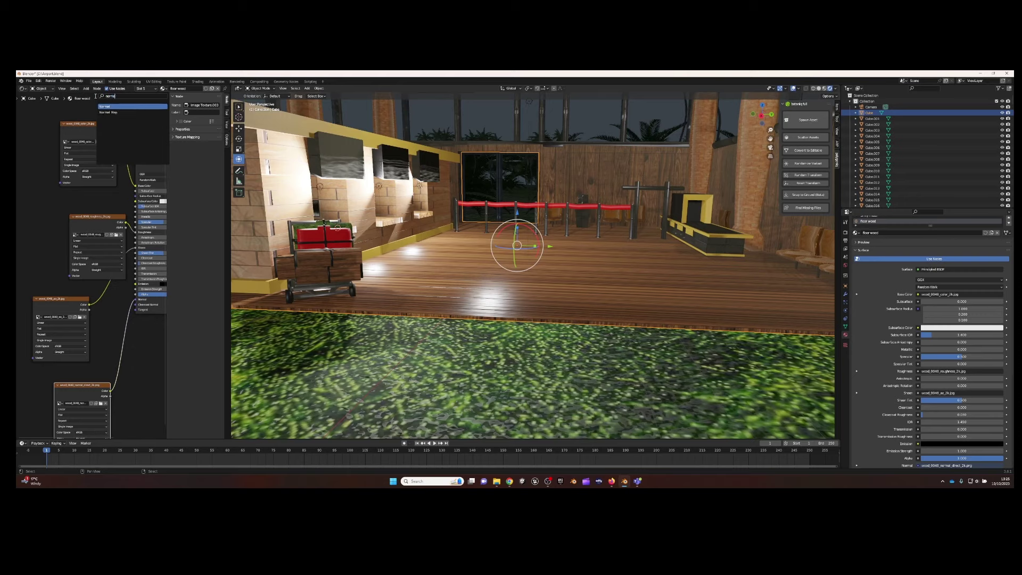
{"action": "type", "text": "l map"}
{"action": "key", "text": "Return"}
Select the floor faces in Edit Mode and cube-project their UVs
{"action": "left_click", "coordinate": [260, 103]}
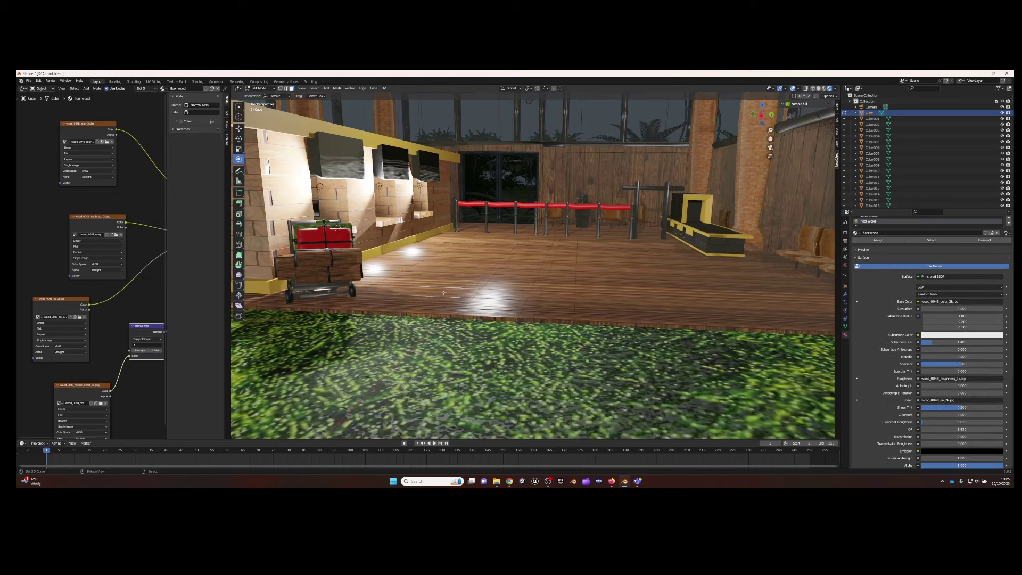
{"action": "mouse_move", "coordinate": [516, 266]}
{"action": "middle_mouse_down"}
{"action": "mouse_move", "coordinate": [524, 304]}
{"action": "mouse_move", "coordinate": [503, 312]}
{"action": "middle_mouse_up"}
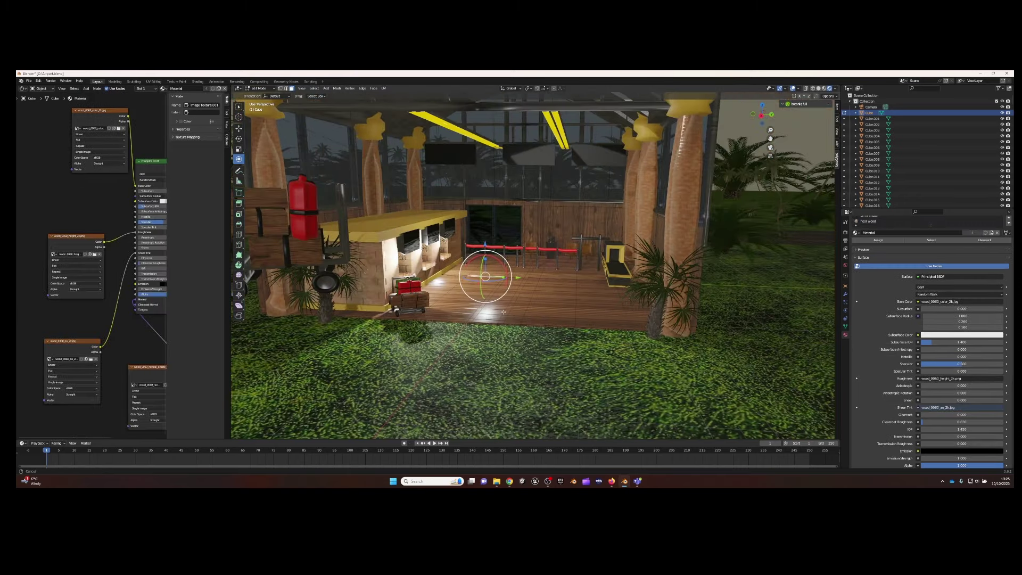
{"action": "key", "text": "c"}
{"action": "left_click", "coordinate": [485, 280]}
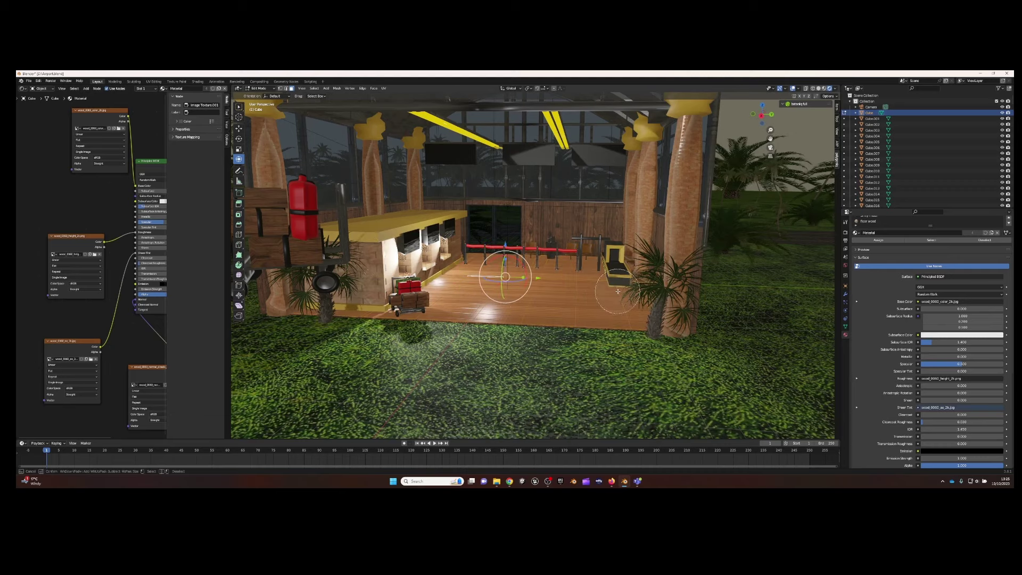
{"action": "key", "text": "Escape"}
{"action": "mouse_move", "coordinate": [387, 287]}
{"action": "middle_mouse_down"}
{"action": "mouse_move", "coordinate": [630, 296]}
{"action": "mouse_move", "coordinate": [586, 287]}
{"action": "middle_mouse_up"}
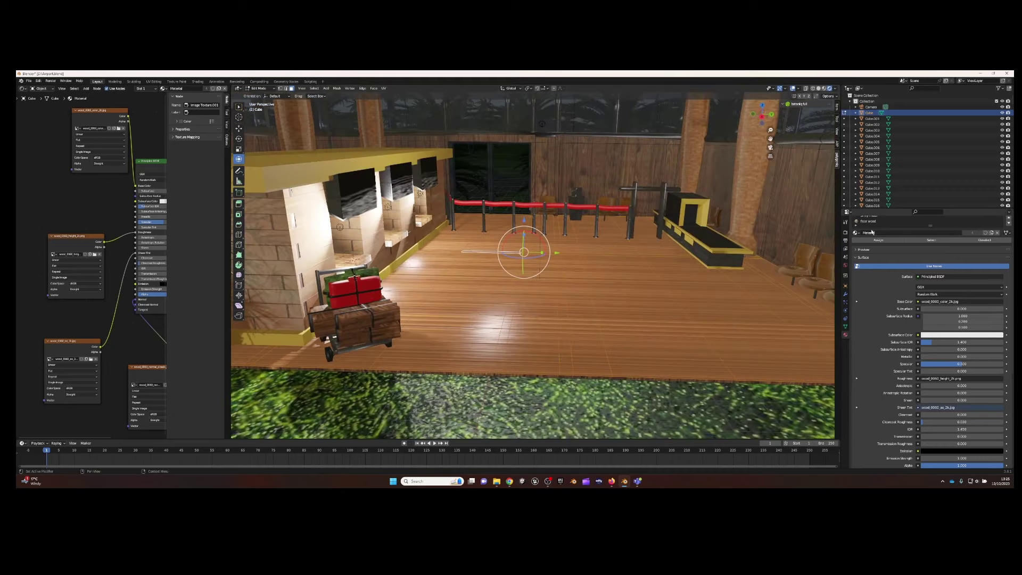
{"action": "key", "text": "u"}
{"action": "left_click", "coordinate": [623, 290]}
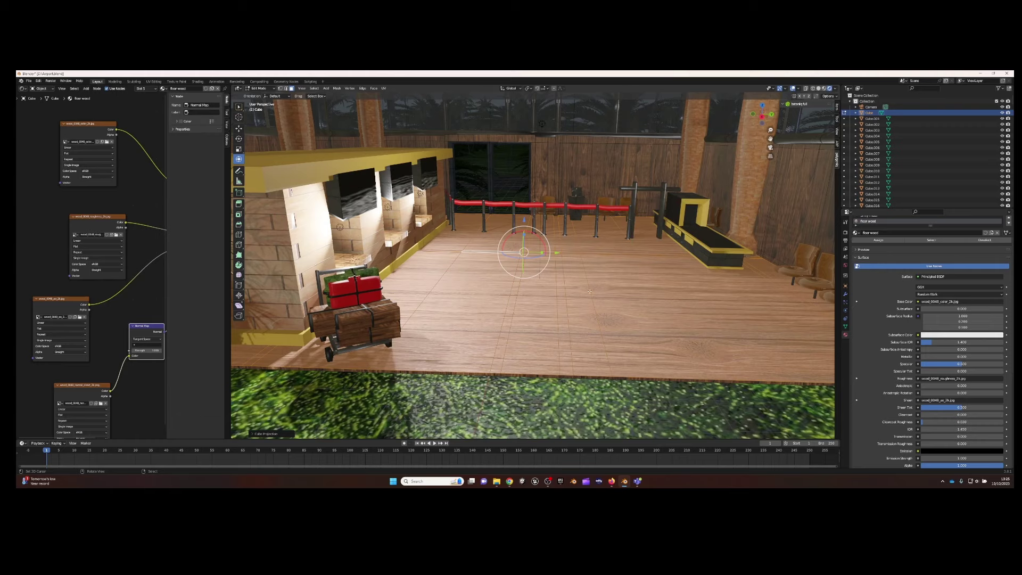
View the floor UVs in the UV Editor, then return to Object Mode
{"action": "left_click", "coordinate": [23, 88]}
{"action": "left_click", "coordinate": [38, 114]}
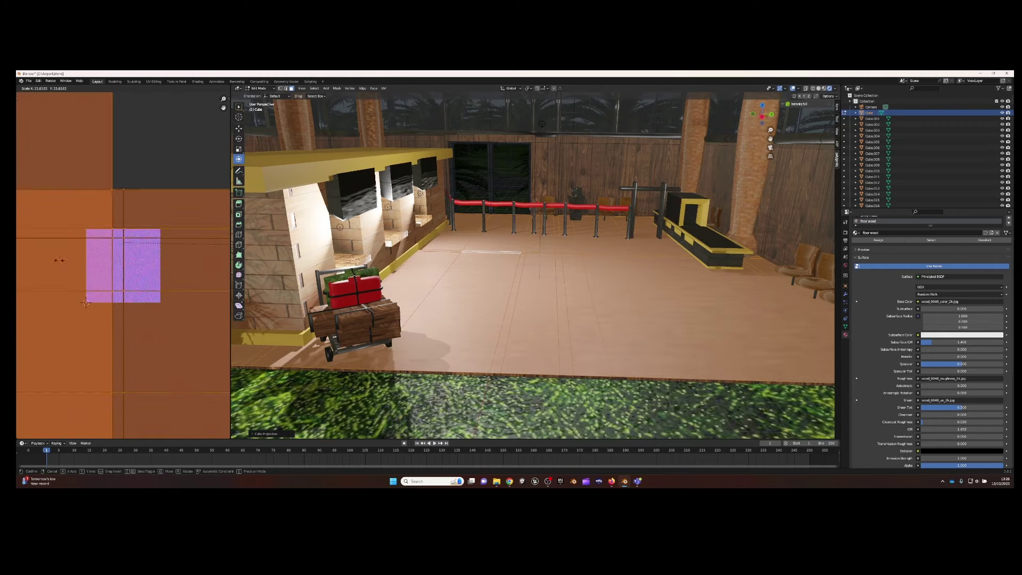
{"action": "left_click", "coordinate": [260, 95]}
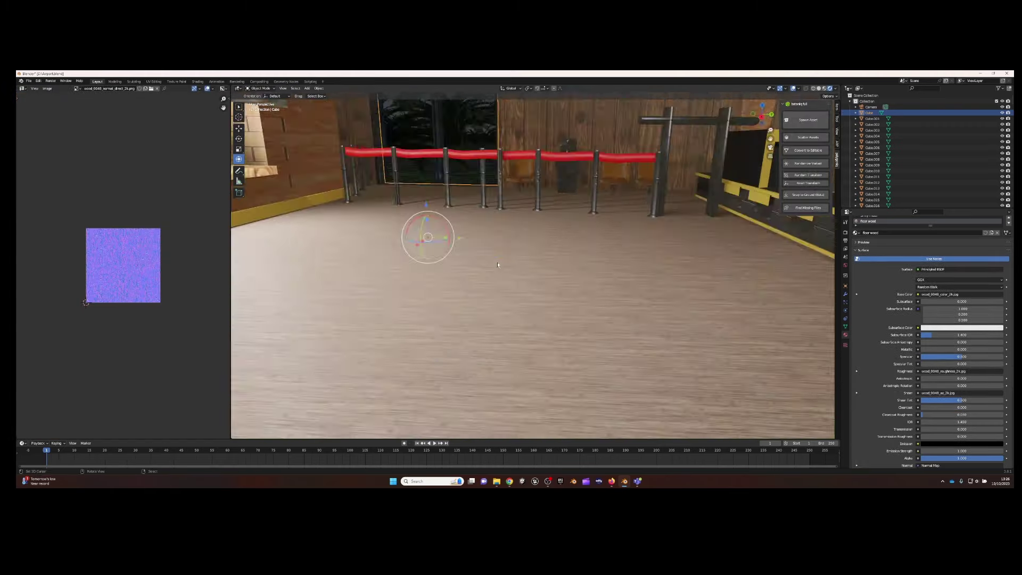
{"action": "middle_click_drag", "start_coordinate": [479, 277], "coordinate": [513, 287]}
Add a cube and flatten it into a thin floor slab
{"action": "left_click", "coordinate": [307, 88]}
{"action": "left_click", "coordinate": [373, 110]}
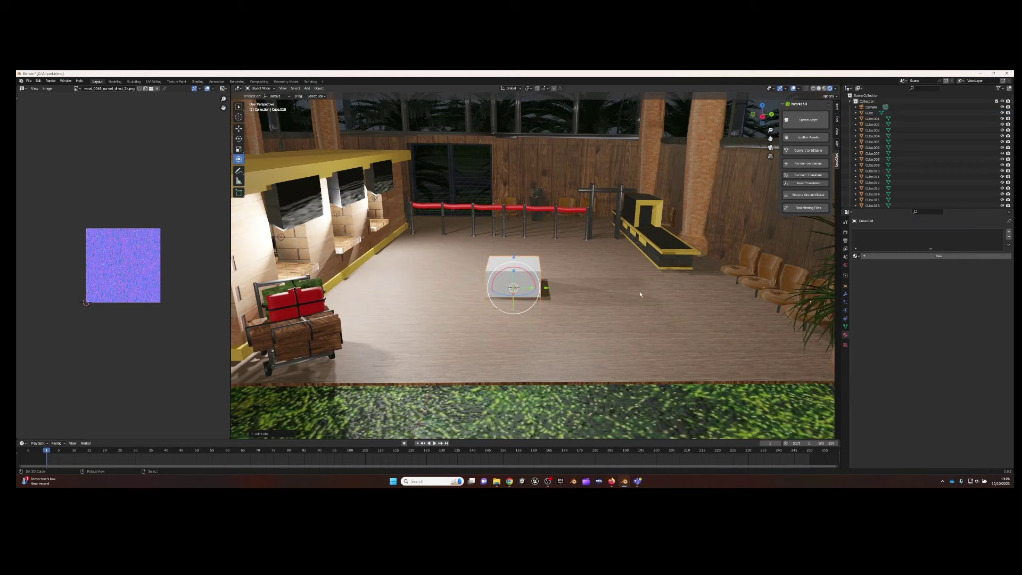
{"action": "key", "text": "s"}
{"action": "key", "text": "z"}
{"action": "left_click", "coordinate": [569, 296]}
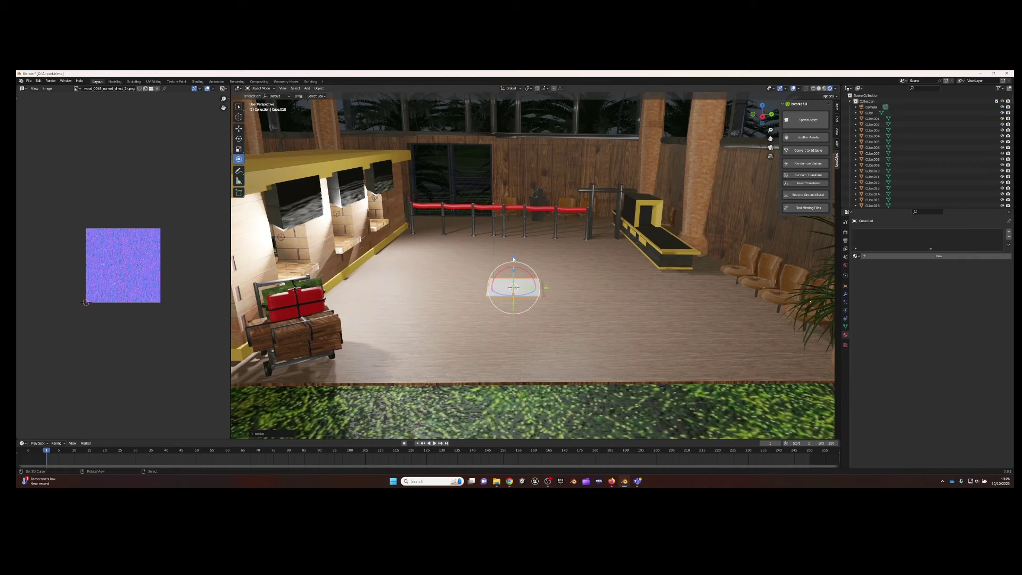
Stretch the slab along Y into a strip and move it along X by the counter
{"action": "middle_click_drag", "start_coordinate": [549, 271], "coordinate": [511, 250]}
{"action": "key", "text": "g"}
{"action": "key", "text": "z"}
{"action": "key", "text": "s"}
{"action": "key", "text": "y"}
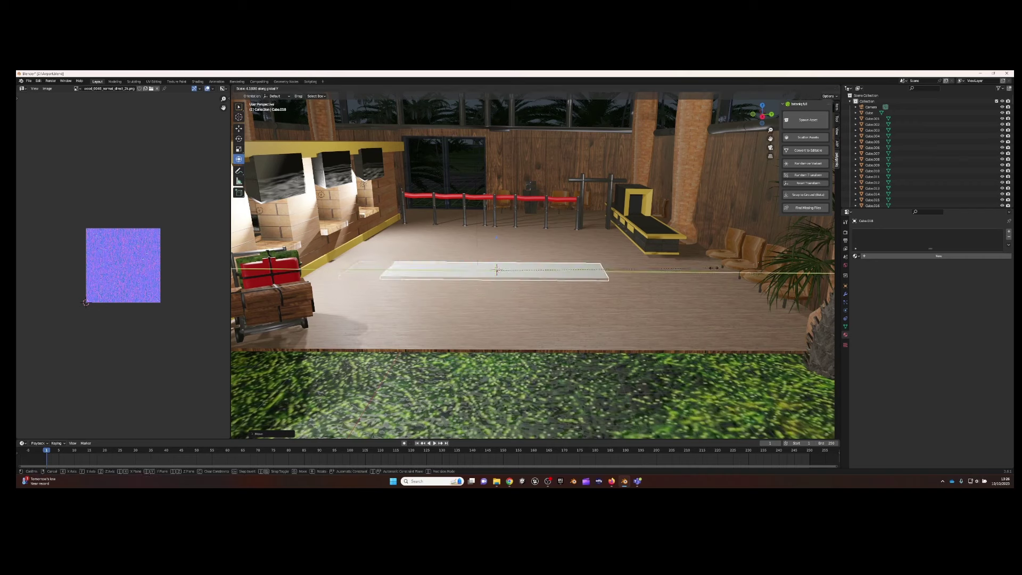
{"action": "left_click", "coordinate": [294, 279]}
{"action": "key", "text": "g"}
{"action": "key", "text": "x"}
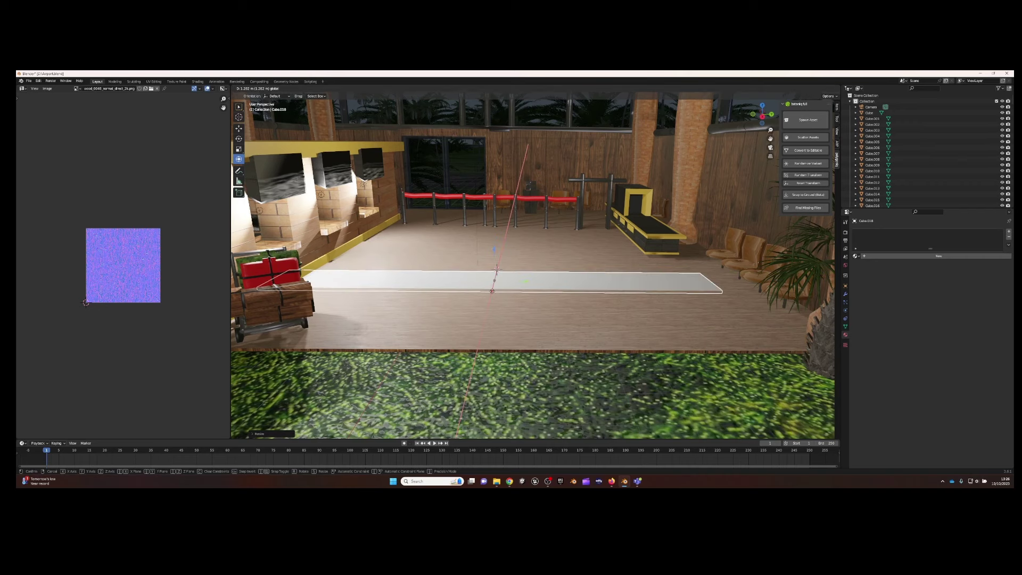
{"action": "left_click", "coordinate": [496, 268]}
Duplicate the strip into three short strips spaced back along Y by the ticket counter
{"action": "left_click", "coordinate": [260, 88]}
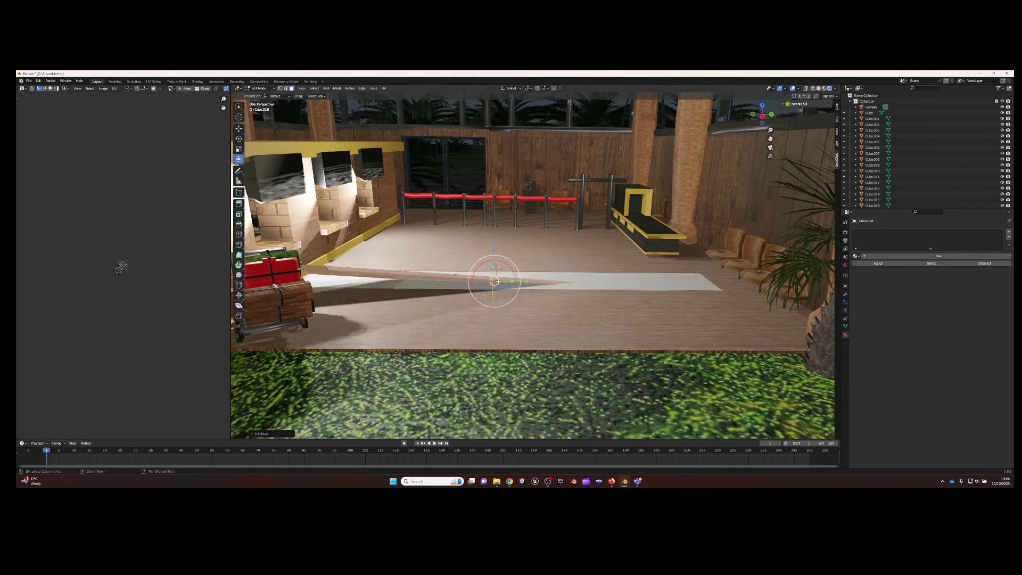
{"action": "key", "text": "g"}
{"action": "key", "text": "y"}
{"action": "left_click", "coordinate": [496, 268]}
{"action": "key", "text": "shift+d"}
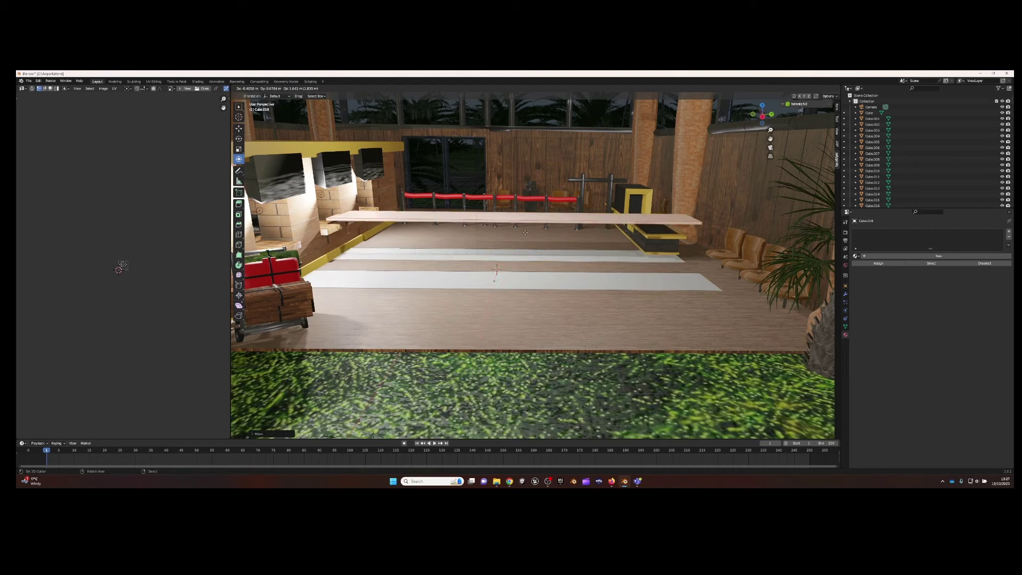
{"action": "key", "text": "y"}
{"action": "left_click", "coordinate": [512, 249]}
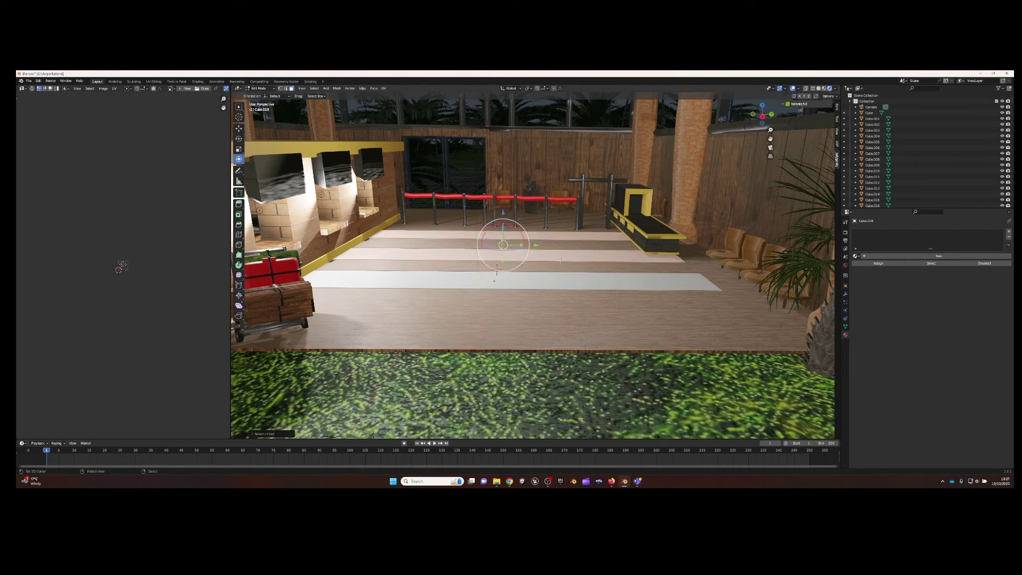
{"action": "left_click", "coordinate": [596, 281]}
Slide a strip along the barrier and extrude its face along Y into a path
{"action": "key", "text": "g"}
{"action": "key", "text": "y"}
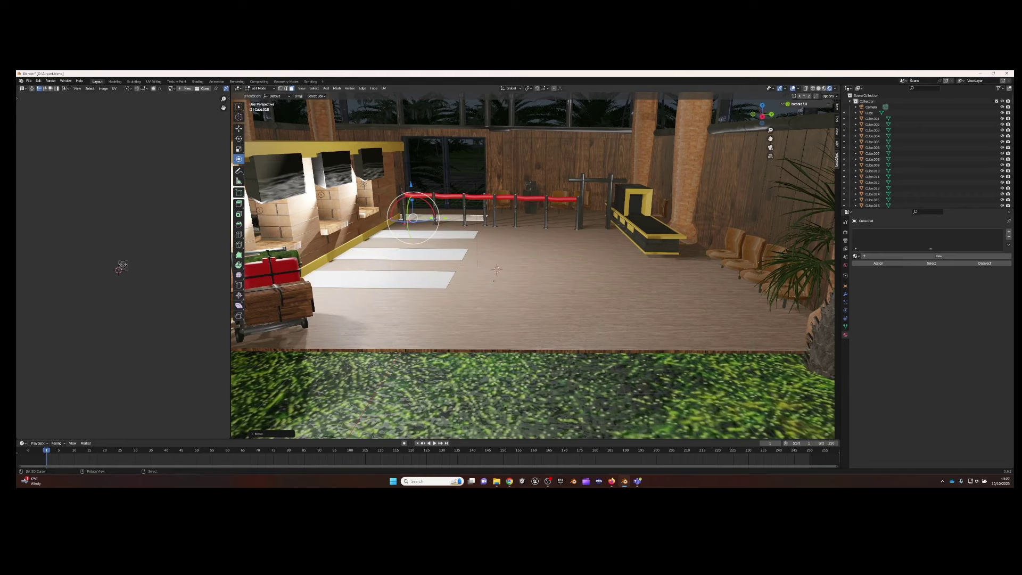
{"action": "left_click_drag", "start_coordinate": [435, 218], "coordinate": [602, 220]}
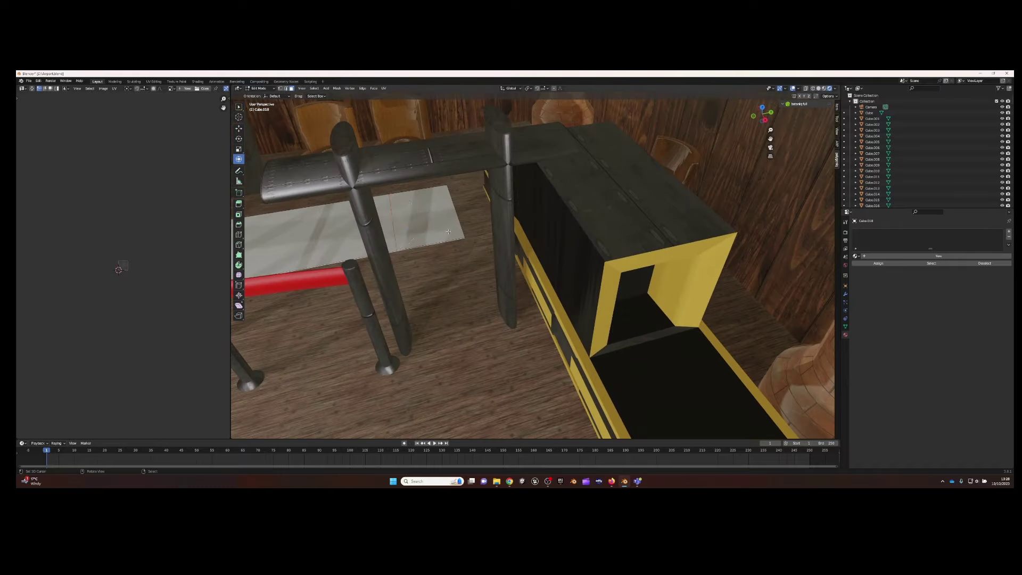
{"action": "key", "text": "g"}
{"action": "key", "text": "y"}
{"action": "left_click", "coordinate": [468, 211]}
Move the path's end face along X past the desk and frame the strip
{"action": "mouse_move", "coordinate": [468, 212]}
{"action": "middle_mouse_down"}
{"action": "mouse_move", "coordinate": [584, 209]}
{"action": "mouse_move", "coordinate": [524, 272]}
{"action": "middle_mouse_up"}
{"action": "key", "text": "g"}
{"action": "key", "text": "x"}
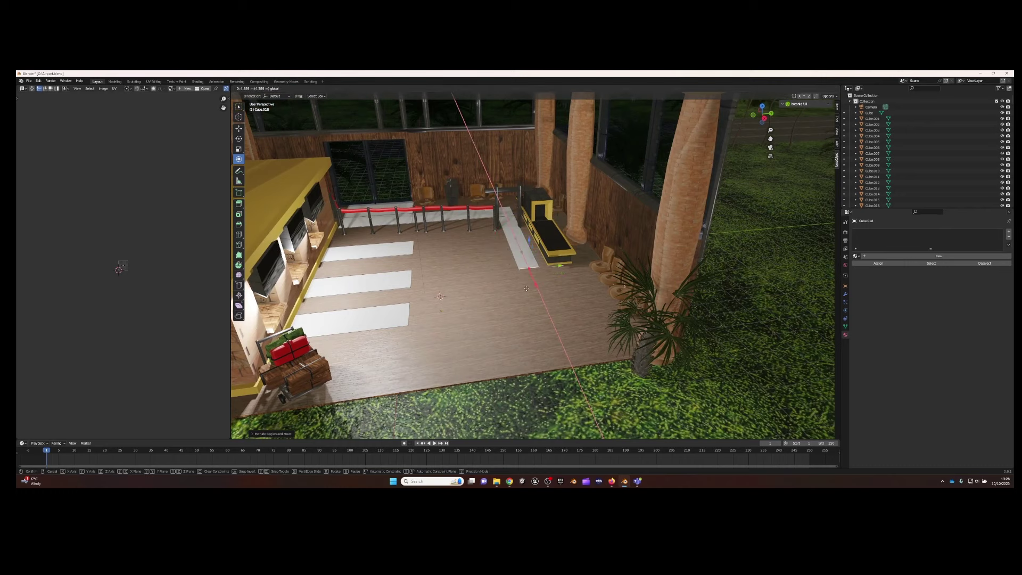
{"action": "left_click", "coordinate": [531, 316]}
{"action": "key", "text": "KP_Decimal"}
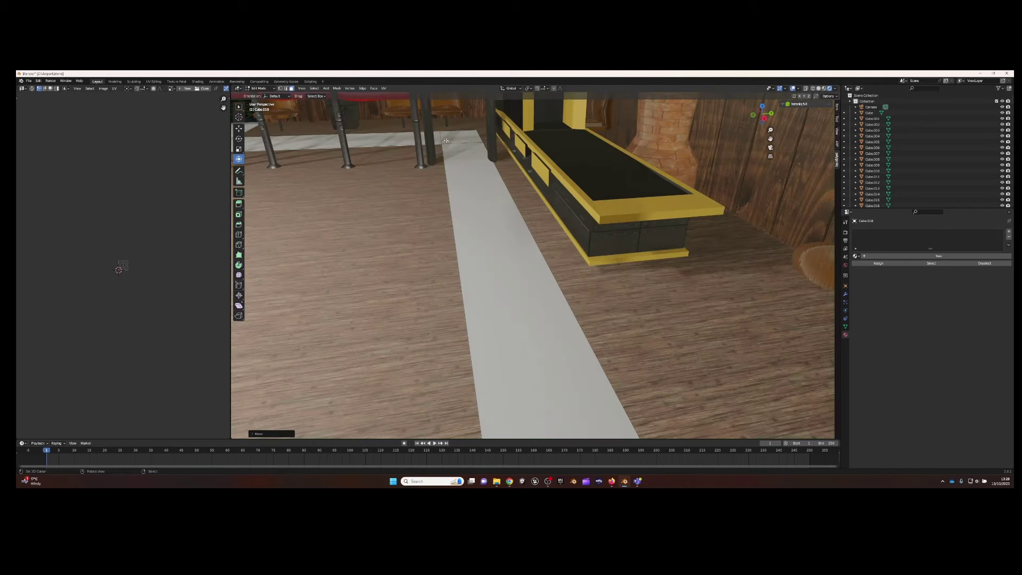
{"action": "scroll", "coordinate": [505, 186], "scroll_direction": "down", "scroll_amount": 5}
{"action": "middle_click_drag", "start_coordinate": [505, 186], "coordinate": [440, 296]}
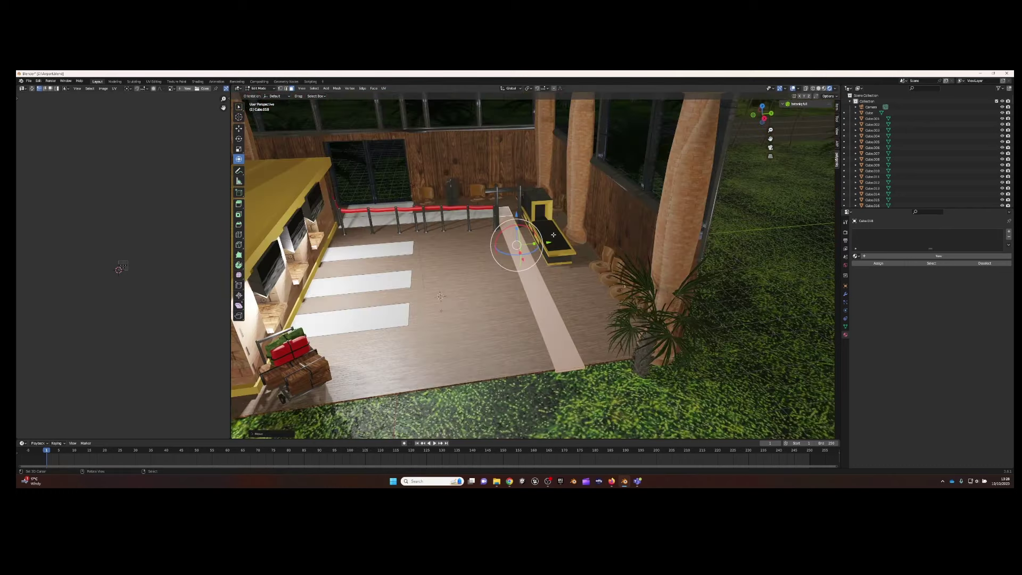
Cube-project the strips' UVs, try Material.001 and extra slots, and return to Object Mode
{"action": "key", "text": "u"}
{"action": "left_click", "coordinate": [477, 191]}
{"action": "left_click", "coordinate": [855, 256]}
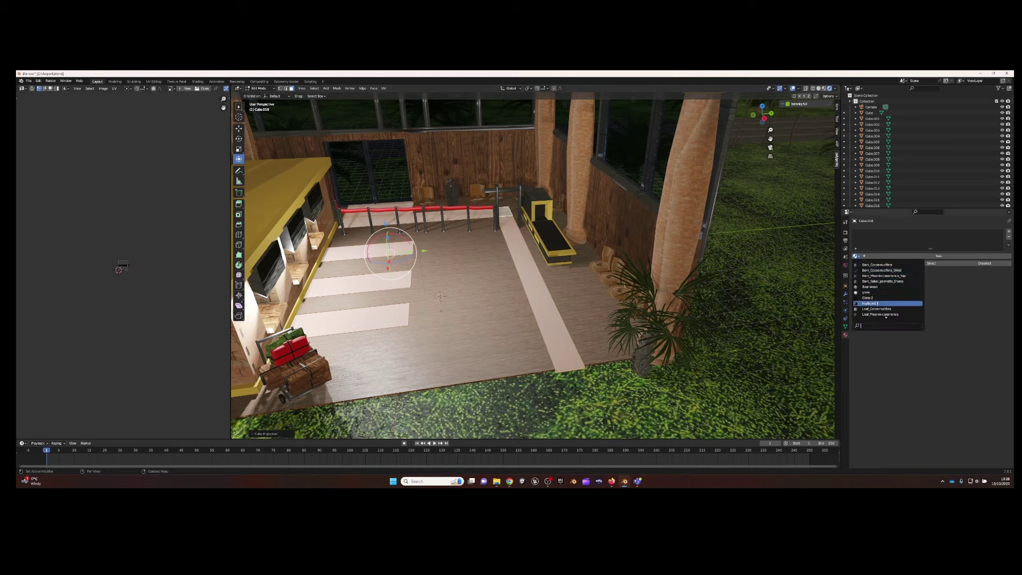
{"action": "left_click", "coordinate": [871, 281]}
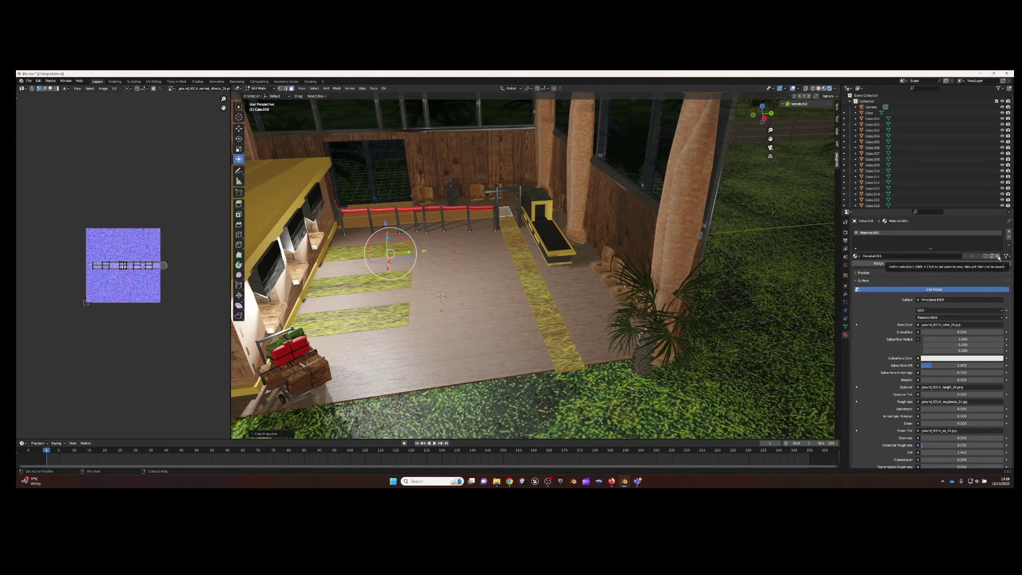
{"action": "left_click", "coordinate": [1009, 232]}
{"action": "left_click", "coordinate": [1009, 240]}
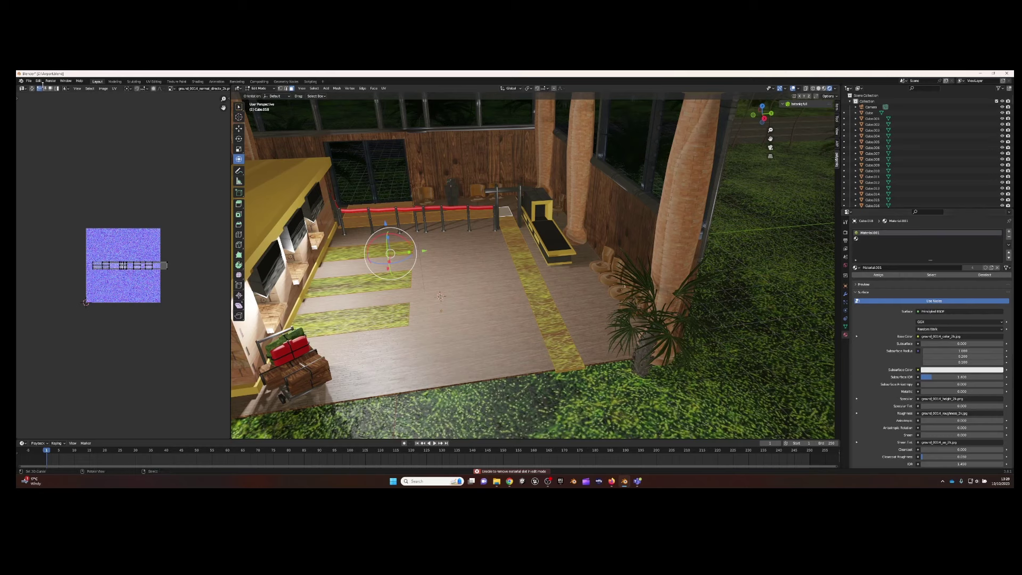
{"action": "left_click", "coordinate": [236, 88]}
{"action": "key", "text": "Tab"}
Create Material.002 for the strips with a dark green Base Color
{"action": "left_click", "coordinate": [1008, 237]}
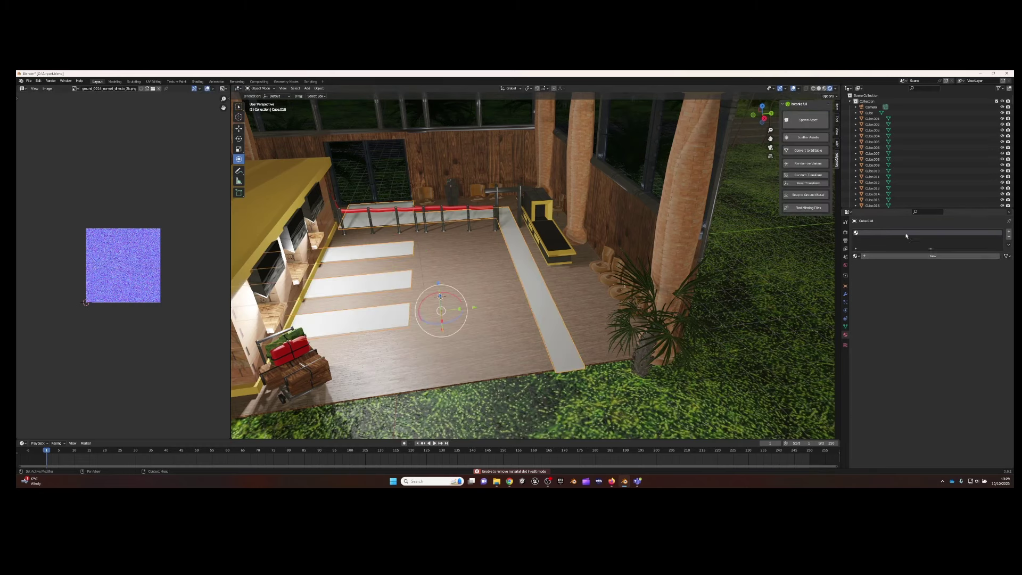
{"action": "left_click", "coordinate": [933, 255]}
{"action": "left_click", "coordinate": [961, 317]}
{"action": "left_click", "coordinate": [954, 243]}
{"action": "left_click", "coordinate": [962, 317]}
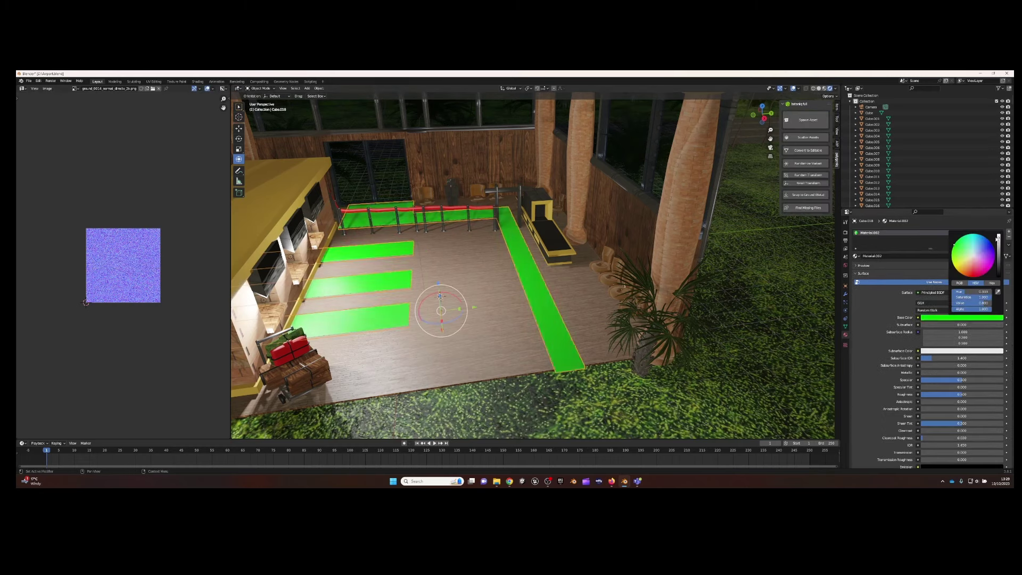
{"action": "left_click_drag", "start_coordinate": [996, 240], "coordinate": [998, 271]}
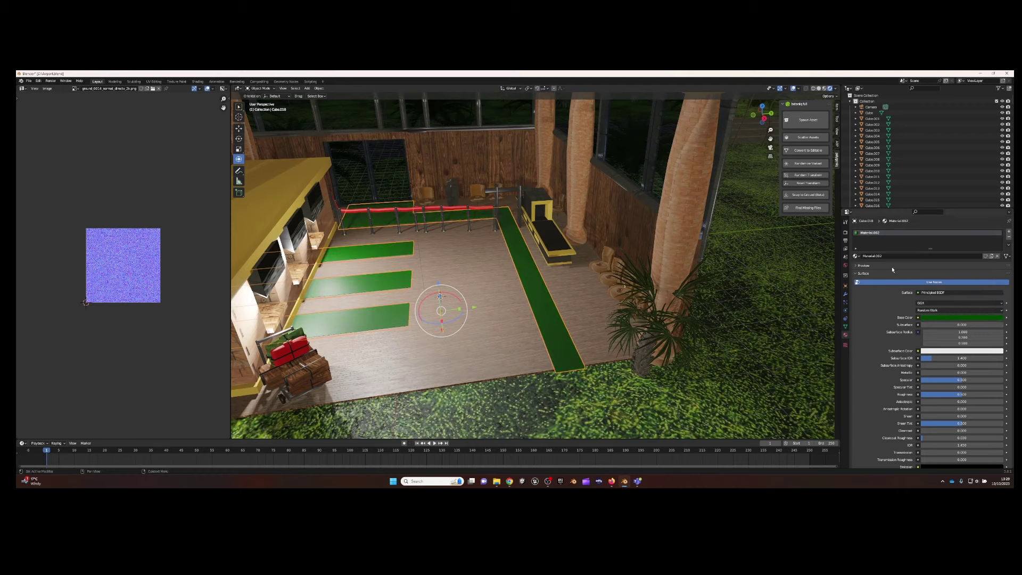
Show the strips' material nodes in the Shader Editor and bring up the texture folder
{"action": "left_click", "coordinate": [22, 88]}
{"action": "left_click", "coordinate": [38, 143]}
{"action": "left_click", "coordinate": [497, 481]}
Browse the fabric texture folders and settle on fabrics_0069_2k_lApg63
{"action": "left_click", "coordinate": [497, 455]}
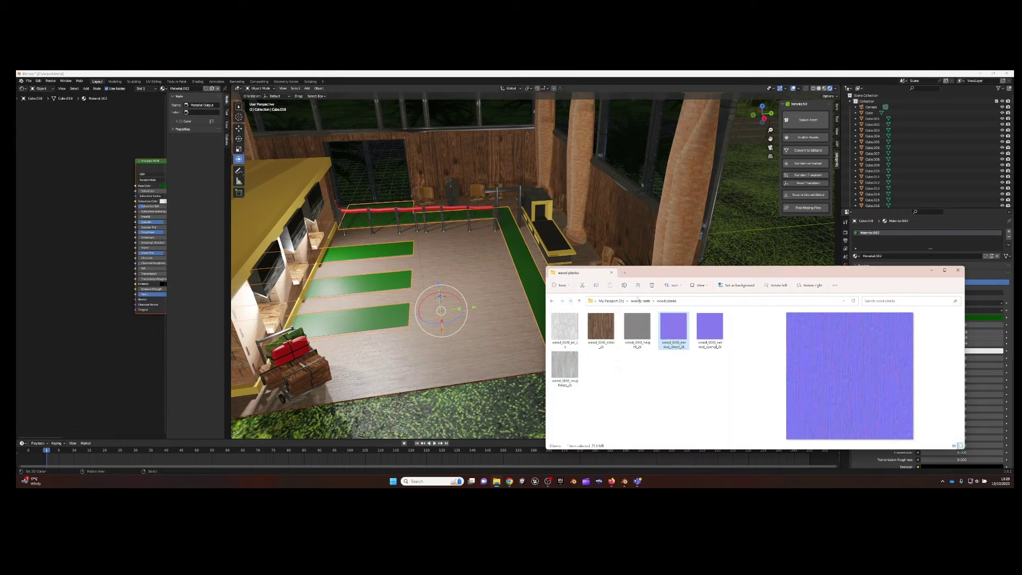
{"action": "key", "text": "alt+Left"}
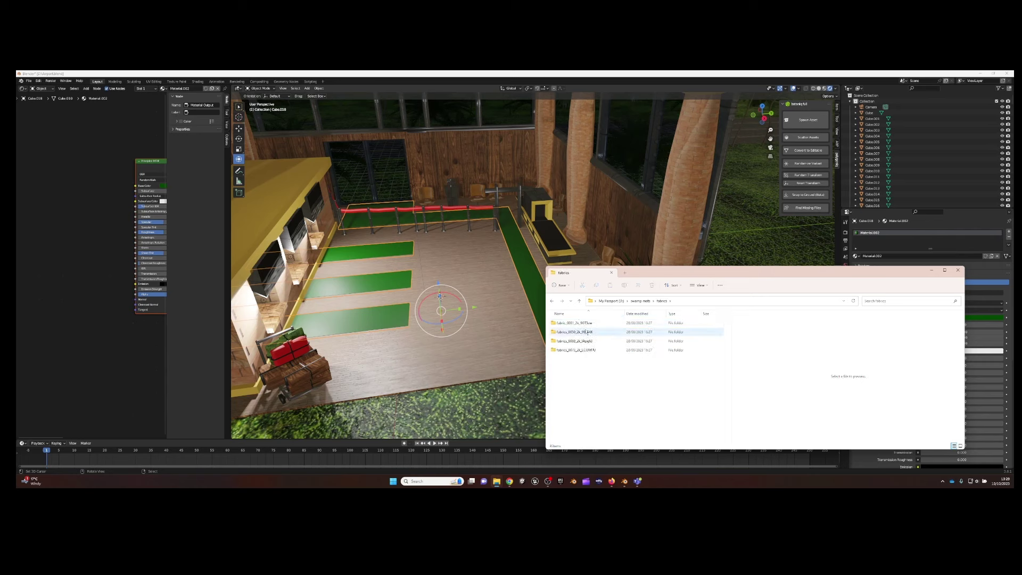
{"action": "double_click", "coordinate": [590, 335]}
{"action": "left_click", "coordinate": [552, 300]}
{"action": "double_click", "coordinate": [574, 323]}
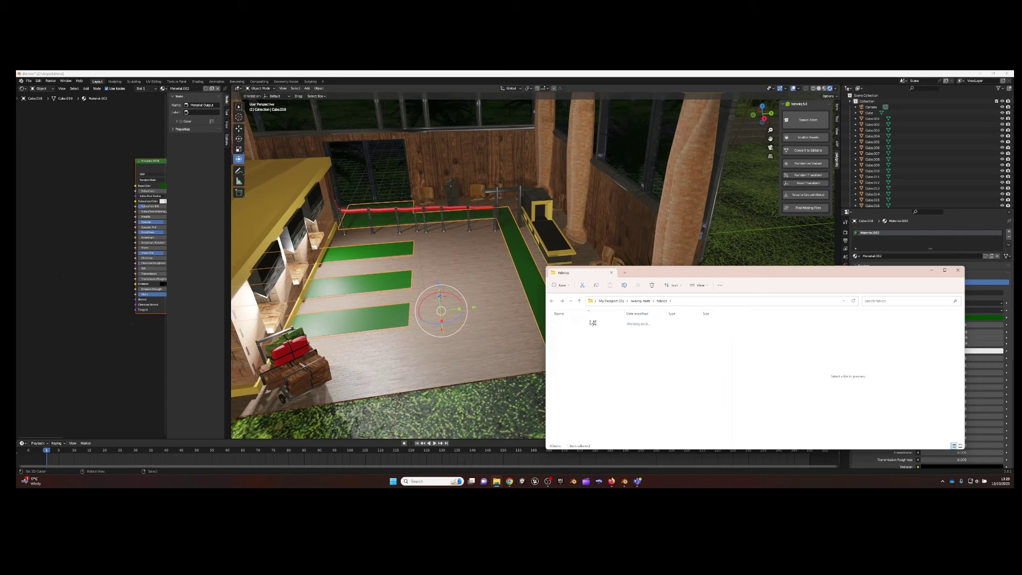
{"action": "left_click", "coordinate": [552, 301]}
{"action": "double_click", "coordinate": [573, 323]}
{"action": "left_click", "coordinate": [551, 300]}
{"action": "double_click", "coordinate": [581, 347]}
{"action": "left_click", "coordinate": [552, 301]}
{"action": "double_click", "coordinate": [574, 323]}
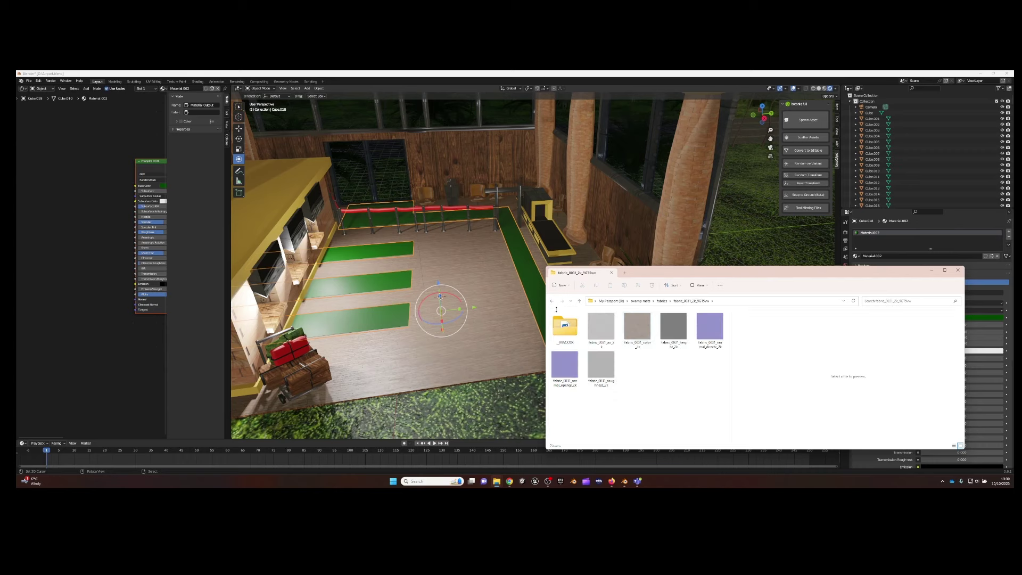
{"action": "left_click", "coordinate": [551, 300]}
{"action": "double_click", "coordinate": [573, 323]}
{"action": "left_click", "coordinate": [551, 301]}
{"action": "double_click", "coordinate": [580, 341]}
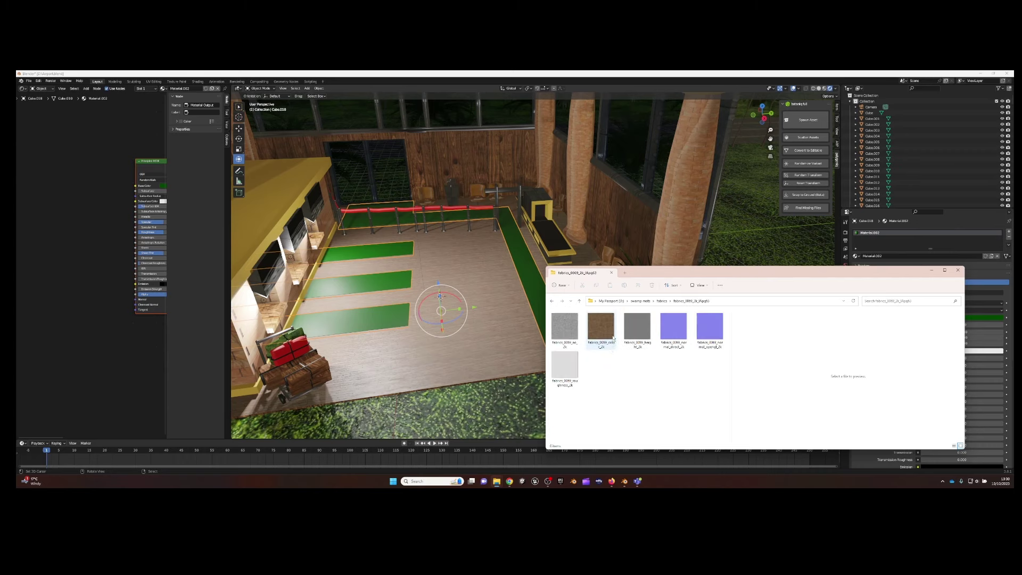
Wire the fabrics_0069 colour, height, normal and roughness maps into the strip material via a Normal Map node
{"action": "left_click", "coordinate": [600, 327]}
{"action": "mouse_move", "coordinate": [600, 327]}
{"action": "left_mouse_down"}
{"action": "mouse_move", "coordinate": [78, 145]}
{"action": "mouse_move", "coordinate": [135, 186]}
{"action": "left_mouse_up"}
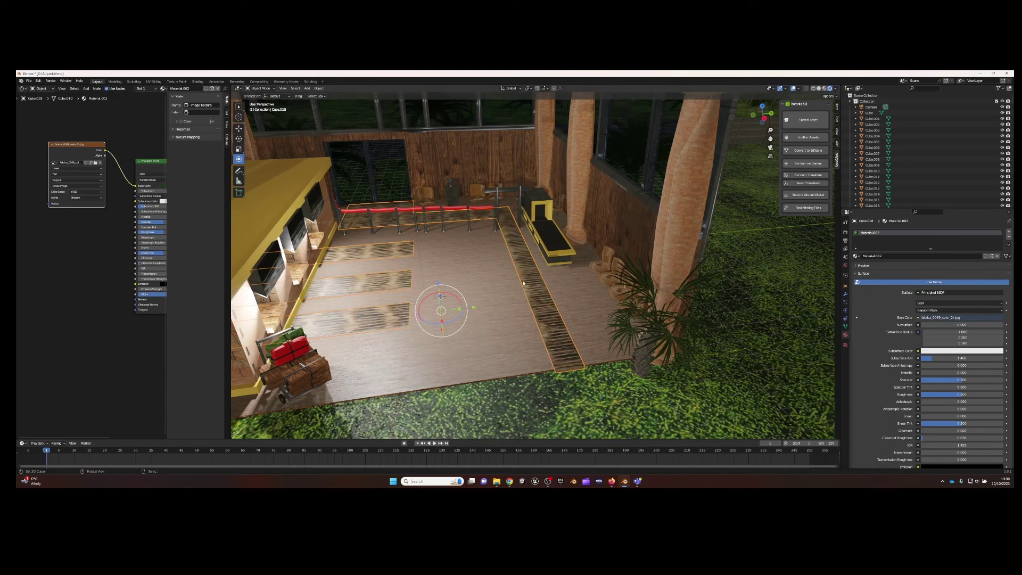
{"action": "left_click", "coordinate": [497, 457]}
{"action": "left_click_drag", "start_coordinate": [637, 328], "coordinate": [91, 357]}
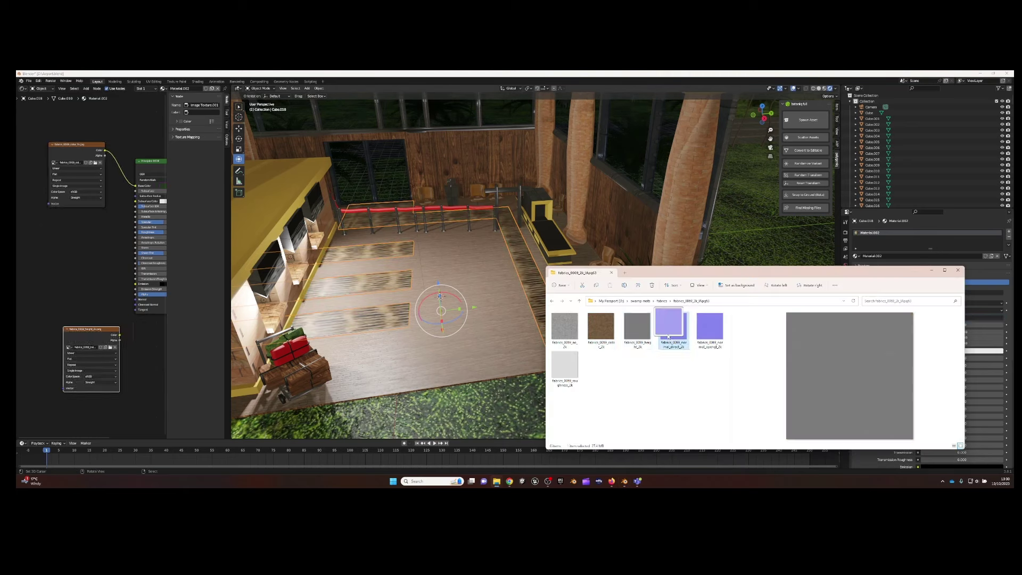
{"action": "left_click_drag", "start_coordinate": [673, 328], "coordinate": [147, 418]}
{"action": "left_click", "coordinate": [564, 366]}
{"action": "left_click_drag", "start_coordinate": [564, 366], "coordinate": [78, 242]}
{"action": "left_click_drag", "start_coordinate": [106, 246], "coordinate": [123, 238]}
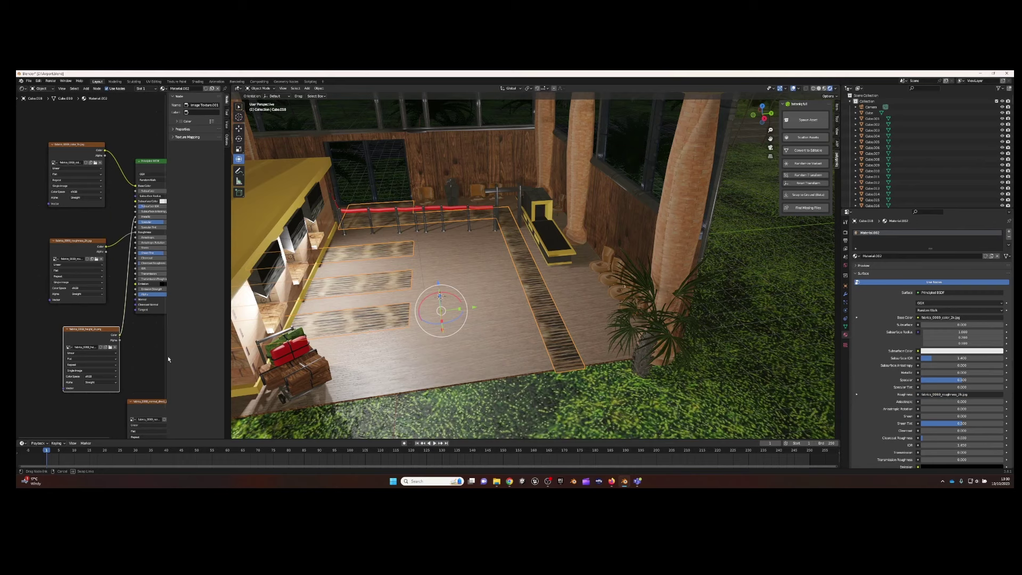
{"action": "left_click_drag", "start_coordinate": [137, 402], "coordinate": [84, 390]}
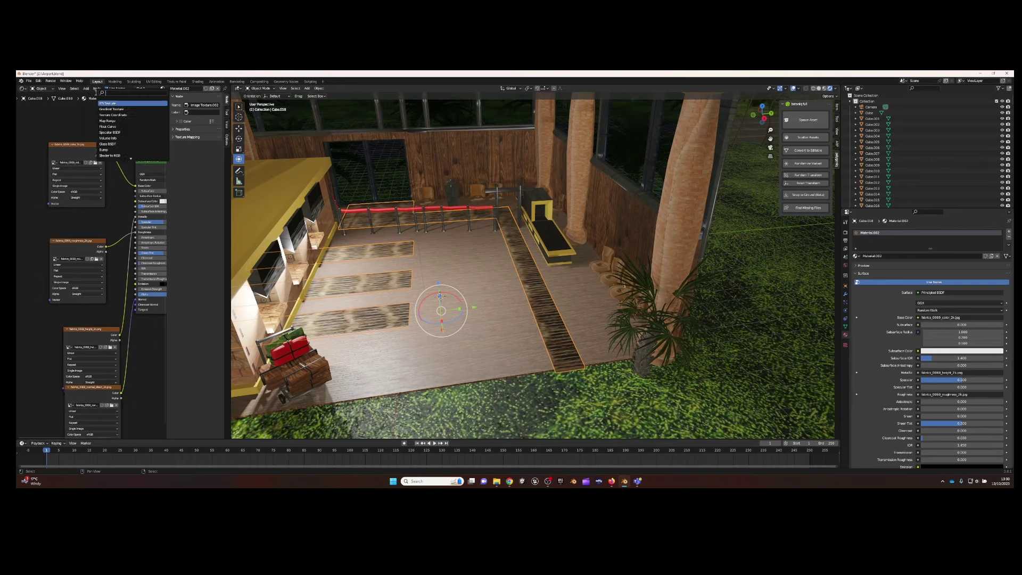
{"action": "left_click_drag", "start_coordinate": [115, 347], "coordinate": [140, 347]}
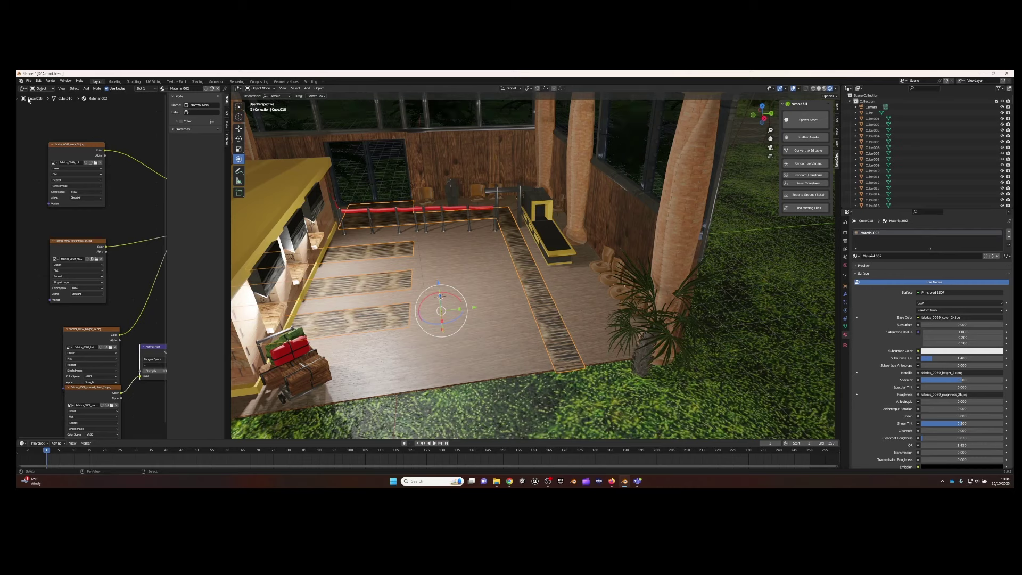
Stretch the floor strips' UVs along Y so the fabric fits
{"action": "key", "text": "shift+F10"}
{"action": "key", "text": "Tab"}
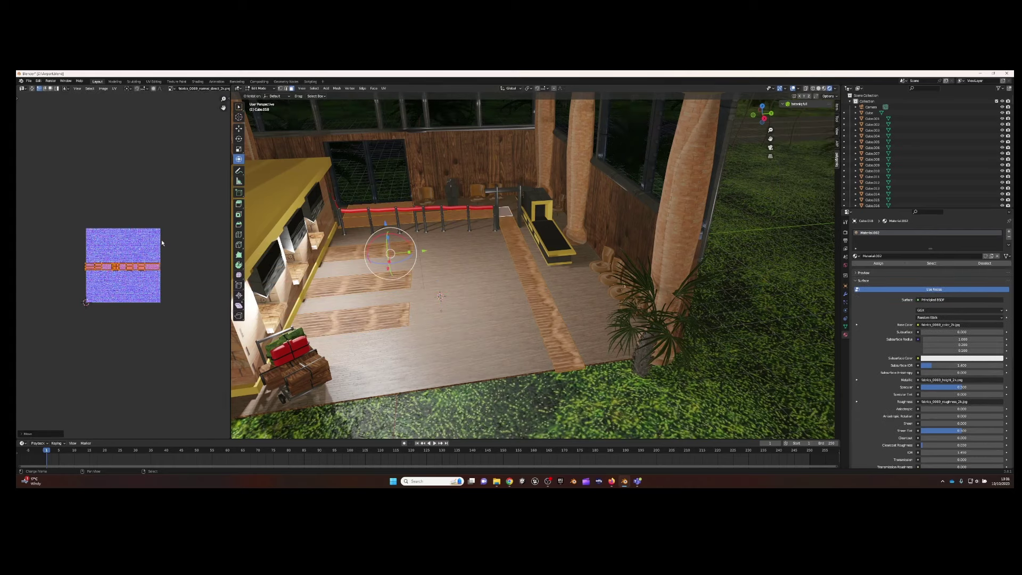
{"action": "key", "text": "s"}
{"action": "key", "text": "y"}
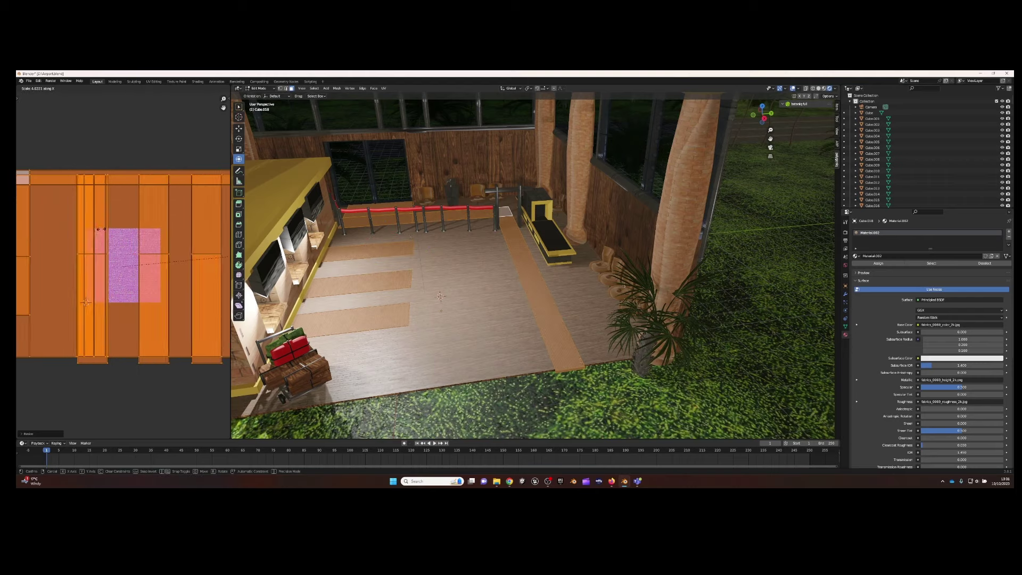
{"action": "key", "text": "Return"}
{"action": "key", "text": "Tab"}
Inspect the road plane, floor mats and a palm, checking the mats' subsurface colour
{"action": "left_click", "coordinate": [693, 293]}
{"action": "key", "text": "KP_Decimal"}
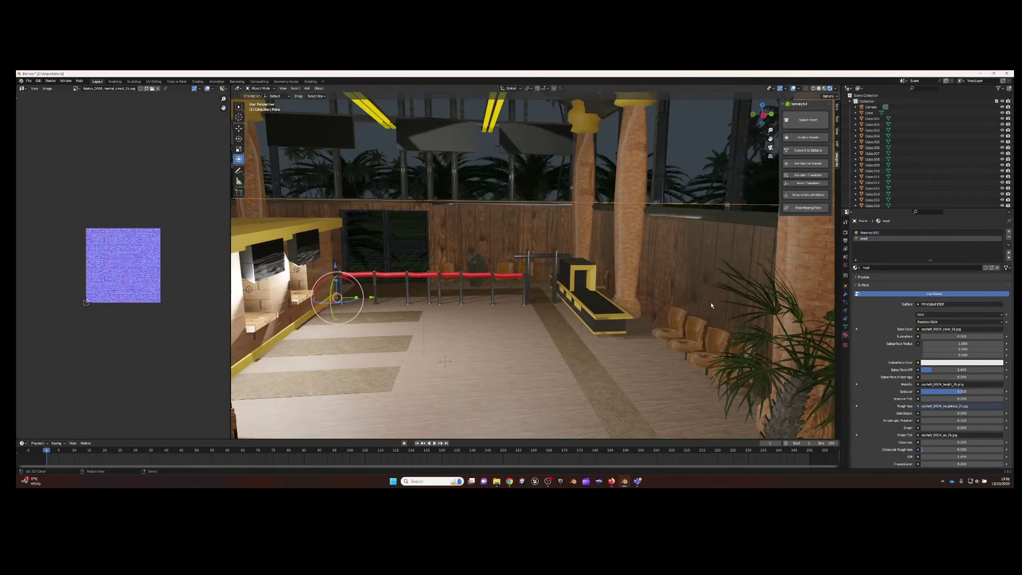
{"action": "left_click", "coordinate": [443, 372]}
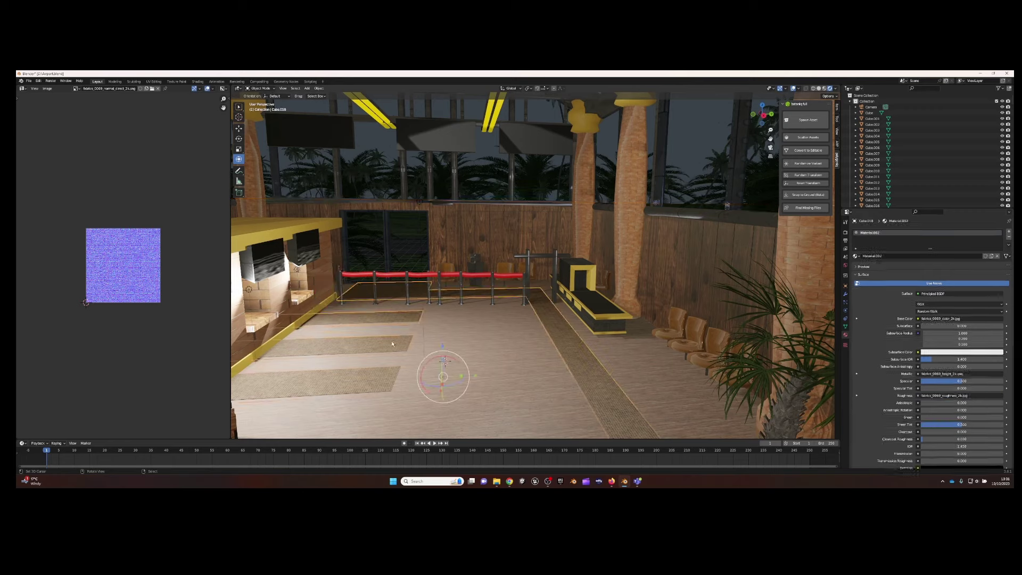
{"action": "left_click", "coordinate": [972, 288]}
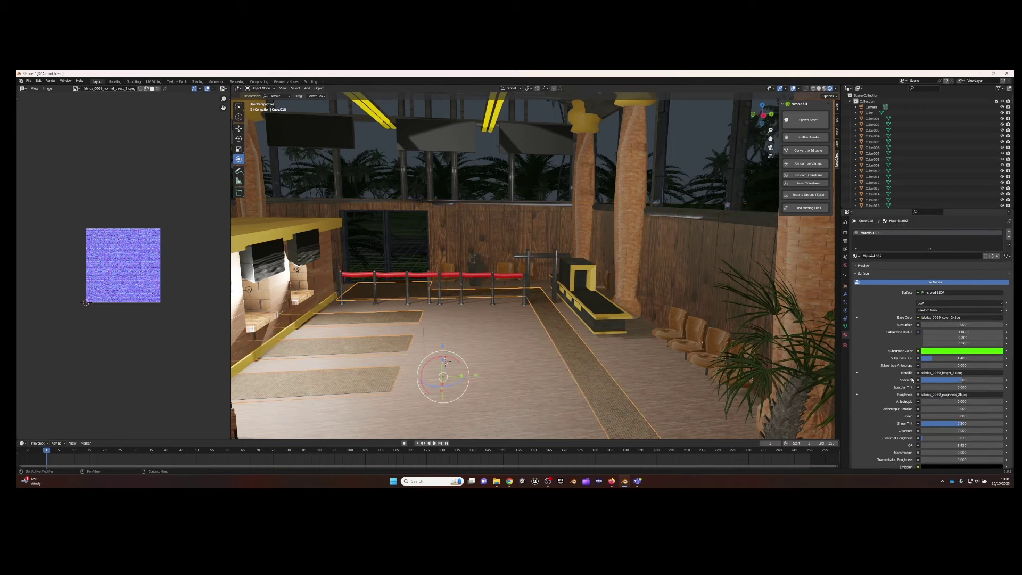
{"action": "scroll", "coordinate": [532, 266], "scroll_direction": "down", "scroll_amount": 5}
{"action": "left_click", "coordinate": [684, 237]}
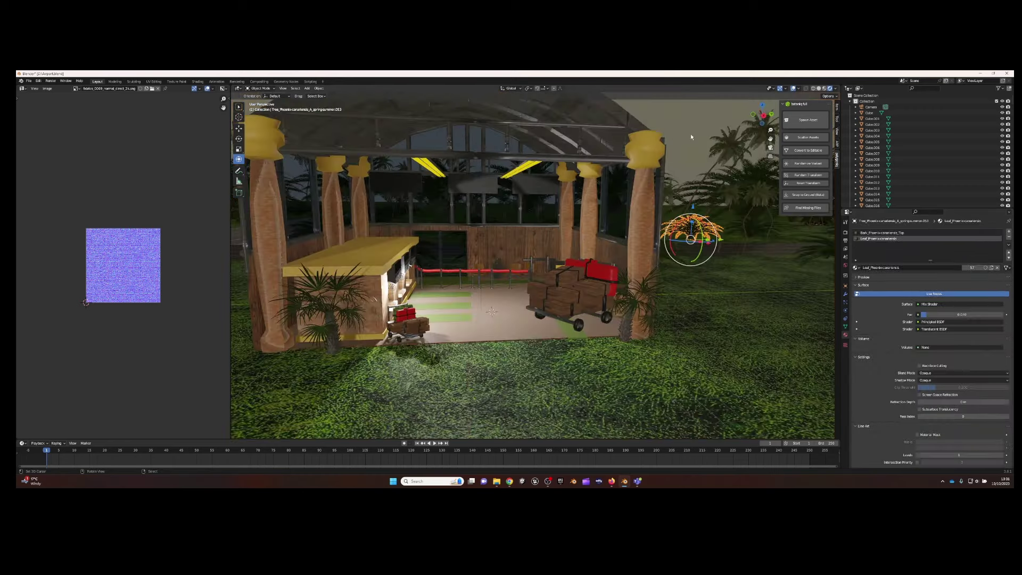
{"action": "scroll", "coordinate": [595, 158], "scroll_direction": "up", "scroll_amount": 5}
{"action": "scroll", "coordinate": [596, 158], "scroll_direction": "down", "scroll_amount": 3}
Orbit to a frontal interior view, close the image panel and select the sun light
{"action": "middle_click_drag", "start_coordinate": [641, 235], "coordinate": [471, 150]}
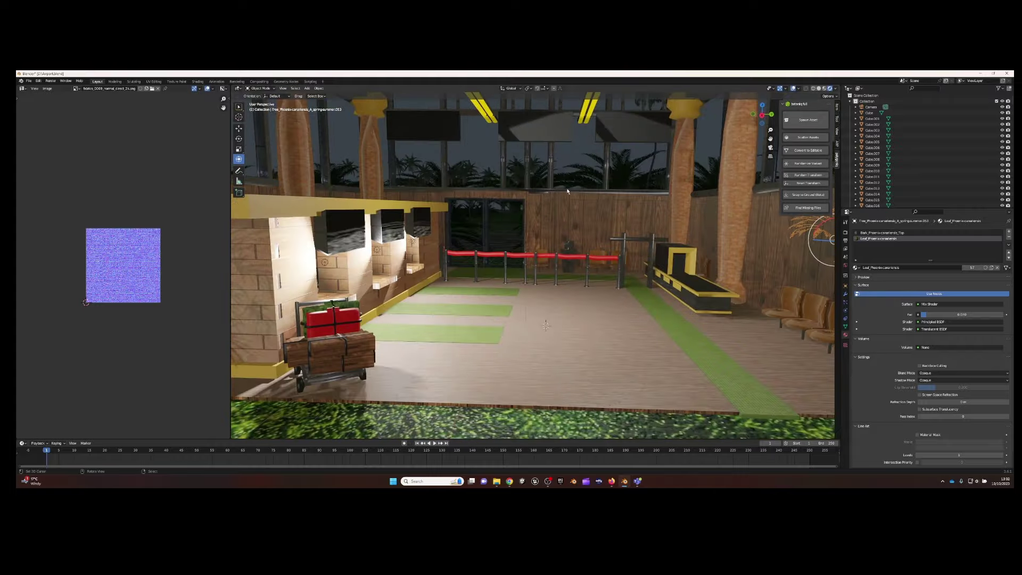
{"action": "left_click", "coordinate": [471, 149]}
{"action": "scroll", "coordinate": [471, 150], "scroll_direction": "down", "scroll_amount": 5}
{"action": "left_click", "coordinate": [543, 172]}
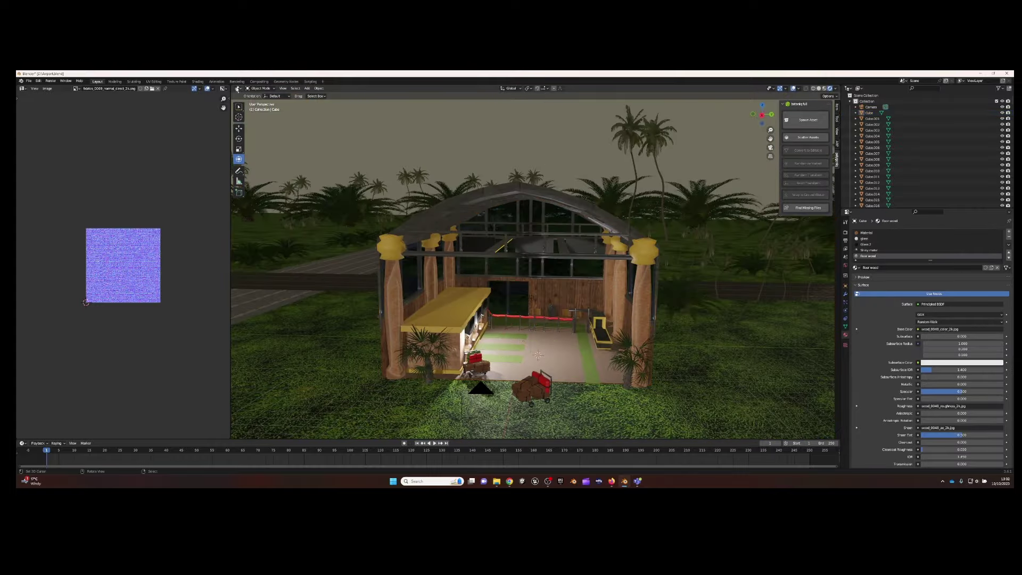
{"action": "left_click_drag", "start_coordinate": [236, 88], "coordinate": [133, 96]}
{"action": "scroll", "coordinate": [904, 159], "scroll_direction": "down", "scroll_amount": 5}
{"action": "left_click", "coordinate": [868, 153]}
Raise the sun's strength and tint its colour yellow
{"action": "scroll", "coordinate": [425, 266], "scroll_direction": "down", "scroll_amount": 3}
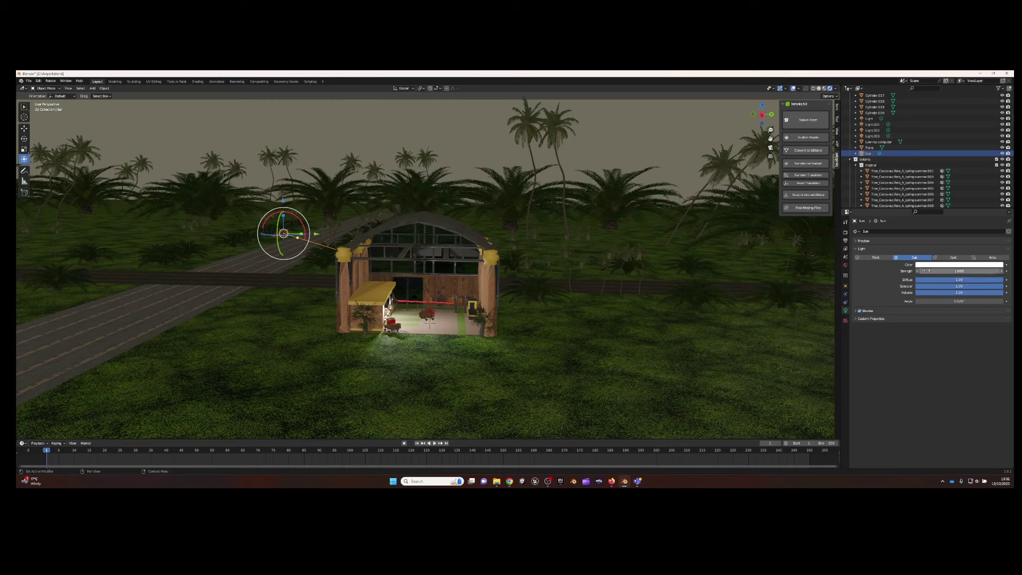
{"action": "left_click_drag", "start_coordinate": [926, 271], "coordinate": [958, 271]}
{"action": "left_click", "coordinate": [969, 265]}
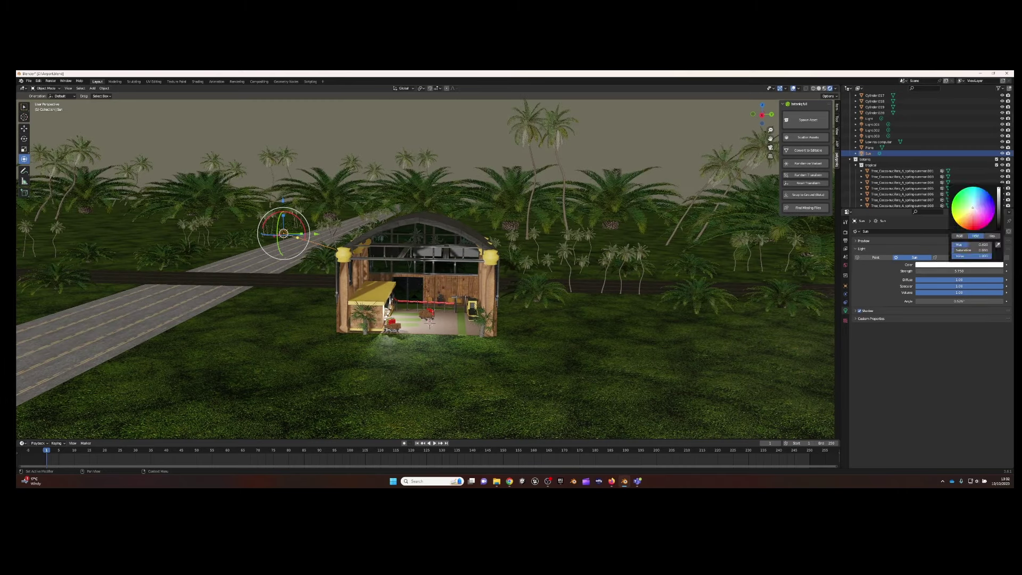
{"action": "left_click", "coordinate": [967, 216]}
{"action": "left_click_drag", "start_coordinate": [977, 211], "coordinate": [962, 210]}
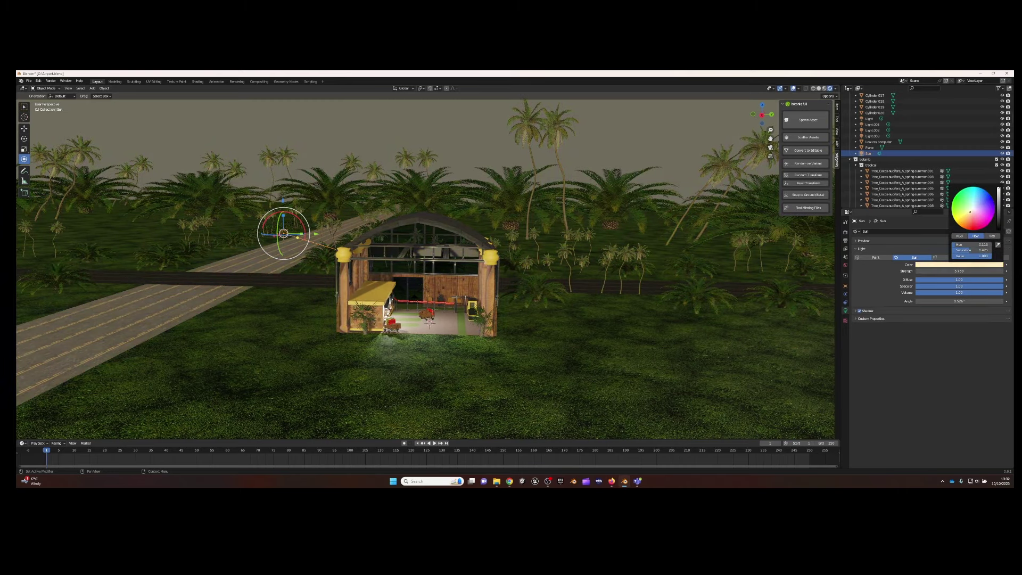
{"action": "left_click", "coordinate": [845, 241]}
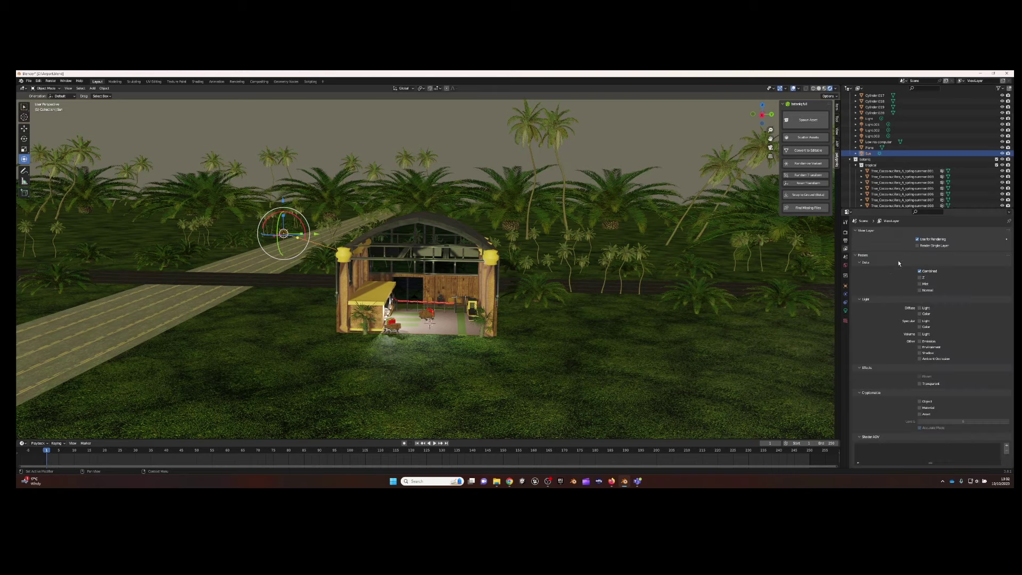
Make the world background colour teal and raise the world strength
{"action": "left_click", "coordinate": [845, 265]}
{"action": "left_click_drag", "start_coordinate": [970, 211], "coordinate": [960, 211]}
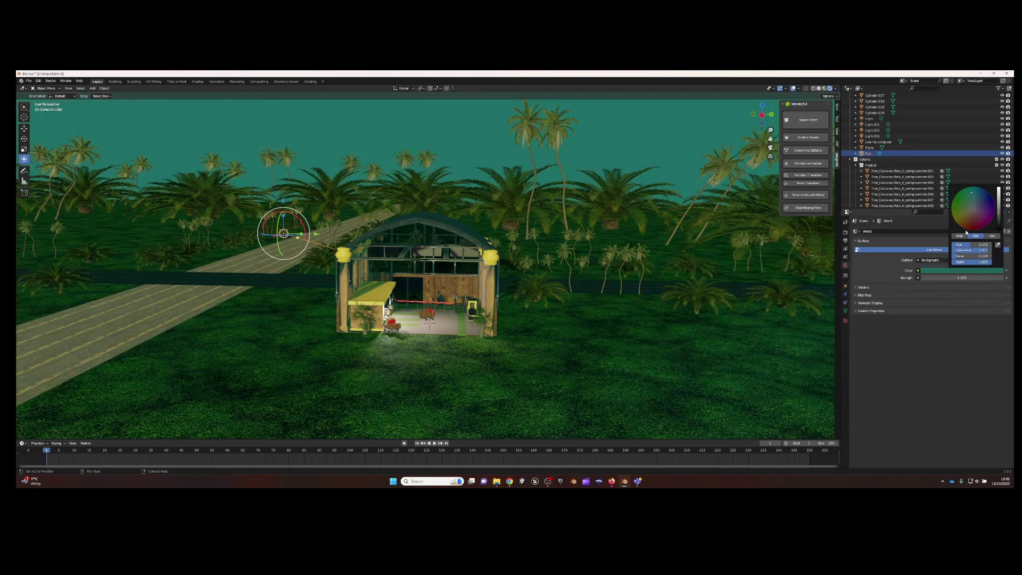
{"action": "mouse_move", "coordinate": [961, 277]}
{"action": "left_mouse_down"}
{"action": "mouse_move", "coordinate": [984, 277]}
{"action": "mouse_move", "coordinate": [947, 277]}
{"action": "left_mouse_up"}
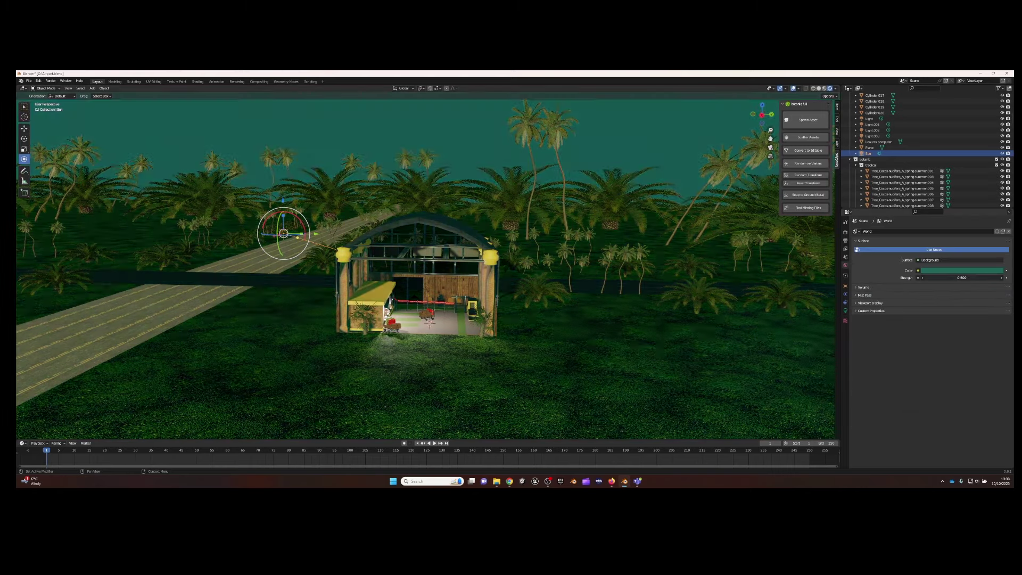
{"action": "scroll", "coordinate": [479, 276], "scroll_direction": "up", "scroll_amount": 5}
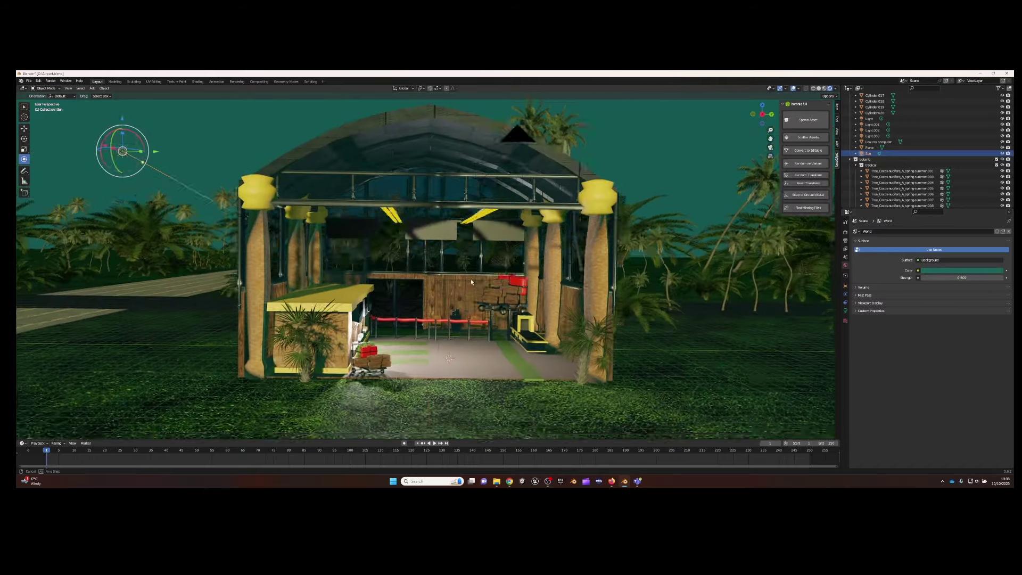
Raise the sun strength to 8.510 and enable its contact shadows
{"action": "left_click", "coordinate": [845, 310]}
{"action": "left_click_drag", "start_coordinate": [958, 271], "coordinate": [979, 271]}
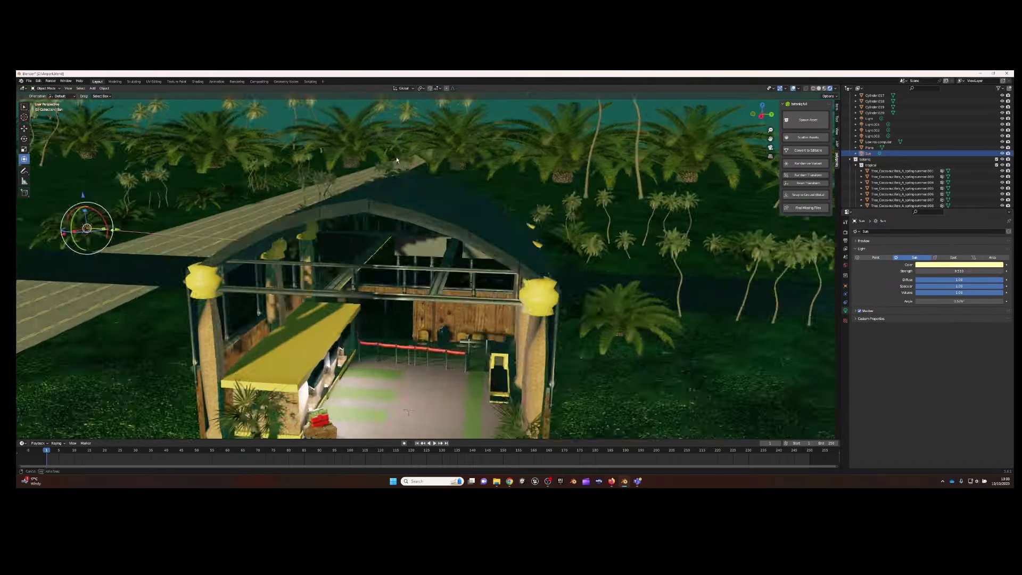
{"action": "middle_click_drag", "start_coordinate": [453, 223], "coordinate": [452, 177]}
{"action": "scroll", "coordinate": [452, 176], "scroll_direction": "up", "scroll_amount": 4}
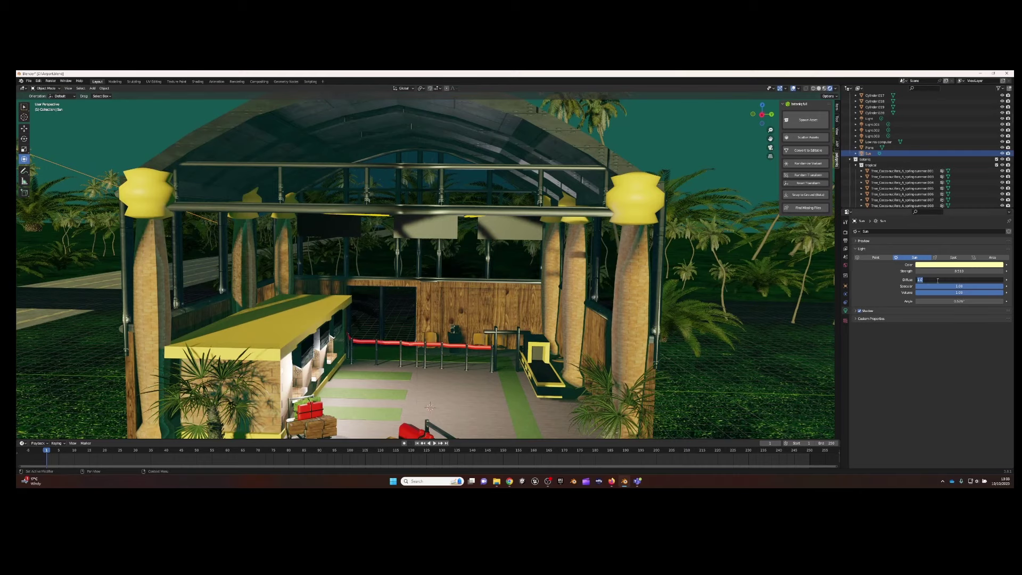
{"action": "left_click", "coordinate": [856, 310]}
{"action": "left_click", "coordinate": [863, 337]}
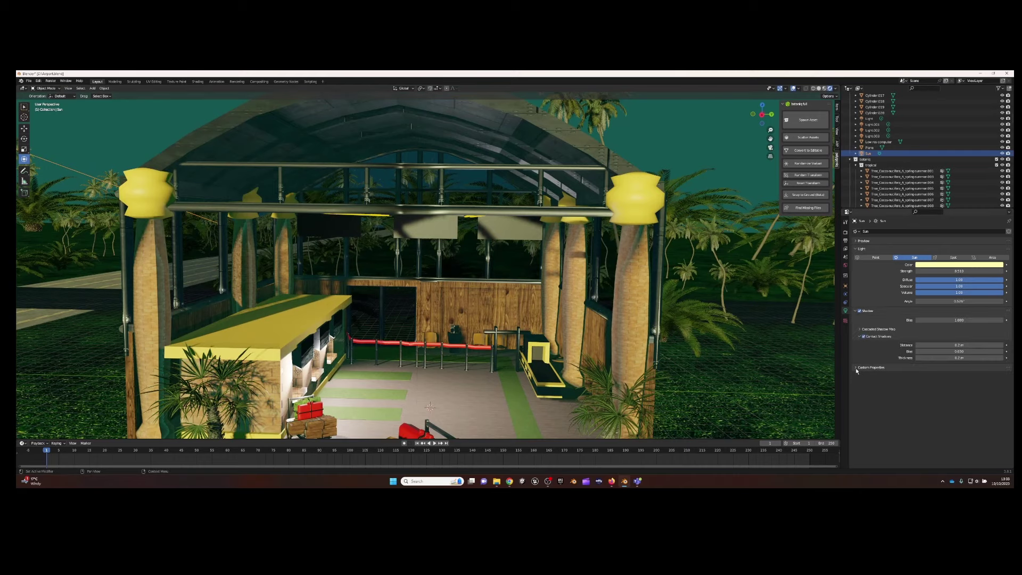
{"action": "scroll", "coordinate": [426, 266], "scroll_direction": "down", "scroll_amount": 5}
Rotate the sun about Z to recast the shadows, then disable contact shadows
{"action": "middle_click_drag", "start_coordinate": [426, 266], "coordinate": [426, 224]}
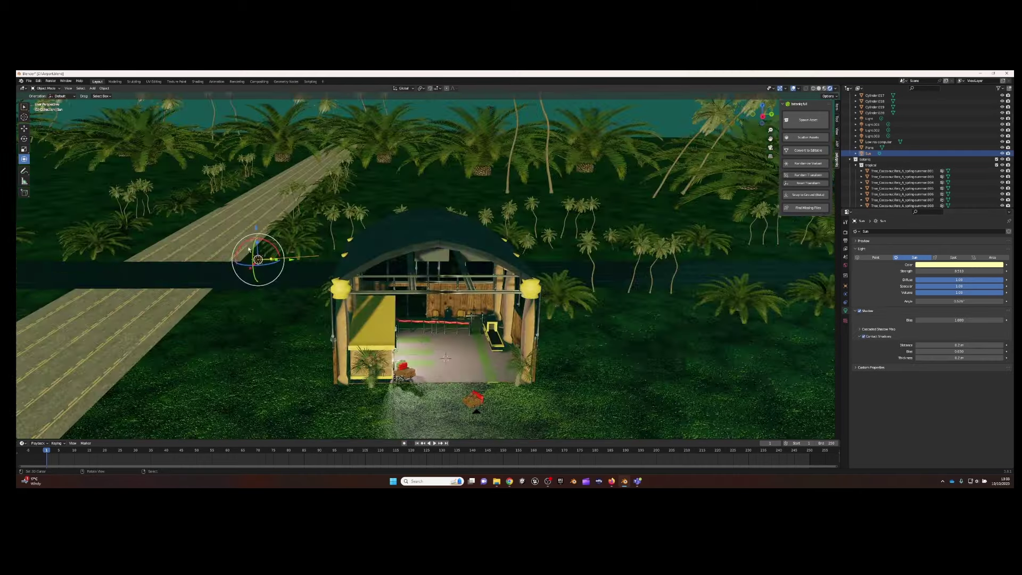
{"action": "scroll", "coordinate": [425, 266], "scroll_direction": "up", "scroll_amount": 3}
{"action": "key", "text": "r"}
{"action": "key", "text": "z"}
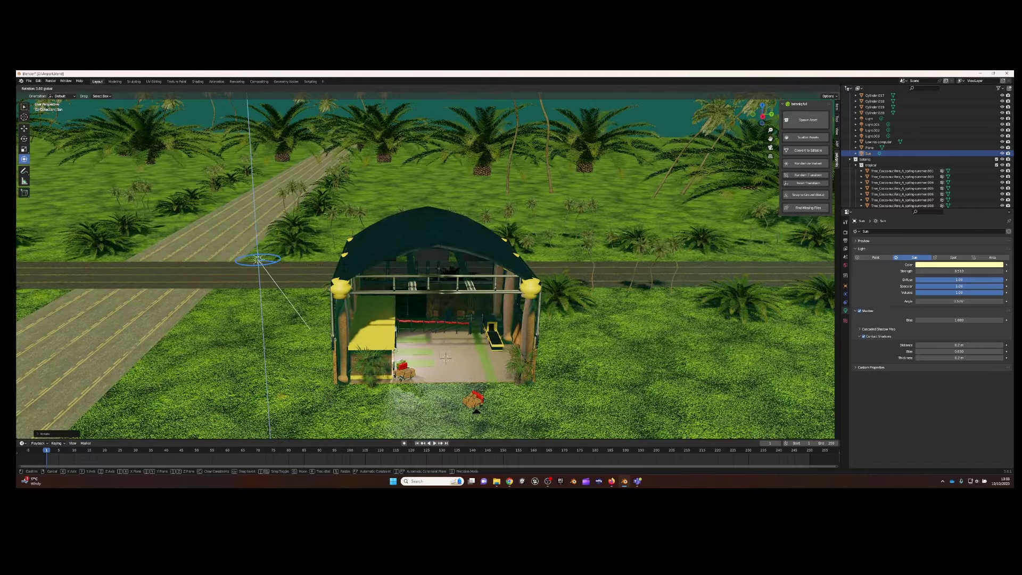
{"action": "left_click", "coordinate": [250, 272]}
{"action": "middle_click_drag", "start_coordinate": [319, 267], "coordinate": [373, 239]}
{"action": "scroll", "coordinate": [426, 261], "scroll_direction": "up", "scroll_amount": 5}
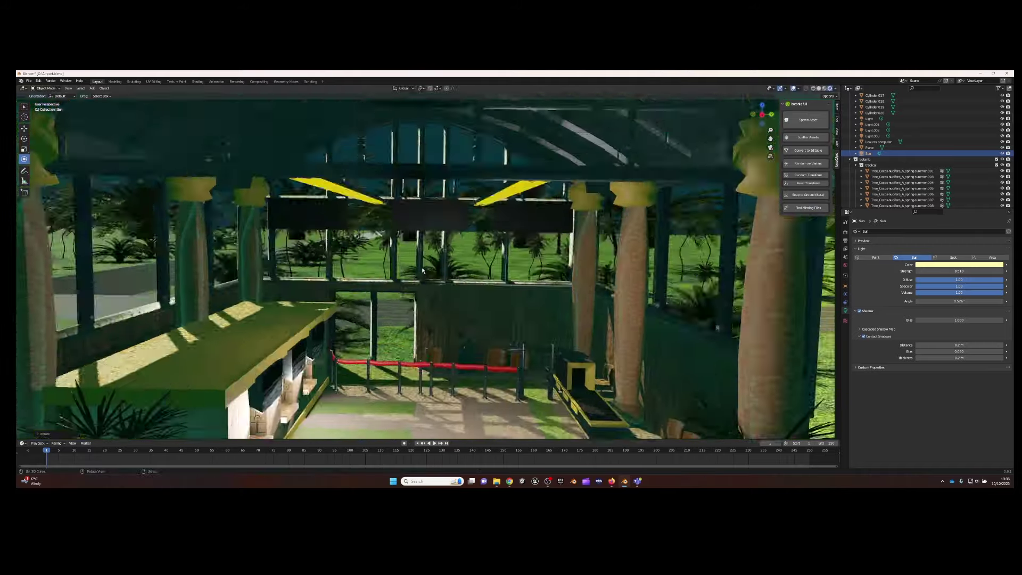
{"action": "scroll", "coordinate": [425, 260], "scroll_direction": "down", "scroll_amount": 3}
{"action": "scroll", "coordinate": [393, 170], "scroll_direction": "down", "scroll_amount": 3}
{"action": "middle_click_drag", "start_coordinate": [393, 171], "coordinate": [405, 224]}
{"action": "left_click", "coordinate": [863, 336]}
{"action": "scroll", "coordinate": [450, 247], "scroll_direction": "up", "scroll_amount": 5}
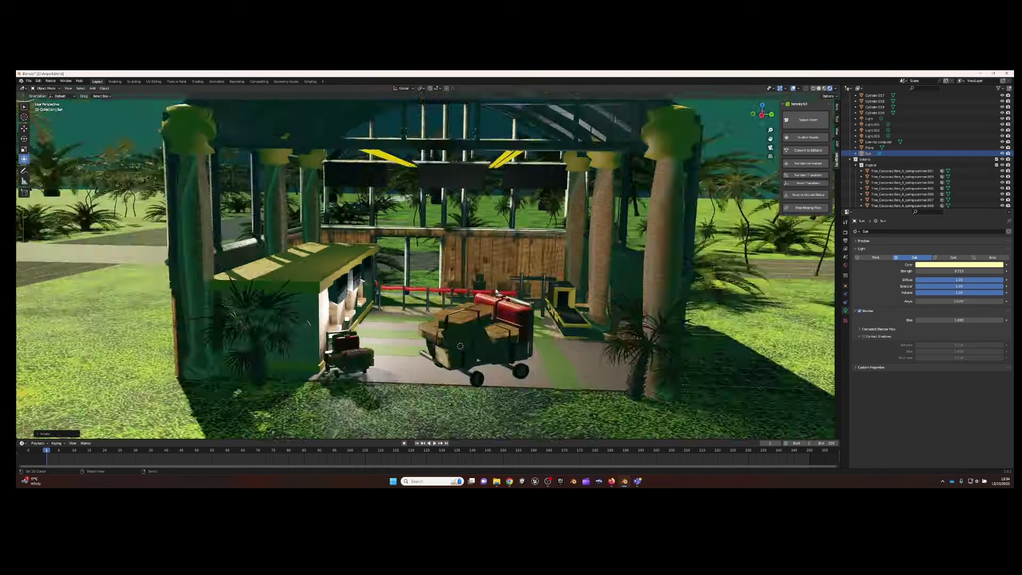
{"action": "middle_click_drag", "start_coordinate": [451, 266], "coordinate": [450, 246]}
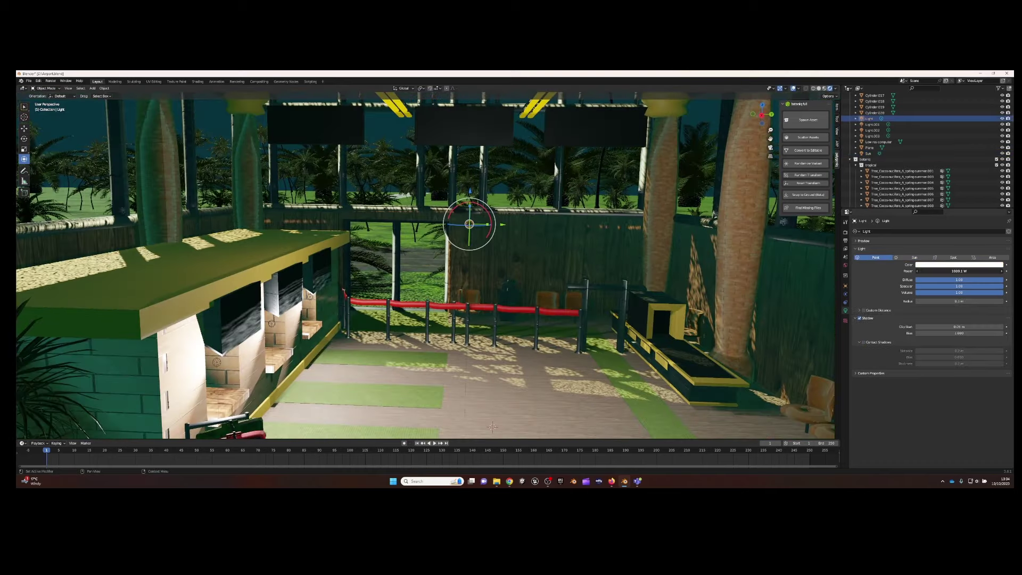
Raise the point light and duplicate it along Y under the kiosk roof
{"action": "key", "text": "g"}
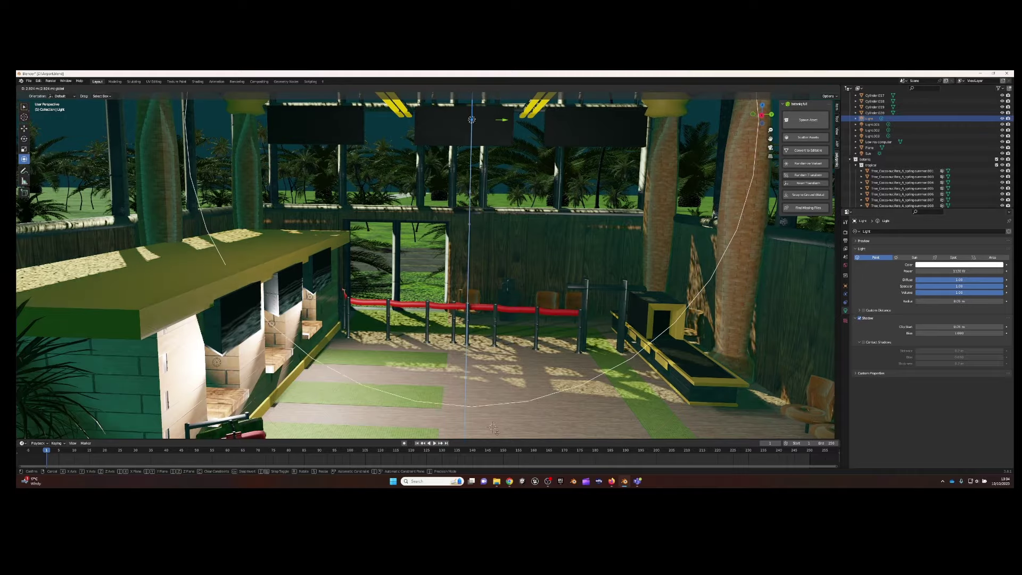
{"action": "left_click", "coordinate": [566, 126]}
{"action": "key", "text": "shift+d"}
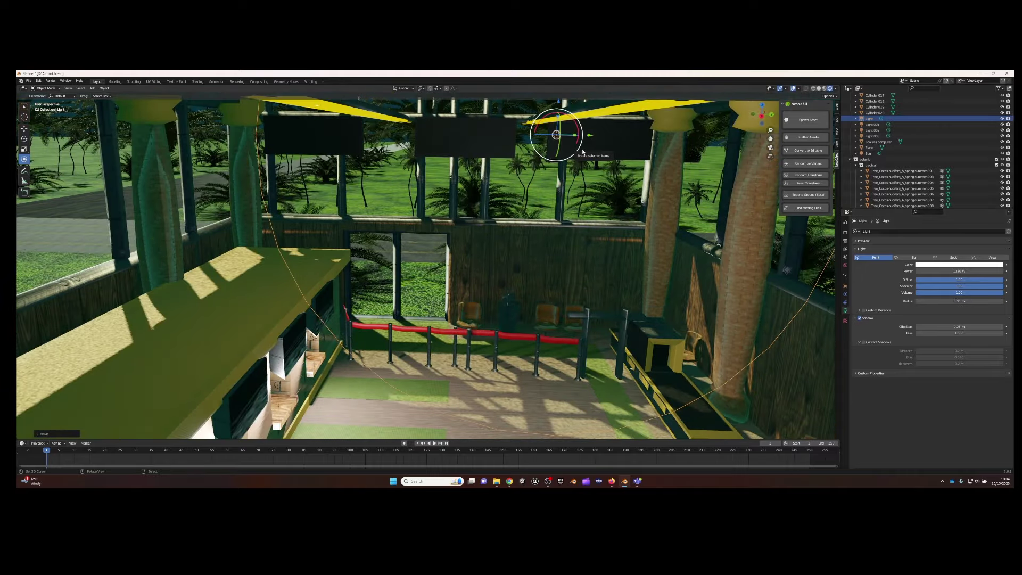
{"action": "key", "text": "y"}
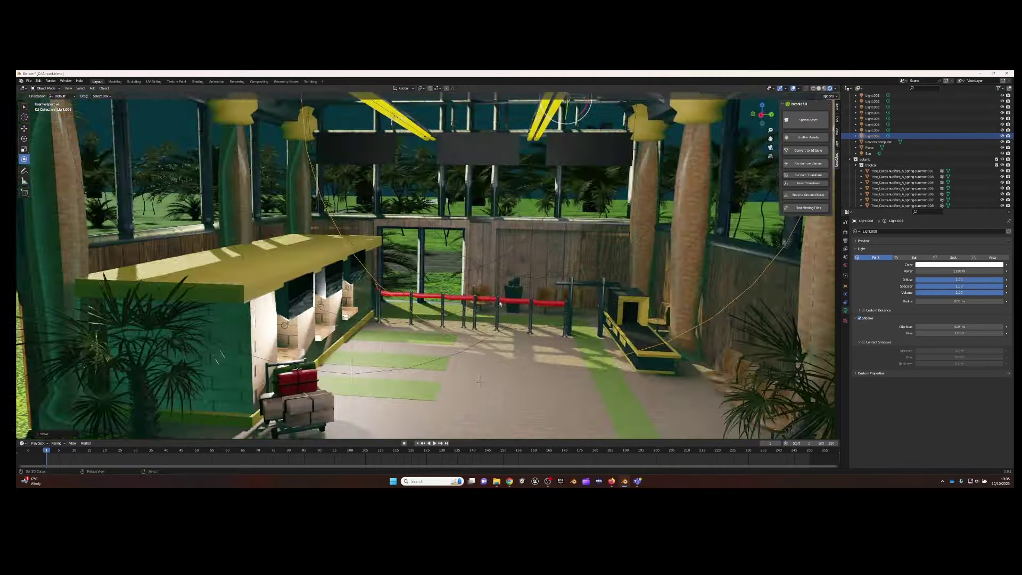
Give the light copies warm colours, making Light.008 yellow
{"action": "left_click", "coordinate": [956, 265]}
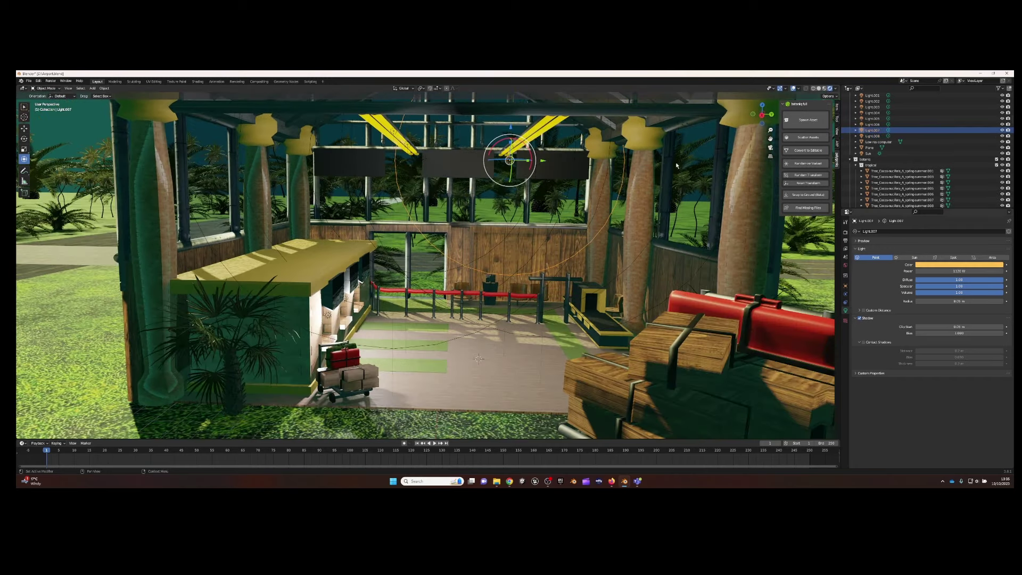
{"action": "left_click", "coordinate": [934, 264]}
{"action": "left_click", "coordinate": [873, 118]}
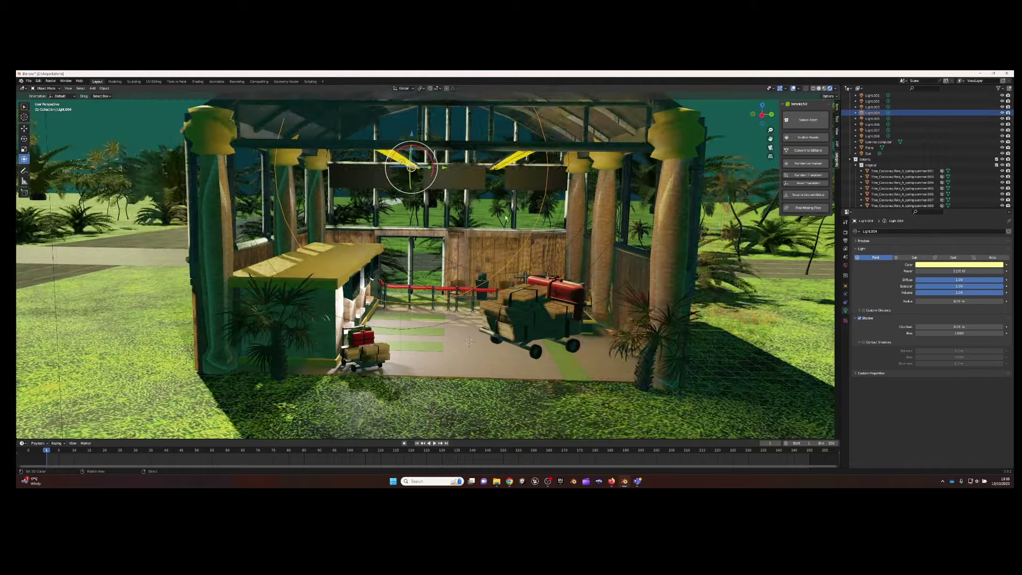
{"action": "left_click", "coordinate": [520, 159]}
{"action": "middle_click_drag", "start_coordinate": [520, 159], "coordinate": [643, 165]}
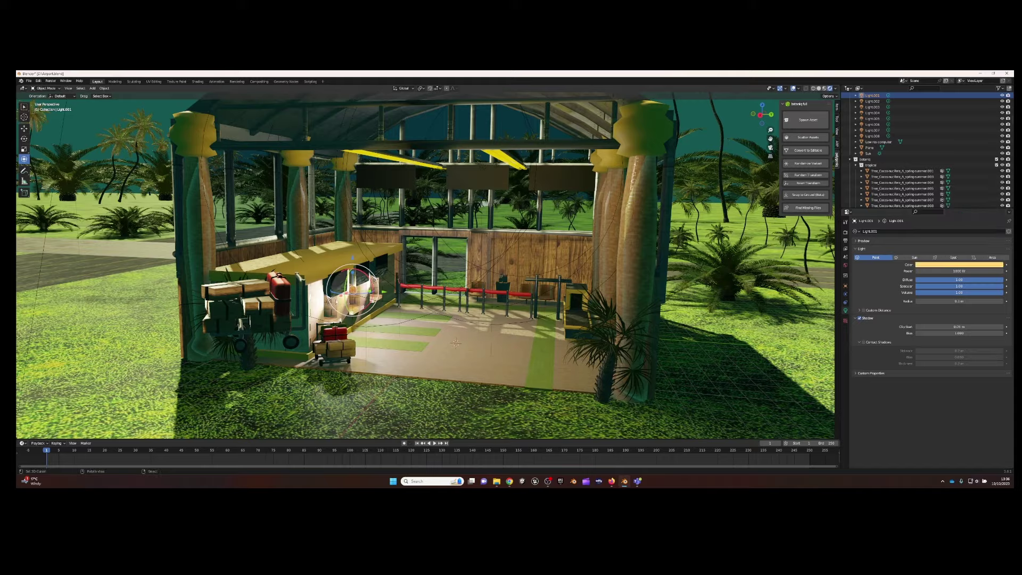
{"action": "left_click", "coordinate": [936, 264]}
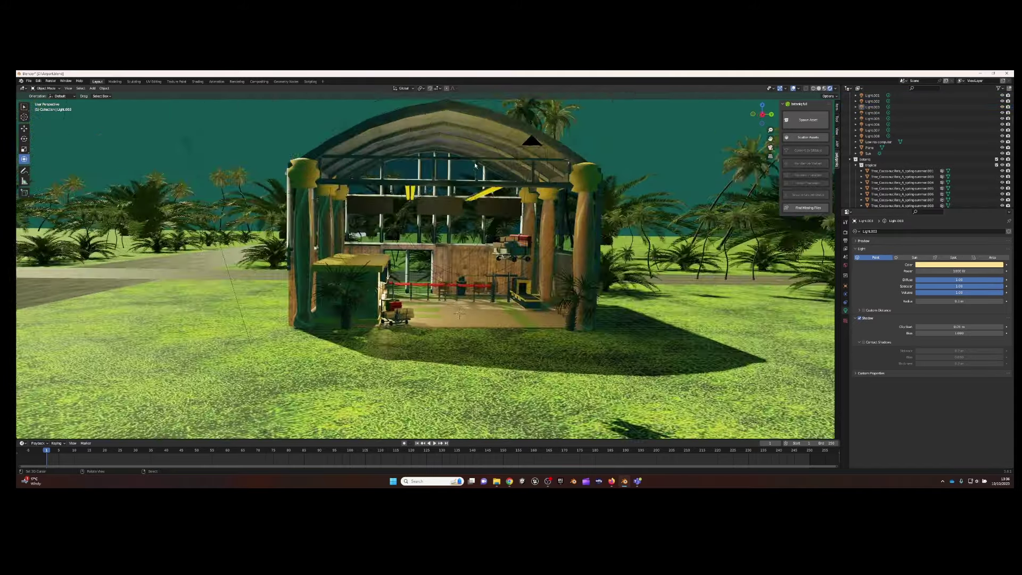
{"action": "left_click", "coordinate": [92, 88]}
{"action": "mouse_move", "coordinate": [102, 95]}
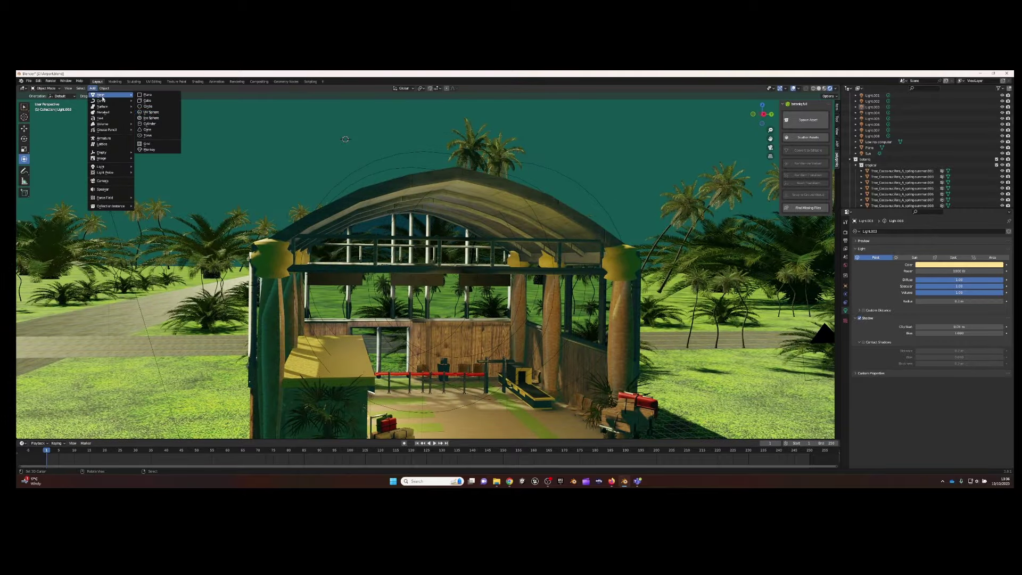
Add a UV sphere and bend it into an S shape by stretching along Z, rotating on X, and moving
{"action": "left_click", "coordinate": [150, 112]}
{"action": "key", "text": "Tab"}
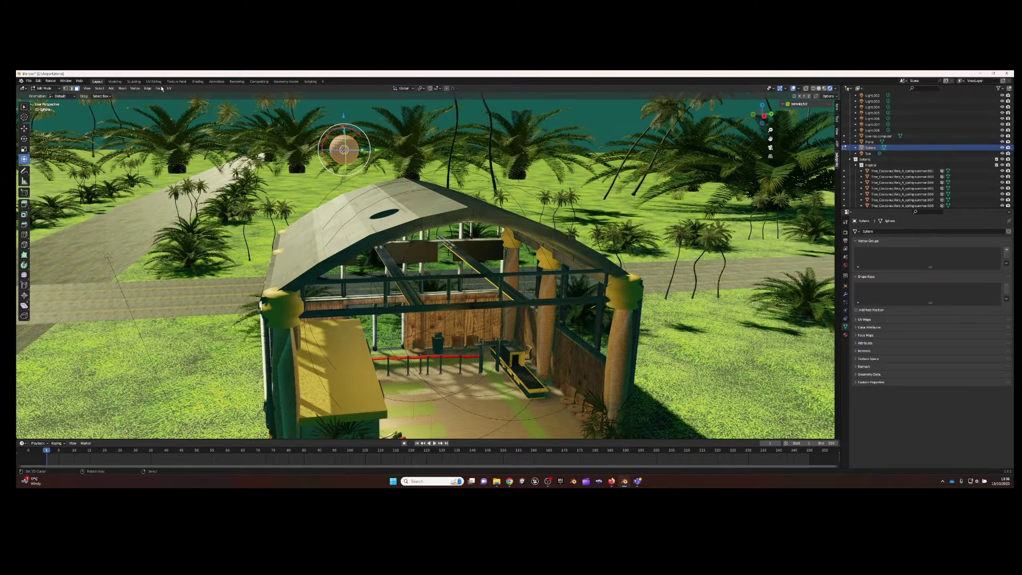
{"action": "key", "text": "s"}
{"action": "key", "text": "z"}
{"action": "middle_click_drag", "start_coordinate": [436, 223], "coordinate": [437, 94]}
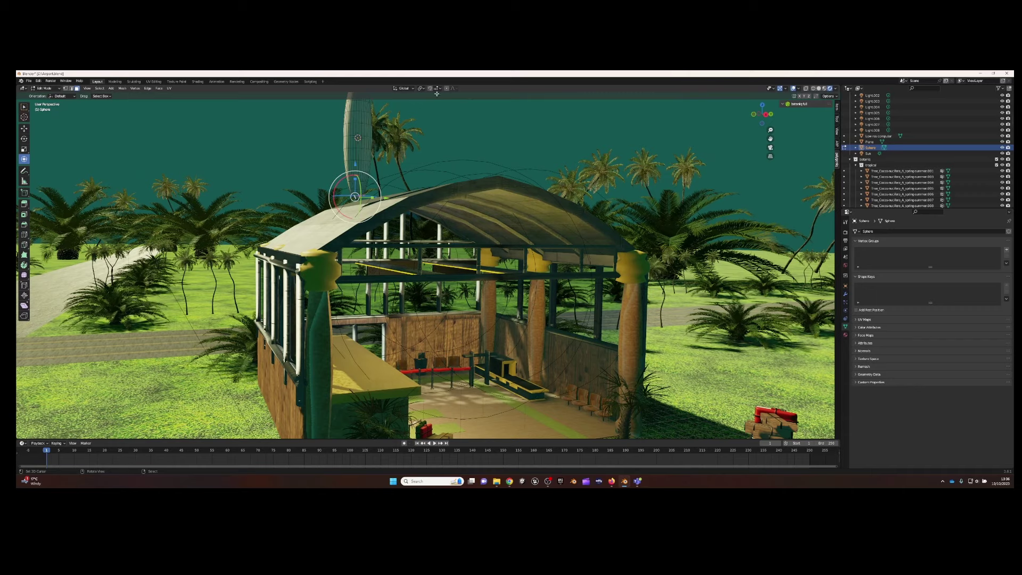
{"action": "key", "text": "r"}
{"action": "key", "text": "x"}
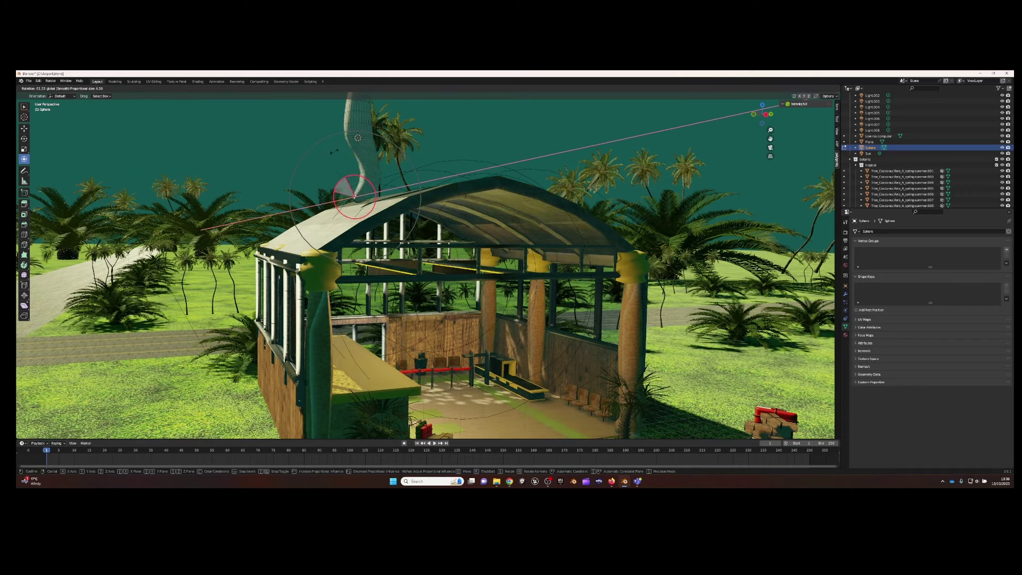
{"action": "left_click", "coordinate": [360, 144]}
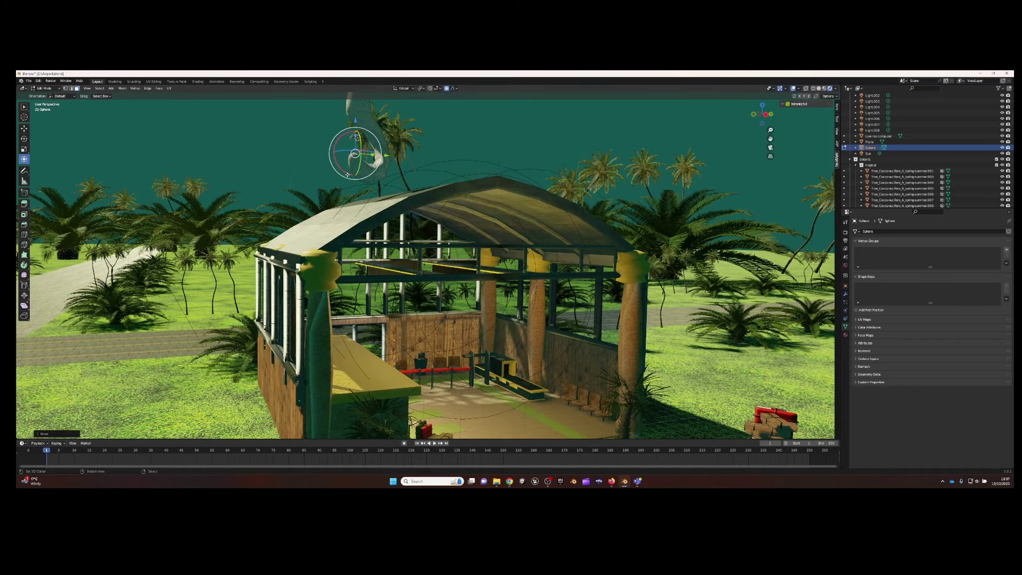
{"action": "middle_click_drag", "start_coordinate": [374, 133], "coordinate": [368, 126]}
{"action": "key", "text": "g"}
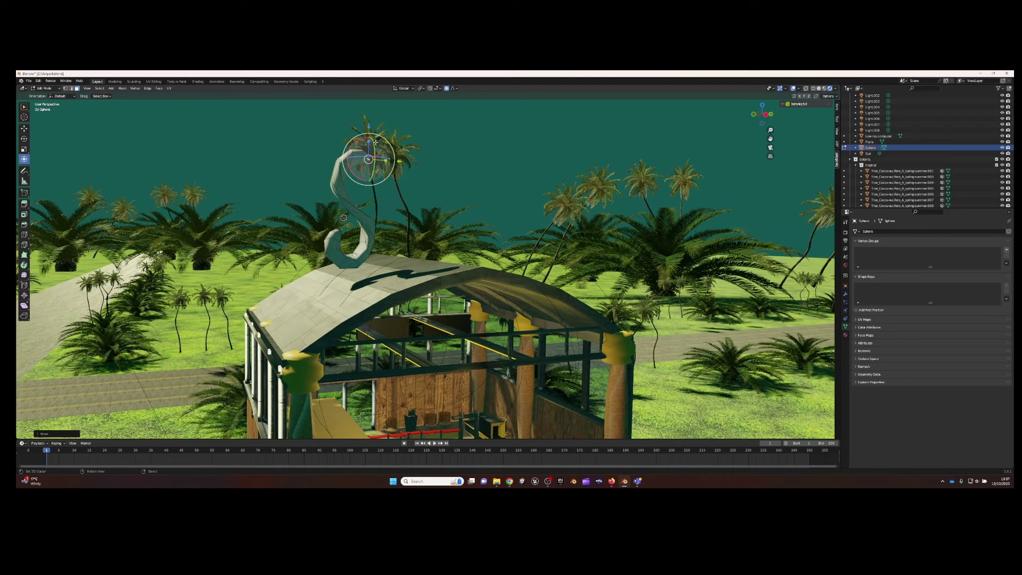
{"action": "left_click", "coordinate": [350, 187]}
Smooth the S mesh's vertices several times and rotate it about its centre
{"action": "left_click", "coordinate": [147, 88]}
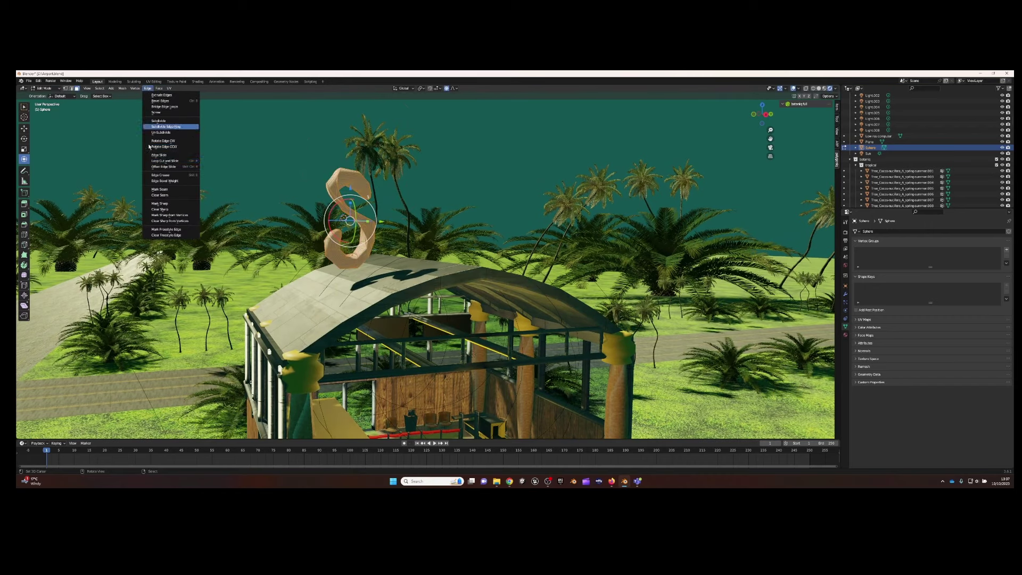
{"action": "left_click", "coordinate": [166, 159]}
{"action": "left_click", "coordinate": [135, 88]}
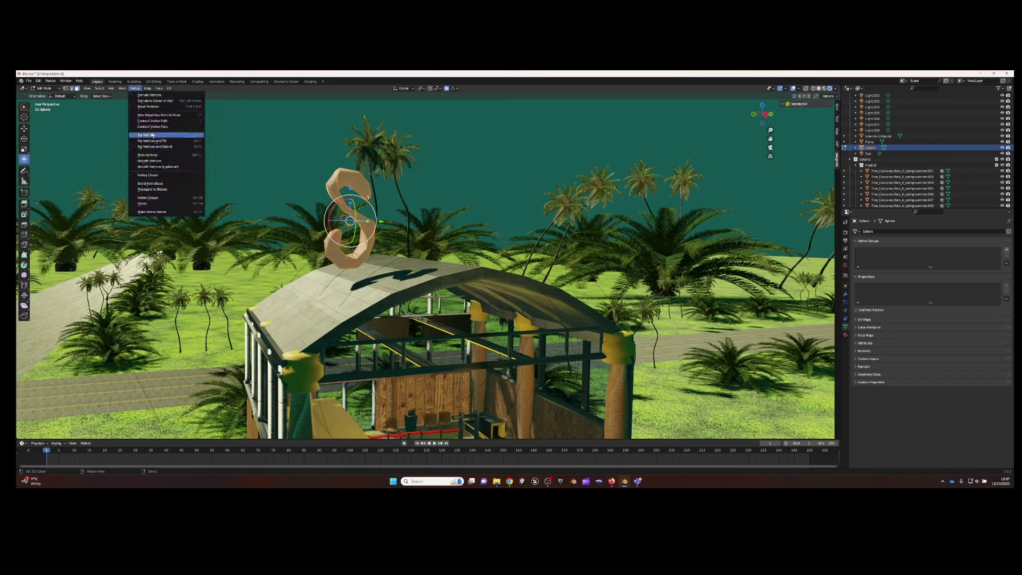
{"action": "left_click", "coordinate": [166, 159]}
{"action": "key", "text": "alt+s"}
{"action": "right_click", "coordinate": [372, 201]}
{"action": "middle_click_drag", "start_coordinate": [371, 201], "coordinate": [319, 175]}
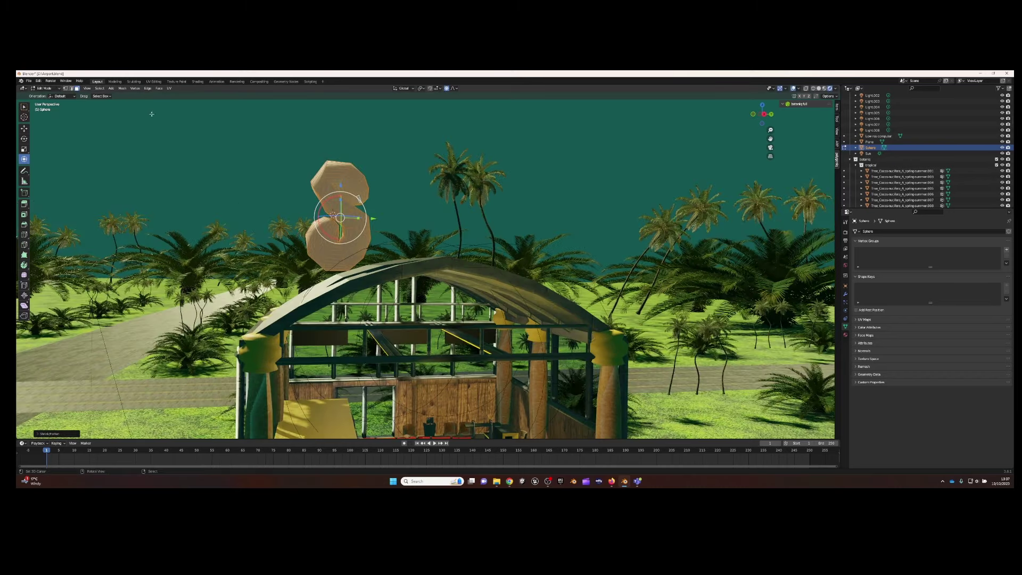
{"action": "left_click", "coordinate": [135, 88]}
{"action": "left_click", "coordinate": [149, 160]}
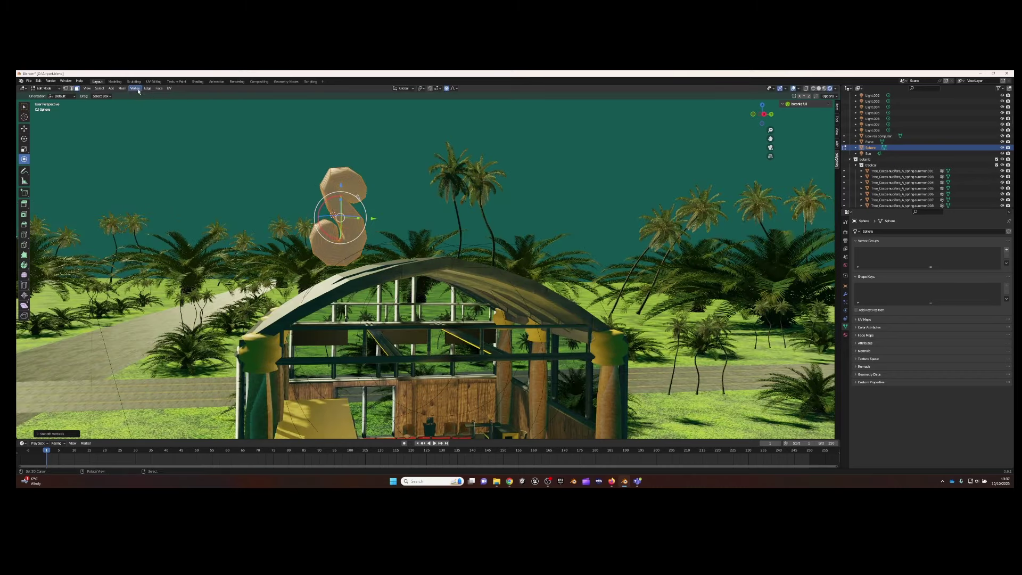
{"action": "left_click", "coordinate": [135, 88]}
{"action": "left_click", "coordinate": [150, 160]}
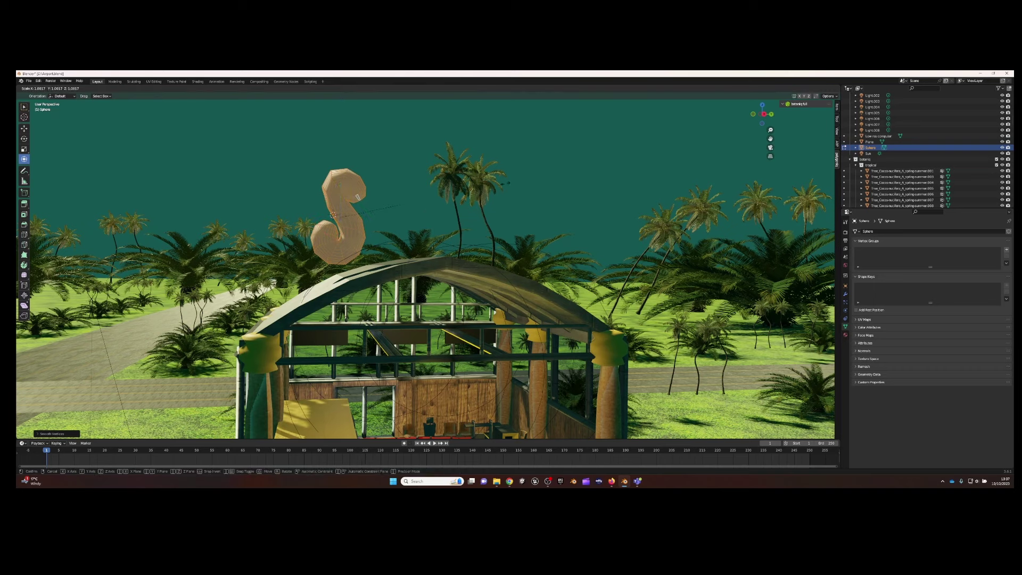
{"action": "key", "text": "r"}
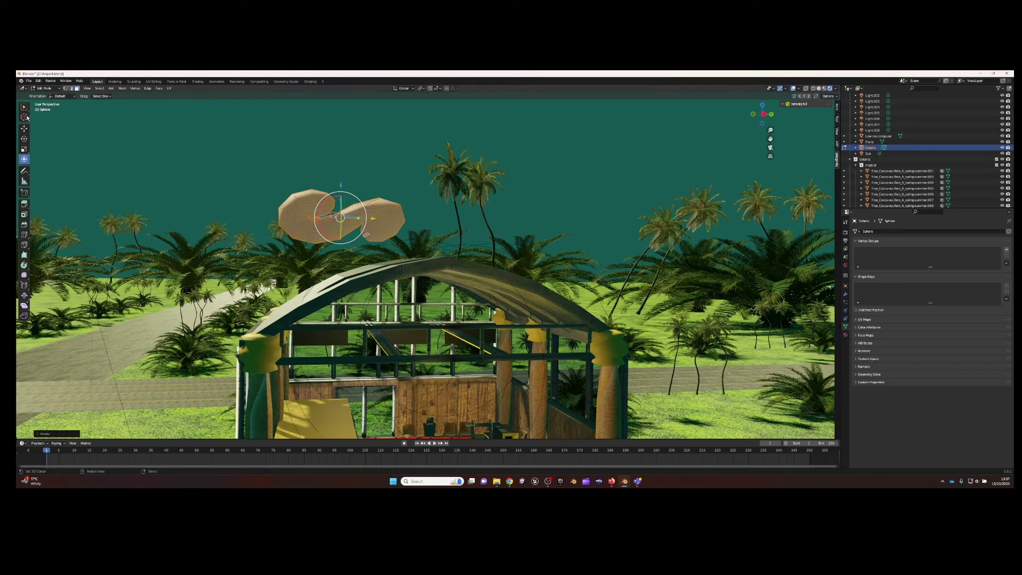
Sculpt the cloud with Smooth and Flatten brushes, then set roughness 0.146 and transmission 0
{"action": "left_click", "coordinate": [47, 107]}
{"action": "left_click", "coordinate": [24, 198]}
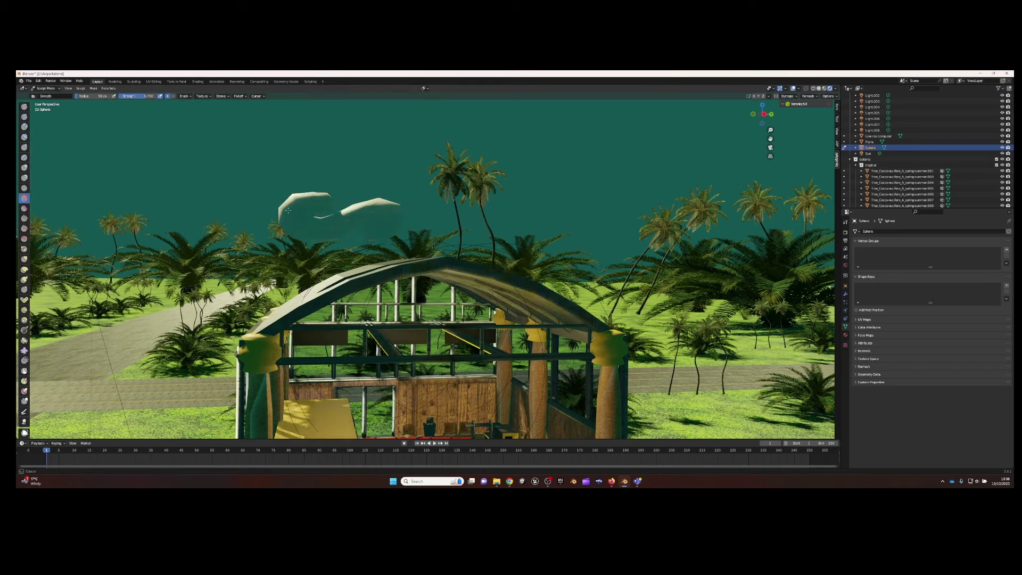
{"action": "left_click", "coordinate": [24, 208]}
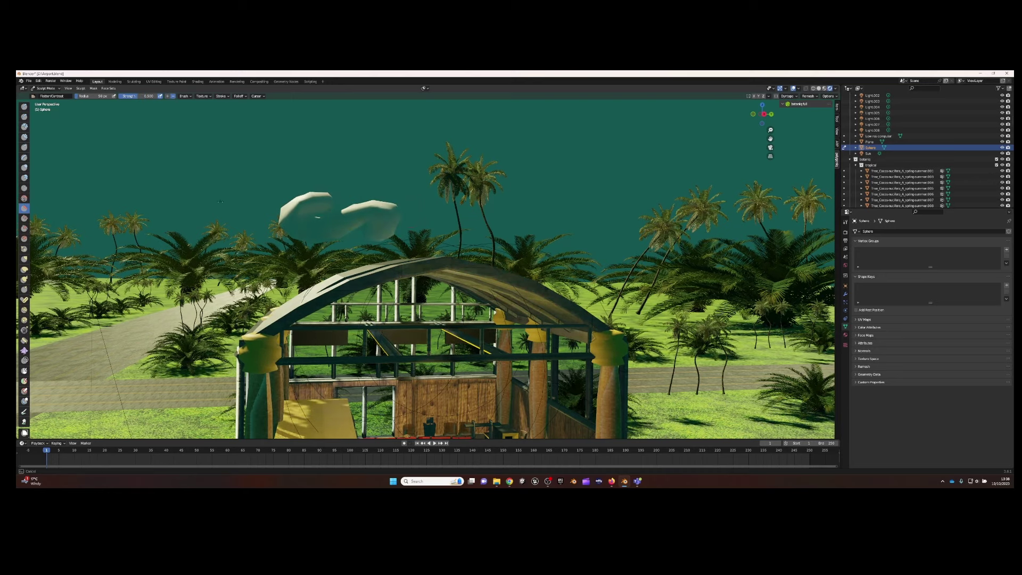
{"action": "left_click", "coordinate": [51, 96]}
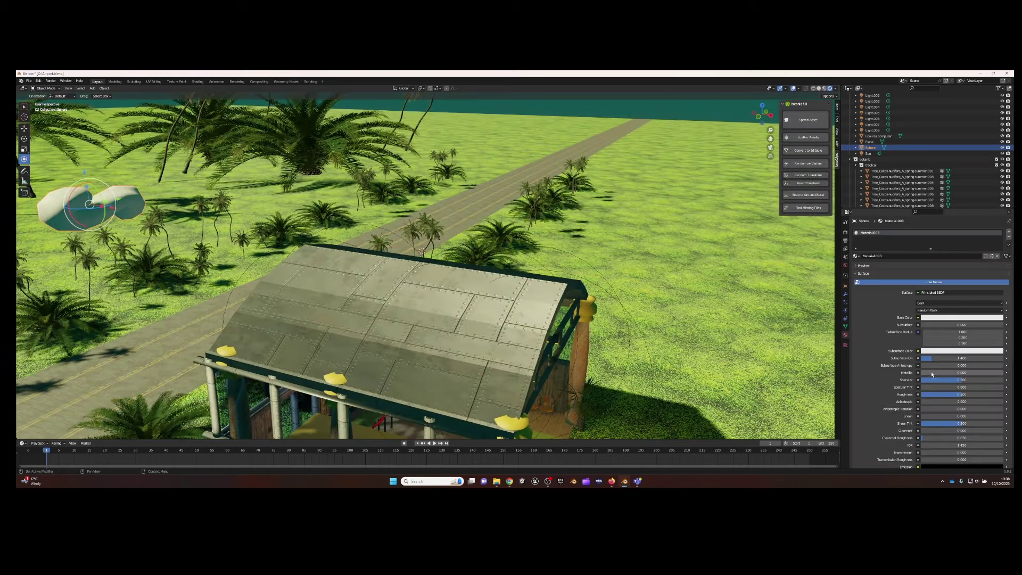
{"action": "mouse_move", "coordinate": [932, 394]}
{"action": "left_mouse_down"}
{"action": "mouse_move", "coordinate": [903, 394]}
{"action": "mouse_move", "coordinate": [942, 415]}
{"action": "left_mouse_up"}
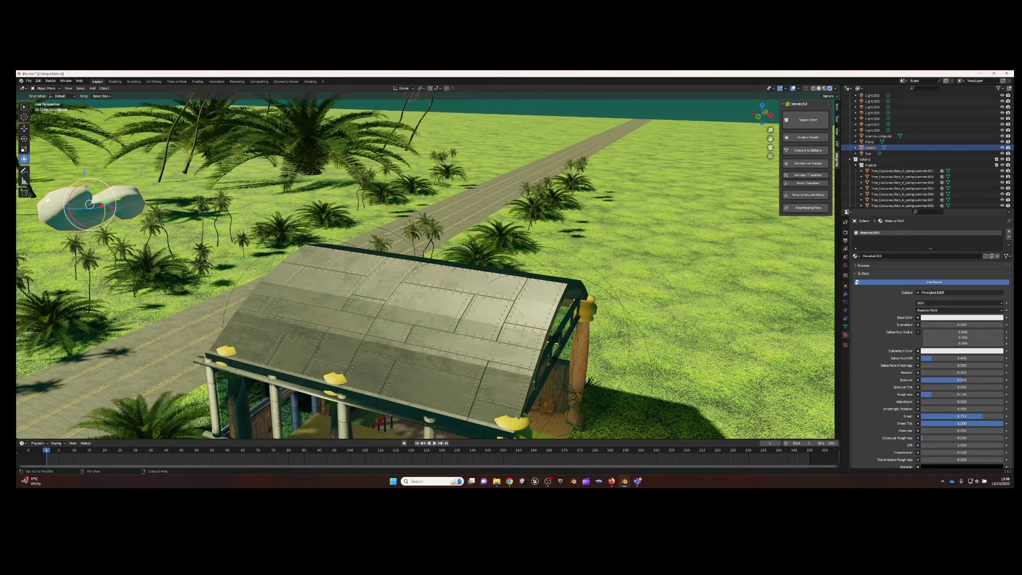
{"action": "key", "text": "Return"}
{"action": "middle_click_drag", "start_coordinate": [341, 330], "coordinate": [335, 212]}
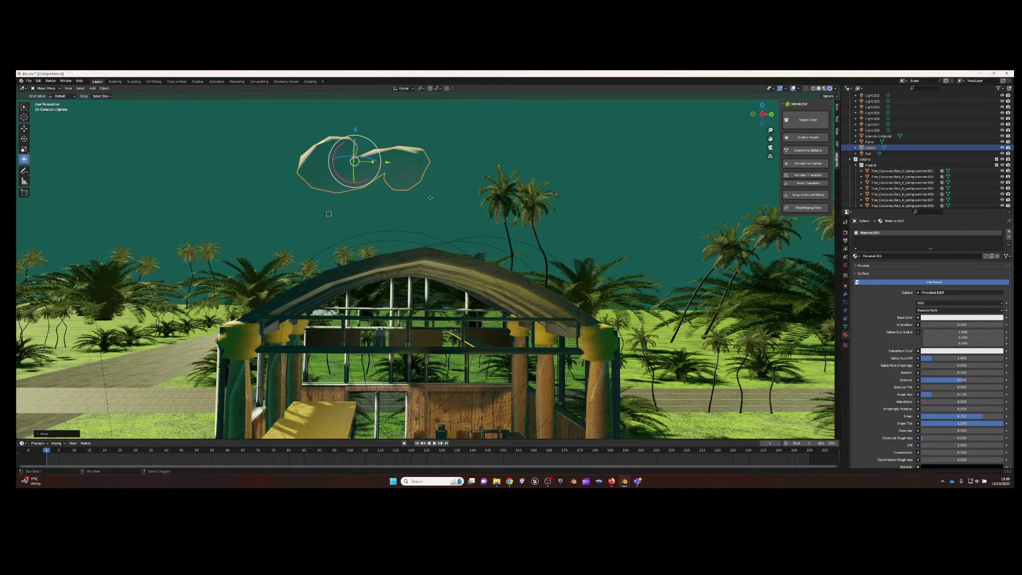
Duplicate the cloud twice beside the original, then select all the clouds
{"action": "key", "text": "shift+d"}
{"action": "left_click", "coordinate": [419, 269]}
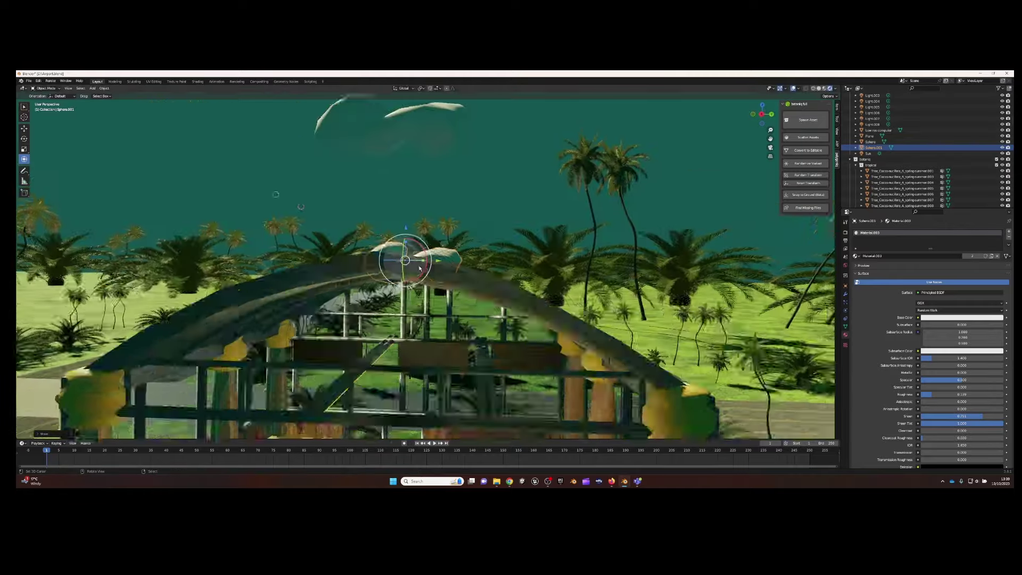
{"action": "middle_click_drag", "start_coordinate": [419, 269], "coordinate": [437, 250]}
{"action": "key", "text": "shift+d"}
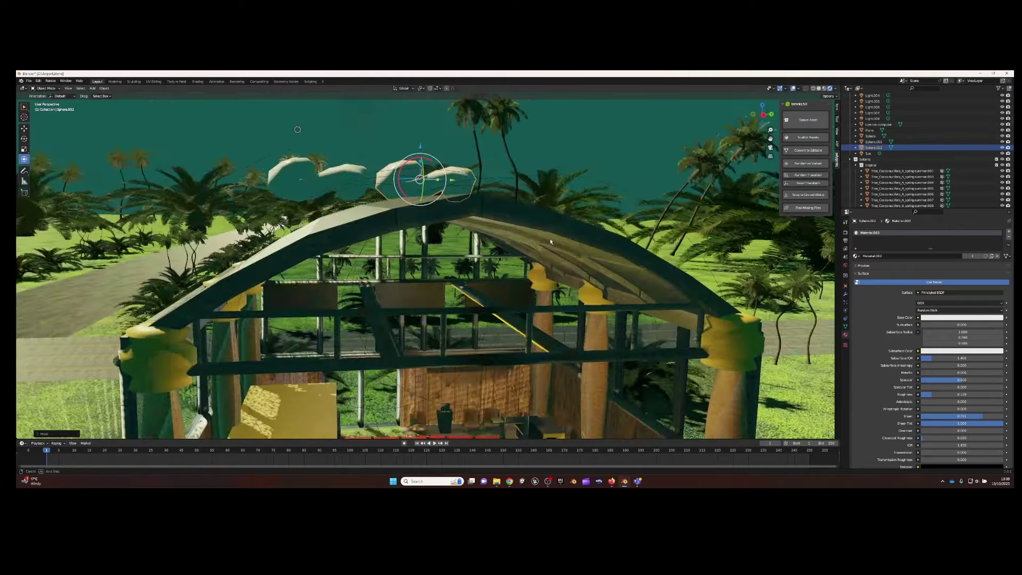
{"action": "left_click", "coordinate": [250, 191]}
{"action": "left_click", "coordinate": [282, 125], "text": "shift"}
{"action": "left_click", "coordinate": [80, 88]}
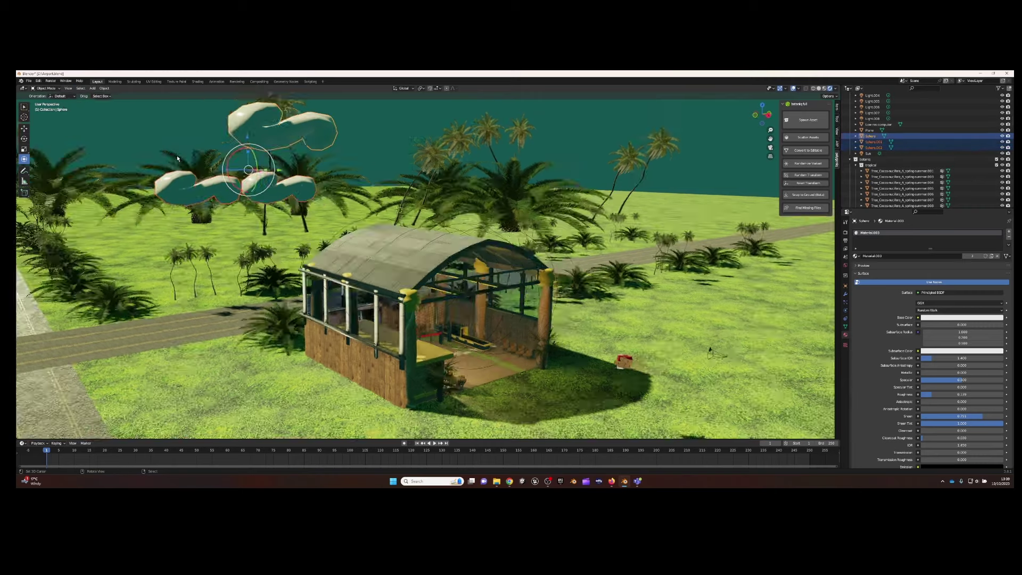
{"action": "key", "text": "KP_0"}
Shift the clouds along X and place a duplicated group near the horizon
{"action": "key", "text": "g"}
{"action": "key", "text": "x"}
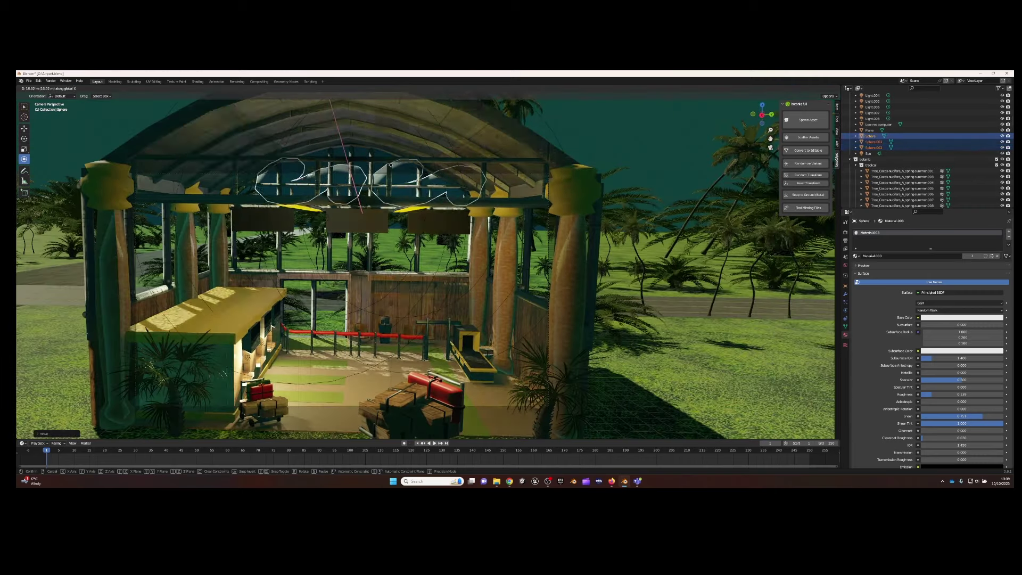
{"action": "left_click", "coordinate": [402, 158]}
{"action": "middle_click_drag", "start_coordinate": [401, 159], "coordinate": [394, 172]}
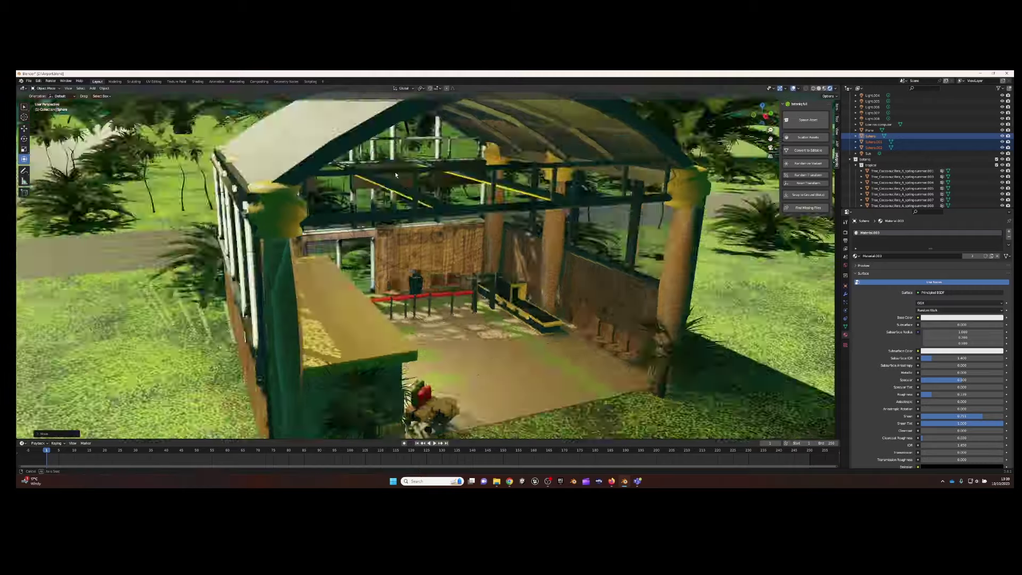
{"action": "scroll", "coordinate": [395, 171], "scroll_direction": "down", "scroll_amount": 10}
{"action": "key", "text": "shift+d"}
{"action": "left_click", "coordinate": [398, 157]}
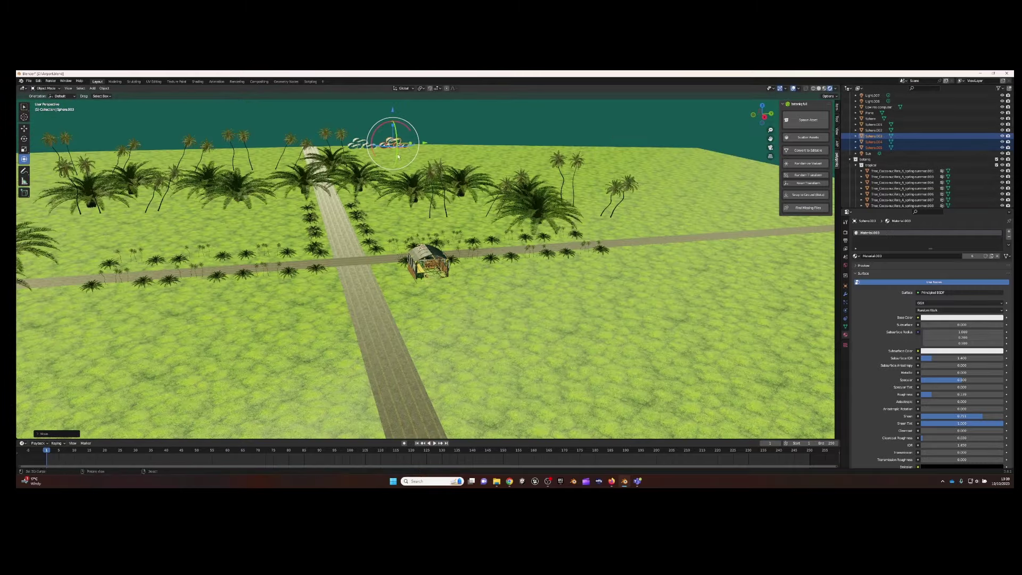
Add another set of cloud copies along Y and check them through the active camera
{"action": "key", "text": "shift+d"}
{"action": "key", "text": "y"}
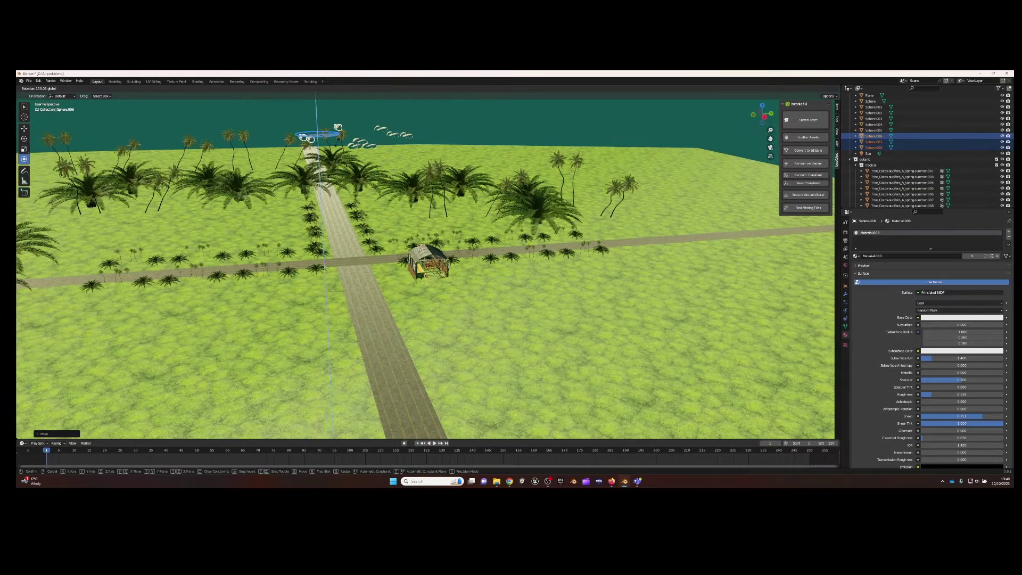
{"action": "left_click", "coordinate": [69, 89]}
{"action": "mouse_move", "coordinate": [80, 151]}
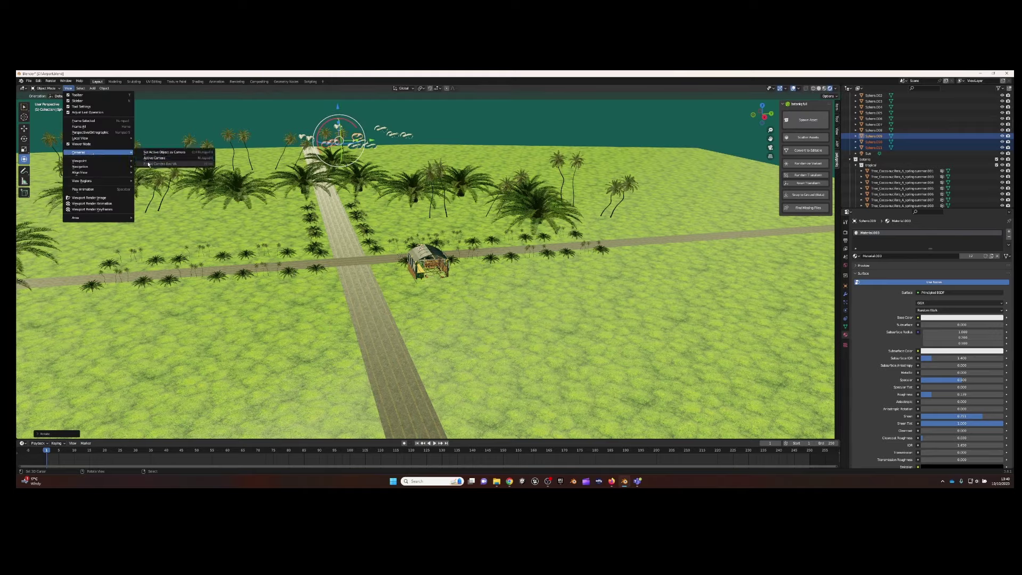
{"action": "left_click", "coordinate": [159, 157]}
{"action": "key", "text": "KP_0"}
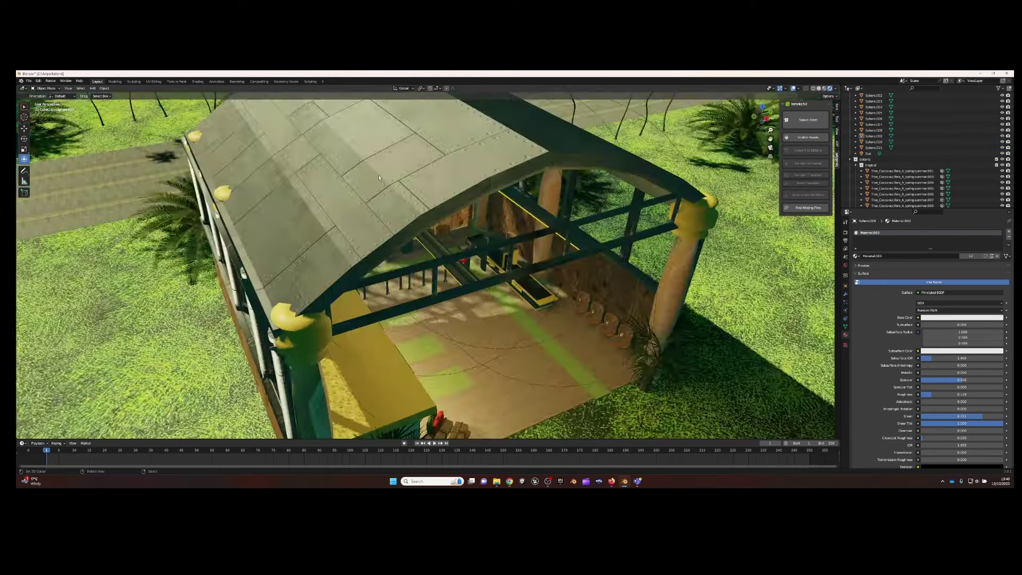
Raise four of the cloud copies vertically and check the sky from the camera
{"action": "left_click", "coordinate": [379, 245]}
{"action": "left_click", "coordinate": [441, 240], "text": "shift"}
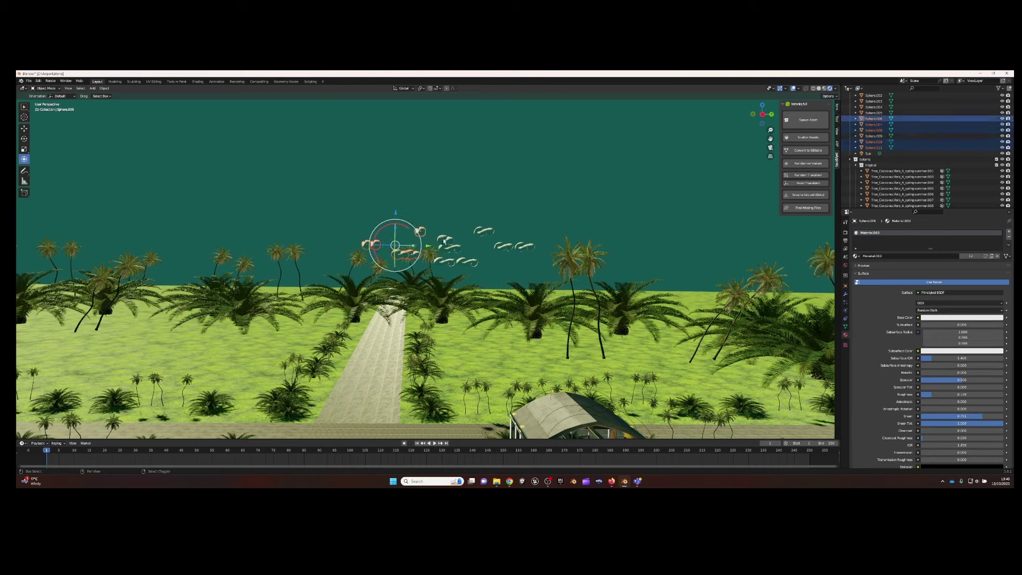
{"action": "left_click", "coordinate": [484, 231], "text": "shift"}
{"action": "left_click", "coordinate": [513, 246], "text": "shift"}
{"action": "key", "text": "g"}
{"action": "key", "text": "z"}
{"action": "left_click", "coordinate": [446, 226]}
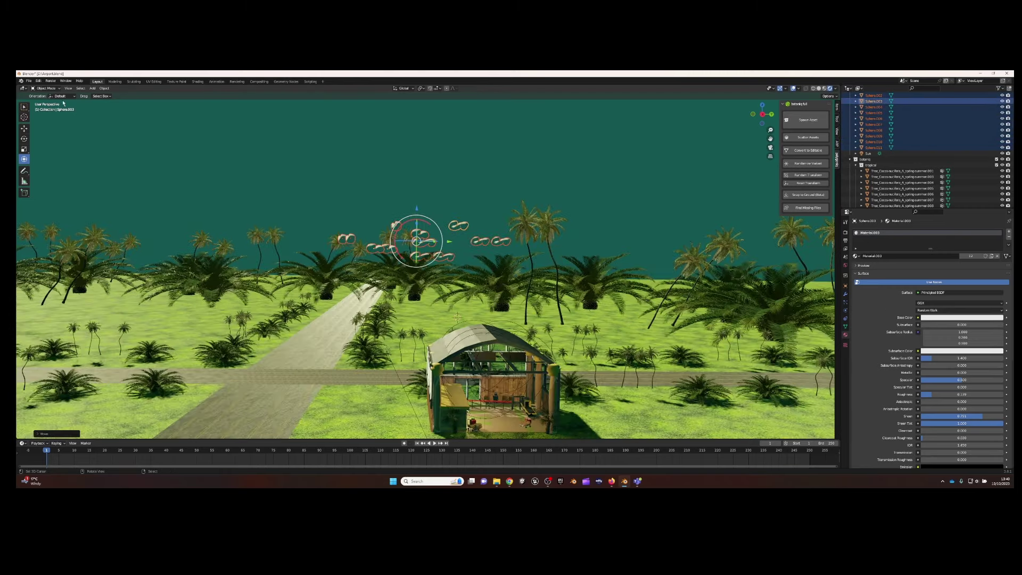
{"action": "left_click", "coordinate": [68, 88]}
{"action": "left_click", "coordinate": [165, 157]}
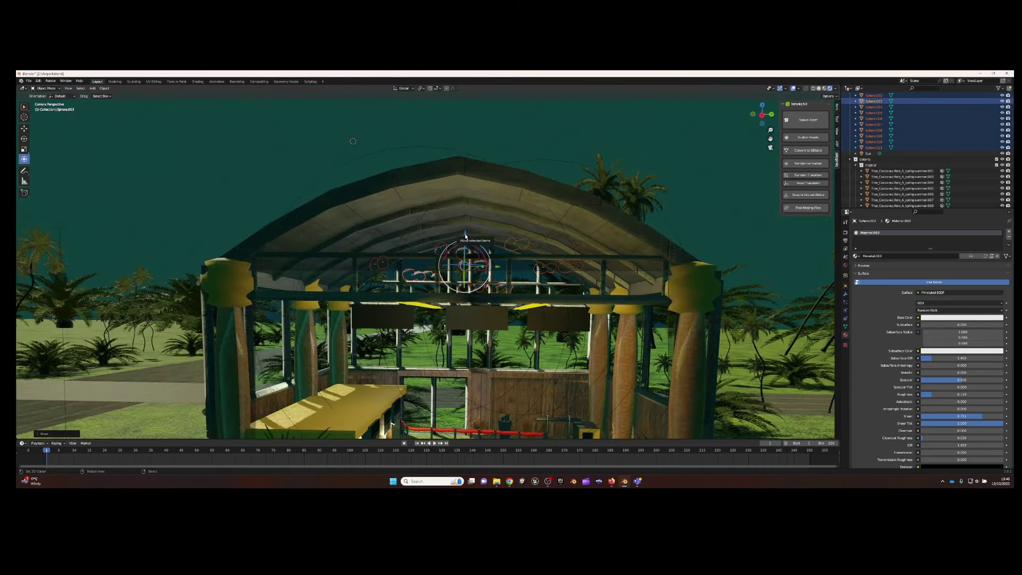
Select the original cloud and another copy, then recheck the active camera view
{"action": "left_click", "coordinate": [511, 148]}
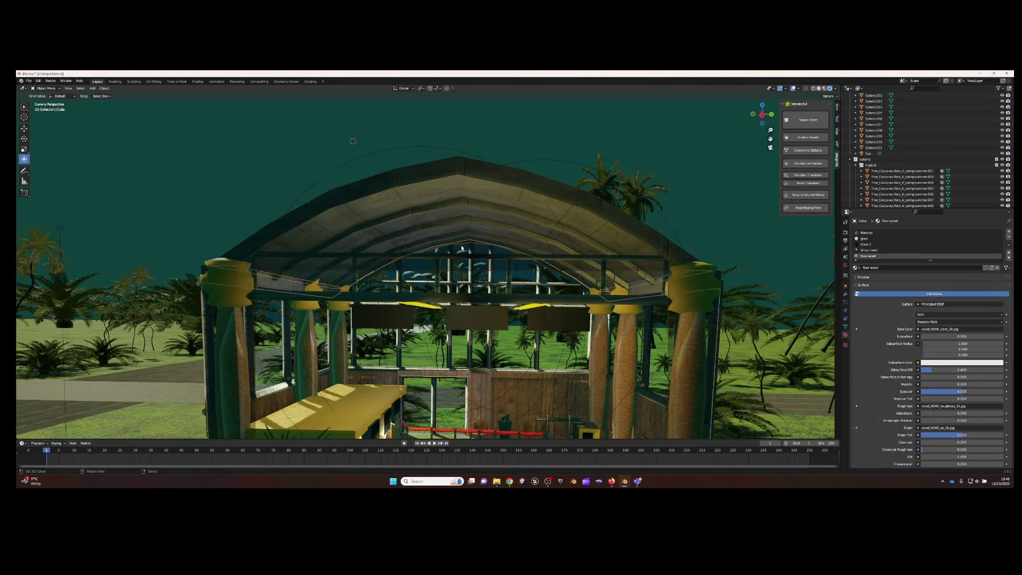
{"action": "key", "text": "KP_0"}
{"action": "left_click", "coordinate": [433, 130]}
{"action": "left_click", "coordinate": [388, 122]}
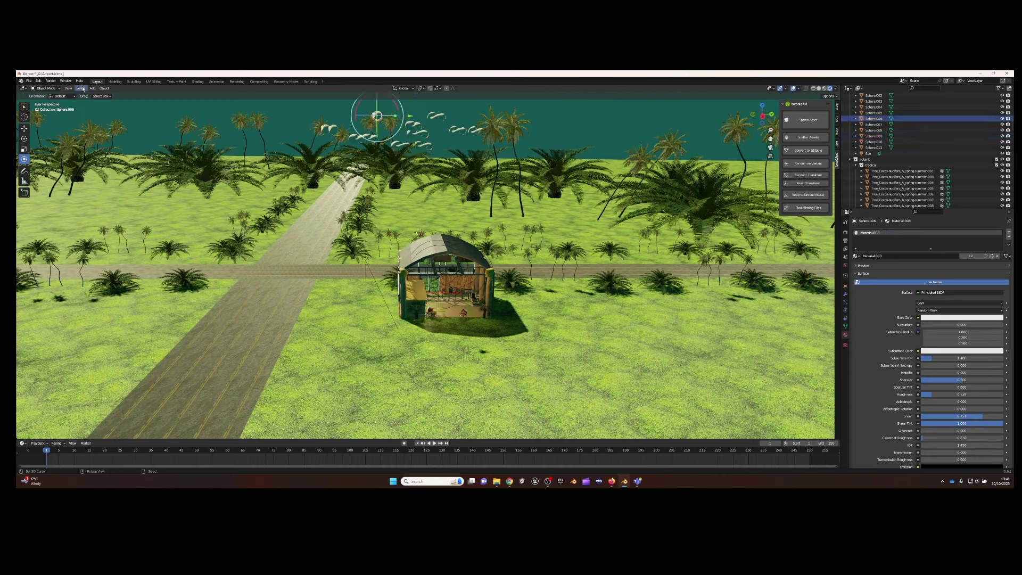
{"action": "left_click", "coordinate": [68, 88]}
{"action": "left_click", "coordinate": [159, 154]}
Render the shelter interior with F12, view the render maximized, then close it
{"action": "key", "text": "F12"}
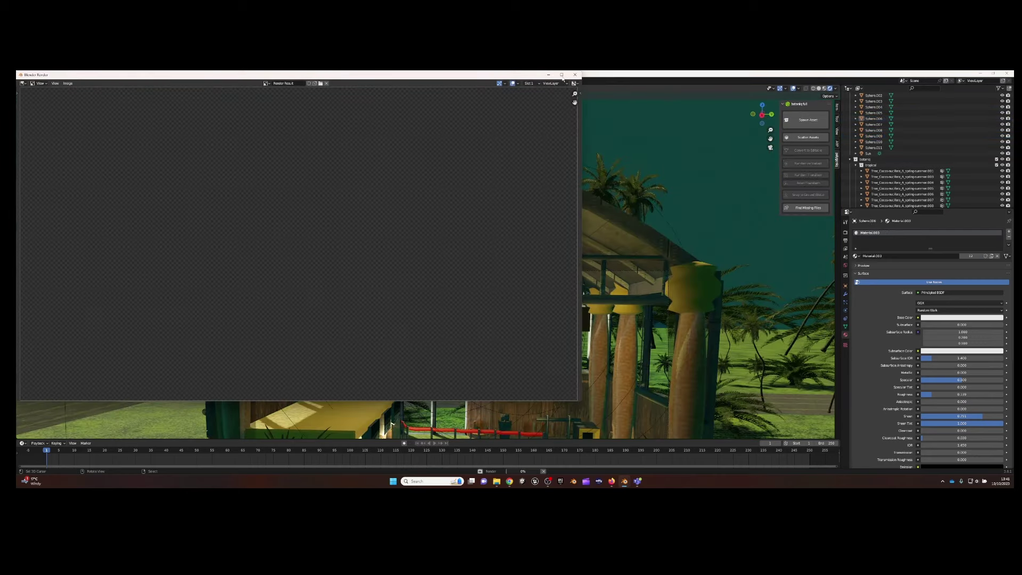
{"action": "left_click", "coordinate": [562, 78]}
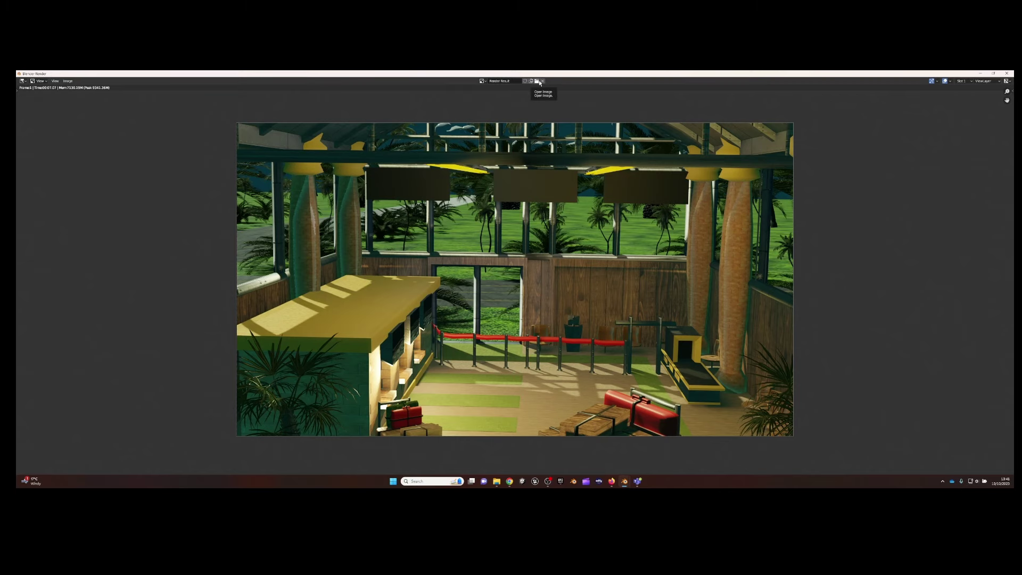
{"action": "key", "text": "Escape"}
Drag two sign images into the Shader Editor as image textures for the gate material
{"action": "scroll", "coordinate": [389, 229], "scroll_direction": "up", "scroll_amount": 3}
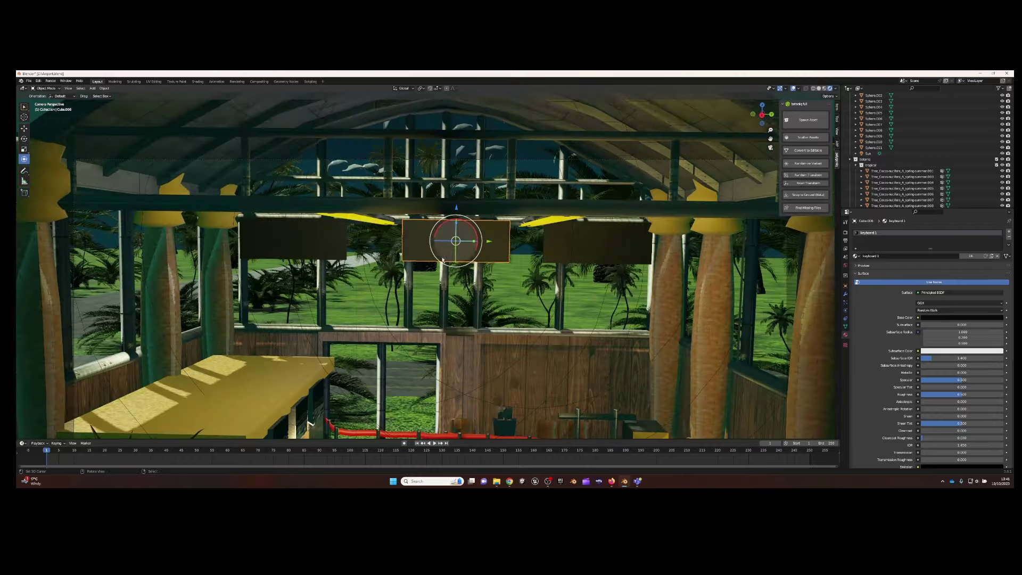
{"action": "scroll", "coordinate": [389, 229], "scroll_direction": "down", "scroll_amount": 2}
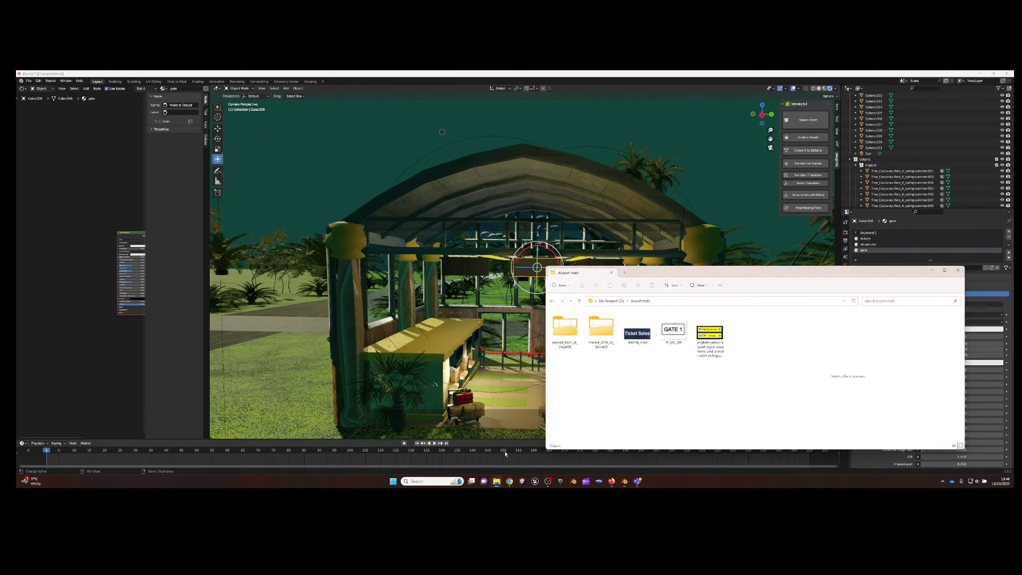
{"action": "mouse_move", "coordinate": [627, 324]}
{"action": "left_mouse_down"}
{"action": "mouse_move", "coordinate": [56, 213]}
{"action": "mouse_move", "coordinate": [118, 246]}
{"action": "left_mouse_up"}
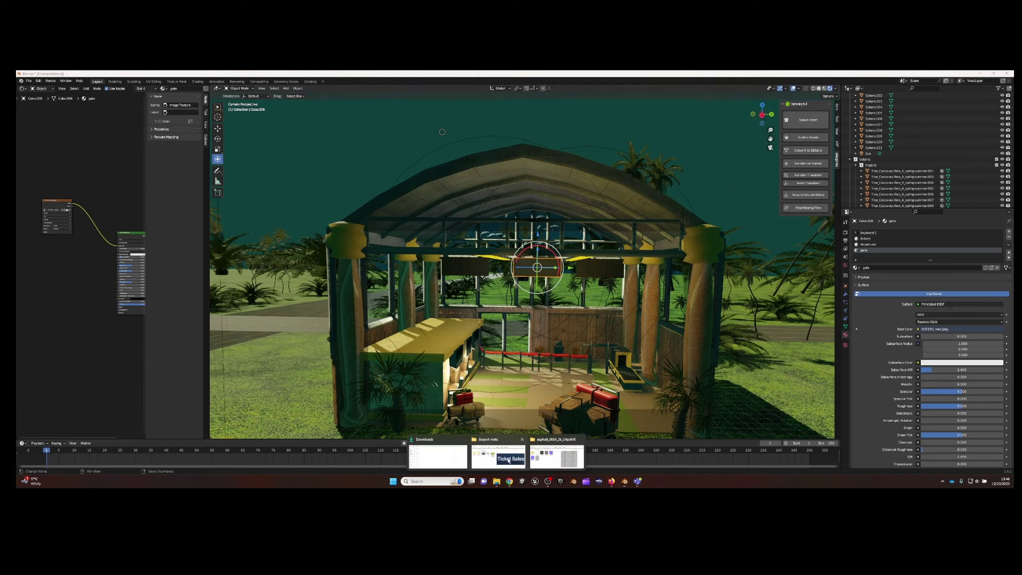
{"action": "left_click", "coordinate": [501, 452]}
{"action": "left_click_drag", "start_coordinate": [672, 331], "coordinate": [59, 165]}
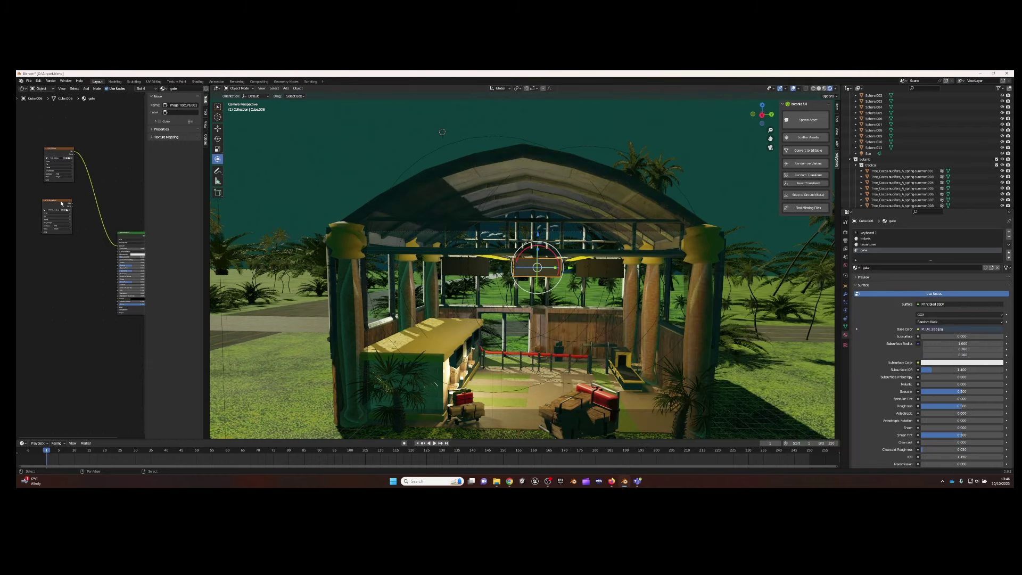
{"action": "left_click", "coordinate": [69, 203]}
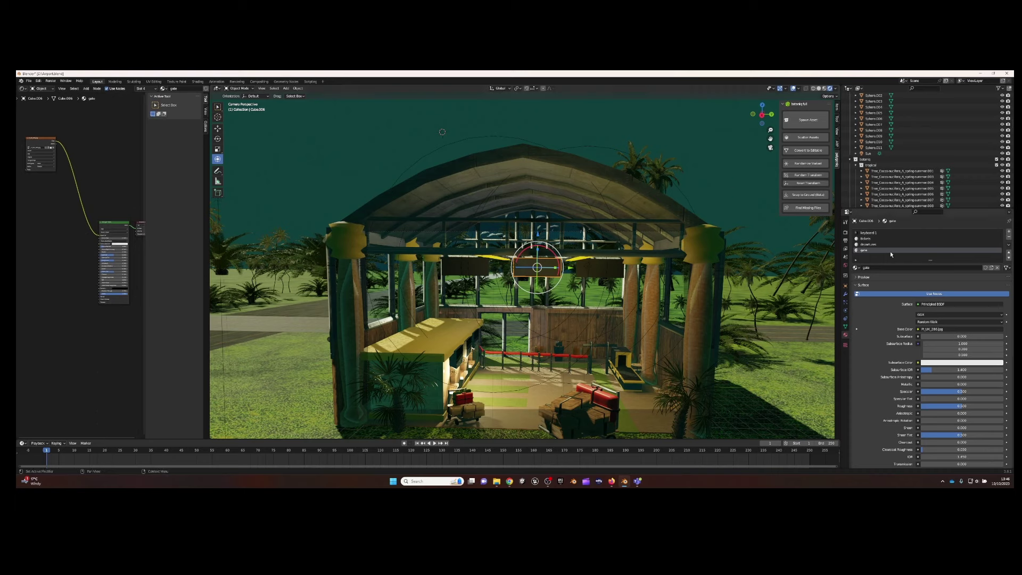
Add the Departures/Arrivals image to the departures material and the Ticket Sales image to tickets
{"action": "left_click", "coordinate": [875, 243]}
{"action": "left_click", "coordinate": [495, 481]}
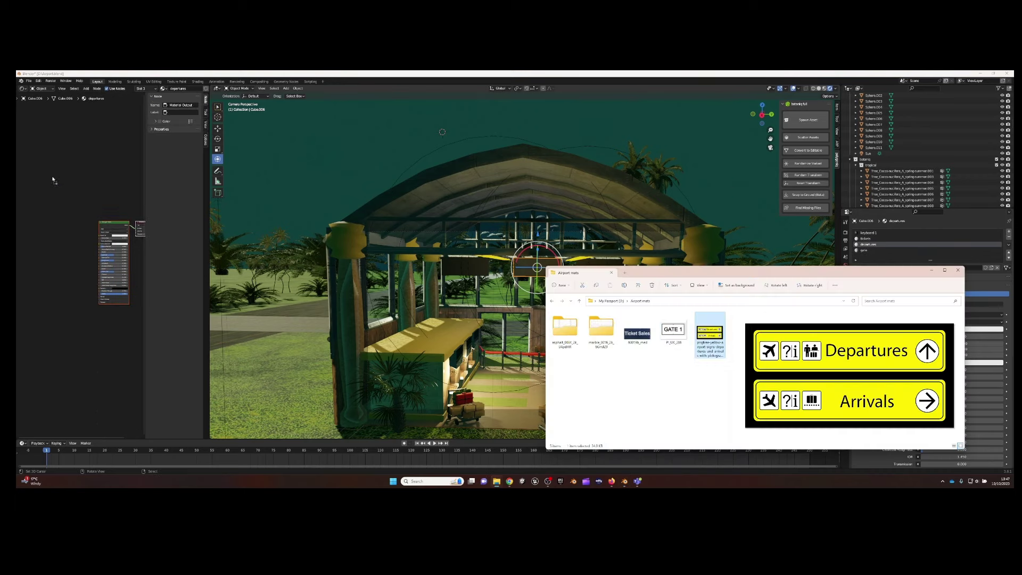
{"action": "mouse_move", "coordinate": [709, 333]}
{"action": "left_mouse_down"}
{"action": "mouse_move", "coordinate": [60, 188]}
{"action": "mouse_move", "coordinate": [99, 235]}
{"action": "left_mouse_up"}
{"action": "left_click", "coordinate": [865, 238]}
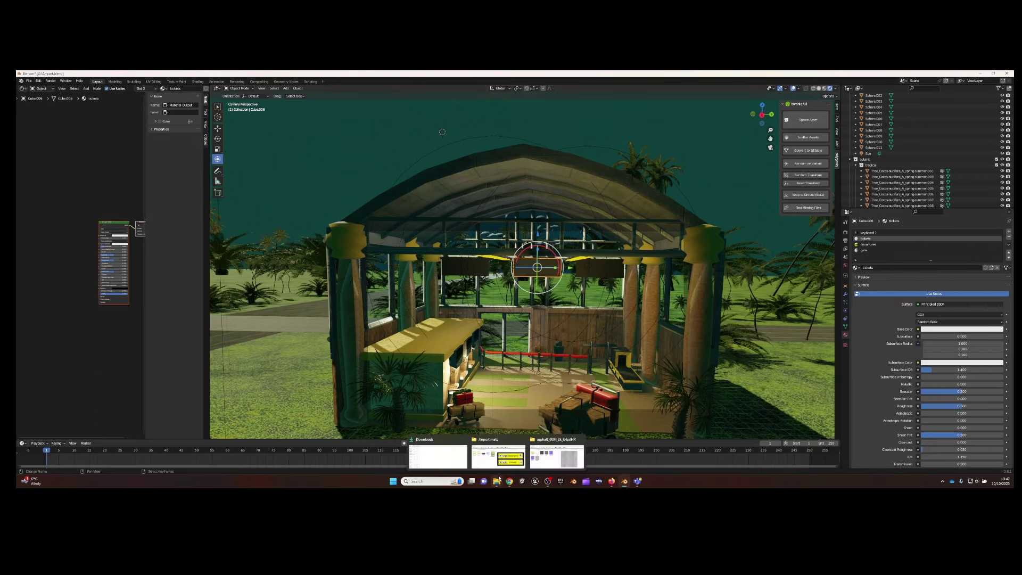
{"action": "left_click", "coordinate": [497, 456]}
{"action": "left_click", "coordinate": [637, 330]}
{"action": "left_click_drag", "start_coordinate": [91, 172], "coordinate": [88, 171]}
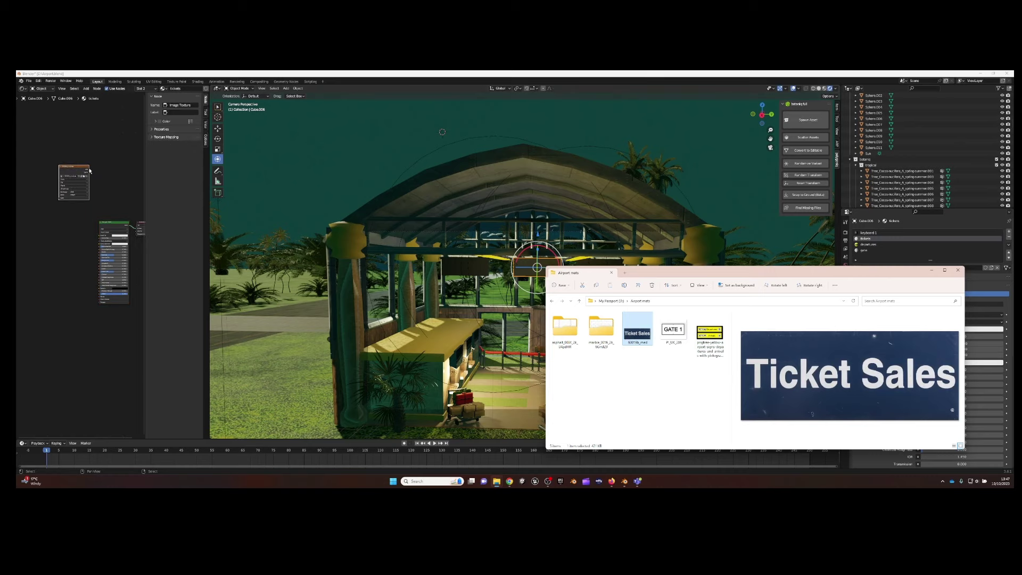
{"action": "left_click", "coordinate": [89, 171]}
Select the low-res computer on the shelter counter
{"action": "middle_click_drag", "start_coordinate": [479, 266], "coordinate": [532, 256]}
{"action": "left_click", "coordinate": [373, 298]}
{"action": "scroll", "coordinate": [887, 246], "scroll_direction": "down", "scroll_amount": 2}
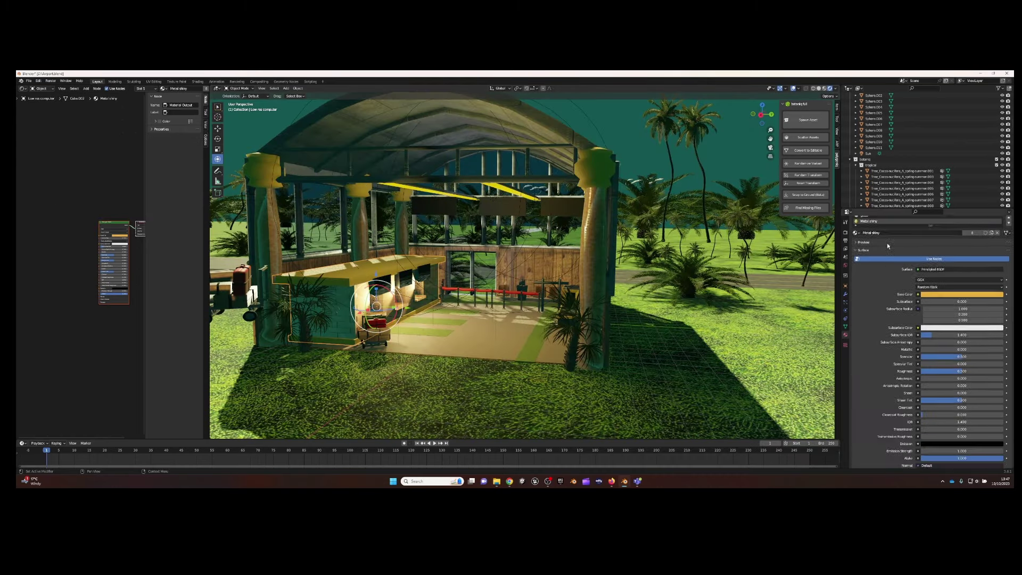
{"action": "scroll", "coordinate": [888, 246], "scroll_direction": "up", "scroll_amount": 2}
Add a tickets material slot to the computer and assign it to the sign faces
{"action": "left_click", "coordinate": [1007, 232]}
{"action": "left_click", "coordinate": [856, 267]}
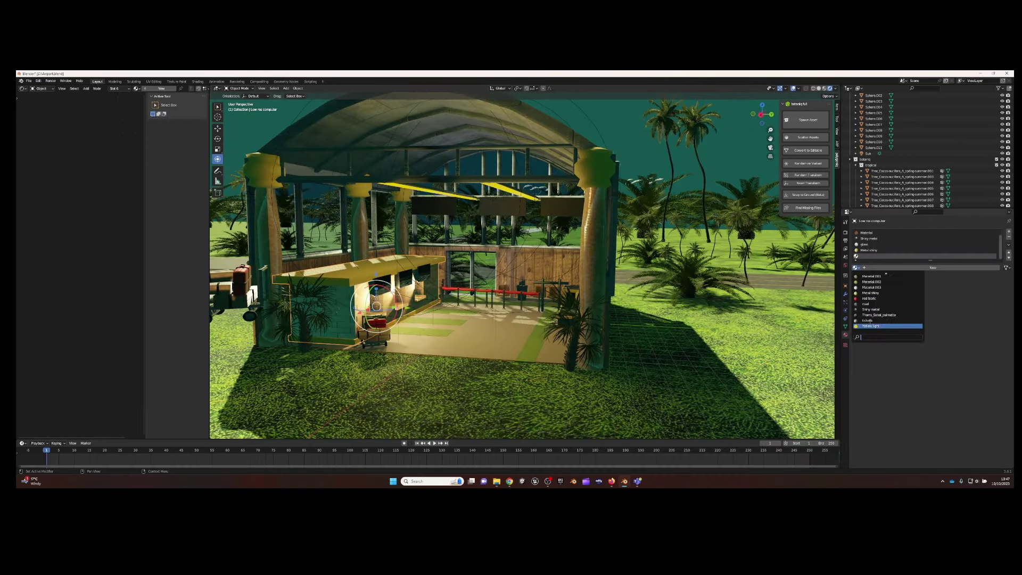
{"action": "left_click", "coordinate": [868, 320]}
{"action": "scroll", "coordinate": [479, 267], "scroll_direction": "up", "scroll_amount": 3}
{"action": "key", "text": "Tab"}
{"action": "left_click", "coordinate": [863, 244]}
{"action": "left_click", "coordinate": [369, 277]}
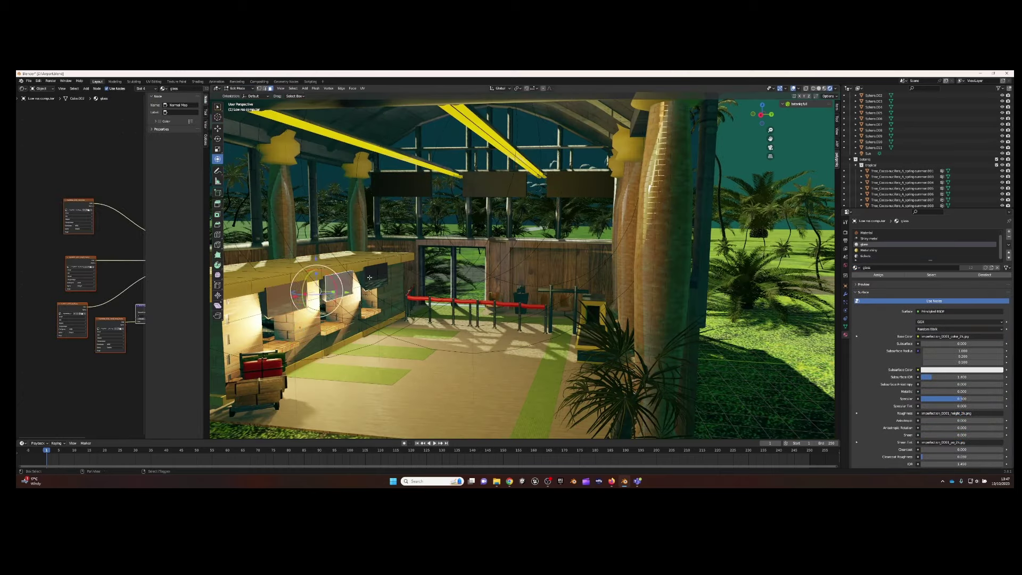
{"action": "left_click", "coordinate": [864, 256]}
{"action": "left_click", "coordinate": [878, 274]}
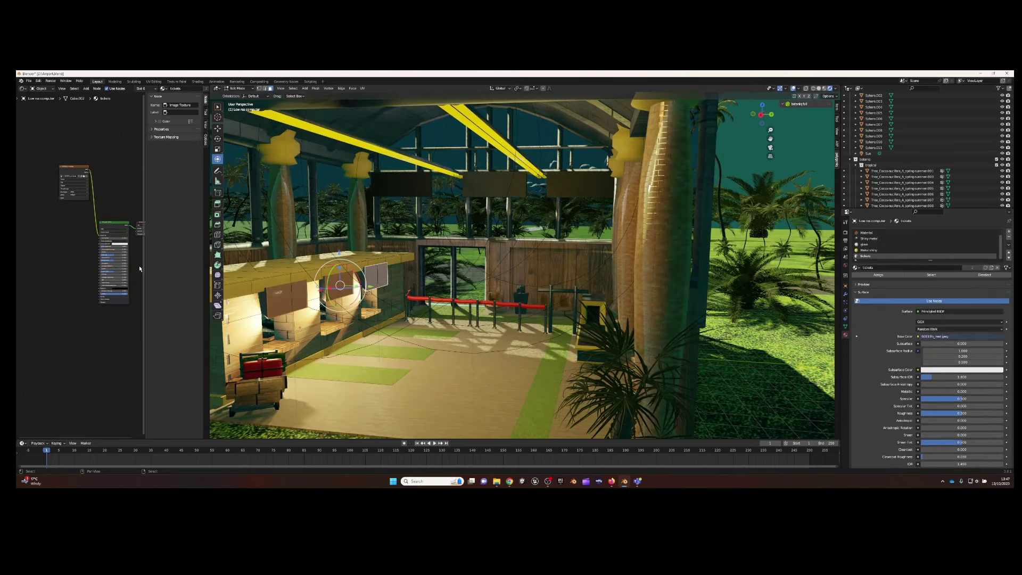
Show the sign UVs over the Ticket Sales image, then scale, stretch vertically and rotate them
{"action": "left_click", "coordinate": [23, 88]}
{"action": "left_click", "coordinate": [40, 125]}
{"action": "key", "text": "s"}
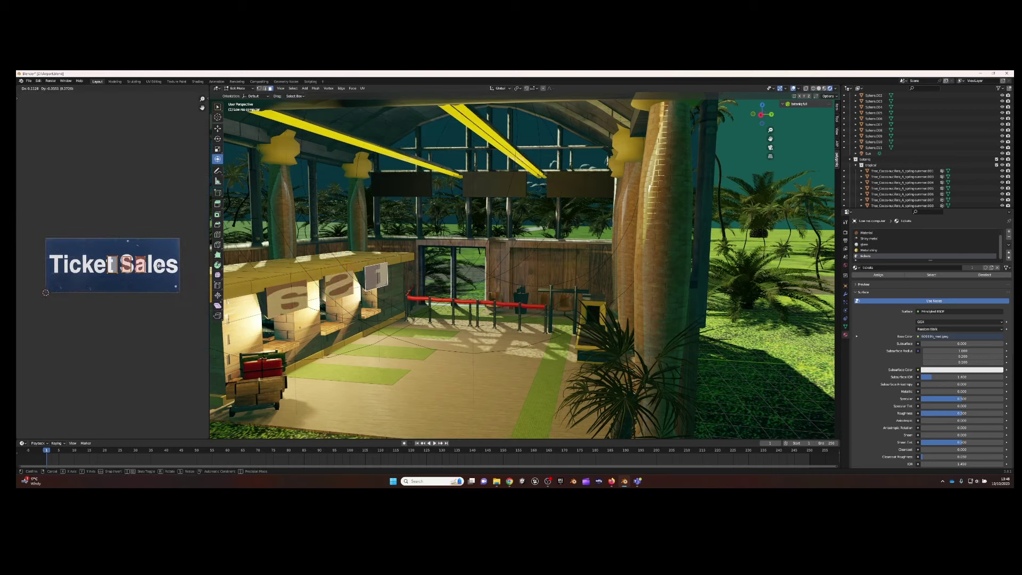
{"action": "left_click", "coordinate": [181, 277]}
{"action": "key", "text": "g"}
{"action": "key", "text": "s"}
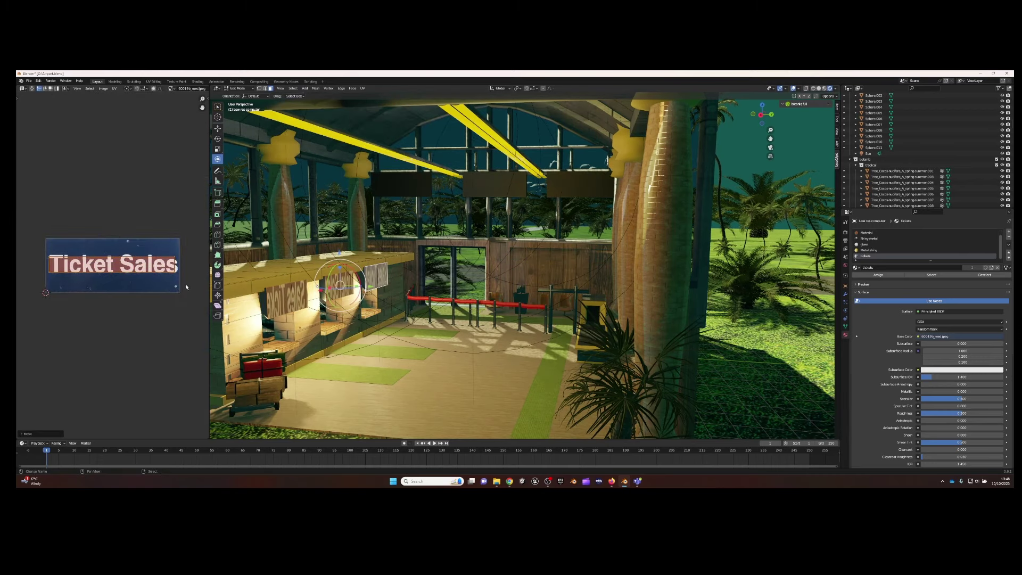
{"action": "key", "text": "y"}
{"action": "left_click", "coordinate": [80, 273]}
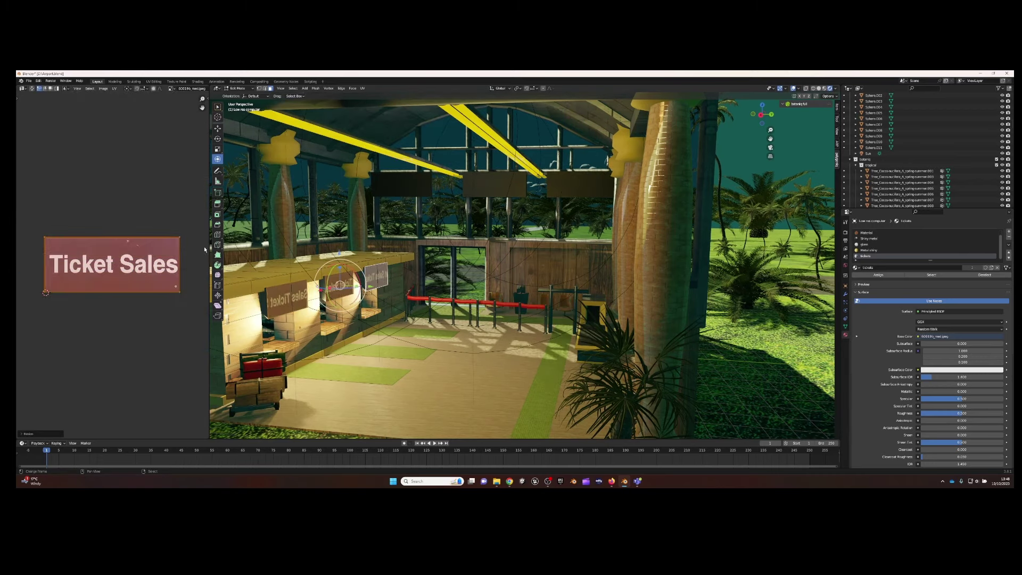
{"action": "key", "text": "r"}
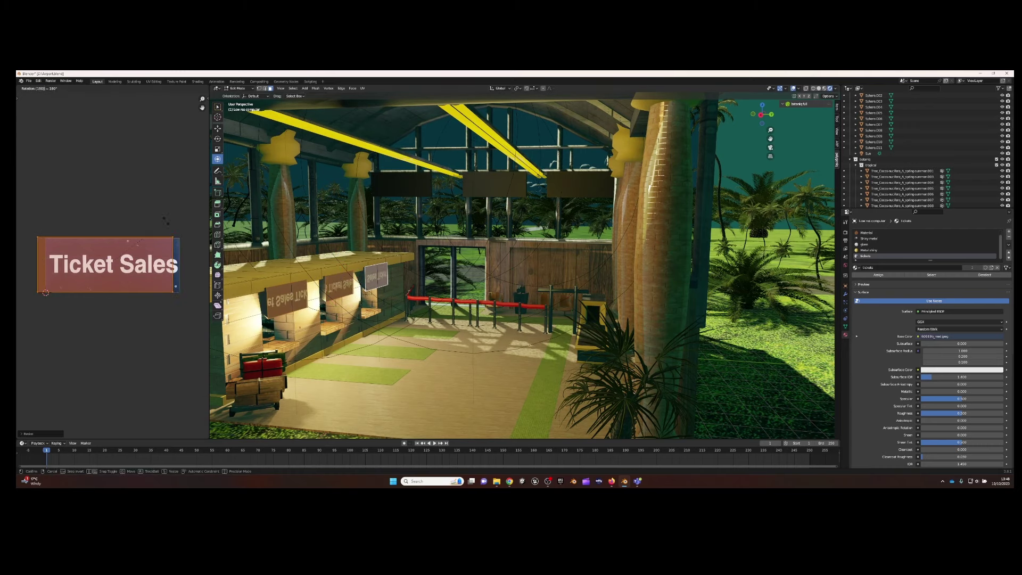
{"action": "left_click", "coordinate": [107, 266]}
Slide the UV islands horizontally over the Ticket Sales text
{"action": "scroll", "coordinate": [101, 271], "scroll_direction": "down", "scroll_amount": 2}
{"action": "scroll", "coordinate": [101, 271], "scroll_direction": "down", "scroll_amount": 2}
{"action": "key", "text": "g"}
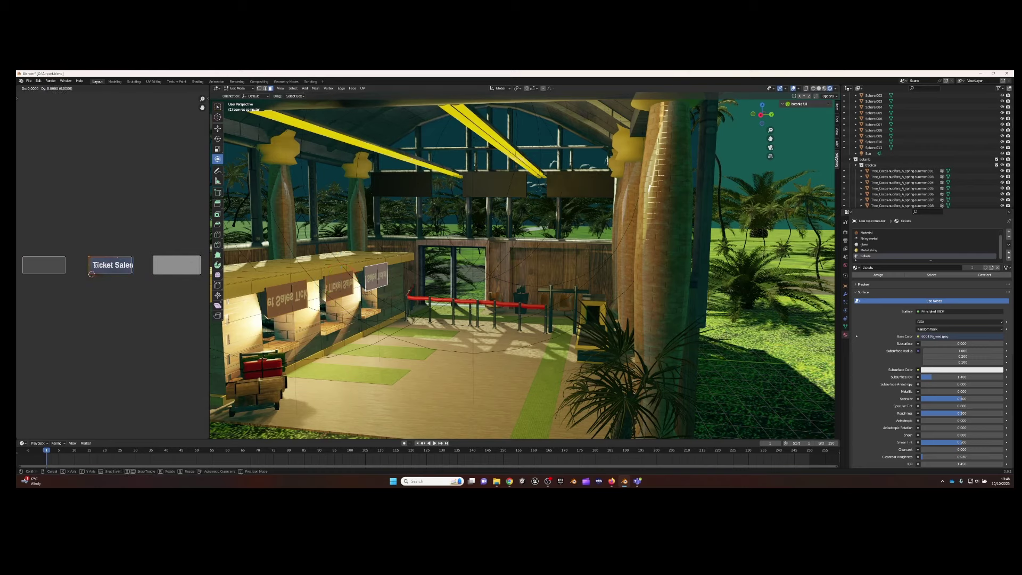
{"action": "key", "text": "x"}
{"action": "left_click", "coordinate": [182, 275]}
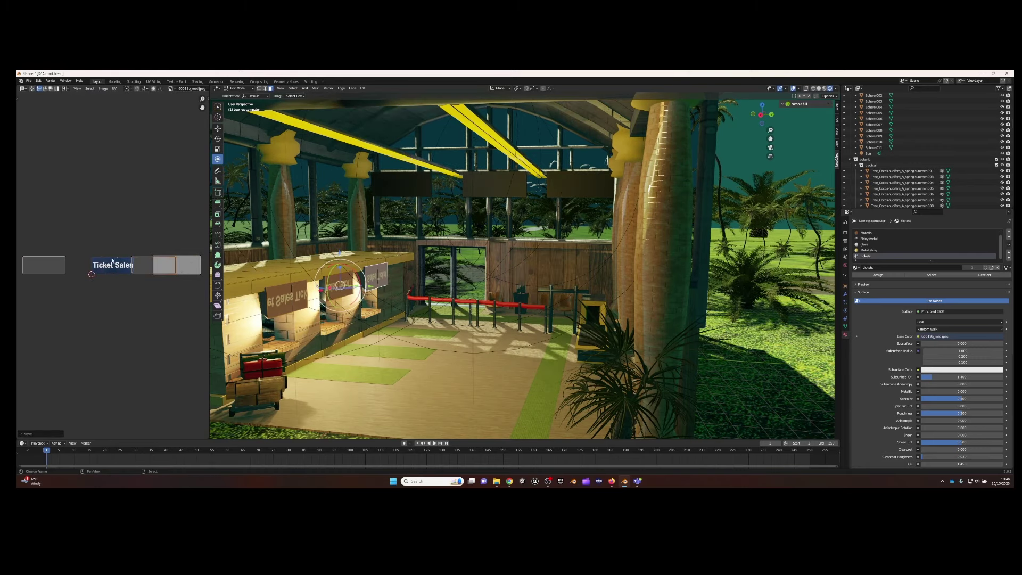
{"action": "left_click_drag", "start_coordinate": [133, 259], "coordinate": [92, 260]}
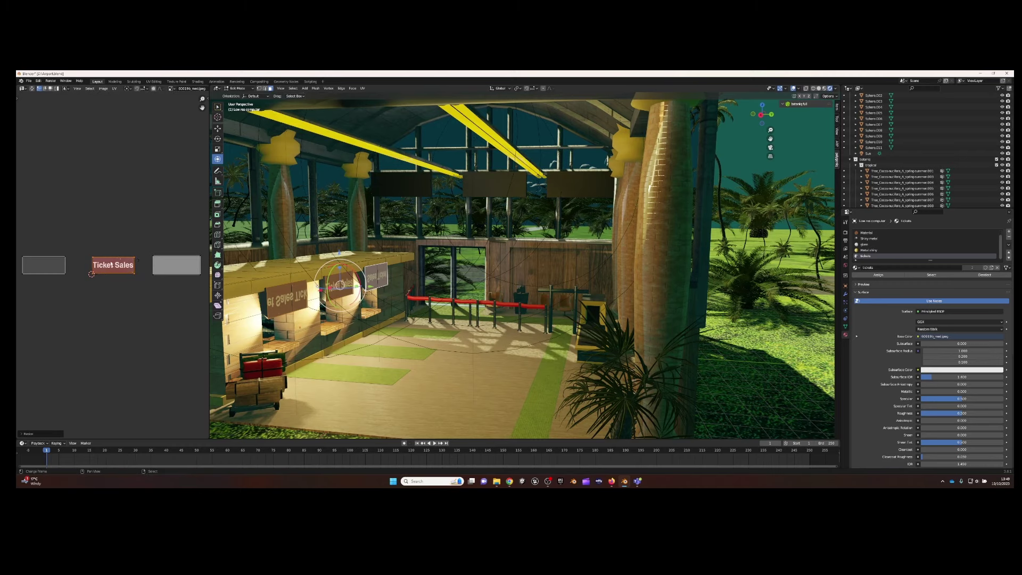
Place the left and right islands on Ticket Sales and turn one half a turn
{"action": "key", "text": "l"}
{"action": "key", "text": "alt+a"}
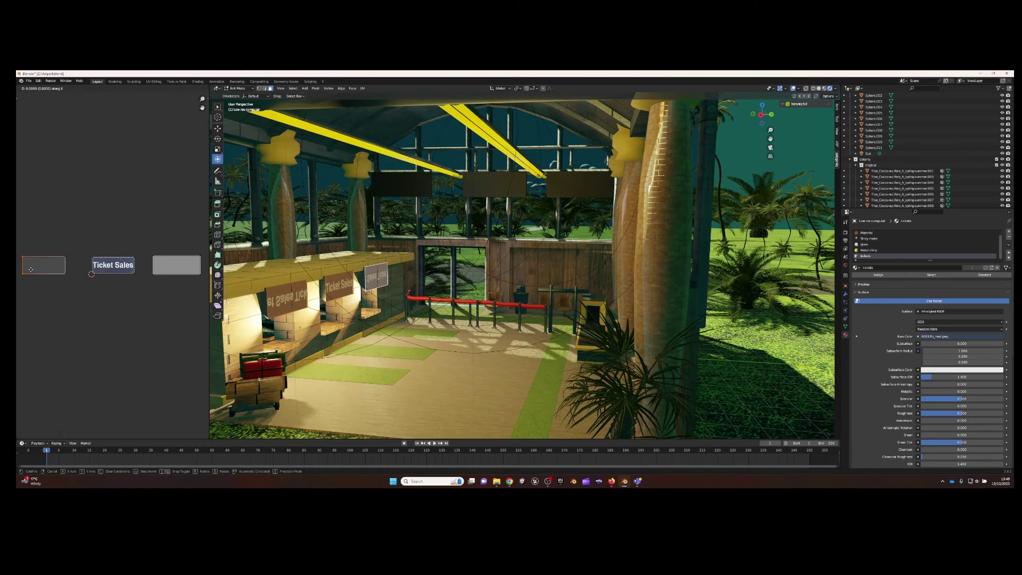
{"action": "left_click_drag", "start_coordinate": [39, 263], "coordinate": [110, 265]}
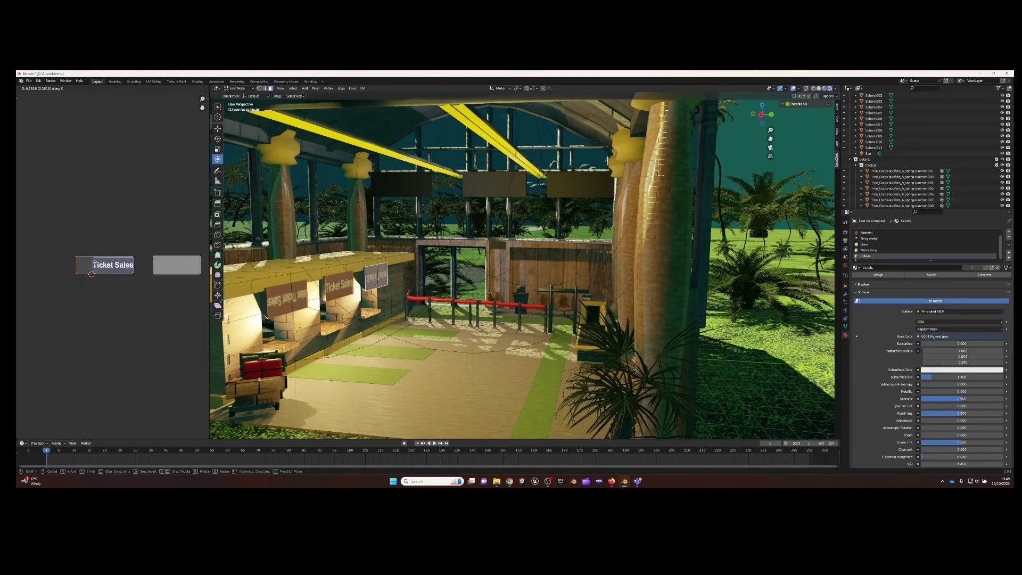
{"action": "left_click_drag", "start_coordinate": [200, 268], "coordinate": [160, 270]}
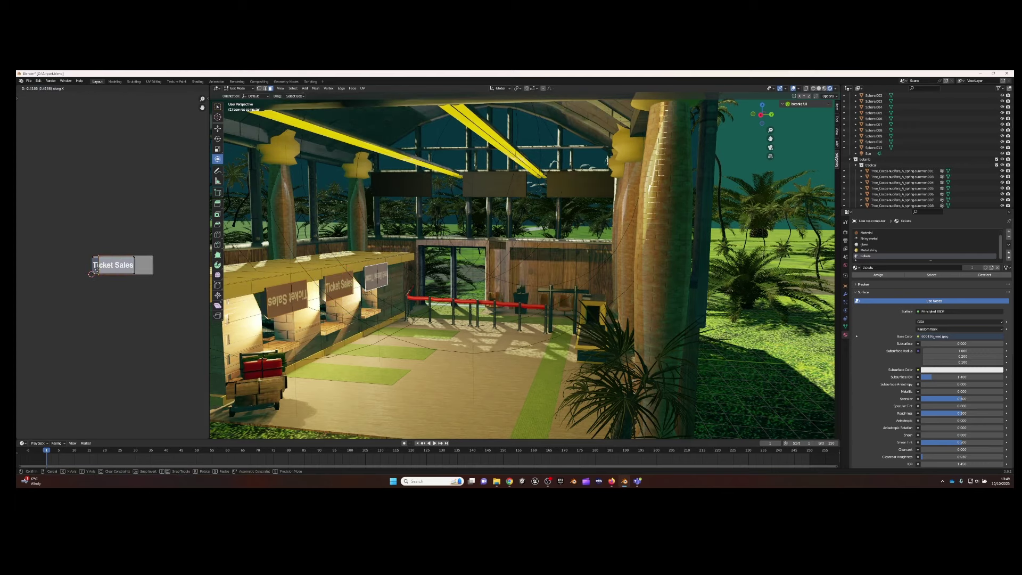
{"action": "key", "text": "r"}
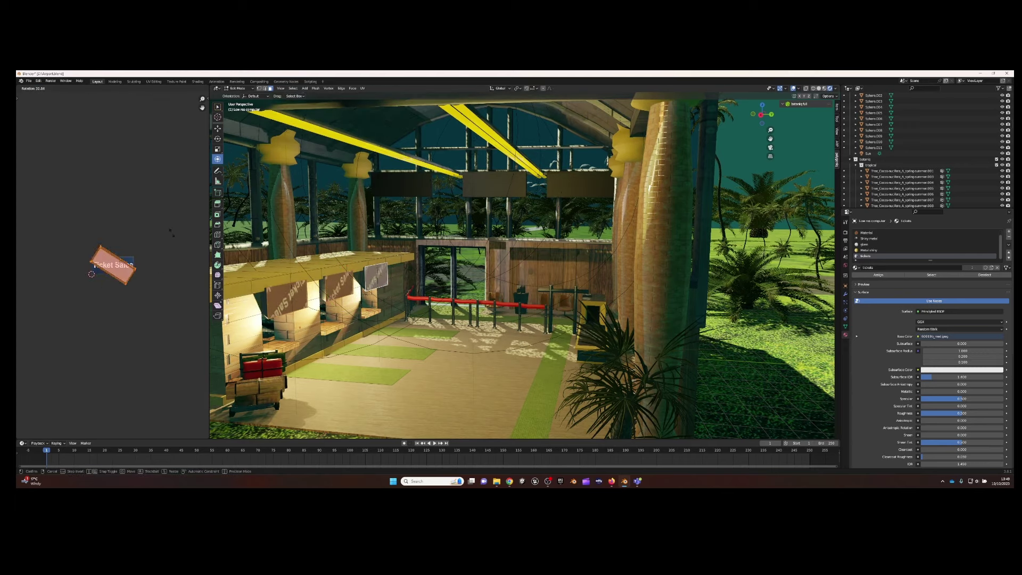
{"action": "left_click", "coordinate": [72, 350]}
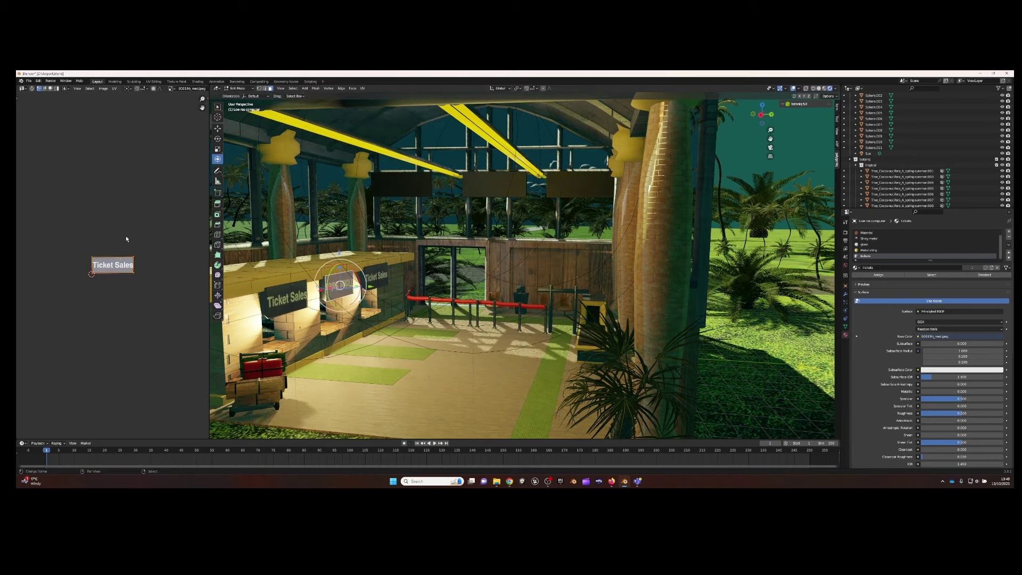
Return to Object Mode and select the hanging sign above the counter
{"action": "middle_click_drag", "start_coordinate": [372, 266], "coordinate": [575, 220]}
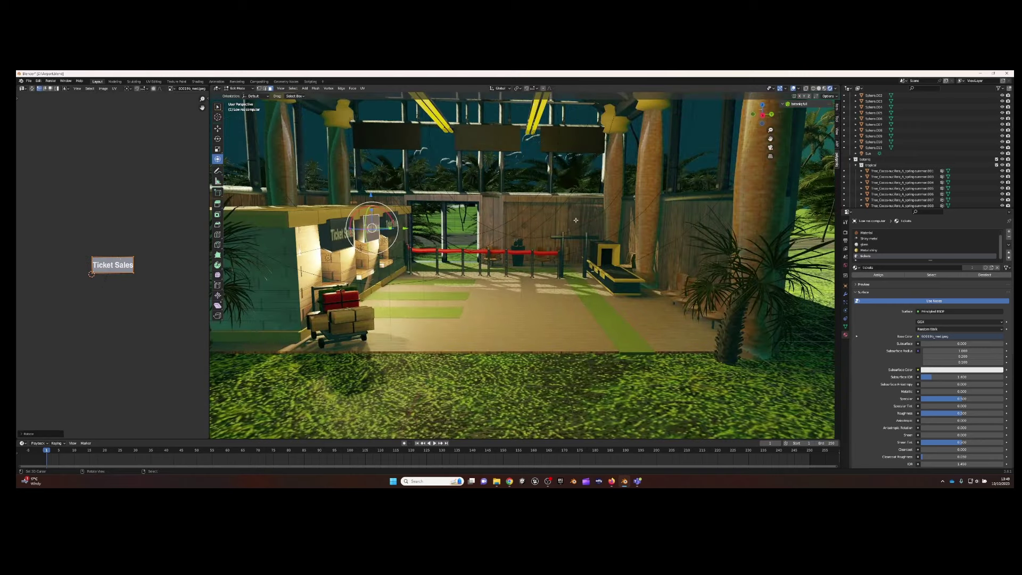
{"action": "key", "text": "Tab"}
{"action": "left_click", "coordinate": [387, 136]}
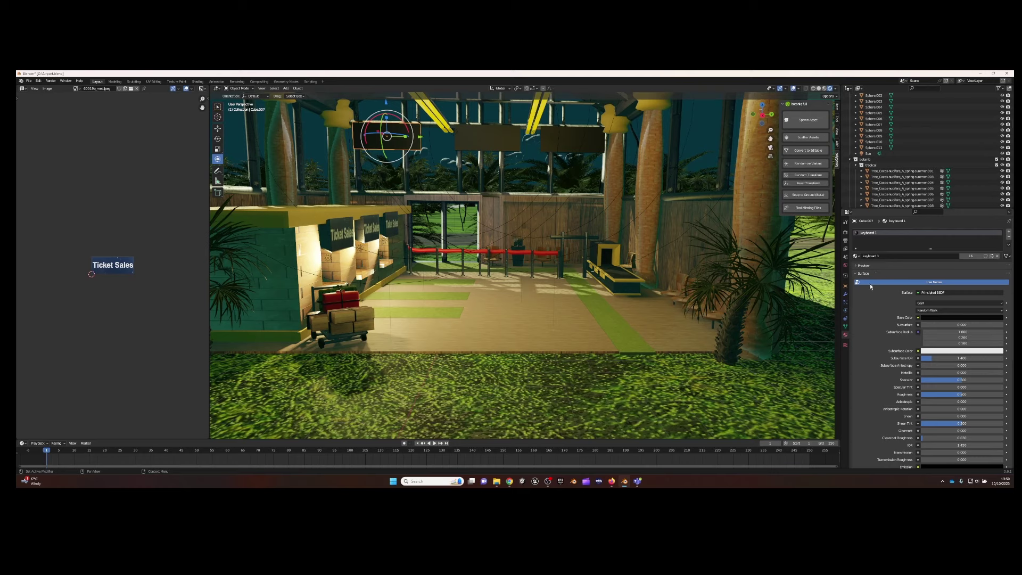
Add a gate material slot to the hanging sign and assign it to its face
{"action": "left_click", "coordinate": [1009, 234]}
{"action": "left_click", "coordinate": [855, 268]}
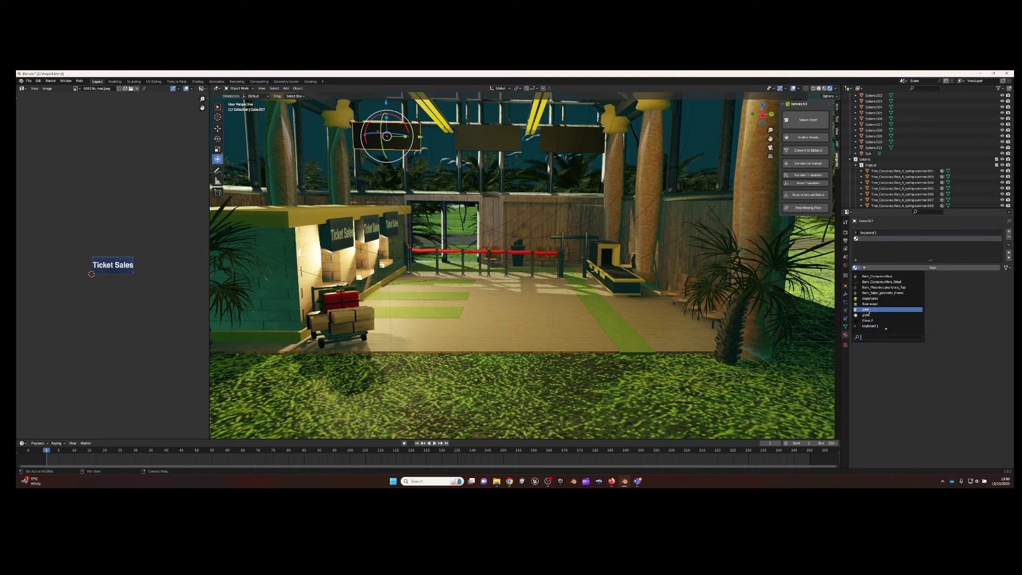
{"action": "left_click", "coordinate": [883, 310]}
{"action": "key", "text": "Tab"}
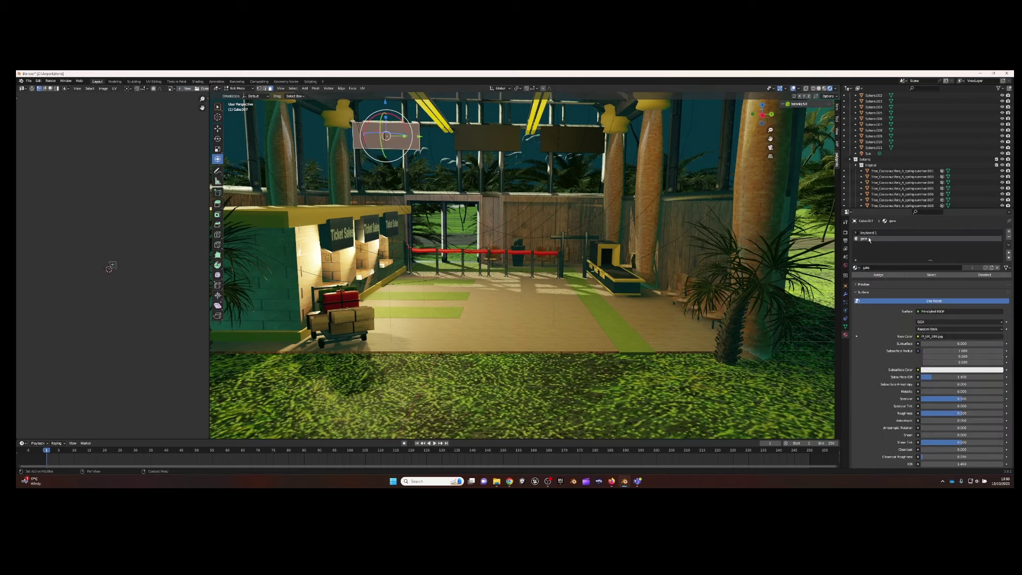
{"action": "left_click", "coordinate": [878, 275]}
Resize, move and rotate the sign's UV island so it reads GATE 1
{"action": "key", "text": "g"}
{"action": "key", "text": "s"}
{"action": "left_click", "coordinate": [137, 247]}
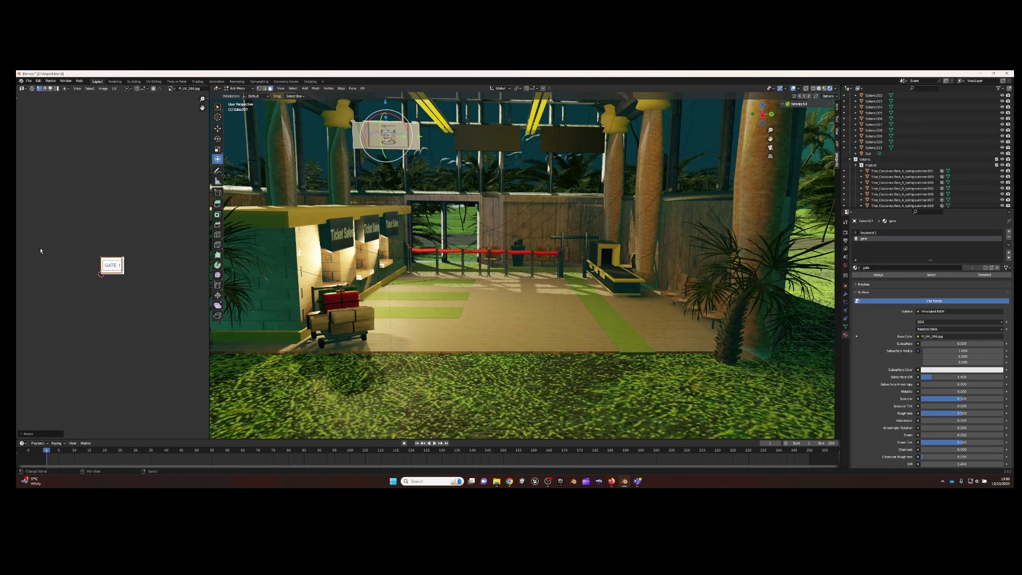
{"action": "key", "text": "g"}
{"action": "left_click", "coordinate": [41, 248]}
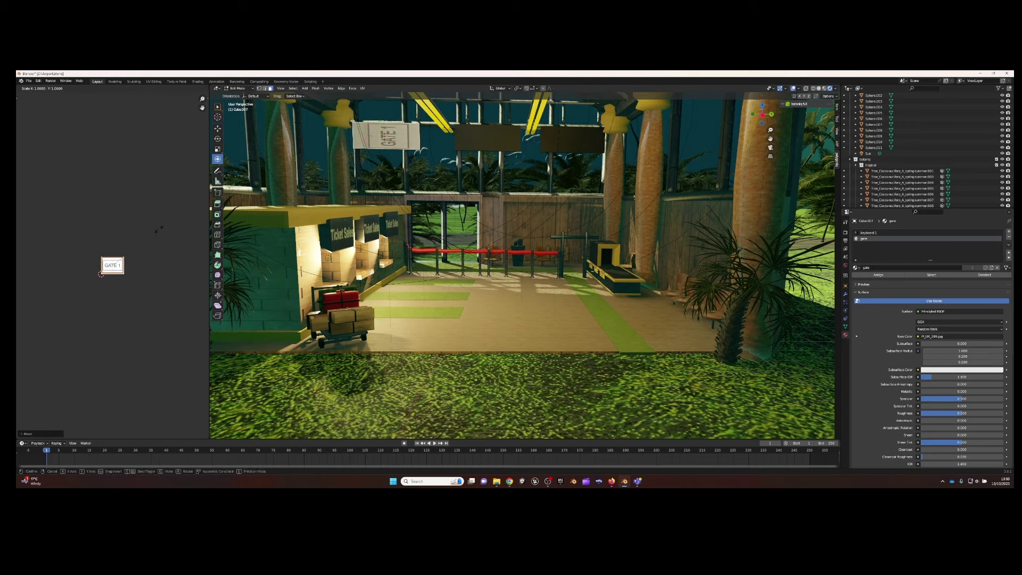
{"action": "key", "text": "r"}
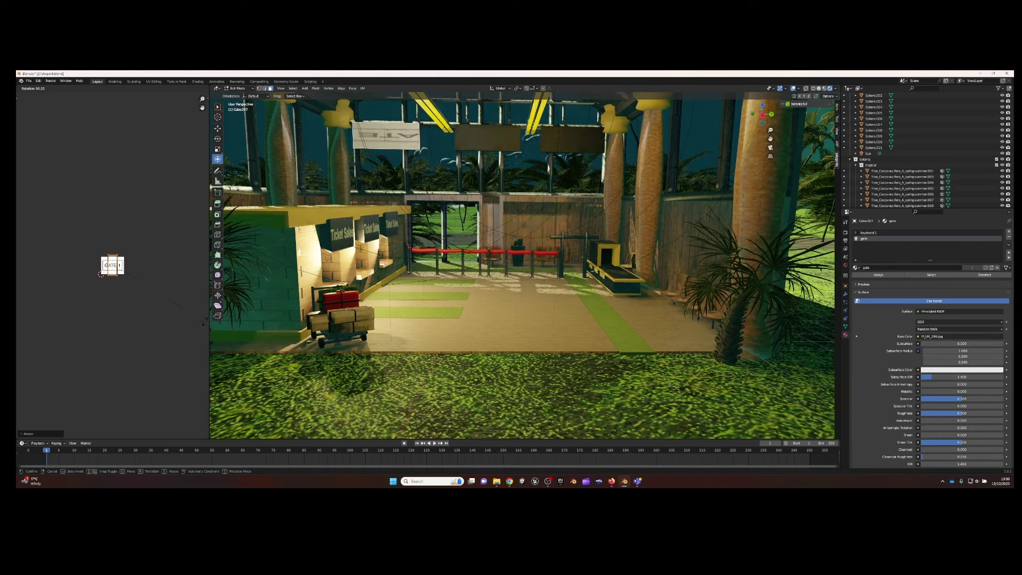
{"action": "left_click", "coordinate": [200, 380]}
Cancel the extra UV scaling and select the Departures/Arrivals board
{"action": "key", "text": "s"}
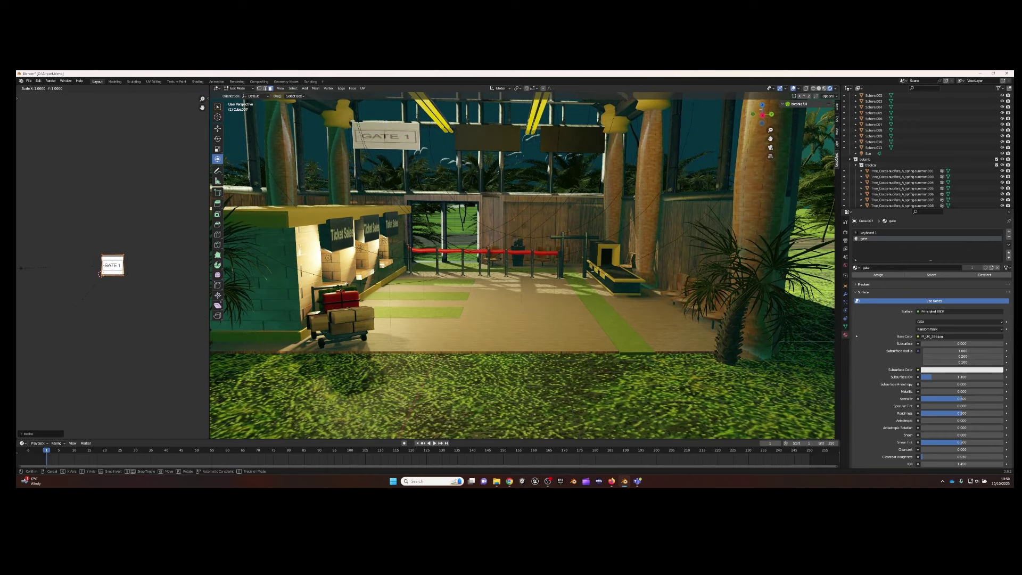
{"action": "key", "text": "Escape"}
{"action": "right_click", "coordinate": [386, 137], "text": "shift"}
{"action": "left_click", "coordinate": [239, 88]}
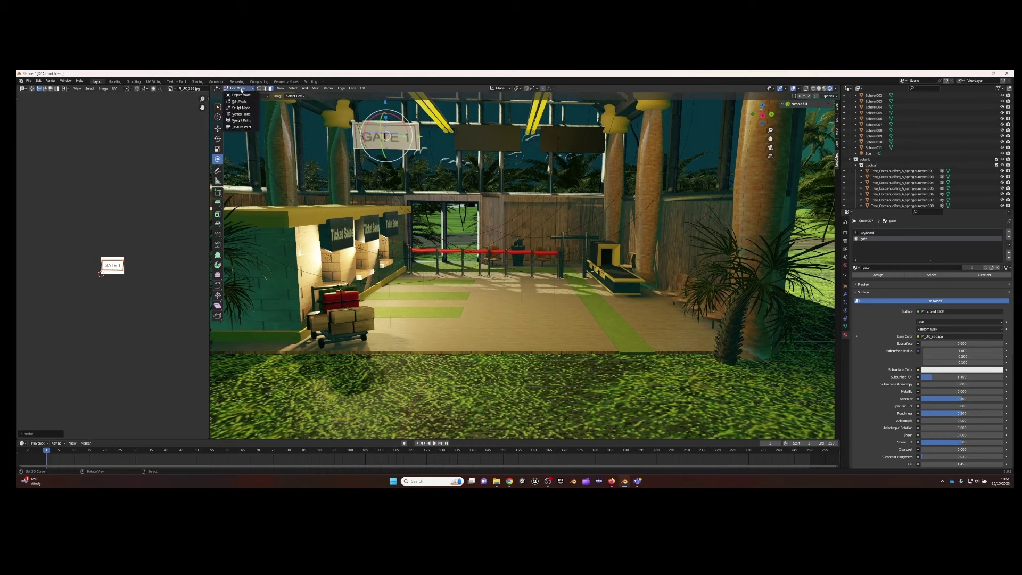
{"action": "left_click", "coordinate": [494, 139]}
Move, rotate and rescale the Departures UV island to fit the sign
{"action": "left_click", "coordinate": [238, 88]}
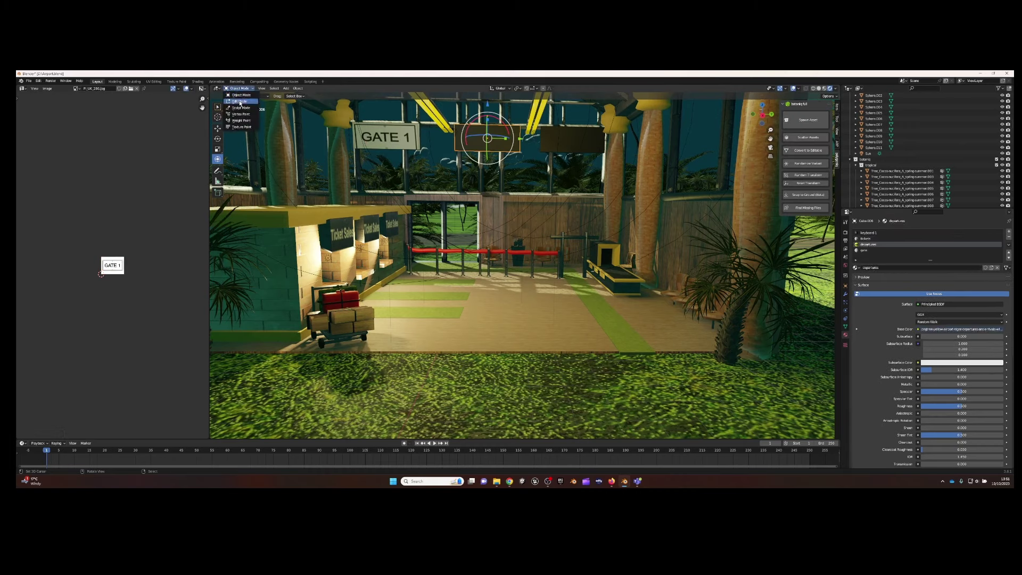
{"action": "key", "text": "g"}
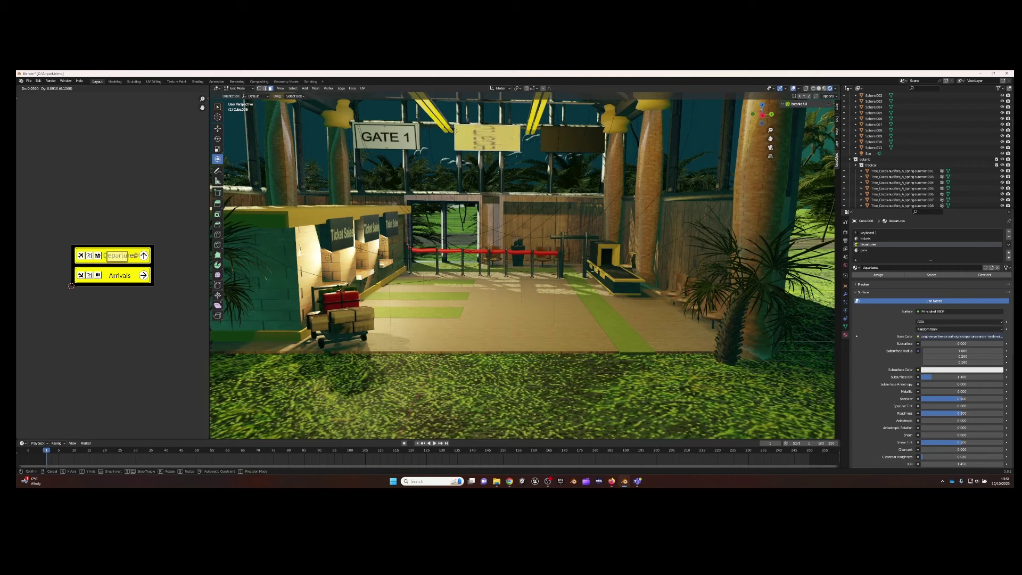
{"action": "left_click", "coordinate": [135, 256]}
{"action": "key", "text": "r"}
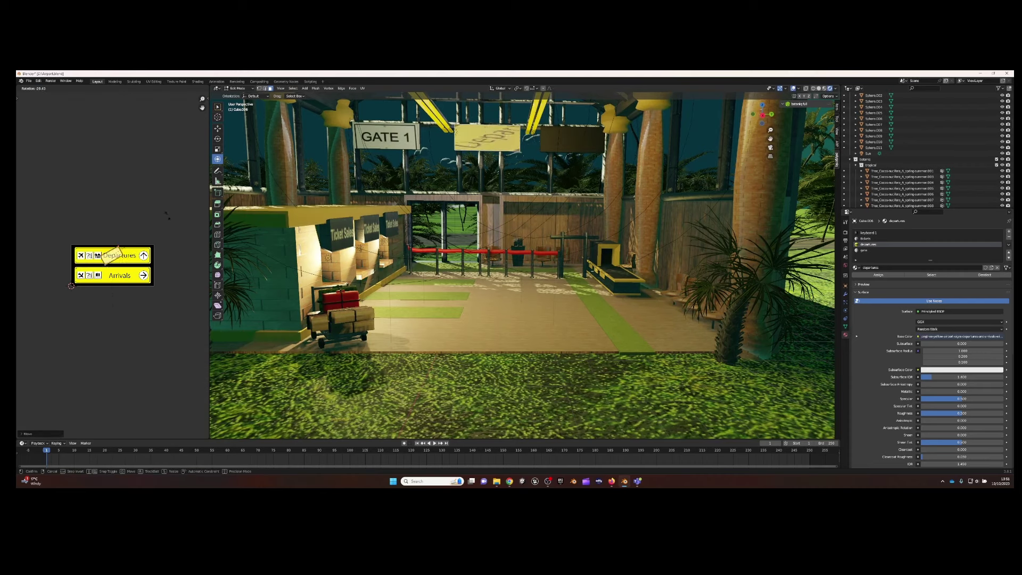
{"action": "left_click", "coordinate": [108, 207]}
{"action": "key", "text": "ctrl+z"}
{"action": "key", "text": "s"}
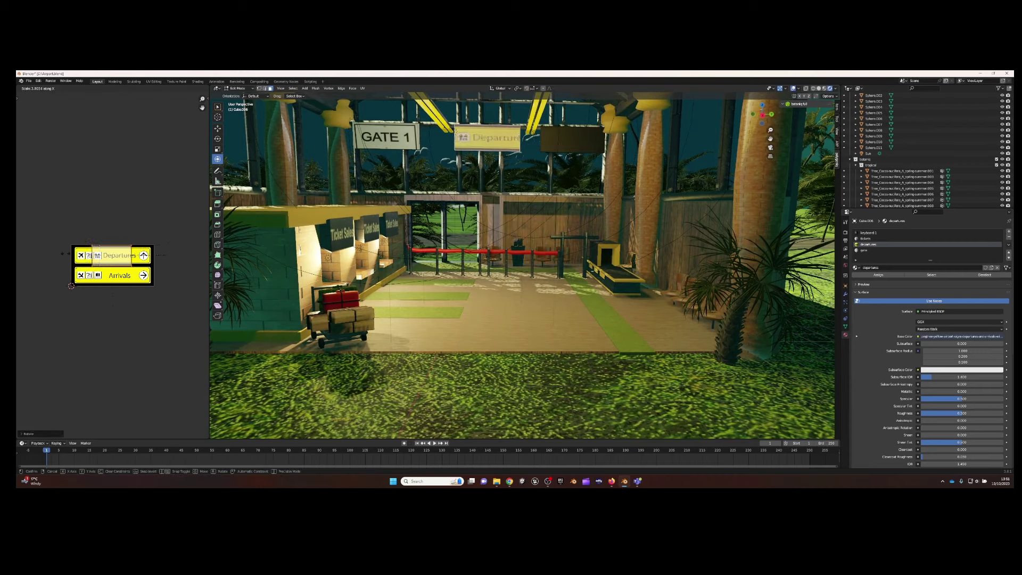
{"action": "left_click", "coordinate": [183, 264]}
{"action": "key", "text": "g"}
{"action": "key", "text": "x"}
{"action": "left_click", "coordinate": [183, 264]}
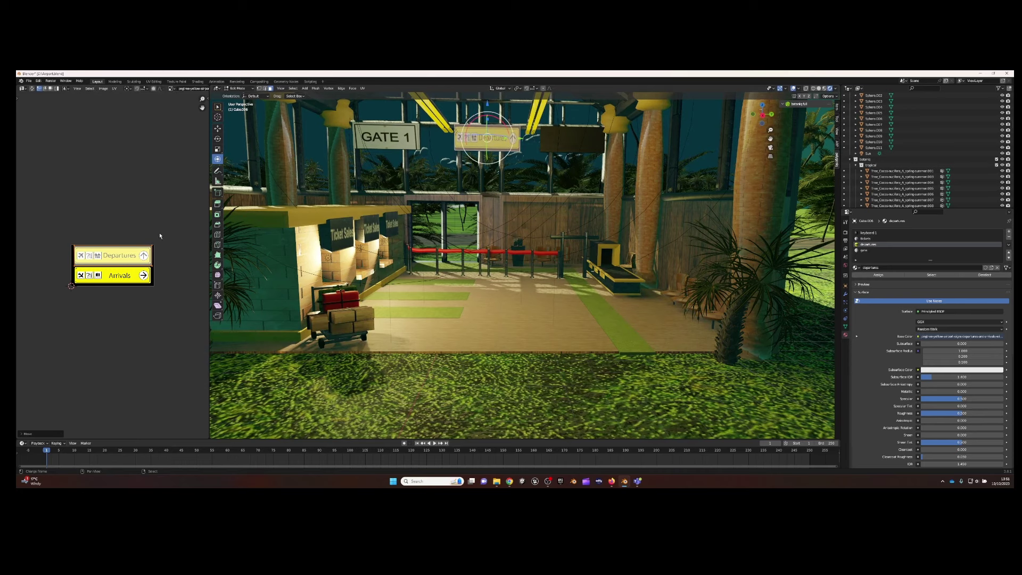
{"action": "key", "text": "ctrl+z"}
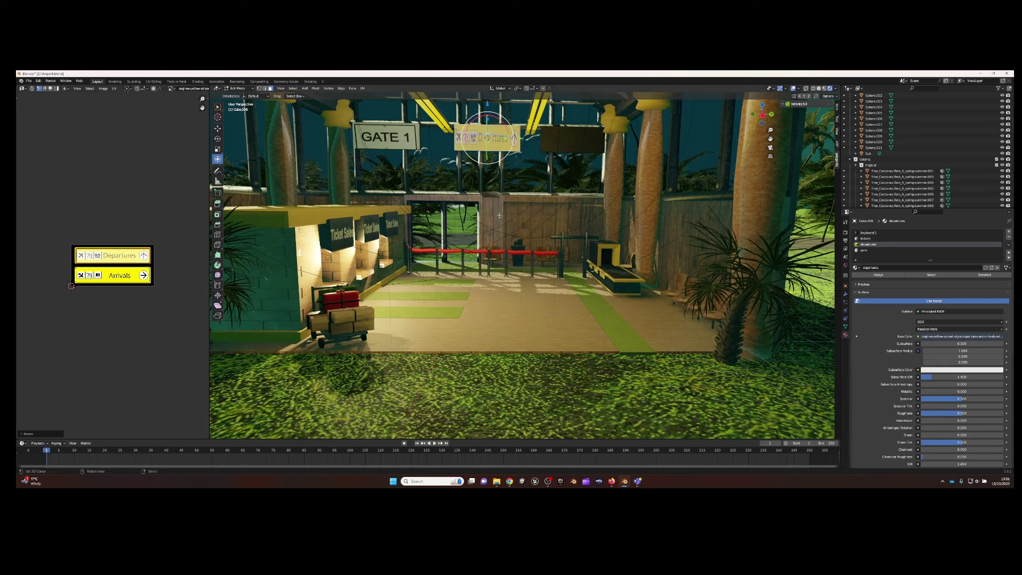
Give the empty board beside Departures the departures material
{"action": "key", "text": "Tab"}
{"action": "left_click", "coordinate": [572, 140]}
{"action": "left_click", "coordinate": [855, 267]}
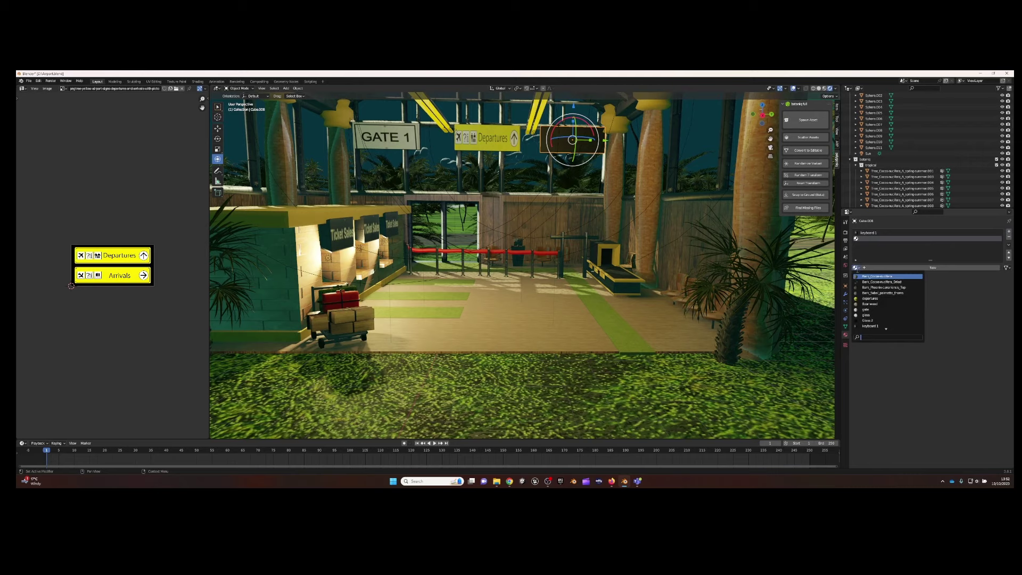
{"action": "left_click", "coordinate": [869, 298]}
{"action": "key", "text": "Tab"}
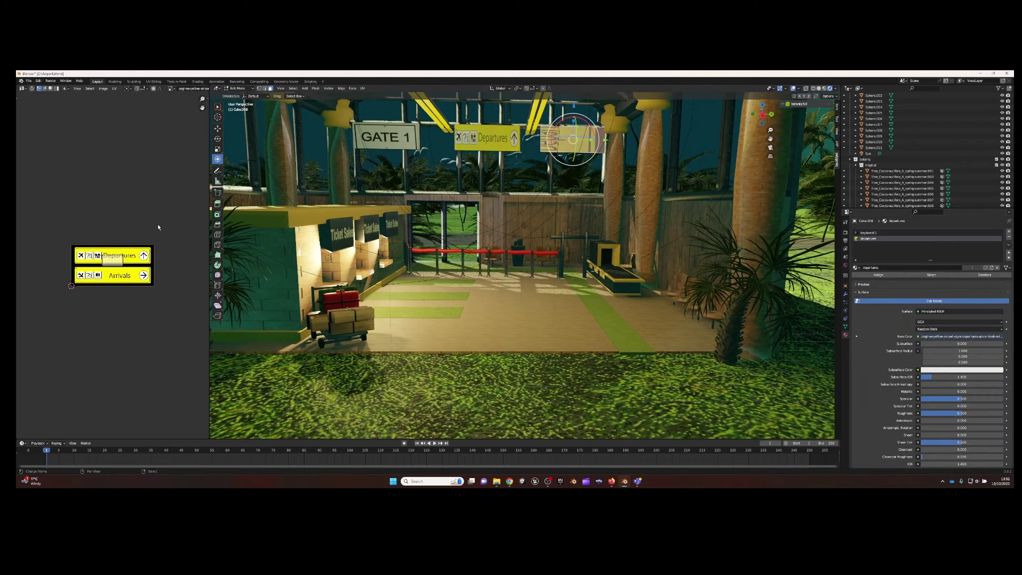
Move and stretch the board's UVs horizontally onto the Arrivals strip, then close the UV editor
{"action": "key", "text": "g"}
{"action": "left_click", "coordinate": [158, 244]}
{"action": "key", "text": "s"}
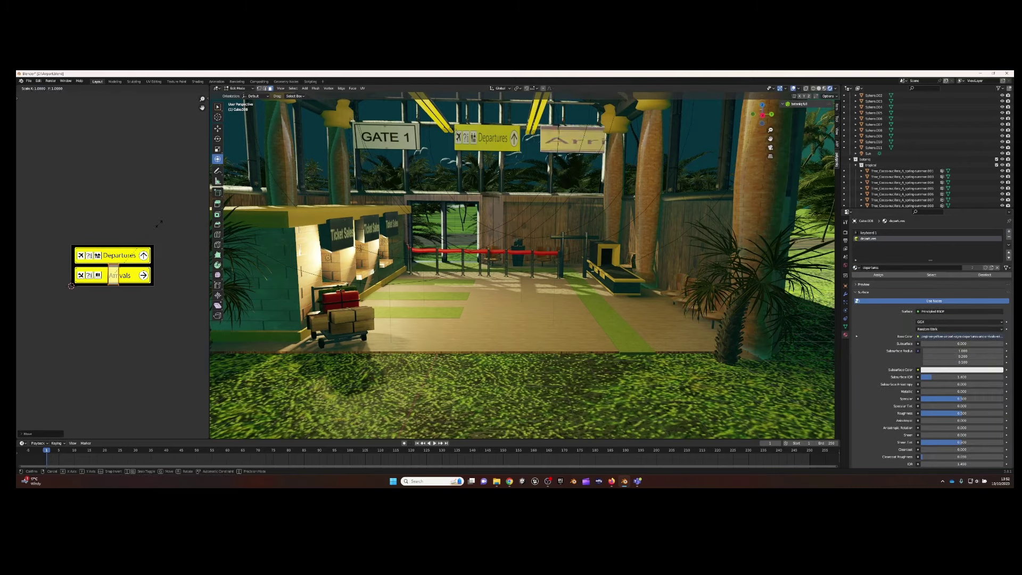
{"action": "key", "text": "x"}
{"action": "left_click", "coordinate": [540, 248]}
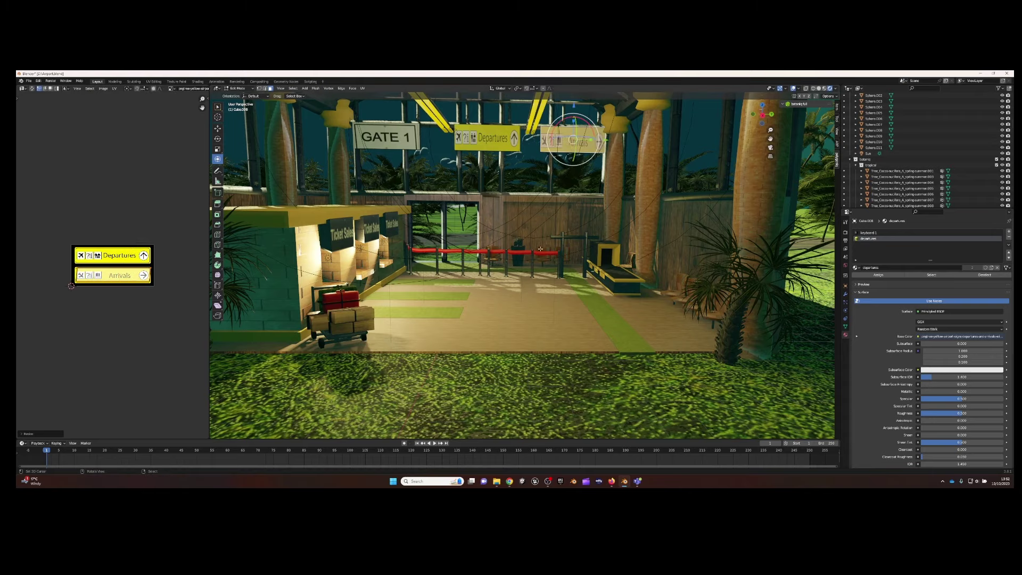
{"action": "key", "text": "alt+a"}
{"action": "key", "text": "Tab"}
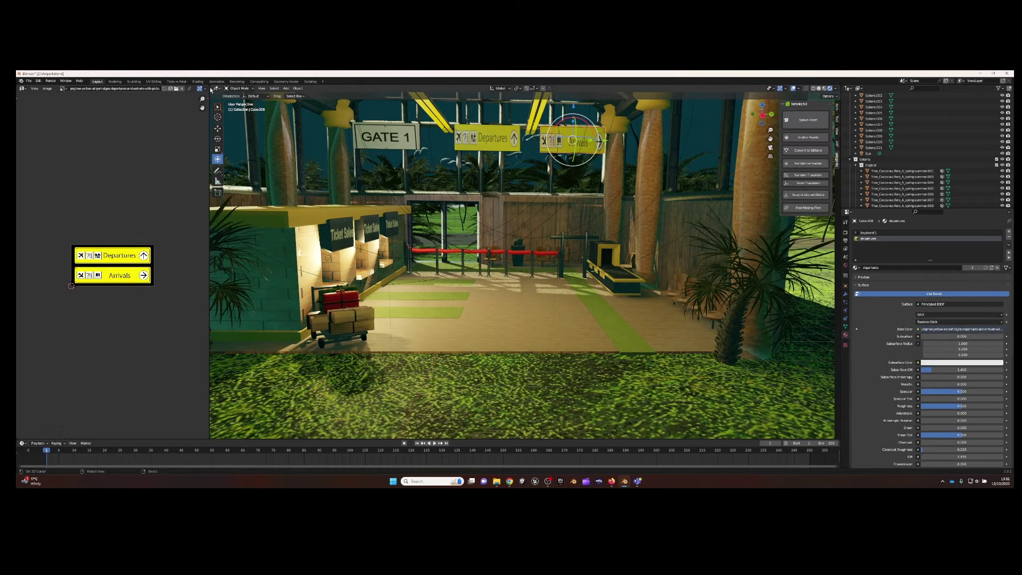
{"action": "left_click_drag", "start_coordinate": [210, 266], "coordinate": [17, 266]}
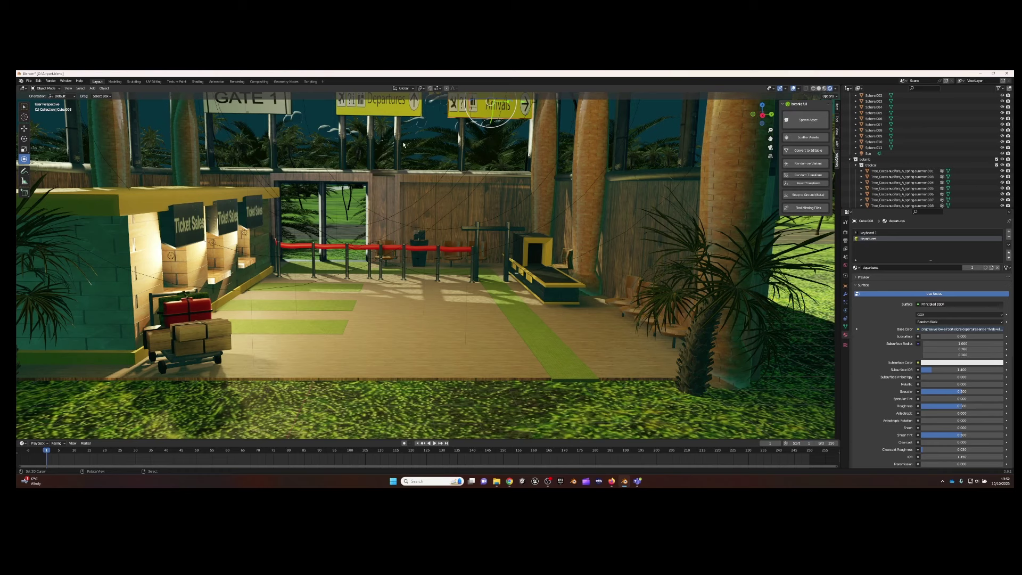
{"action": "left_click", "coordinate": [130, 207]}
{"action": "left_click", "coordinate": [46, 88]}
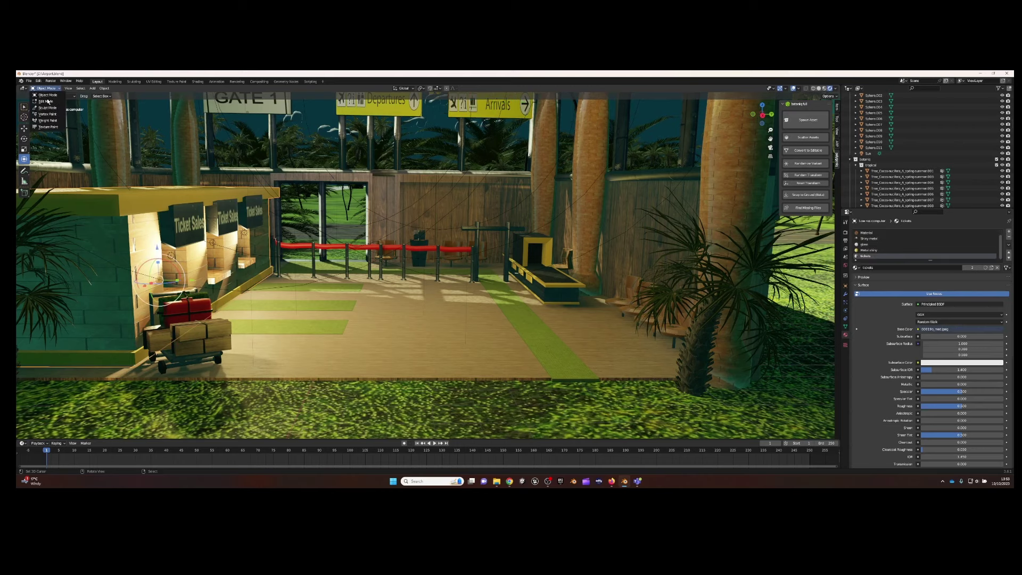
{"action": "left_click", "coordinate": [45, 101]}
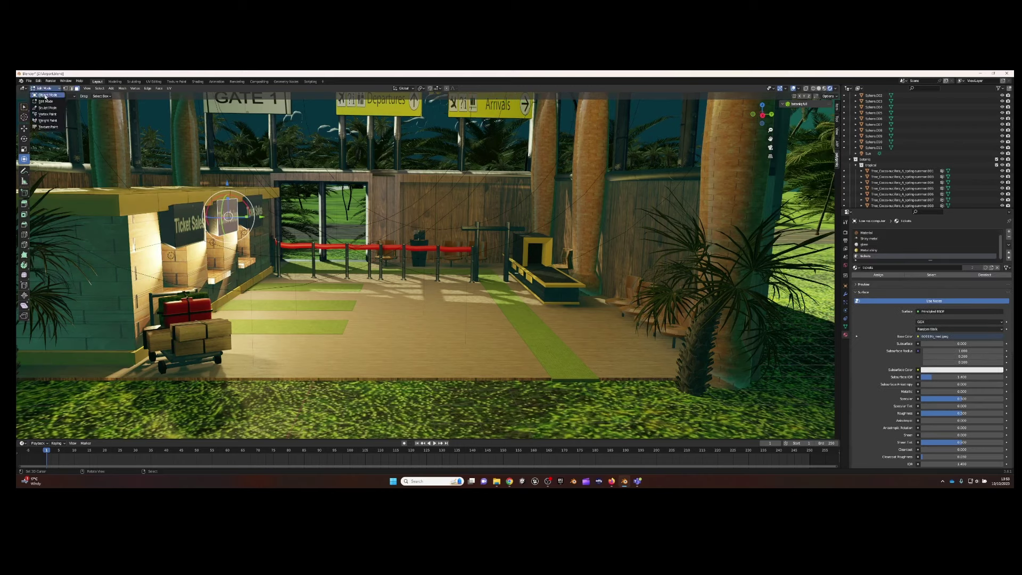
{"action": "key", "text": "a"}
{"action": "left_click", "coordinate": [159, 88]}
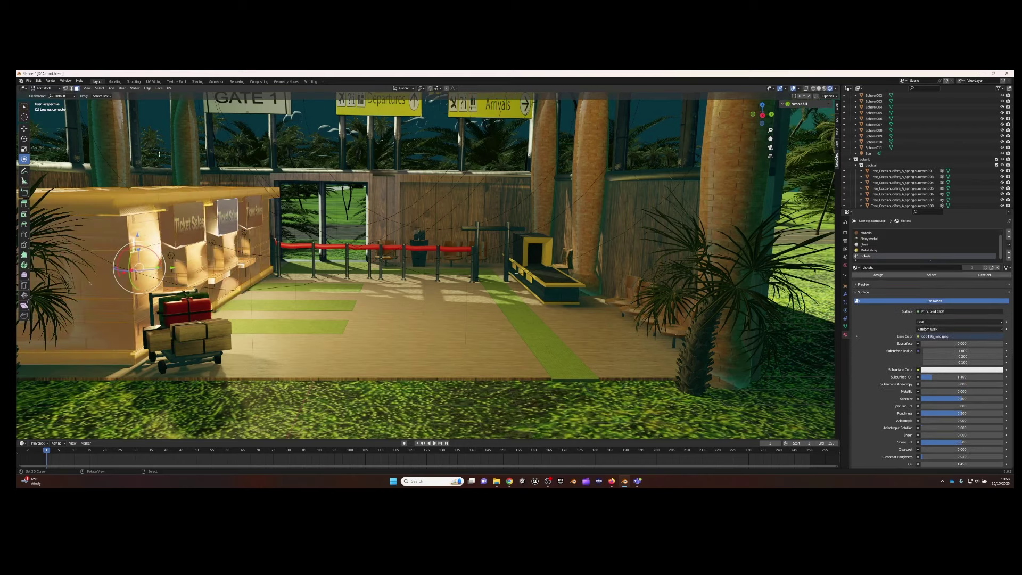
{"action": "left_click", "coordinate": [46, 88]}
{"action": "left_click", "coordinate": [44, 95]}
{"action": "left_click", "coordinate": [538, 277]}
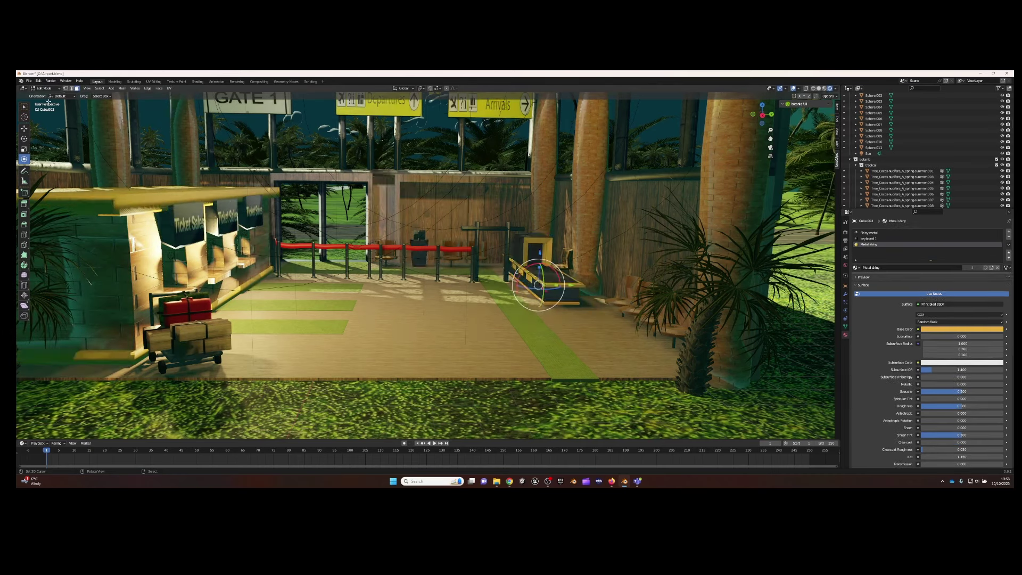
{"action": "left_click", "coordinate": [513, 269]}
{"action": "key", "text": "Tab"}
{"action": "left_click", "coordinate": [159, 89]}
{"action": "left_click", "coordinate": [46, 88]}
{"action": "left_click", "coordinate": [128, 118]}
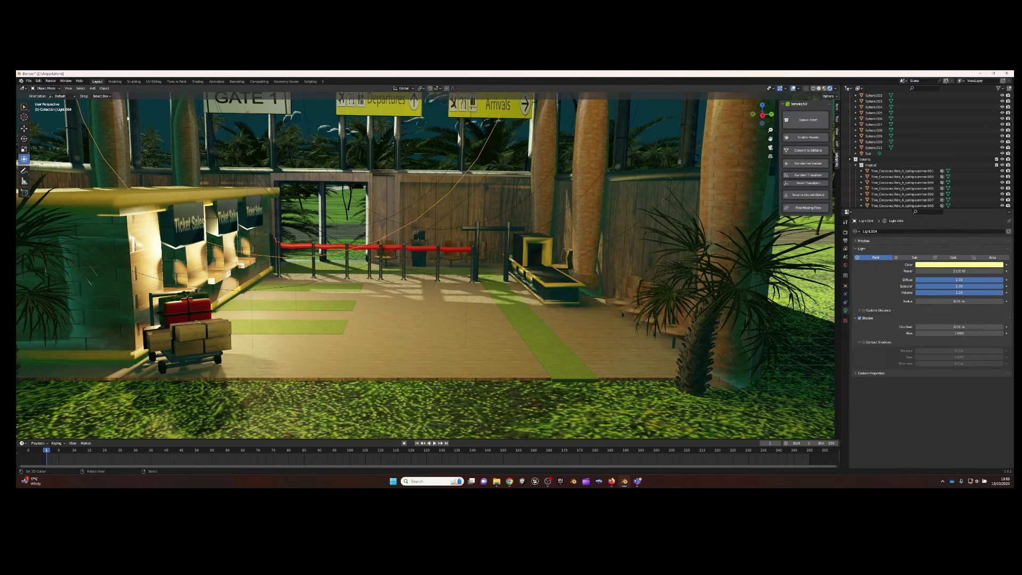
{"action": "left_click", "coordinate": [343, 297]}
{"action": "key", "text": "Tab"}
{"action": "left_click", "coordinate": [158, 88]}
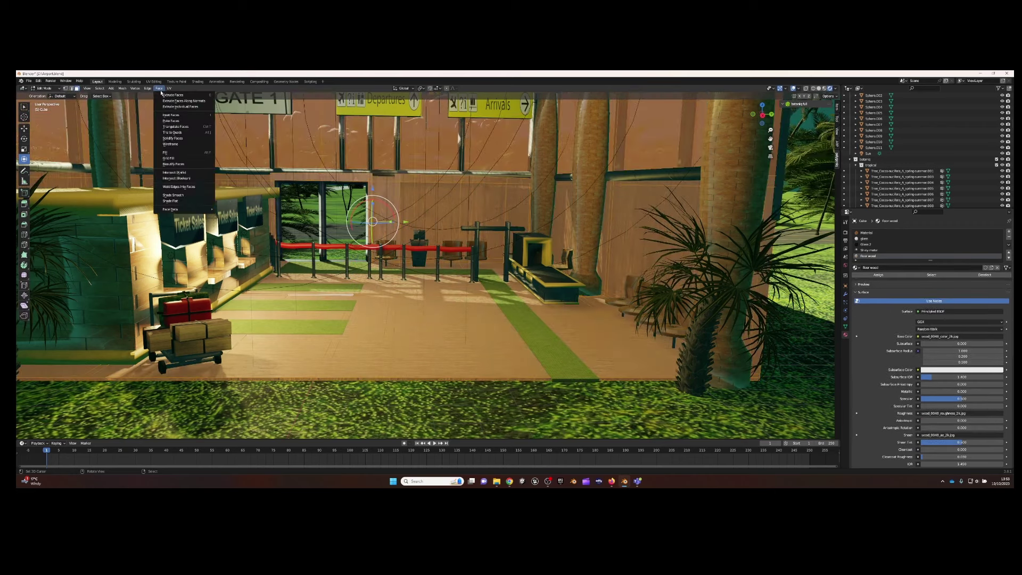
{"action": "key", "text": "Tab"}
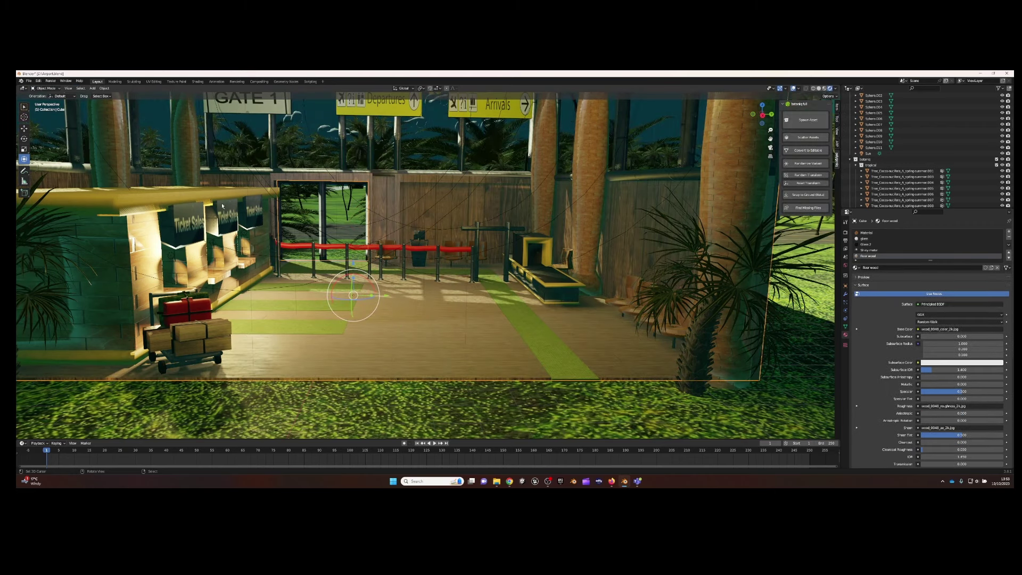
{"action": "left_click", "coordinate": [68, 88]}
{"action": "mouse_move", "coordinate": [81, 161]}
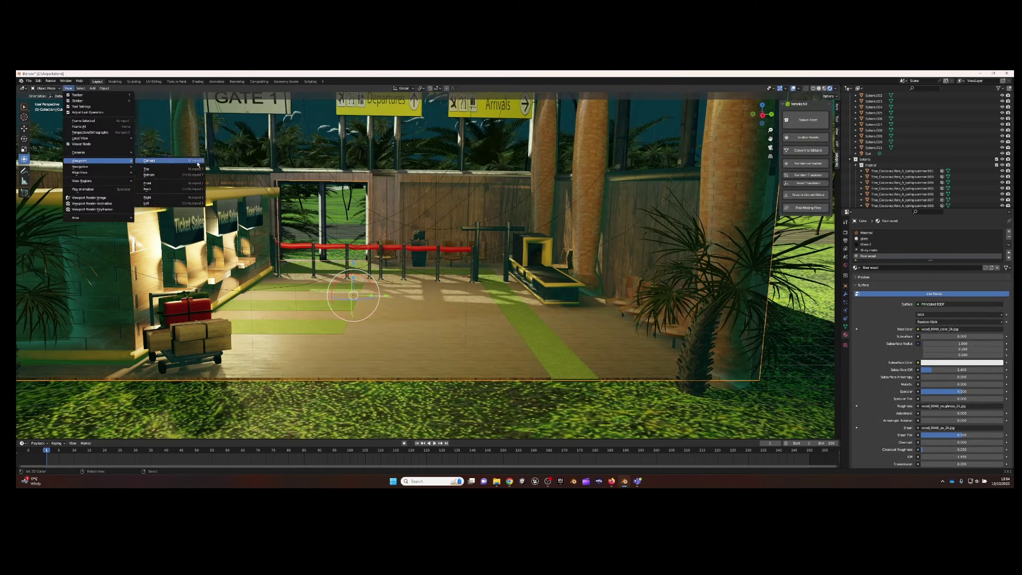
View the scene through the active camera and select the camera
{"action": "left_click", "coordinate": [160, 158]}
{"action": "left_click", "coordinate": [699, 131]}
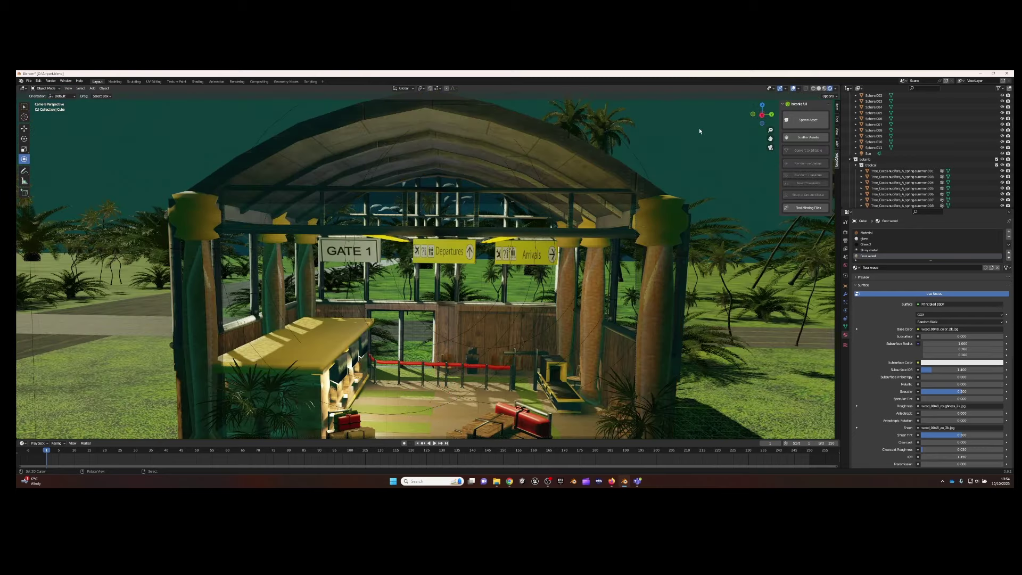
{"action": "scroll", "coordinate": [691, 142], "scroll_direction": "down", "scroll_amount": 3}
{"action": "scroll", "coordinate": [639, 213], "scroll_direction": "up", "scroll_amount": 1}
{"action": "left_click", "coordinate": [602, 262]}
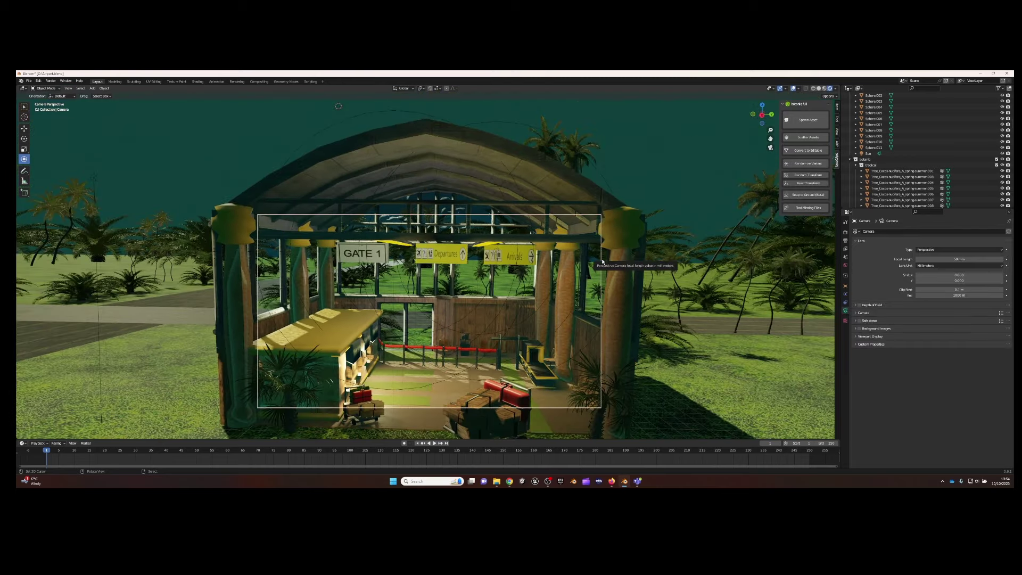
Shift the camera sideways along X and render the station from it
{"action": "key", "text": "g"}
{"action": "key", "text": "x"}
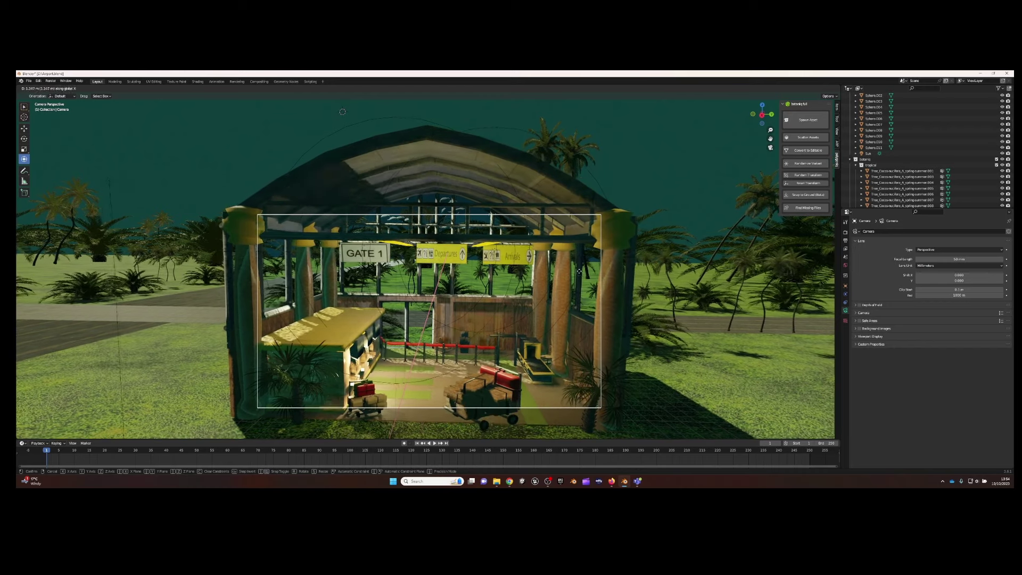
{"action": "left_click", "coordinate": [568, 273]}
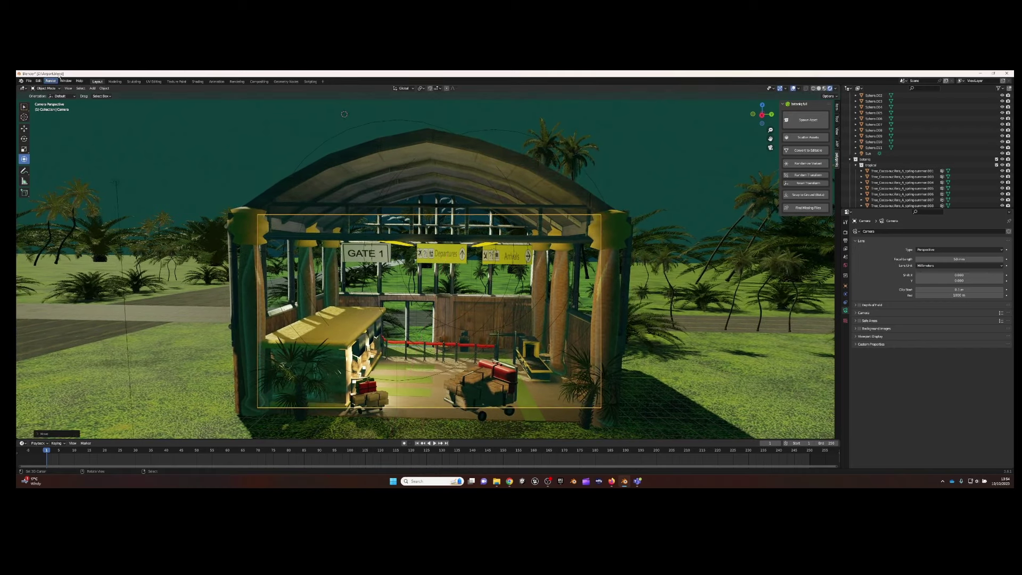
{"action": "key", "text": "F12"}
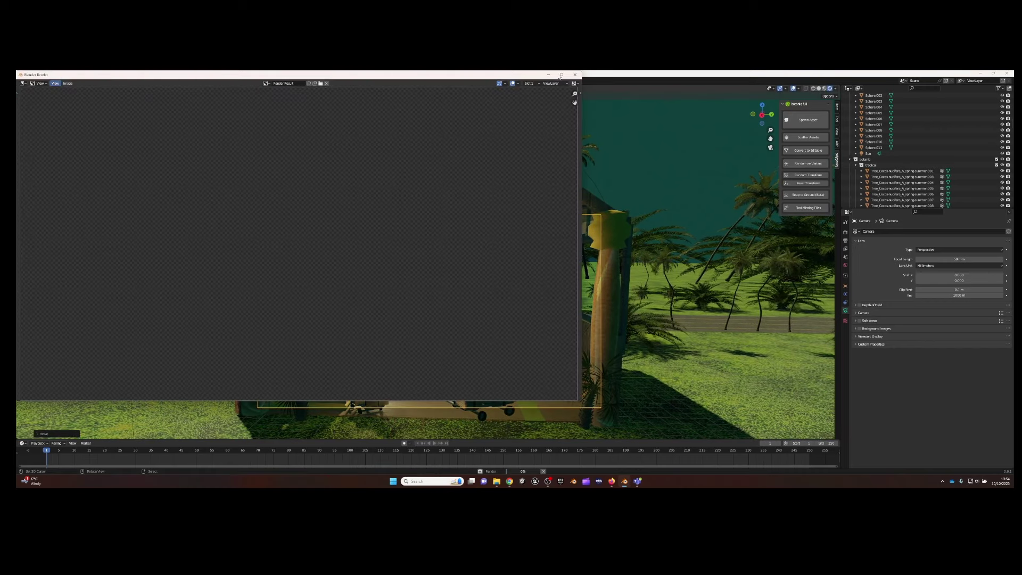
Close the finished render and move the luggage cart (Cylinder.020) about 2.4 m toward the camera
{"action": "left_click", "coordinate": [562, 75]}
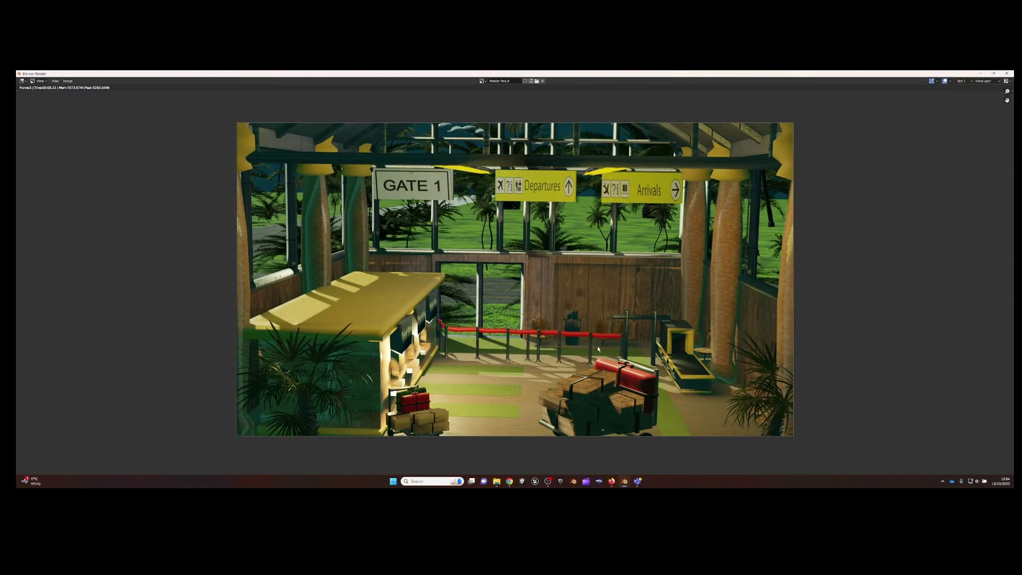
{"action": "key", "text": "Escape"}
{"action": "left_click", "coordinate": [487, 365]}
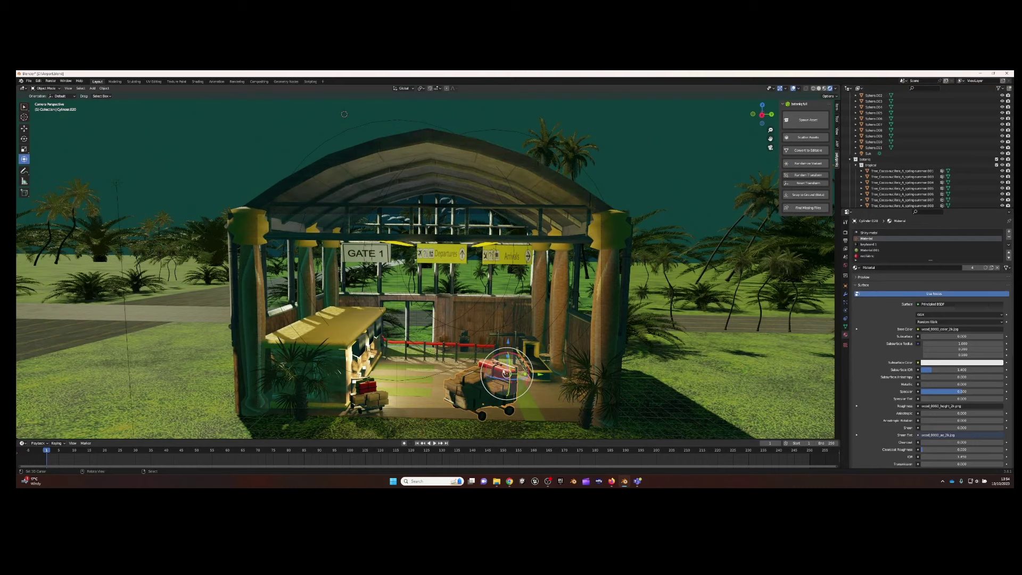
{"action": "mouse_move", "coordinate": [510, 385]}
{"action": "left_mouse_down"}
{"action": "mouse_move", "coordinate": [527, 410]}
{"action": "mouse_move", "coordinate": [600, 403]}
{"action": "left_mouse_up"}
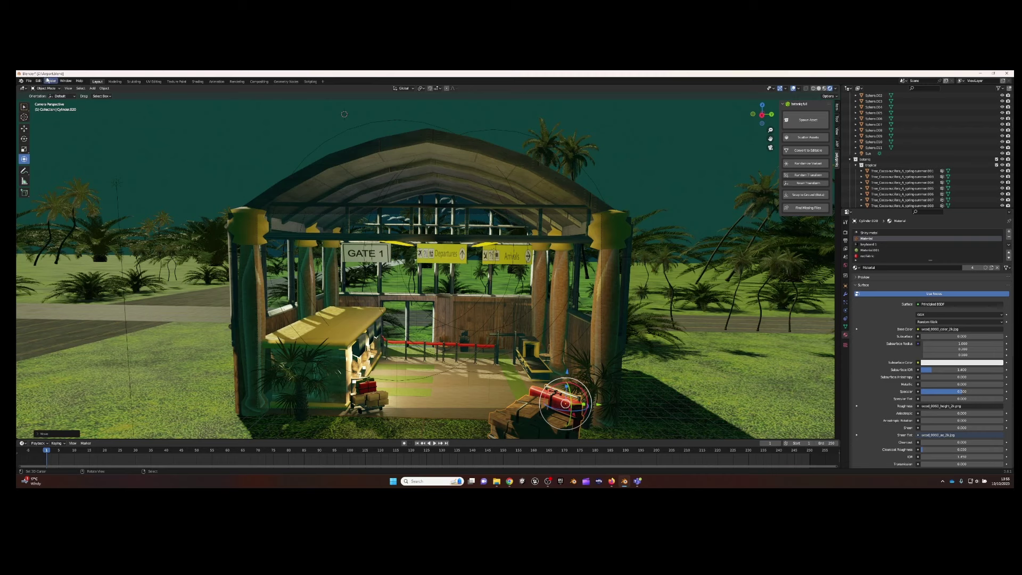
Render the image again with the repositioned cart and view the result maximized
{"action": "left_click", "coordinate": [48, 81]}
{"action": "left_click", "coordinate": [51, 87]}
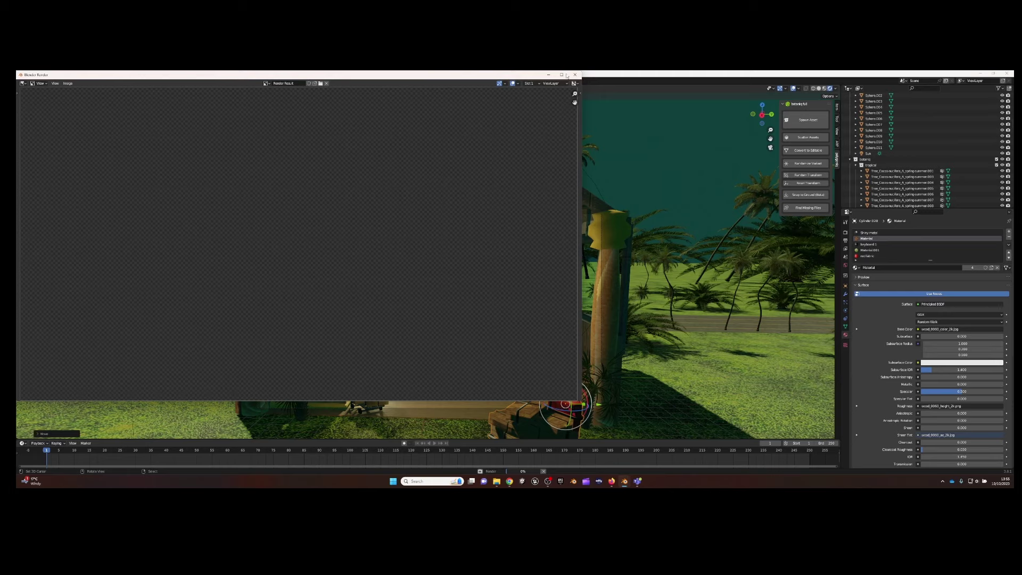
{"action": "left_click", "coordinate": [562, 75]}
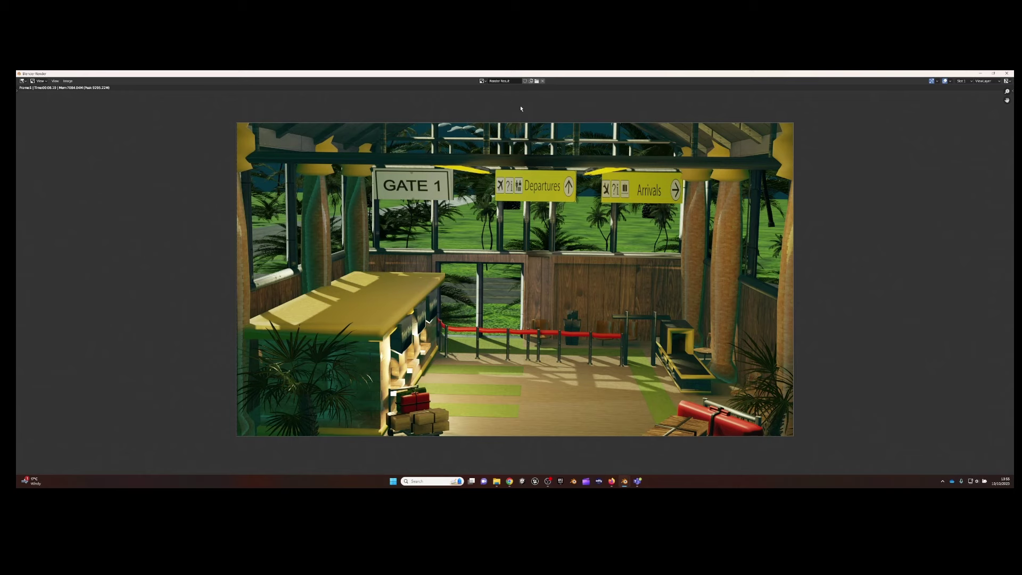
Scale up the Sabal palmetto palm beside the red luggage bench
{"action": "key", "text": "Escape"}
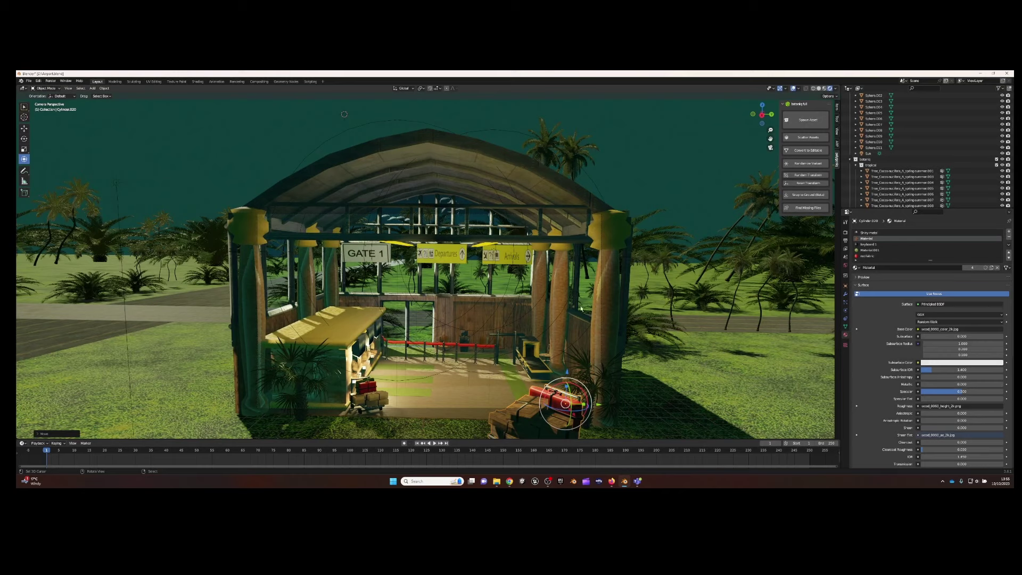
{"action": "left_click", "coordinate": [589, 378]}
{"action": "key", "text": "s"}
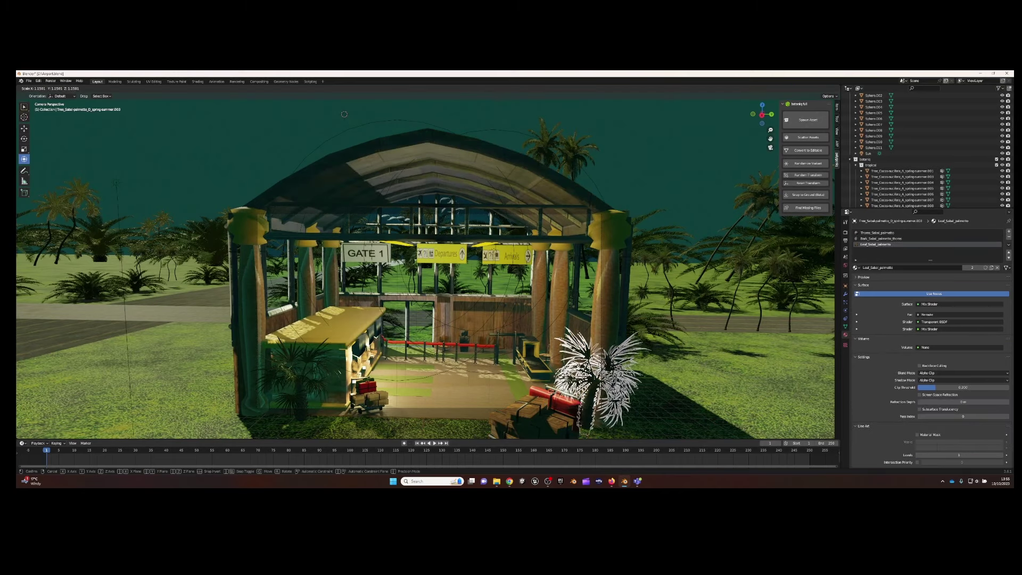
{"action": "left_click", "coordinate": [484, 112]}
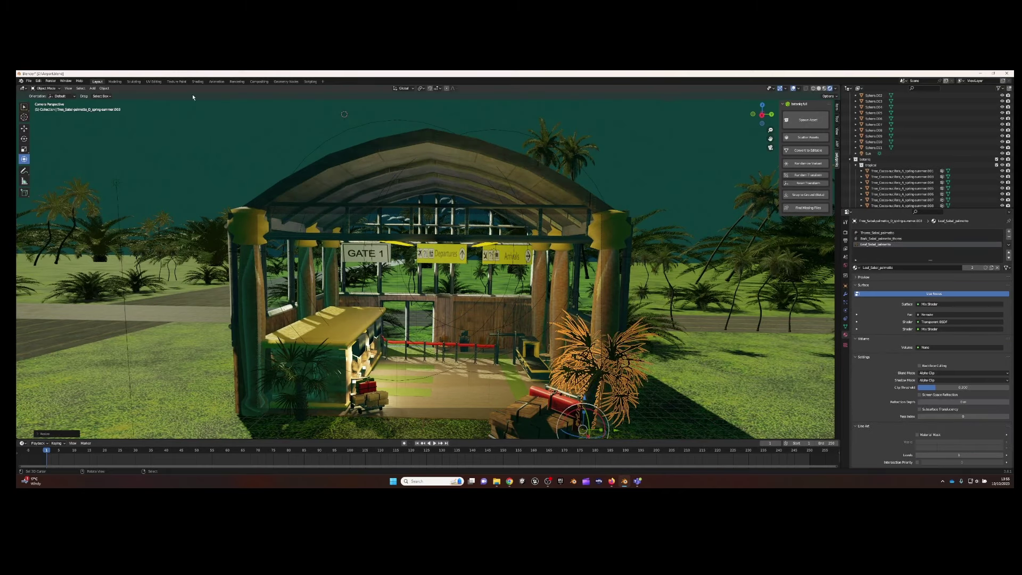
{"action": "left_click", "coordinate": [53, 83]}
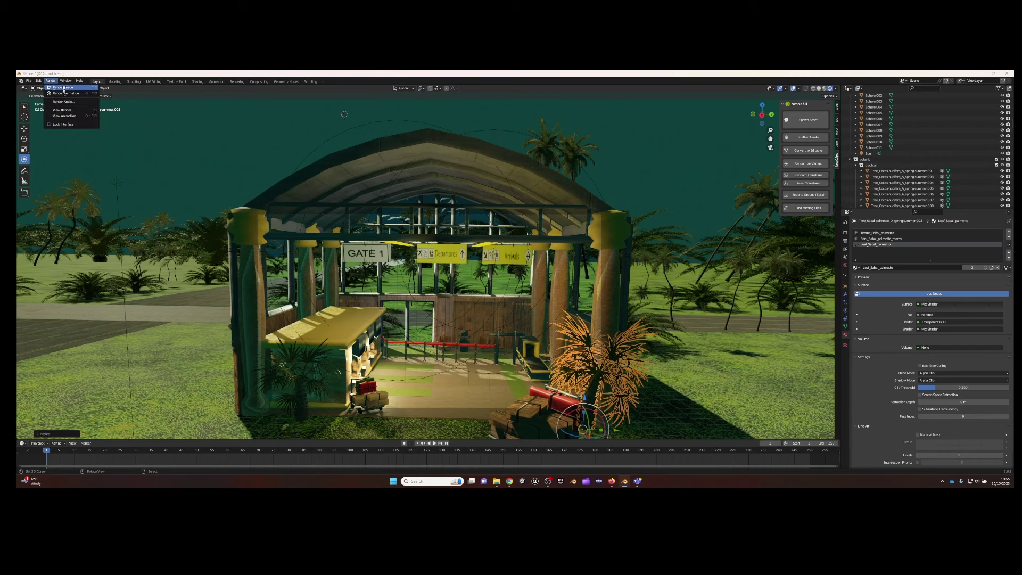
Render a still image of the gate with the bigger palm, maximized and zoomed in
{"action": "left_click", "coordinate": [64, 88]}
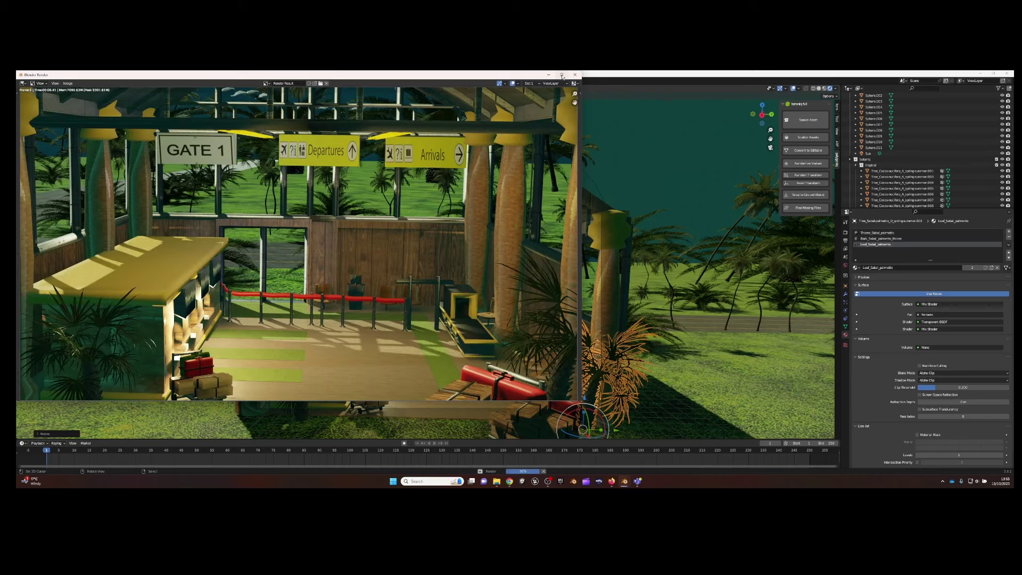
{"action": "left_click", "coordinate": [562, 76]}
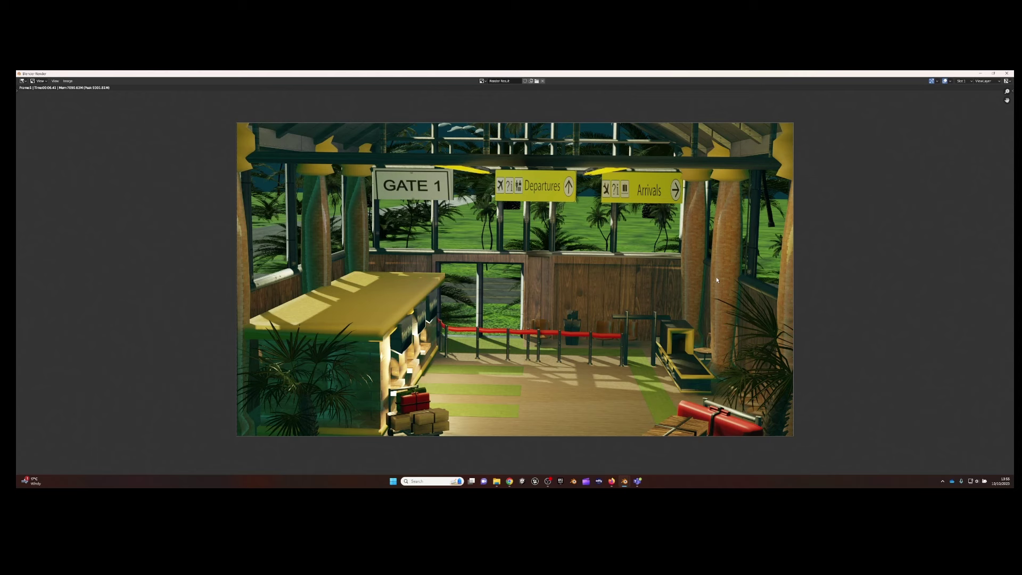
{"action": "scroll", "coordinate": [733, 283], "scroll_direction": "up", "scroll_amount": 1}
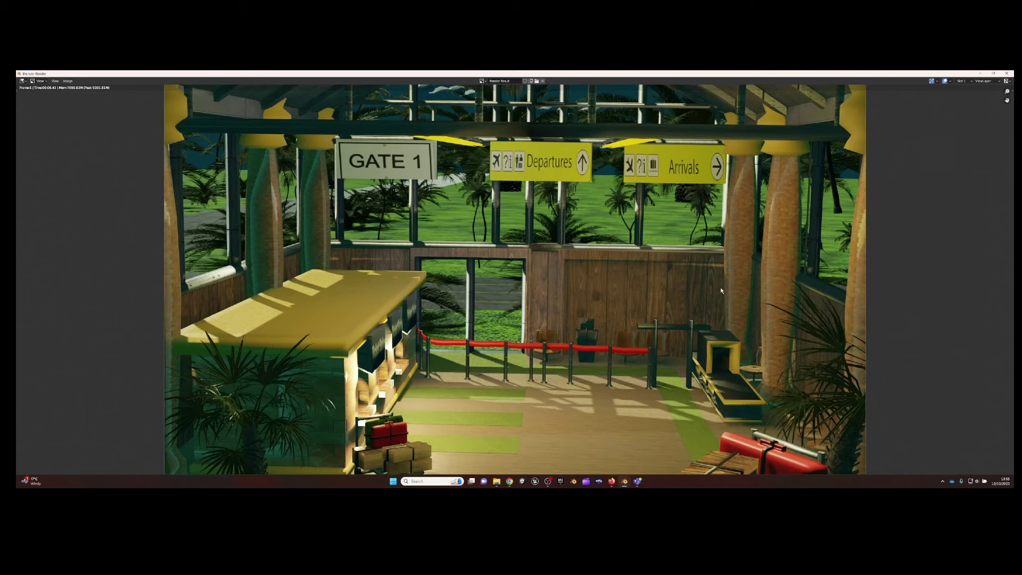